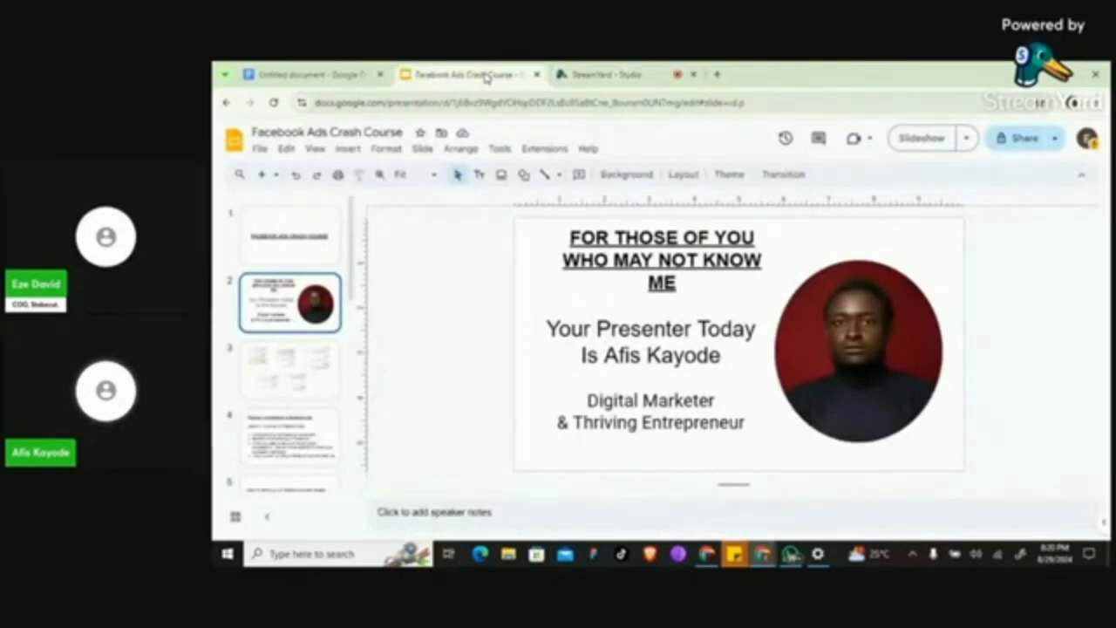
Review the live training outline in the untitled document, from the business manager topic to the ad setup topic.
{"action": "left_click", "coordinate": [278, 78]}
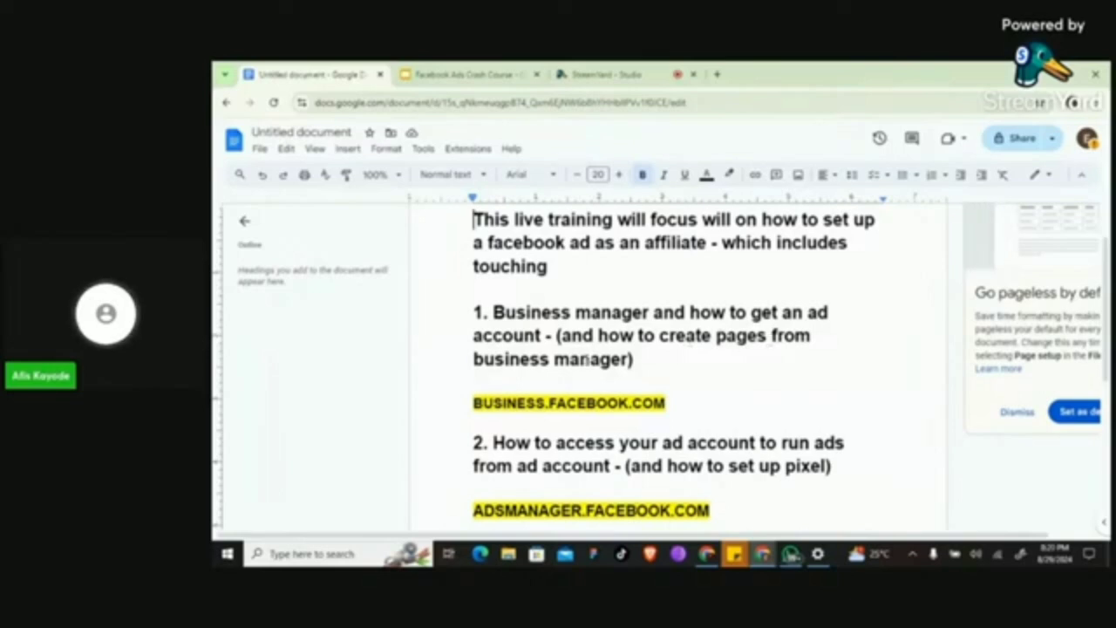
{"action": "scroll", "coordinate": [587, 359], "scroll_direction": "down", "scroll_amount": 2}
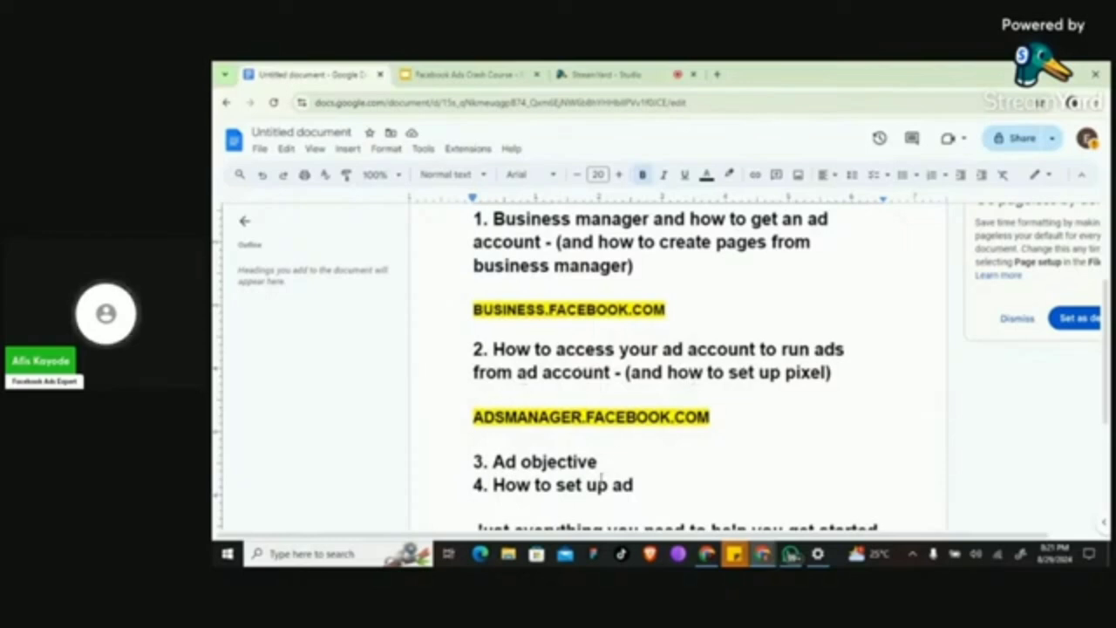
{"action": "scroll", "coordinate": [600, 478], "scroll_direction": "down", "scroll_amount": 1}
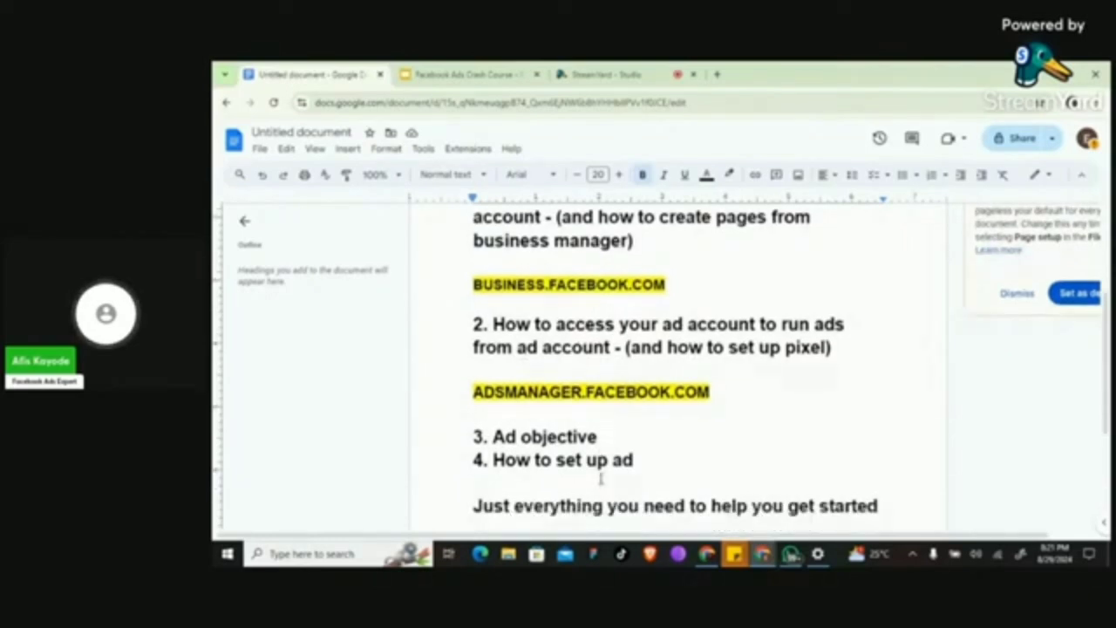
{"action": "scroll", "coordinate": [600, 478], "scroll_direction": "down", "scroll_amount": 2}
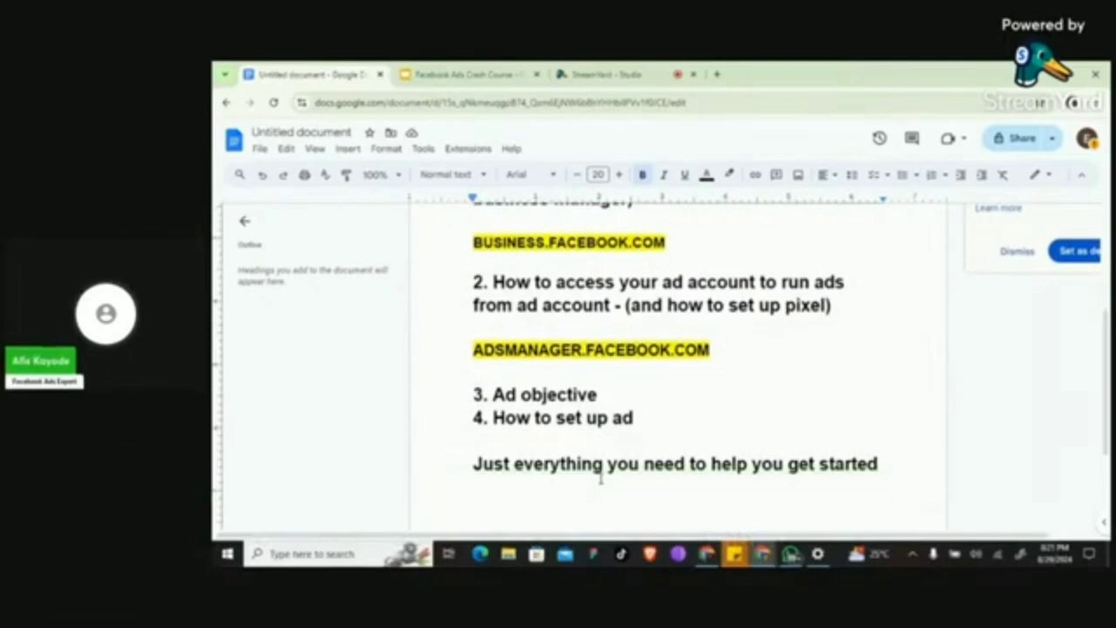
{"action": "scroll", "coordinate": [600, 478], "scroll_direction": "up", "scroll_amount": 3}
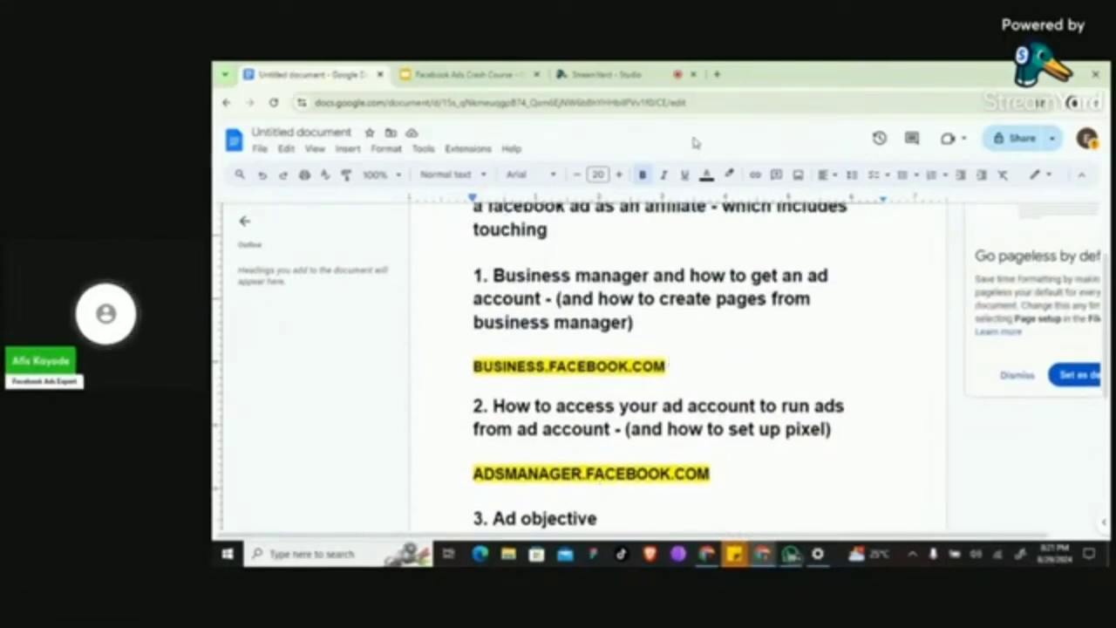
Open facebook.com in a new browser tab.
{"action": "left_click", "coordinate": [716, 76]}
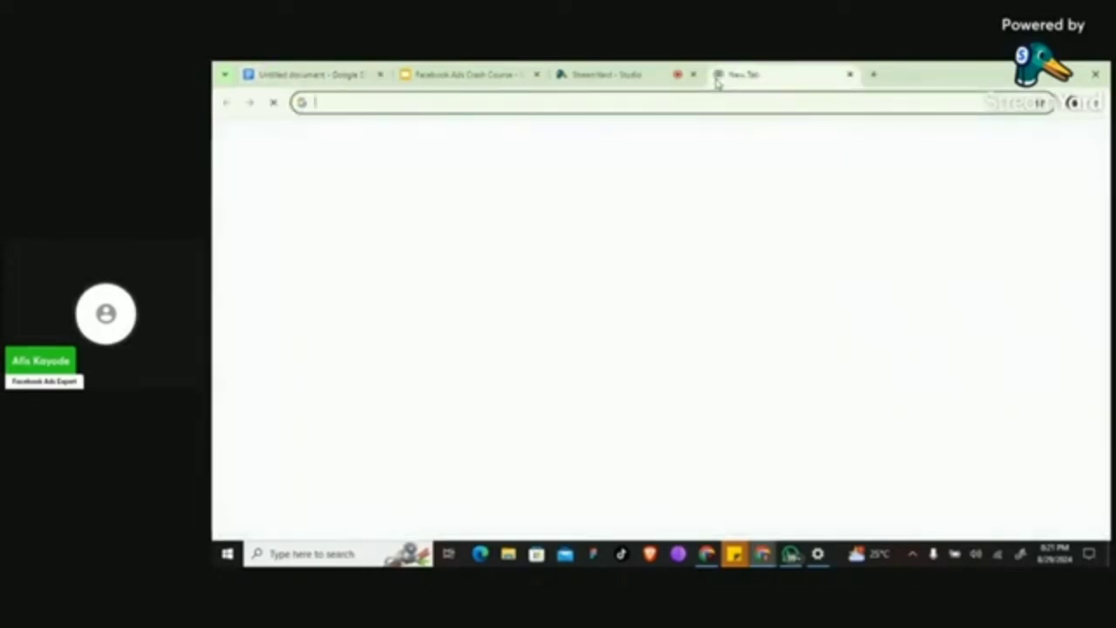
{"action": "type", "text": "face"}
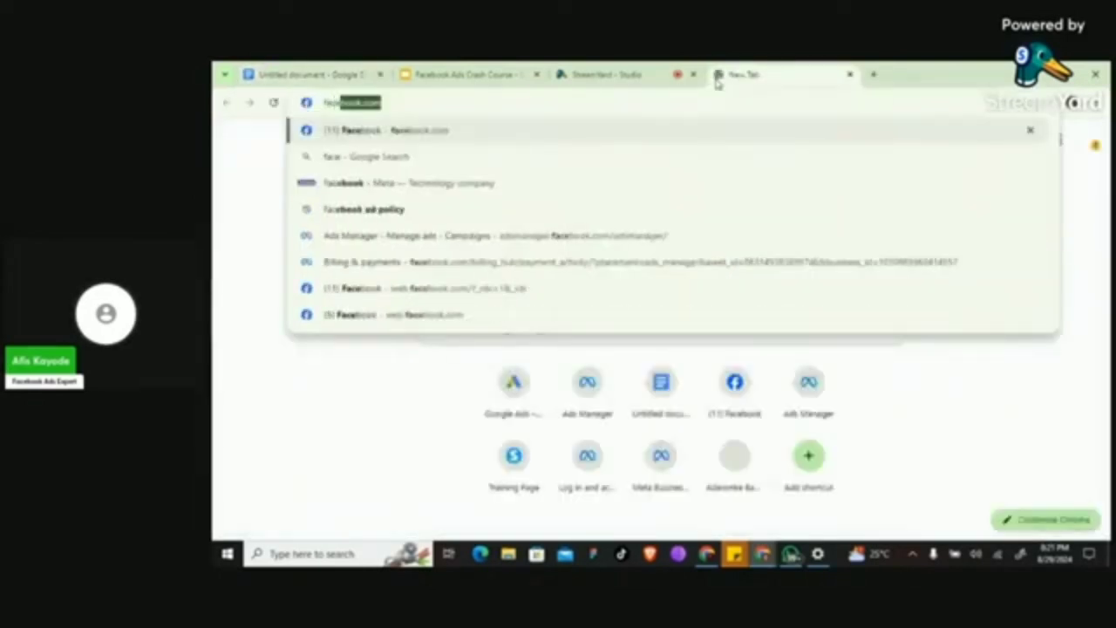
{"action": "key", "text": "Return"}
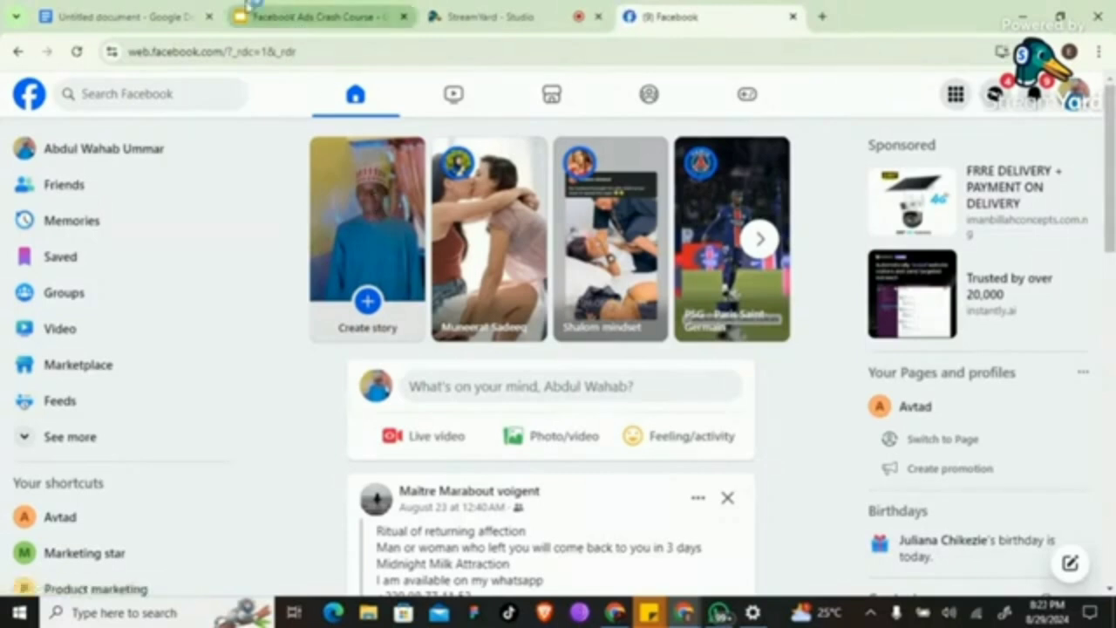
Copy the BUSINESS.FACEBOOK.COM address from the outline document, load it in a new browser tab and dismiss the mobile app promotion.
{"action": "left_click", "coordinate": [123, 16]}
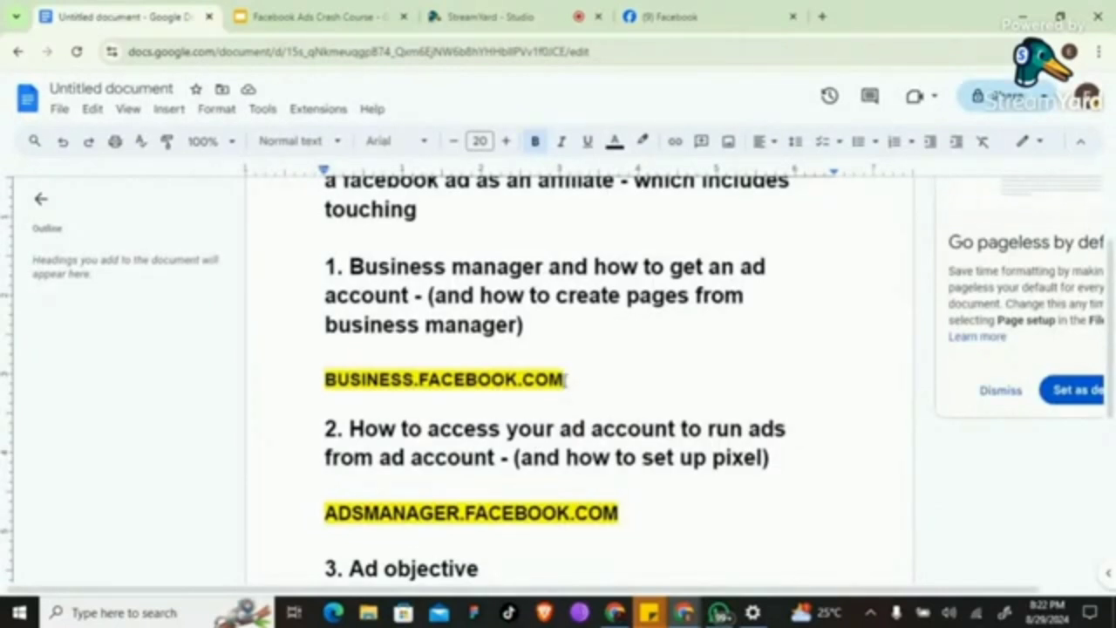
{"action": "left_click_drag", "start_coordinate": [564, 381], "coordinate": [322, 379]}
{"action": "key", "text": "ctrl+c"}
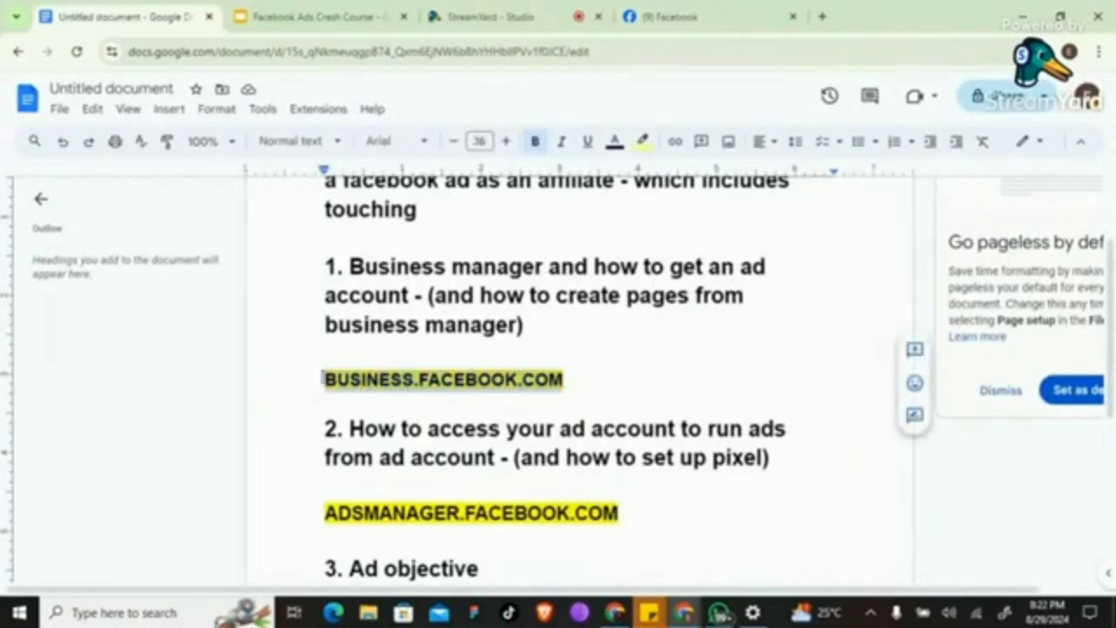
{"action": "left_click", "coordinate": [821, 17]}
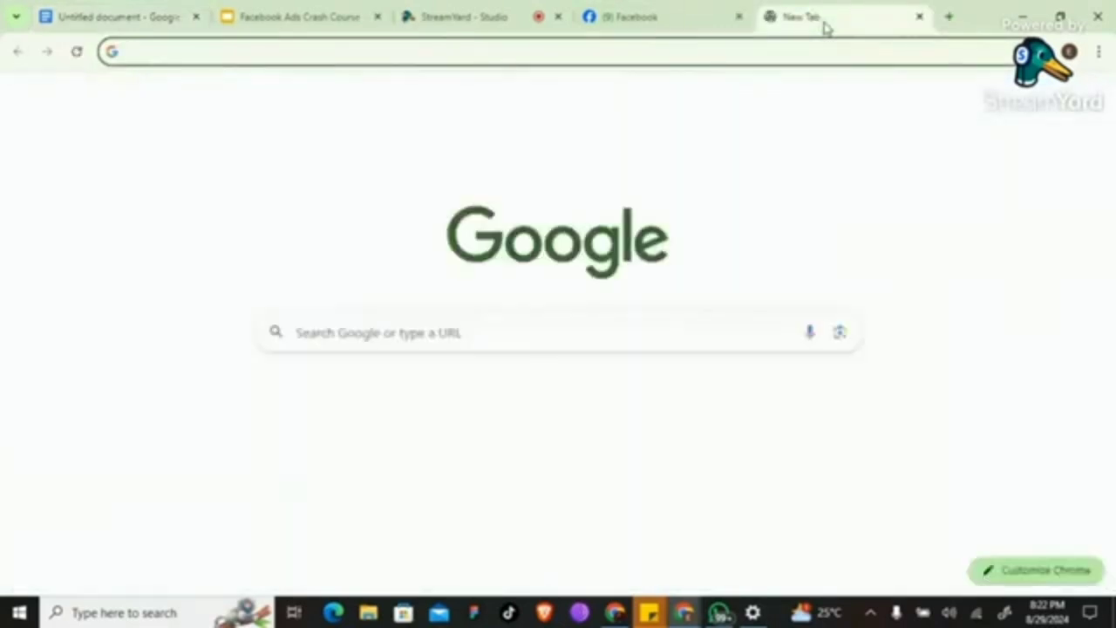
{"action": "key", "text": "ctrl+v"}
{"action": "key", "text": "Return"}
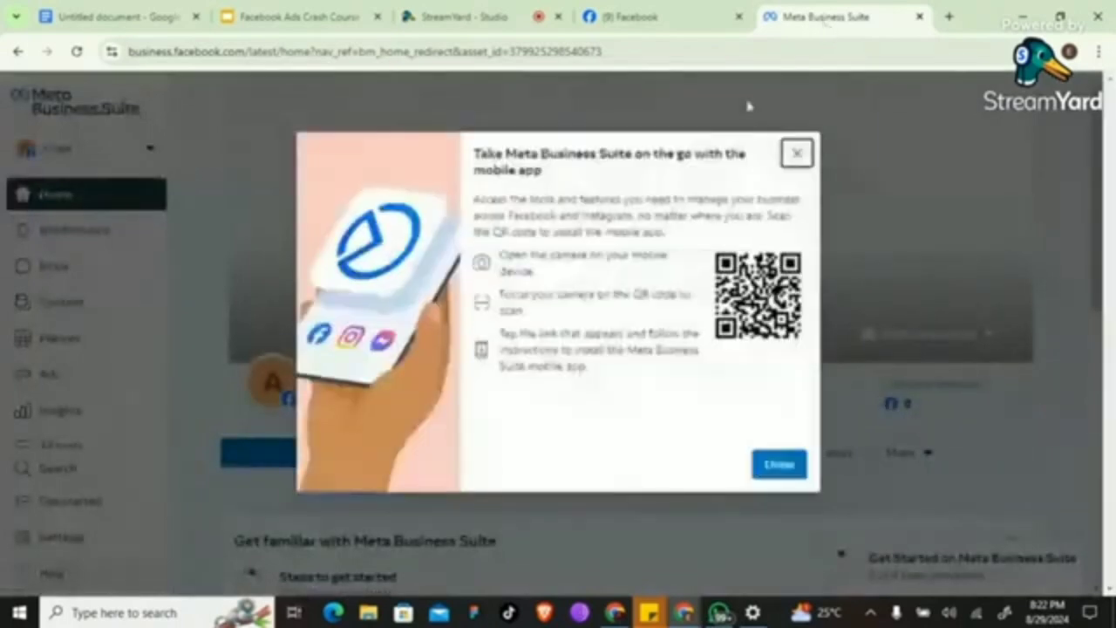
{"action": "left_click", "coordinate": [796, 155]}
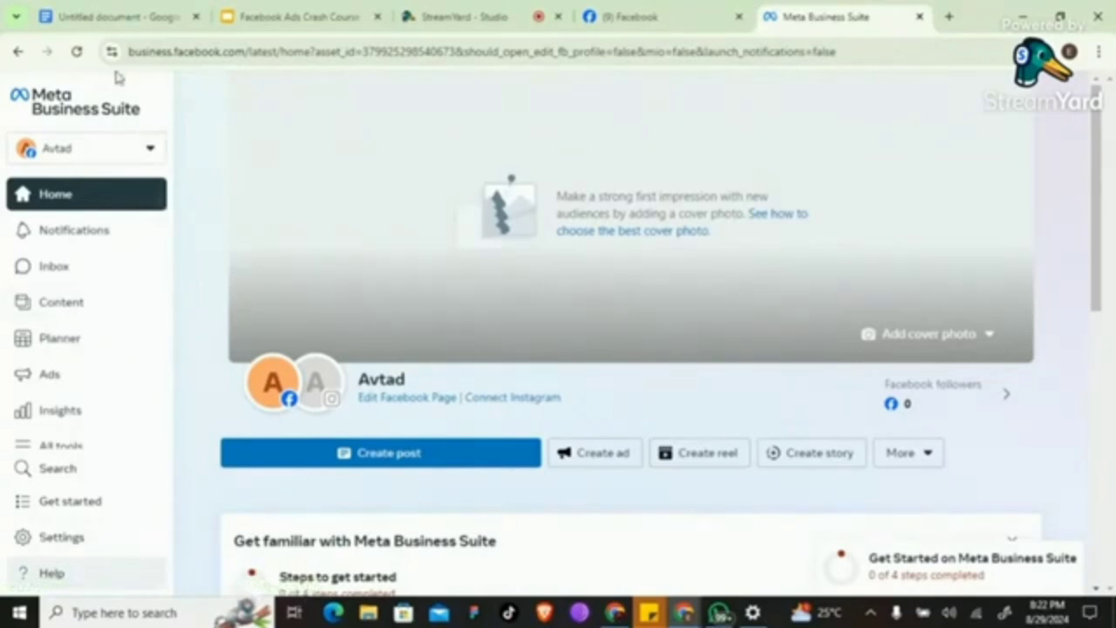
View the form for creating a business portfolio from the business asset switcher, and close it without creating one.
{"action": "left_click", "coordinate": [125, 153]}
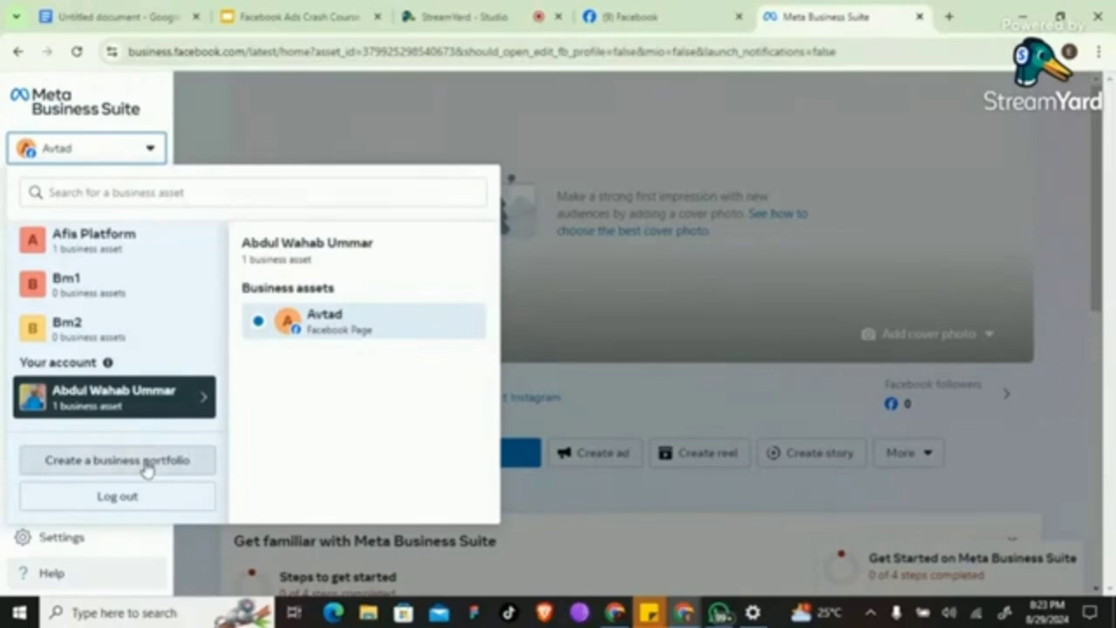
{"action": "left_click", "coordinate": [118, 460]}
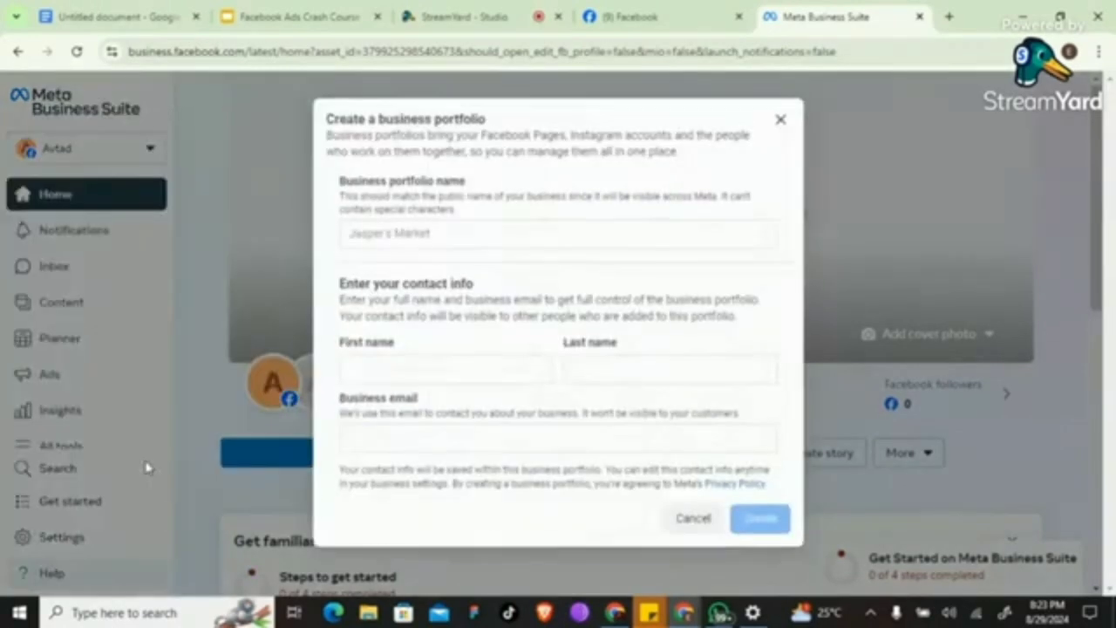
{"action": "left_click", "coordinate": [780, 121]}
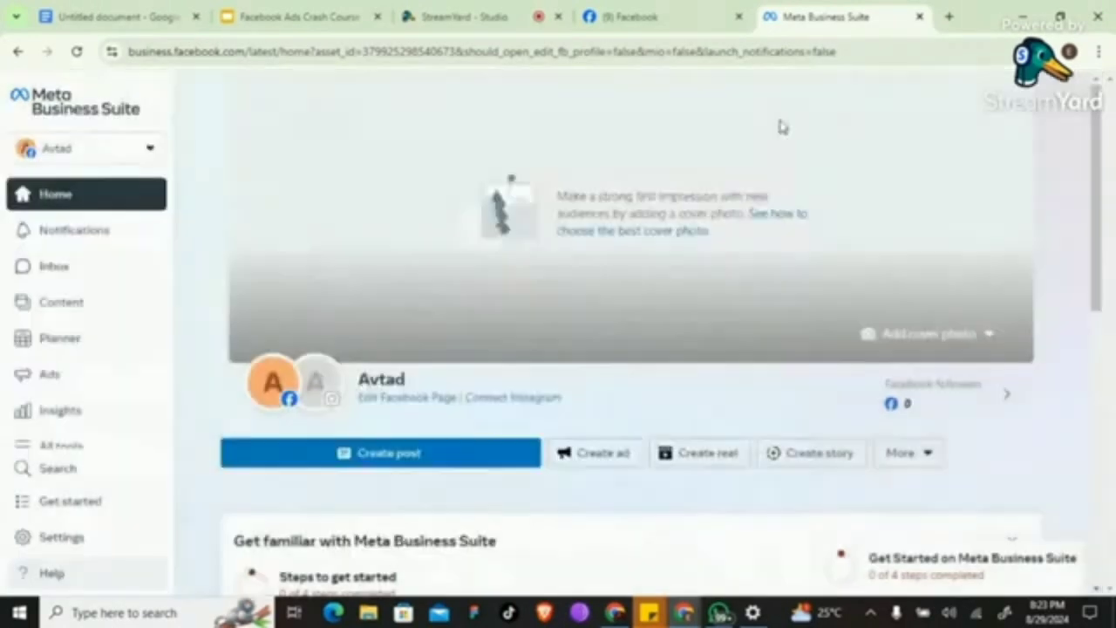
Replace the Meta Business Suite page address with the copied BUSINESS.FACEBOOK.COM without loading it.
{"action": "left_click", "coordinate": [668, 49]}
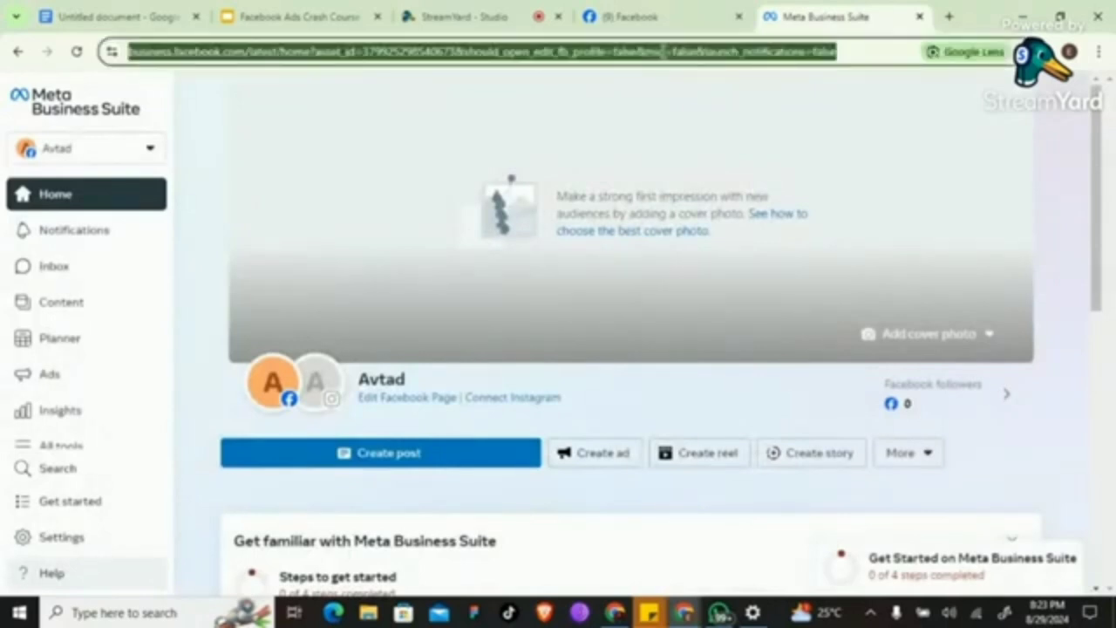
{"action": "key", "text": "ctrl+v"}
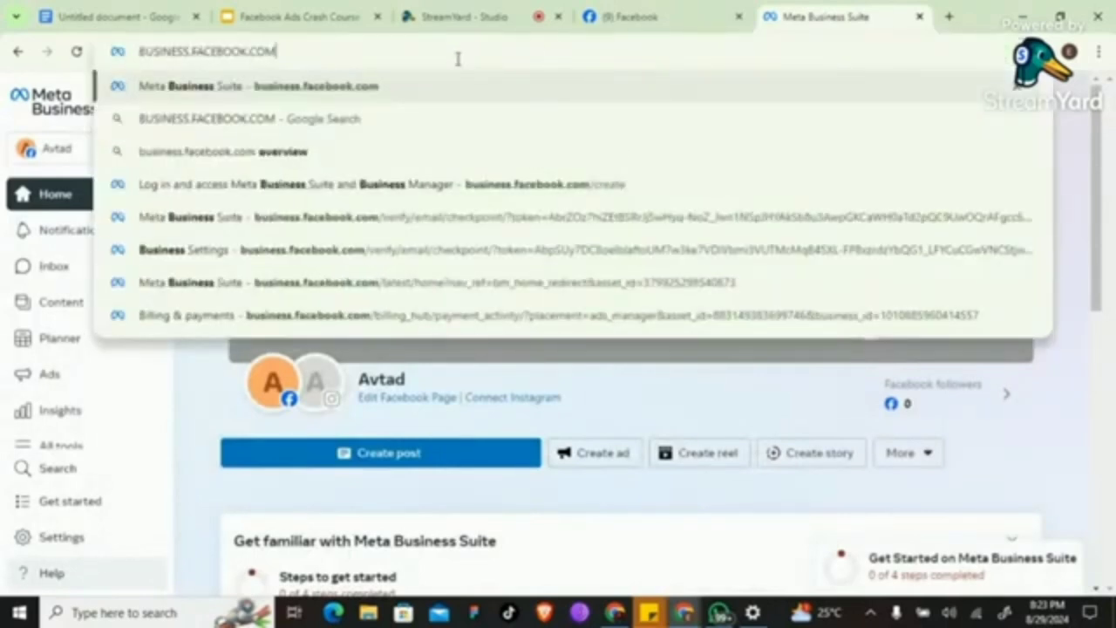
Append /CREATE in capitals to the BUSINESS.FACEBOOK.COM link in the outline document.
{"action": "left_click", "coordinate": [126, 16]}
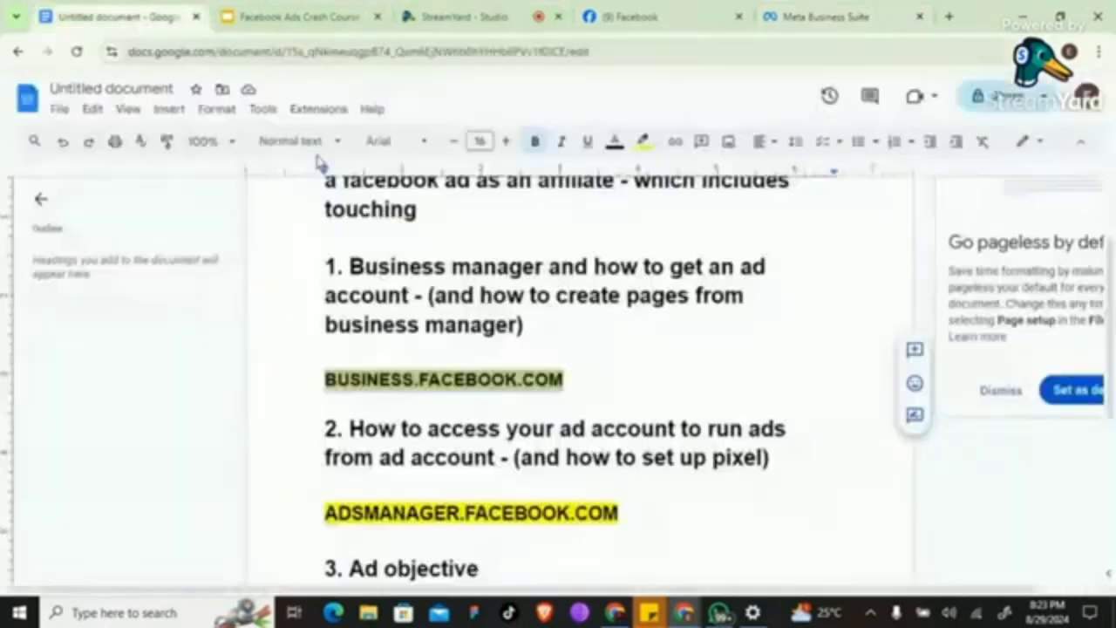
{"action": "left_click", "coordinate": [590, 363]}
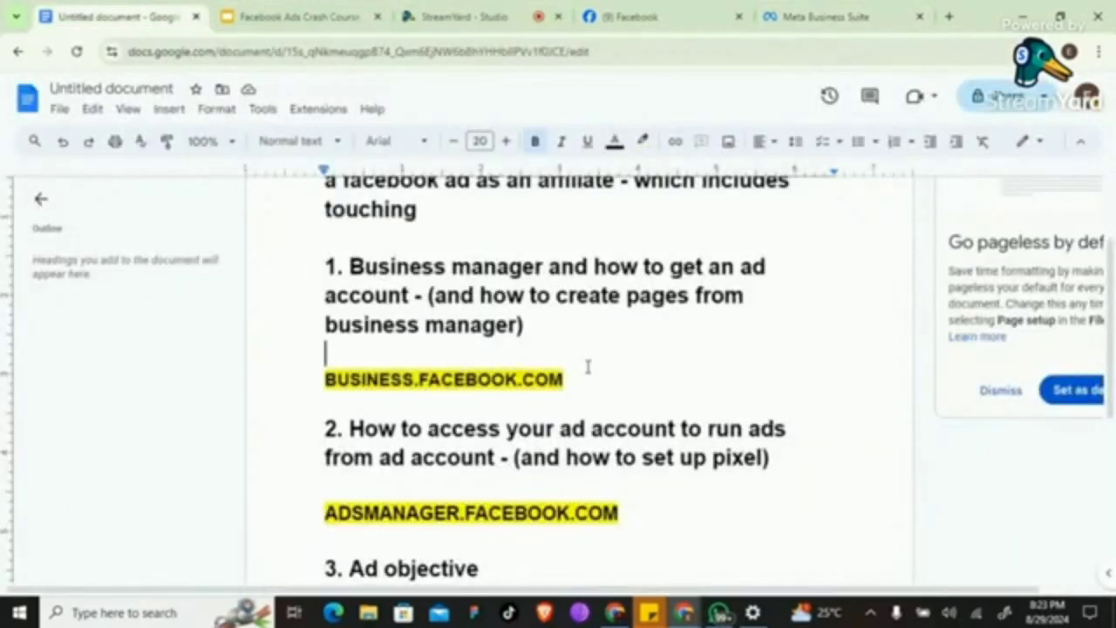
{"action": "left_click", "coordinate": [567, 379]}
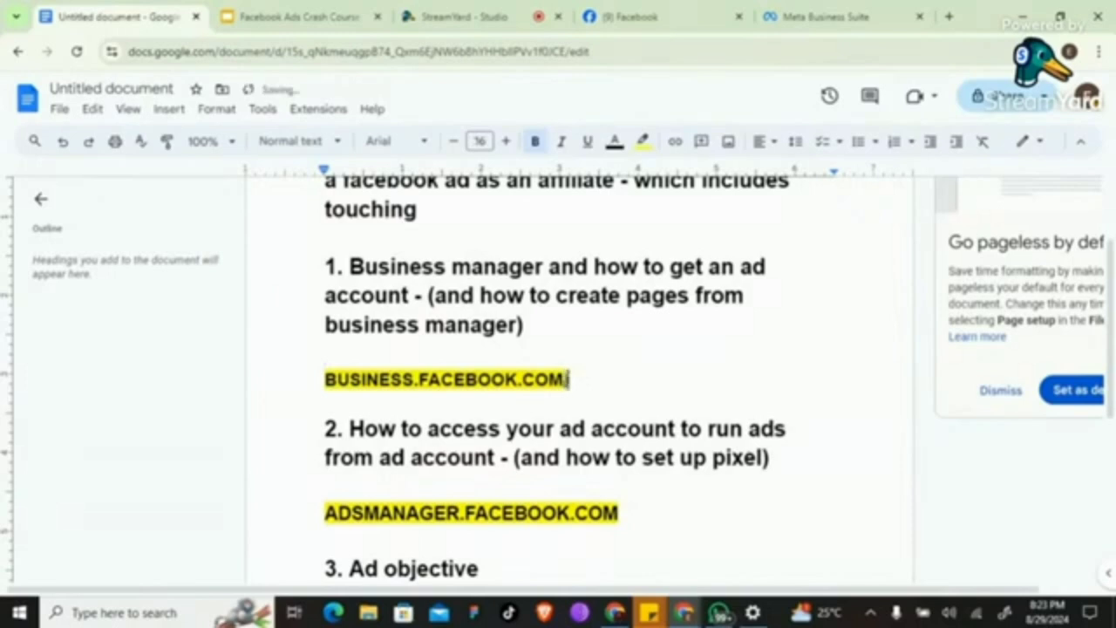
{"action": "type", "text": "creatae"}
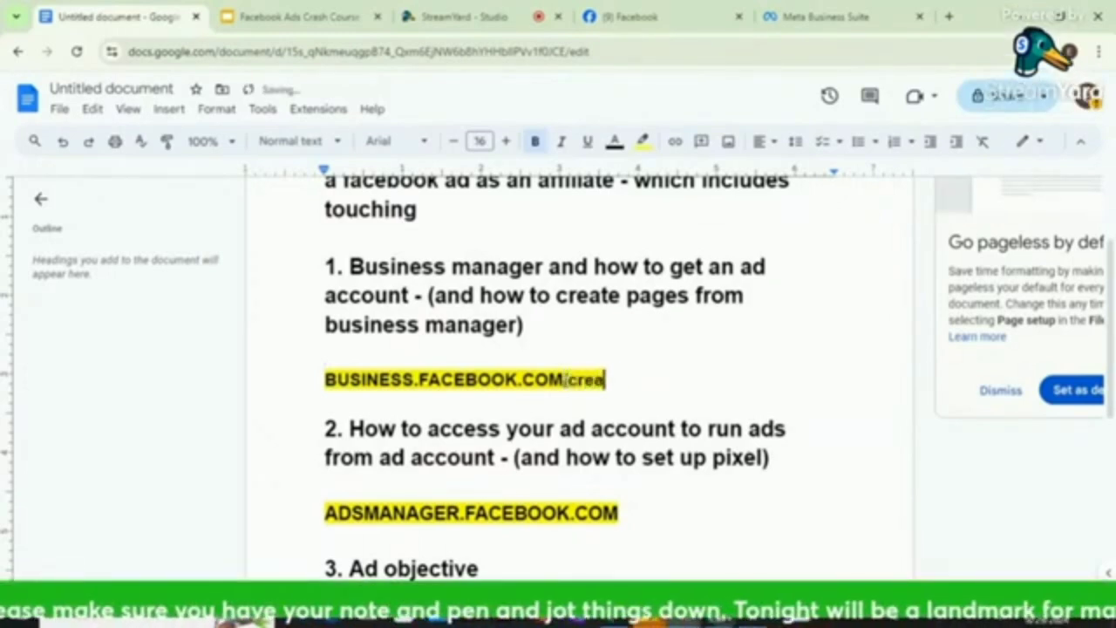
{"action": "key", "text": "BackSpace"}
{"action": "key", "text": "BackSpace"}
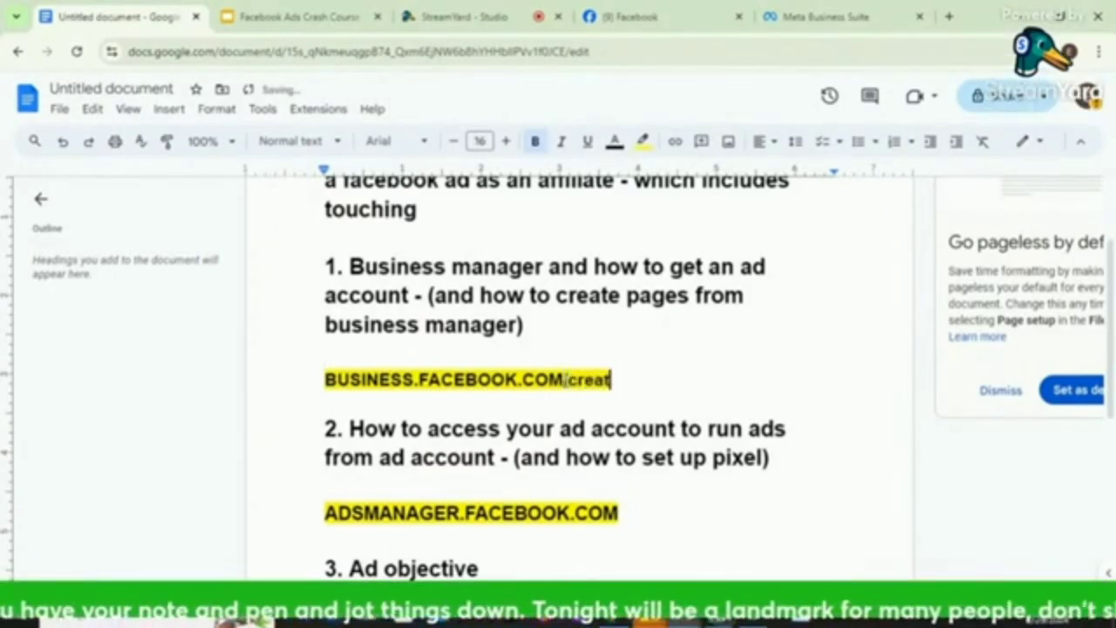
{"action": "type", "text": "e"}
{"action": "key", "text": "BackSpace"}
{"action": "key", "text": "BackSpace"}
{"action": "key", "text": "BackSpace"}
{"action": "key", "text": "BackSpace"}
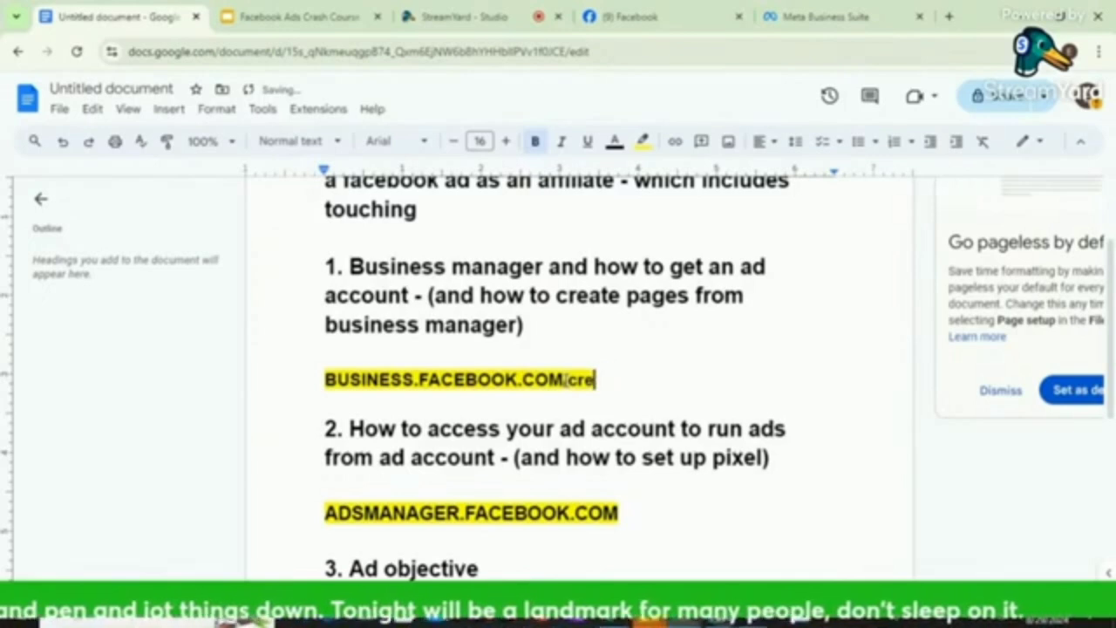
{"action": "key", "text": "BackSpace"}
{"action": "key", "text": "BackSpace"}
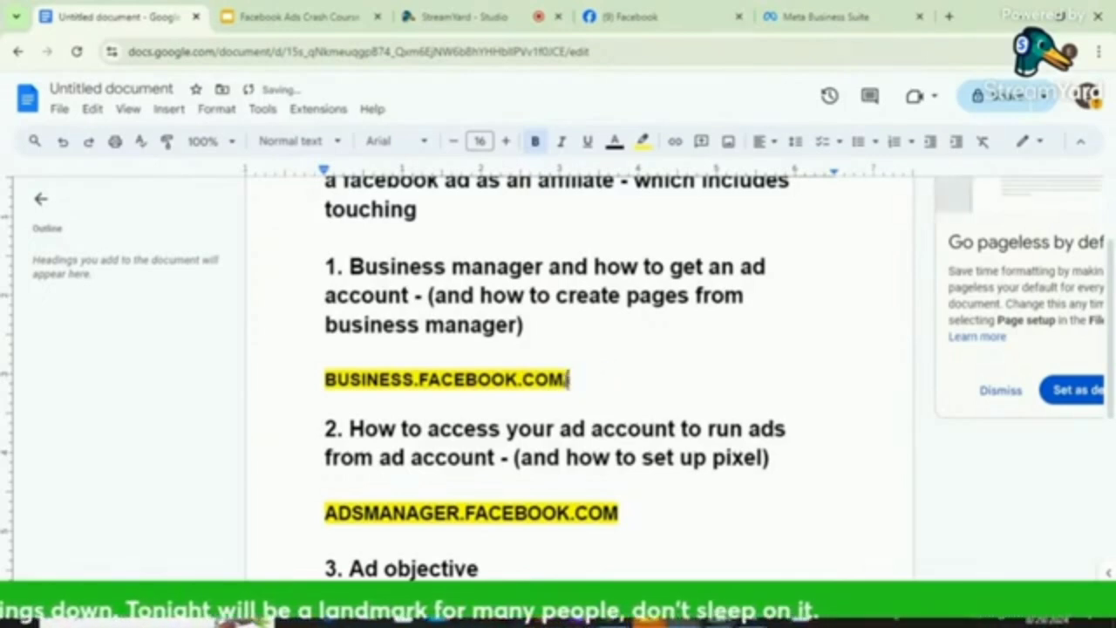
{"action": "type", "text": "CREA"}
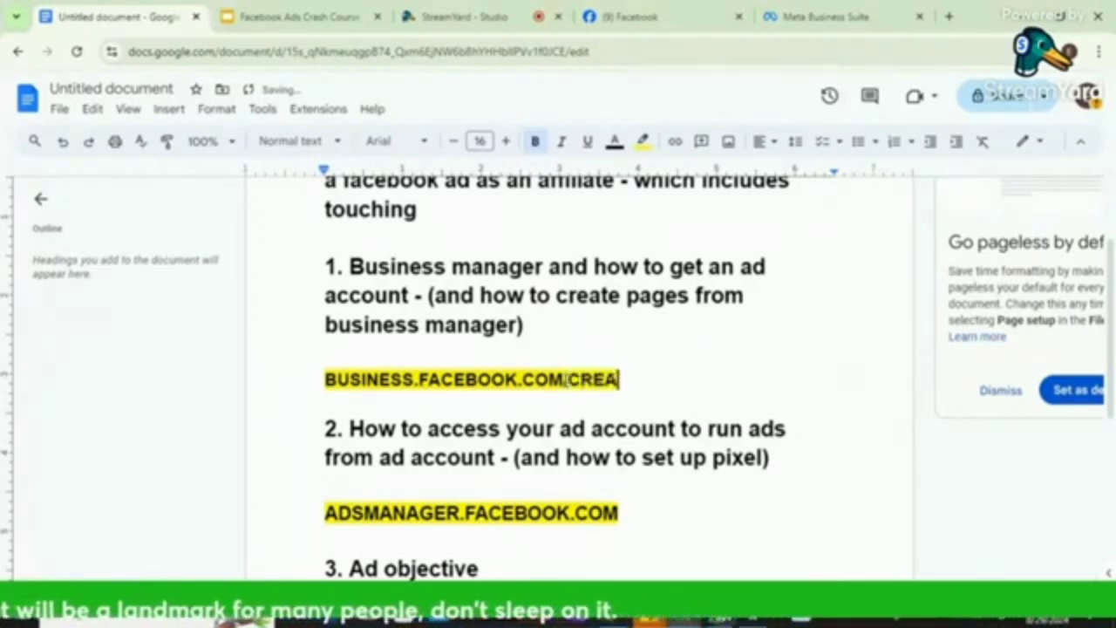
{"action": "type", "text": "TE"}
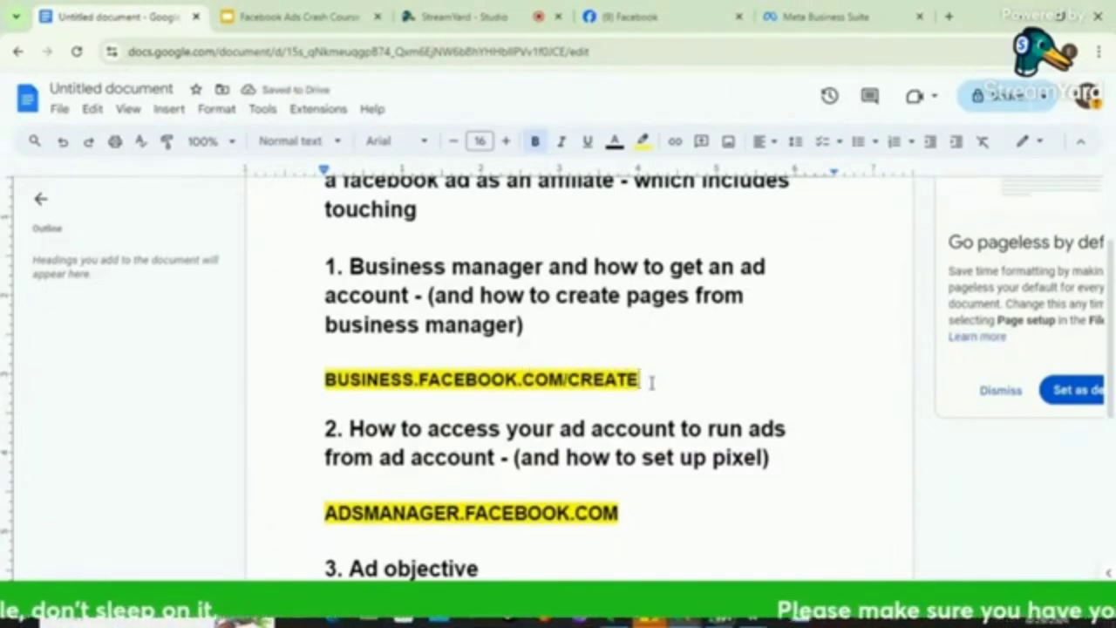
Copy BUSINESS.FACEBOOK.COM/CREATE from the outline document and load it in the Meta Business Suite tab.
{"action": "left_click_drag", "start_coordinate": [651, 382], "coordinate": [329, 377]}
{"action": "key", "text": "ctrl+c"}
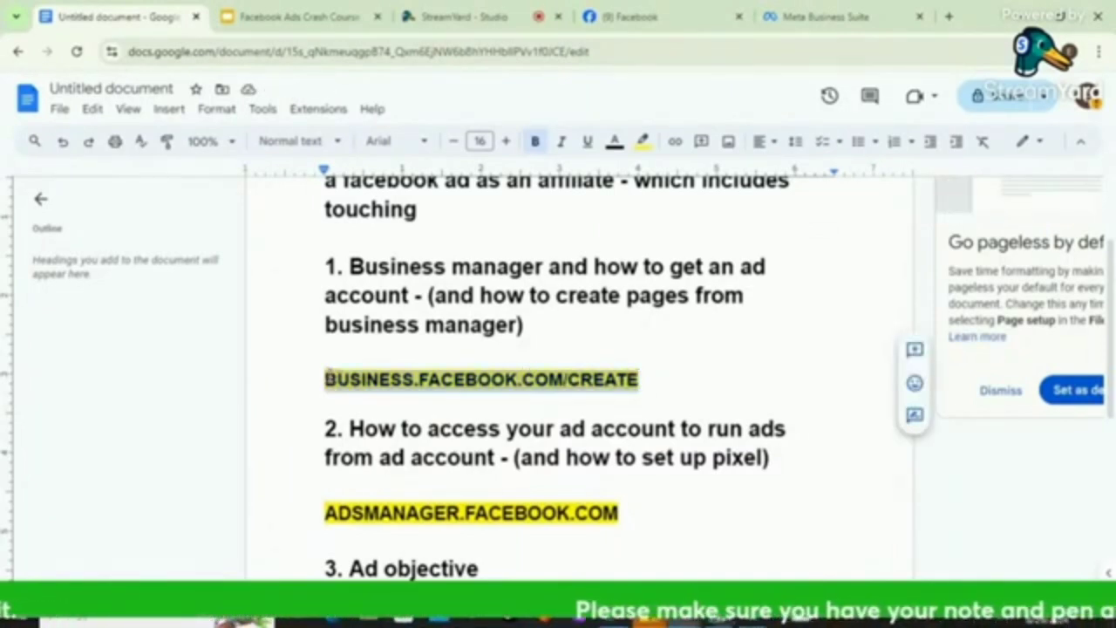
{"action": "left_click", "coordinate": [797, 17]}
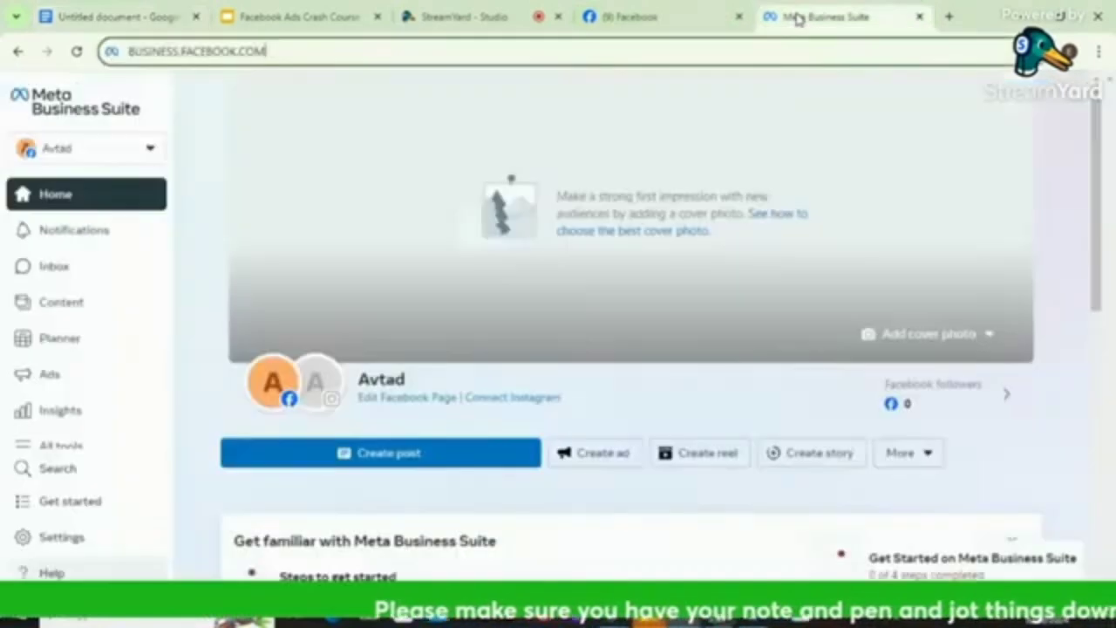
{"action": "left_click", "coordinate": [365, 57]}
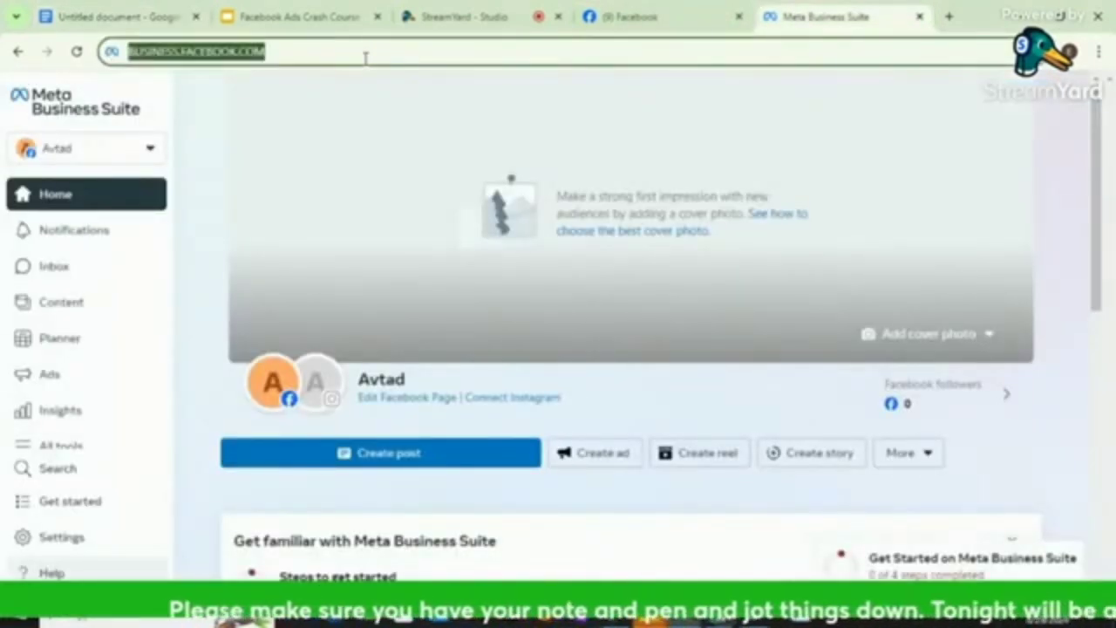
{"action": "key", "text": "ctrl+v"}
{"action": "key", "text": "Return"}
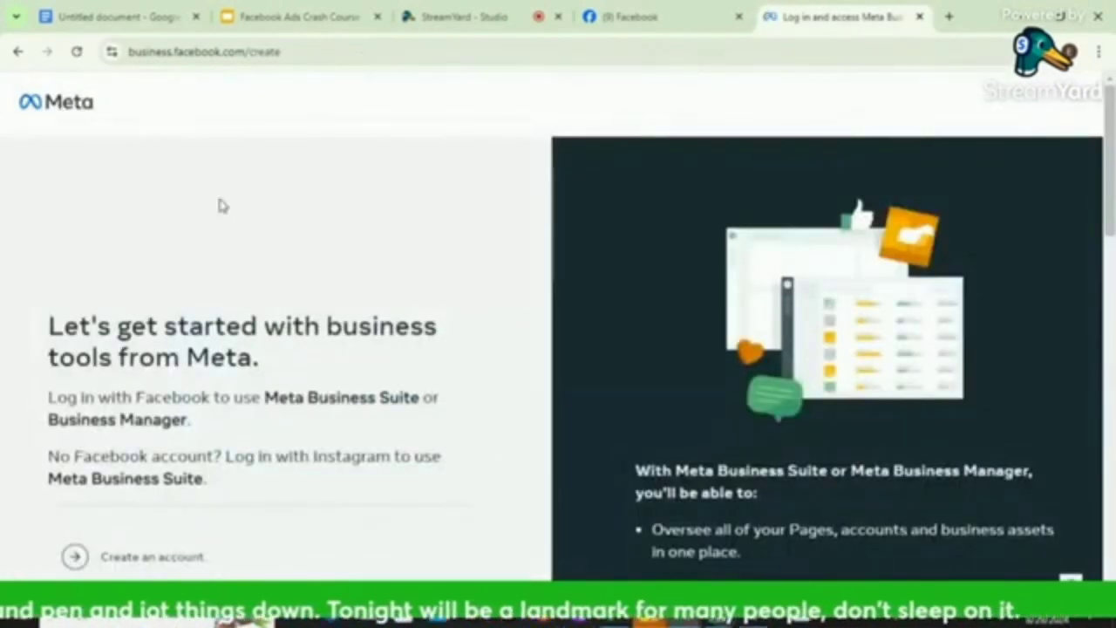
Examine the Meta business tools start page for its login information and the option to create an account.
{"action": "scroll", "coordinate": [223, 205], "scroll_direction": "down", "scroll_amount": 4}
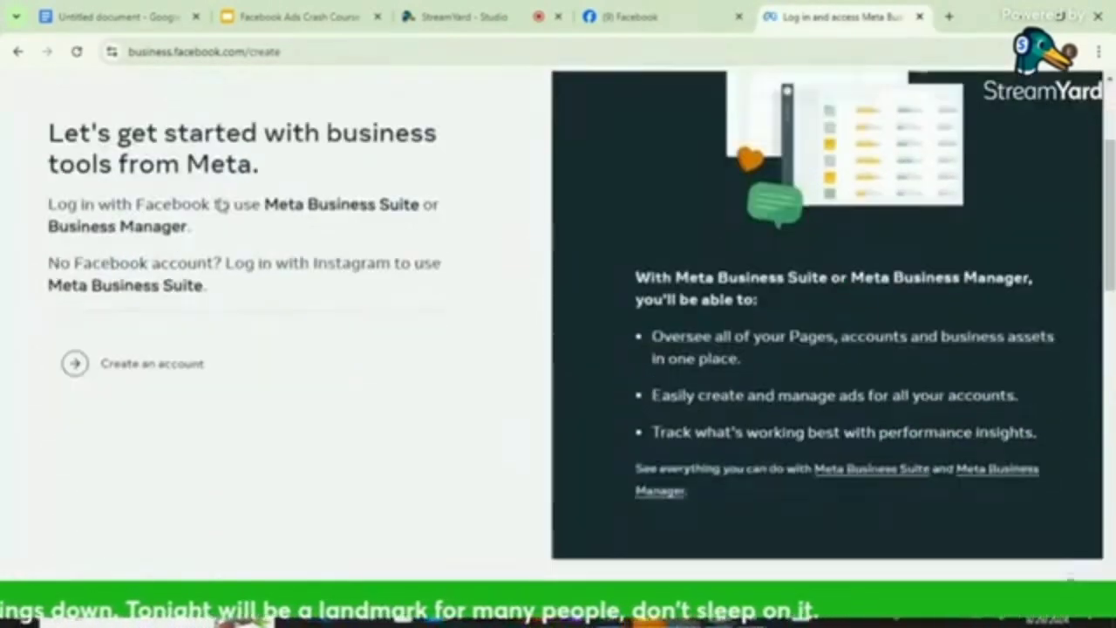
{"action": "scroll", "coordinate": [222, 206], "scroll_direction": "up", "scroll_amount": 3}
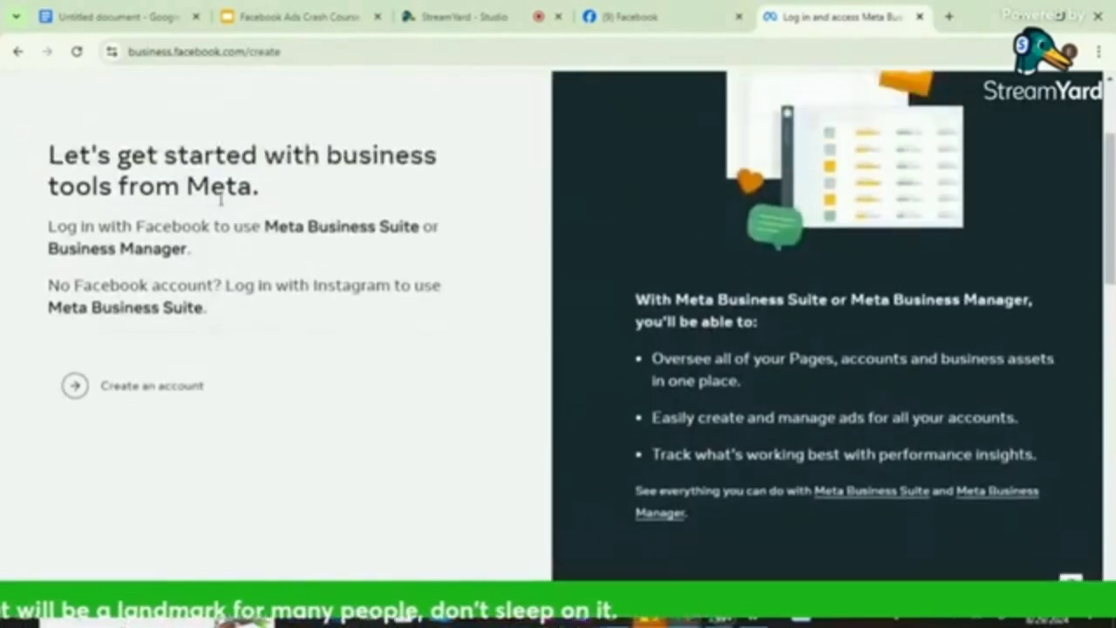
{"action": "scroll", "coordinate": [220, 205], "scroll_direction": "down", "scroll_amount": 1}
{"action": "scroll", "coordinate": [220, 204], "scroll_direction": "up", "scroll_amount": 1}
{"action": "scroll", "coordinate": [219, 204], "scroll_direction": "down", "scroll_amount": 2}
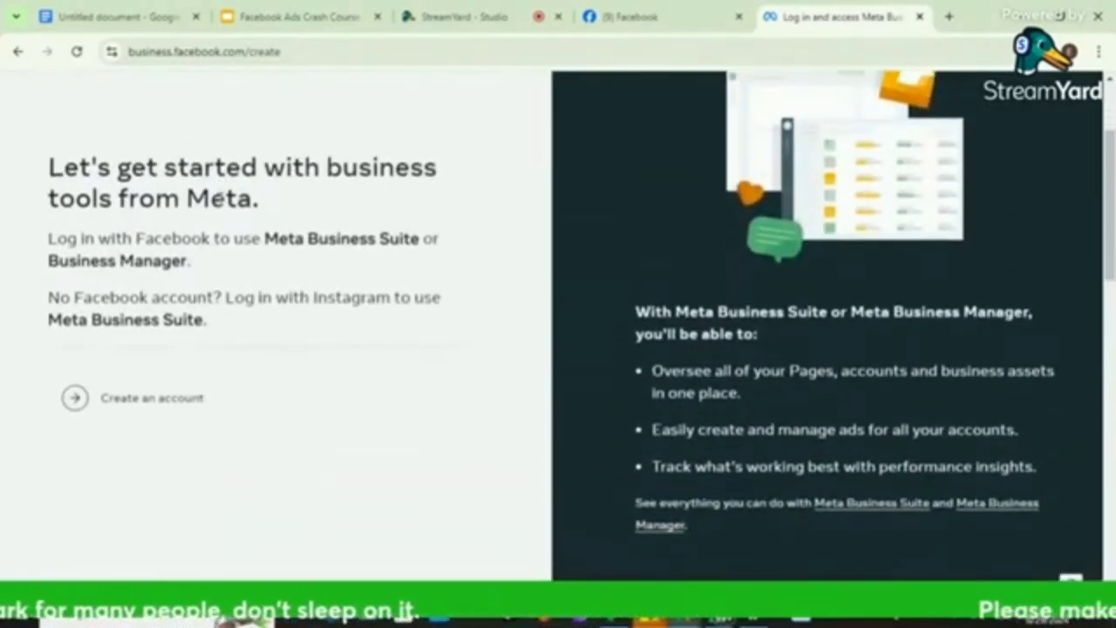
{"action": "scroll", "coordinate": [221, 201], "scroll_direction": "up", "scroll_amount": 1}
{"action": "scroll", "coordinate": [214, 192], "scroll_direction": "down", "scroll_amount": 1}
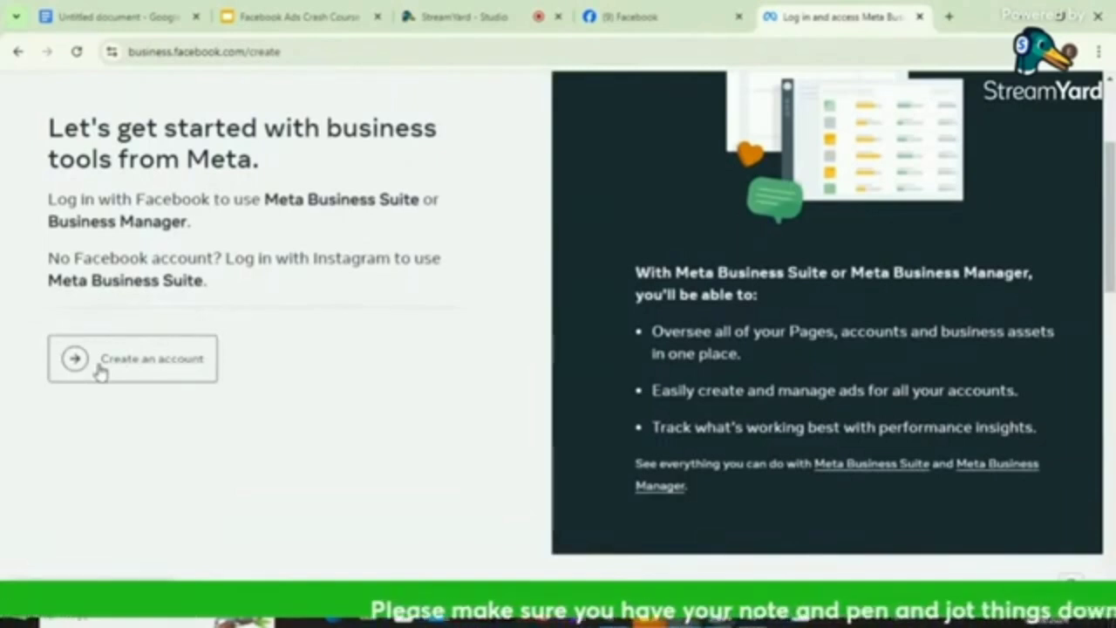
Create a business portfolio account, filling in the business and account name and the business email, and finish its setup dialog.
{"action": "left_click", "coordinate": [172, 369]}
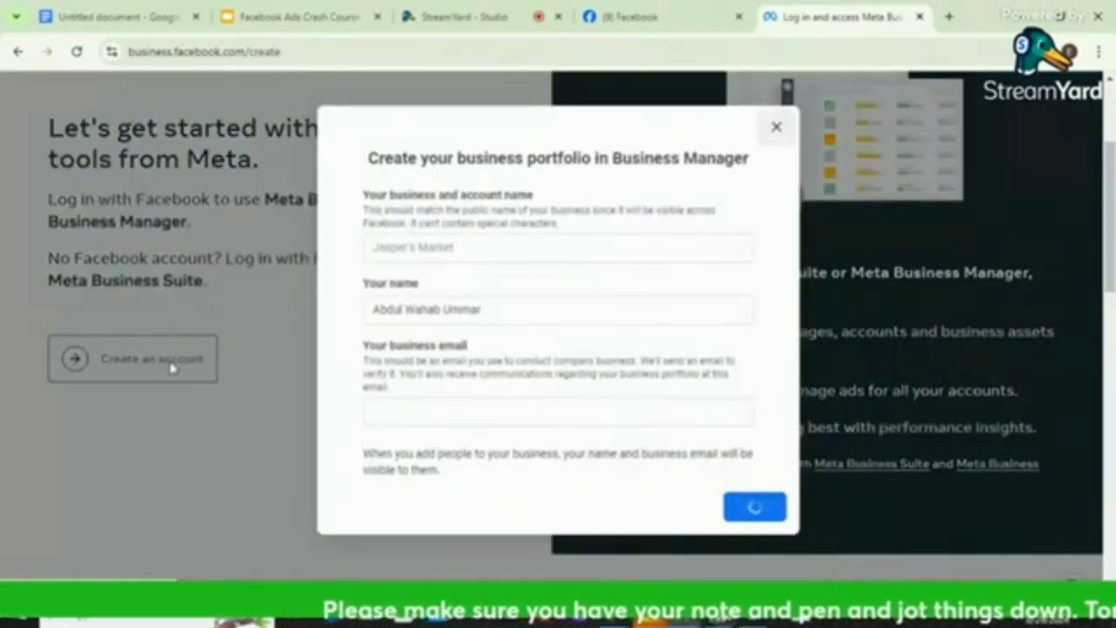
{"action": "left_click", "coordinate": [438, 251]}
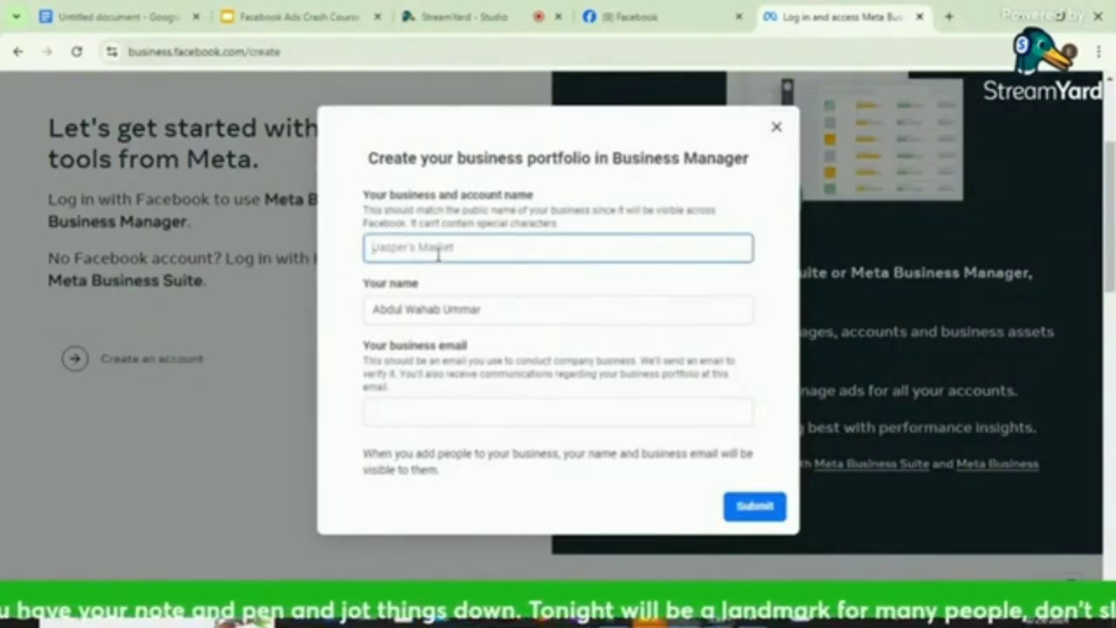
{"action": "type", "text": "afri"}
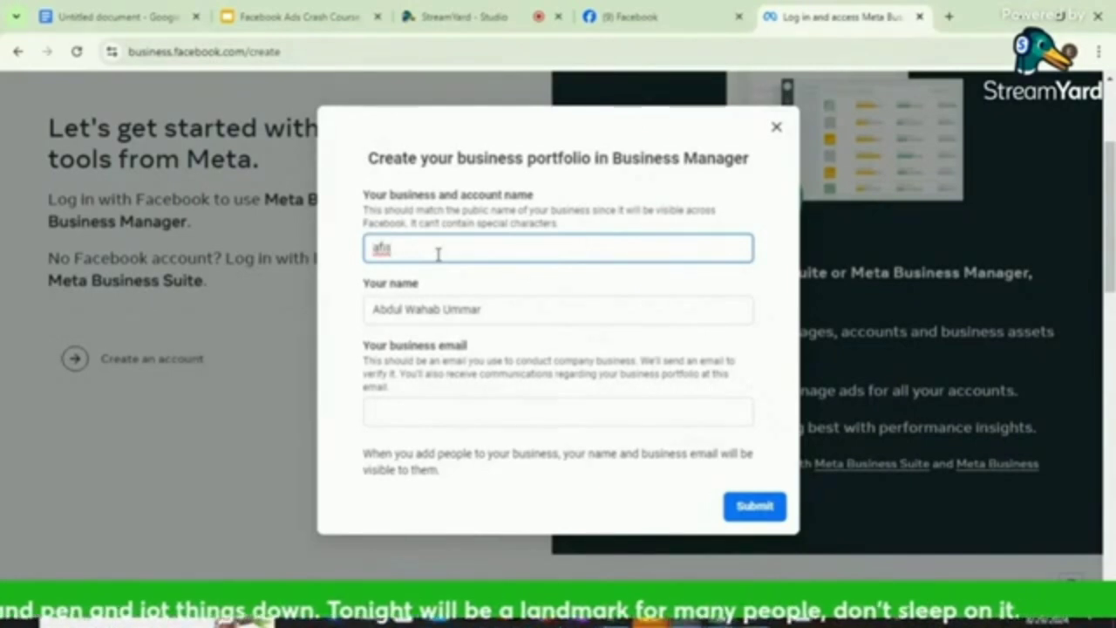
{"action": "type", "text": " manag"}
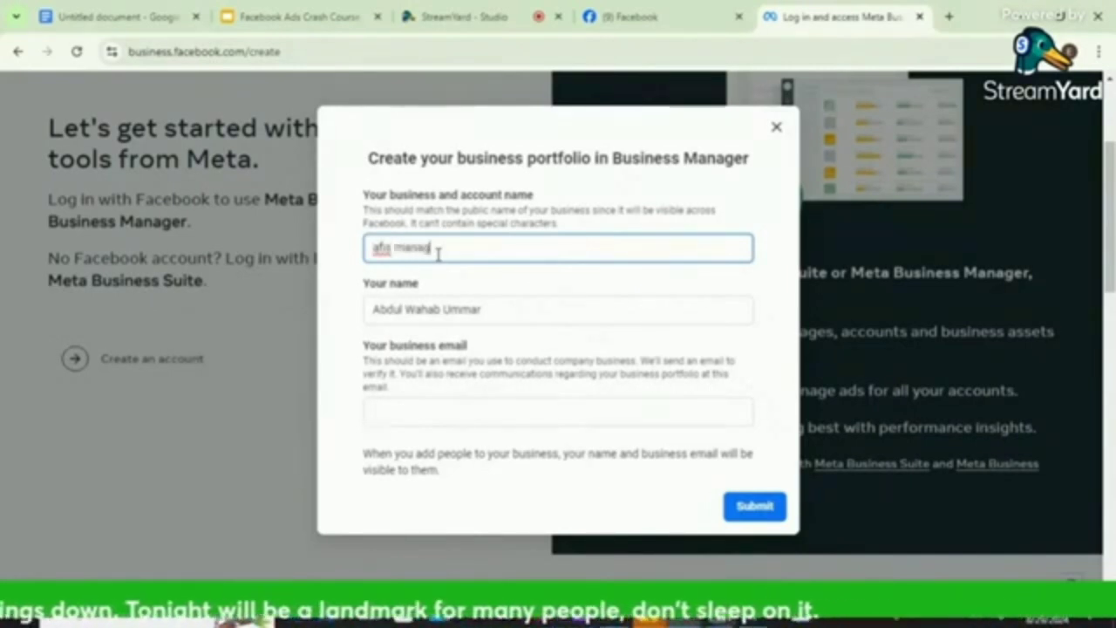
{"action": "type", "text": "er"}
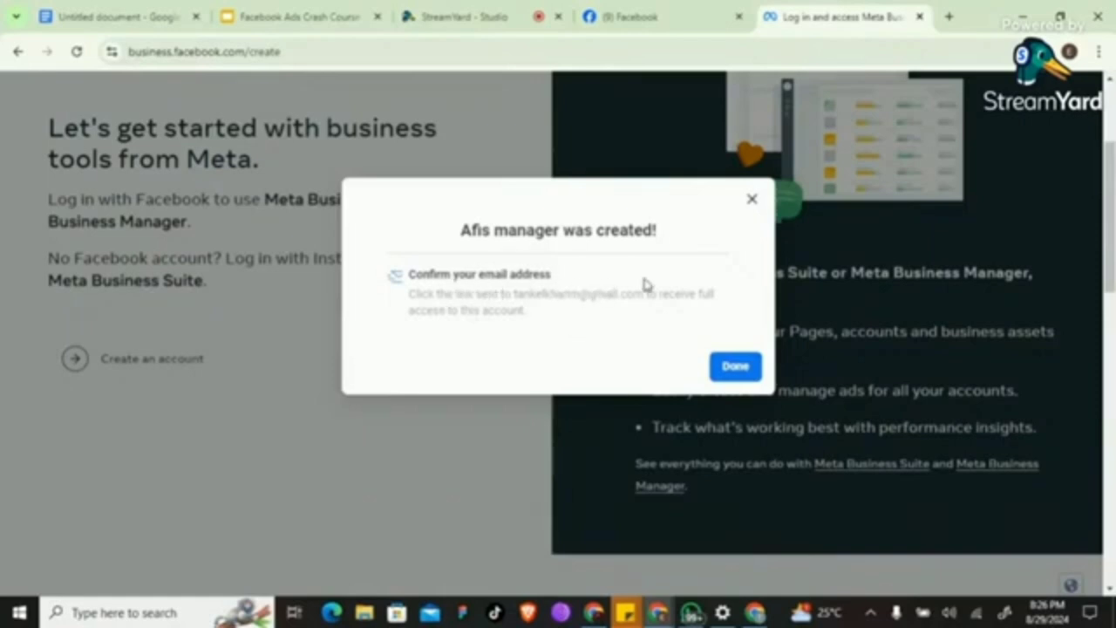
{"action": "left_click", "coordinate": [737, 368]}
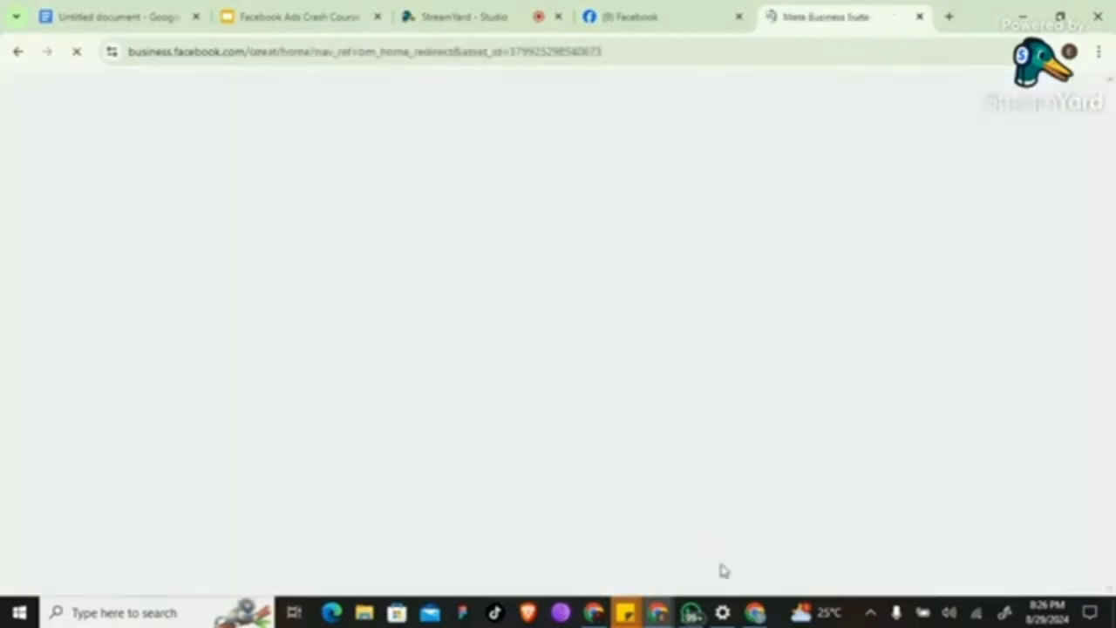
Switch to the Gmail window, refresh the inbox and open Facebook's newest "Confirm your business email address" message among the social mail.
{"action": "left_click", "coordinate": [756, 612]}
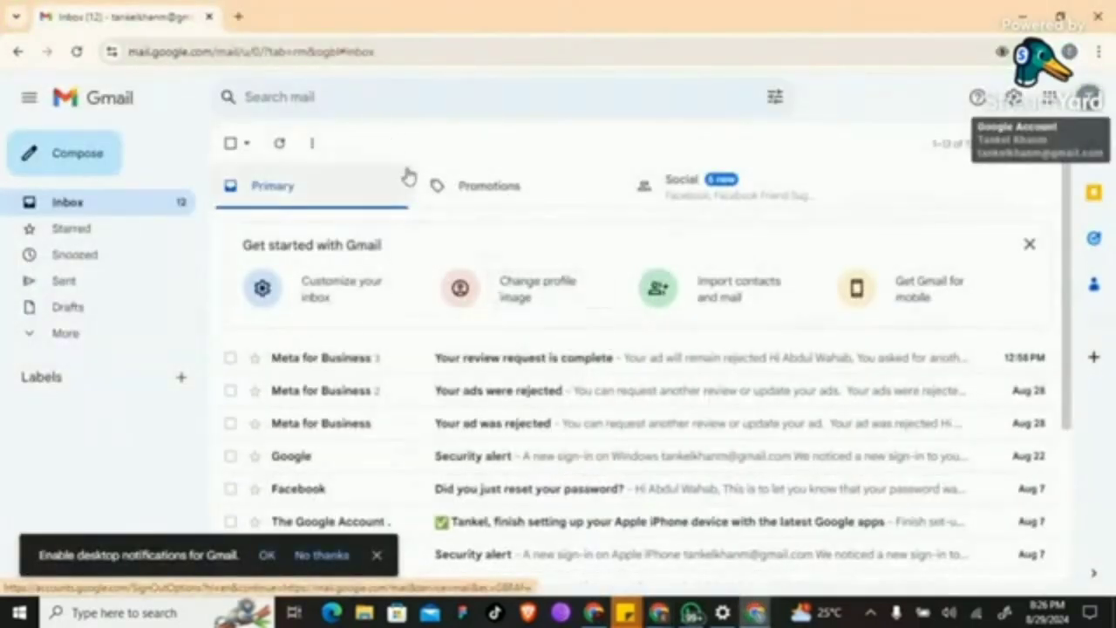
{"action": "left_click", "coordinate": [76, 52]}
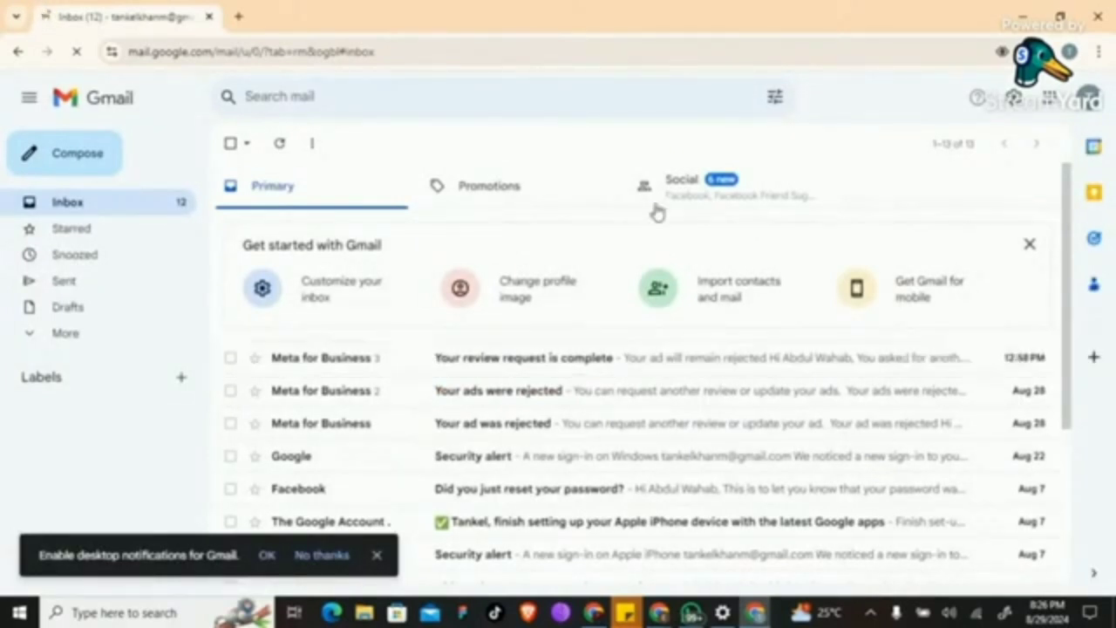
{"action": "left_click", "coordinate": [691, 199]}
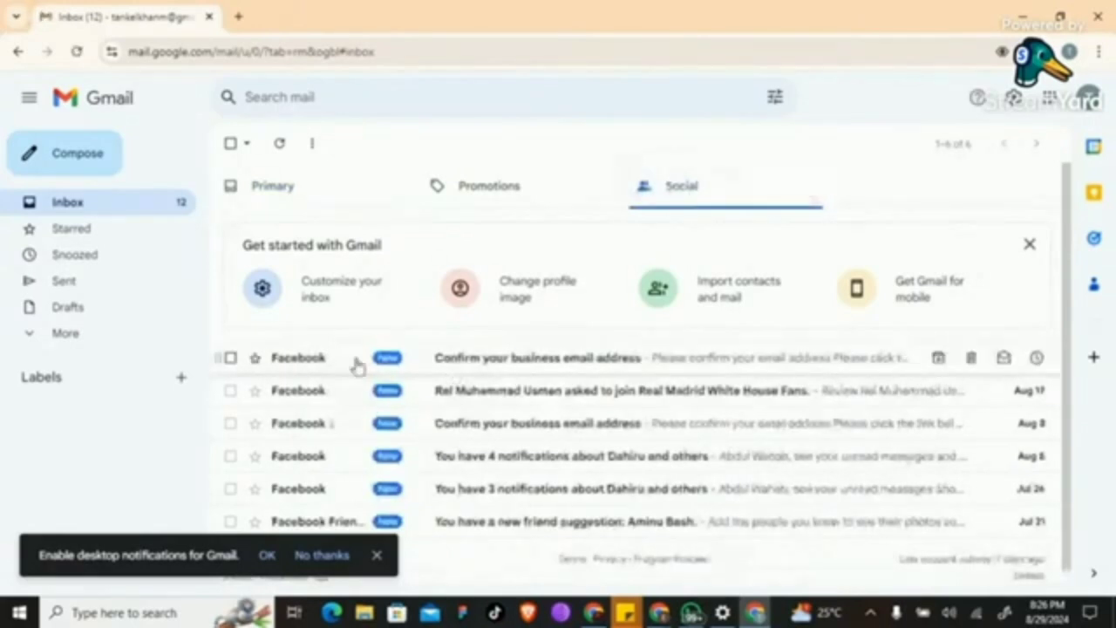
{"action": "left_click", "coordinate": [441, 353]}
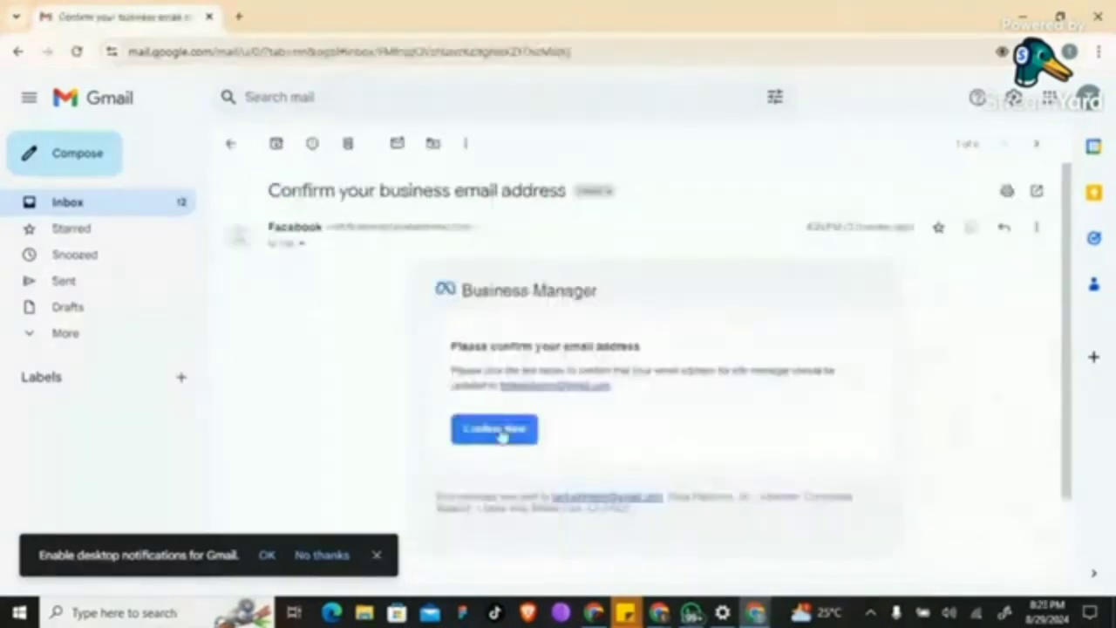
Try the Confirm Now link in the Business Manager email, return to the message and copy the link's address.
{"action": "left_click", "coordinate": [501, 431]}
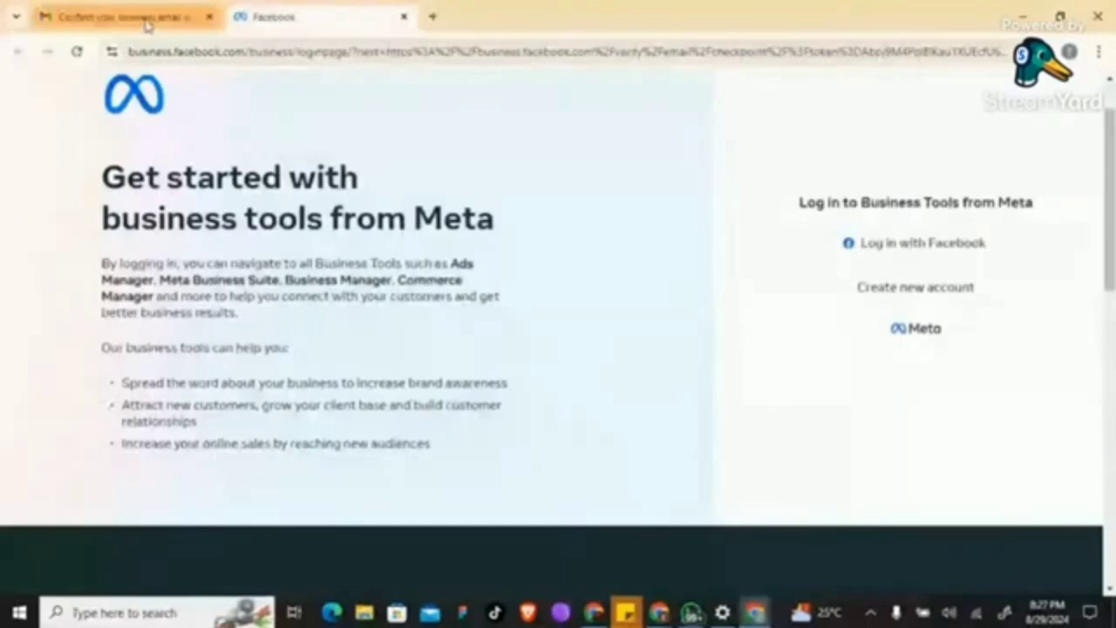
{"action": "left_click", "coordinate": [147, 19]}
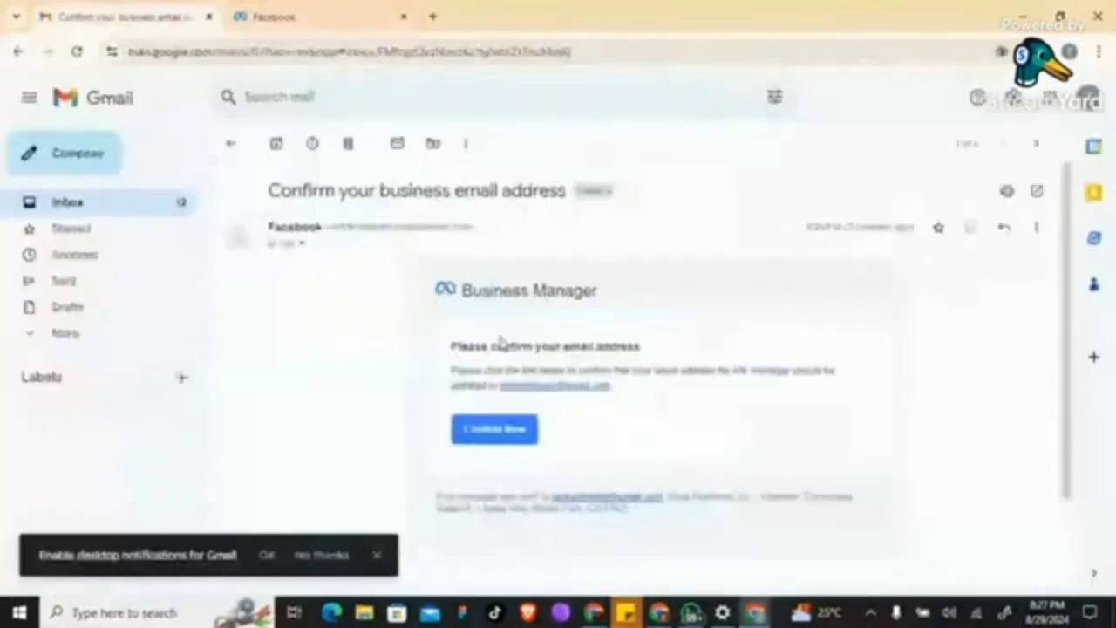
{"action": "right_click", "coordinate": [495, 429]}
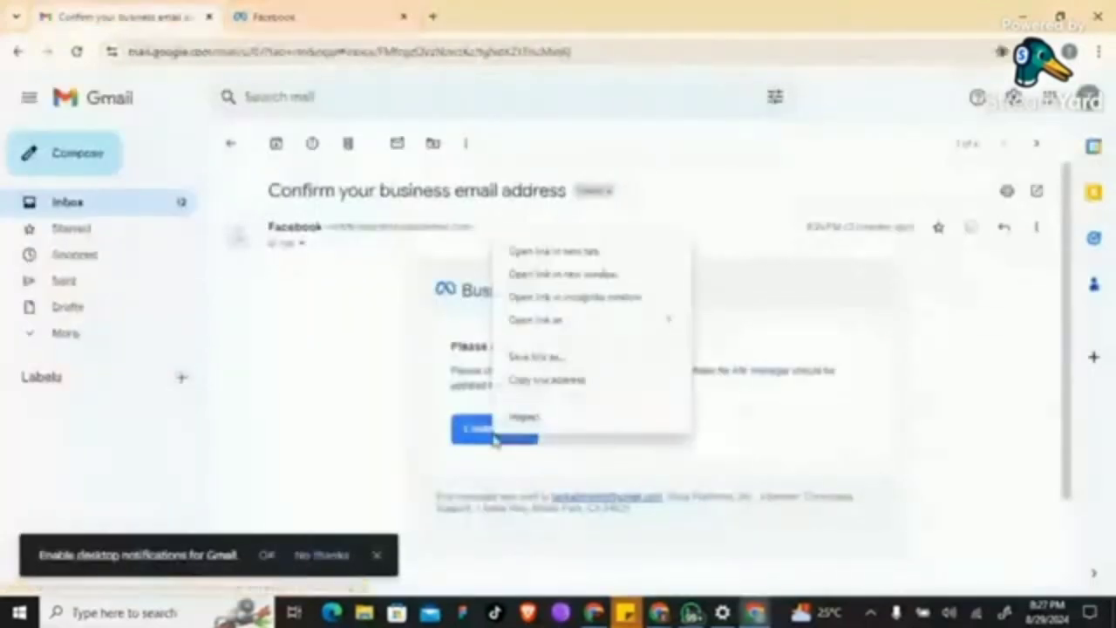
{"action": "left_click", "coordinate": [543, 390]}
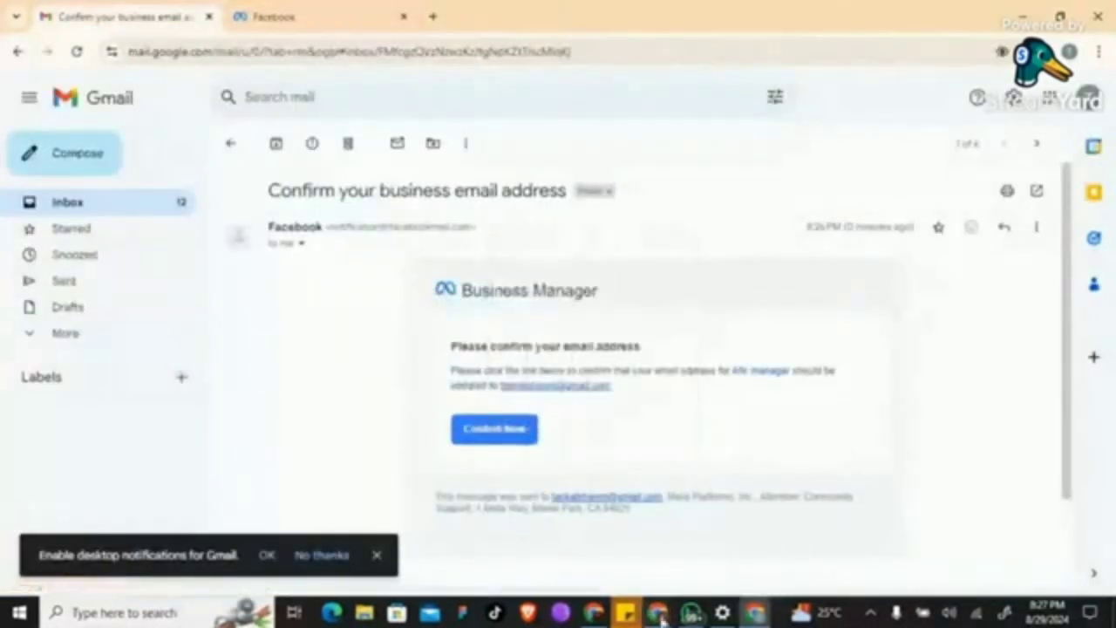
Switch to the Meta Business Suite window and load the copied email confirmation link there.
{"action": "mouse_move", "coordinate": [660, 616]}
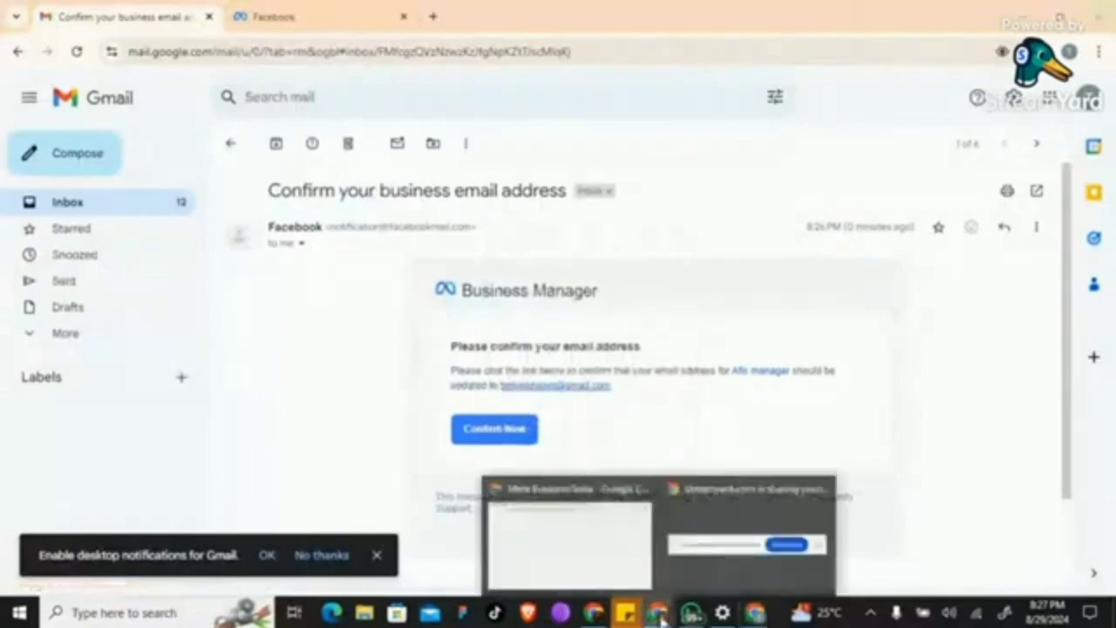
{"action": "left_click", "coordinate": [596, 571]}
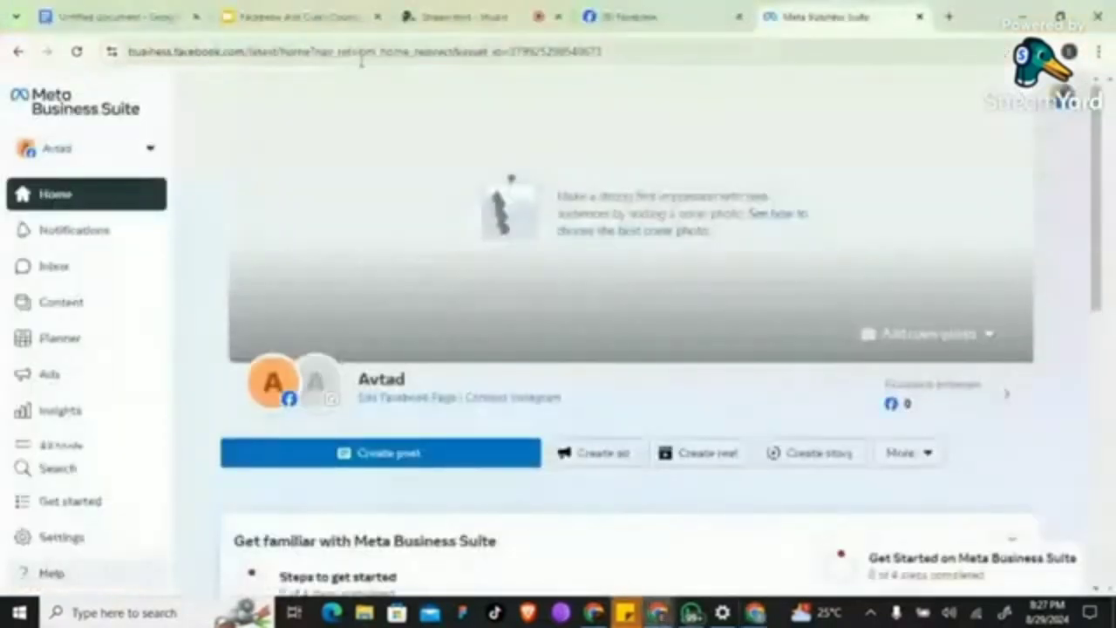
{"action": "left_click", "coordinate": [451, 54]}
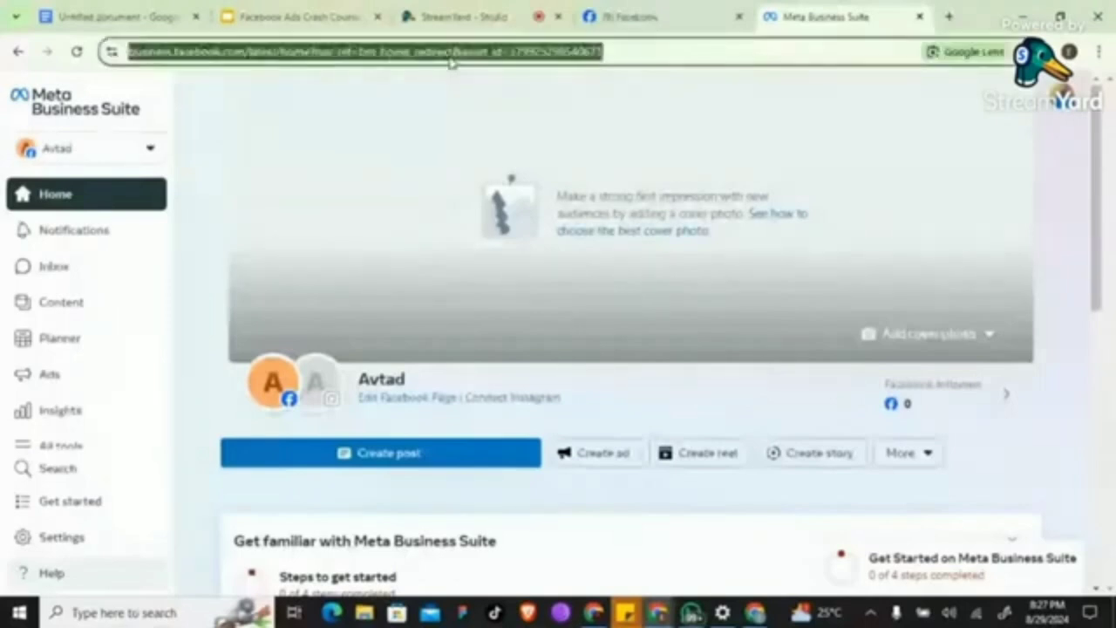
{"action": "key", "text": "ctrl+v"}
{"action": "key", "text": "Return"}
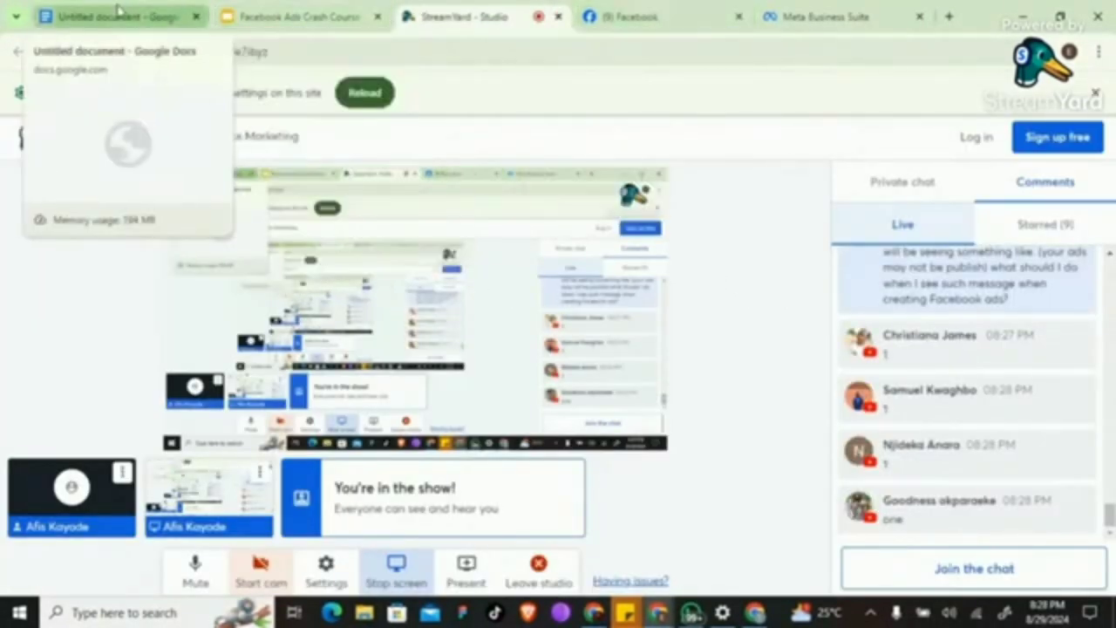
Return to the Meta Business Suite settings and start a new ad account named Digital Acct.
{"action": "left_click", "coordinate": [841, 13]}
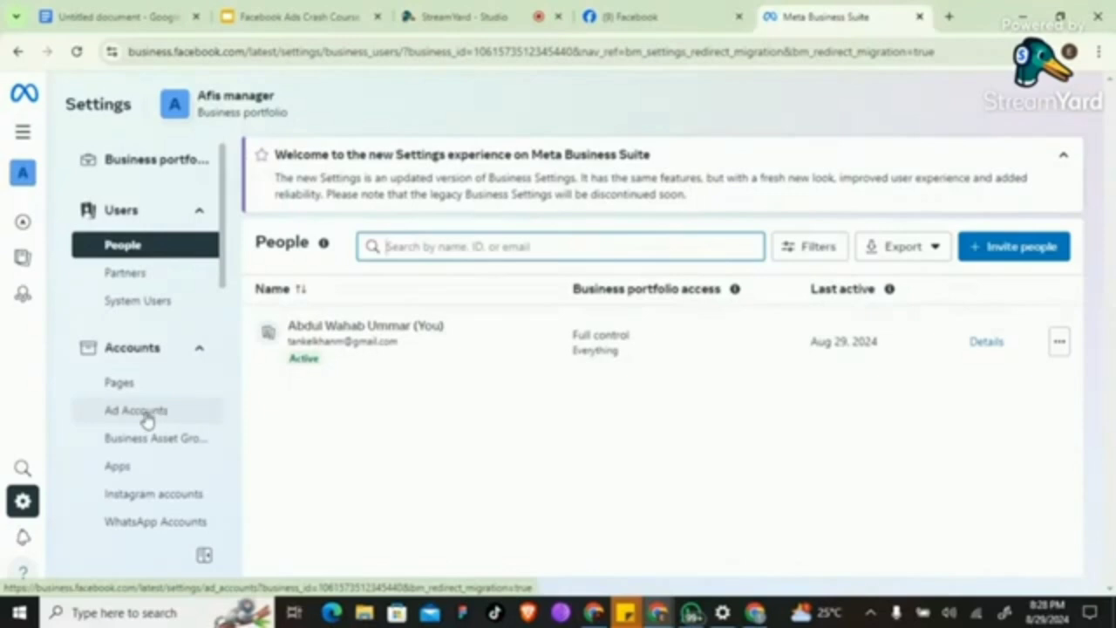
{"action": "left_click", "coordinate": [144, 417]}
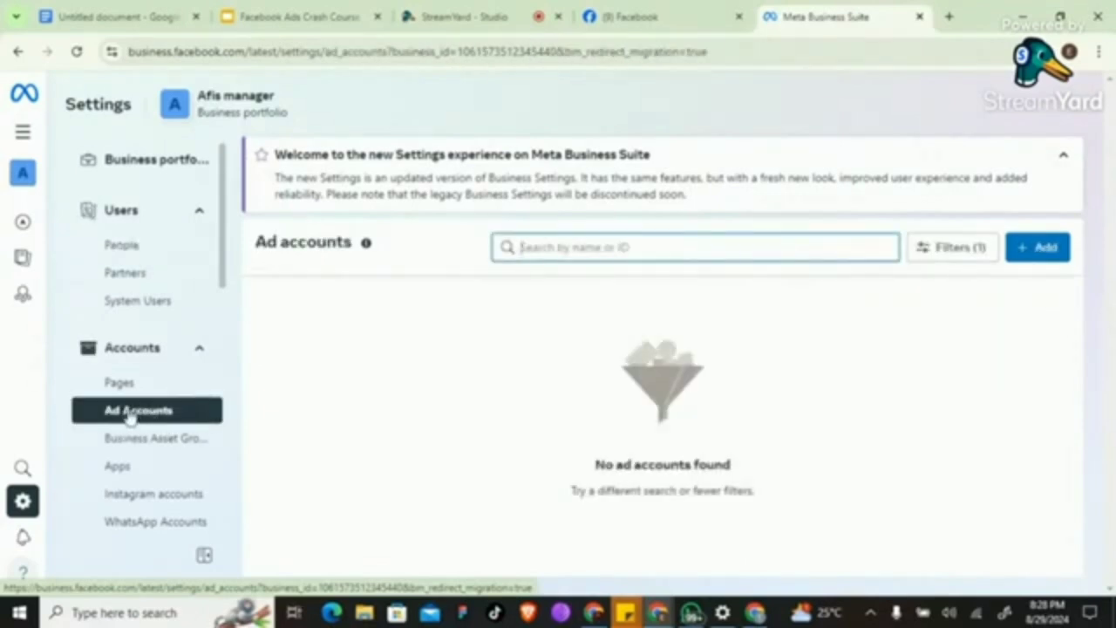
{"action": "left_click", "coordinate": [1042, 253]}
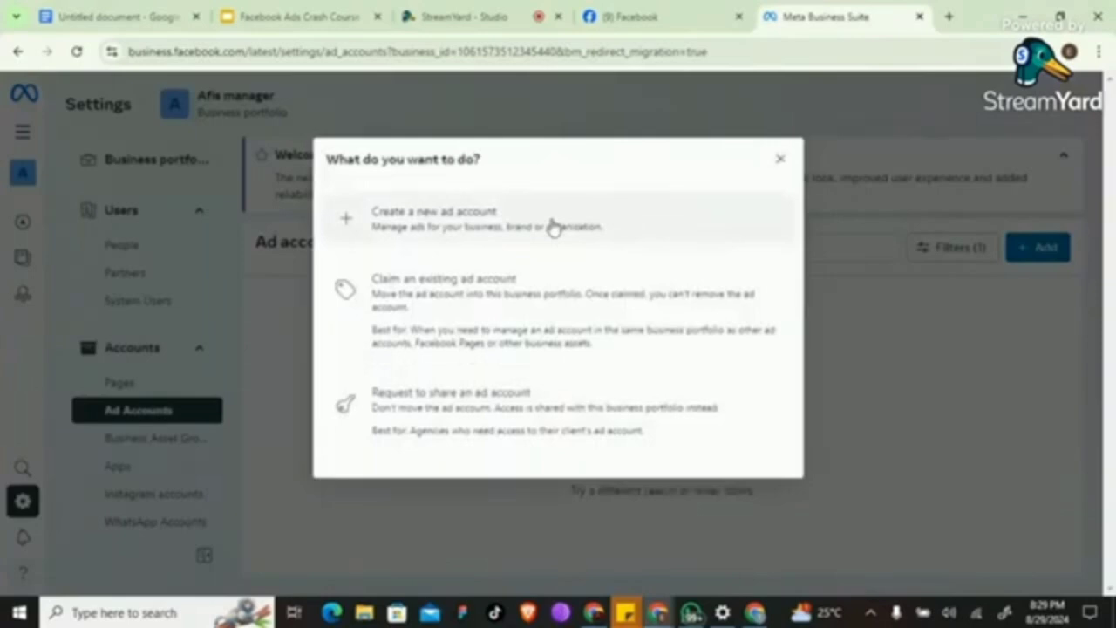
{"action": "left_click", "coordinate": [552, 225]}
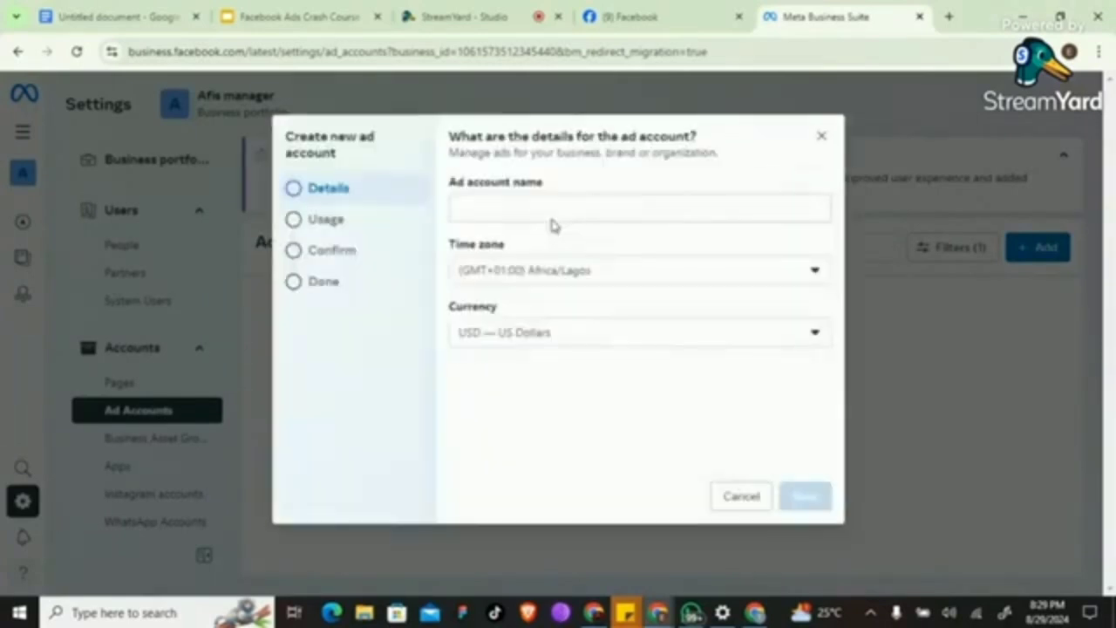
{"action": "left_click", "coordinate": [552, 213]}
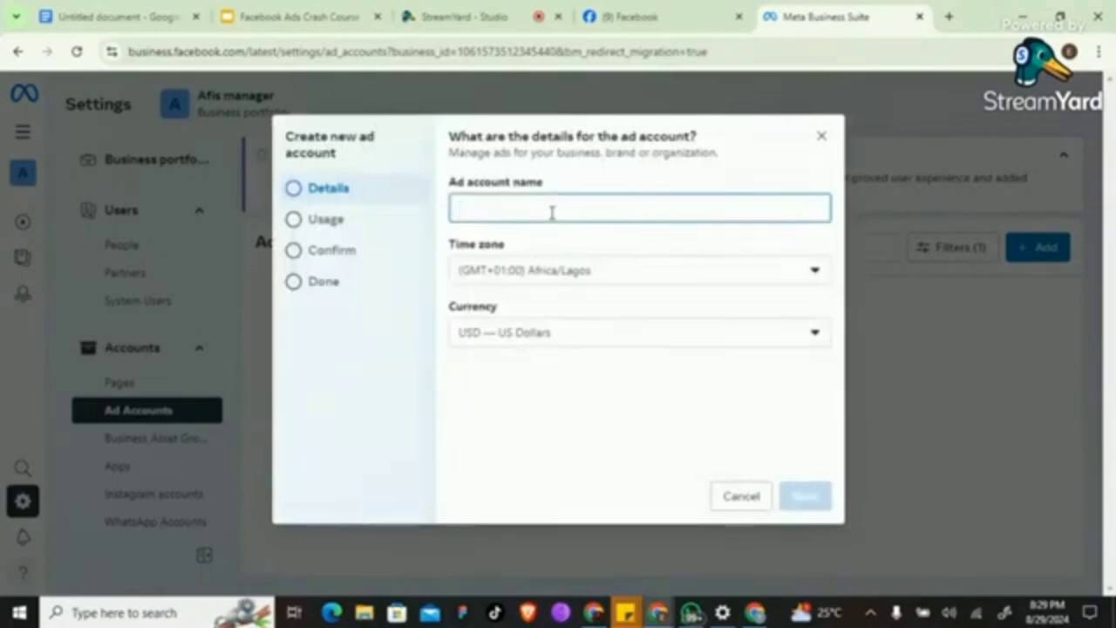
{"action": "type", "text": "Digita"}
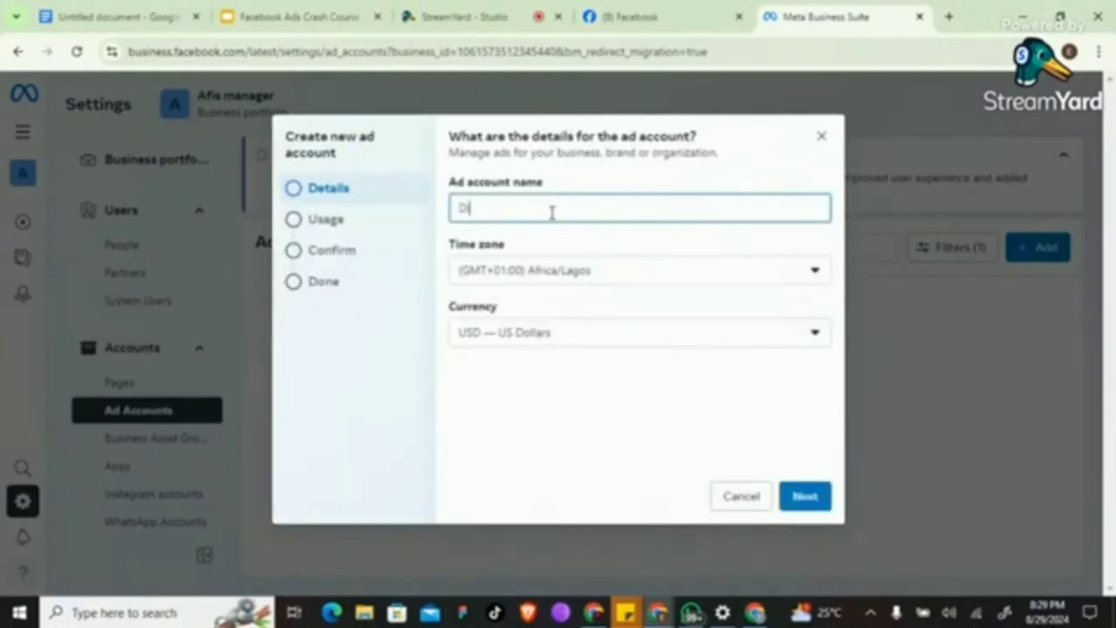
{"action": "key", "text": "BackSpace"}
{"action": "key", "text": "BackSpace"}
{"action": "type", "text": "al Acct"}
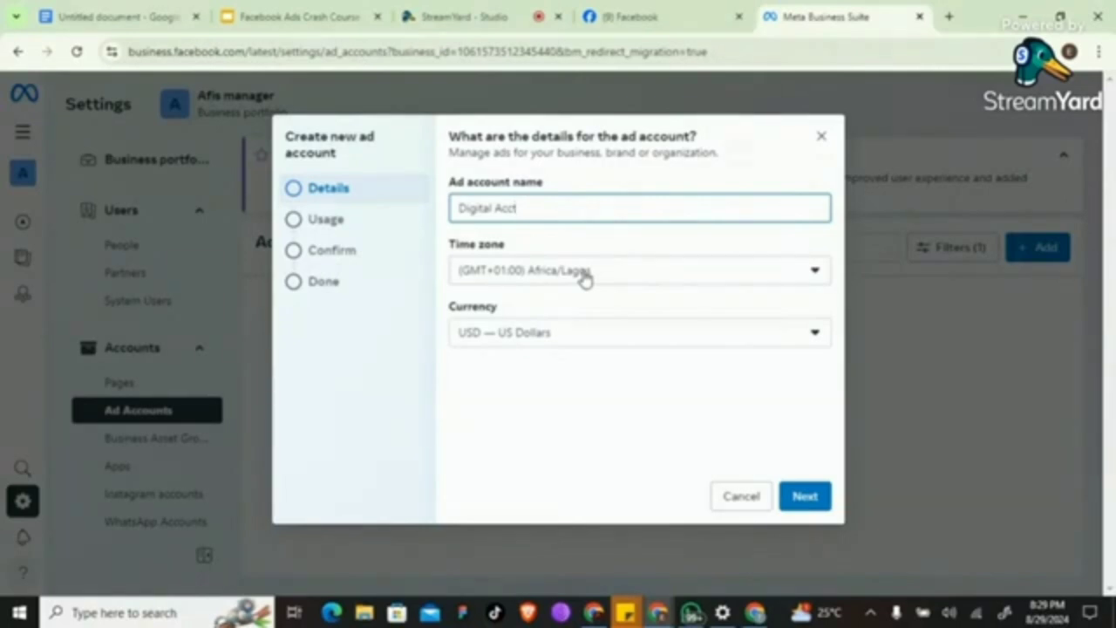
Set the new ad account's currency to NGN — Nigerian Naira.
{"action": "left_click", "coordinate": [564, 340]}
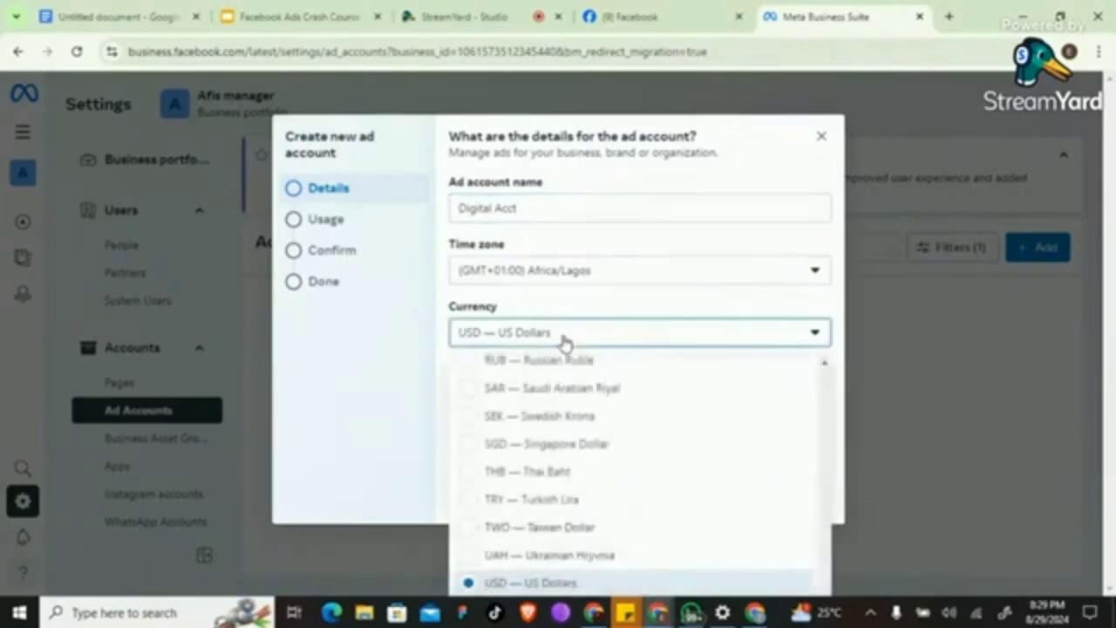
{"action": "scroll", "coordinate": [553, 428], "scroll_direction": "up", "scroll_amount": 1}
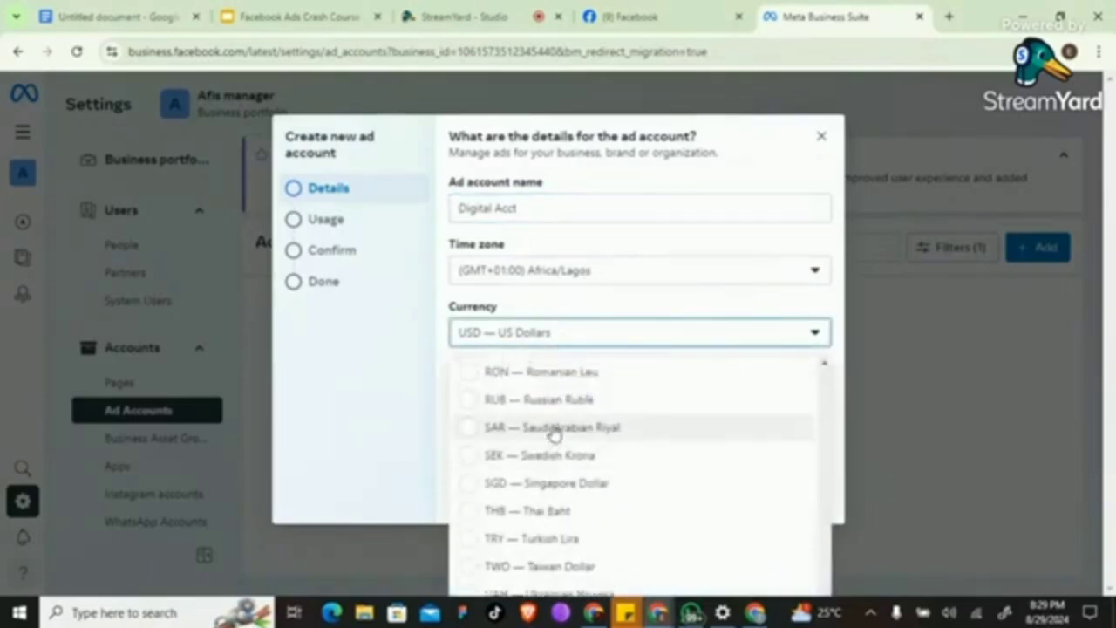
{"action": "scroll", "coordinate": [555, 433], "scroll_direction": "up", "scroll_amount": 4}
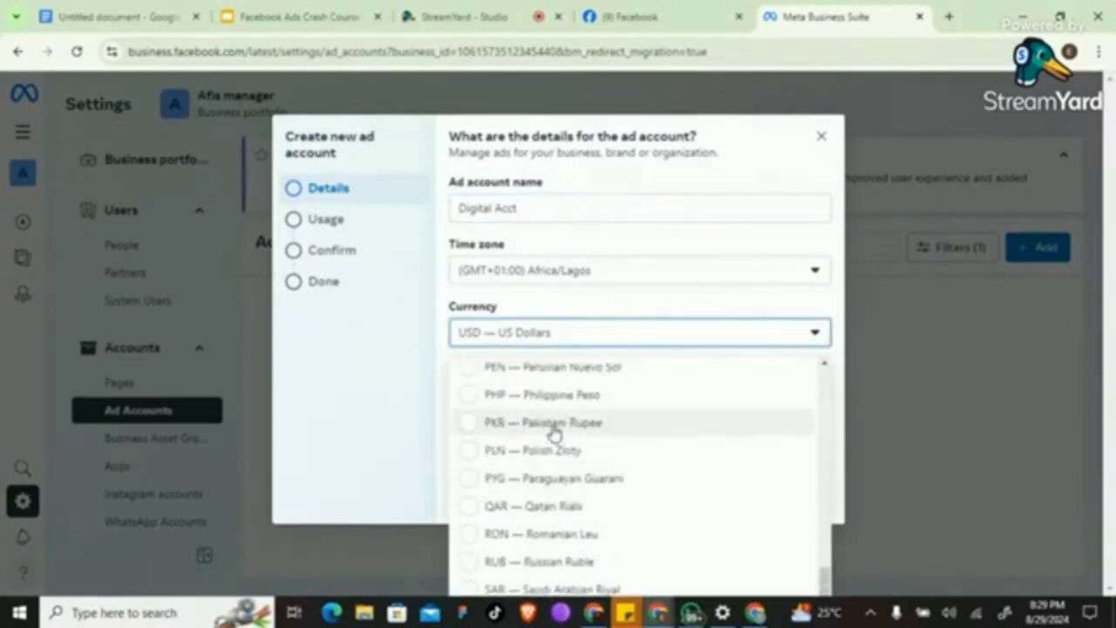
{"action": "scroll", "coordinate": [554, 433], "scroll_direction": "up", "scroll_amount": 3}
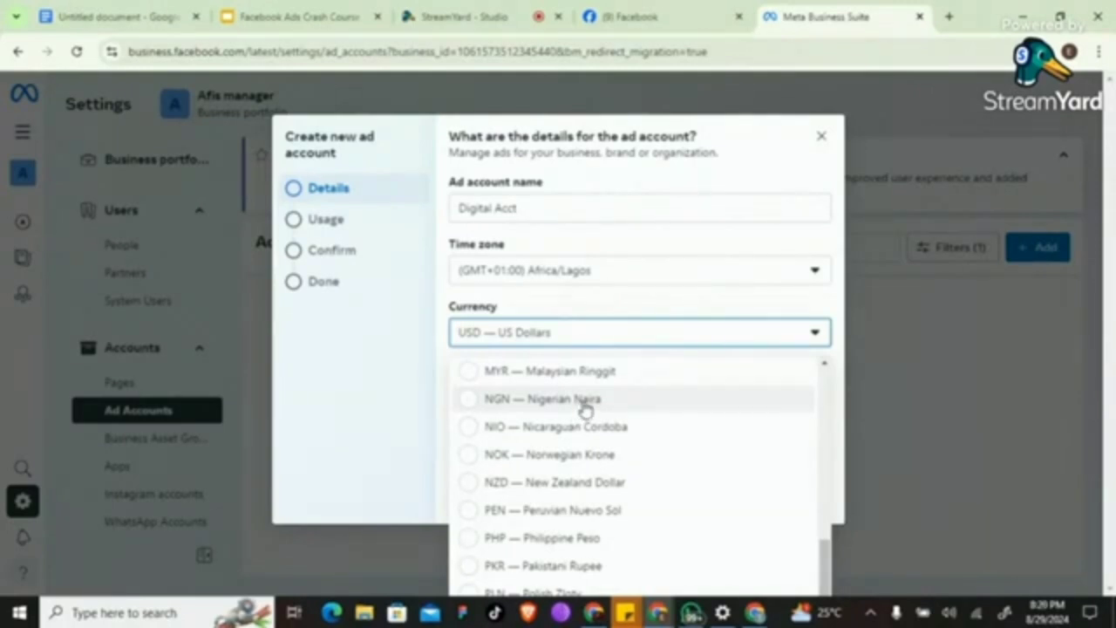
{"action": "left_click", "coordinate": [585, 403]}
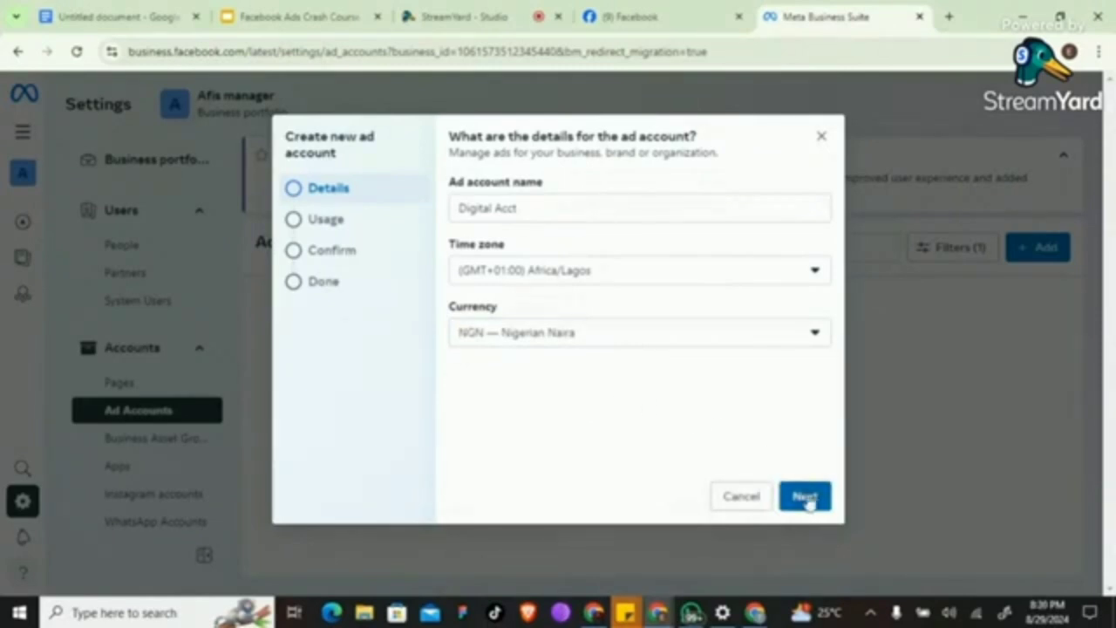
Create the ad account for My business, agreeing to Meta's terms and advertising policies, and open its payment information form.
{"action": "left_click", "coordinate": [805, 498]}
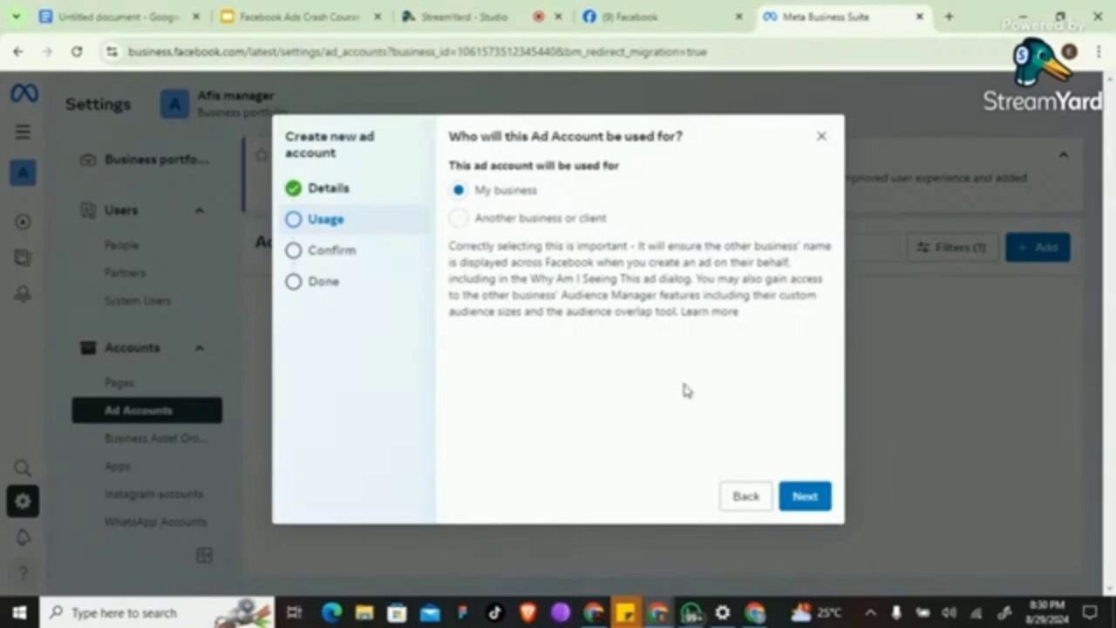
{"action": "left_click", "coordinate": [804, 497]}
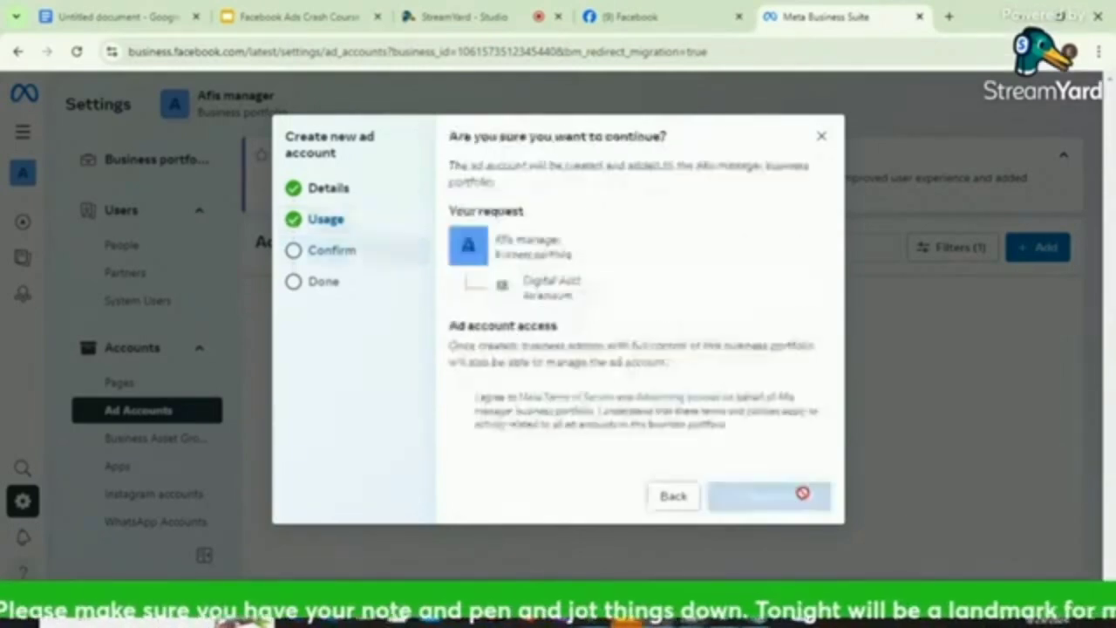
{"action": "left_click", "coordinate": [458, 400]}
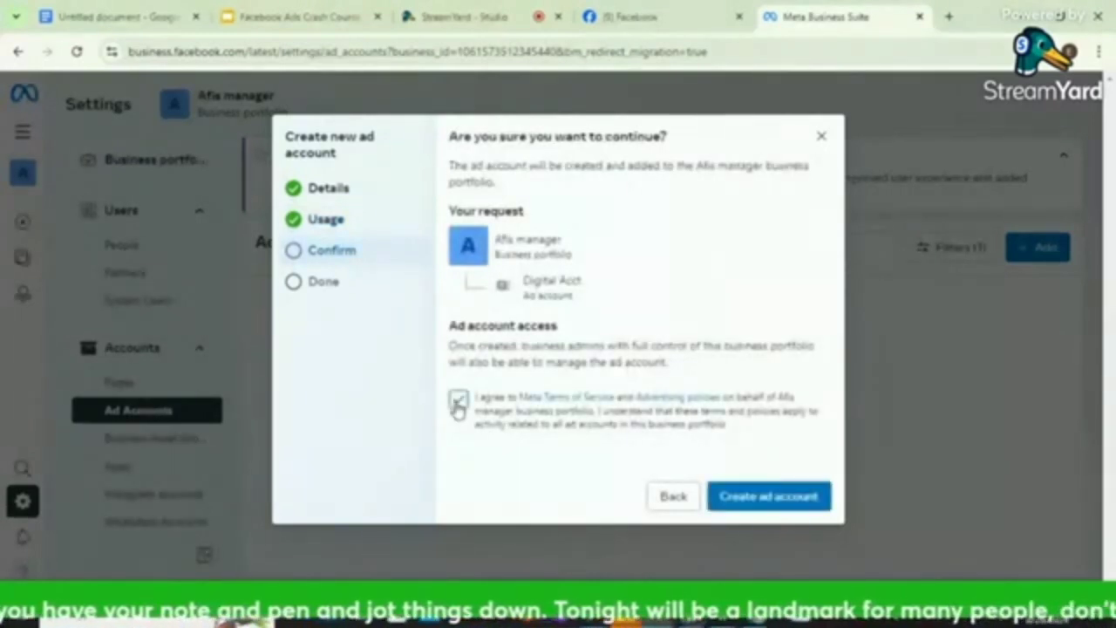
{"action": "left_click", "coordinate": [789, 492]}
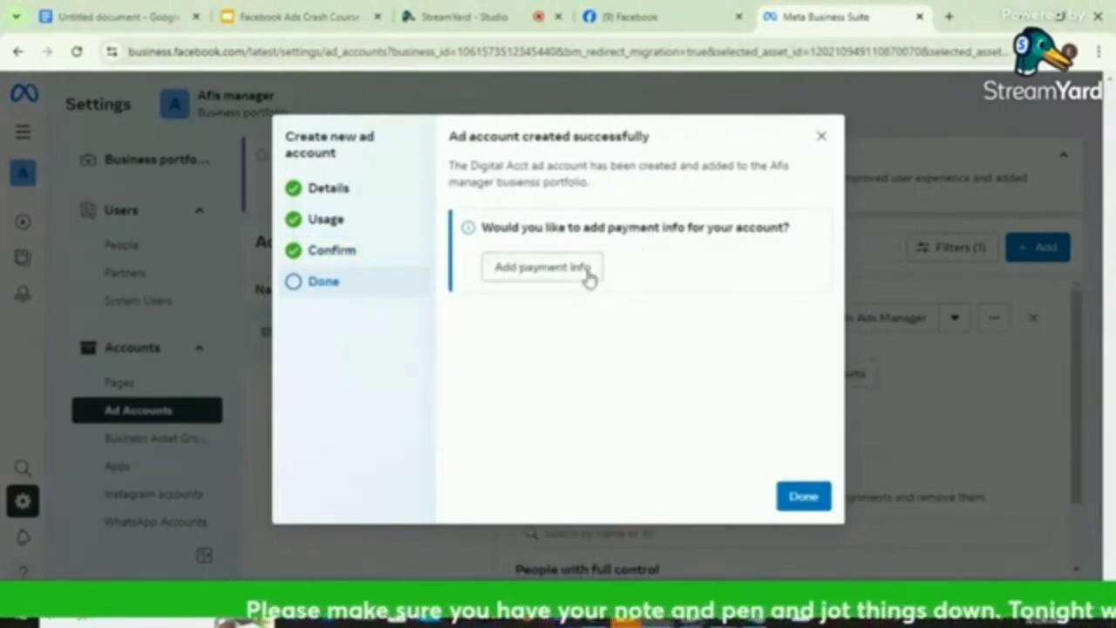
{"action": "left_click", "coordinate": [558, 276]}
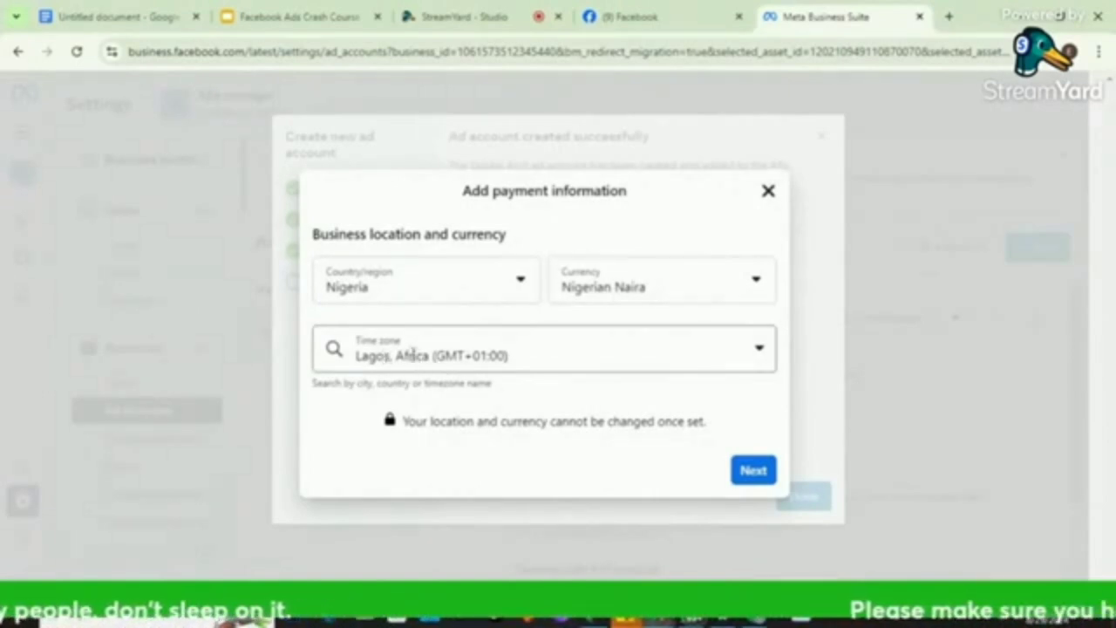
Accept Nigeria and Nigerian Naira, choose Naira Payment with MasterCard/VISA, skip the VAT ID, and close the payment setup without adding funds.
{"action": "left_click", "coordinate": [754, 472]}
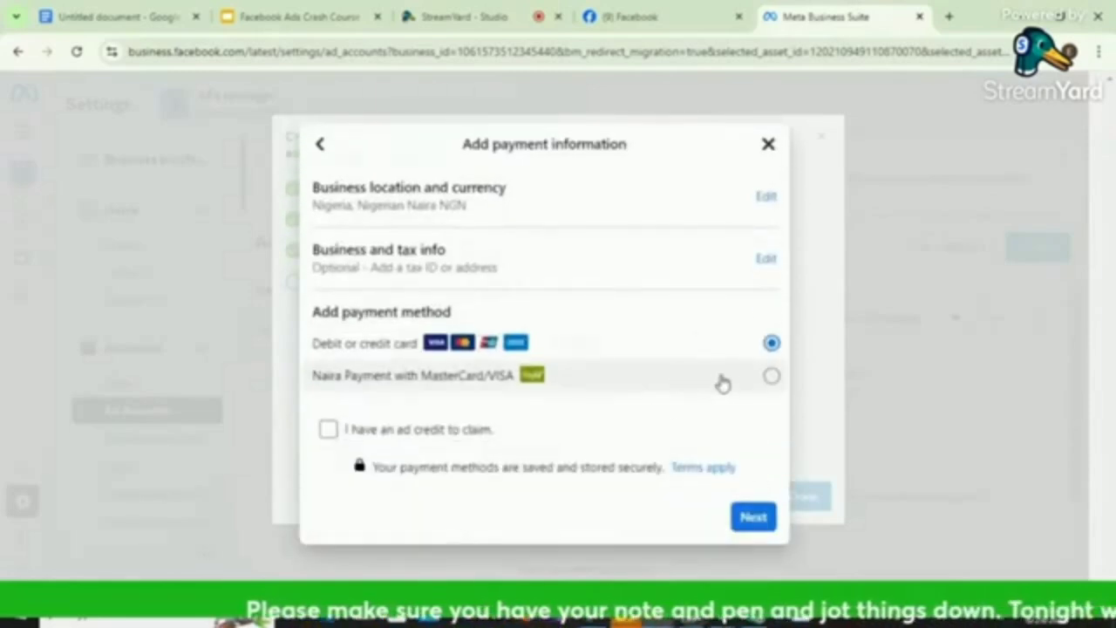
{"action": "left_click", "coordinate": [772, 379]}
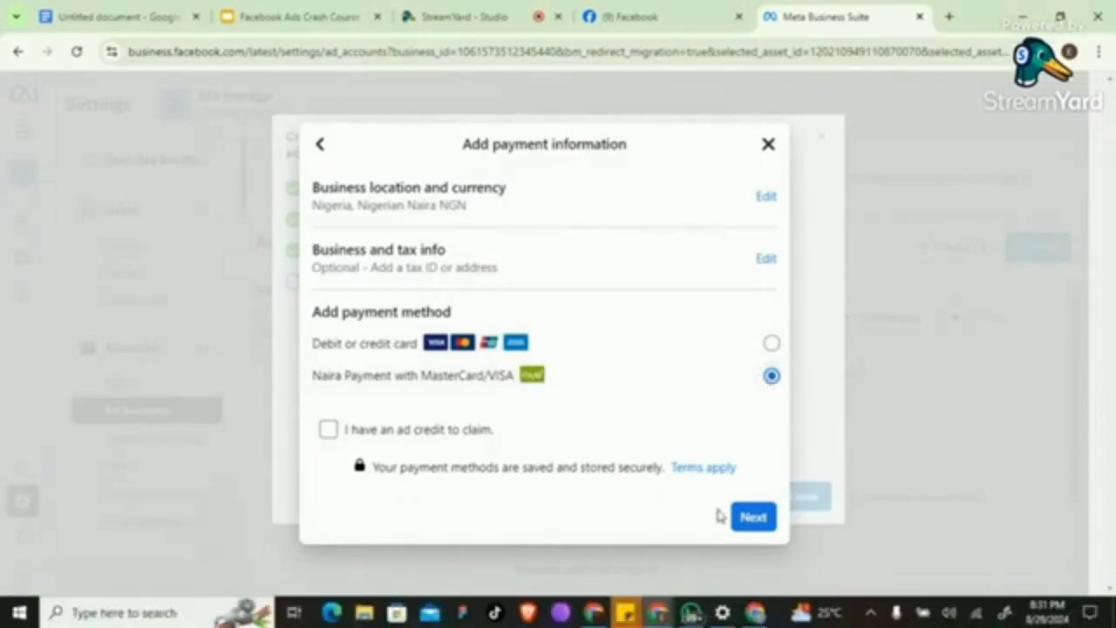
{"action": "left_click", "coordinate": [761, 525]}
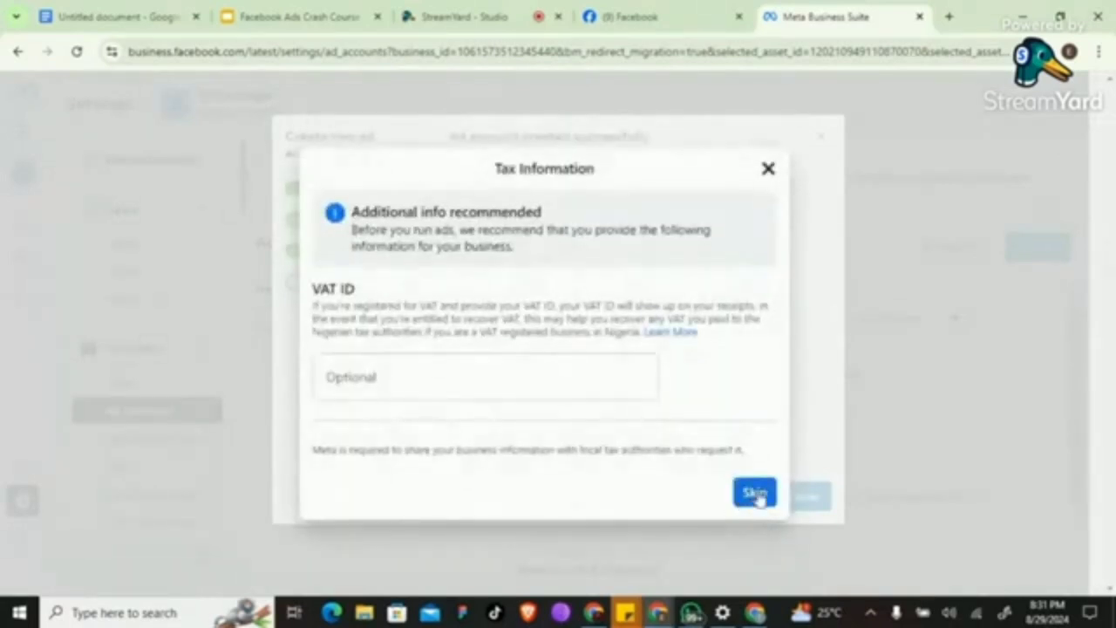
{"action": "left_click", "coordinate": [757, 494]}
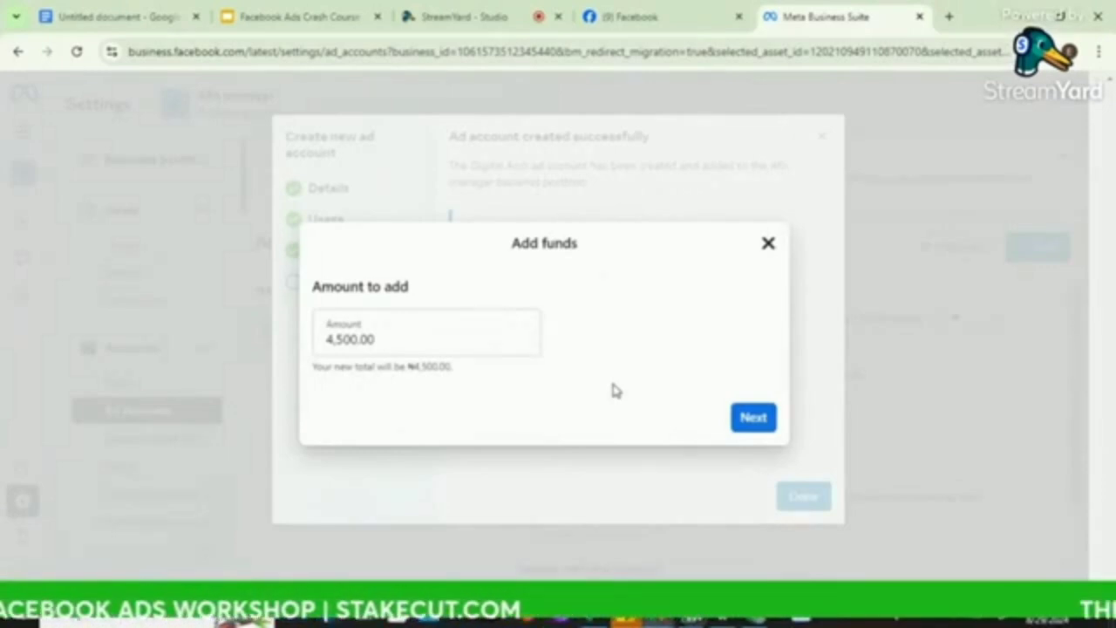
{"action": "left_click", "coordinate": [767, 243]}
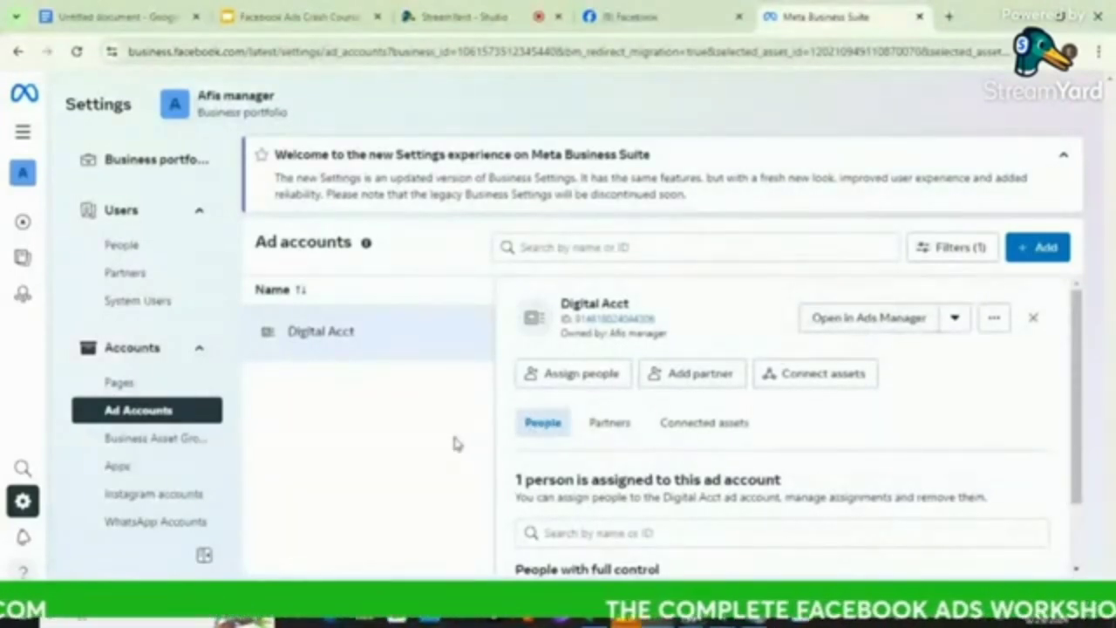
Start a second ad account named Marketing with its currency set to NGN — Nigerian Naira.
{"action": "left_click", "coordinate": [1047, 249]}
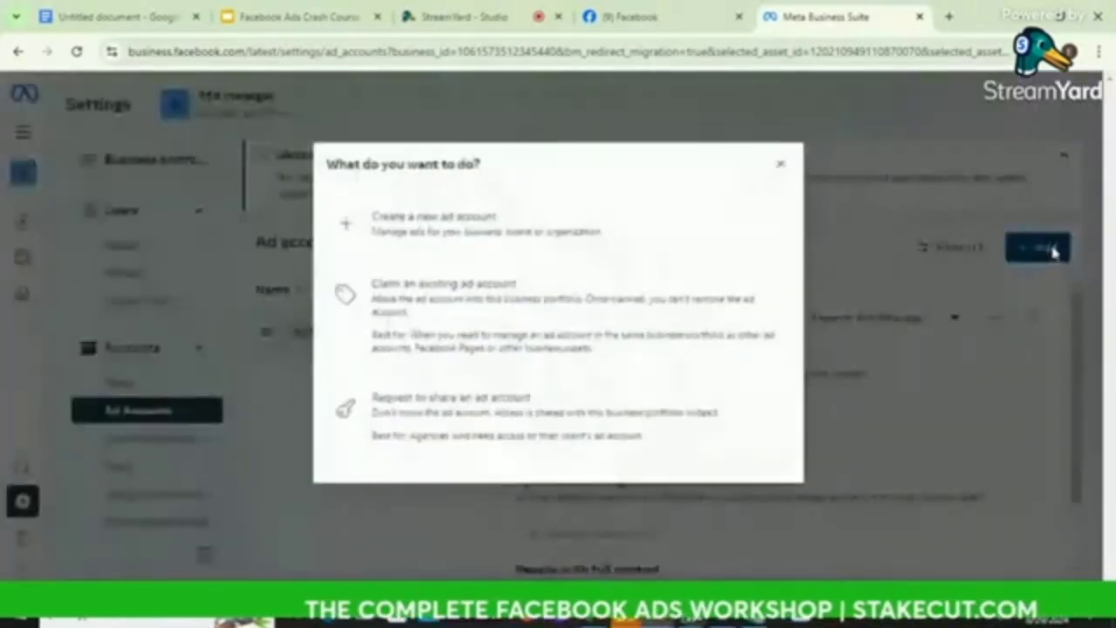
{"action": "left_click", "coordinate": [516, 218]}
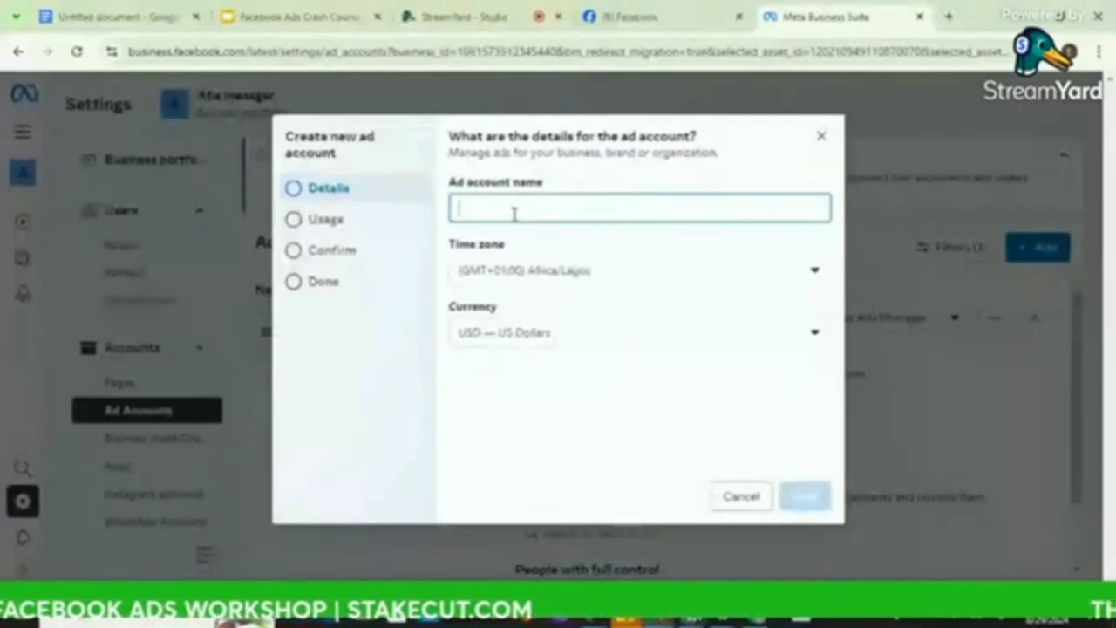
{"action": "type", "text": "Marketin"}
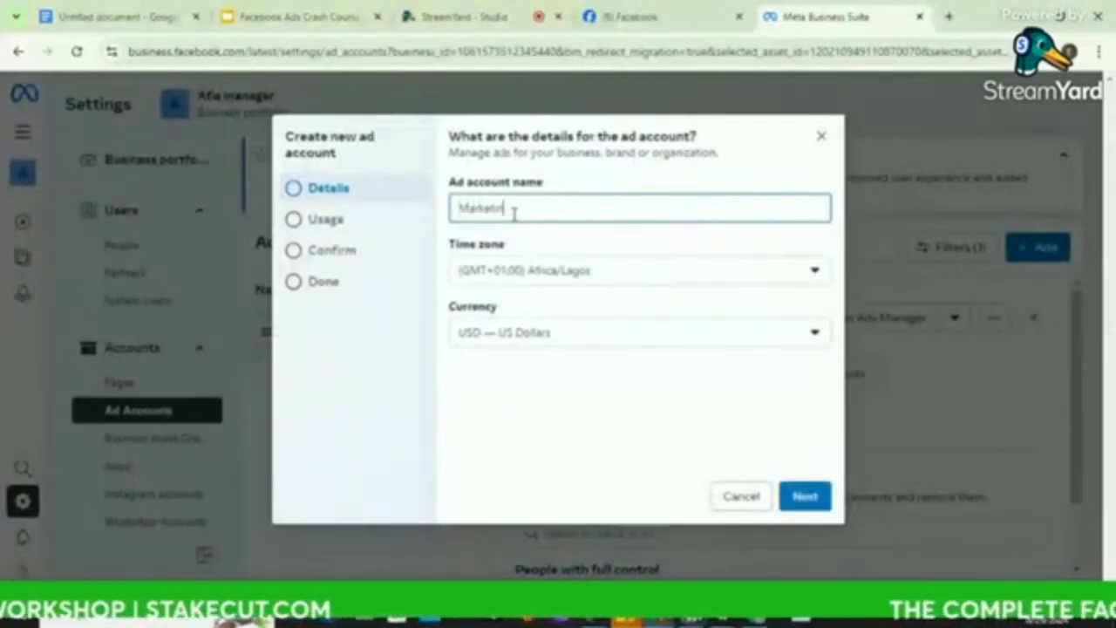
{"action": "type", "text": "g"}
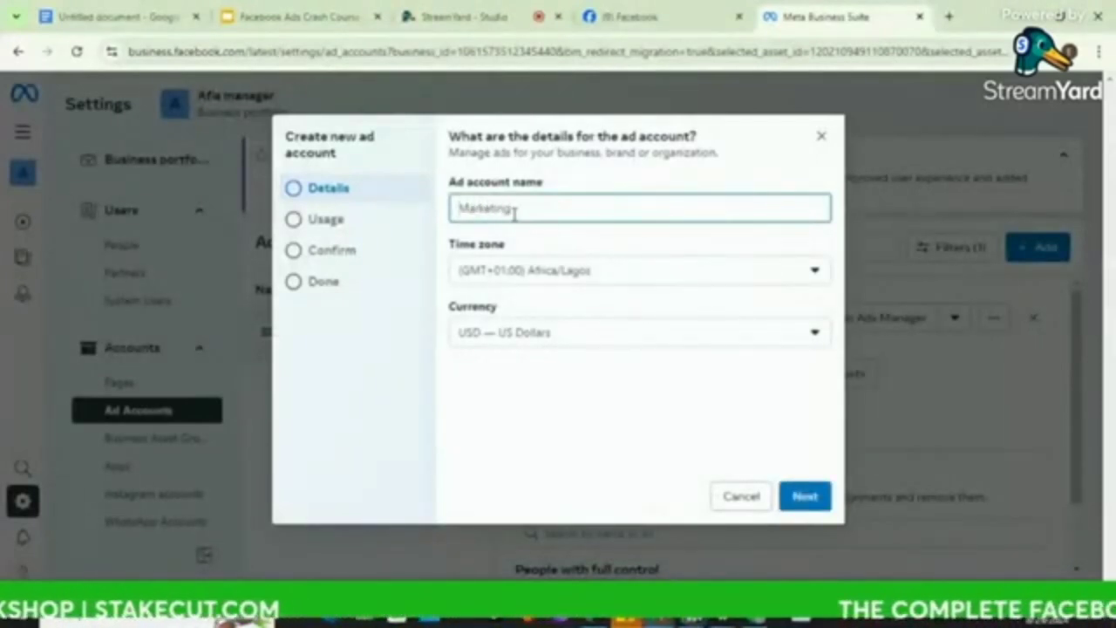
{"action": "left_click", "coordinate": [601, 336]}
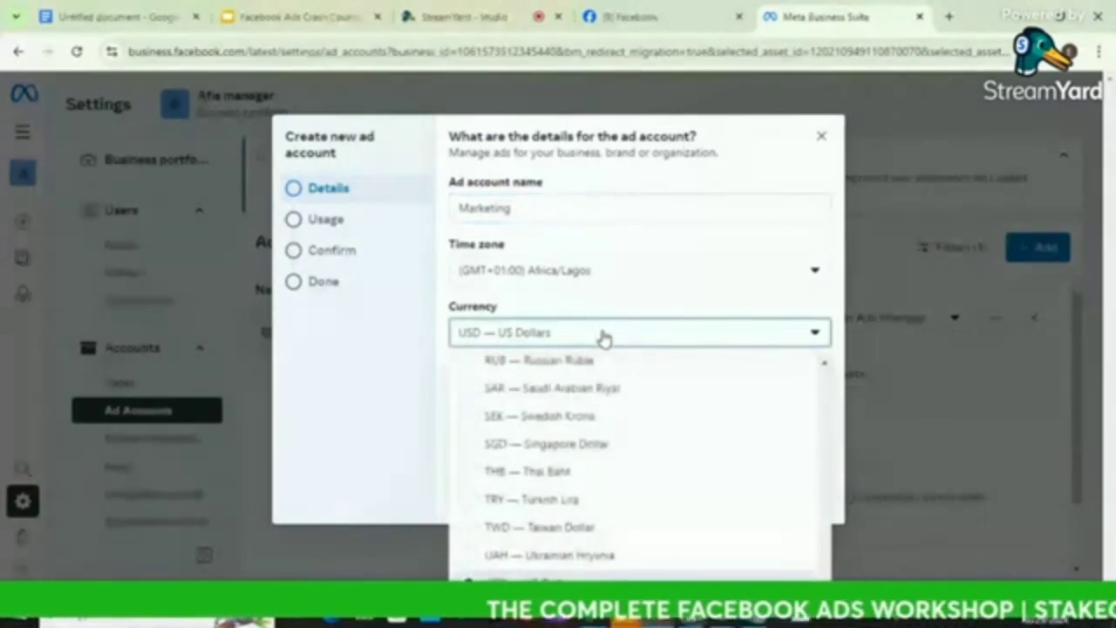
{"action": "scroll", "coordinate": [542, 422], "scroll_direction": "up", "scroll_amount": 3}
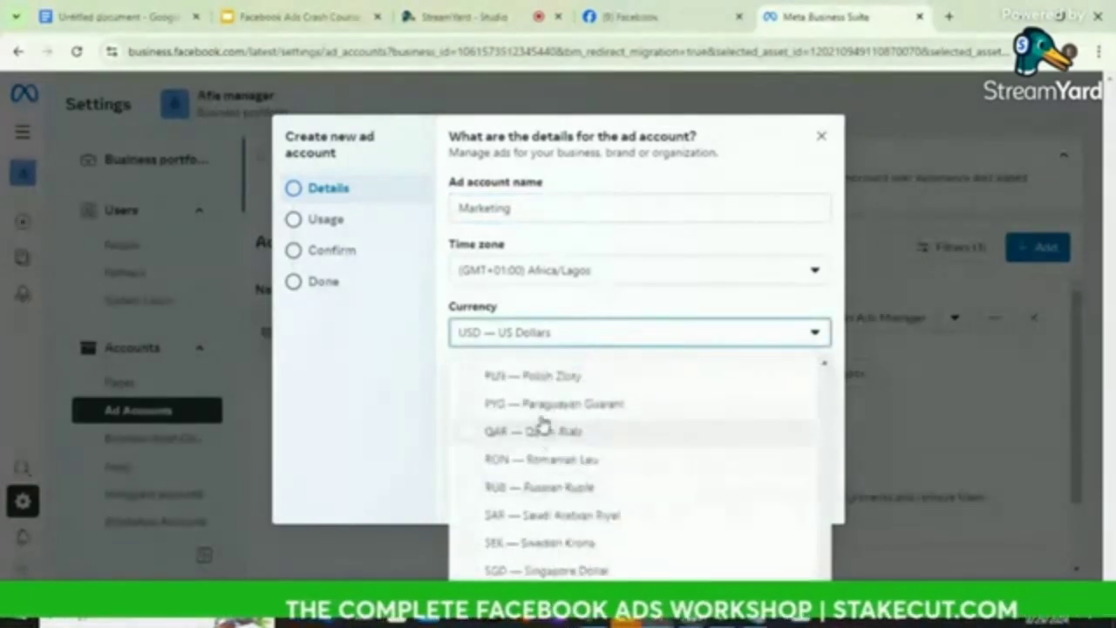
{"action": "scroll", "coordinate": [543, 424], "scroll_direction": "up", "scroll_amount": 2}
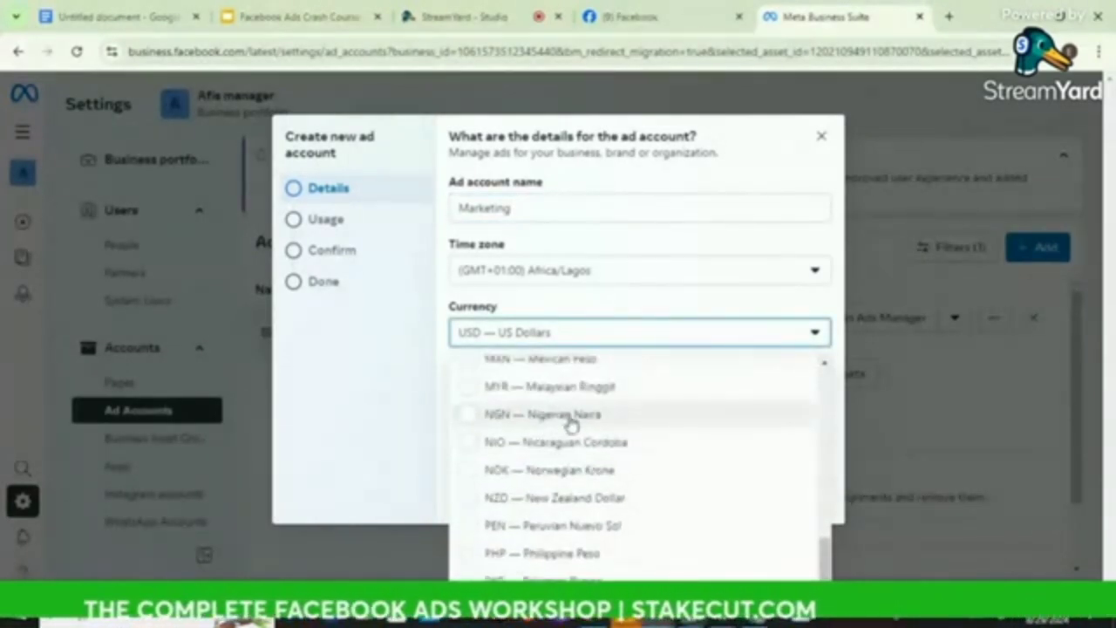
{"action": "left_click", "coordinate": [567, 416]}
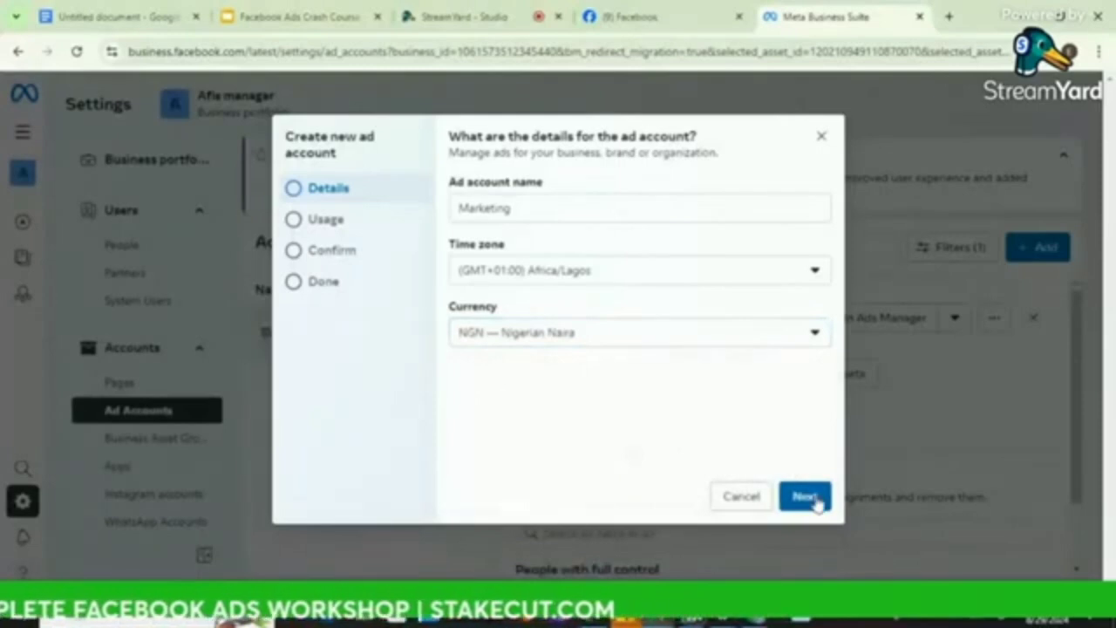
Try to create the Marketing ad account for My business, agreeing to Meta's terms and advertising policies, and close the creation dialog.
{"action": "left_click", "coordinate": [811, 495]}
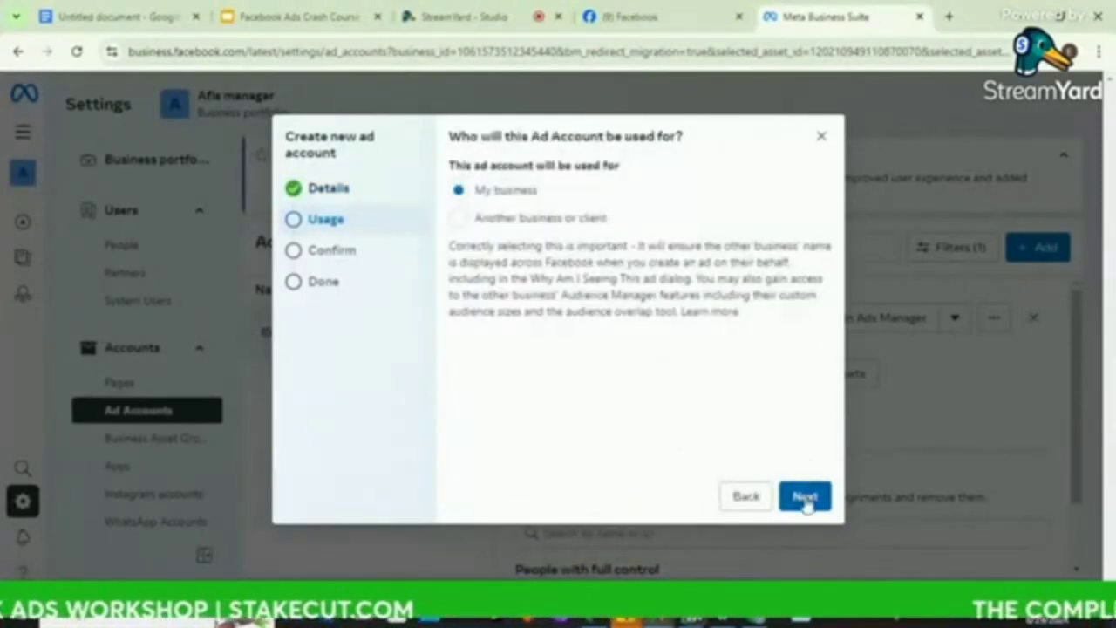
{"action": "left_click", "coordinate": [805, 497]}
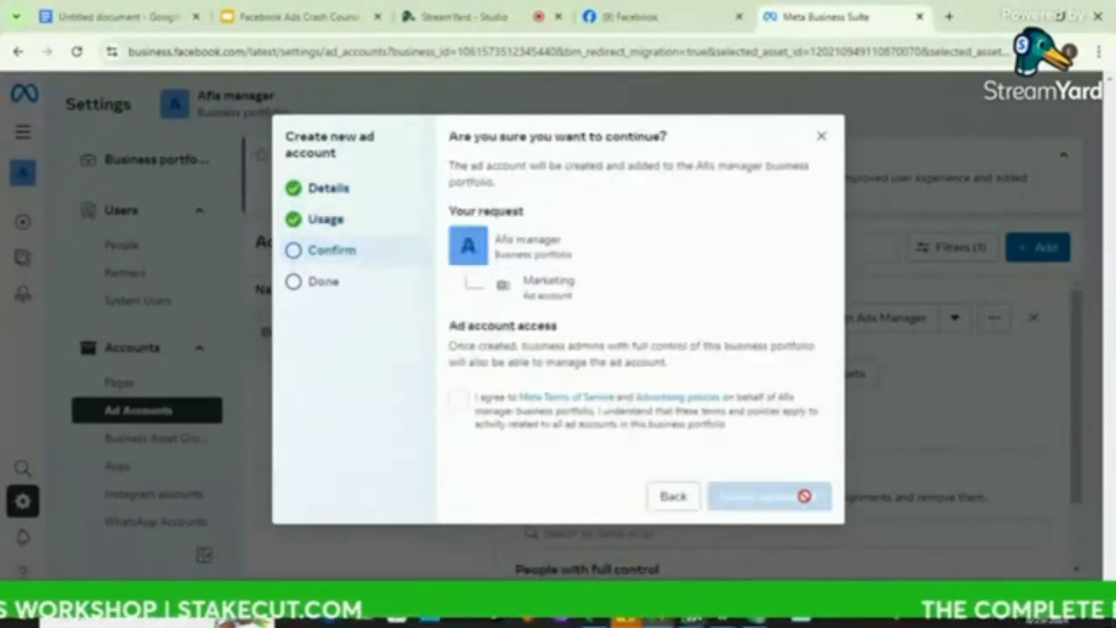
{"action": "left_click", "coordinate": [458, 398]}
{"action": "left_click", "coordinate": [754, 496]}
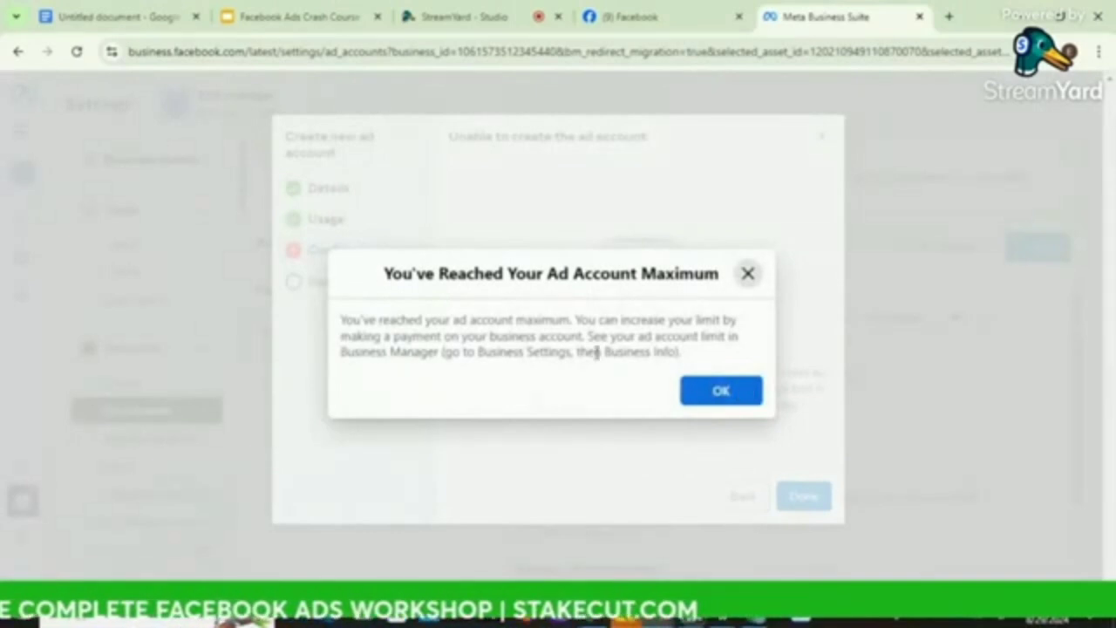
{"action": "left_click", "coordinate": [749, 276]}
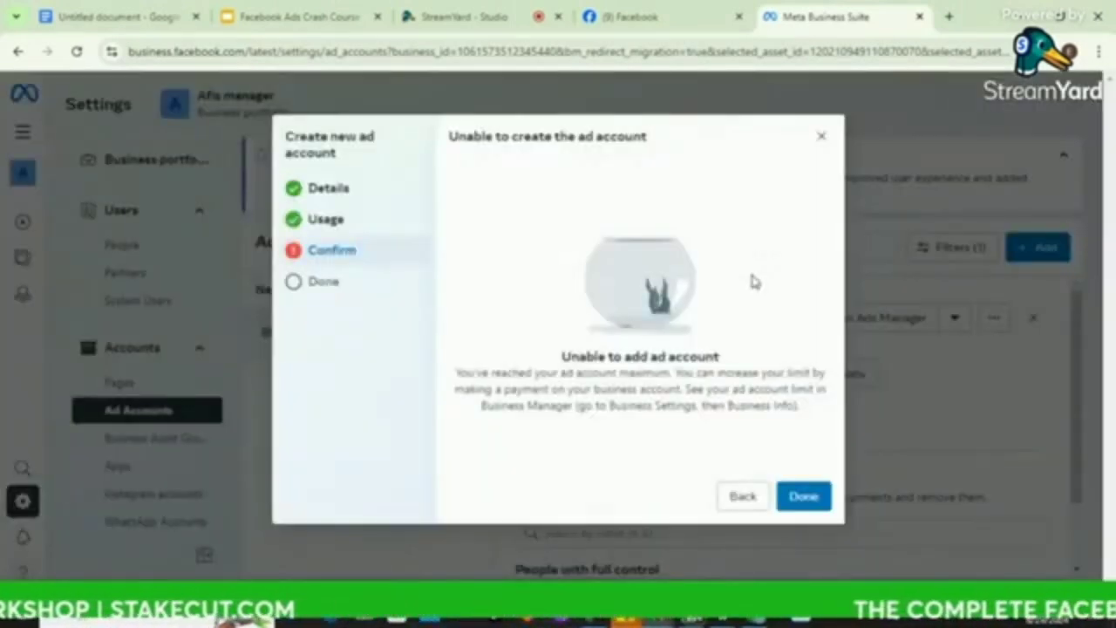
{"action": "left_click", "coordinate": [822, 136]}
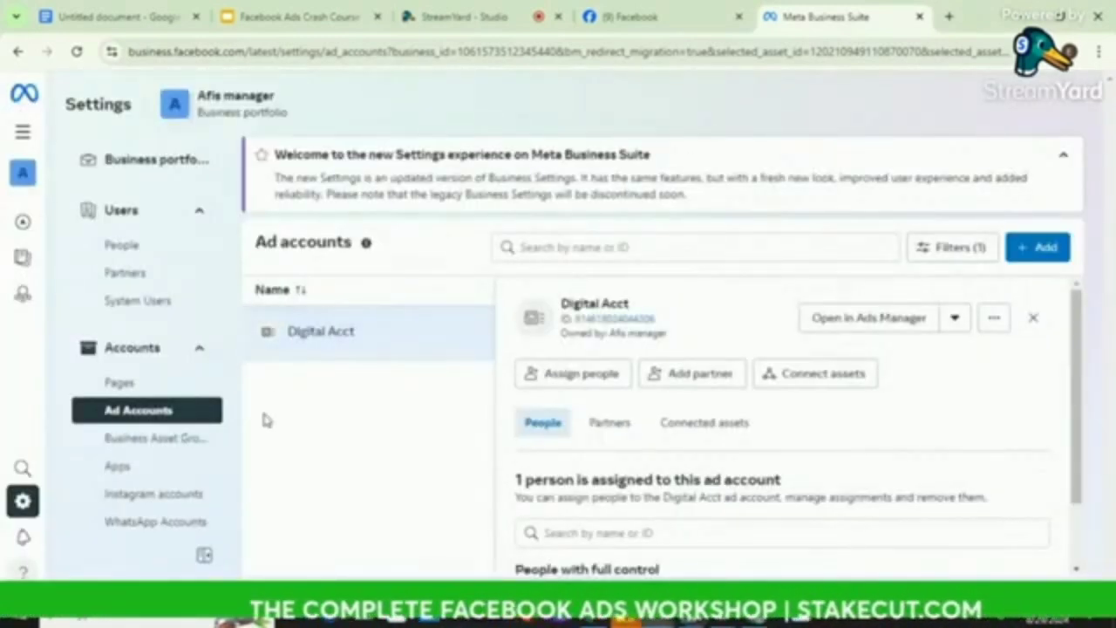
Open the business portfolio's Pages settings and create a new Facebook Page named Digital Marketing.
{"action": "scroll", "coordinate": [146, 475], "scroll_direction": "down", "scroll_amount": 3}
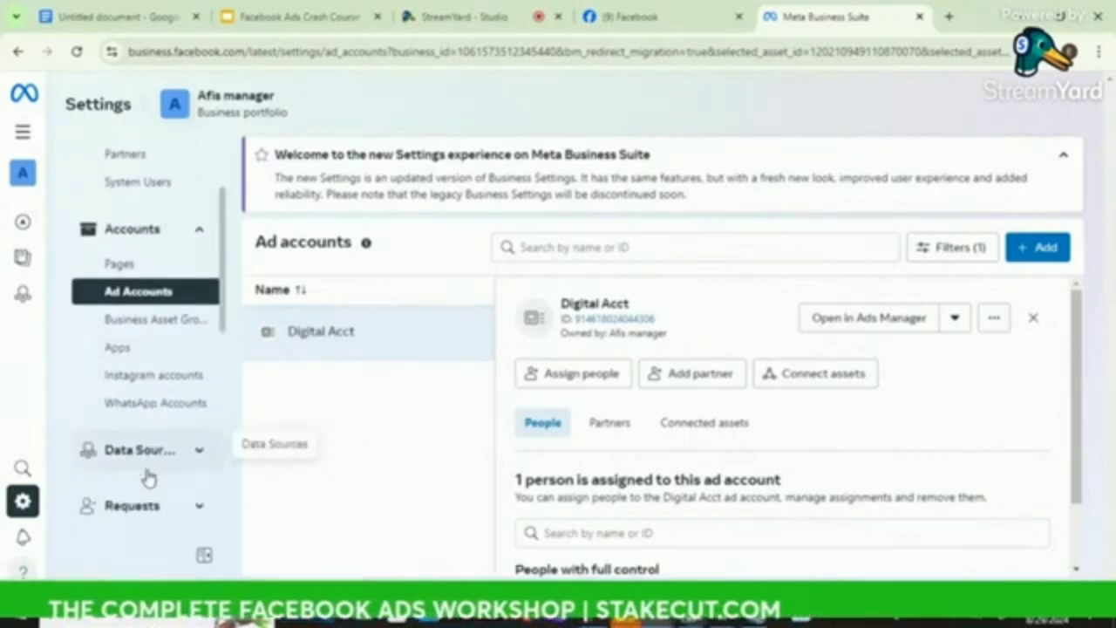
{"action": "scroll", "coordinate": [146, 475], "scroll_direction": "up", "scroll_amount": 3}
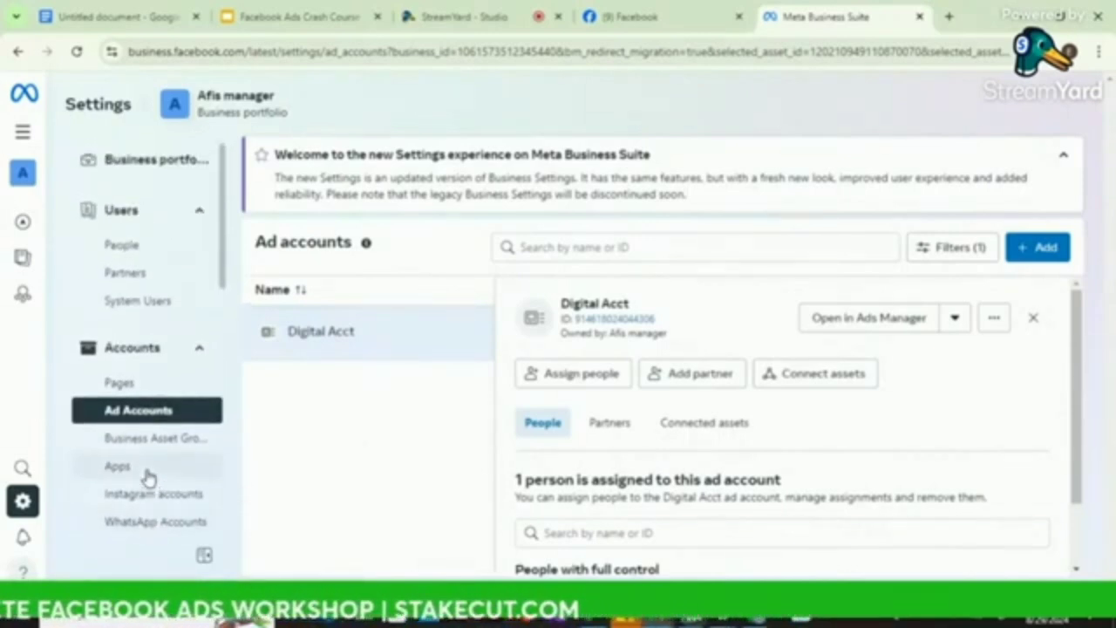
{"action": "scroll", "coordinate": [147, 476], "scroll_direction": "down", "scroll_amount": 3}
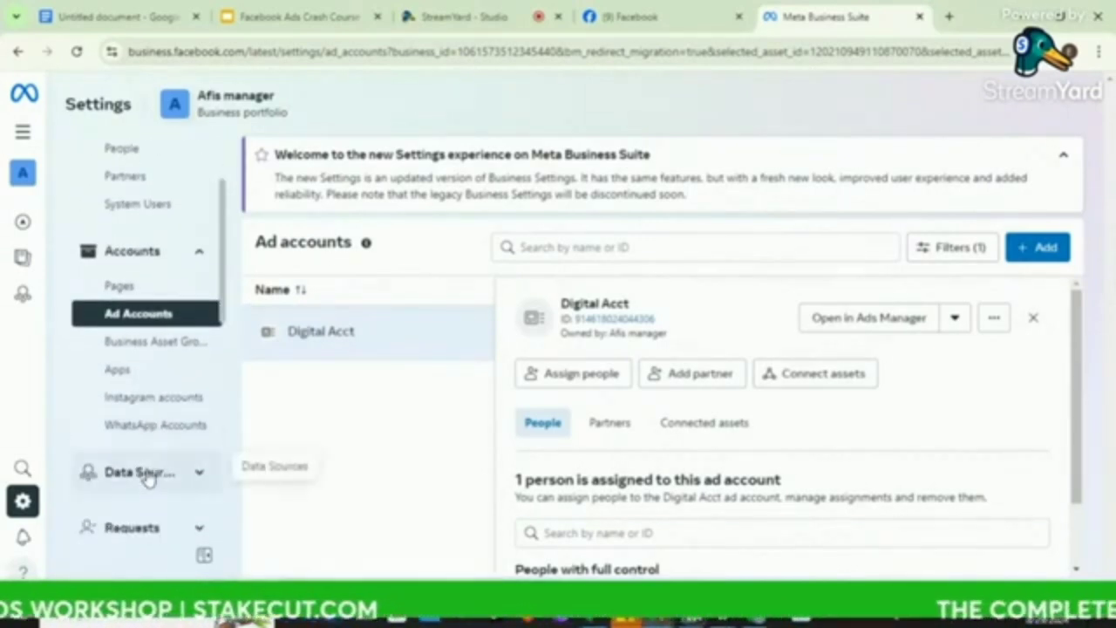
{"action": "left_click", "coordinate": [154, 284]}
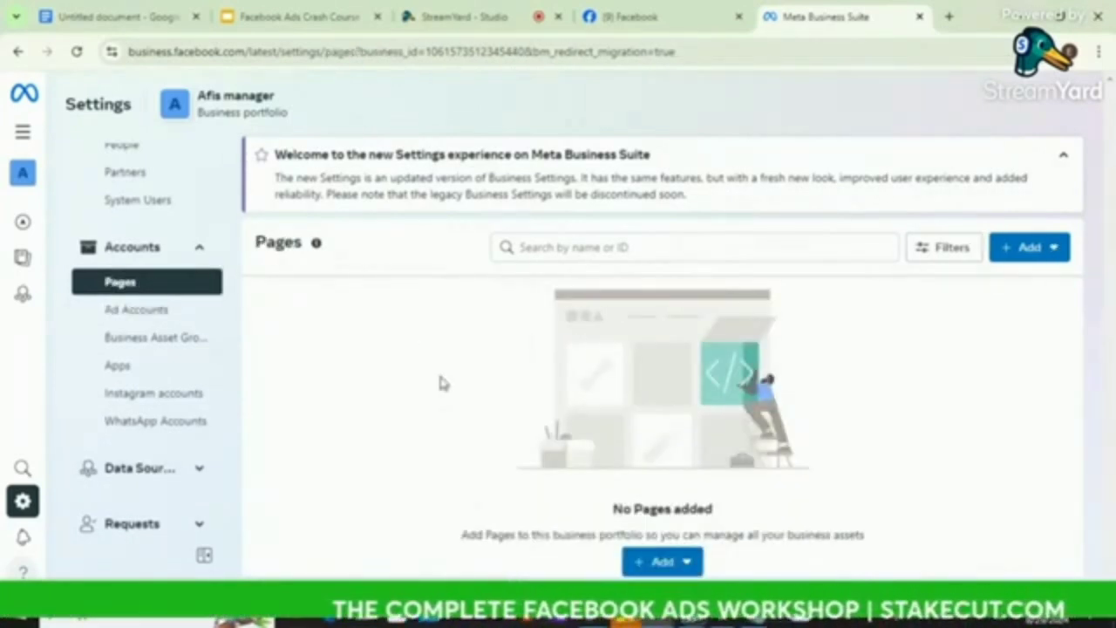
{"action": "left_click", "coordinate": [664, 562]}
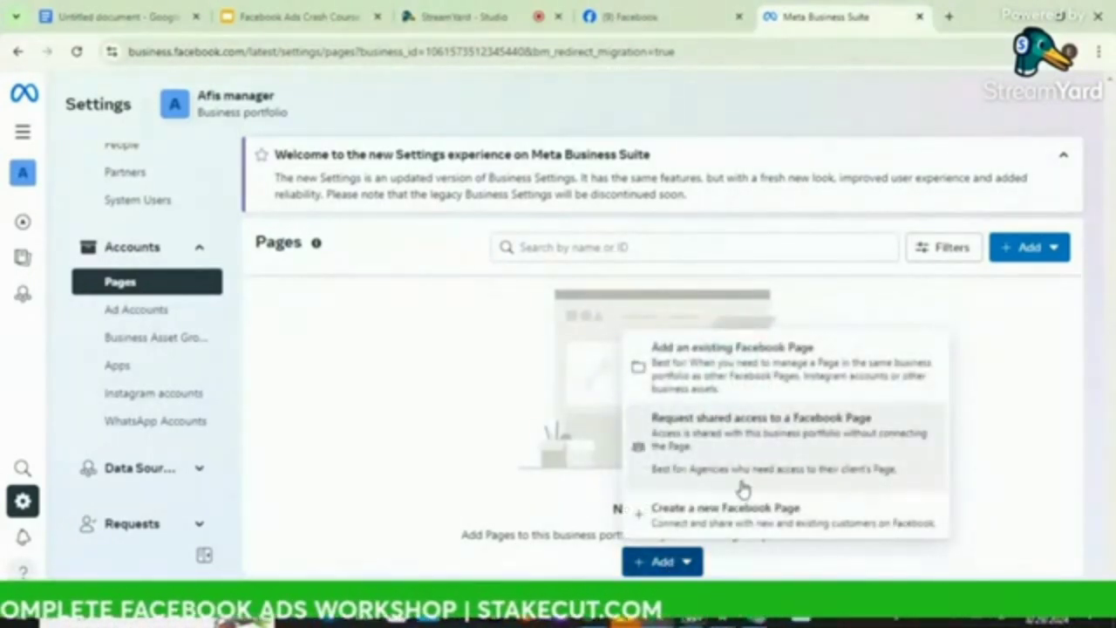
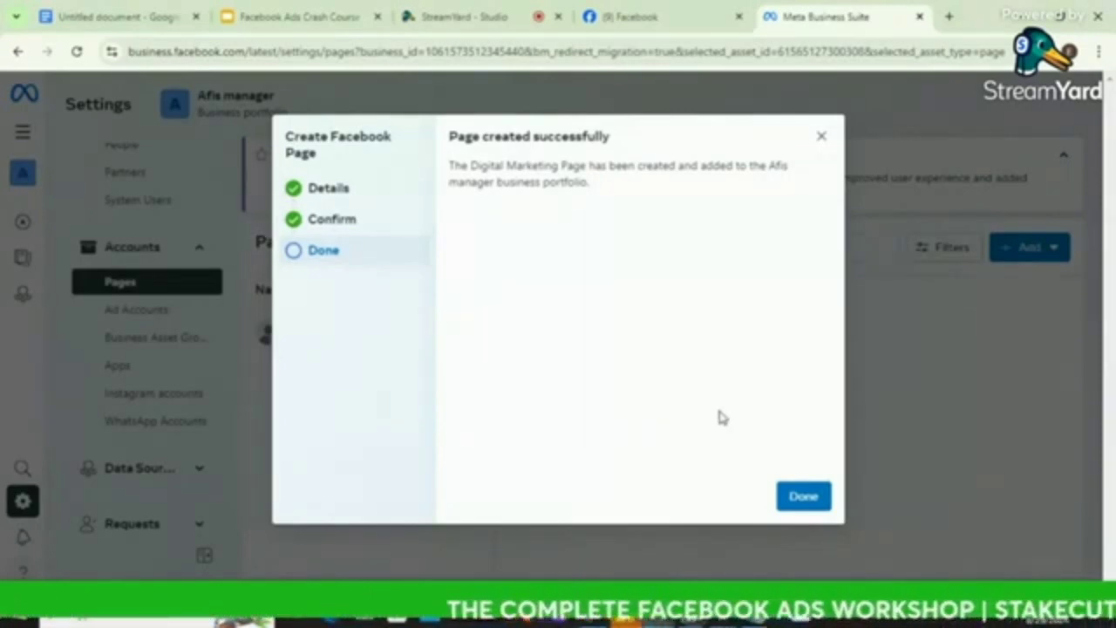
{"action": "left_click", "coordinate": [802, 497]}
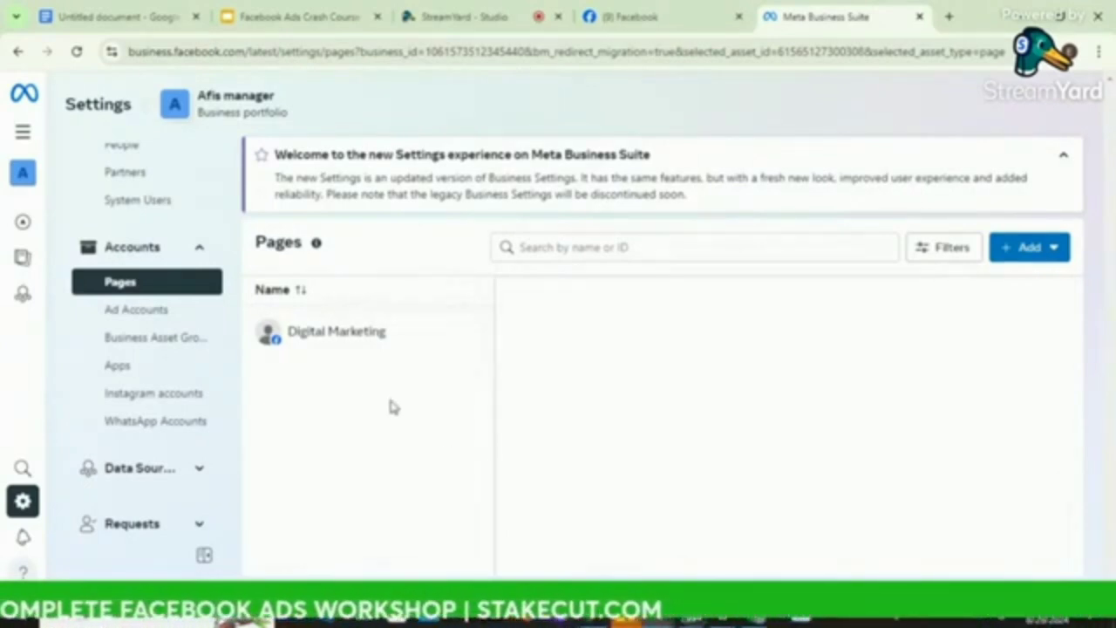
Open the business portfolio switcher and examine the listed portfolios, their Pages and ad accounts, and the personal account entry.
{"action": "mouse_move", "coordinate": [21, 166]}
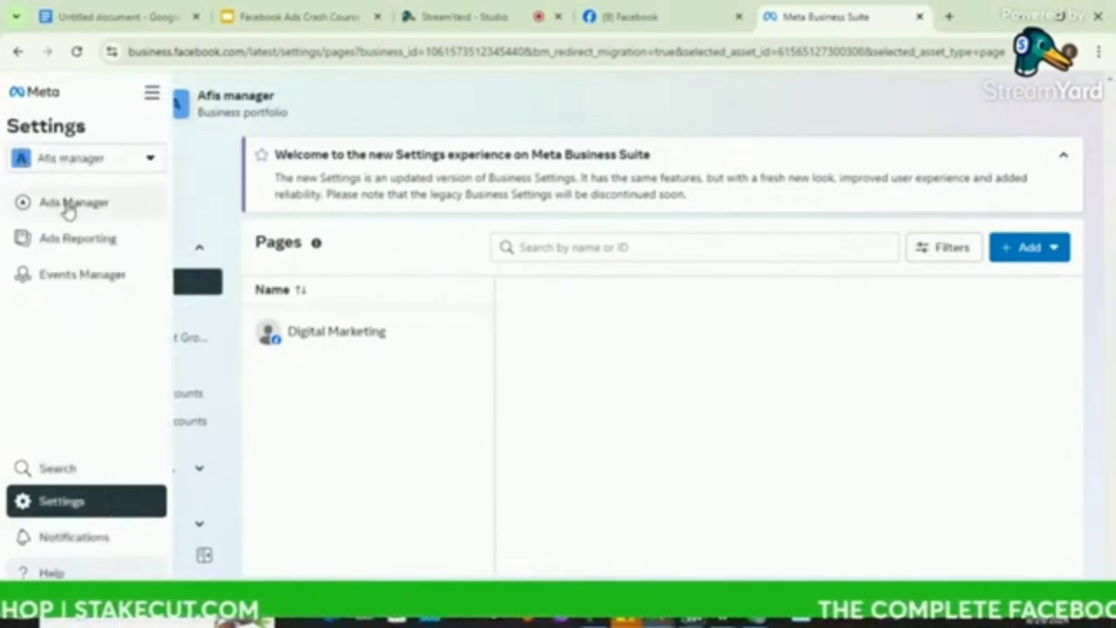
{"action": "left_click", "coordinate": [110, 165]}
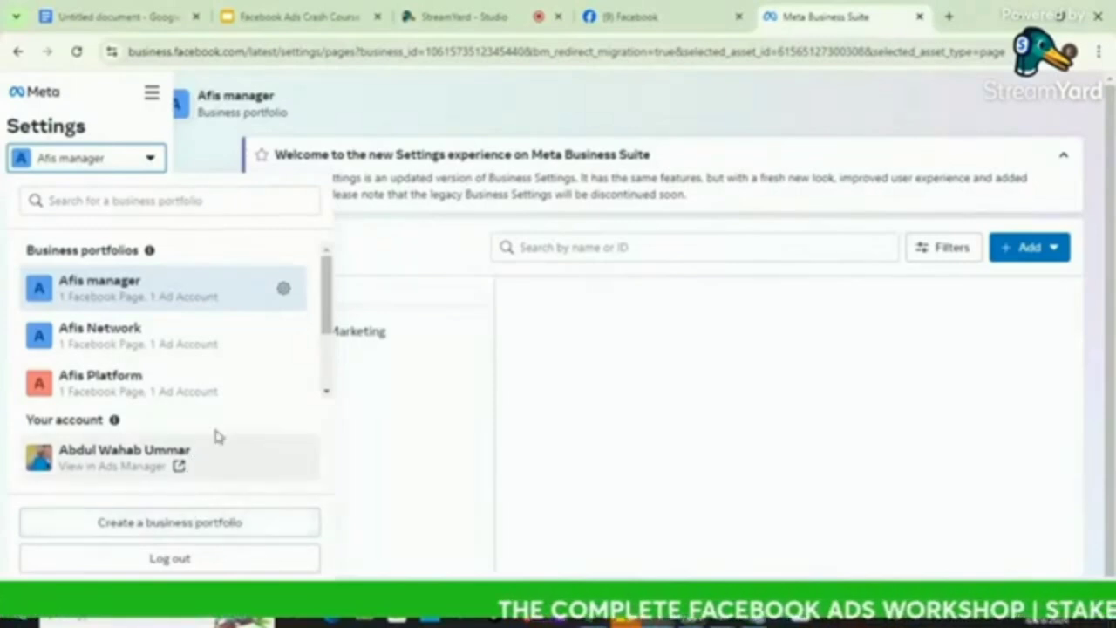
{"action": "scroll", "coordinate": [112, 330], "scroll_direction": "down", "scroll_amount": 2}
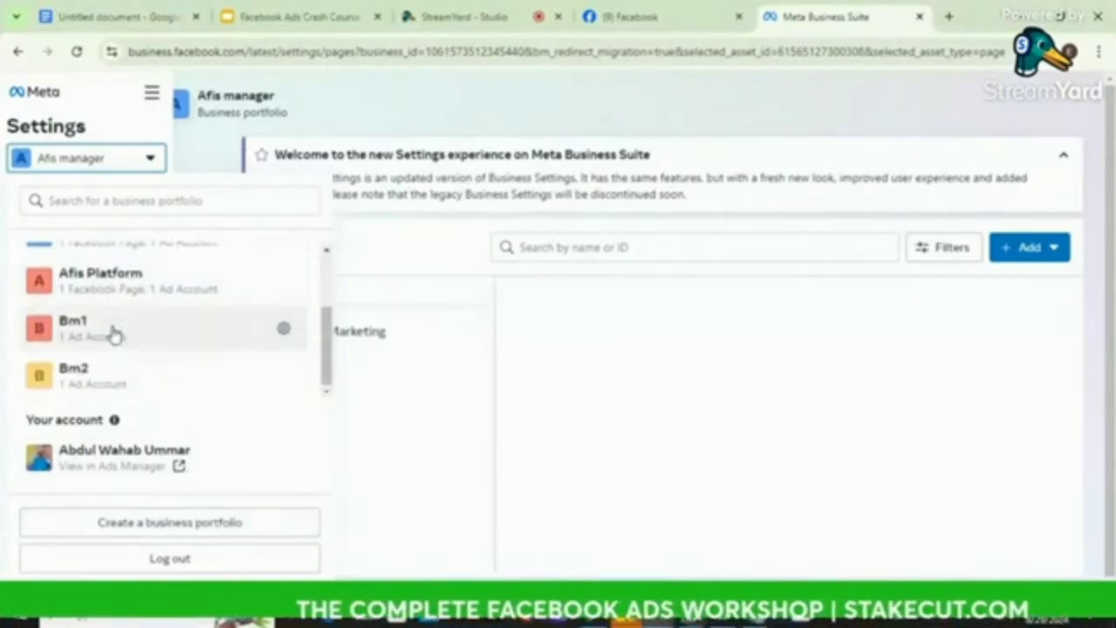
{"action": "scroll", "coordinate": [113, 333], "scroll_direction": "up", "scroll_amount": 3}
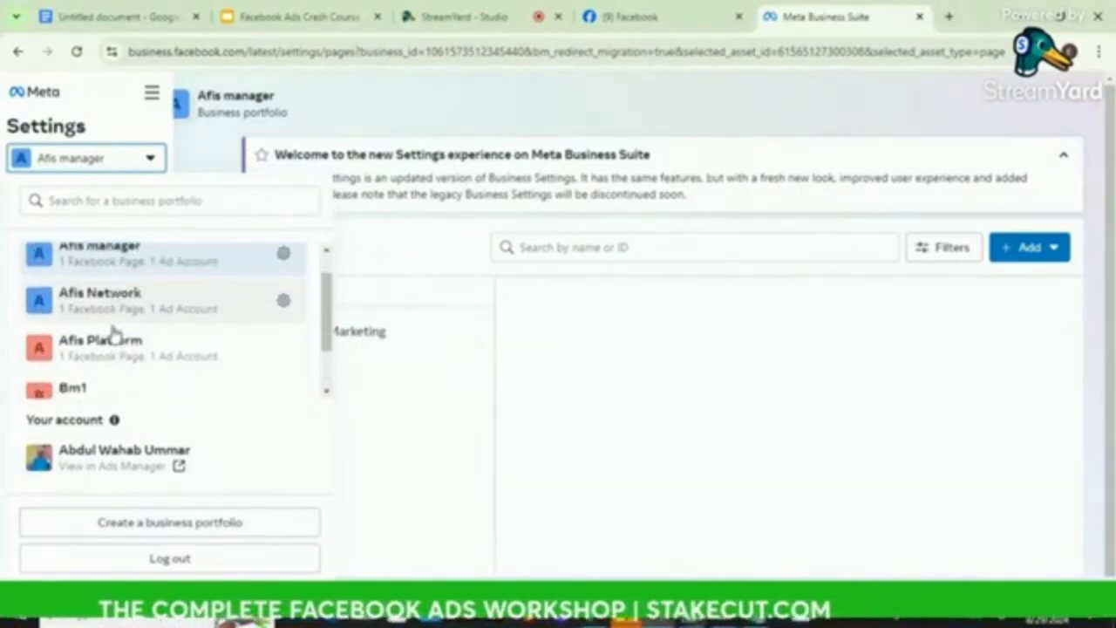
{"action": "scroll", "coordinate": [113, 331], "scroll_direction": "down", "scroll_amount": 2}
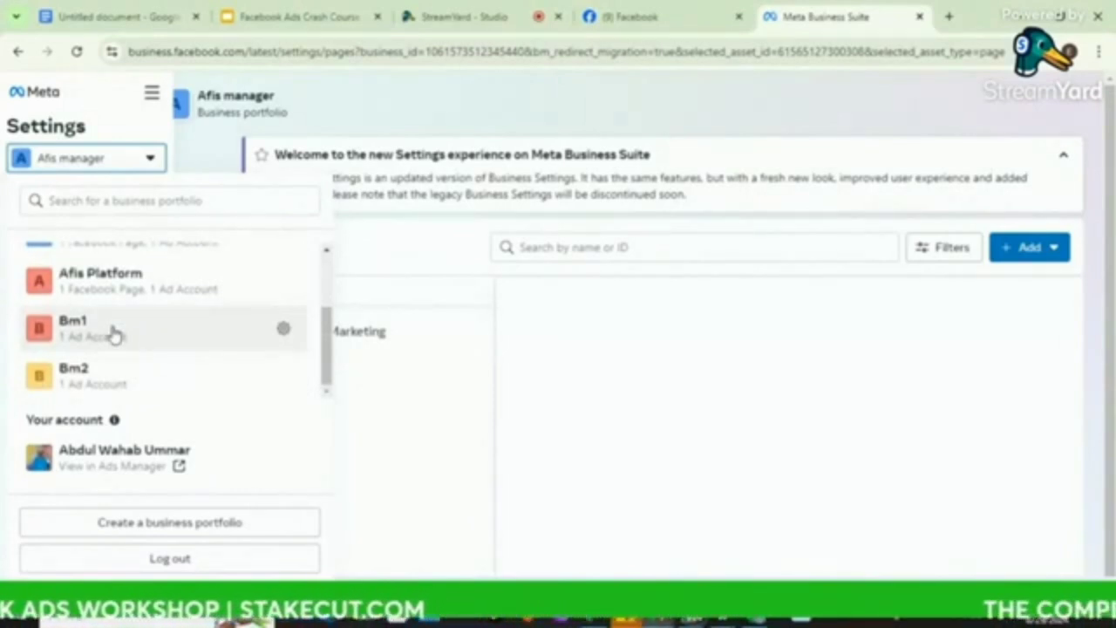
{"action": "scroll", "coordinate": [113, 333], "scroll_direction": "up", "scroll_amount": 1}
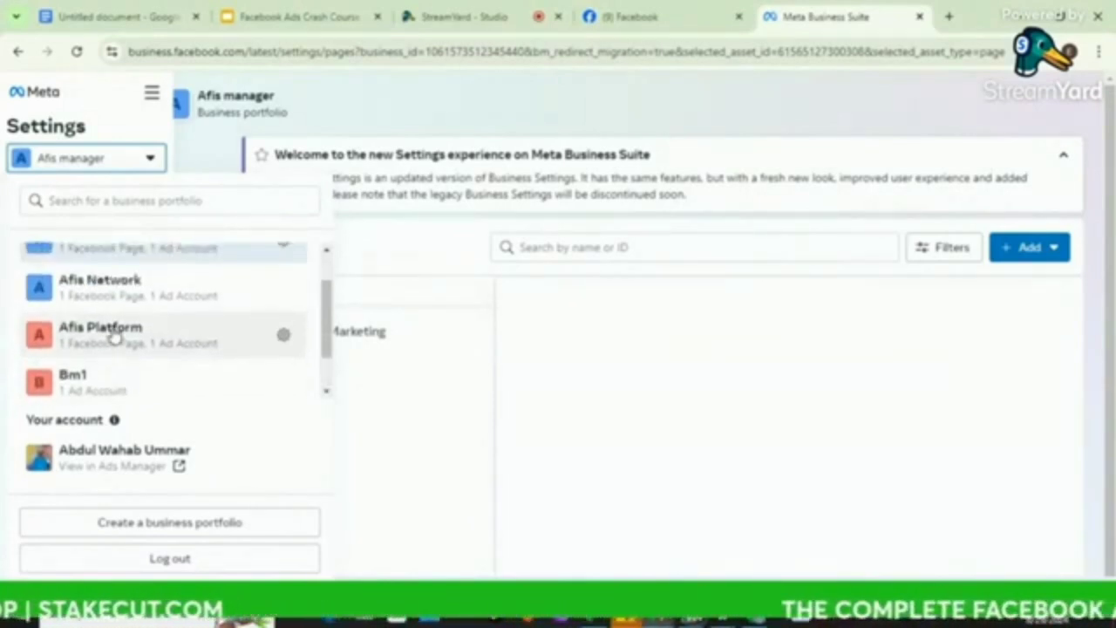
{"action": "scroll", "coordinate": [114, 335], "scroll_direction": "up", "scroll_amount": 1}
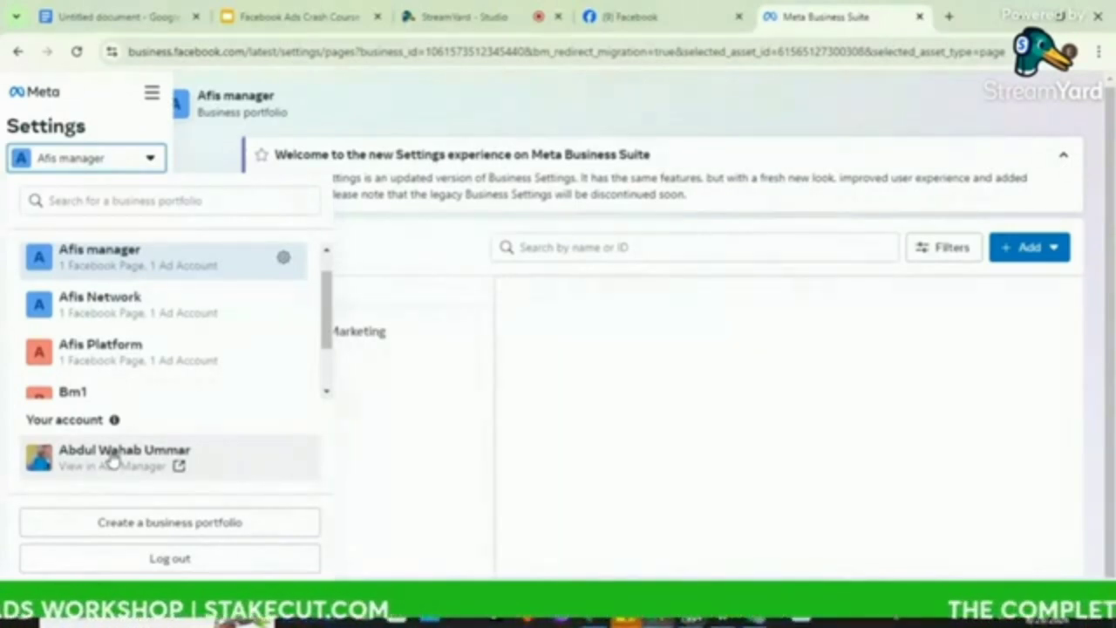
{"action": "mouse_move", "coordinate": [117, 422]}
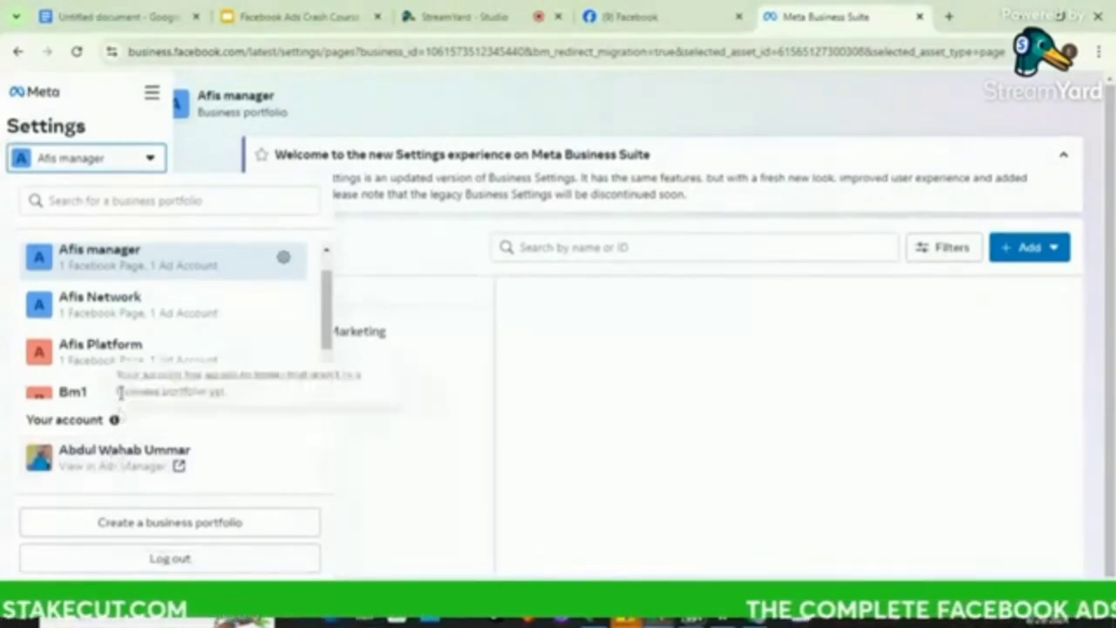
{"action": "scroll", "coordinate": [121, 394], "scroll_direction": "up", "scroll_amount": 1}
{"action": "scroll", "coordinate": [122, 398], "scroll_direction": "down", "scroll_amount": 2}
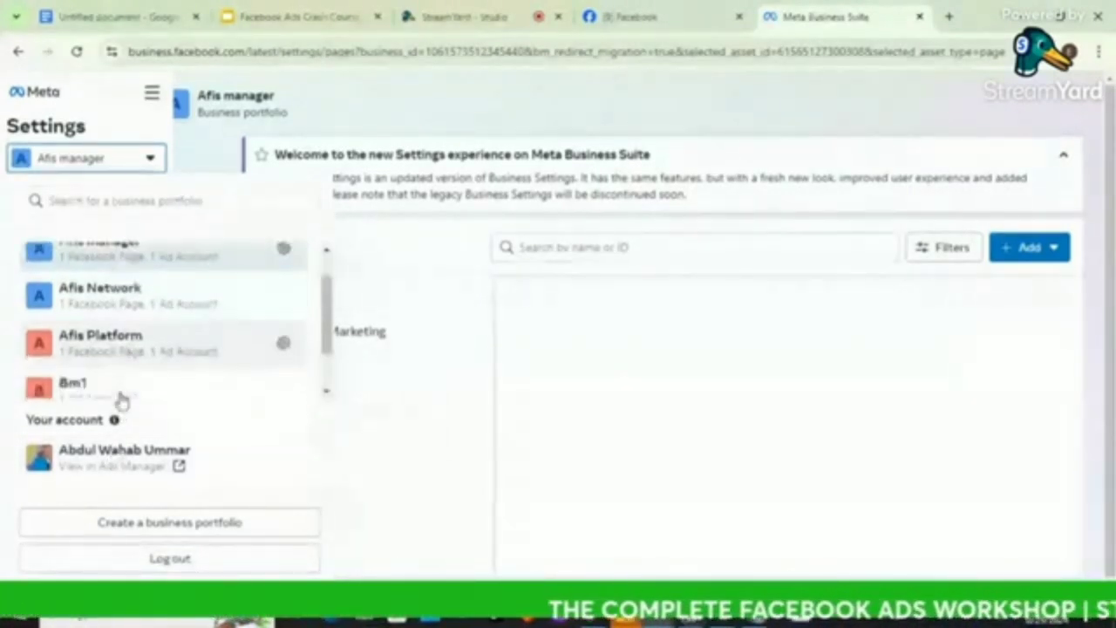
{"action": "scroll", "coordinate": [121, 397], "scroll_direction": "up", "scroll_amount": 2}
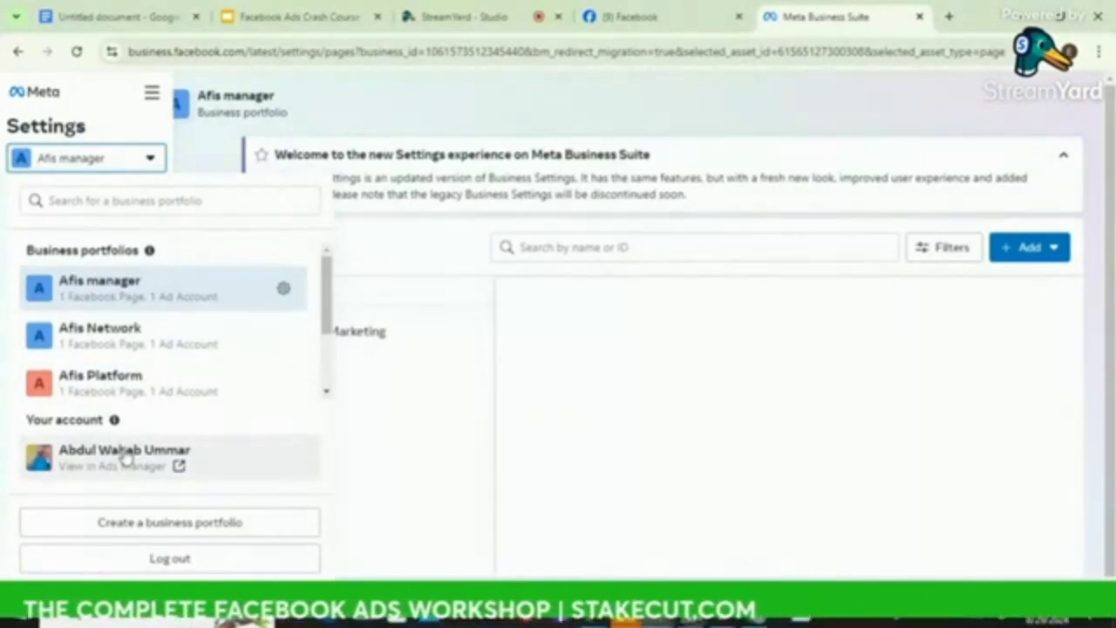
Close the business portfolio switcher and open the portfolio's Instagram accounts settings.
{"action": "left_click", "coordinate": [397, 430]}
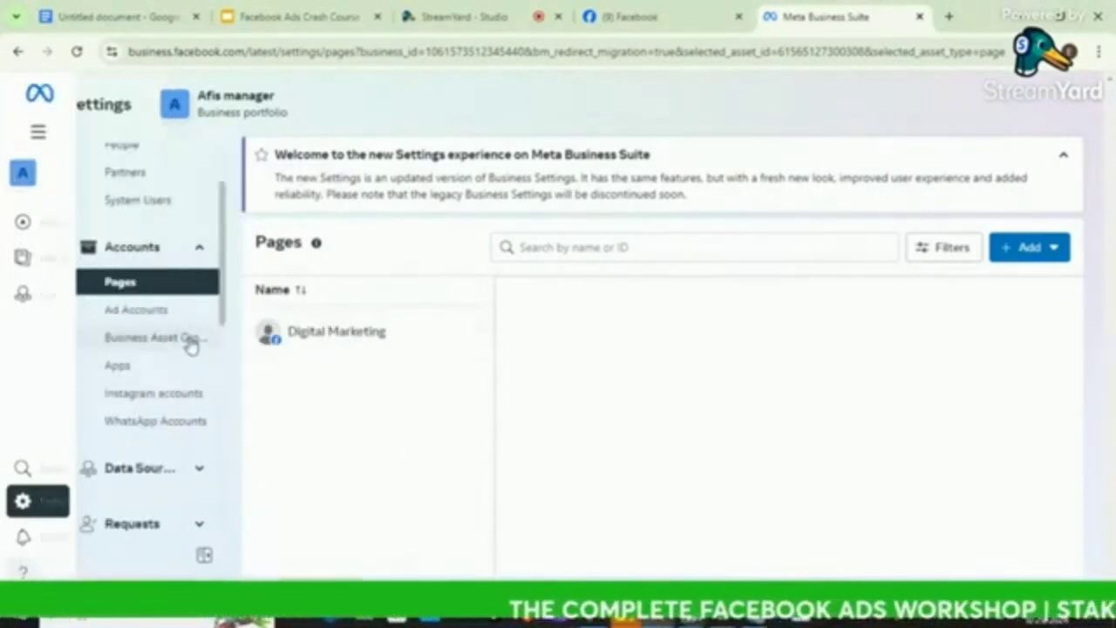
{"action": "scroll", "coordinate": [175, 360], "scroll_direction": "down", "scroll_amount": 1}
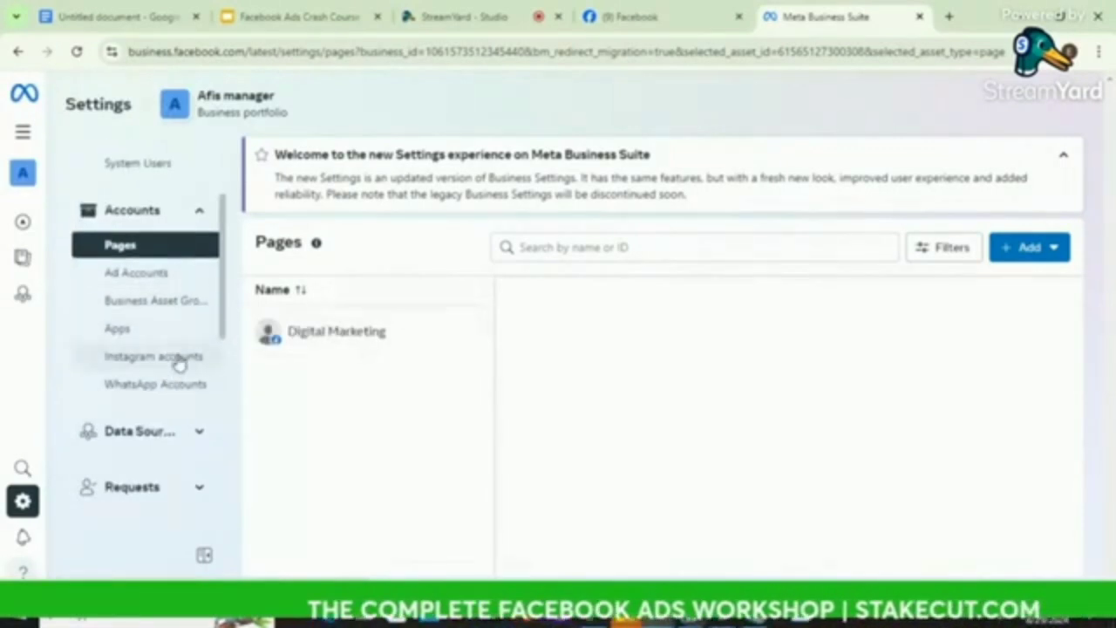
{"action": "left_click", "coordinate": [179, 362]}
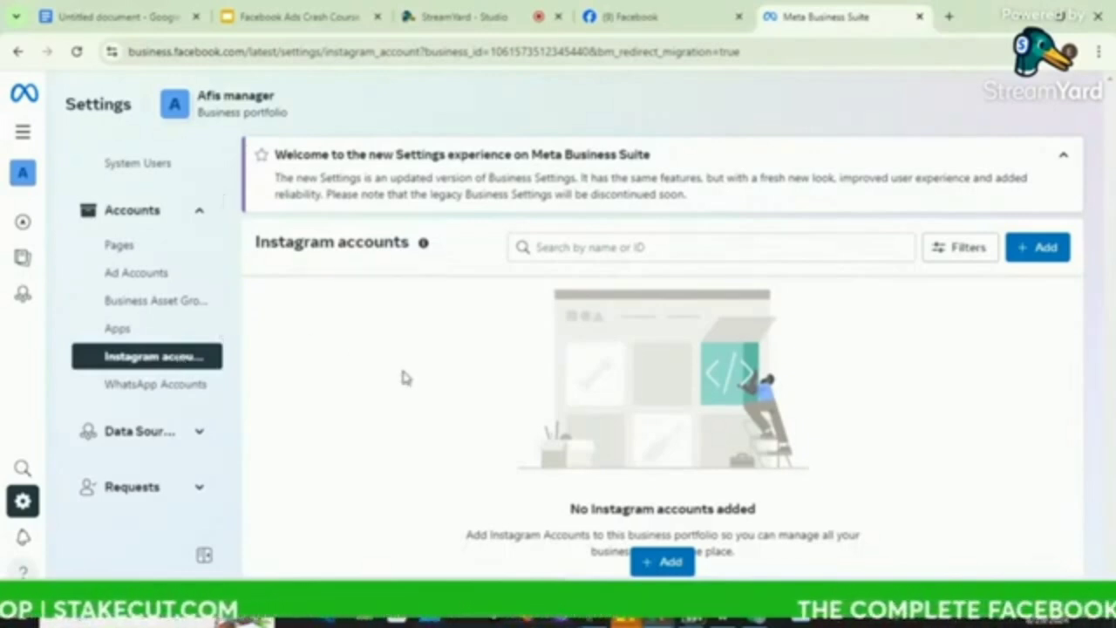
Try to claim an Instagram account for the portfolio, agreeing to the Instagram terms, and close the login window and claim dialog.
{"action": "left_click", "coordinate": [670, 563]}
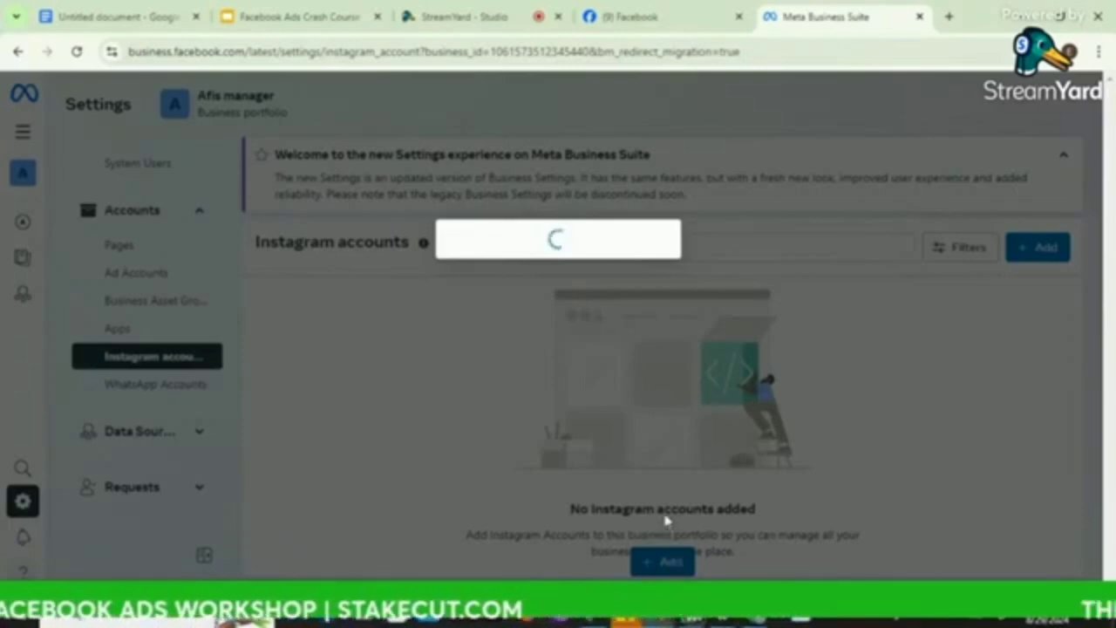
{"action": "scroll", "coordinate": [630, 357], "scroll_direction": "down", "scroll_amount": 1}
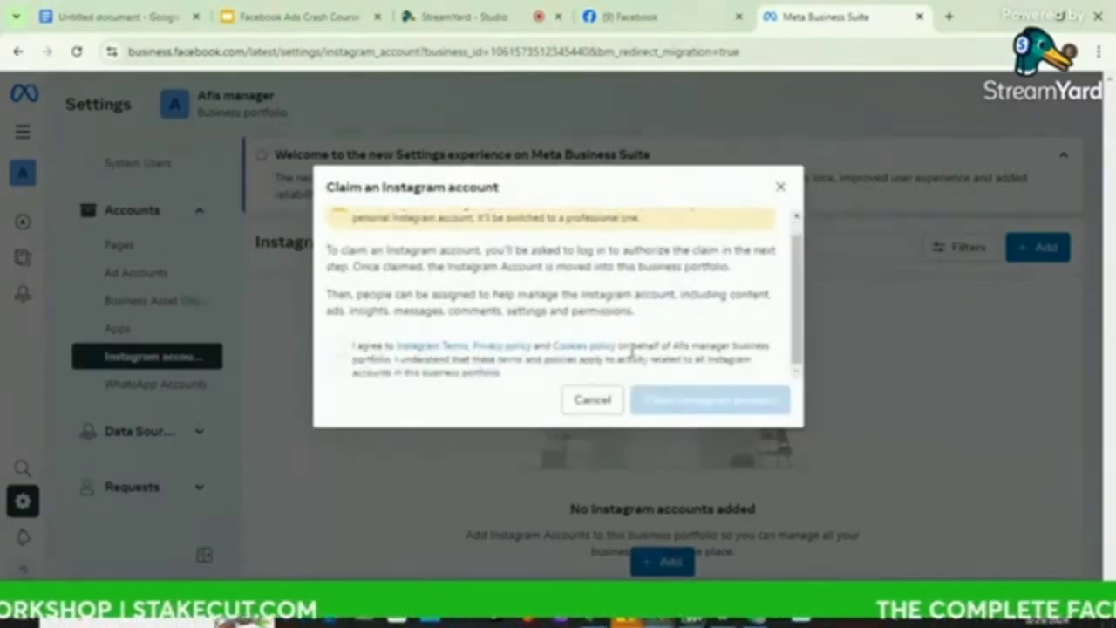
{"action": "left_click", "coordinate": [335, 349]}
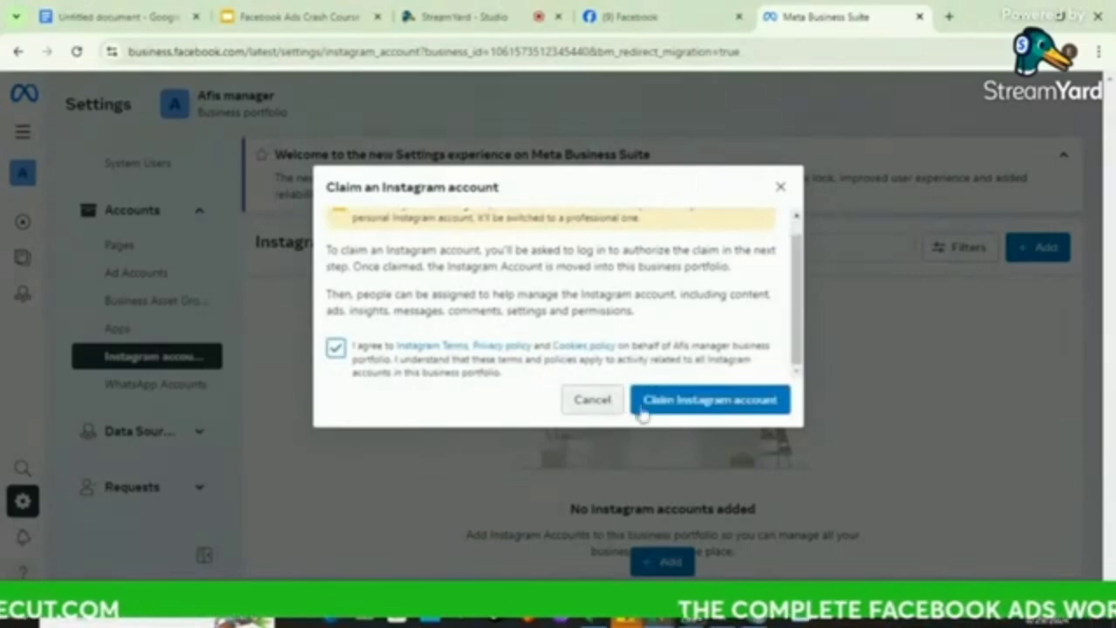
{"action": "left_click", "coordinate": [690, 402]}
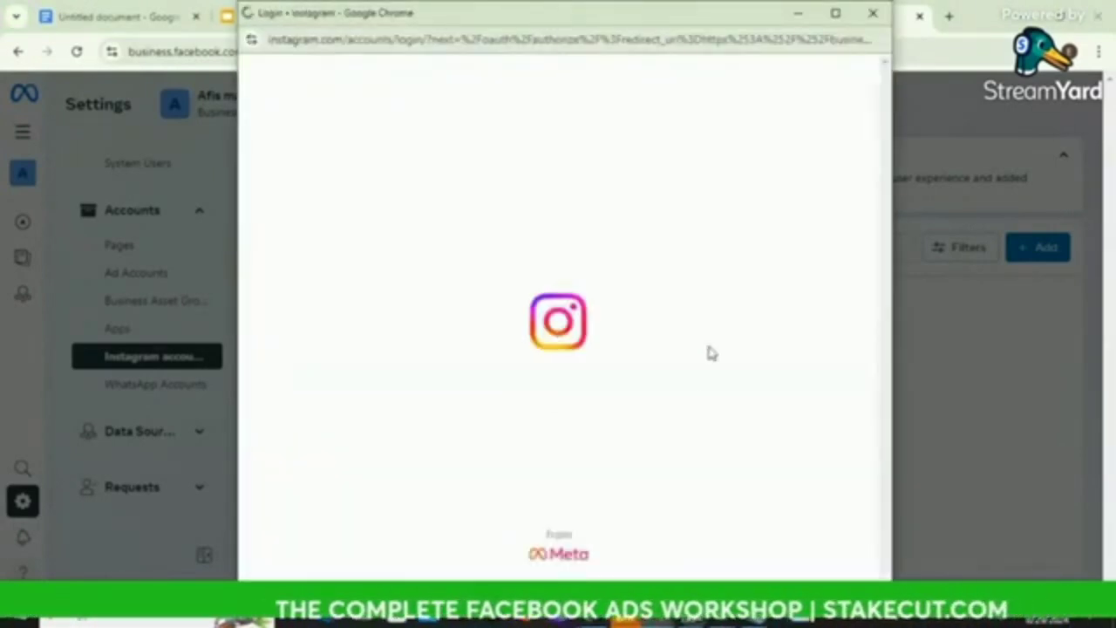
{"action": "left_click", "coordinate": [873, 13]}
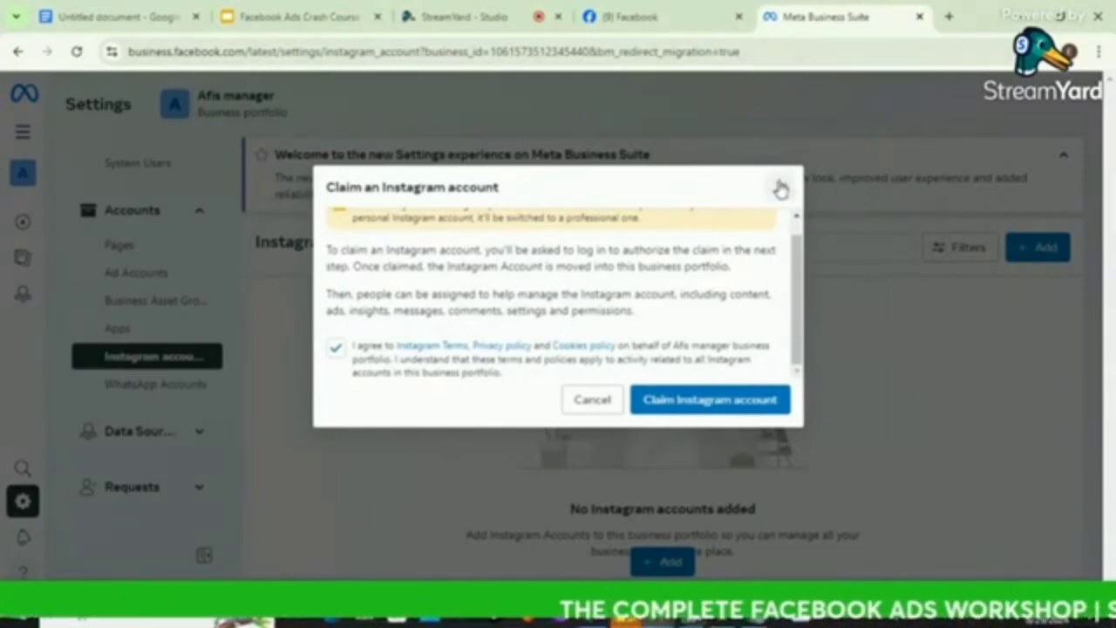
{"action": "left_click", "coordinate": [779, 185]}
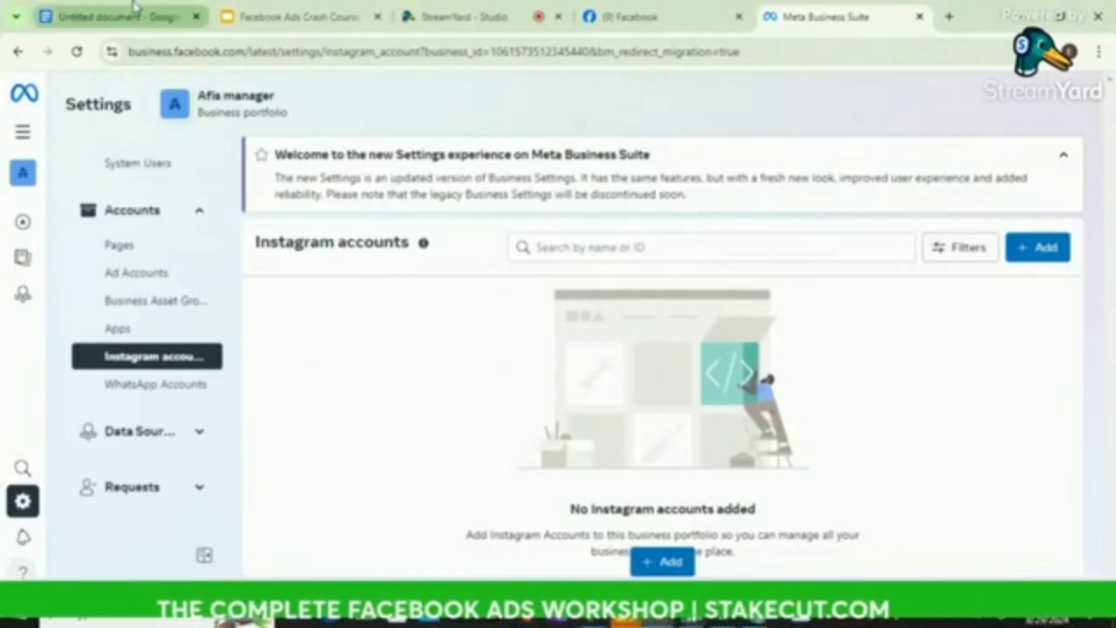
Copy ADSMANAGER.FACEBOOK.COM from the training outline document and open that address in a new browser tab.
{"action": "left_click", "coordinate": [135, 16]}
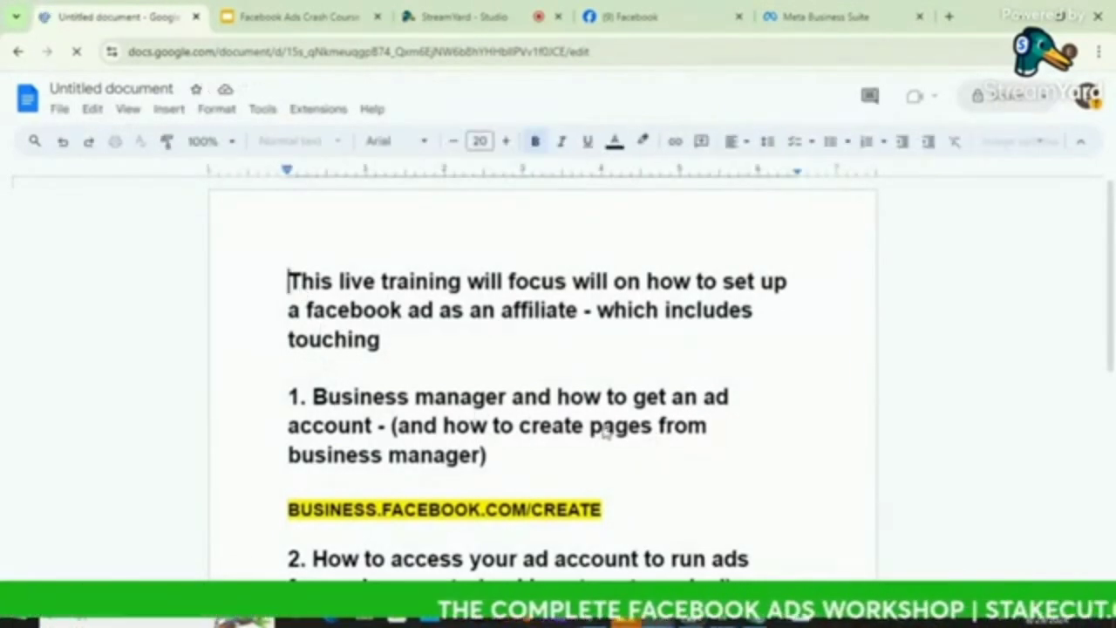
{"action": "scroll", "coordinate": [495, 483], "scroll_direction": "down", "scroll_amount": 2}
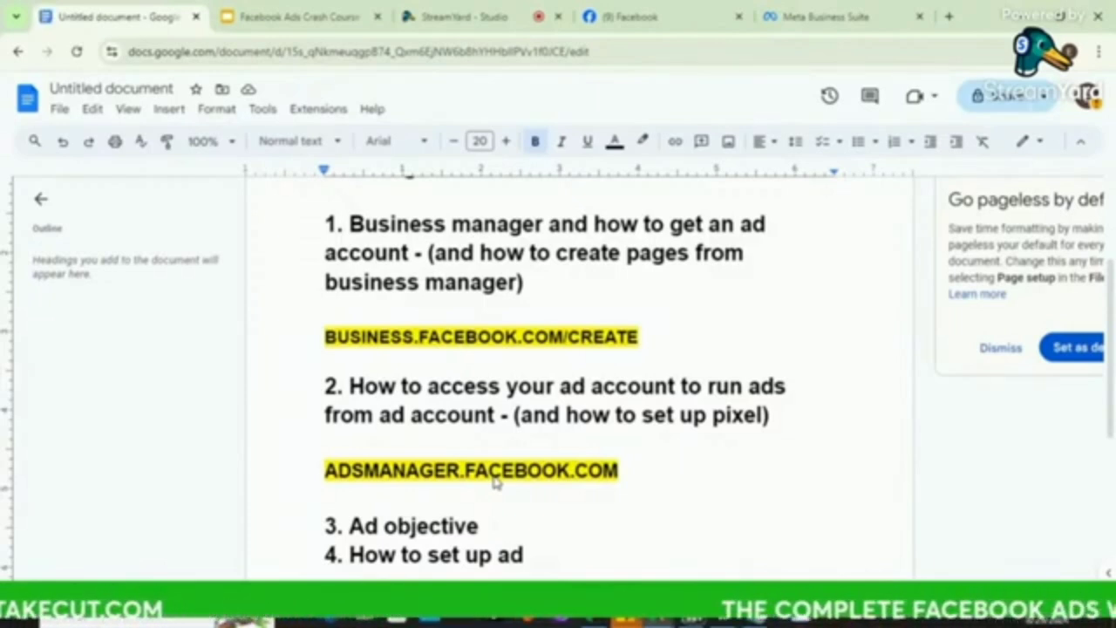
{"action": "left_click", "coordinate": [626, 475]}
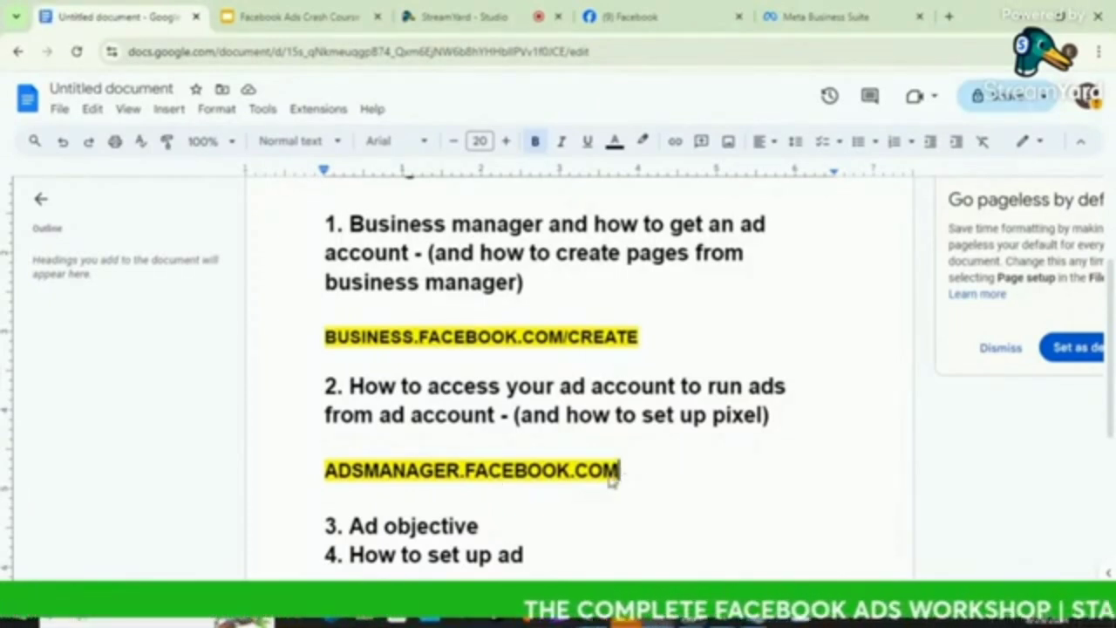
{"action": "left_click_drag", "start_coordinate": [613, 478], "coordinate": [325, 473]}
{"action": "key", "text": "ctrl+c"}
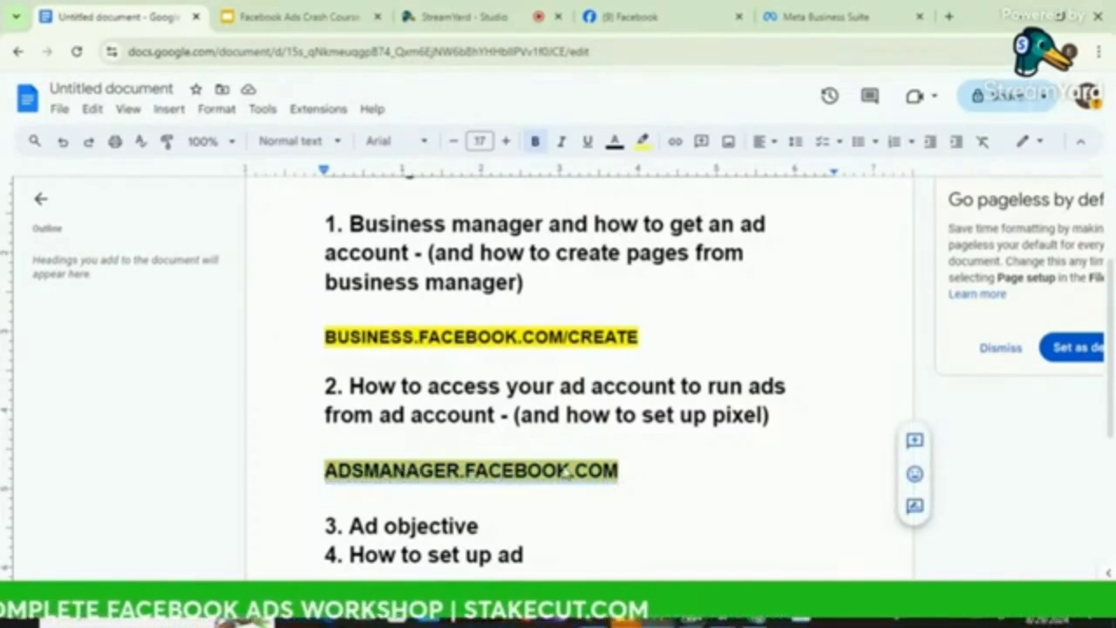
{"action": "left_click", "coordinate": [950, 21]}
{"action": "key", "text": "ctrl+v"}
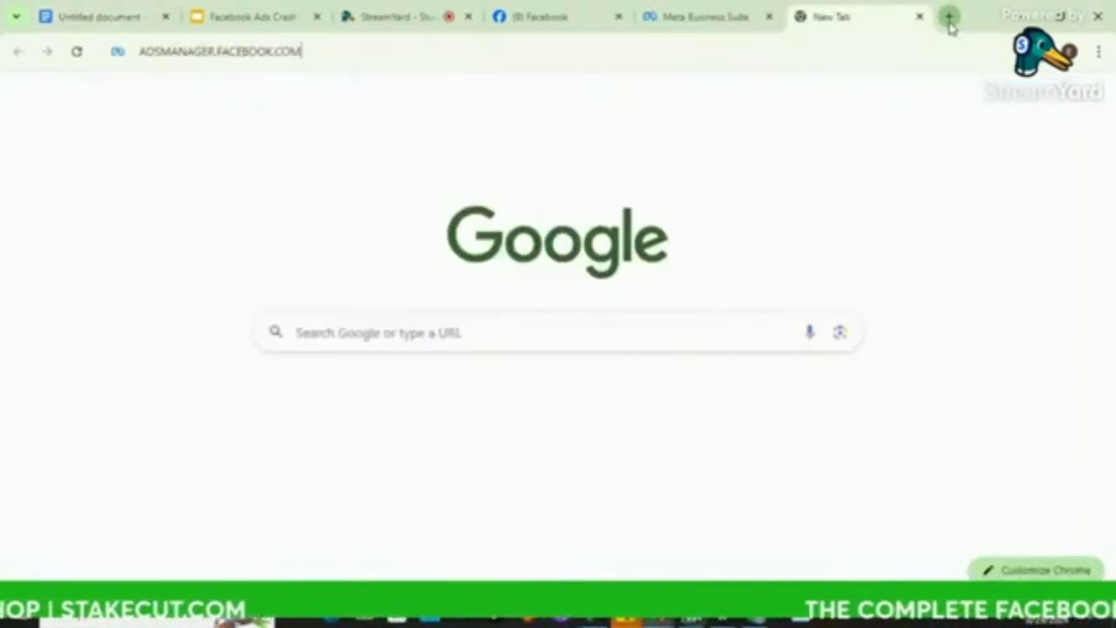
{"action": "key", "text": "Return"}
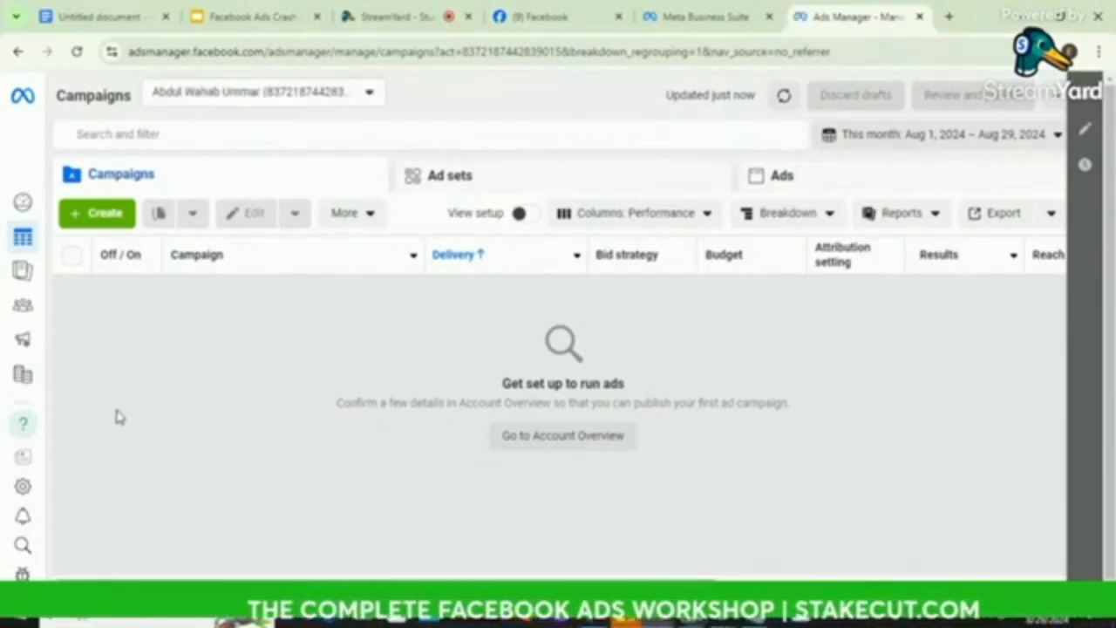
Open the ad account selector on the Campaigns page and reload Ads Manager.
{"action": "left_click", "coordinate": [339, 97]}
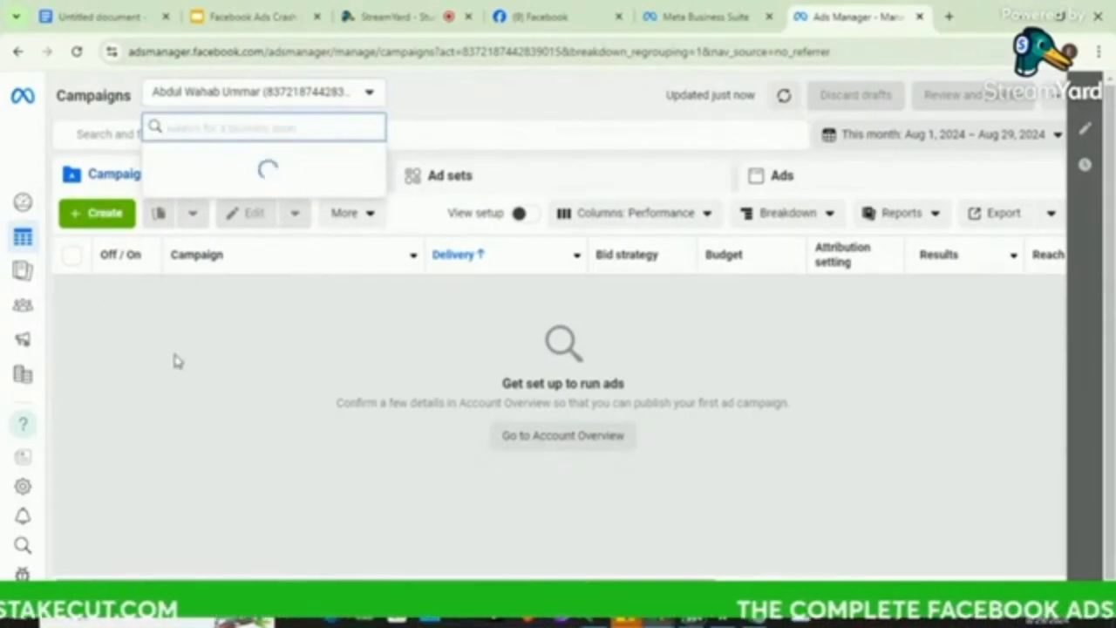
{"action": "mouse_move", "coordinate": [31, 178]}
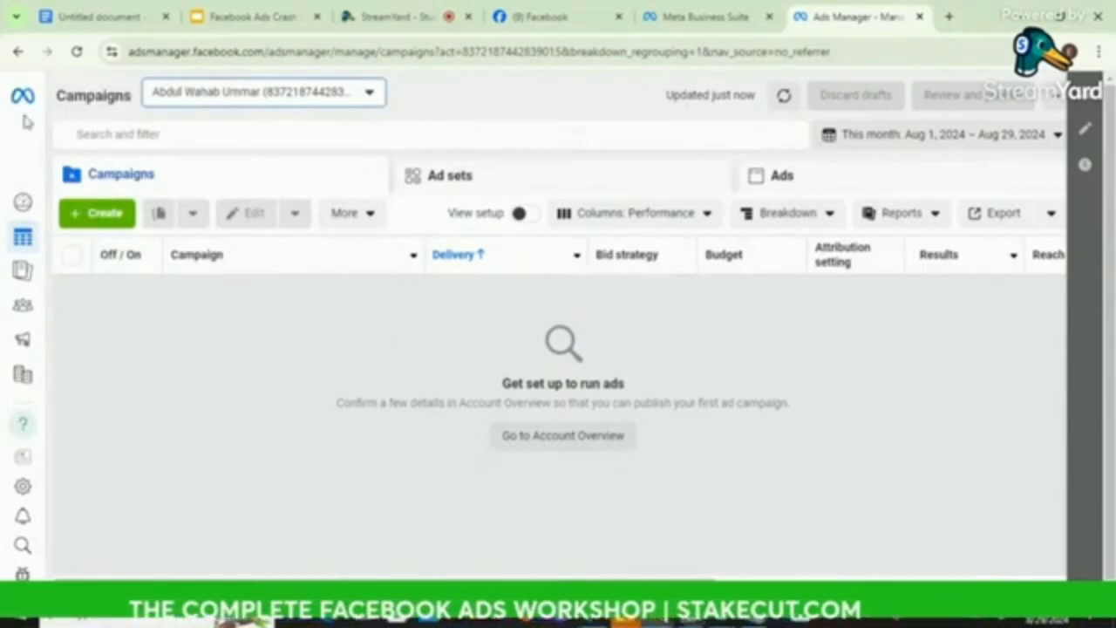
{"action": "left_click", "coordinate": [76, 51]}
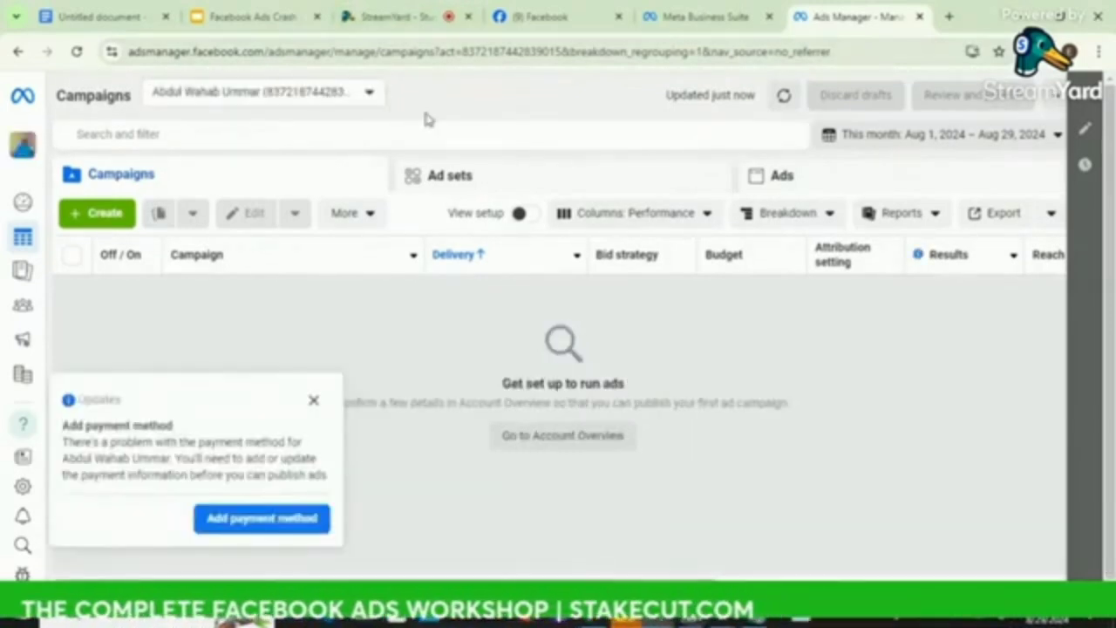
Display a viewer's comment on the StreamYard broadcast and return to Ads Manager.
{"action": "left_click", "coordinate": [968, 395]}
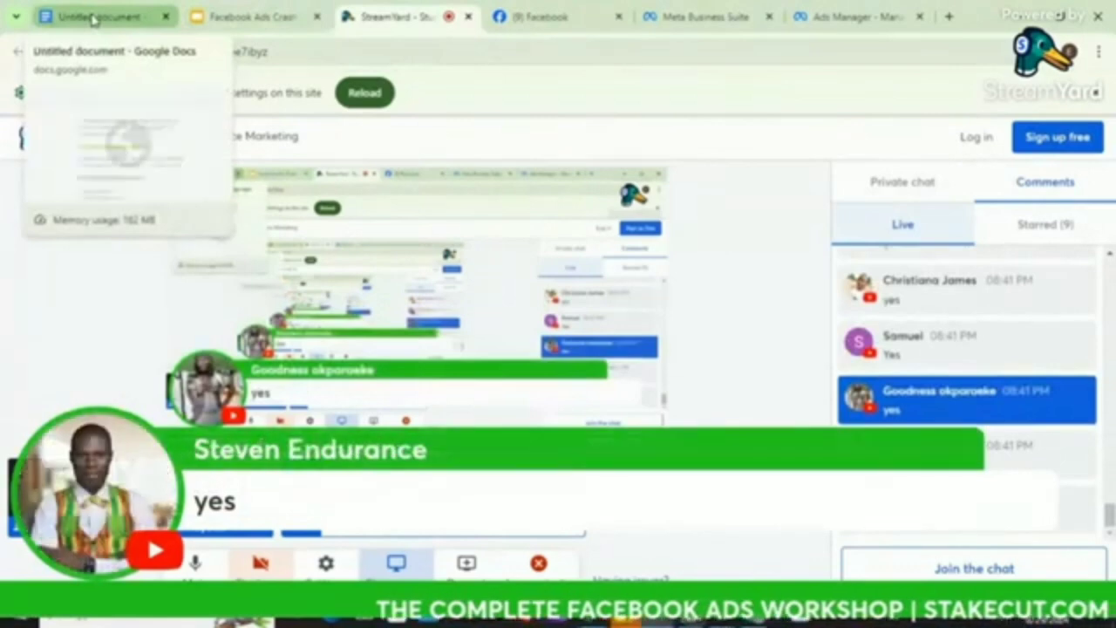
{"action": "left_click", "coordinate": [849, 15]}
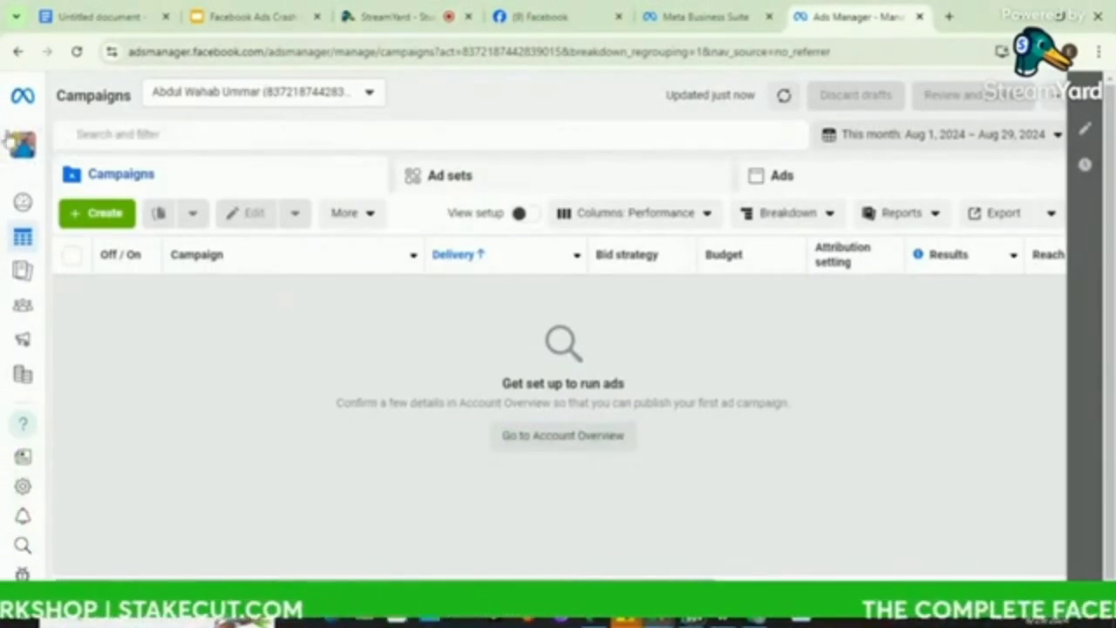
Examine the business portfolios and personal account listed in Ads Manager's portfolio switcher, and close it.
{"action": "left_click", "coordinate": [23, 148]}
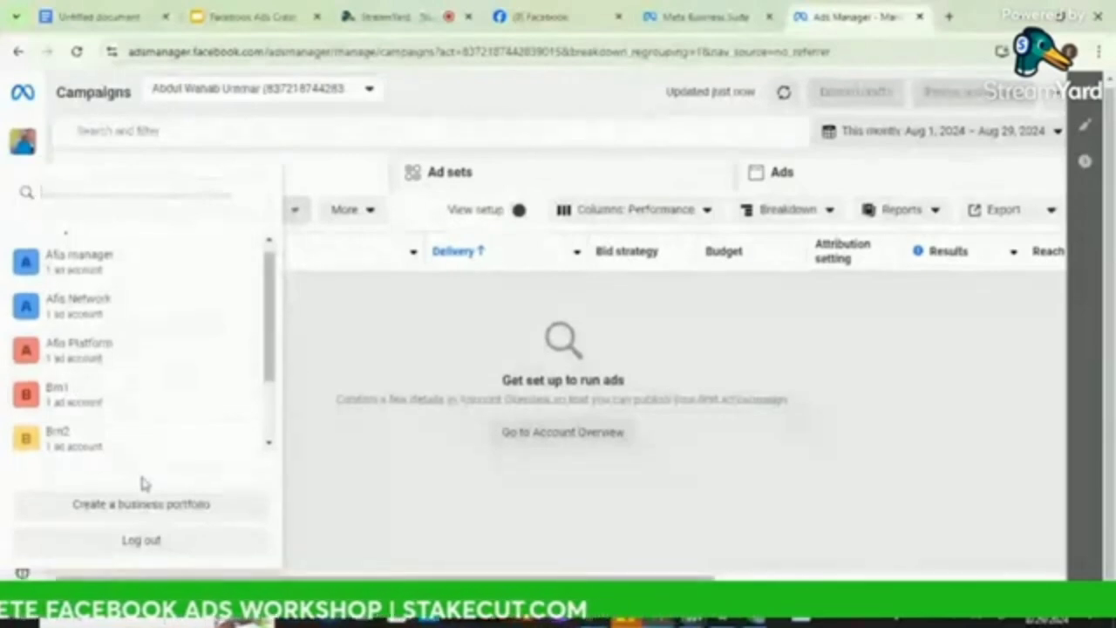
{"action": "scroll", "coordinate": [145, 421], "scroll_direction": "down", "scroll_amount": 2}
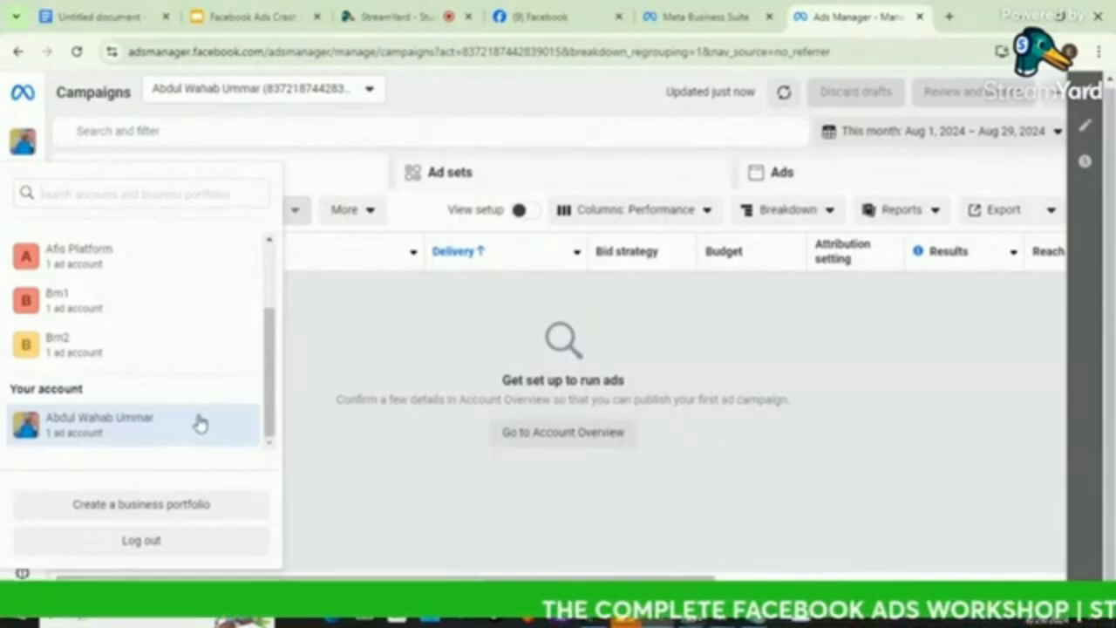
{"action": "left_click", "coordinate": [341, 376]}
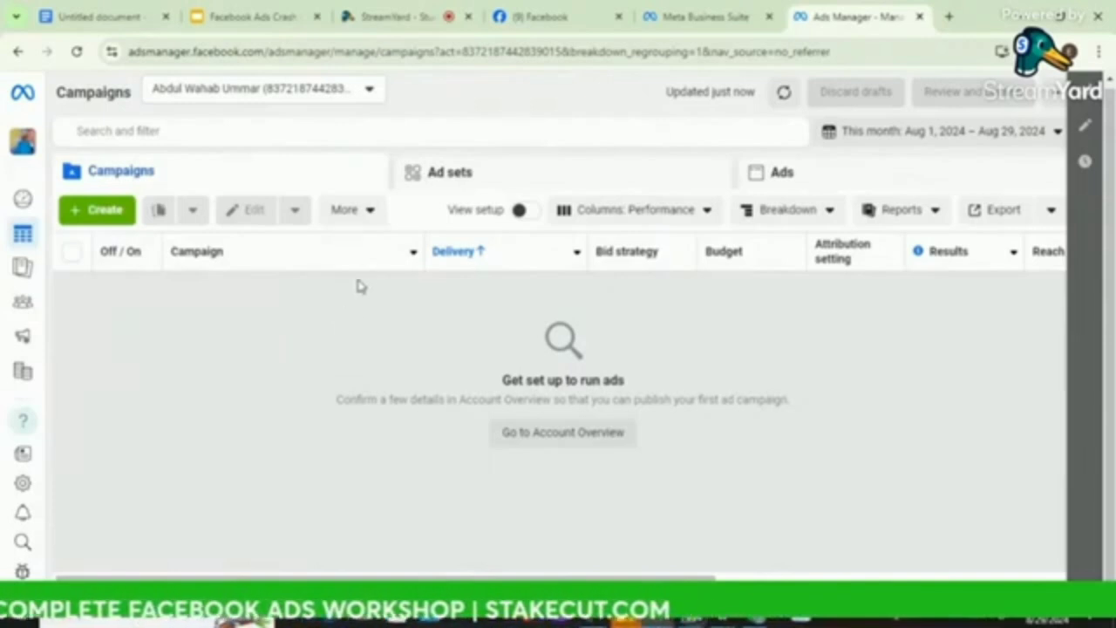
Switch Ads Manager to the Digital Acct ad account and answer No to the question about a political or national-issues focus.
{"action": "left_click", "coordinate": [343, 94]}
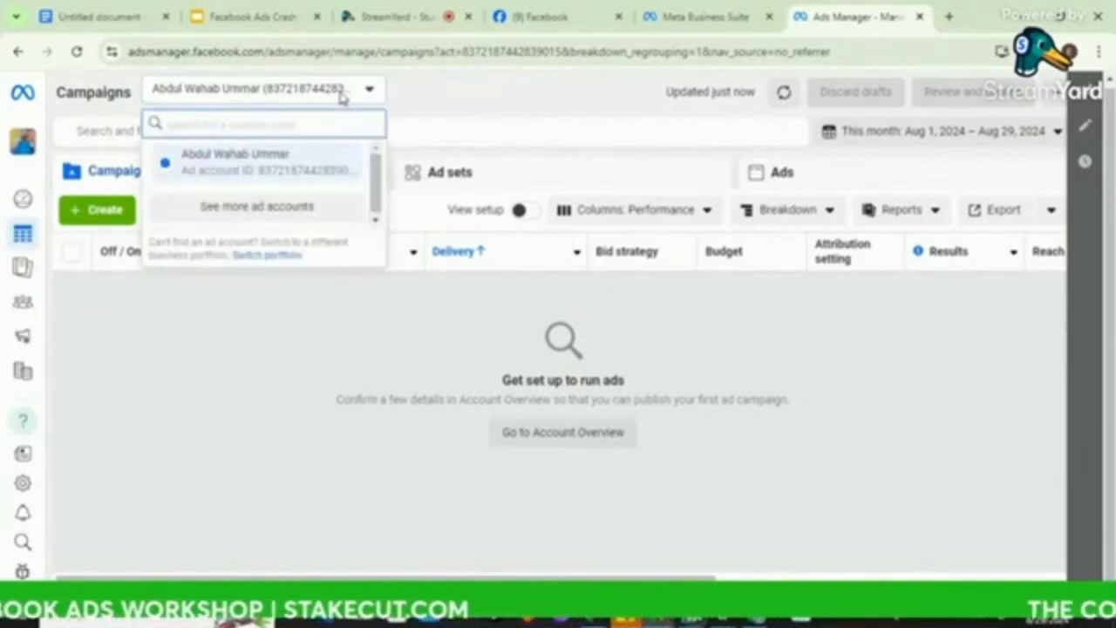
{"action": "left_click", "coordinate": [296, 209]}
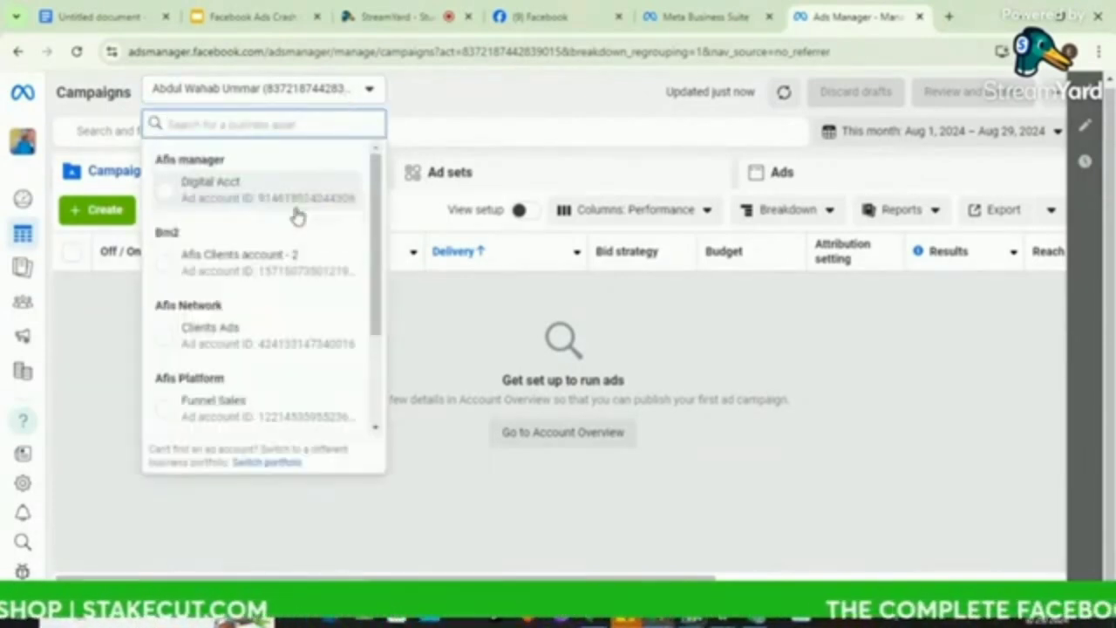
{"action": "scroll", "coordinate": [249, 324], "scroll_direction": "down", "scroll_amount": 3}
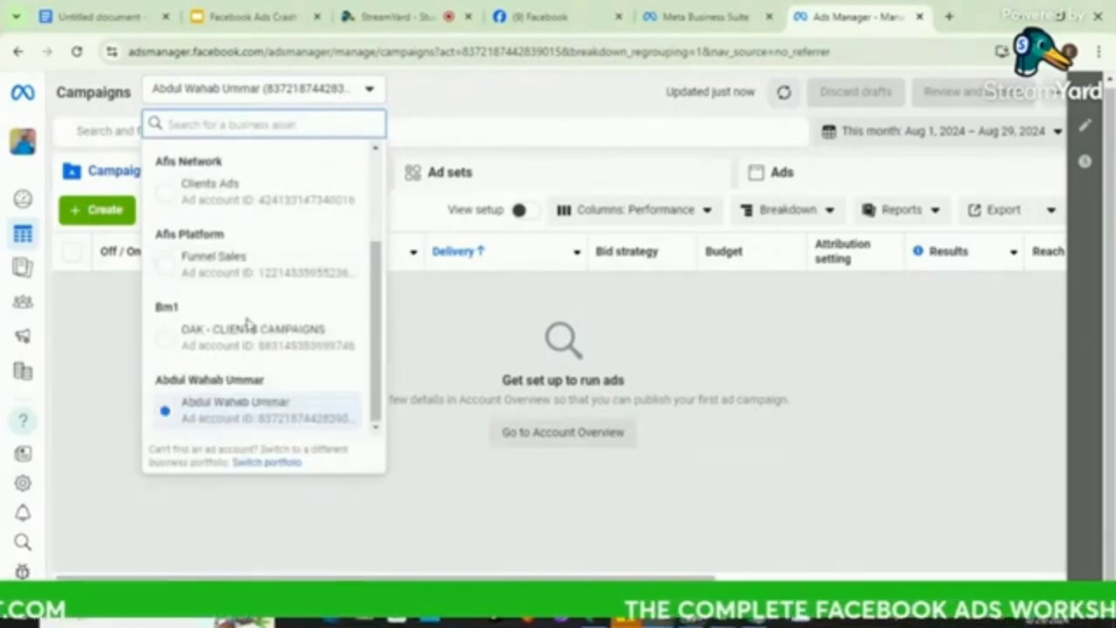
{"action": "scroll", "coordinate": [248, 323], "scroll_direction": "up", "scroll_amount": 3}
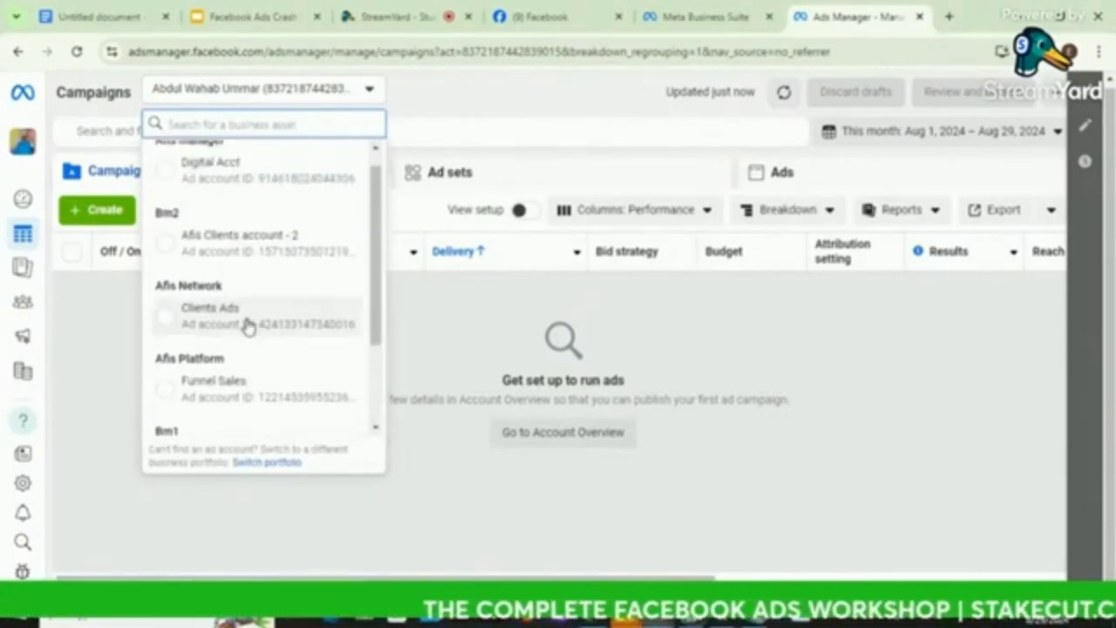
{"action": "left_click", "coordinate": [239, 175]}
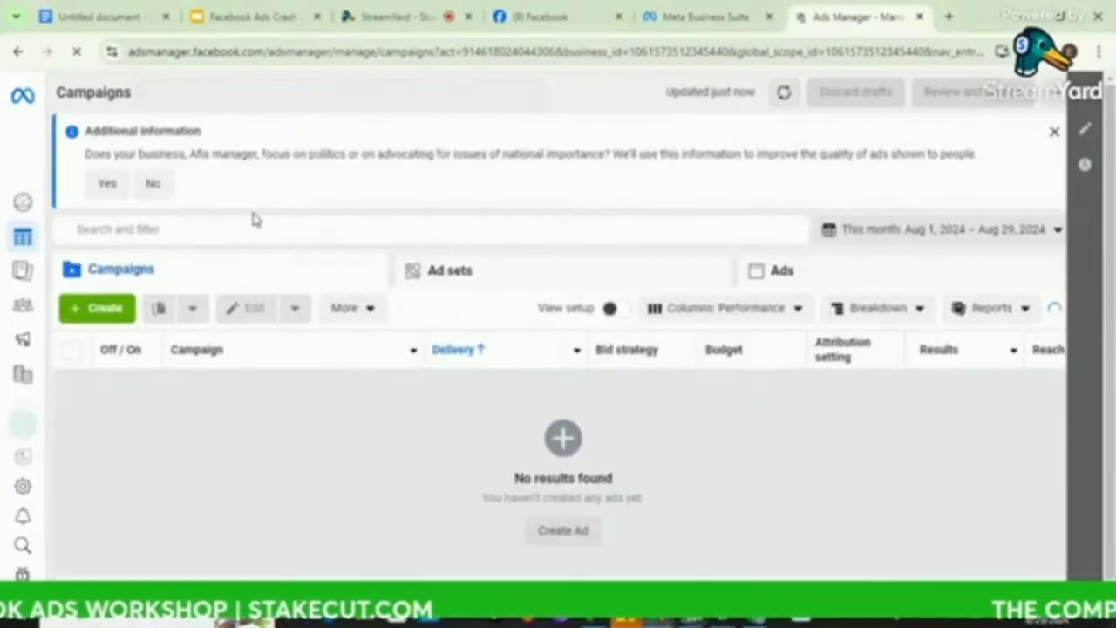
{"action": "left_click", "coordinate": [153, 187]}
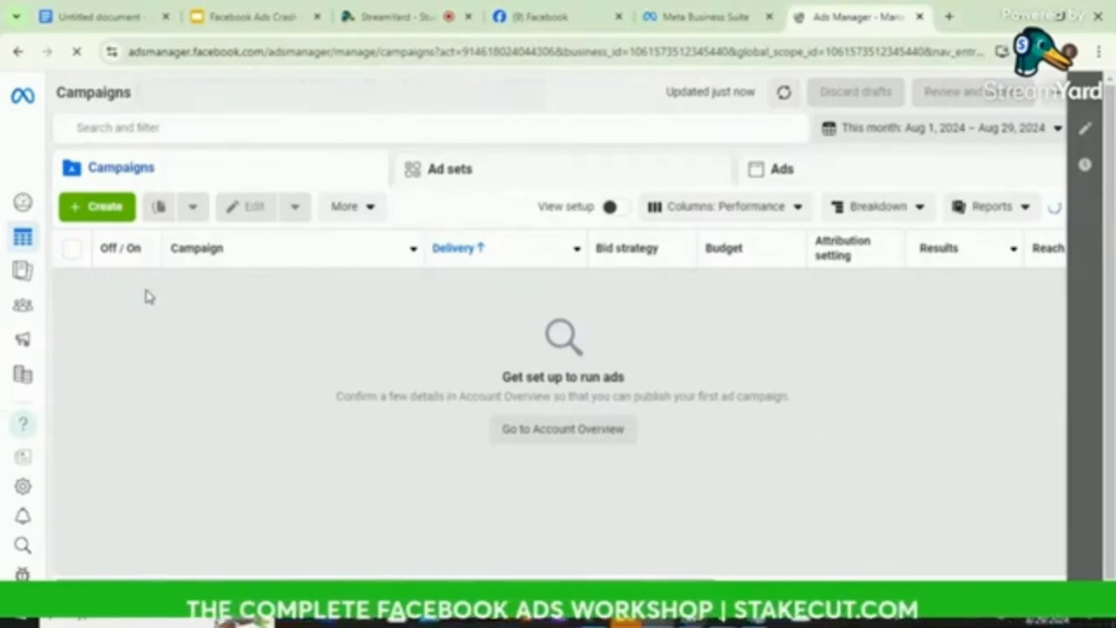
{"action": "left_click", "coordinate": [114, 218]}
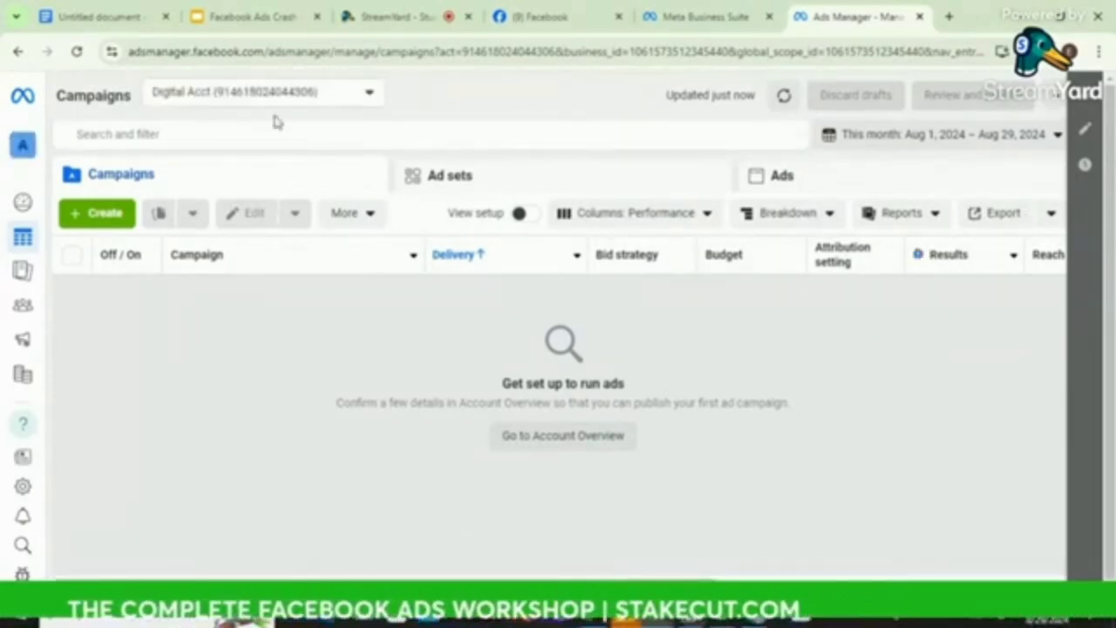
Check the business portfolio list in Ads Manager's portfolio switcher and close it.
{"action": "left_click", "coordinate": [26, 145]}
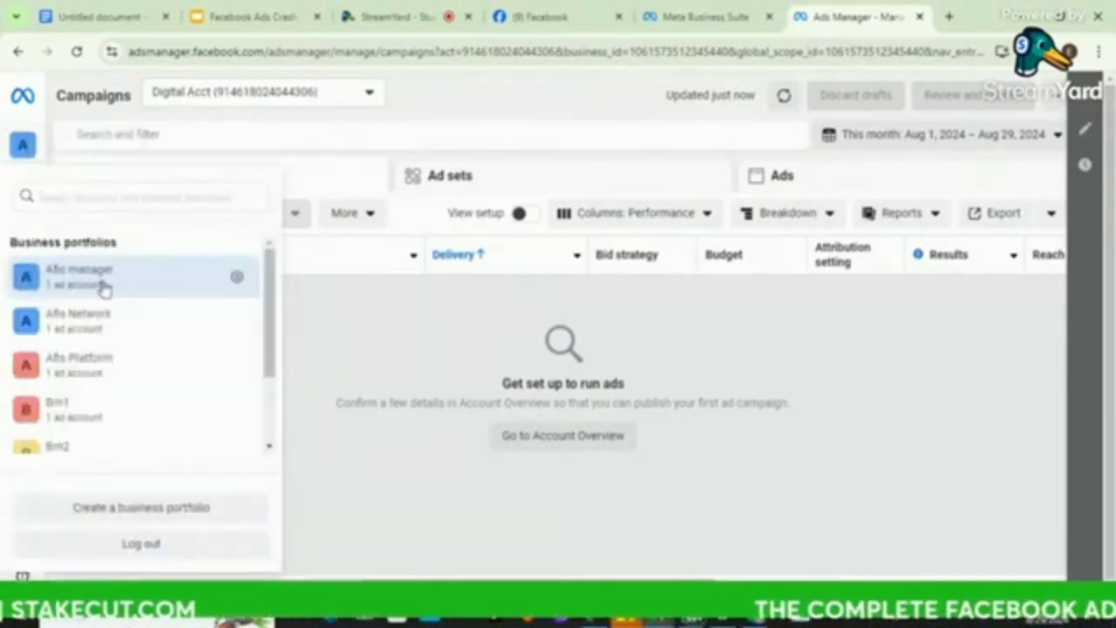
{"action": "left_click", "coordinate": [375, 307]}
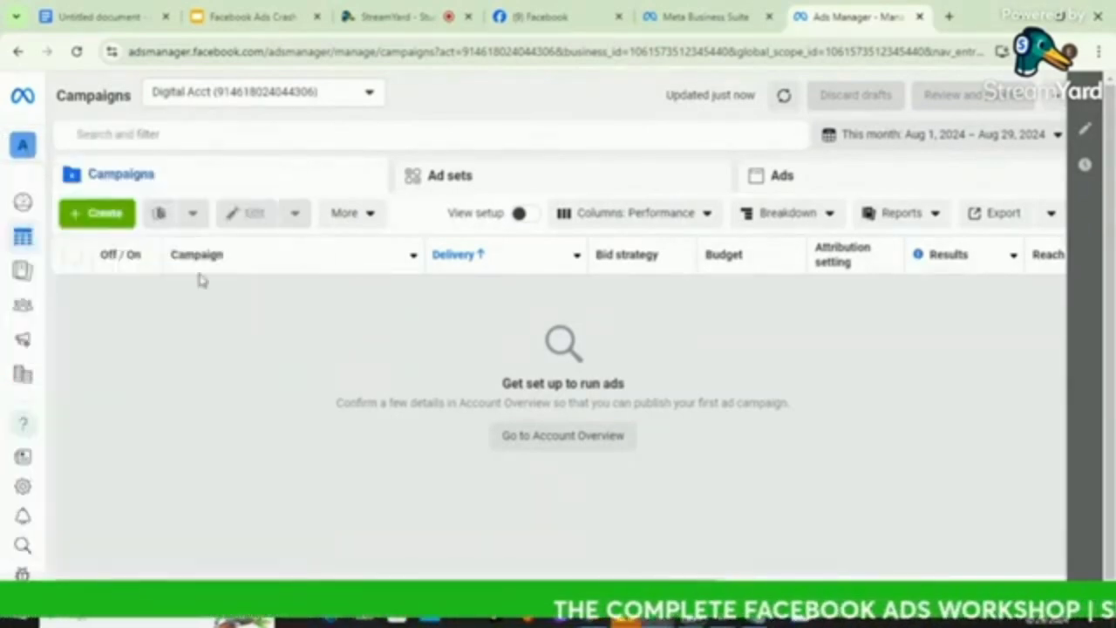
Open the new campaign dialog and examine the available objectives, from Awareness to Sales.
{"action": "left_click", "coordinate": [93, 221]}
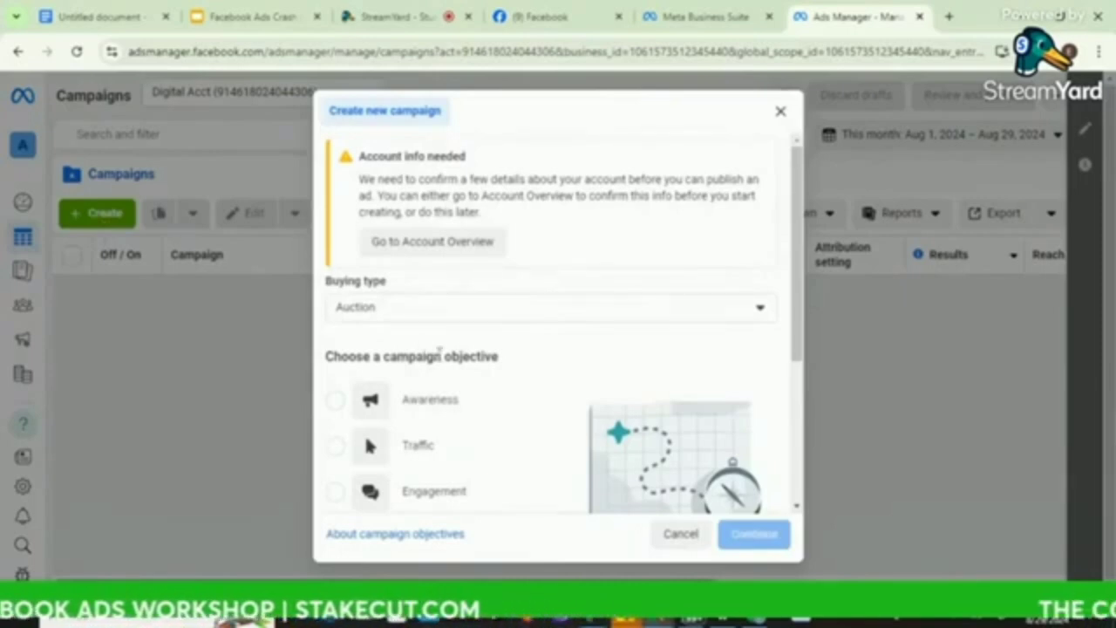
{"action": "scroll", "coordinate": [463, 369], "scroll_direction": "down", "scroll_amount": 3}
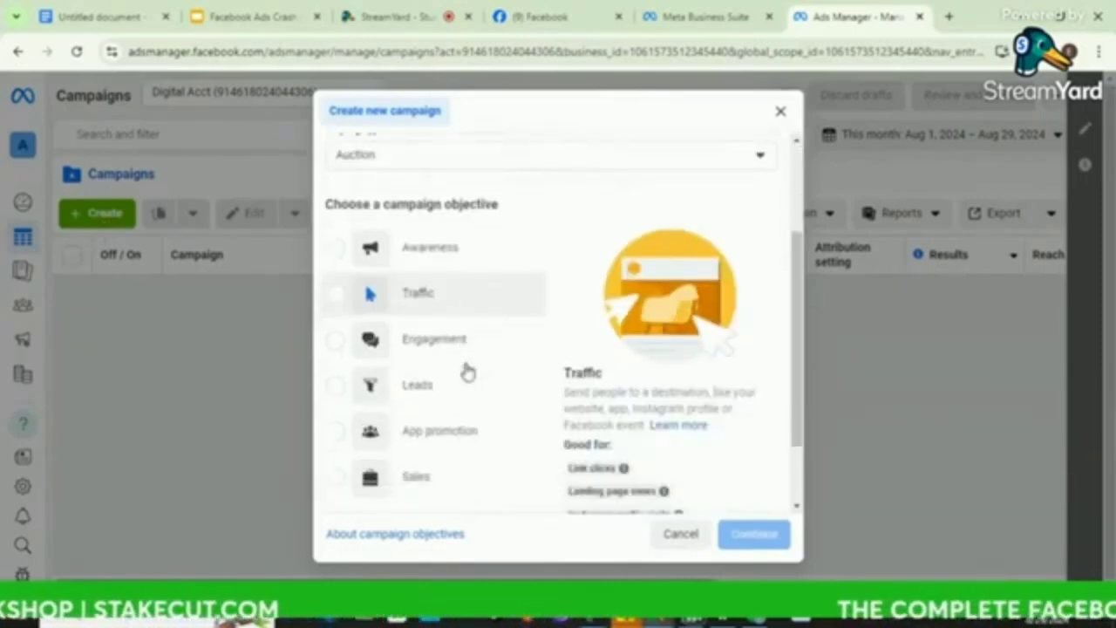
{"action": "scroll", "coordinate": [467, 370], "scroll_direction": "down", "scroll_amount": 2}
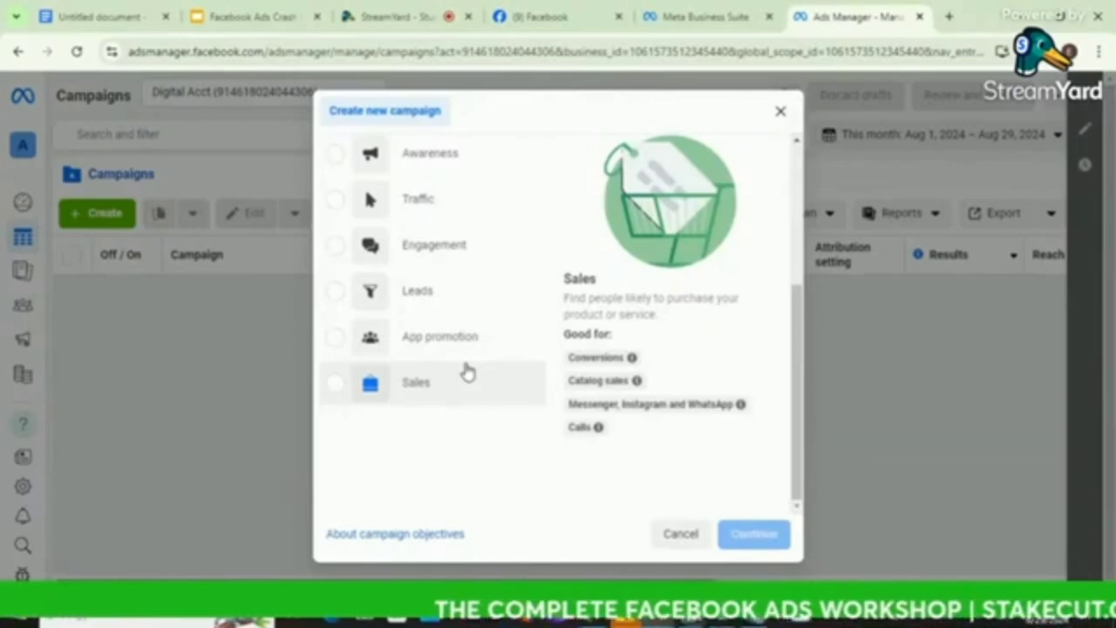
{"action": "scroll", "coordinate": [466, 370], "scroll_direction": "up", "scroll_amount": 4}
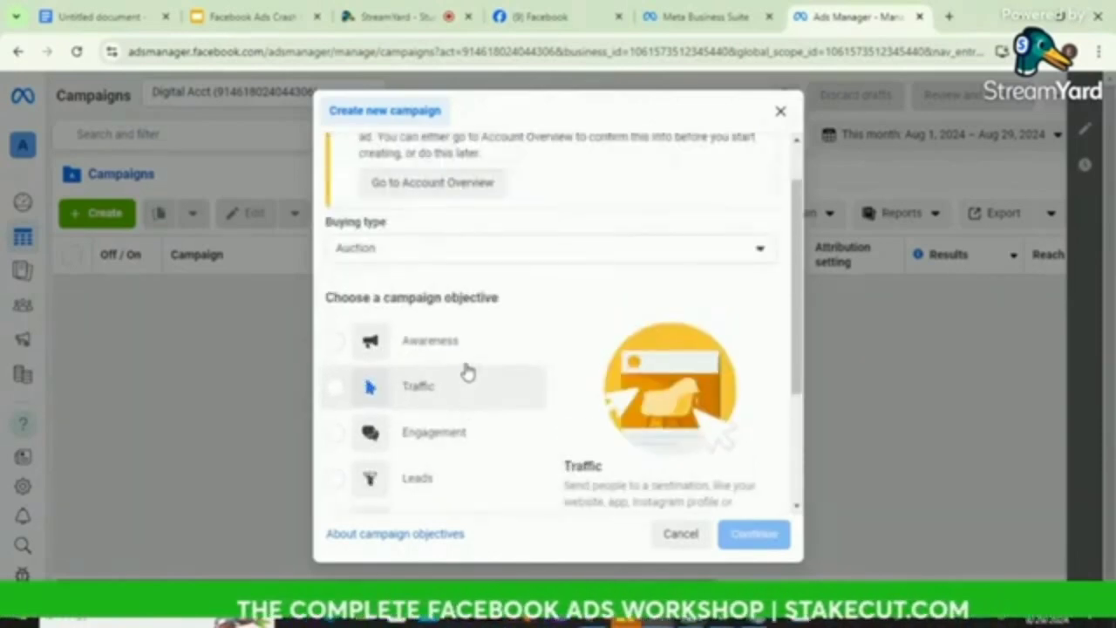
{"action": "scroll", "coordinate": [467, 371], "scroll_direction": "down", "scroll_amount": 2}
{"action": "scroll", "coordinate": [466, 371], "scroll_direction": "up", "scroll_amount": 1}
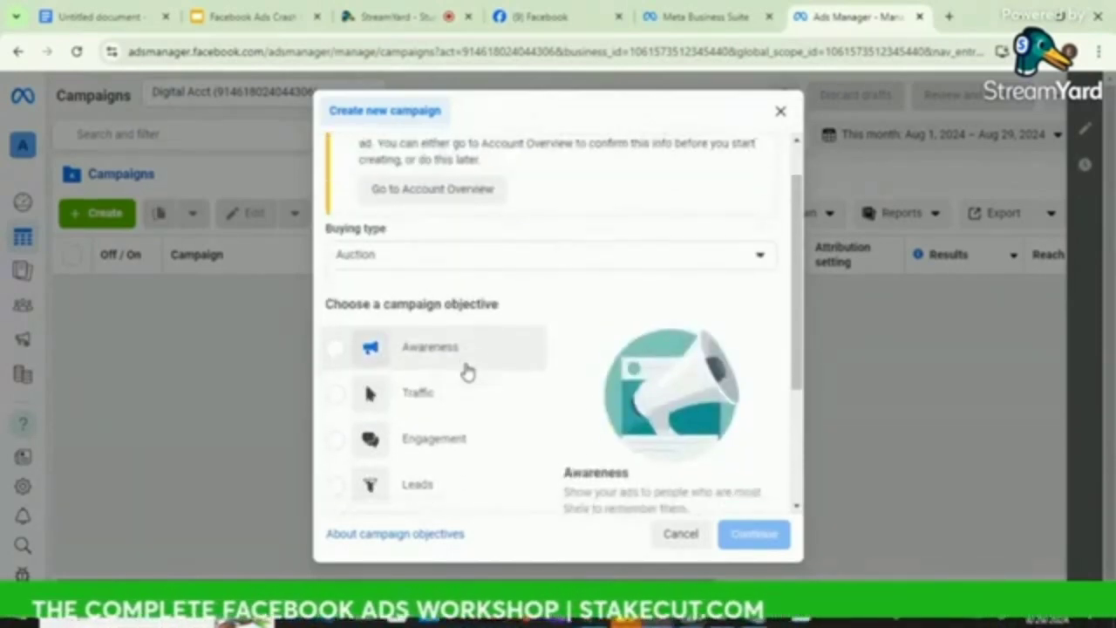
{"action": "scroll", "coordinate": [467, 371], "scroll_direction": "down", "scroll_amount": 1}
{"action": "scroll", "coordinate": [467, 371], "scroll_direction": "down", "scroll_amount": 1}
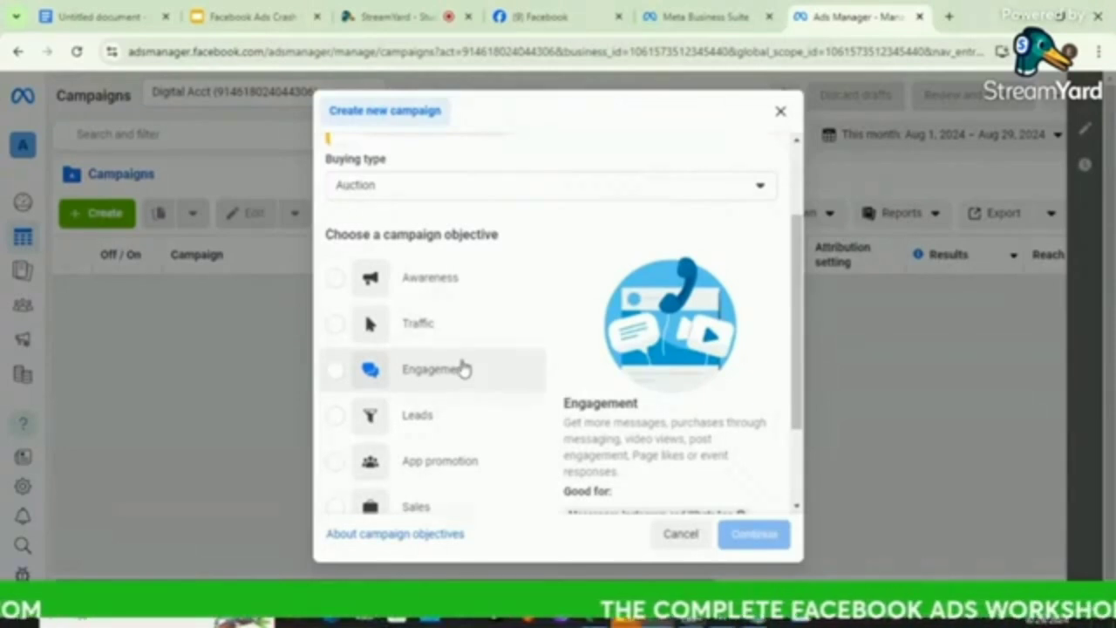
{"action": "scroll", "coordinate": [441, 333], "scroll_direction": "down", "scroll_amount": 1}
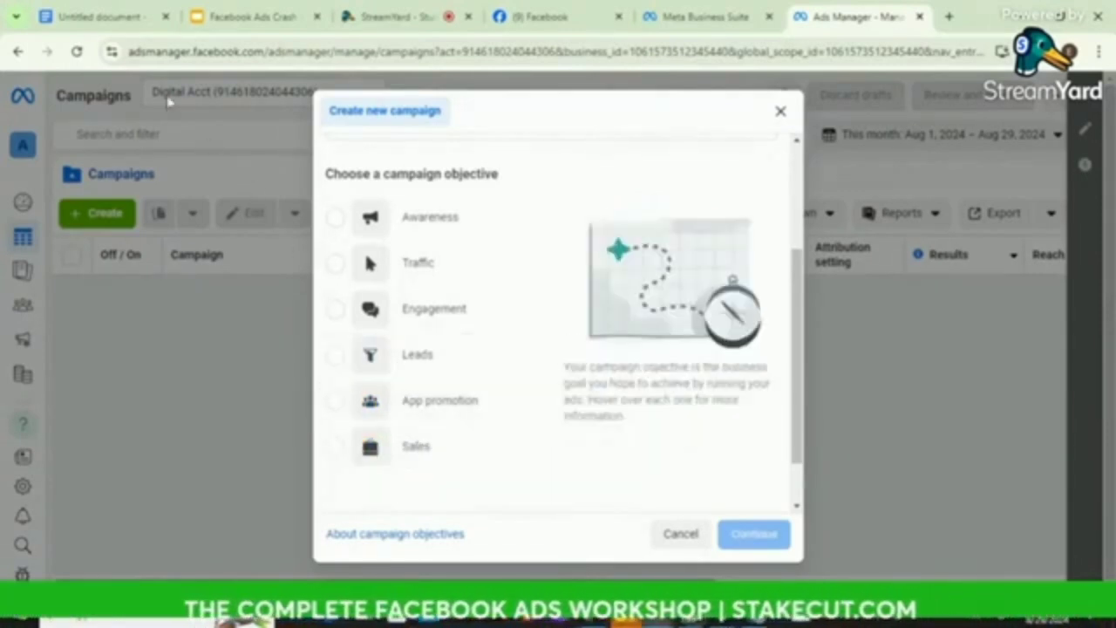
Review the workshop outline in Google Docs and the viewer comments in StreamYard, and return to Ads Manager.
{"action": "left_click", "coordinate": [109, 20]}
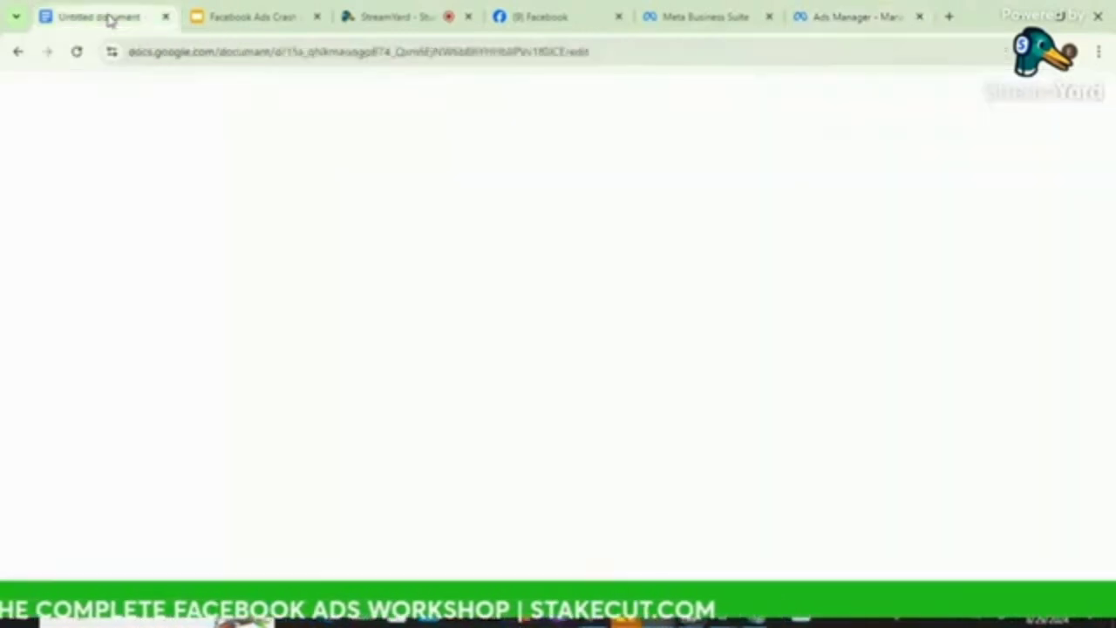
{"action": "scroll", "coordinate": [467, 455], "scroll_direction": "down", "scroll_amount": 3}
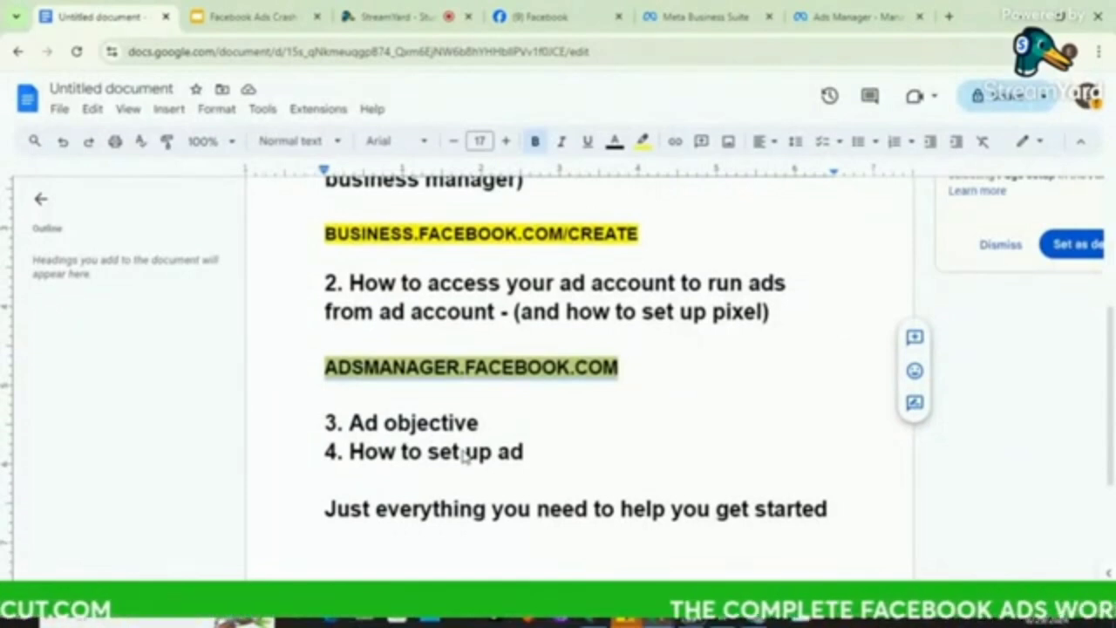
{"action": "left_click", "coordinate": [416, 16]}
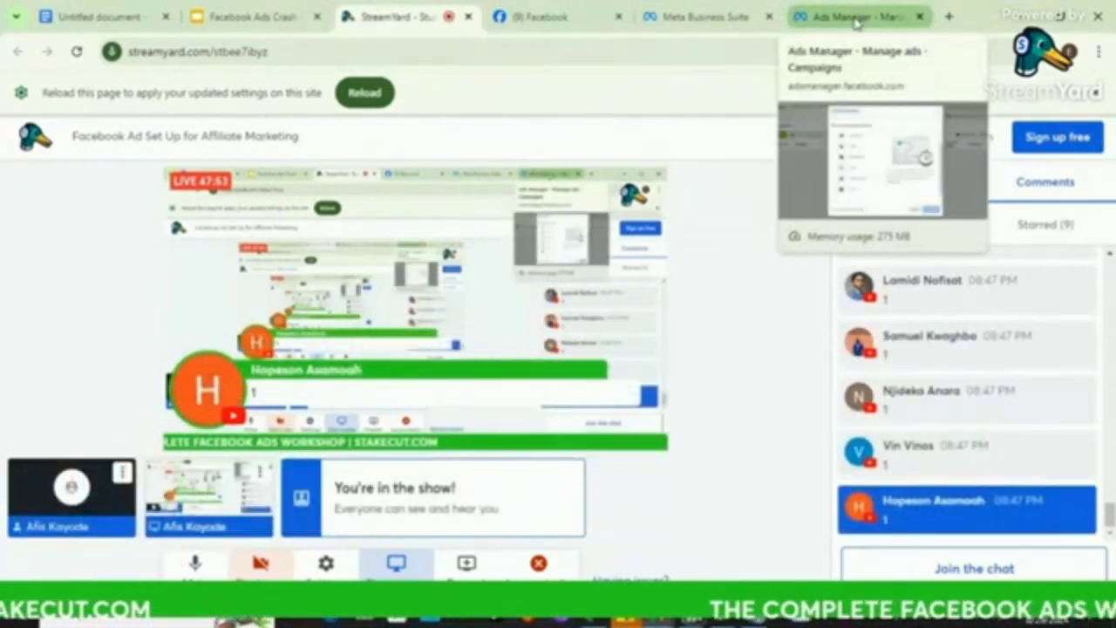
{"action": "left_click", "coordinate": [859, 16]}
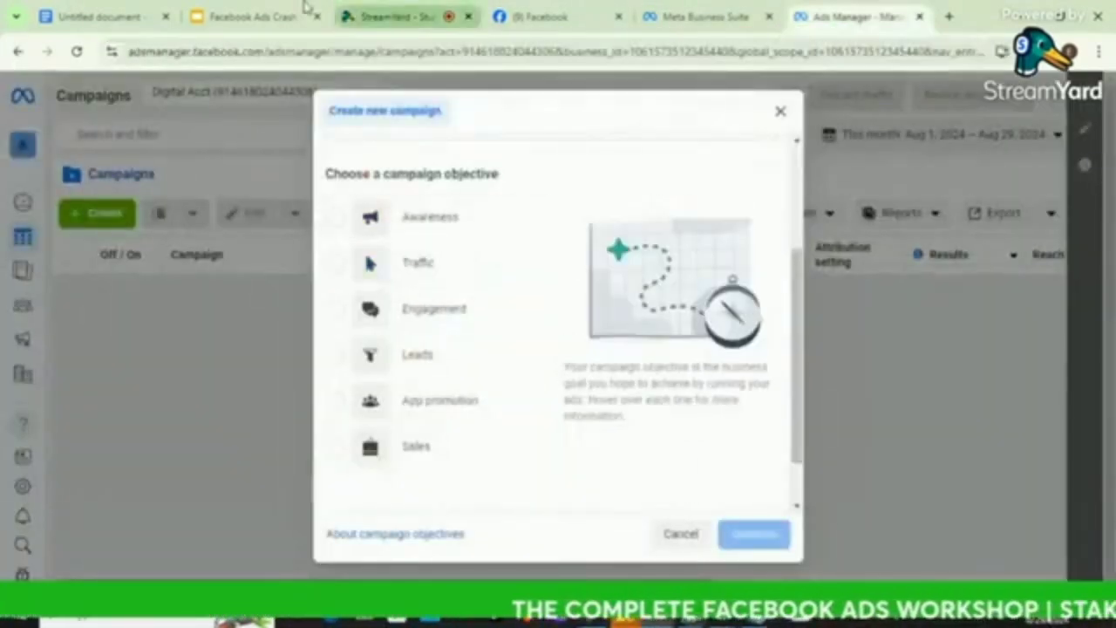
{"action": "left_click", "coordinate": [87, 15]}
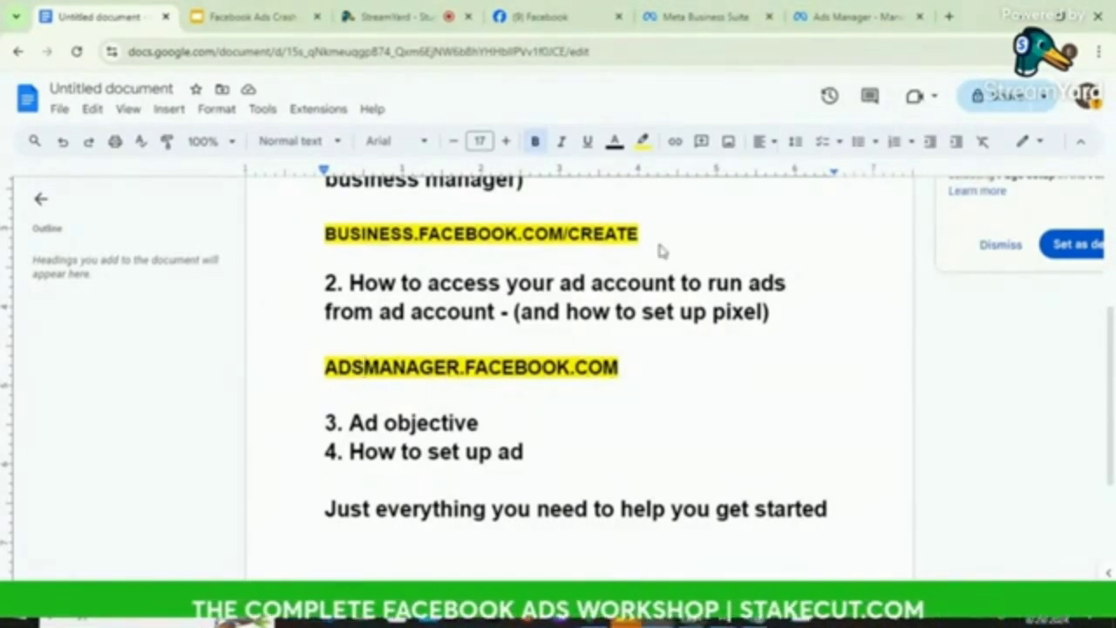
{"action": "left_click", "coordinate": [860, 17]}
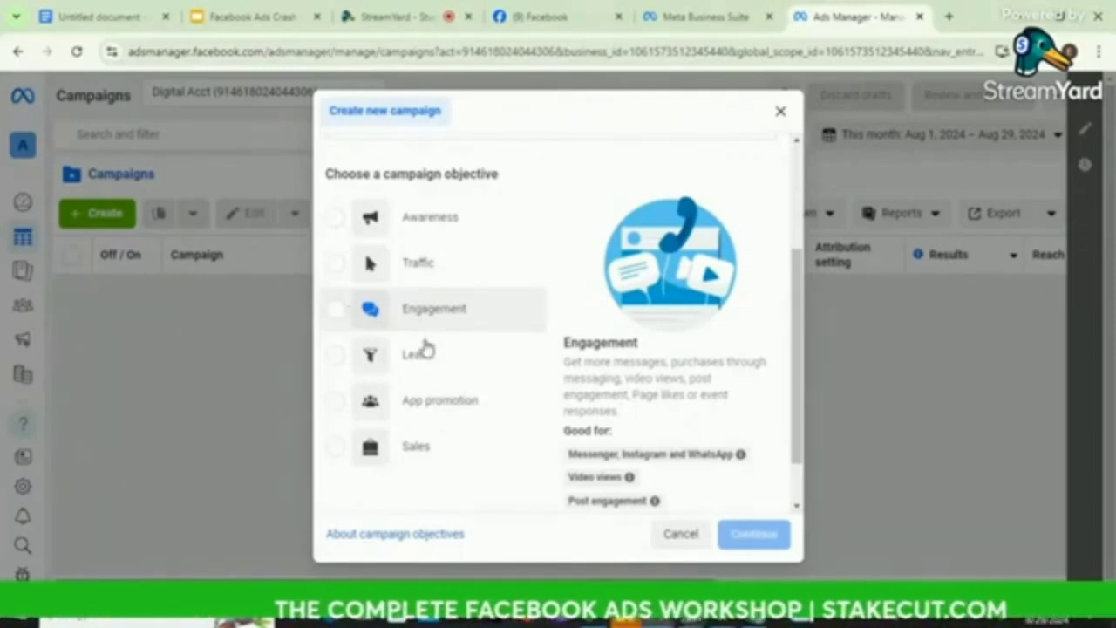
Restart campaign creation and create a campaign with the Leads objective and the Manual leads campaign setup.
{"action": "left_click", "coordinate": [780, 114]}
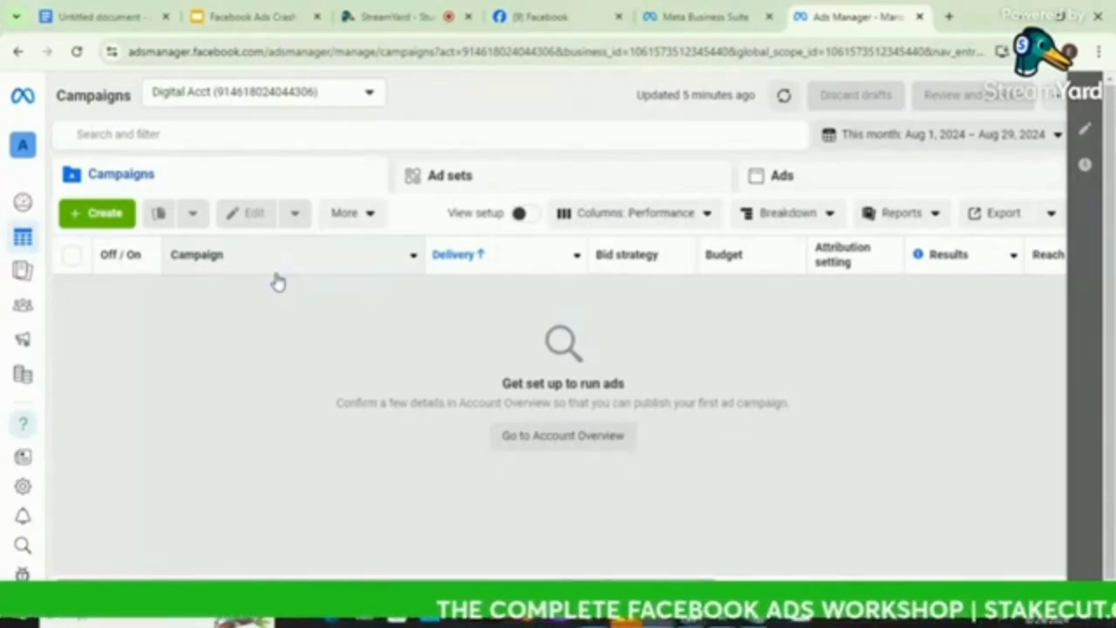
{"action": "left_click", "coordinate": [103, 214]}
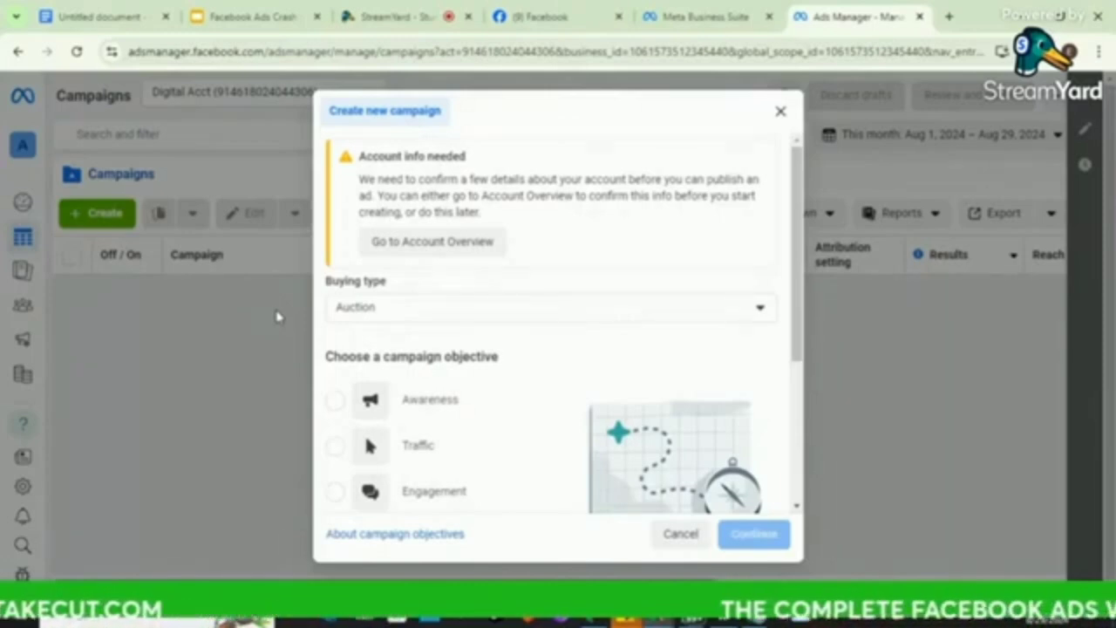
{"action": "scroll", "coordinate": [327, 347], "scroll_direction": "down", "scroll_amount": 2}
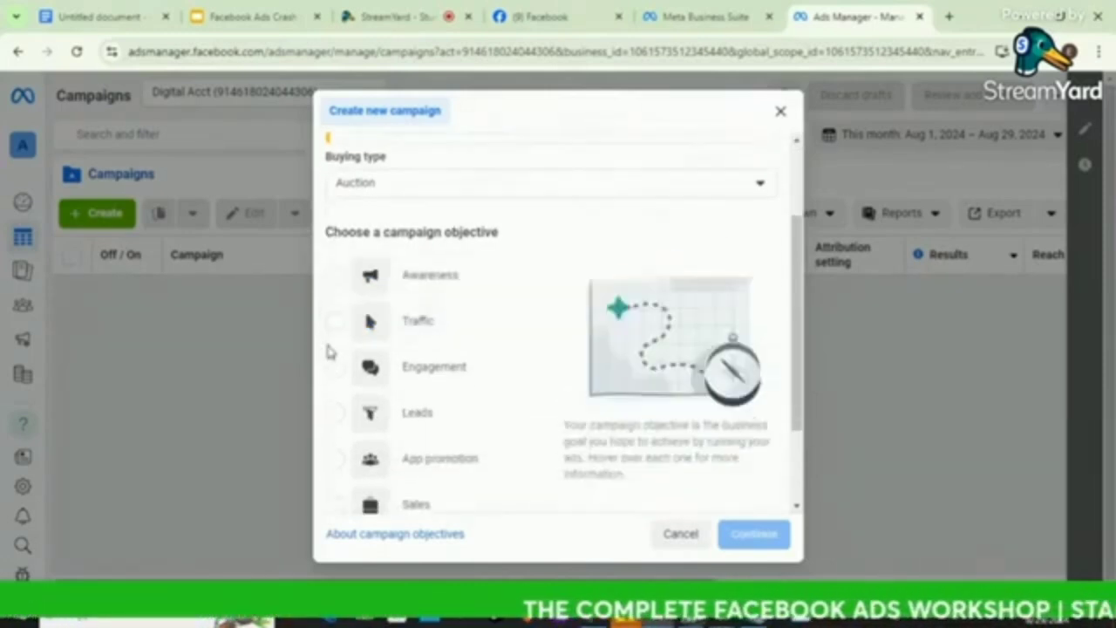
{"action": "mouse_move", "coordinate": [386, 412]}
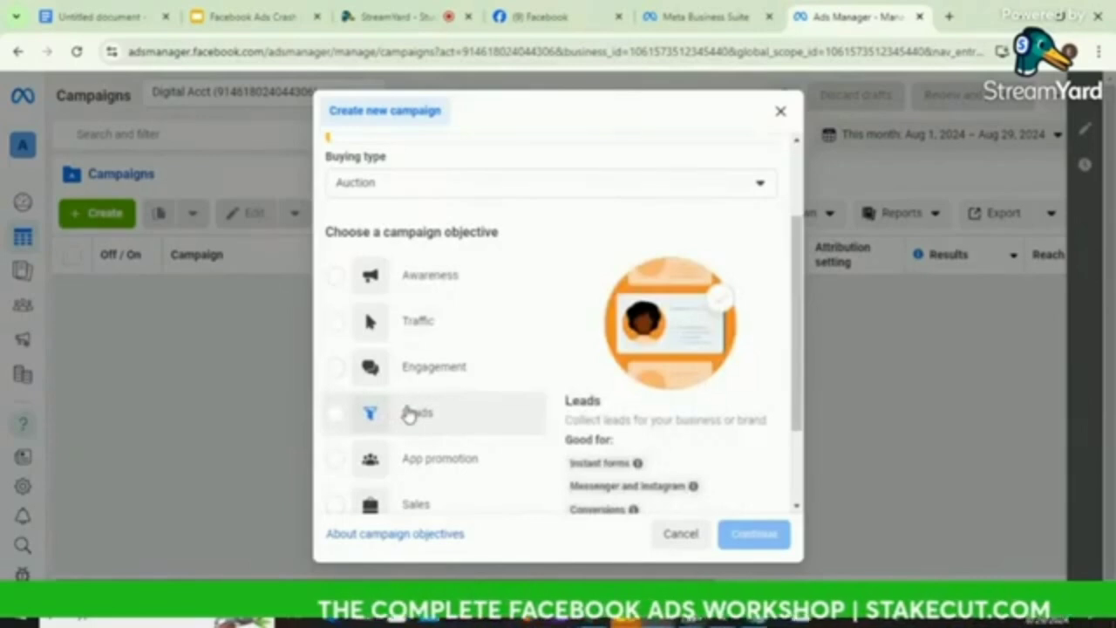
{"action": "left_click", "coordinate": [408, 413]}
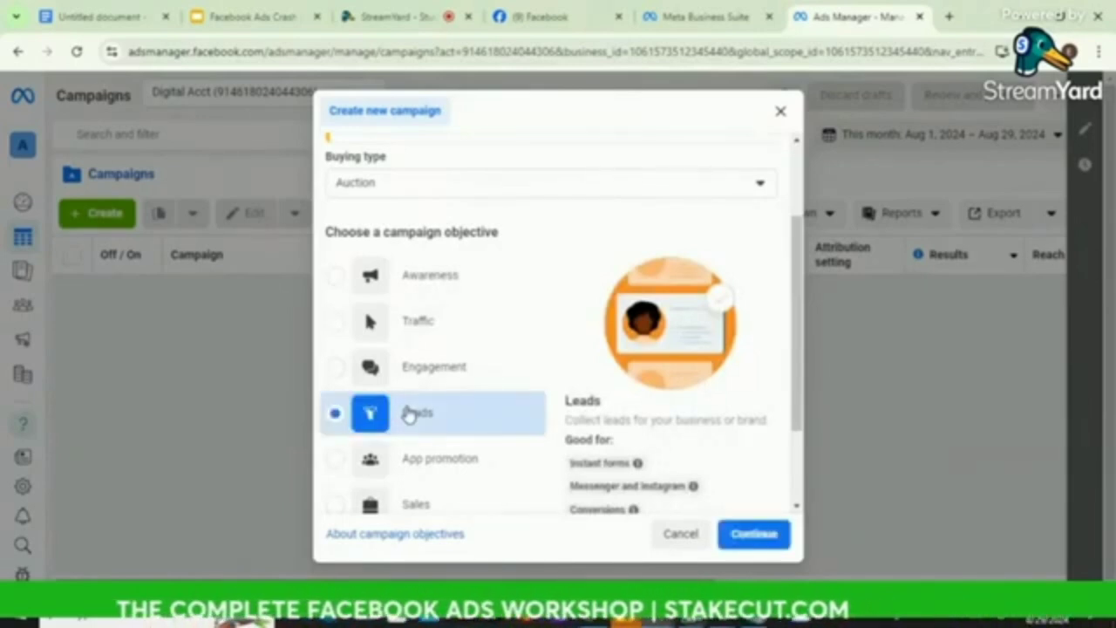
{"action": "left_click", "coordinate": [752, 535]}
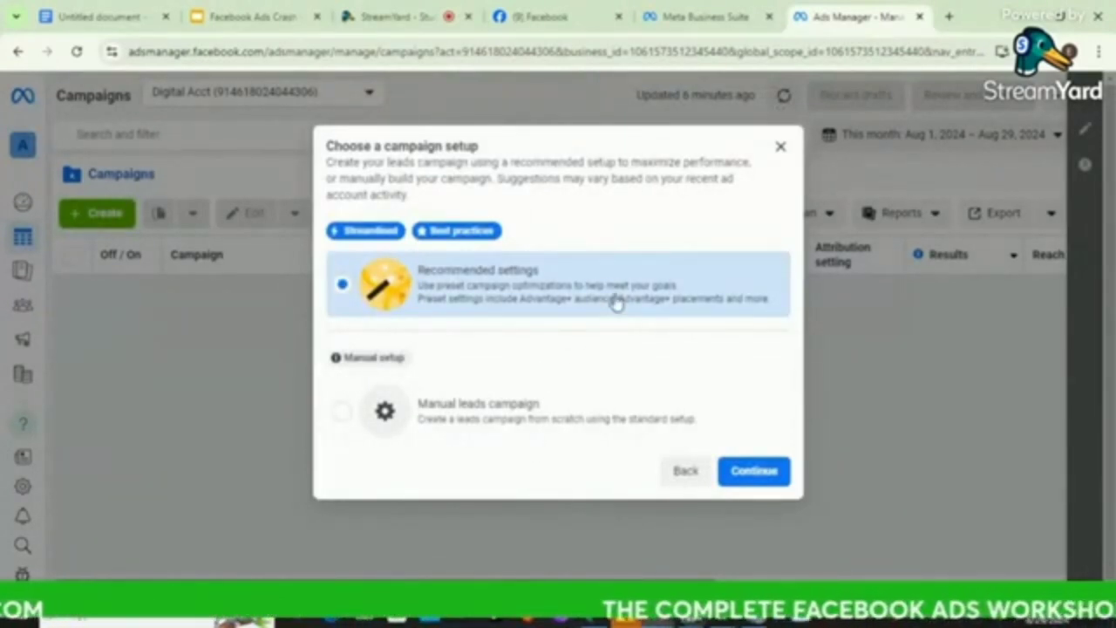
{"action": "left_click", "coordinate": [484, 423]}
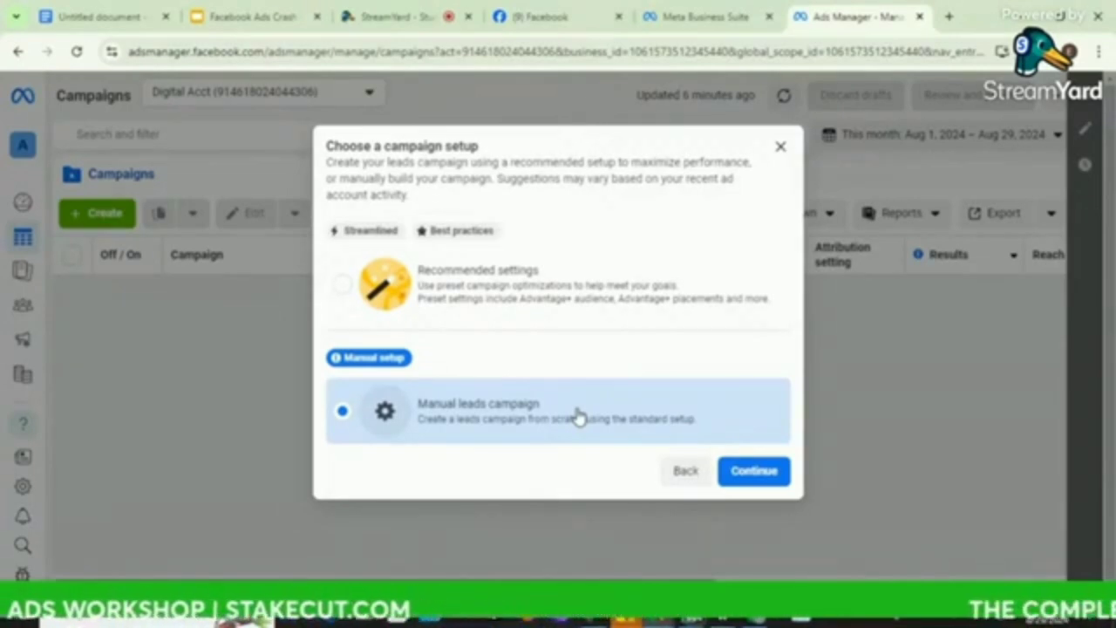
{"action": "left_click", "coordinate": [754, 471]}
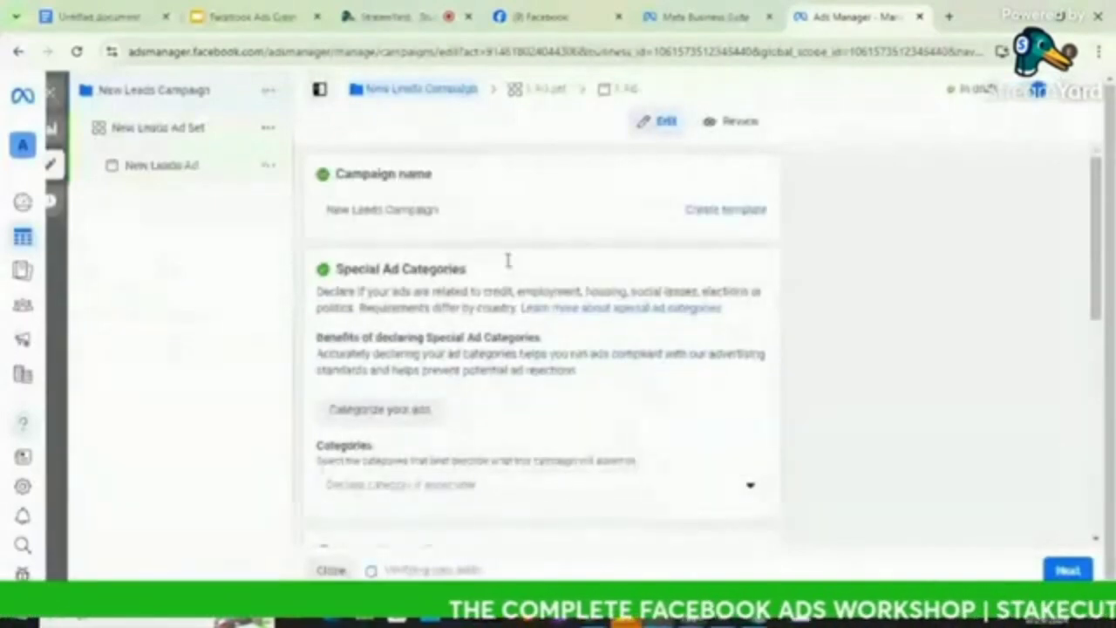
Switch to the Google Docs outline and add the line "CAMPAIGN - ADSET - ADS" a few lines below the closing sentence.
{"action": "left_click", "coordinate": [100, 16]}
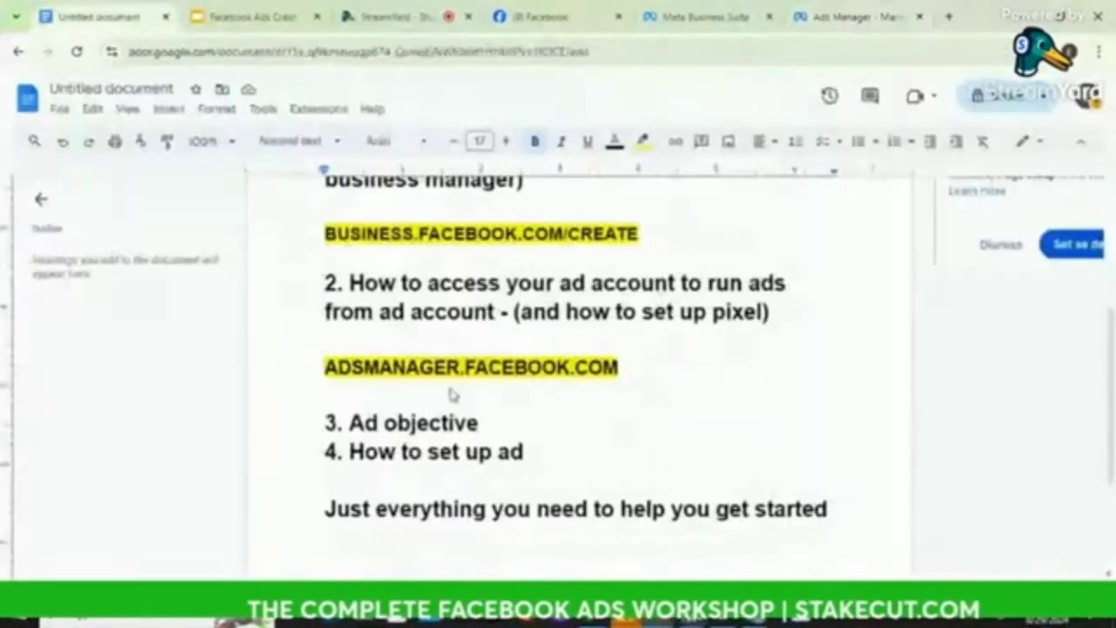
{"action": "left_click", "coordinate": [831, 509]}
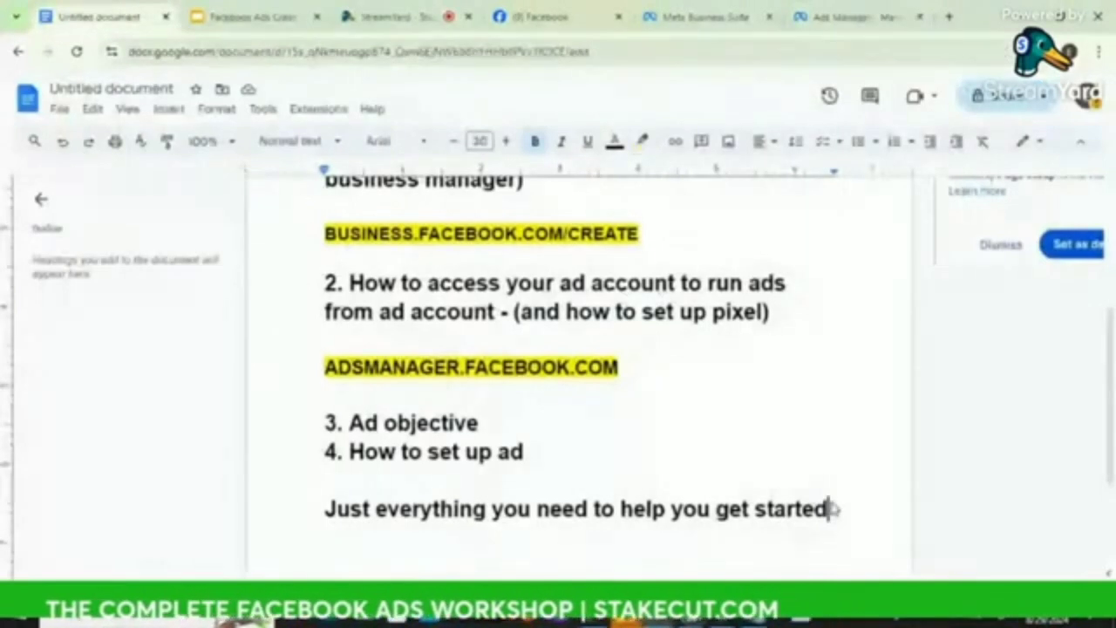
{"action": "key", "text": "Return"}
{"action": "key", "text": "Return"}
{"action": "key", "text": "Return"}
{"action": "key", "text": "Return"}
{"action": "key", "text": "Return"}
{"action": "key", "text": "Return"}
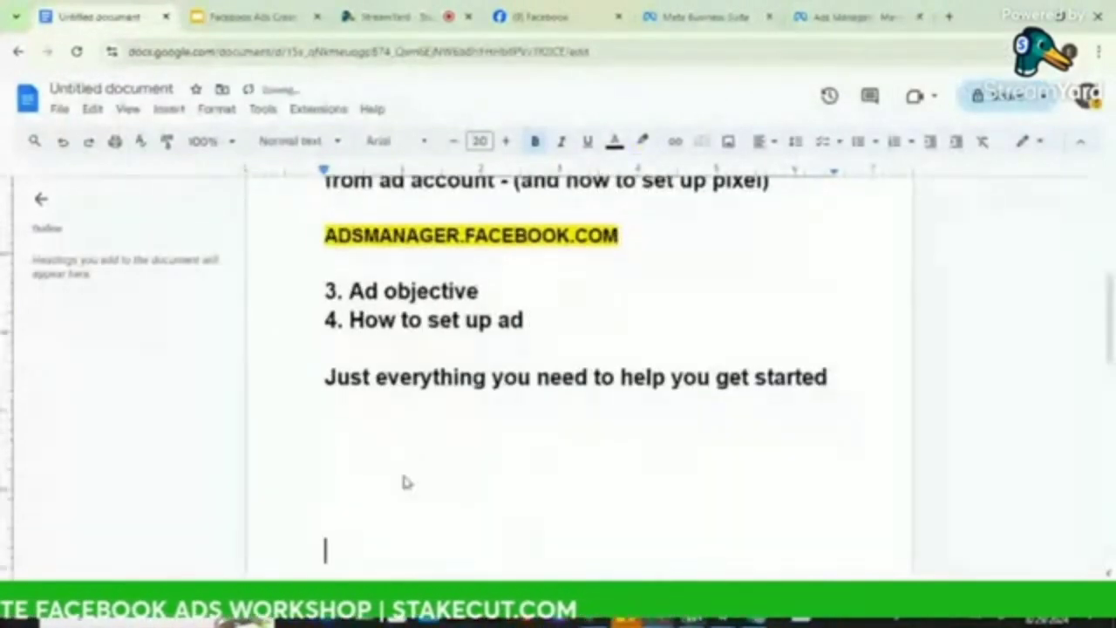
{"action": "left_click", "coordinate": [404, 480]}
{"action": "type", "text": "CA"}
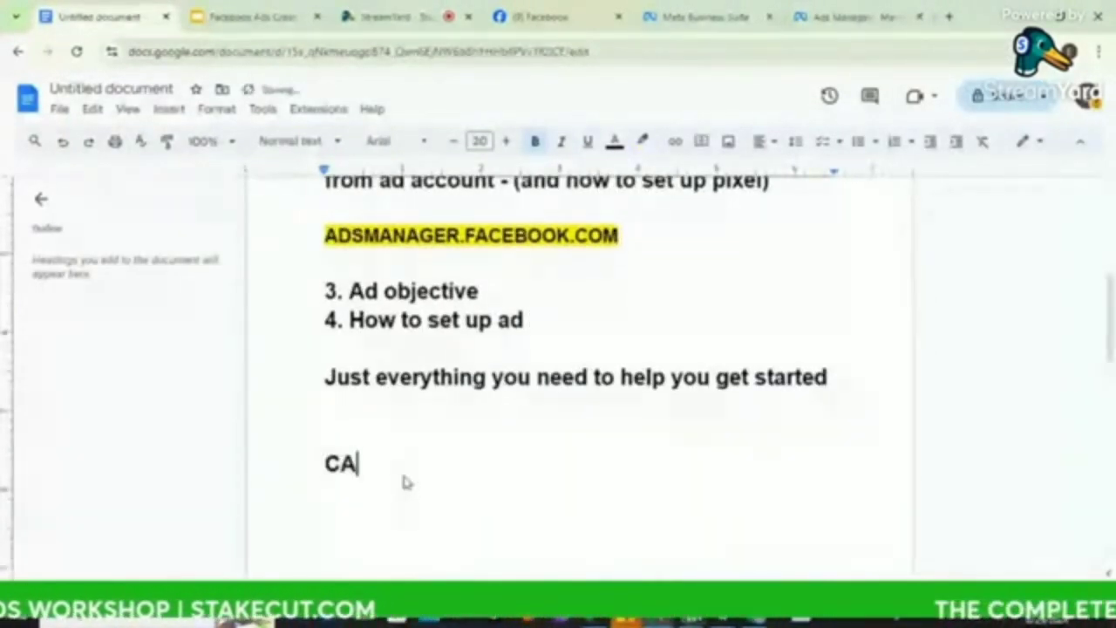
{"action": "type", "text": "MPAIGN "}
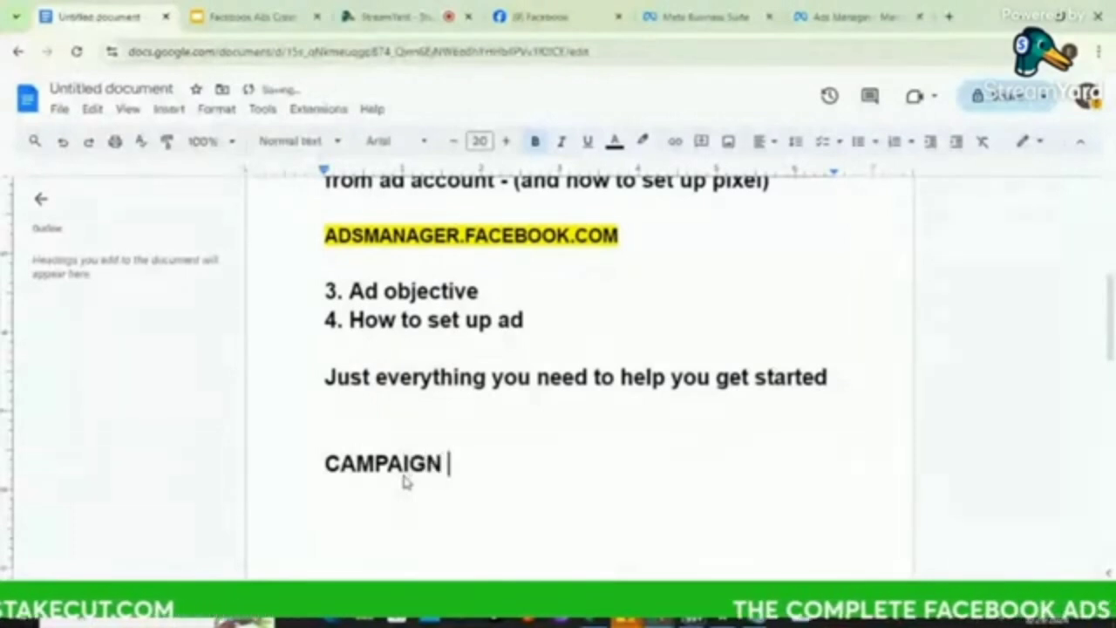
{"action": "type", "text": "- ADSE"}
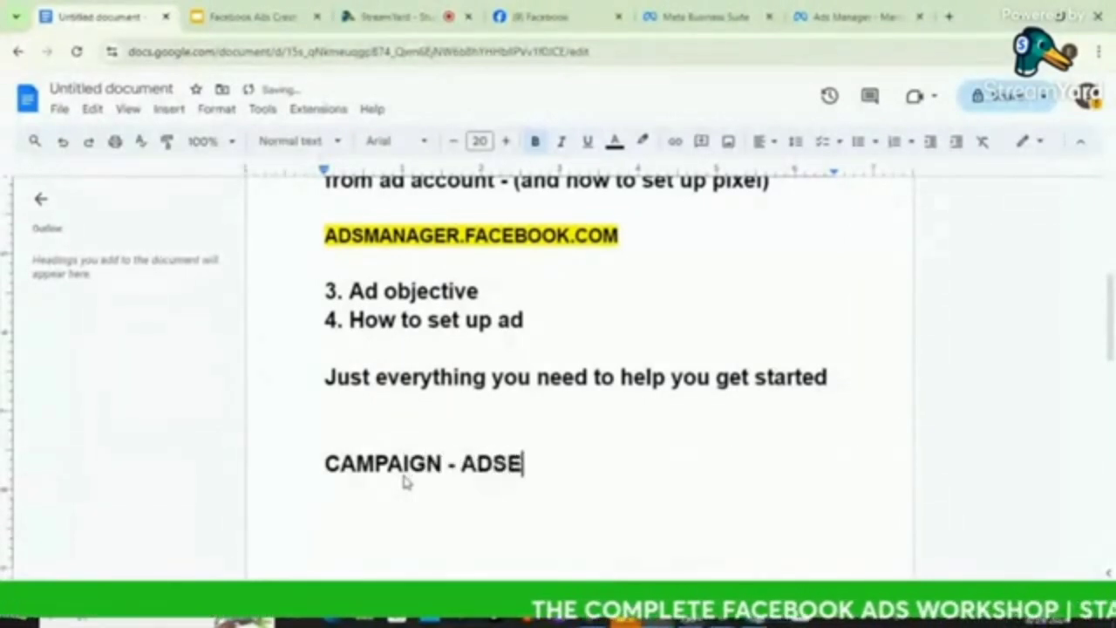
{"action": "type", "text": "T - ADS"}
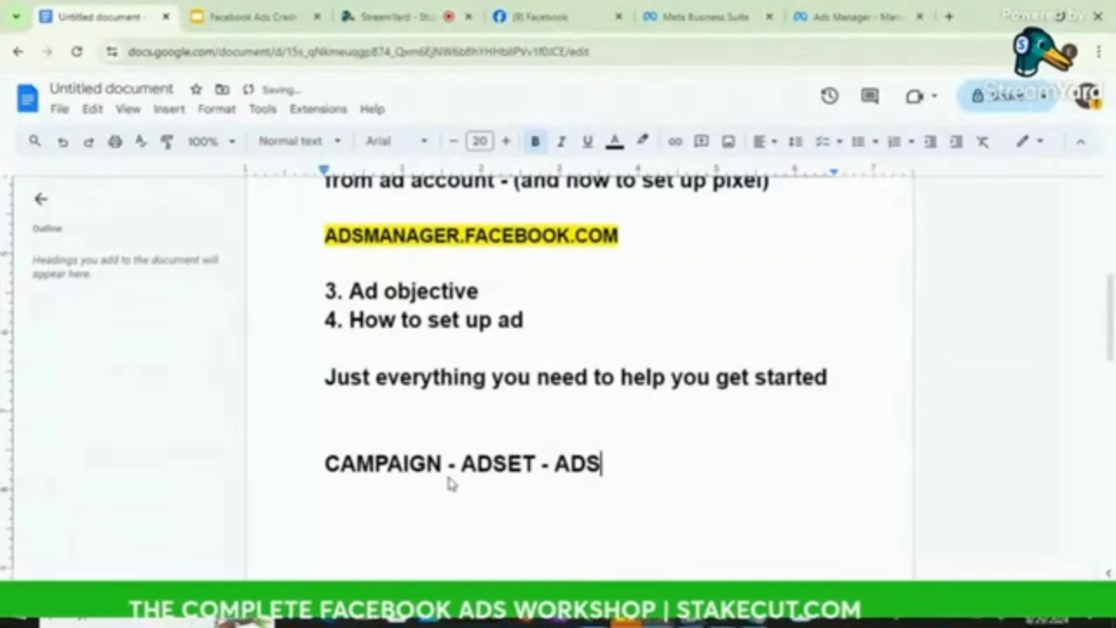
Highlight the word CAMPAIGN in the new line in yellow.
{"action": "left_click_drag", "start_coordinate": [442, 464], "coordinate": [313, 462]}
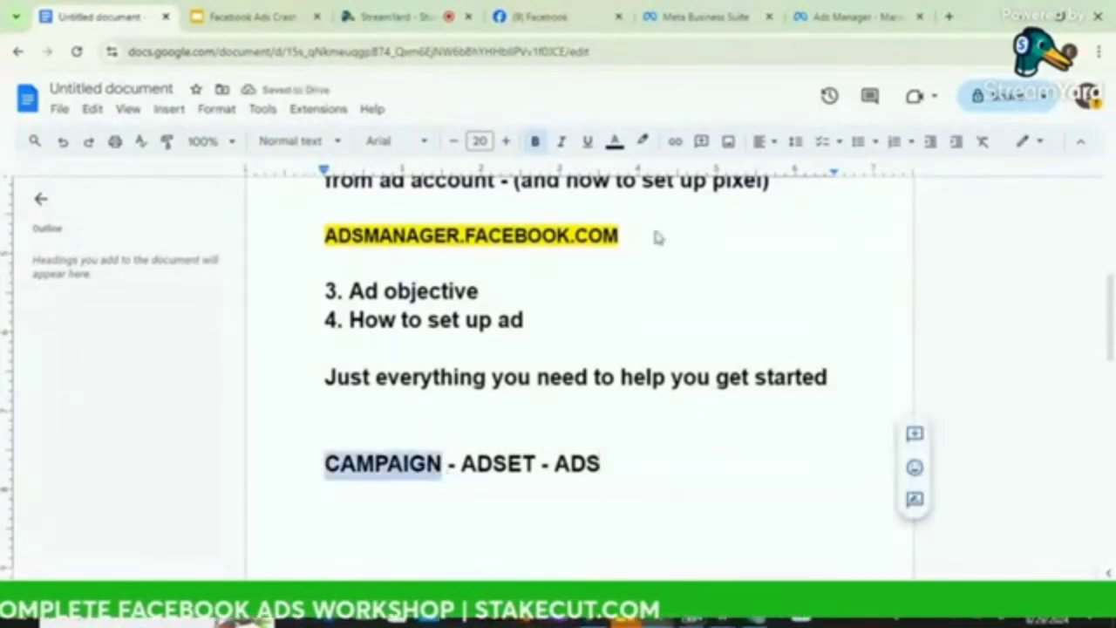
{"action": "left_click", "coordinate": [645, 143]}
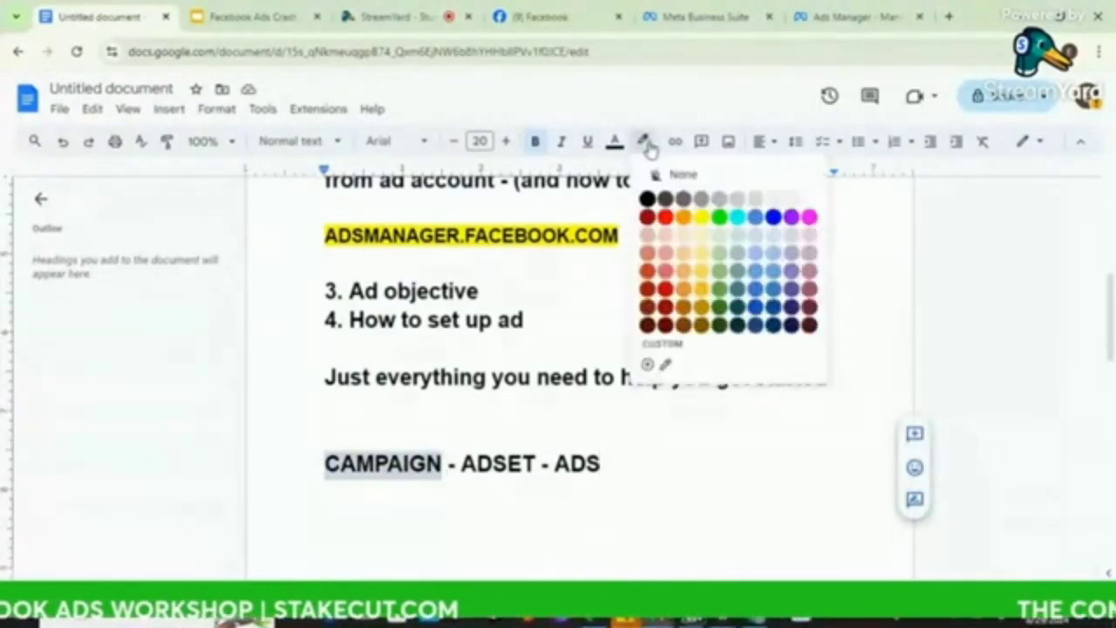
{"action": "left_click", "coordinate": [774, 217]}
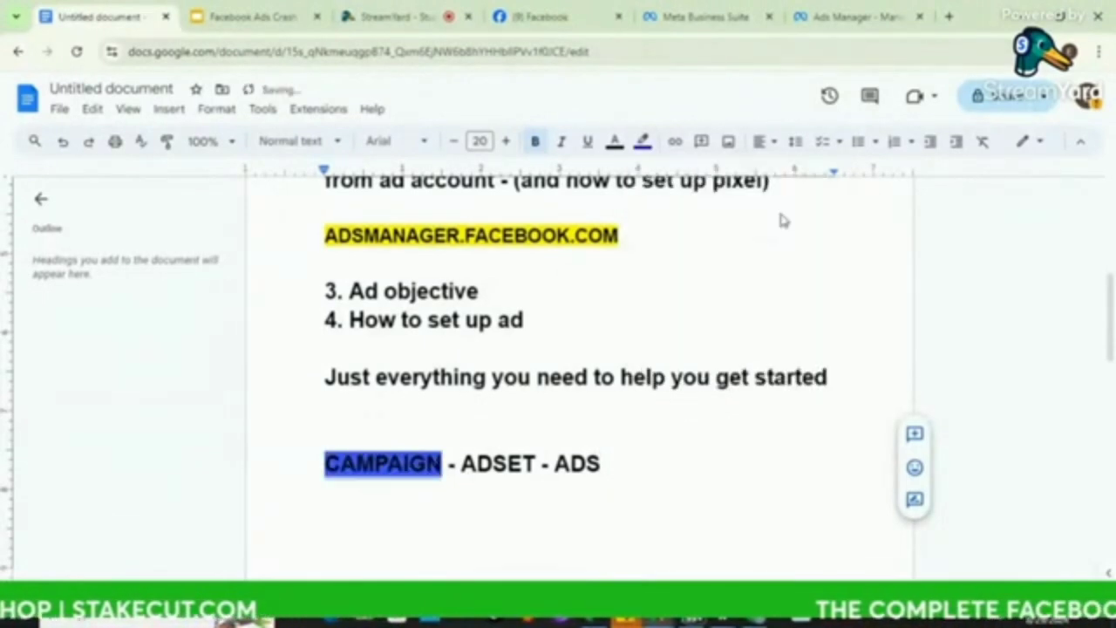
{"action": "left_click", "coordinate": [644, 144]}
{"action": "left_click", "coordinate": [701, 218]}
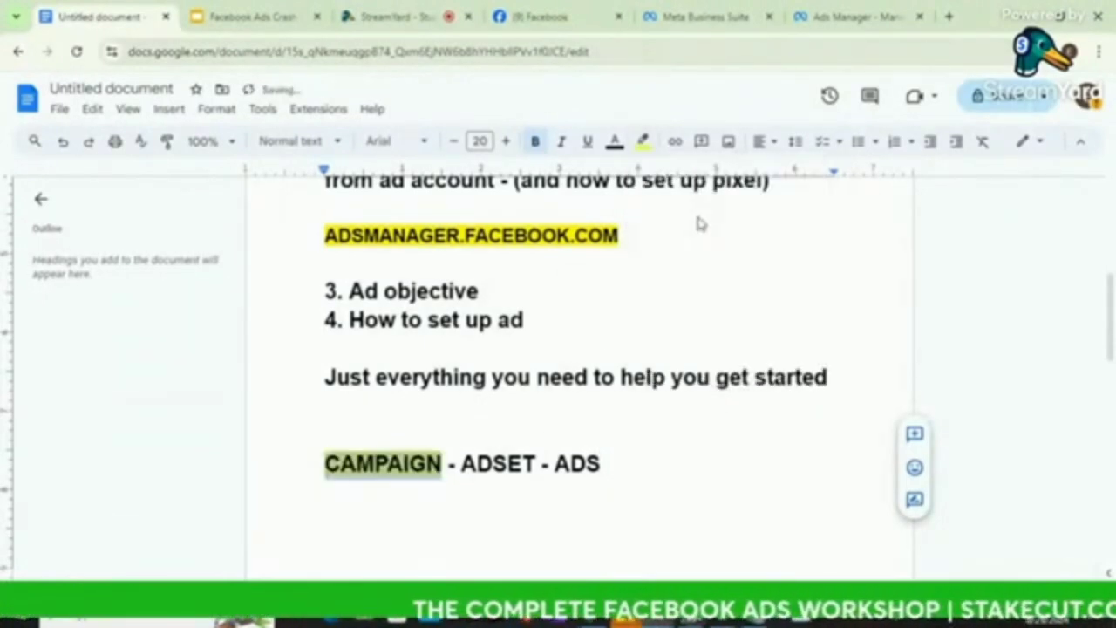
{"action": "left_click", "coordinate": [438, 439]}
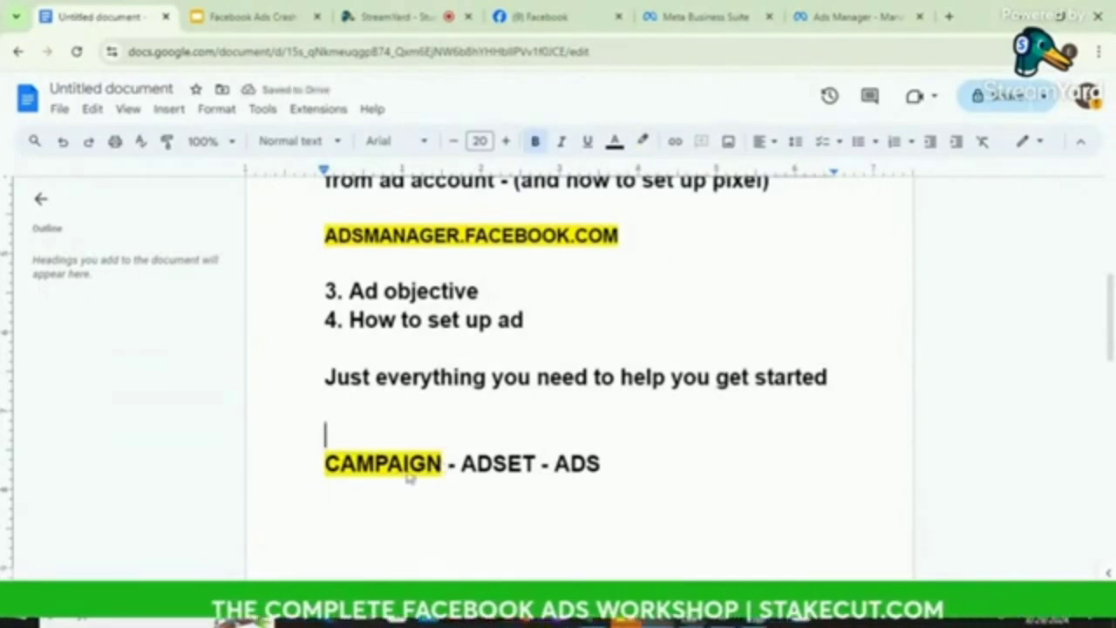
Remove the yellow highlight from the word CAMPAIGN in the structure line.
{"action": "left_click", "coordinate": [377, 479]}
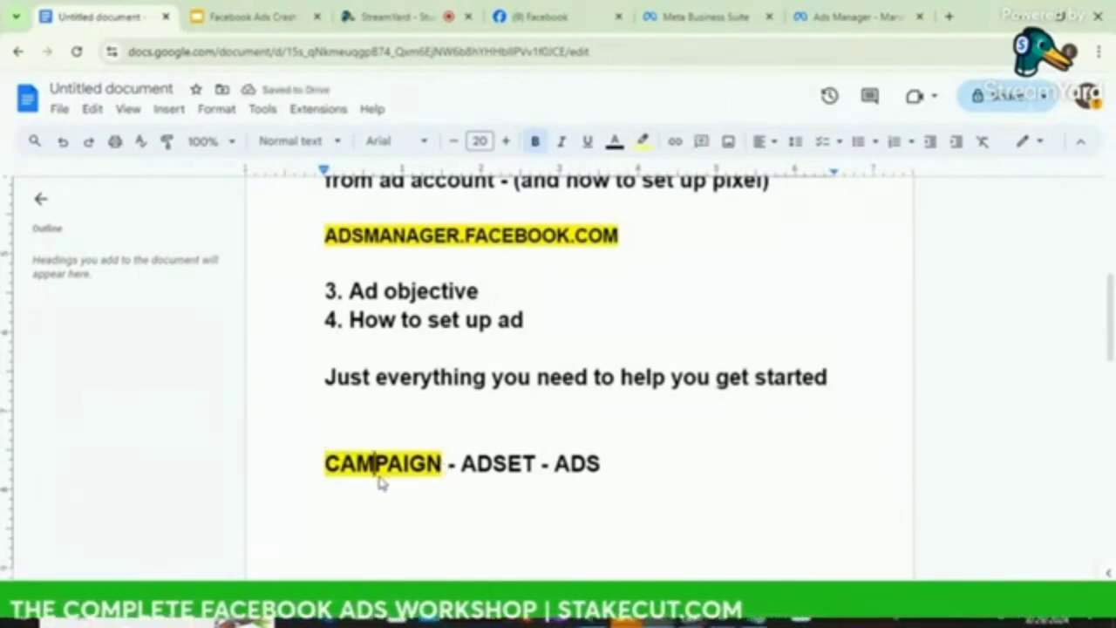
{"action": "left_click", "coordinate": [444, 468]}
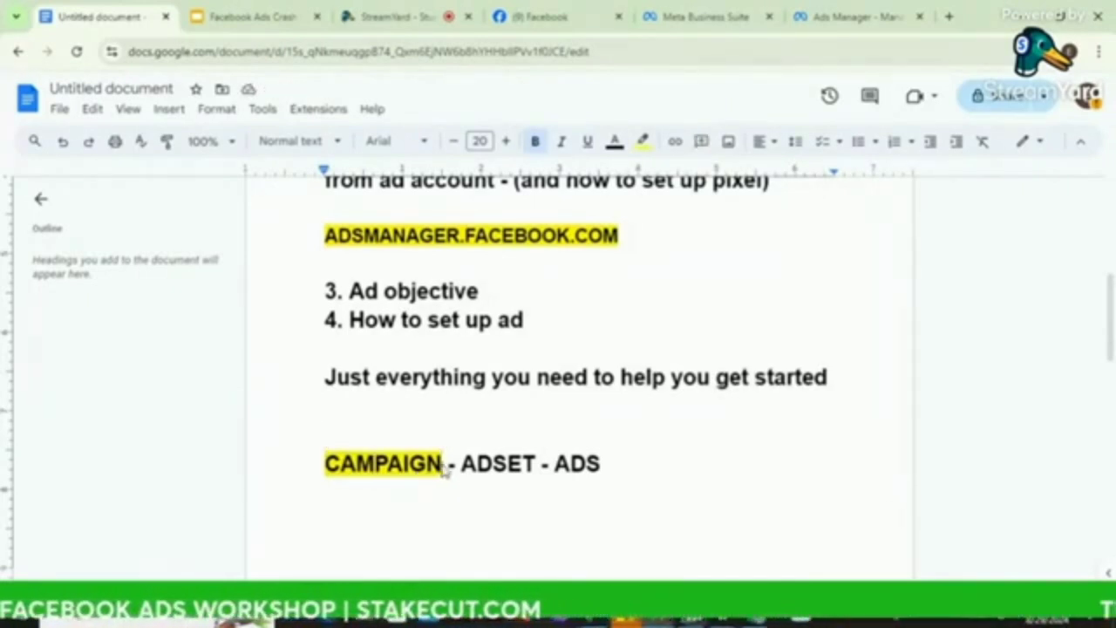
{"action": "key", "text": "BackSpace"}
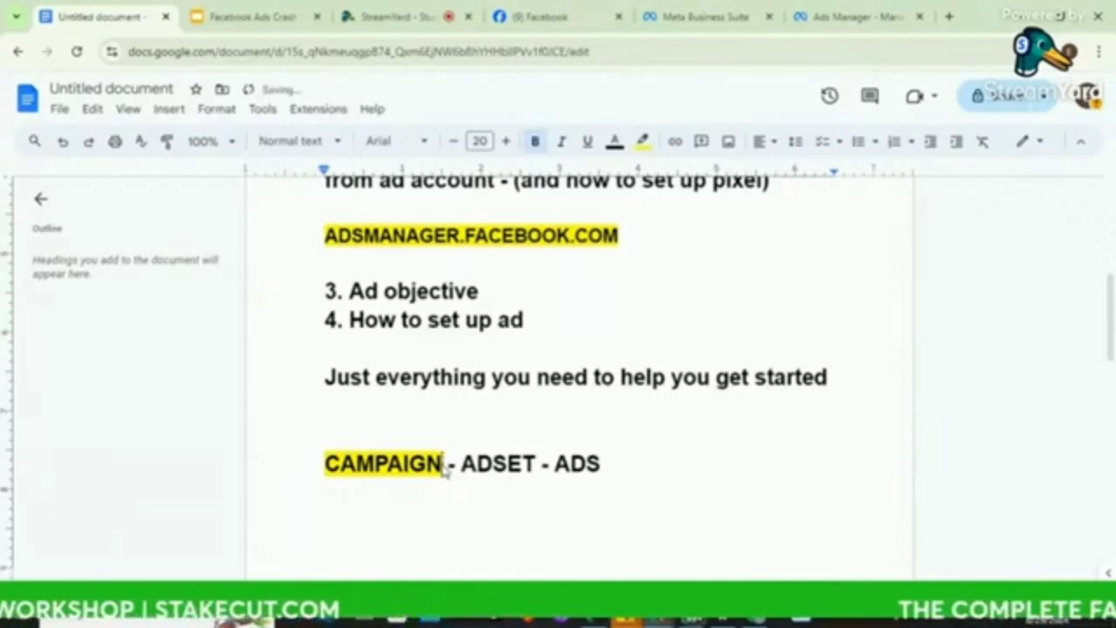
{"action": "double_click", "coordinate": [444, 466]}
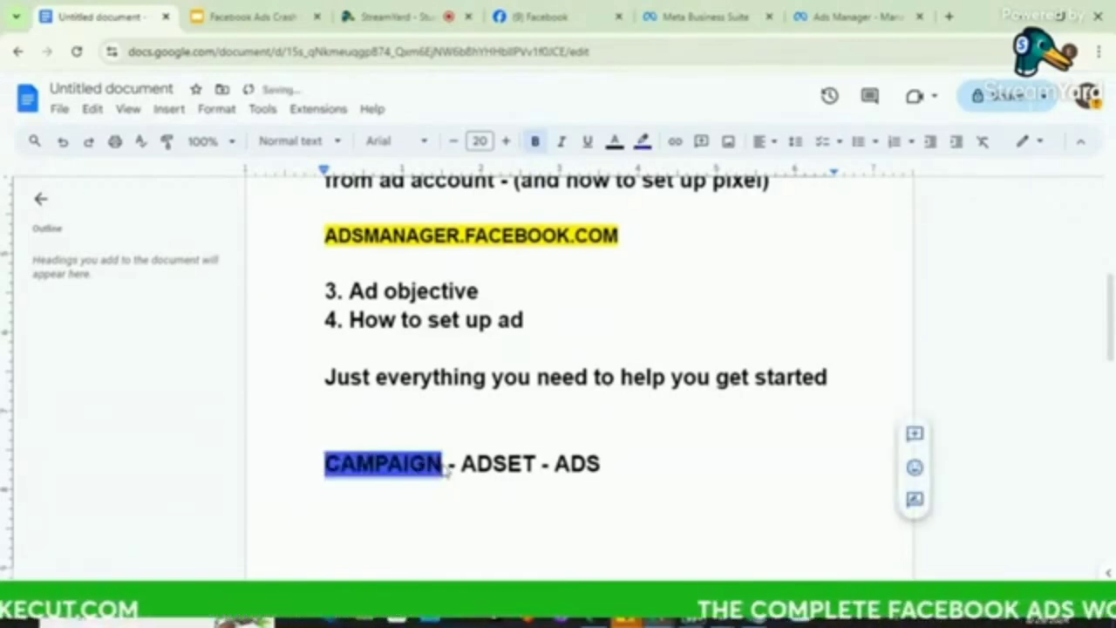
{"action": "key", "text": "ctrl+z"}
{"action": "left_click", "coordinate": [445, 468]}
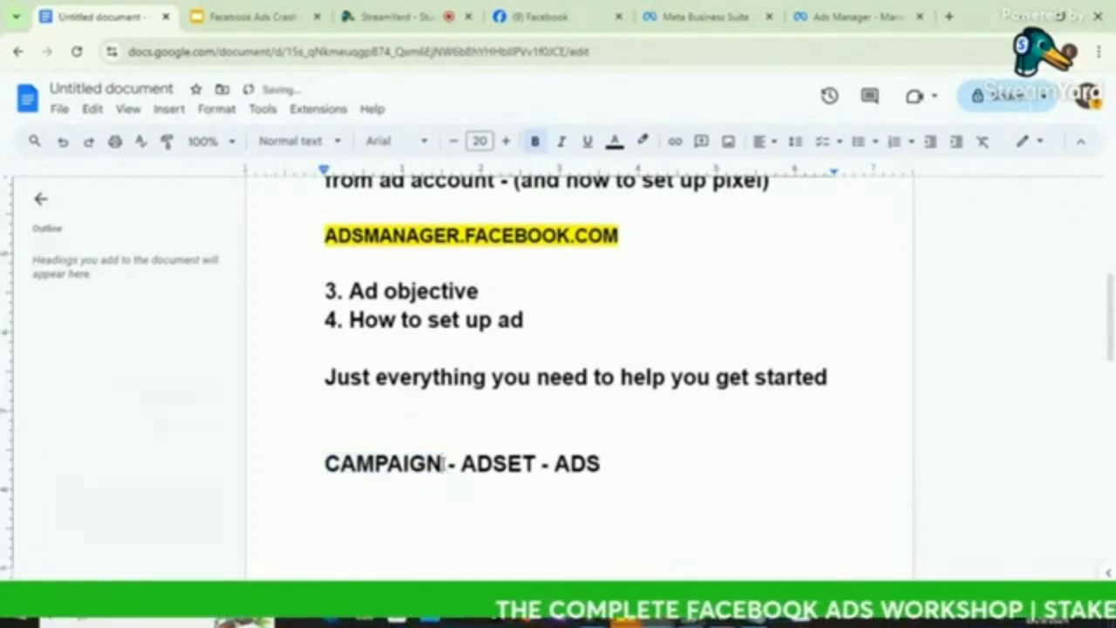
Add "(objective)" directly after CAMPAIGN in the structure line.
{"action": "type", "text": "("}
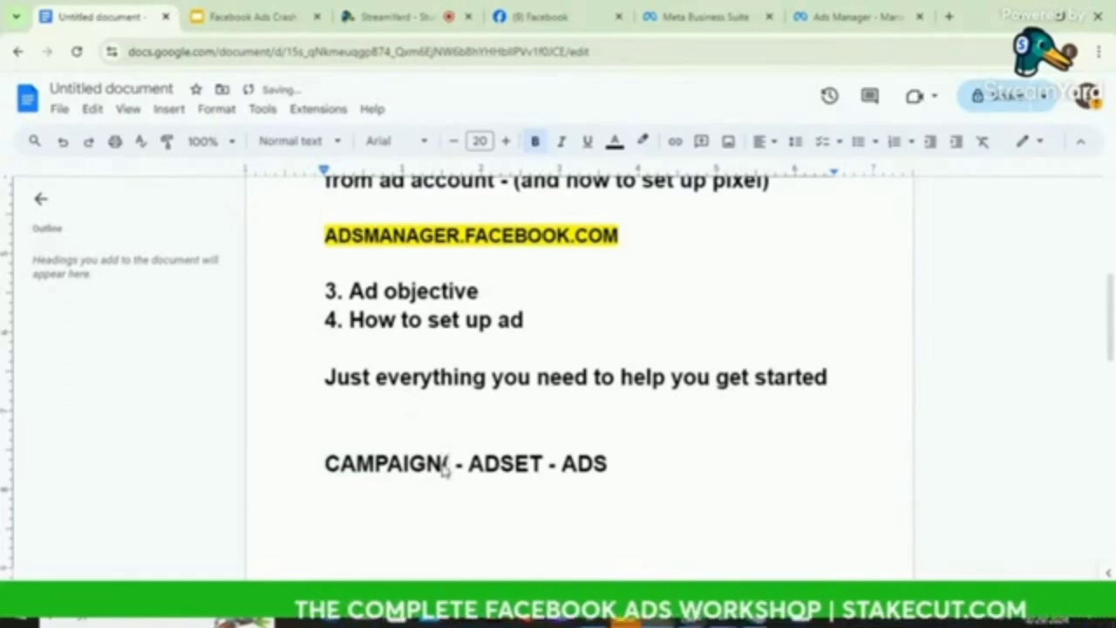
{"action": "type", "text": "ob"}
{"action": "type", "text": "jective"}
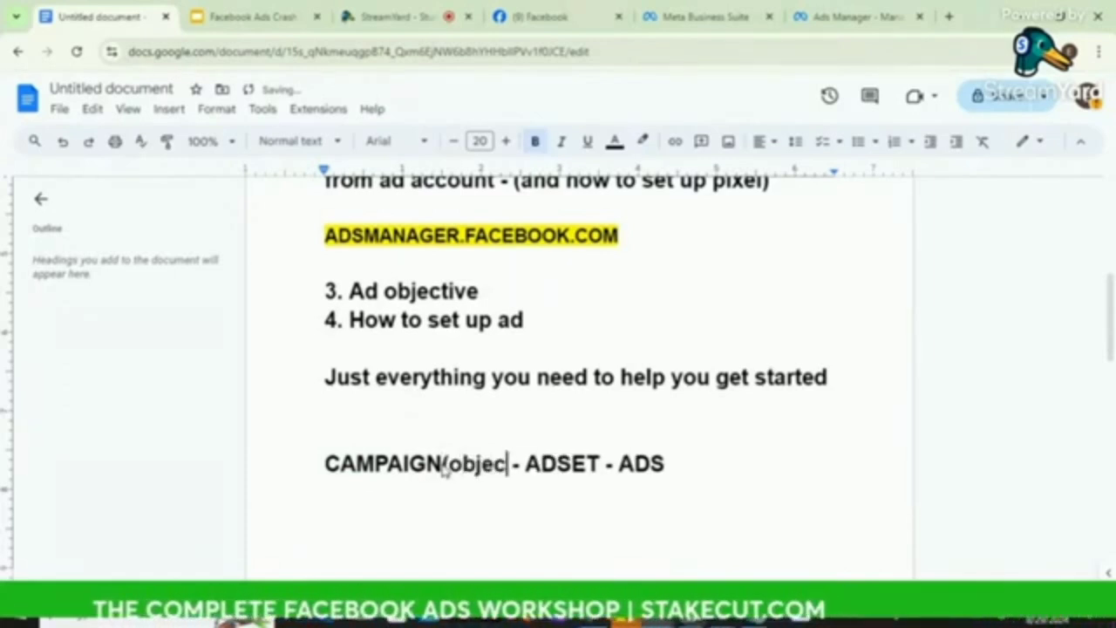
{"action": "type", "text": ")"}
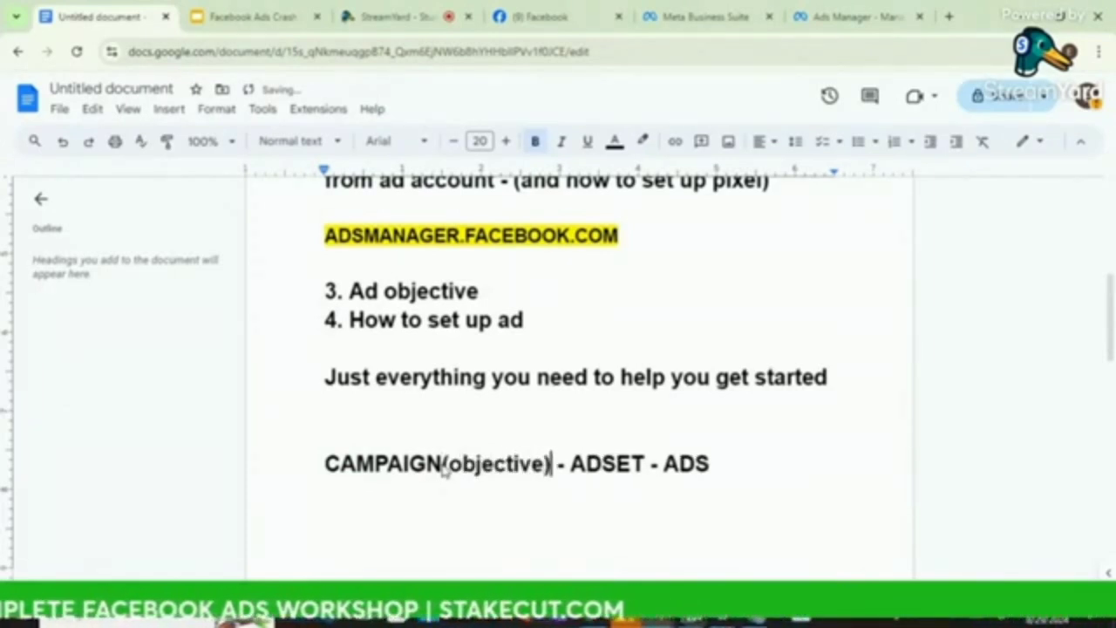
Add "(targeting)" directly after ADSET in the structure line.
{"action": "left_click", "coordinate": [646, 462]}
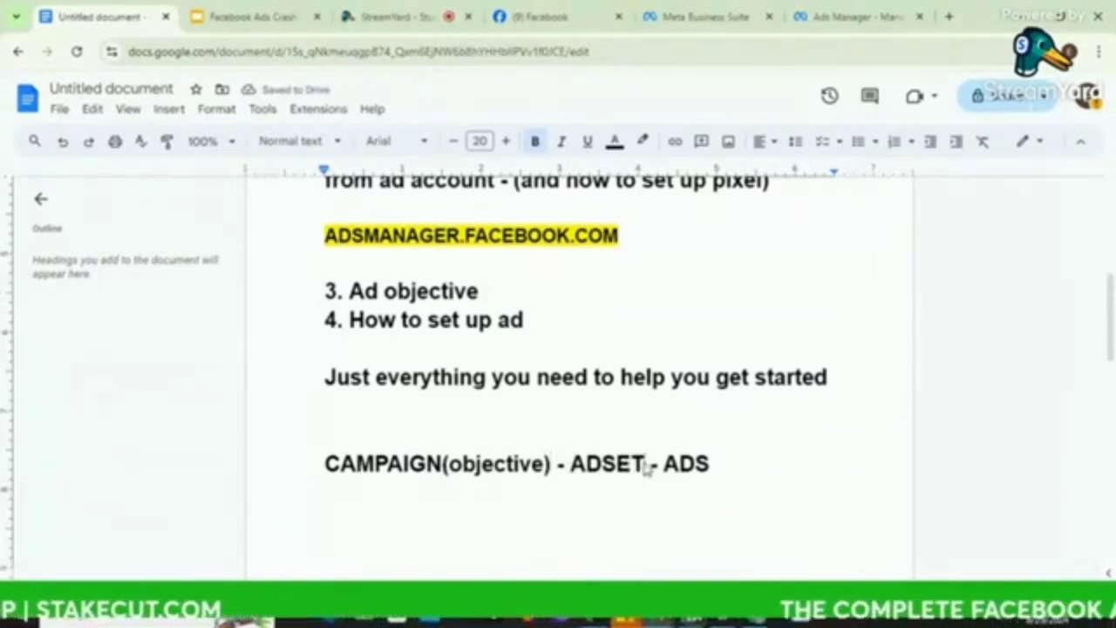
{"action": "type", "text": "("}
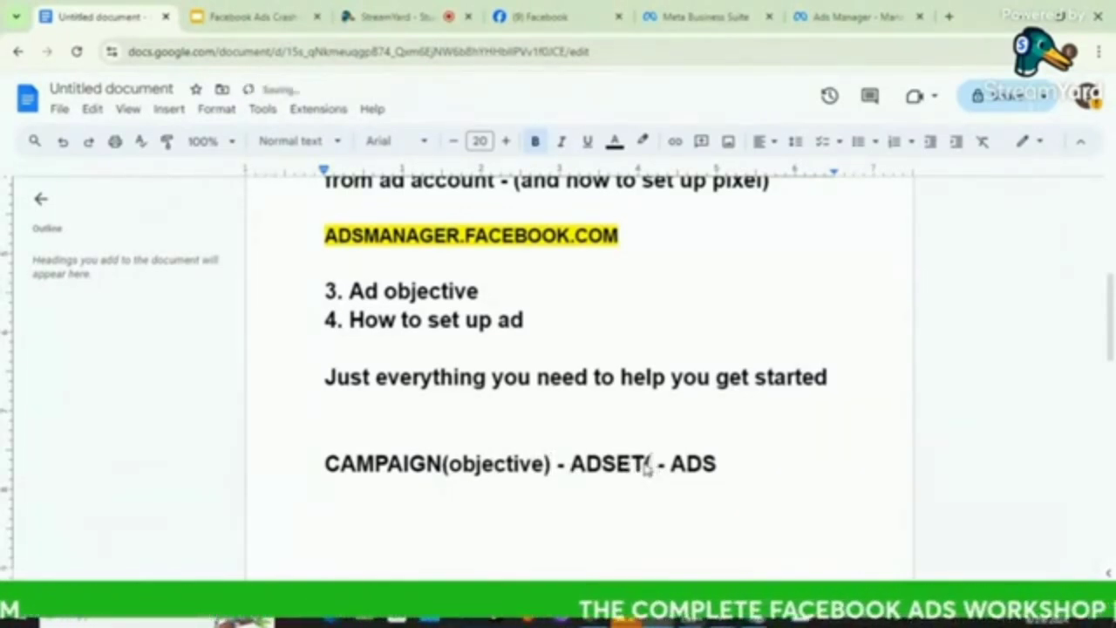
{"action": "type", "text": "tar"}
{"action": "type", "text": "getin"}
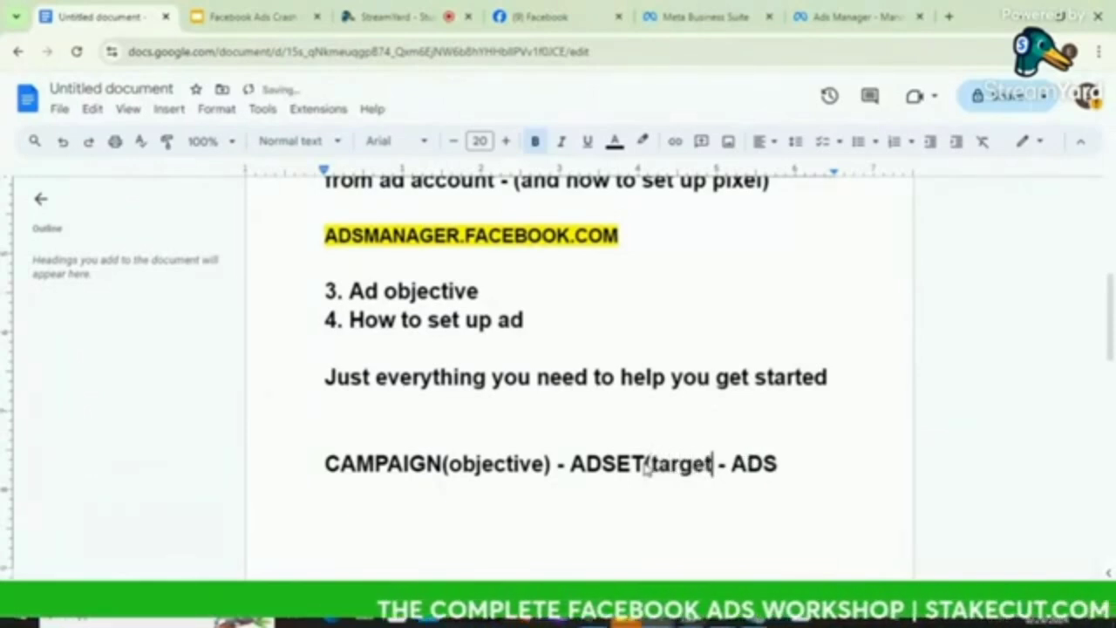
{"action": "type", "text": "g"}
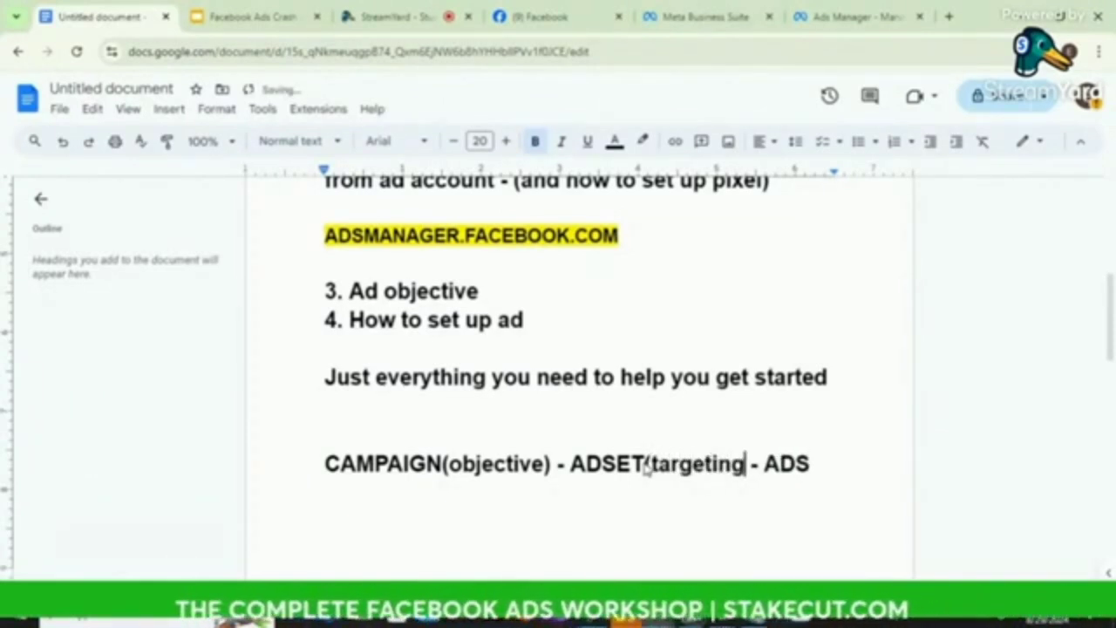
{"action": "type", "text": ")"}
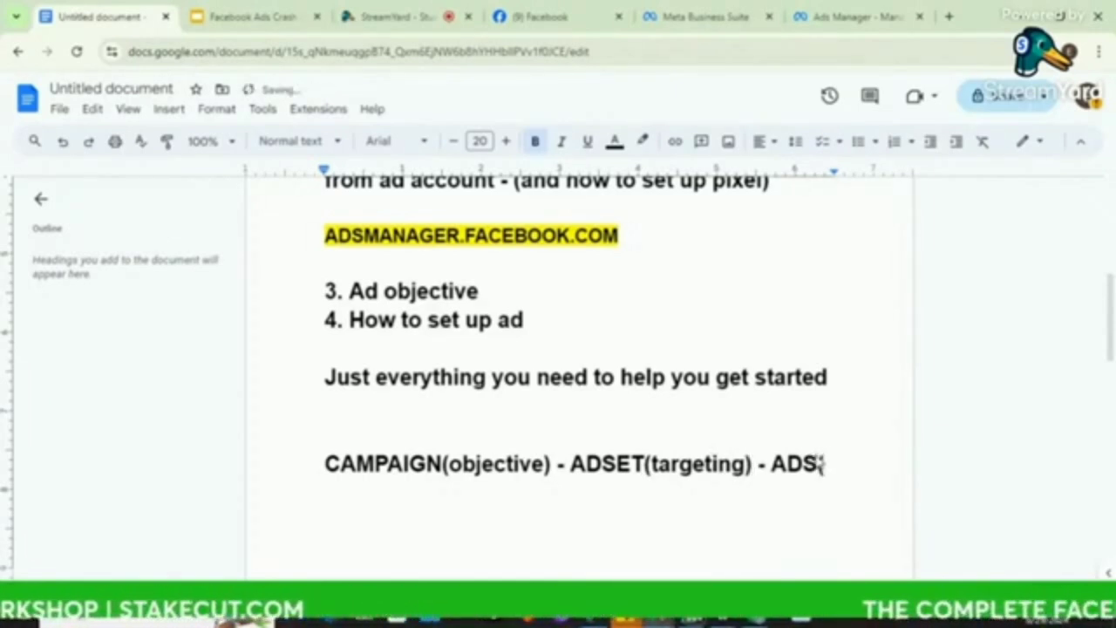
Append "(video/image and copy(write up" directly after ADS at the end of the structure line.
{"action": "type", "text": "(video"}
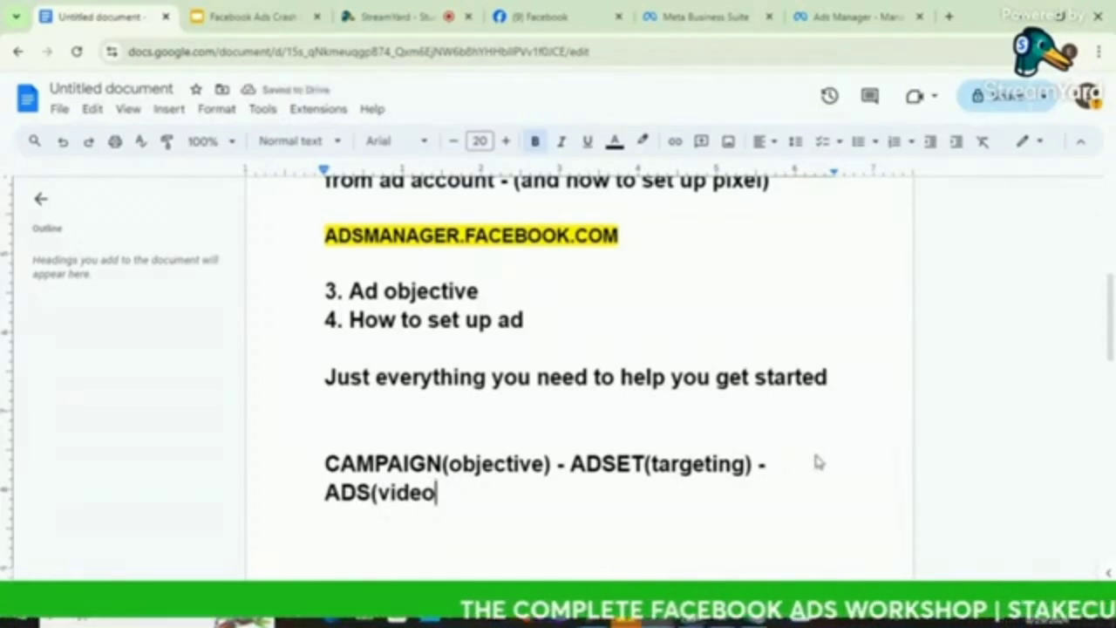
{"action": "type", "text": "/imag"}
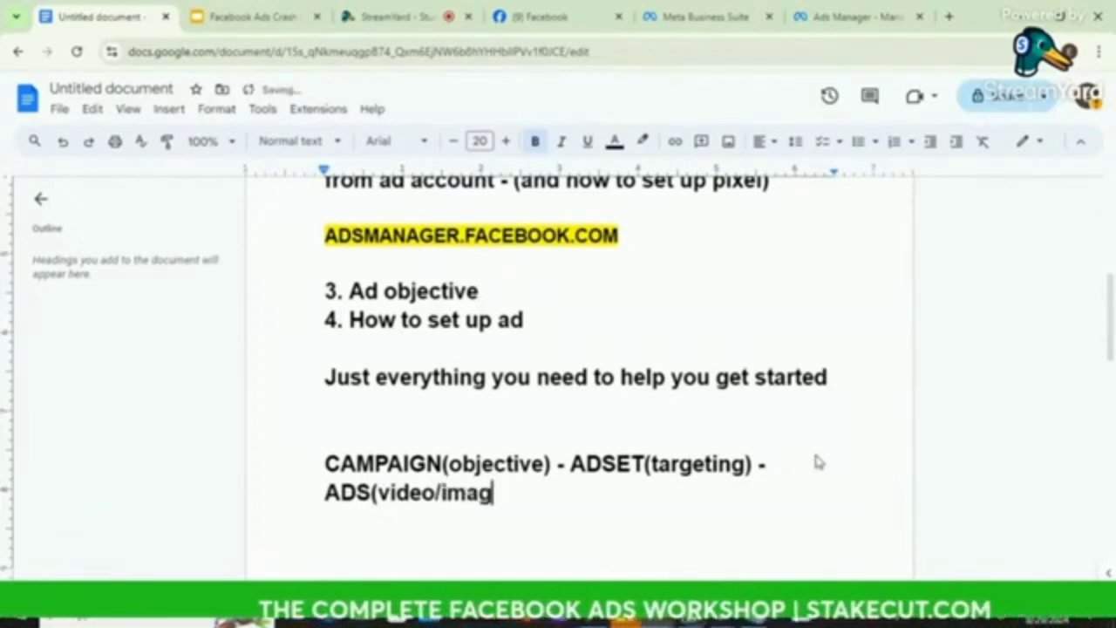
{"action": "type", "text": "e and copy"}
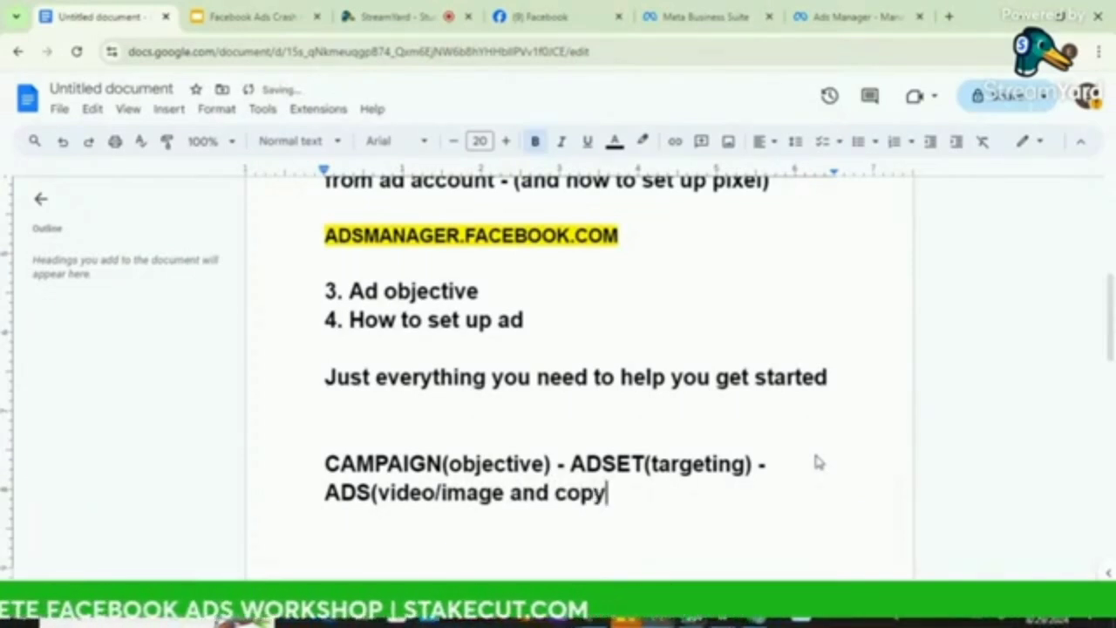
{"action": "type", "text": "("}
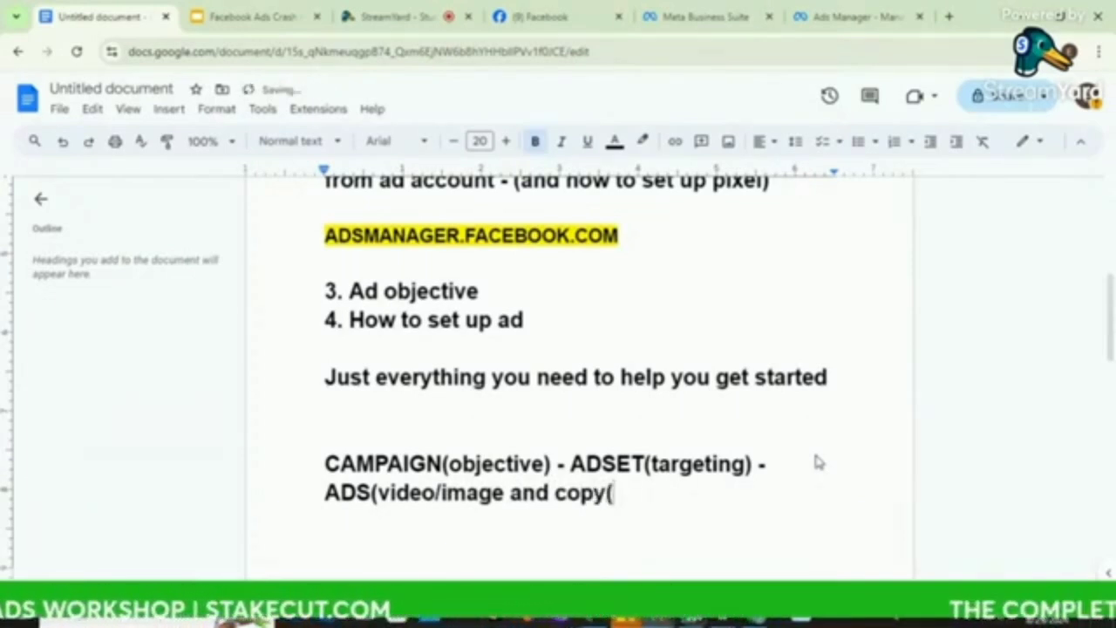
{"action": "type", "text": "write "}
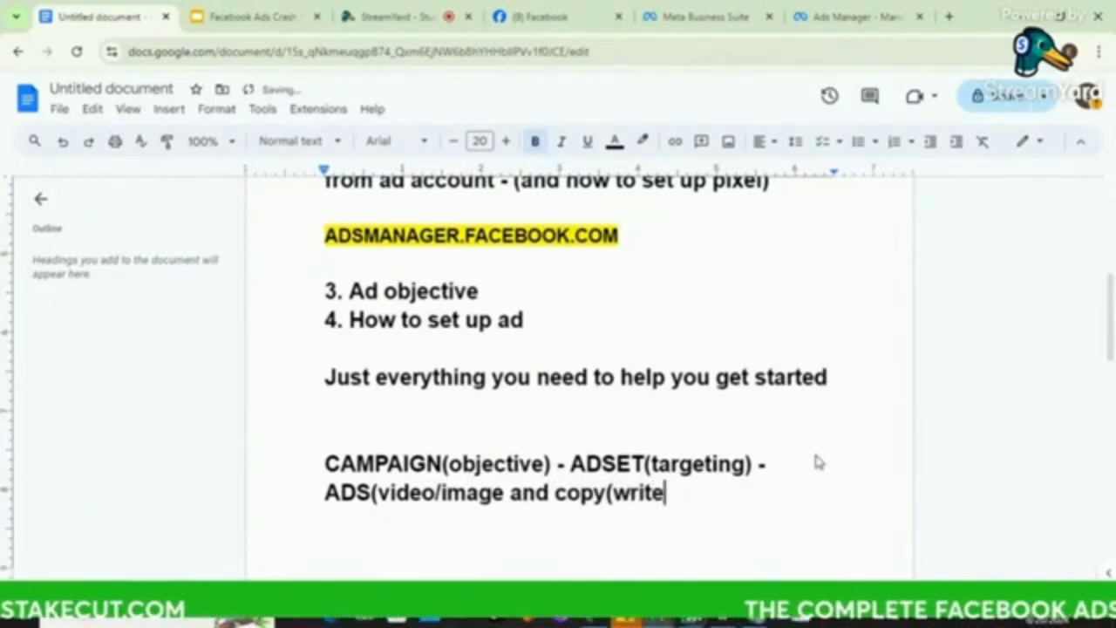
{"action": "type", "text": "up"}
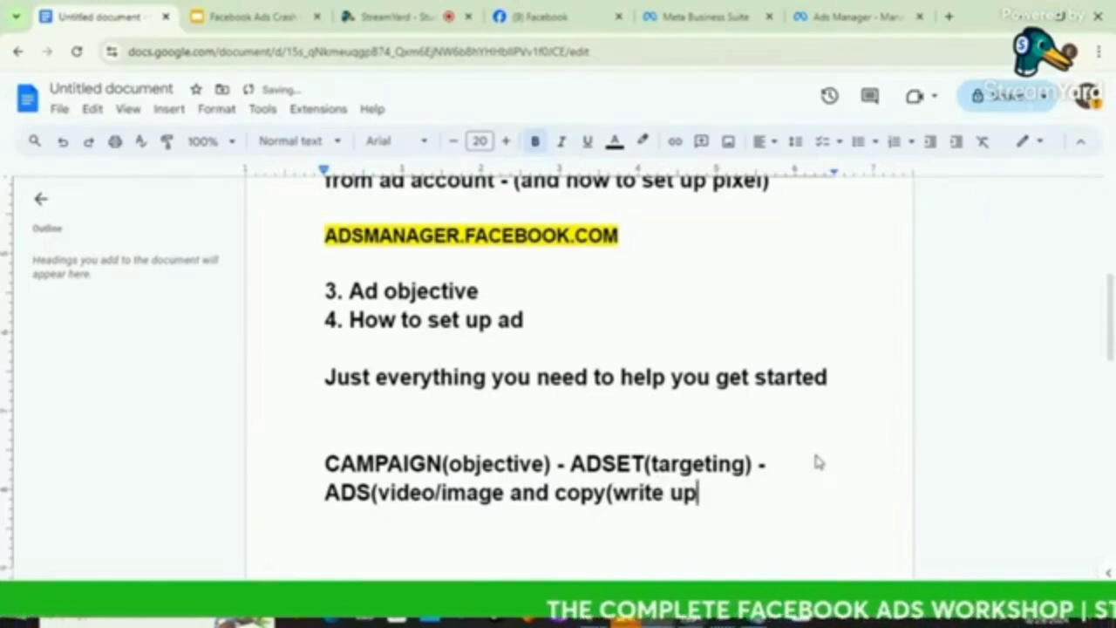
Insert "persuasive" before "write up" in the ADS note and end the note with a closing parenthesis.
{"action": "left_click", "coordinate": [625, 497]}
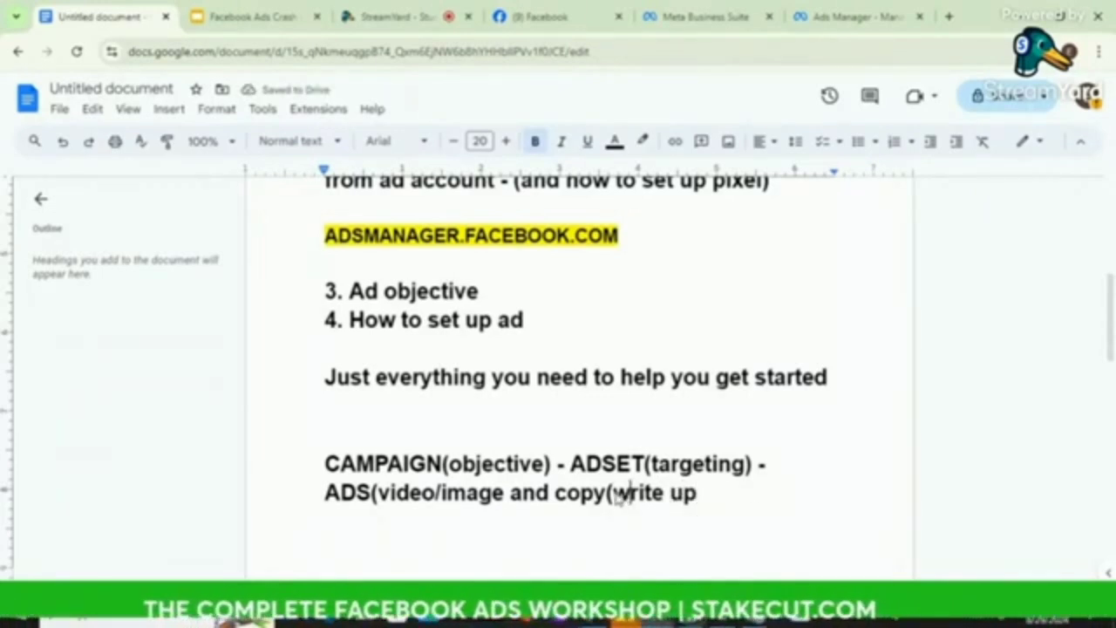
{"action": "left_click", "coordinate": [616, 496]}
{"action": "type", "text": "persuat"}
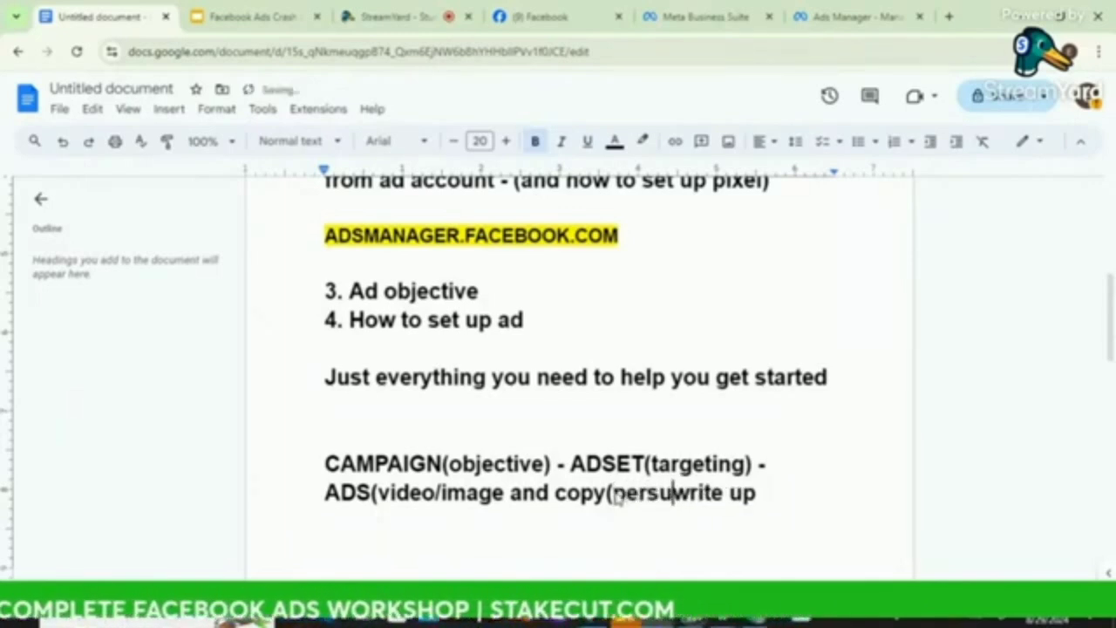
{"action": "key", "text": "BackSpace"}
{"action": "type", "text": "sive "}
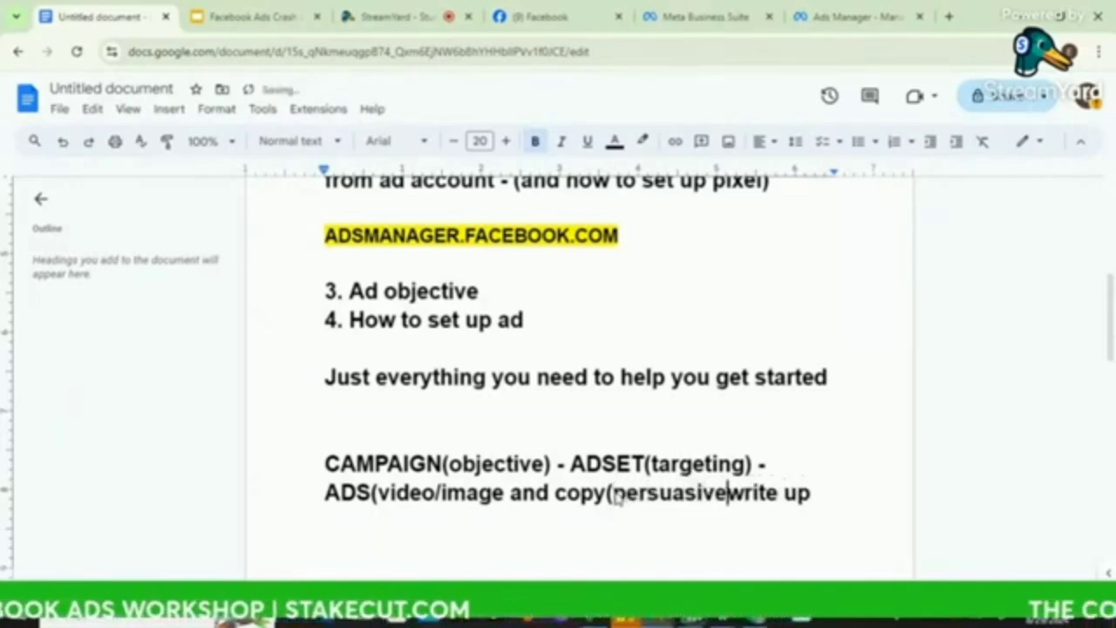
{"action": "type", "text": ")"}
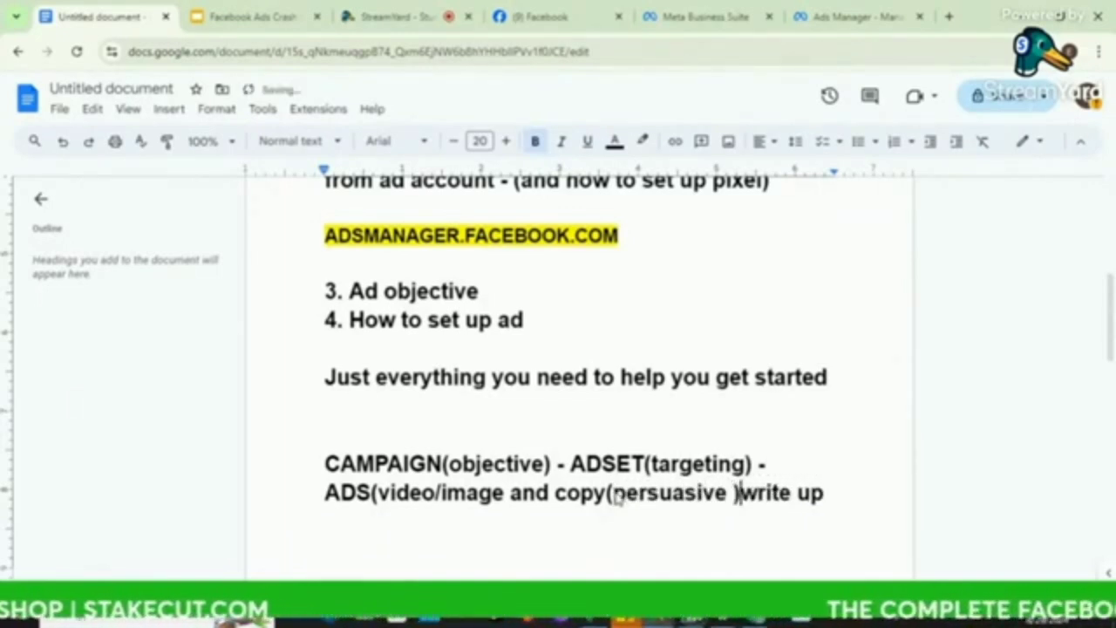
{"action": "key", "text": "BackSpace"}
{"action": "type", "text": ")"}
{"action": "key", "text": "BackSpace"}
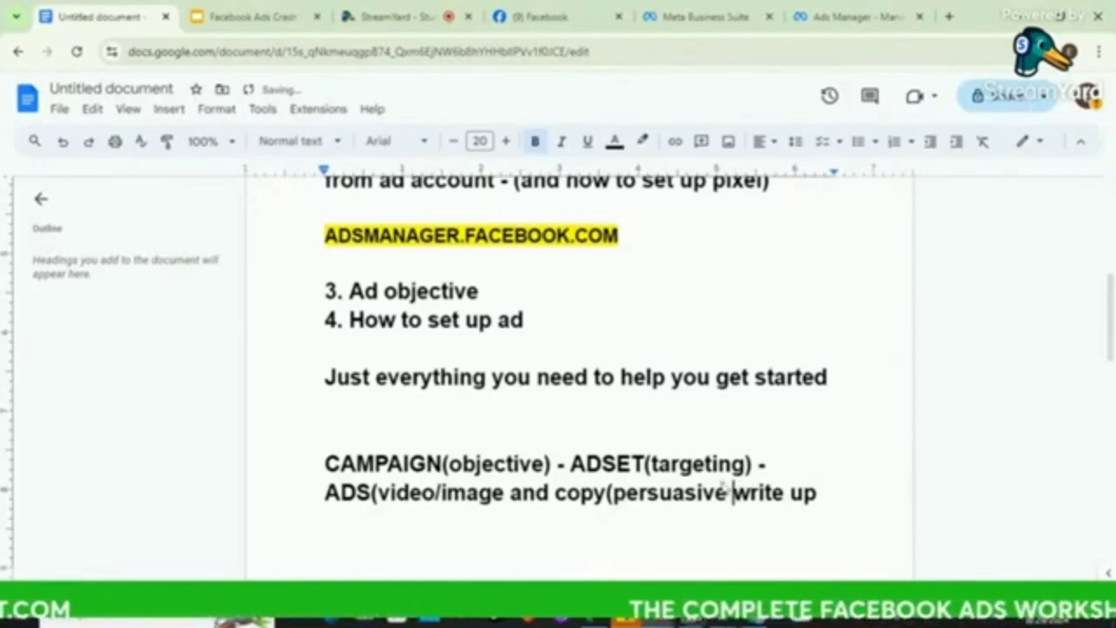
{"action": "left_click", "coordinate": [820, 505]}
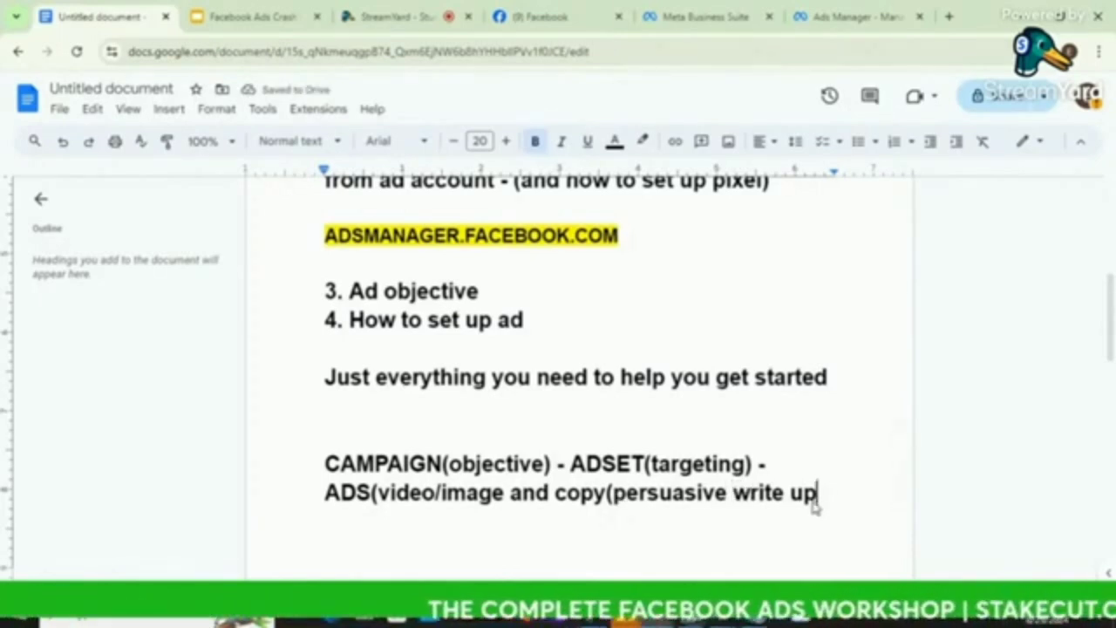
{"action": "type", "text": ")"}
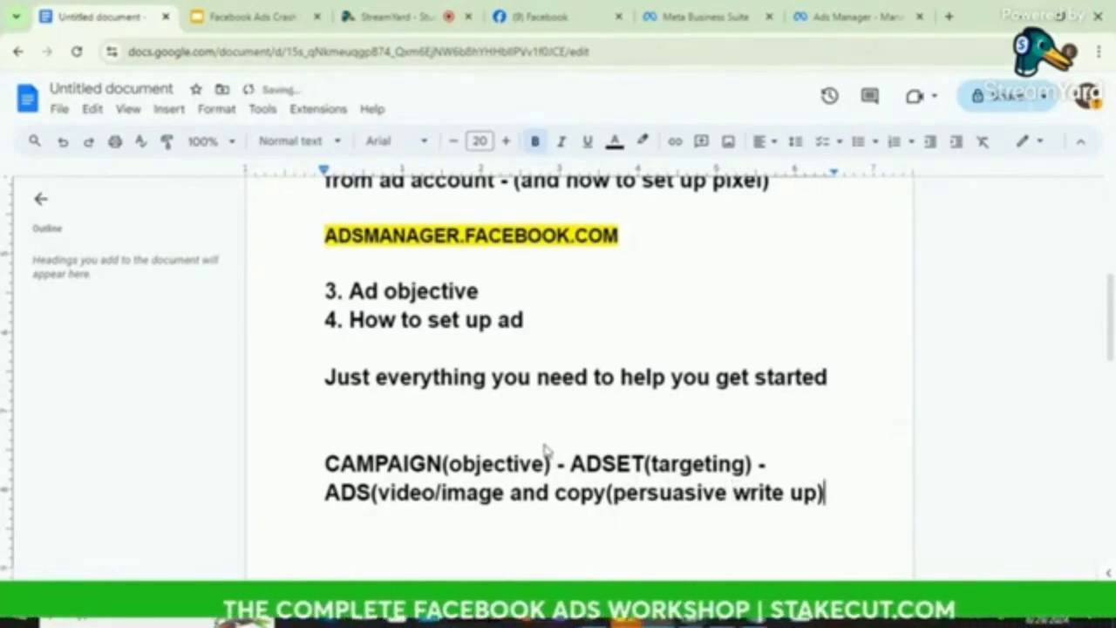
Split the structure line into separate CAMPAIGN, ADSET and ADS lines, with a blank line above ADSET and a page break before ADS.
{"action": "left_click", "coordinate": [571, 465]}
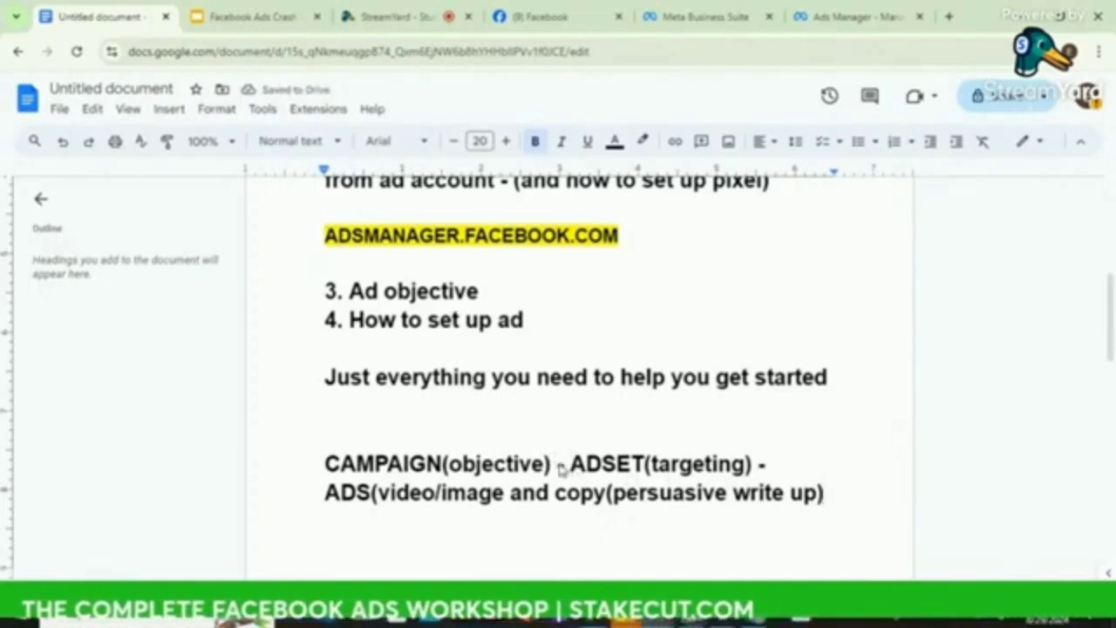
{"action": "left_click", "coordinate": [559, 465]}
{"action": "key", "text": "Return"}
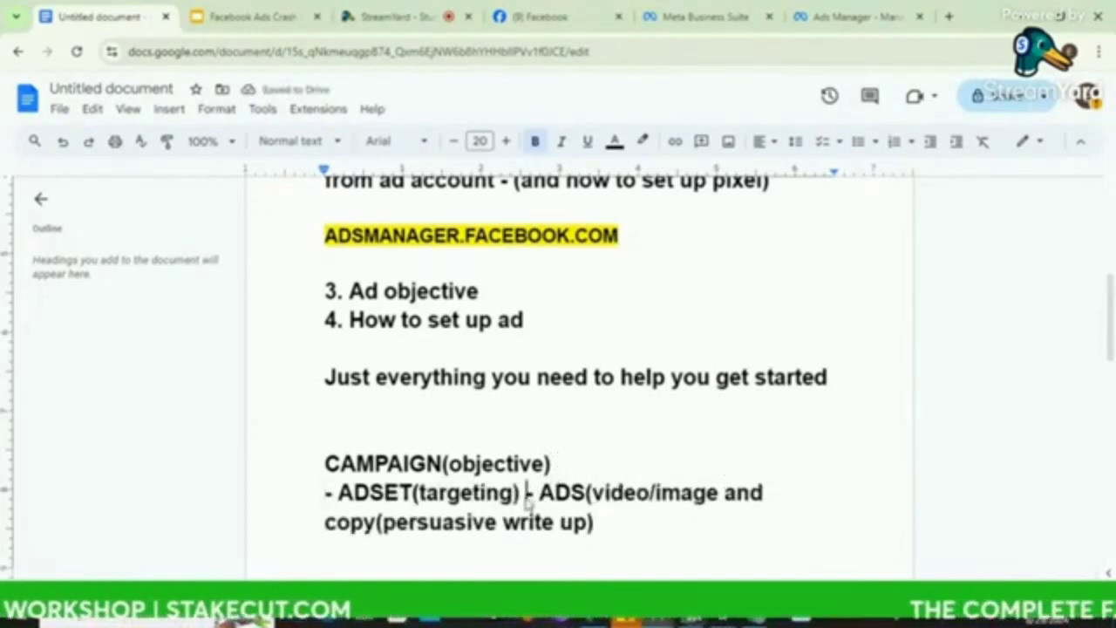
{"action": "key", "text": "Return"}
{"action": "key", "text": "ctrl+Return"}
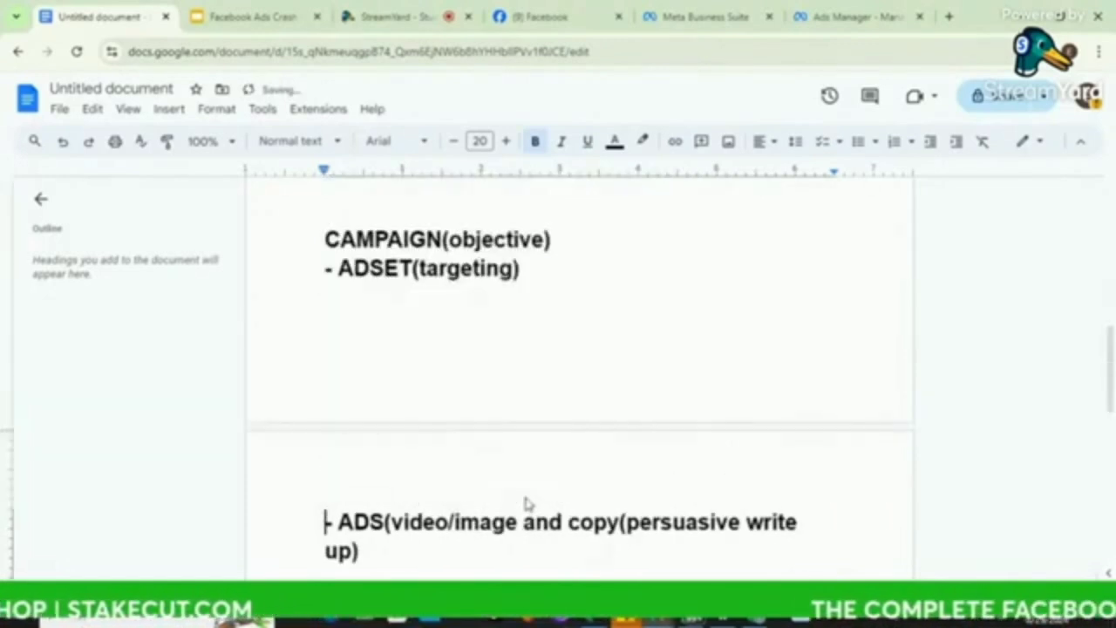
{"action": "left_click", "coordinate": [329, 270]}
{"action": "key", "text": "Return"}
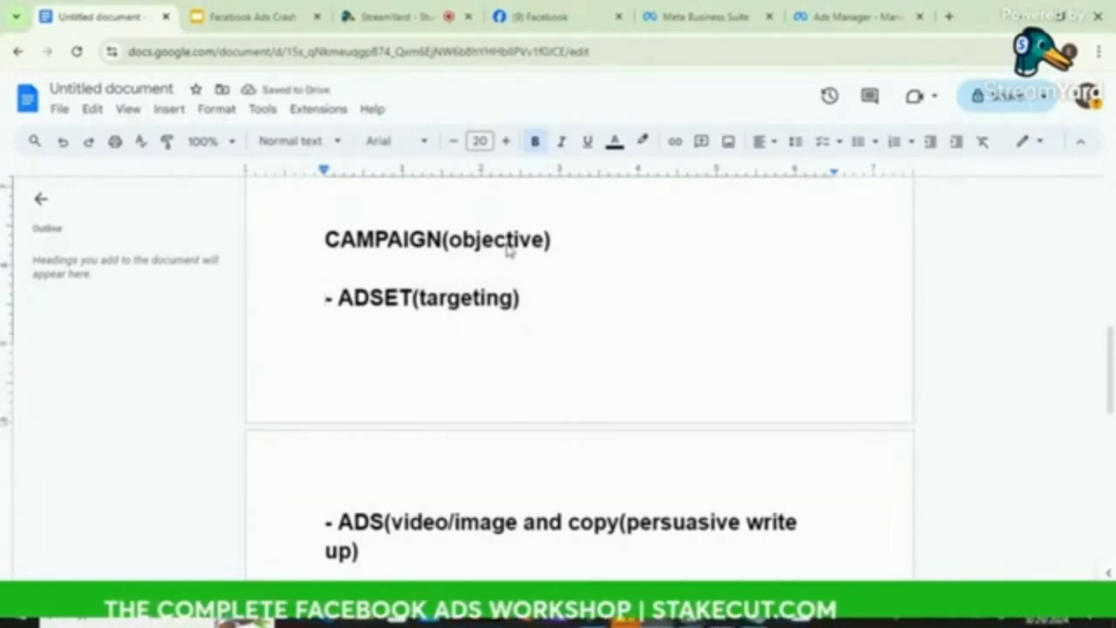
Delete the leading dashes and spaces before ADSET and ADS.
{"action": "left_click", "coordinate": [338, 299]}
{"action": "key", "text": "BackSpace"}
{"action": "key", "text": "BackSpace"}
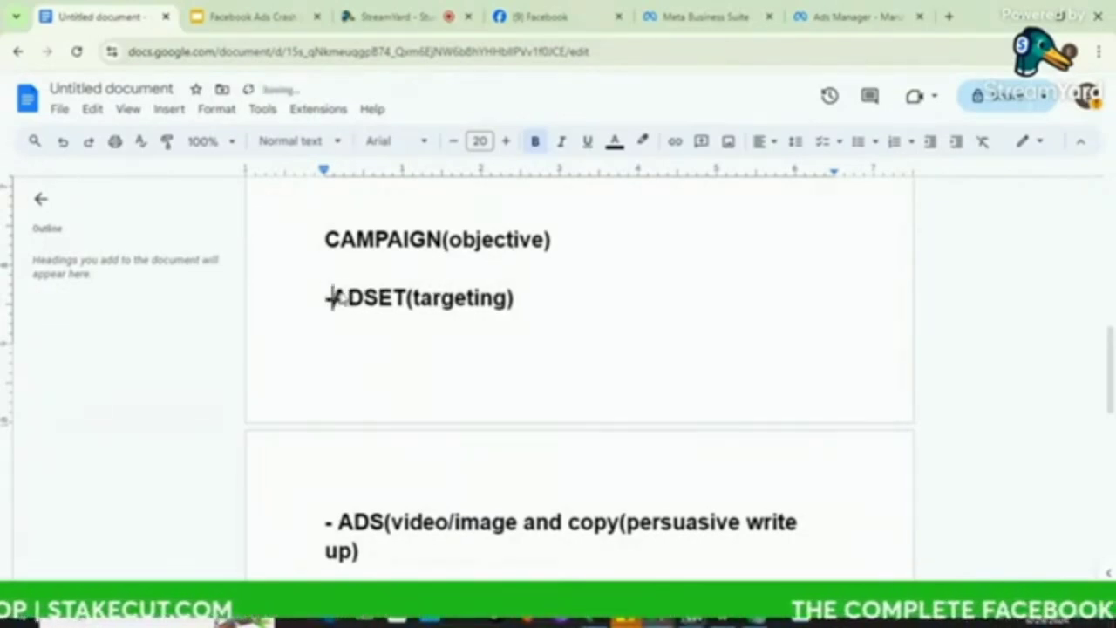
{"action": "left_click", "coordinate": [339, 521]}
{"action": "key", "text": "BackSpace"}
{"action": "key", "text": "BackSpace"}
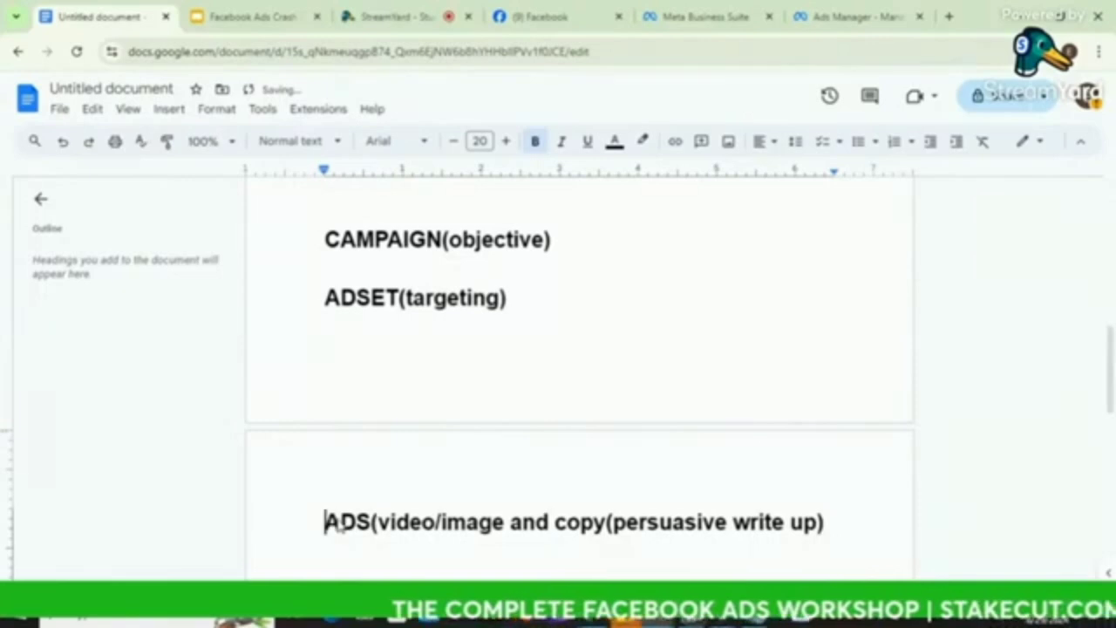
Add the line "(what you want to achieve with the ads)" below CAMPAIGN(objective), keeping a blank line above ADSET.
{"action": "left_click", "coordinate": [402, 273]}
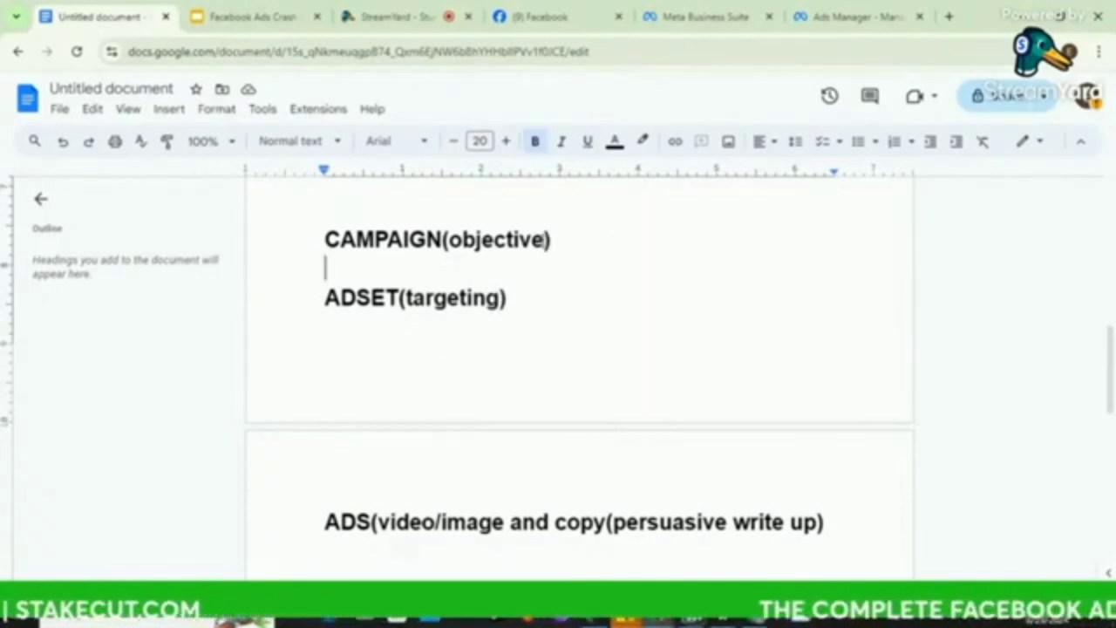
{"action": "type", "text": "("}
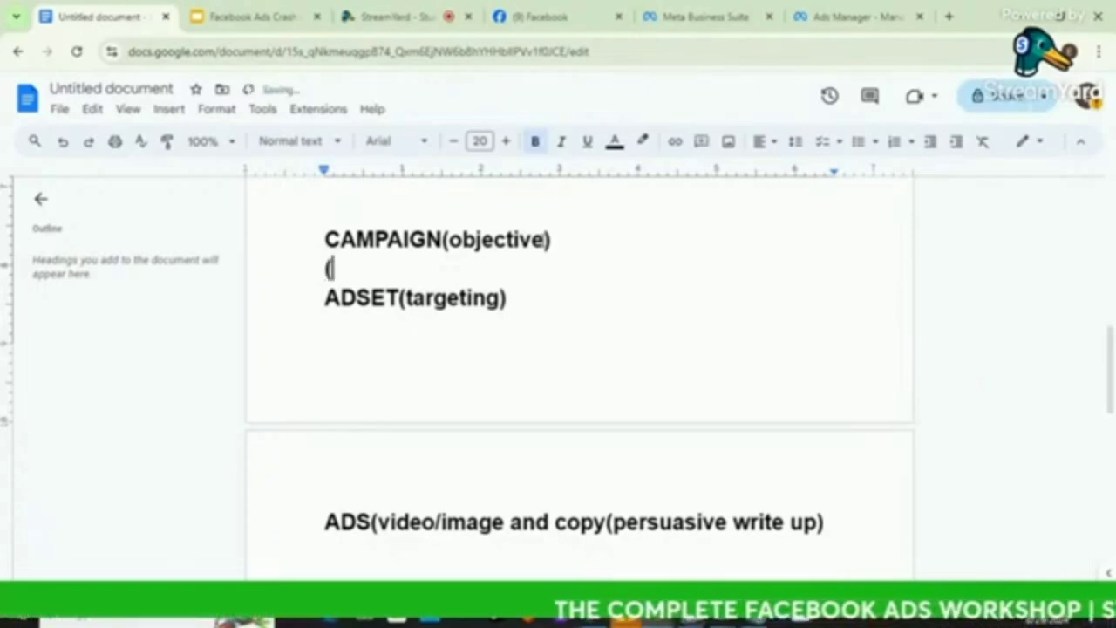
{"action": "type", "text": "goals"}
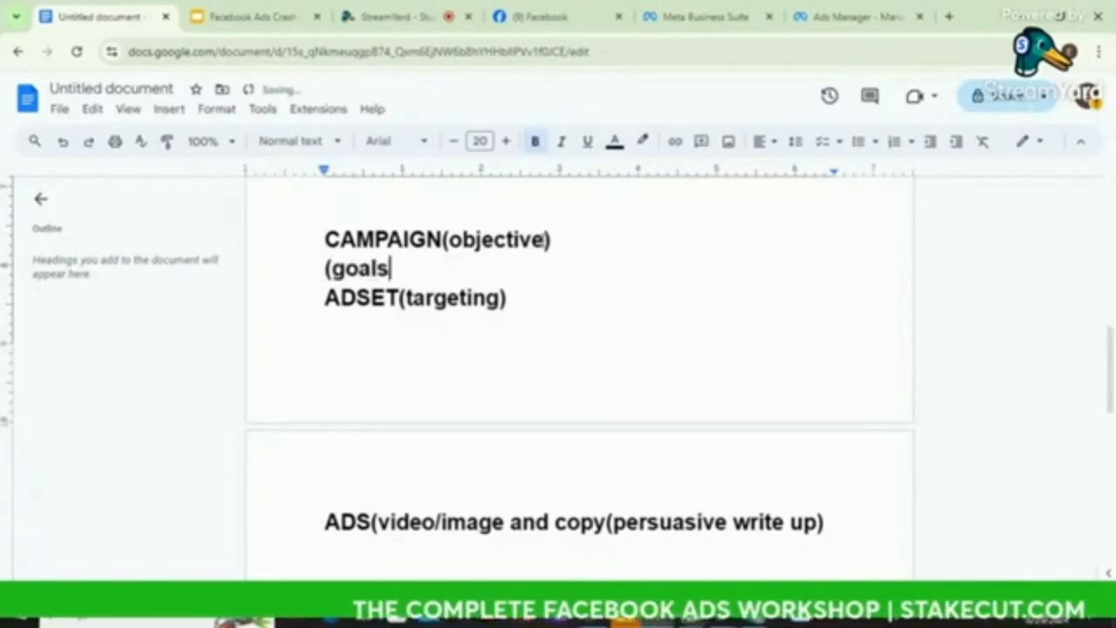
{"action": "key", "text": "BackSpace"}
{"action": "key", "text": "BackSpace"}
{"action": "key", "text": "BackSpace"}
{"action": "key", "text": "BackSpace"}
{"action": "key", "text": "BackSpace"}
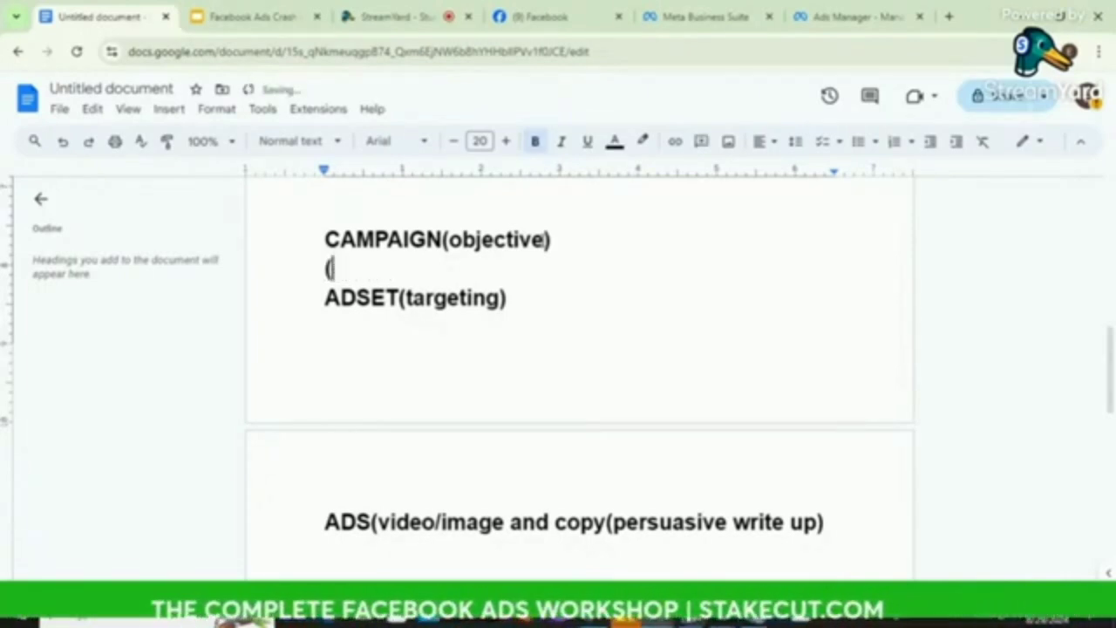
{"action": "type", "text": "what you w"}
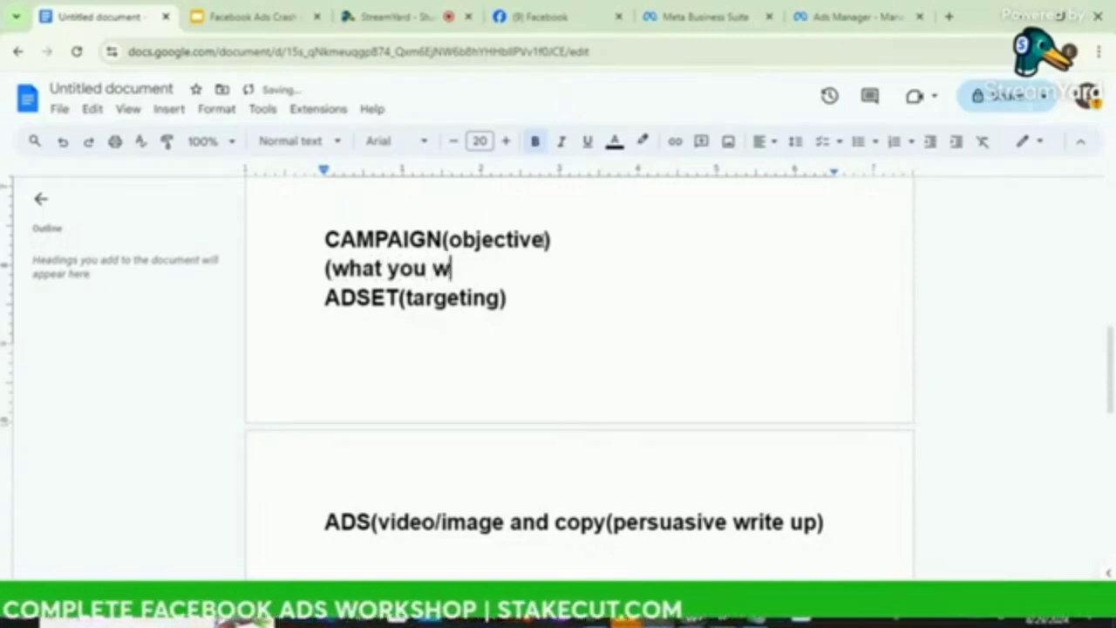
{"action": "type", "text": "ant to achi"}
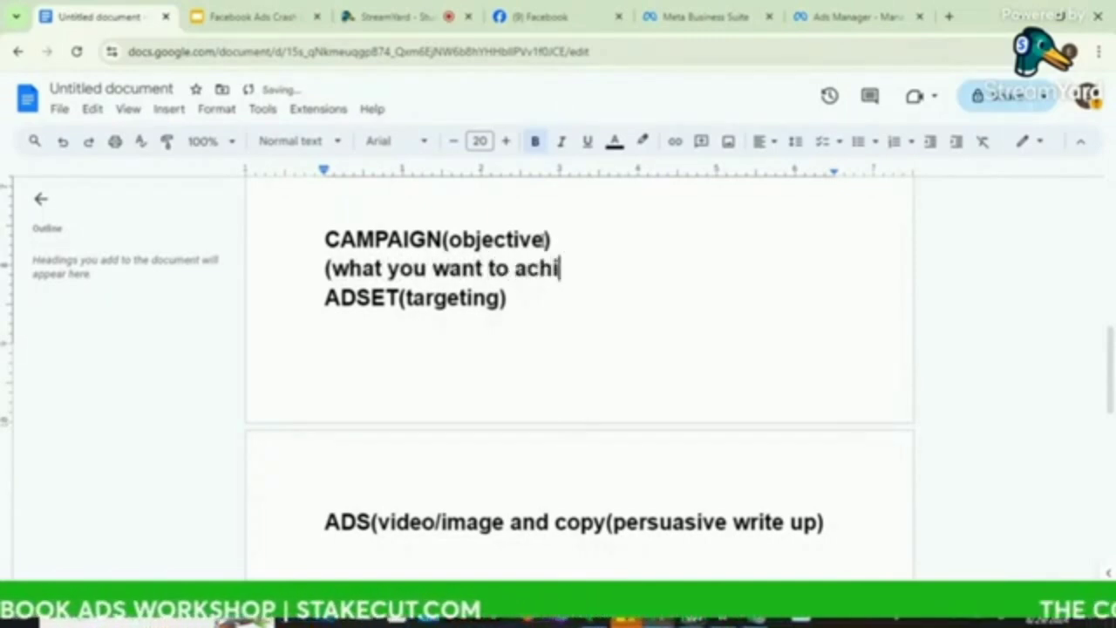
{"action": "type", "text": "eve with t"}
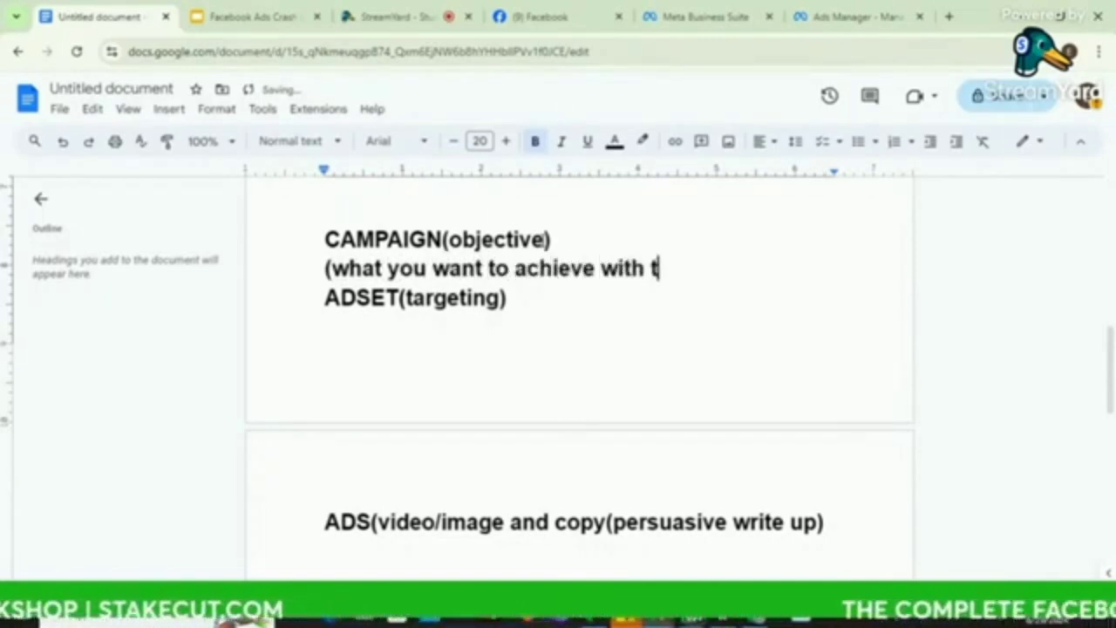
{"action": "type", "text": "he ads"}
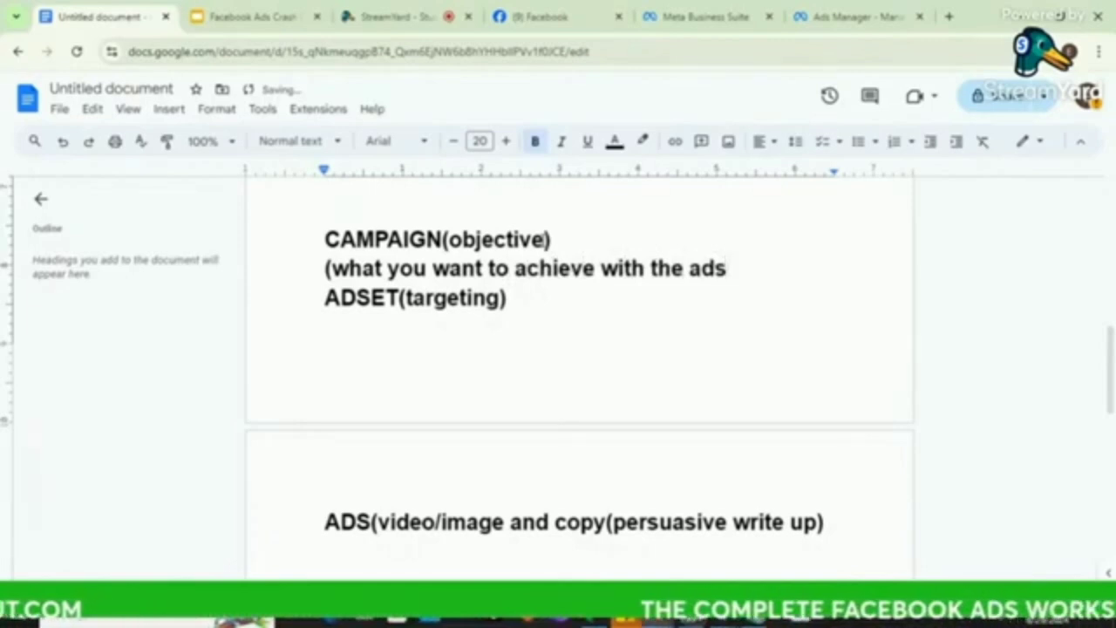
{"action": "type", "text": ")"}
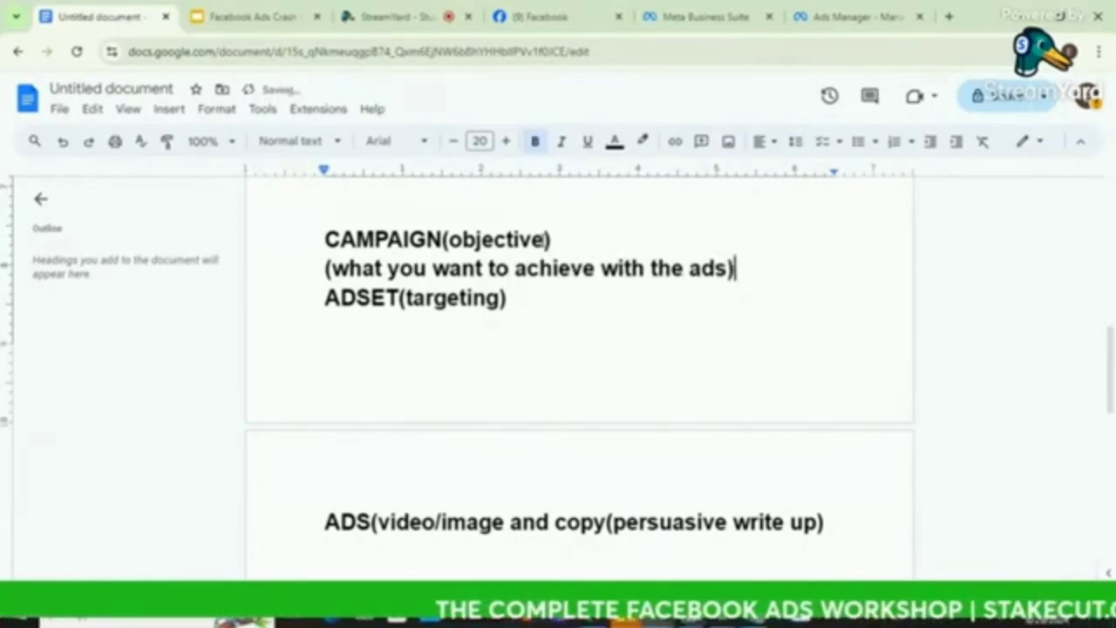
{"action": "key", "text": "Return"}
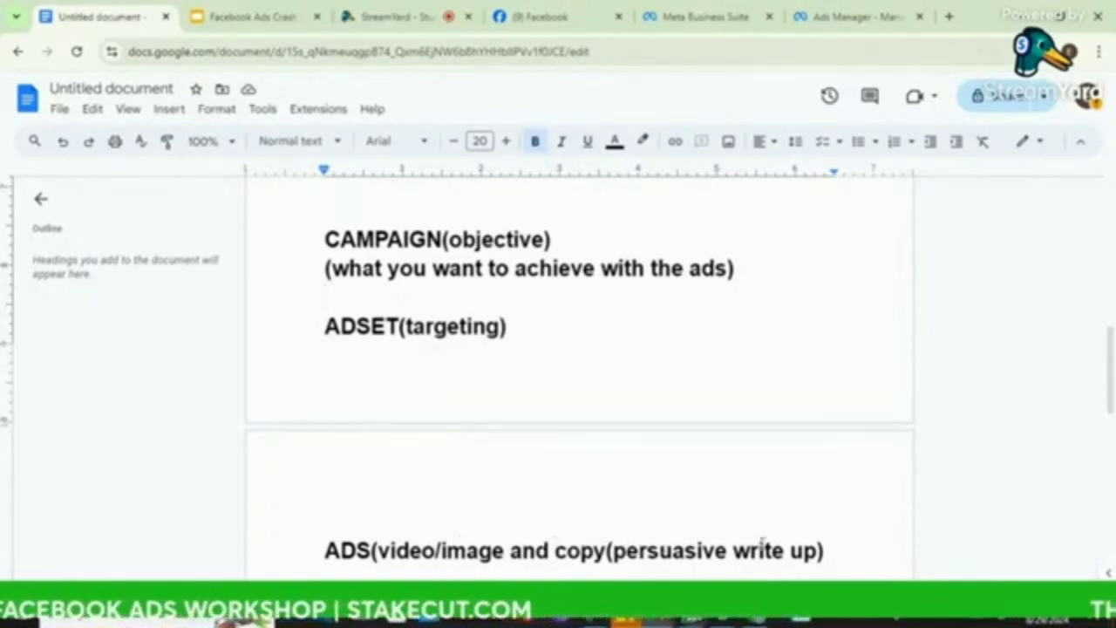
Insert ", website" after "video/image" in the ADS line.
{"action": "left_click", "coordinate": [829, 550]}
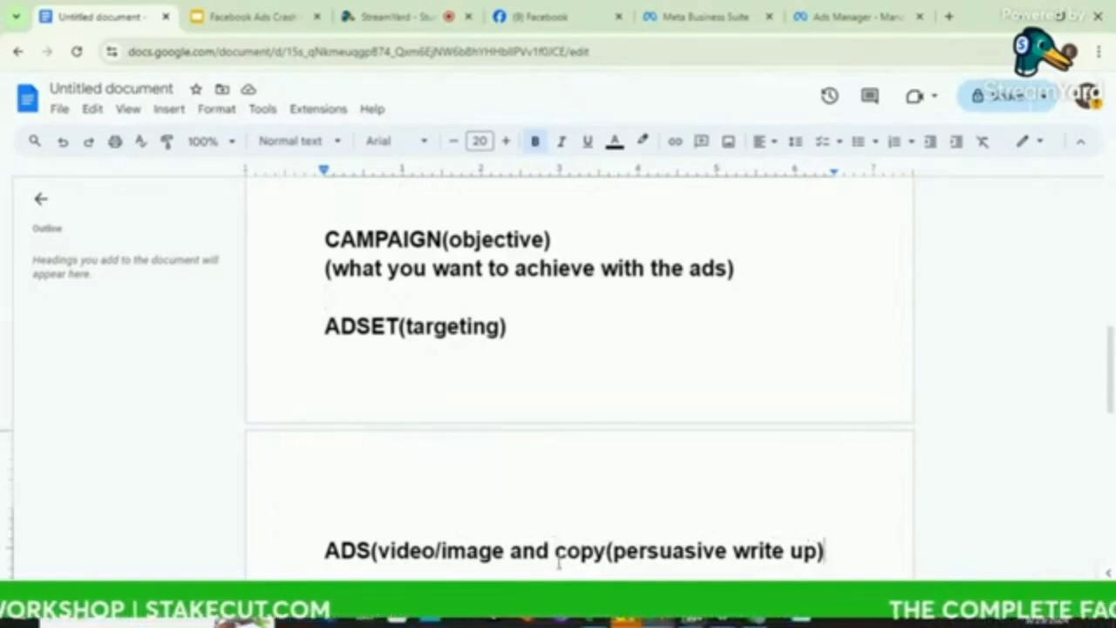
{"action": "left_click", "coordinate": [504, 550]}
{"action": "type", "text": ", "}
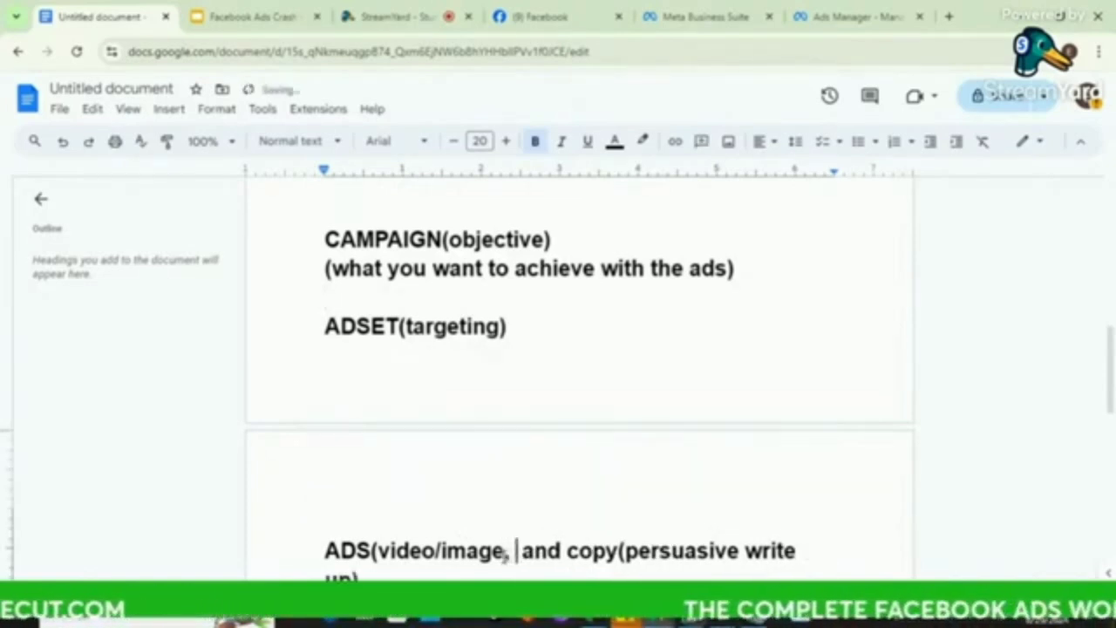
{"action": "type", "text": "website"}
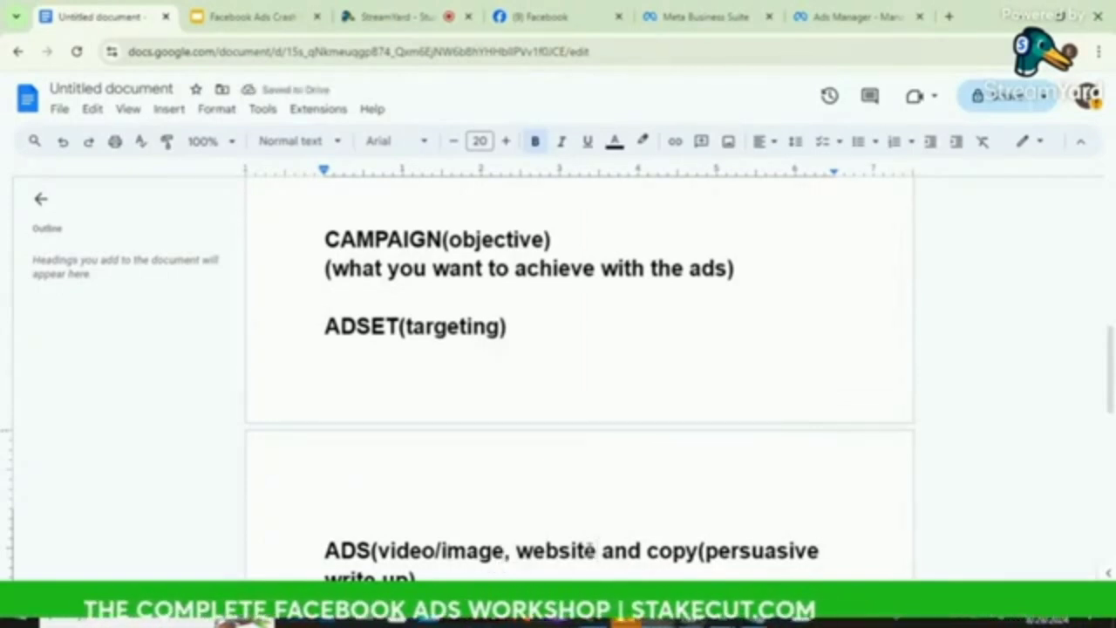
{"action": "key", "text": "BackSpace"}
{"action": "key", "text": "BackSpace"}
{"action": "type", "text": "te"}
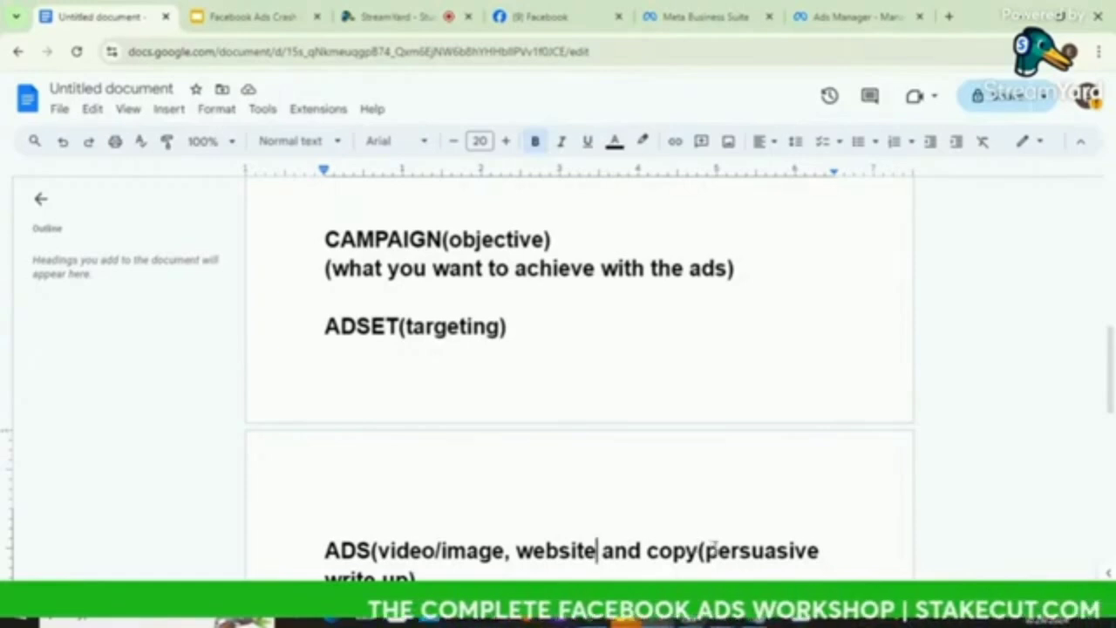
{"action": "scroll", "coordinate": [713, 550], "scroll_direction": "down", "scroll_amount": 2}
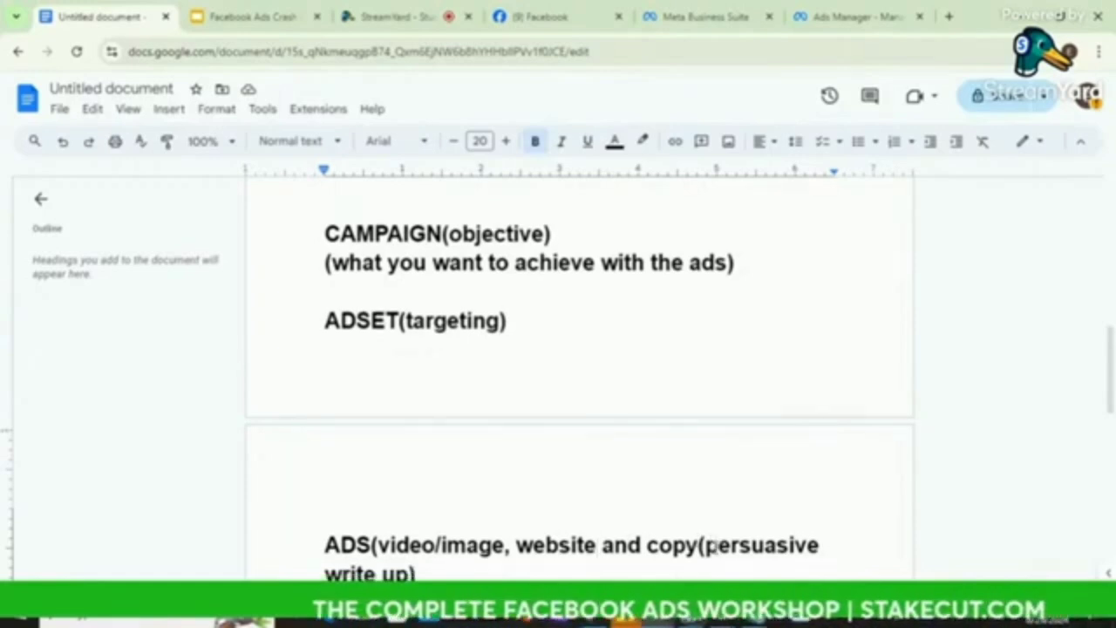
Switch to Ads Manager and examine the leads campaign's settings down to its budget strategy and the ad set's conversion locations.
{"action": "left_click", "coordinate": [870, 10]}
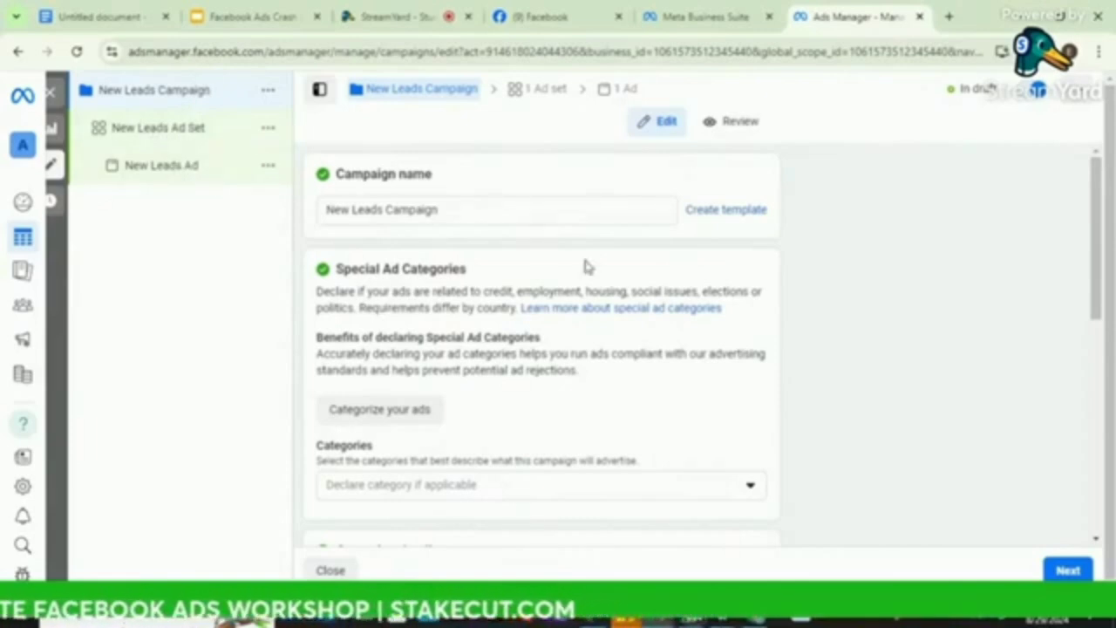
{"action": "scroll", "coordinate": [585, 267], "scroll_direction": "down", "scroll_amount": 1}
{"action": "scroll", "coordinate": [442, 185], "scroll_direction": "up", "scroll_amount": 1}
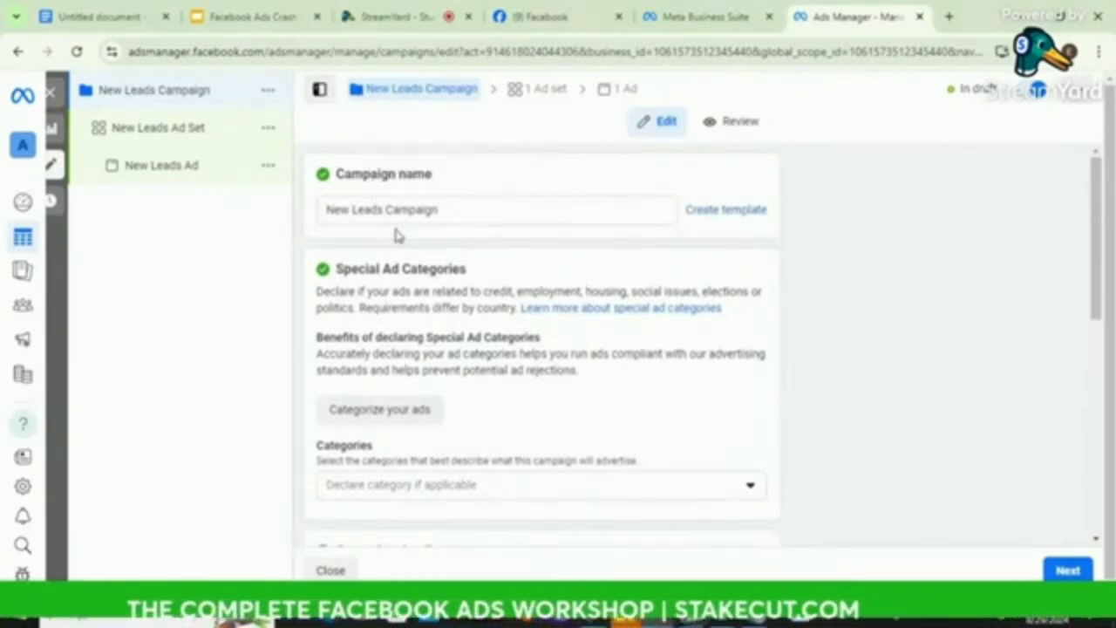
{"action": "left_click", "coordinate": [159, 131]}
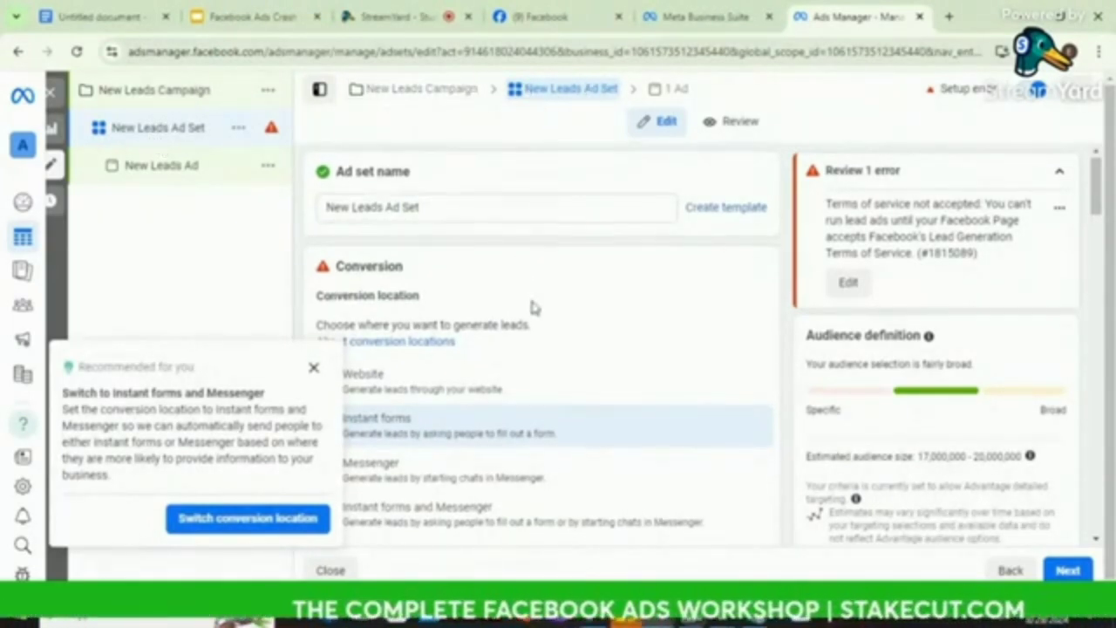
{"action": "scroll", "coordinate": [530, 306], "scroll_direction": "down", "scroll_amount": 1}
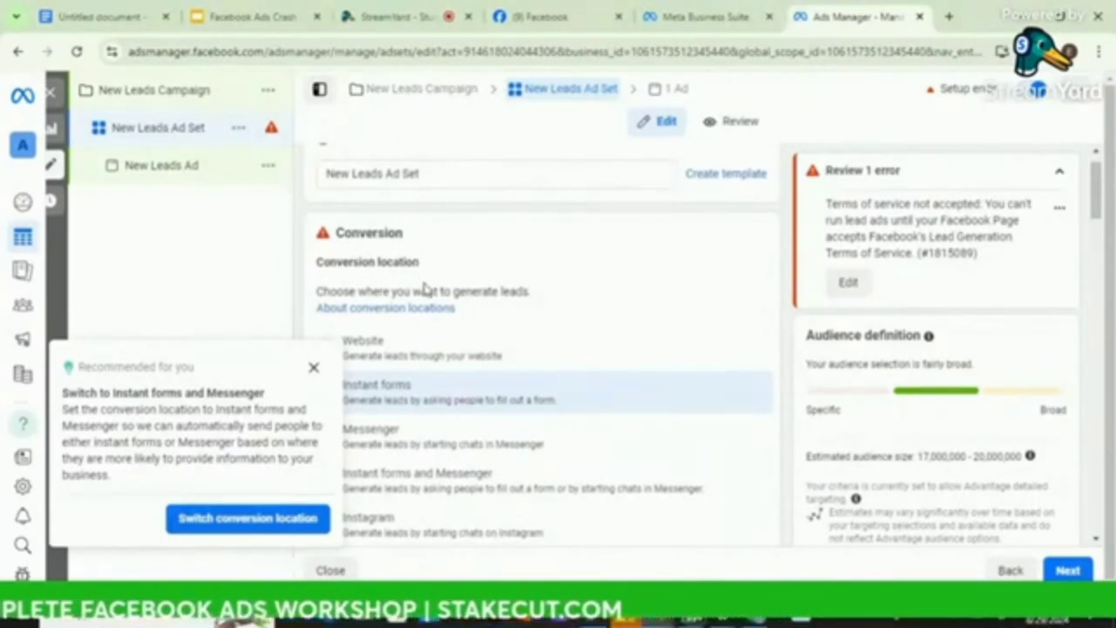
{"action": "scroll", "coordinate": [424, 289], "scroll_direction": "up", "scroll_amount": 1}
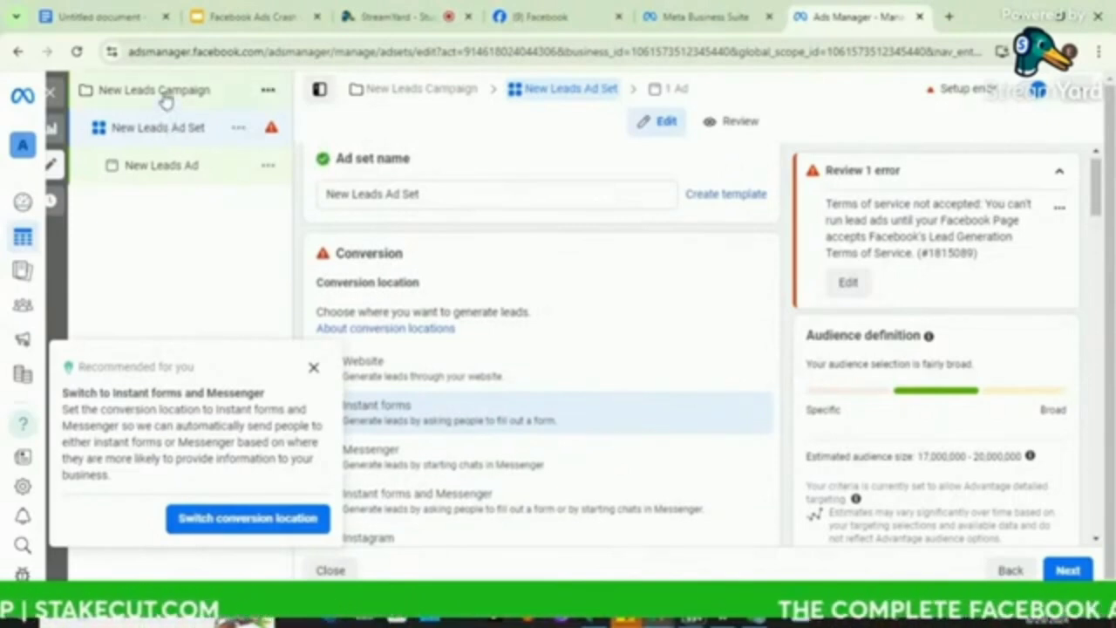
{"action": "left_click", "coordinate": [165, 101]}
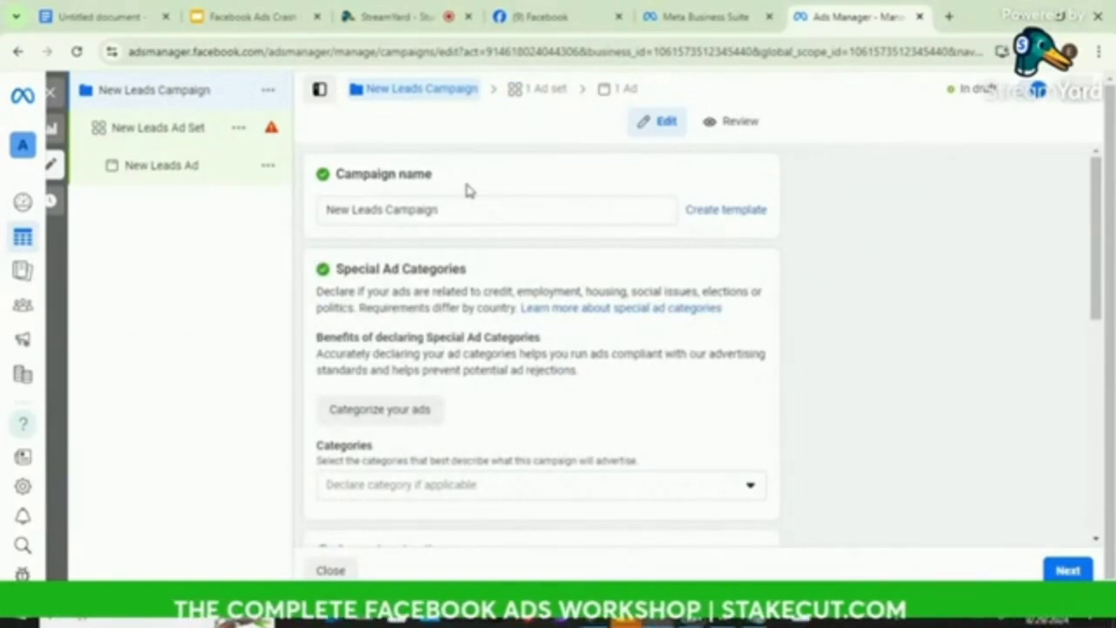
{"action": "scroll", "coordinate": [467, 190], "scroll_direction": "down", "scroll_amount": 8}
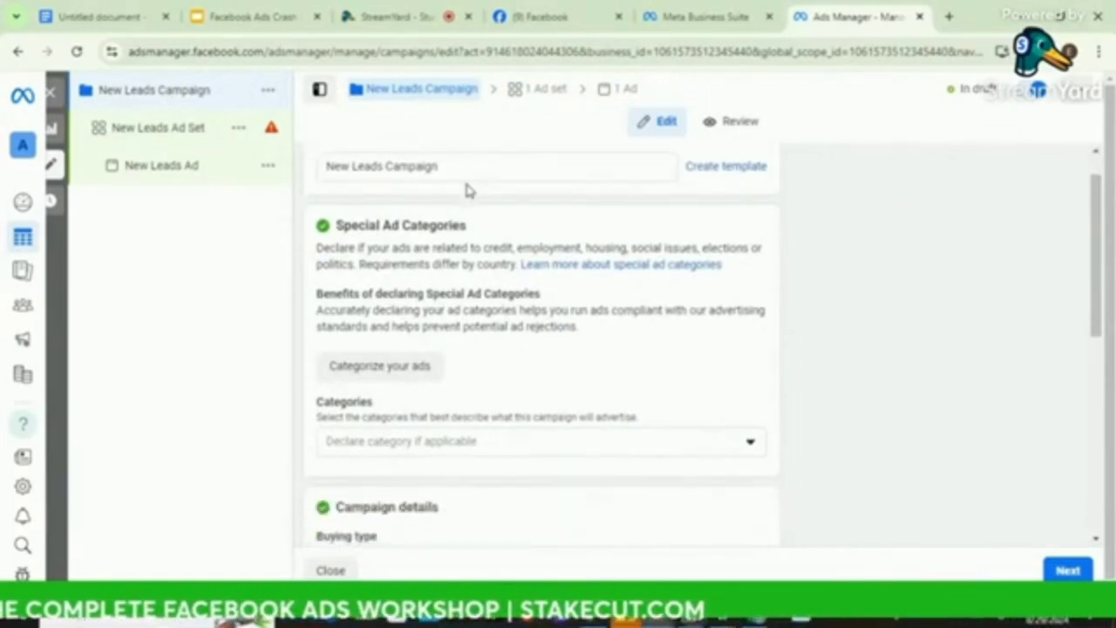
{"action": "scroll", "coordinate": [466, 190], "scroll_direction": "down", "scroll_amount": 1}
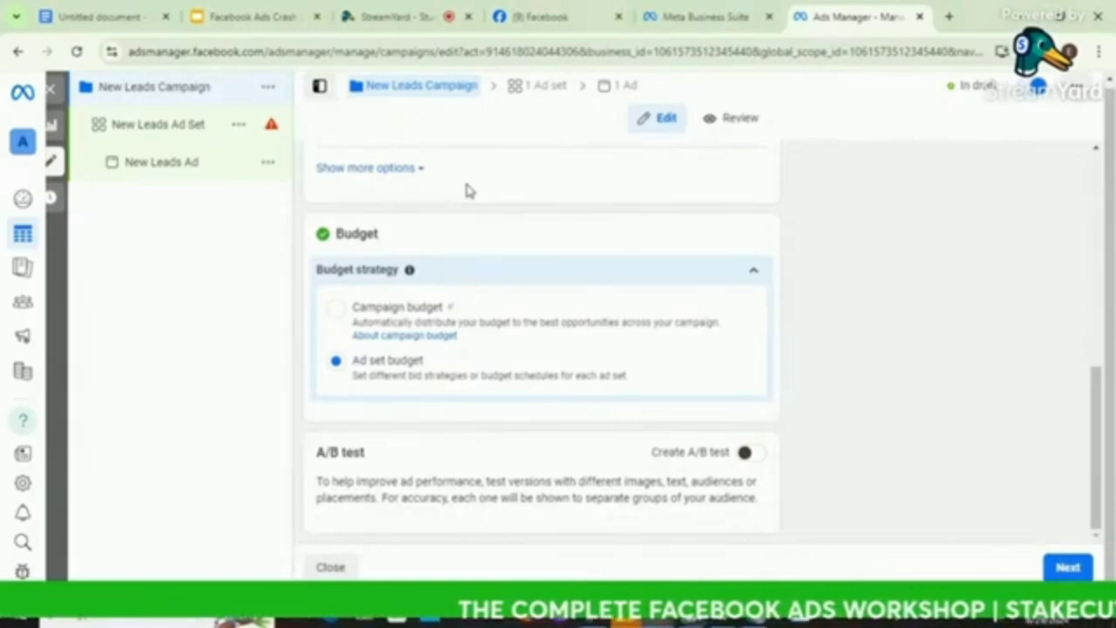
{"action": "scroll", "coordinate": [467, 190], "scroll_direction": "up", "scroll_amount": 3}
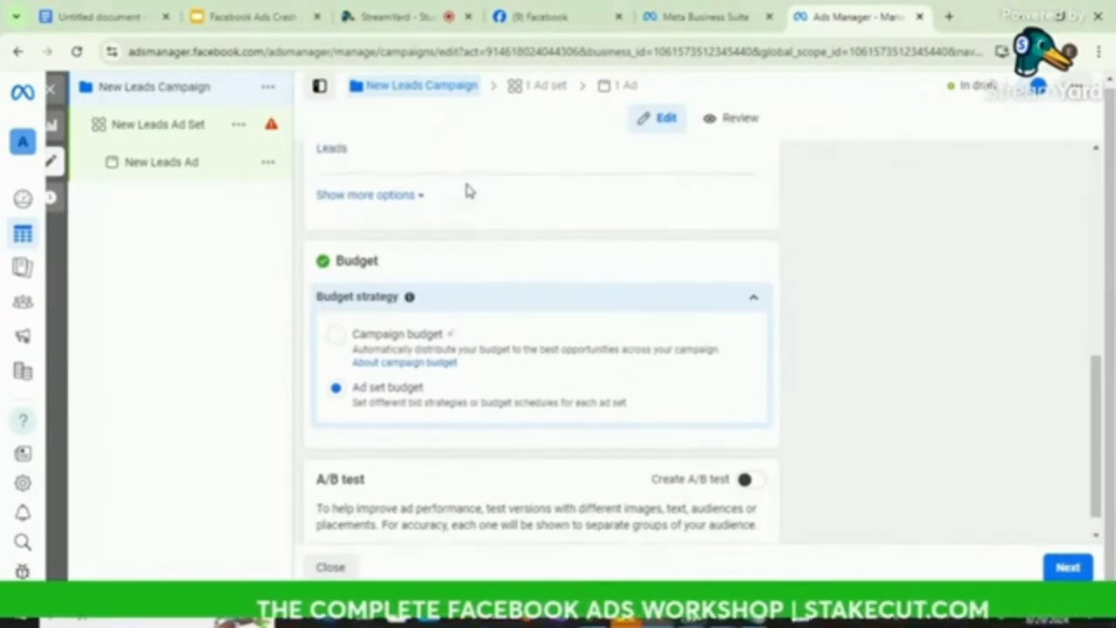
{"action": "scroll", "coordinate": [466, 190], "scroll_direction": "up", "scroll_amount": 5}
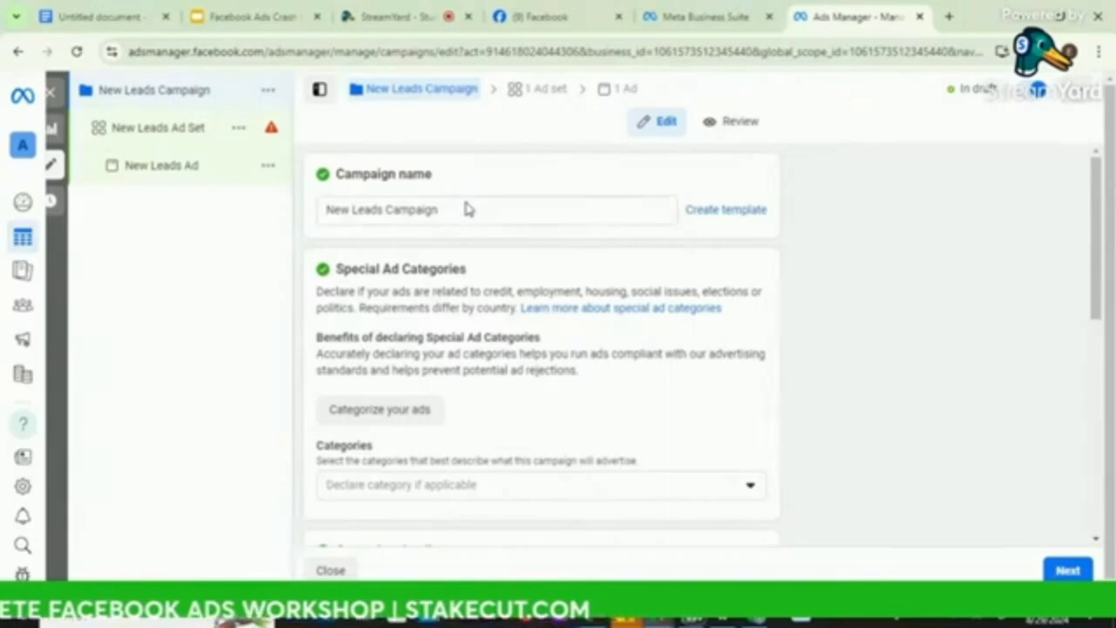
Rename the leads campaign as "Affiliate product - 1".
{"action": "left_click", "coordinate": [456, 209]}
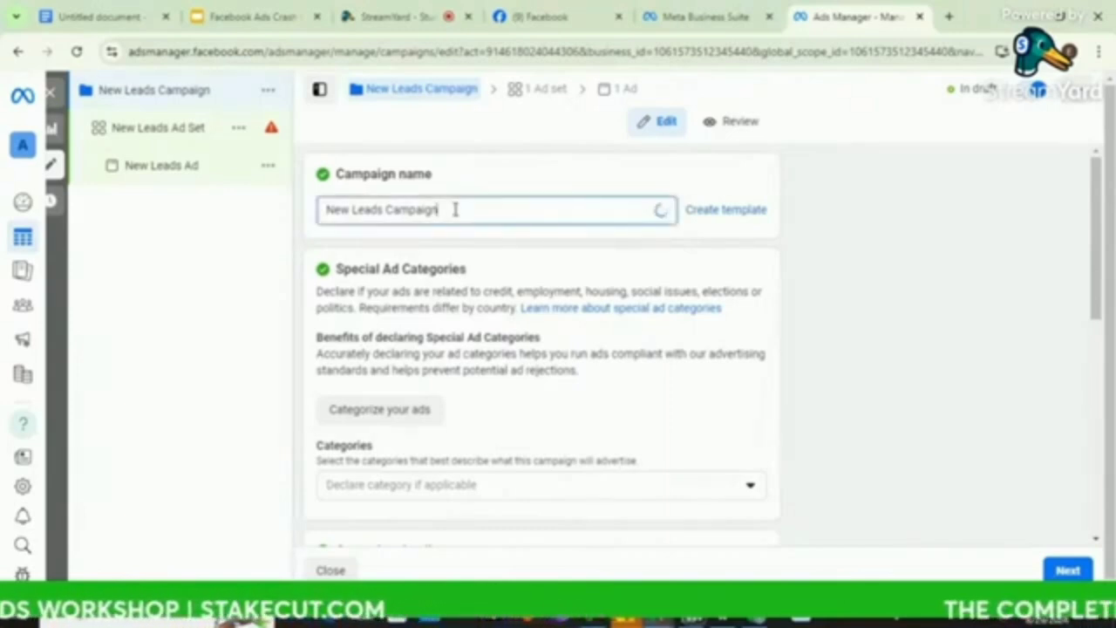
{"action": "triple_click", "coordinate": [455, 209]}
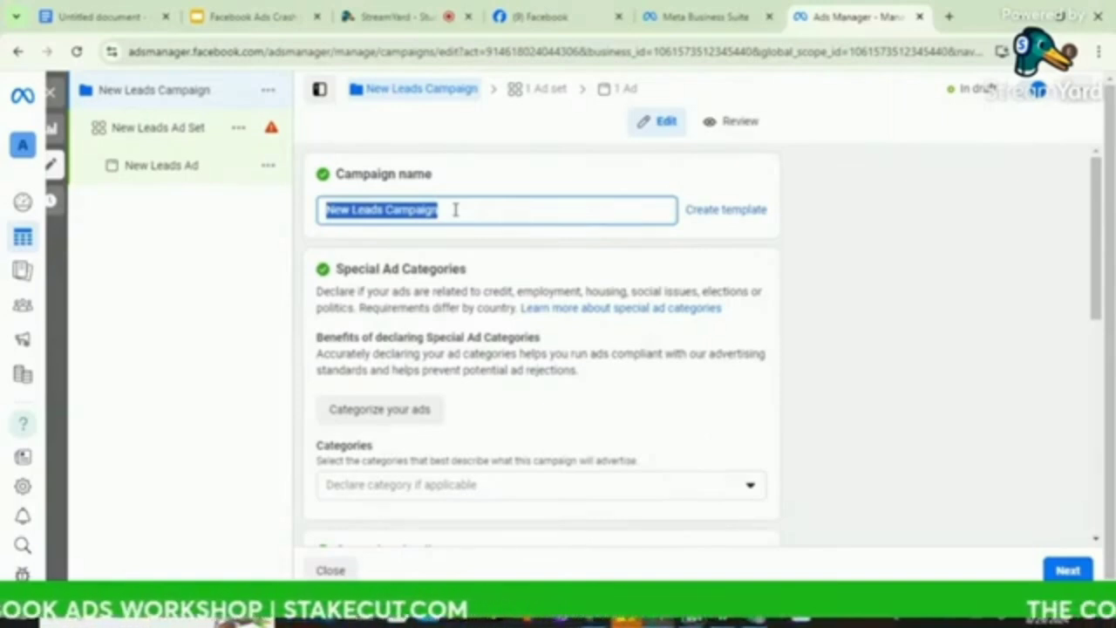
{"action": "type", "text": "af"}
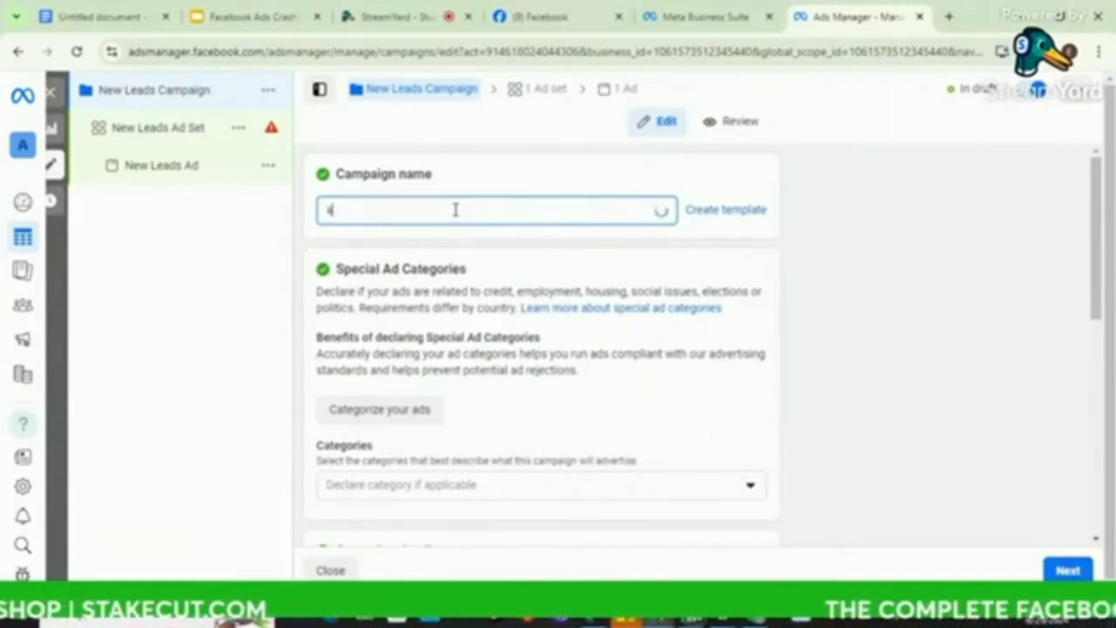
{"action": "key", "text": "BackSpace"}
{"action": "key", "text": "BackSpace"}
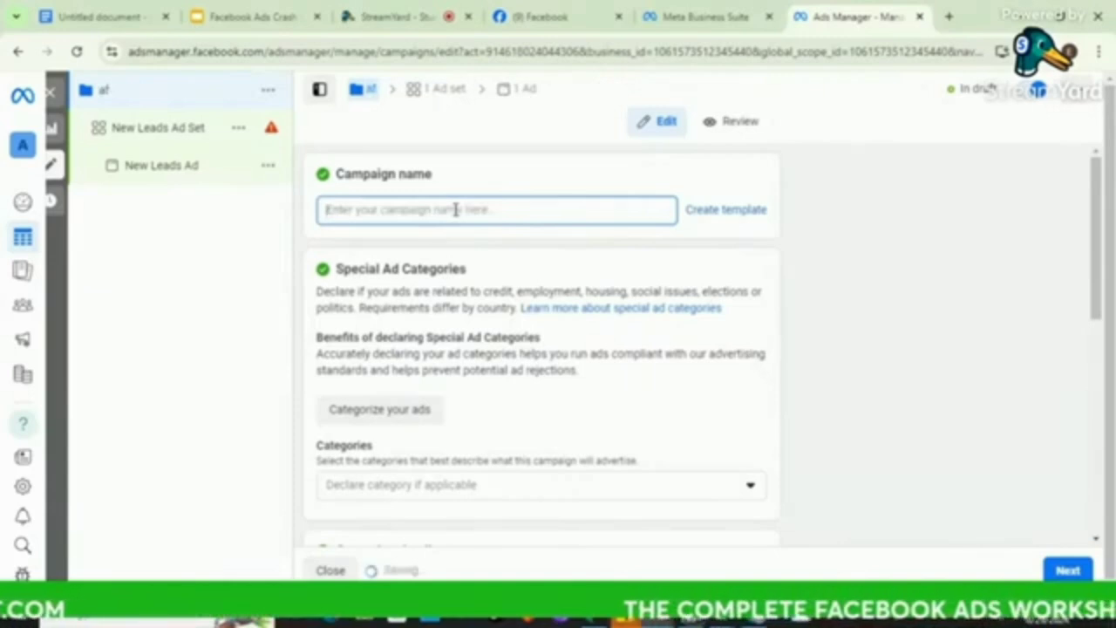
{"action": "type", "text": "Af"}
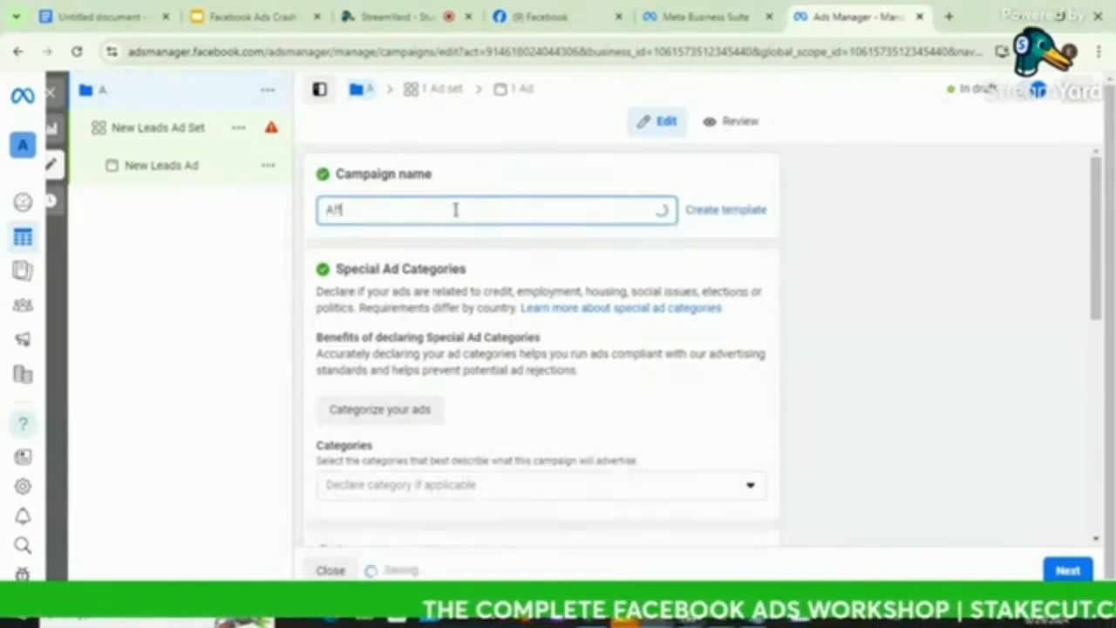
{"action": "type", "text": "filiate"}
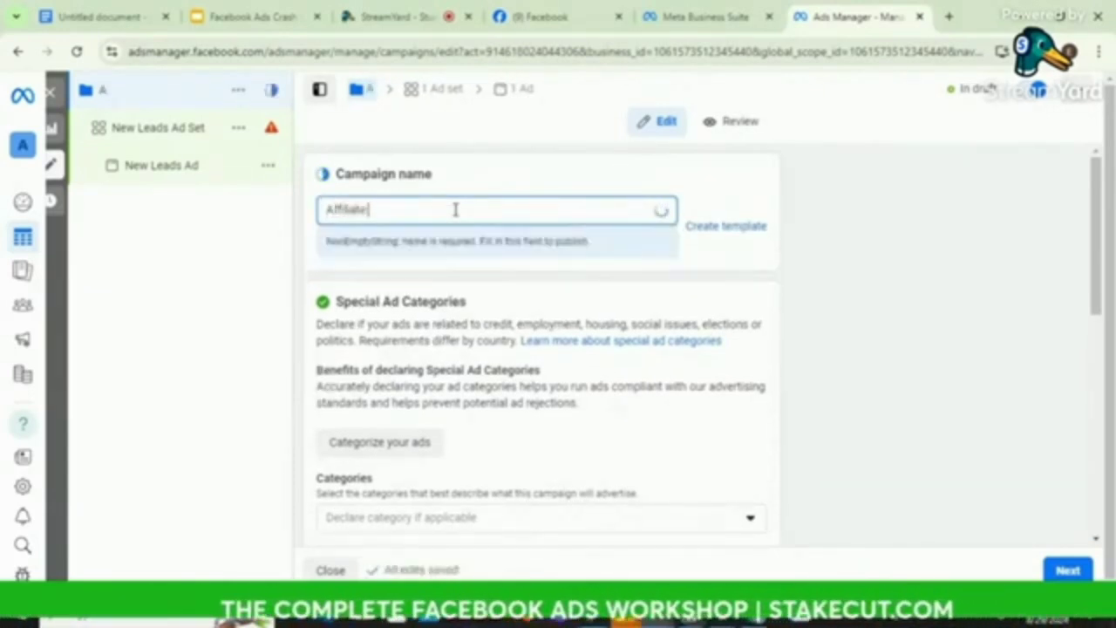
{"action": "type", "text": " ploduct"}
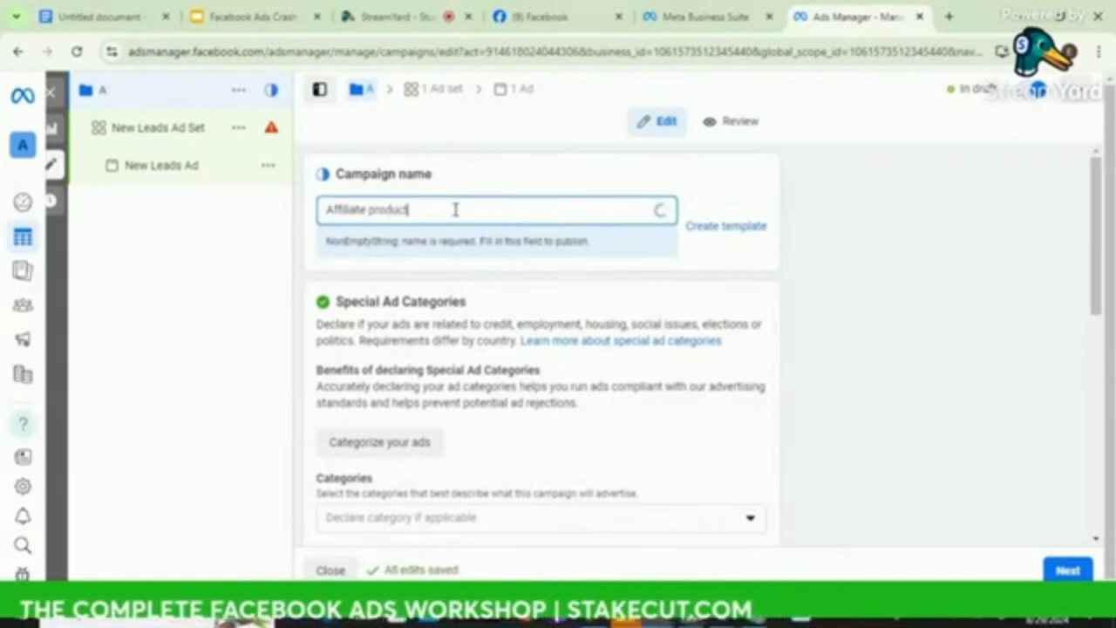
{"action": "type", "text": " - l"}
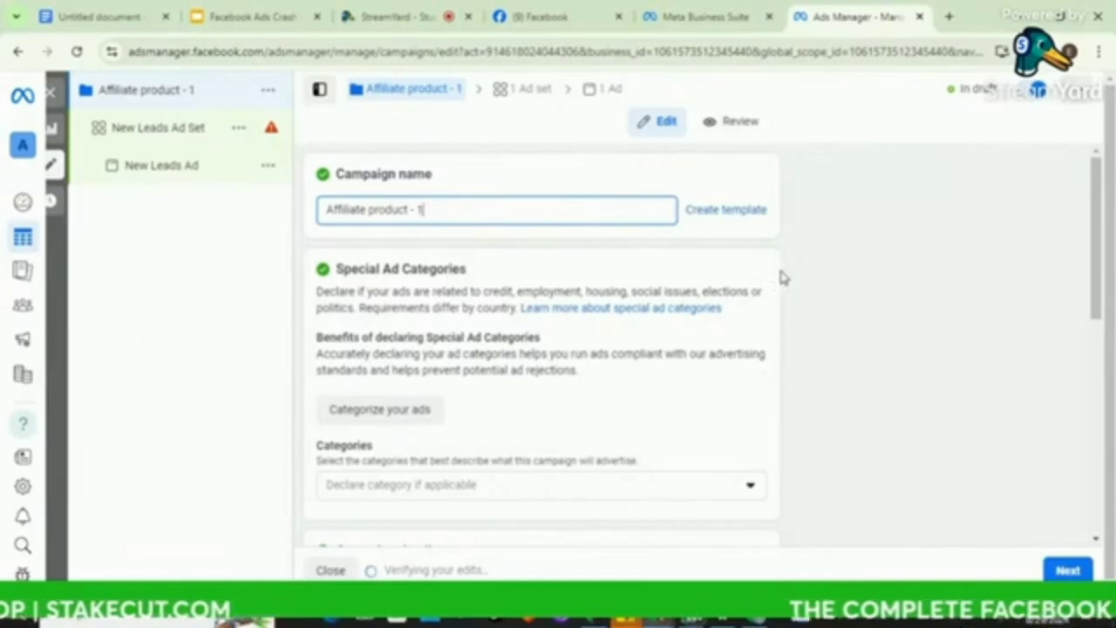
Review the campaign's details, budget strategy and A/B test settings, and continue to the ad set's settings.
{"action": "scroll", "coordinate": [778, 262], "scroll_direction": "down", "scroll_amount": 2}
{"action": "scroll", "coordinate": [783, 271], "scroll_direction": "down", "scroll_amount": 4}
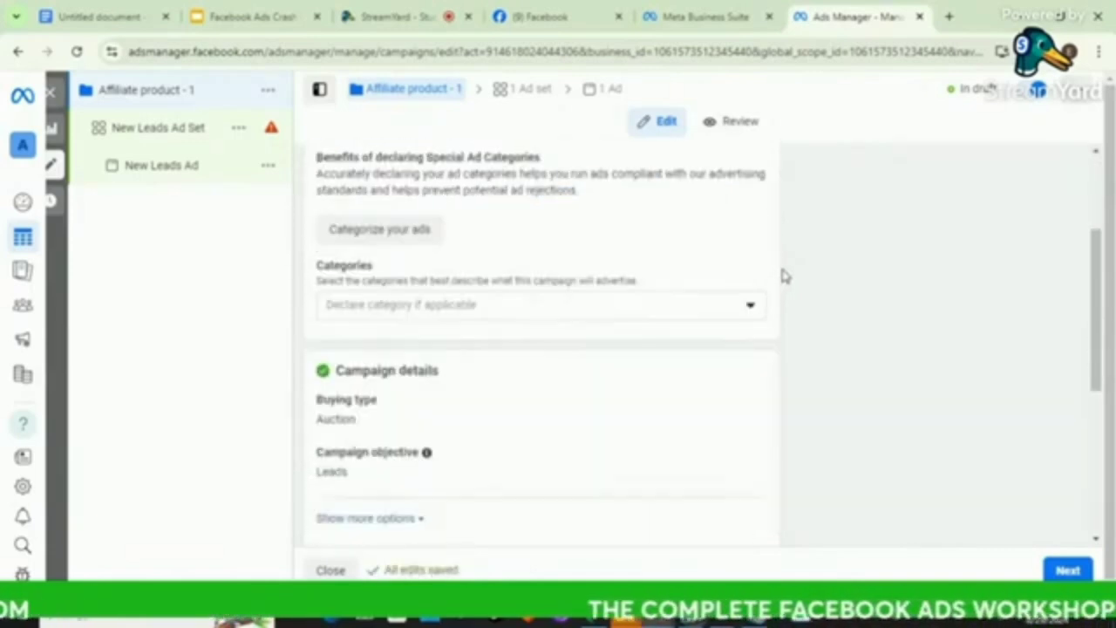
{"action": "scroll", "coordinate": [782, 277], "scroll_direction": "down", "scroll_amount": 3}
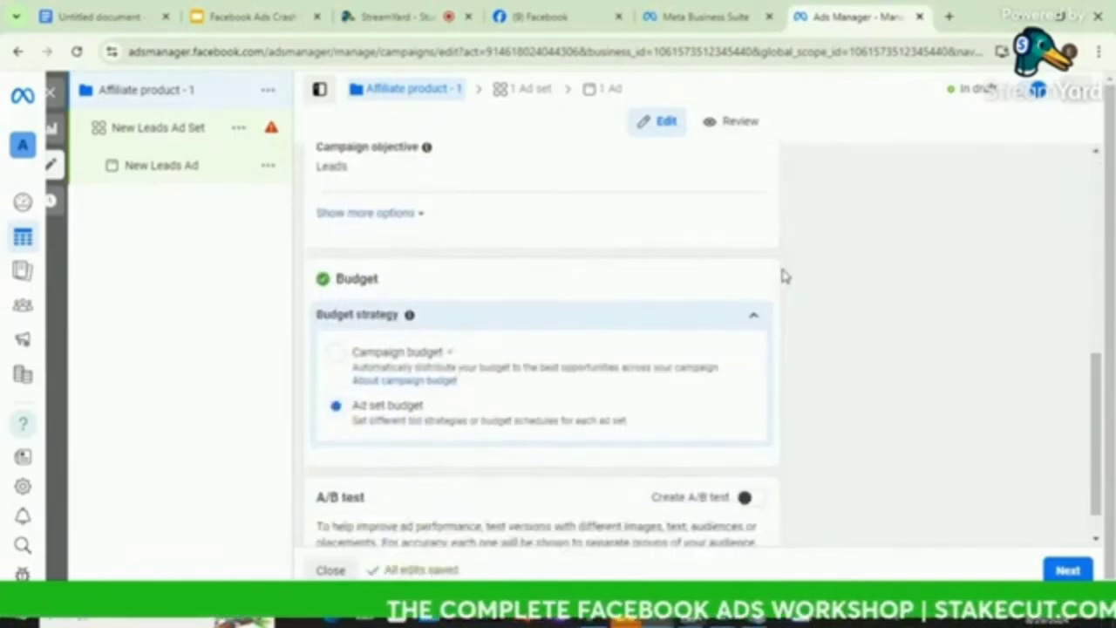
{"action": "scroll", "coordinate": [782, 276], "scroll_direction": "down", "scroll_amount": 1}
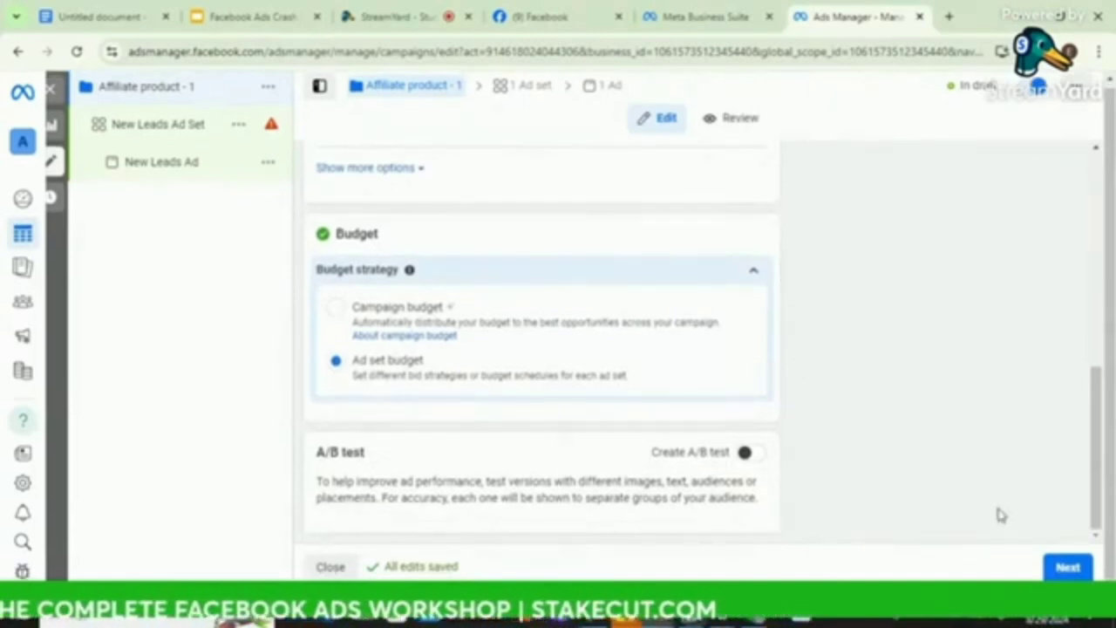
{"action": "left_click", "coordinate": [1069, 567]}
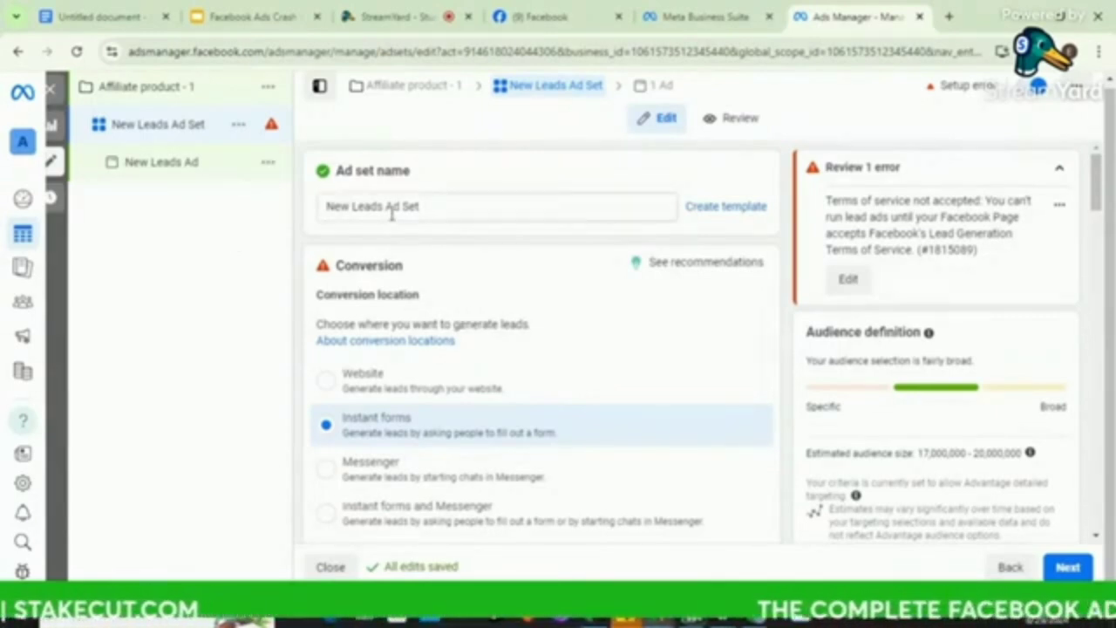
Rename the ad set as "Affiliate marketing".
{"action": "left_click", "coordinate": [431, 206]}
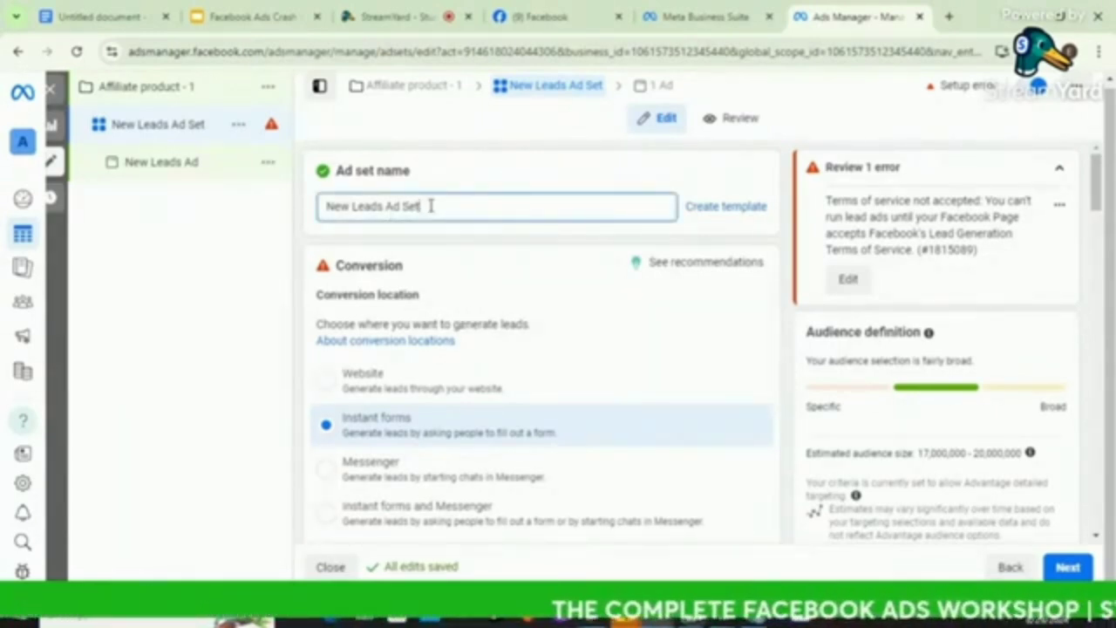
{"action": "triple_click", "coordinate": [431, 206]}
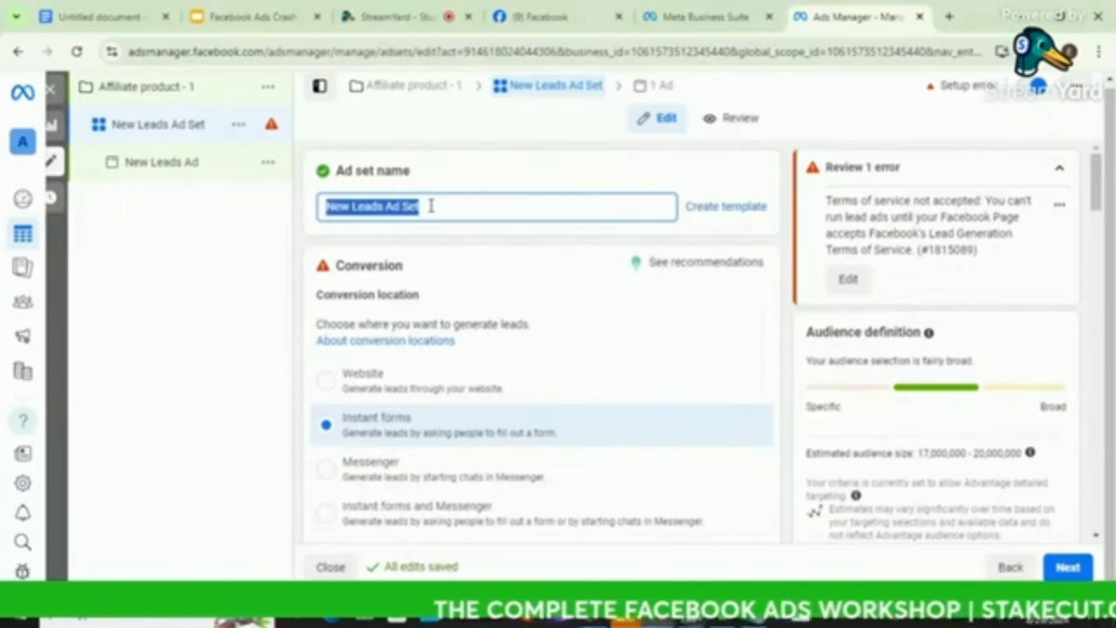
{"action": "type", "text": "a"}
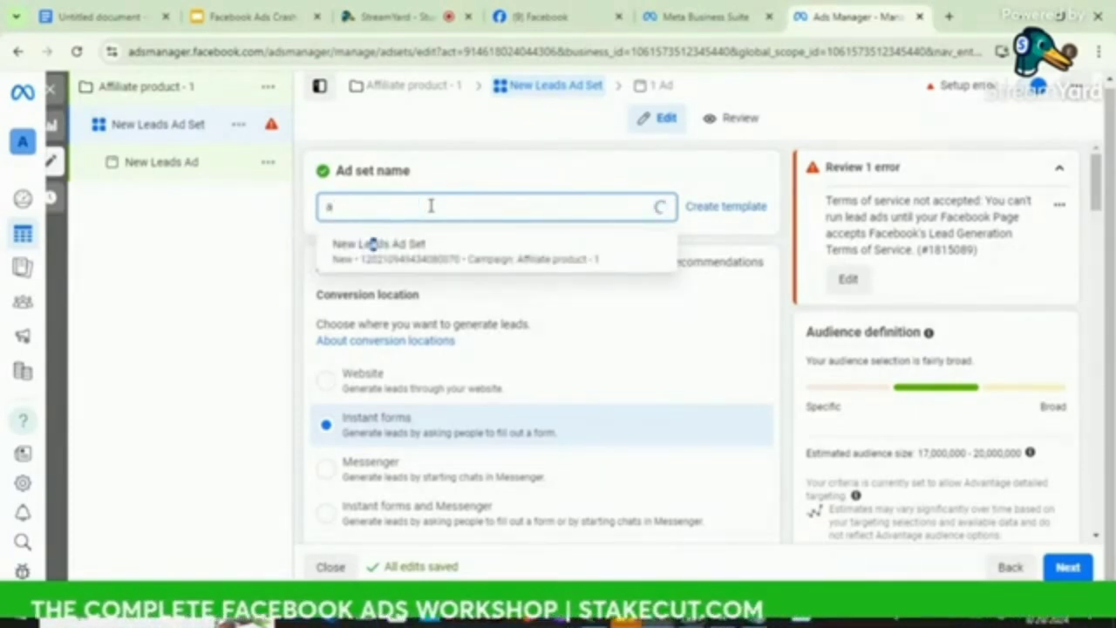
{"action": "type", "text": "ff"}
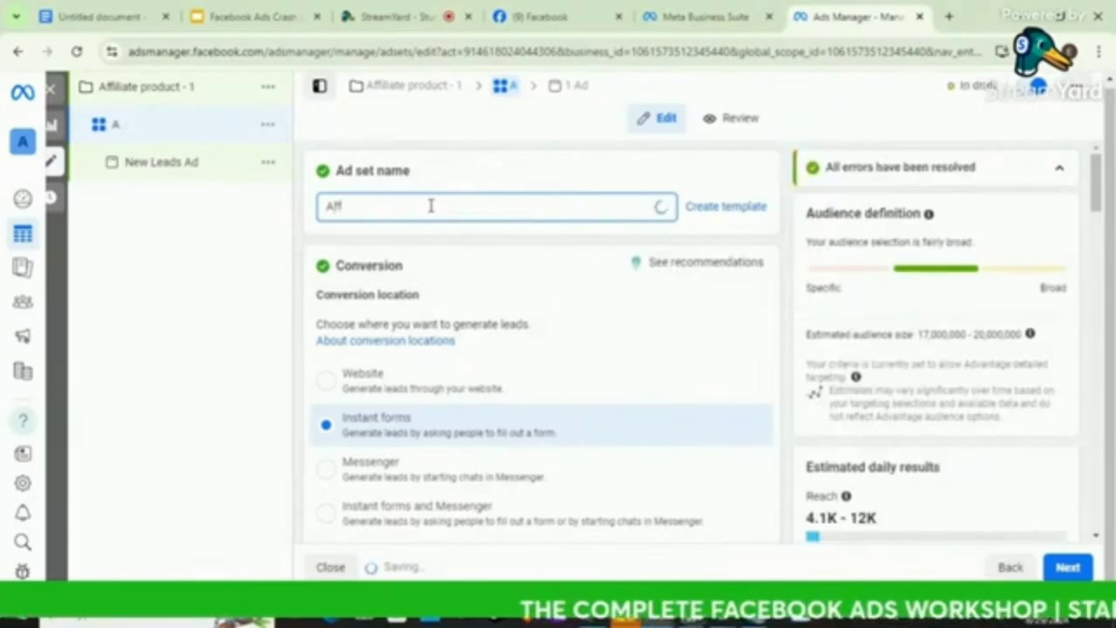
{"action": "type", "text": "iliate"}
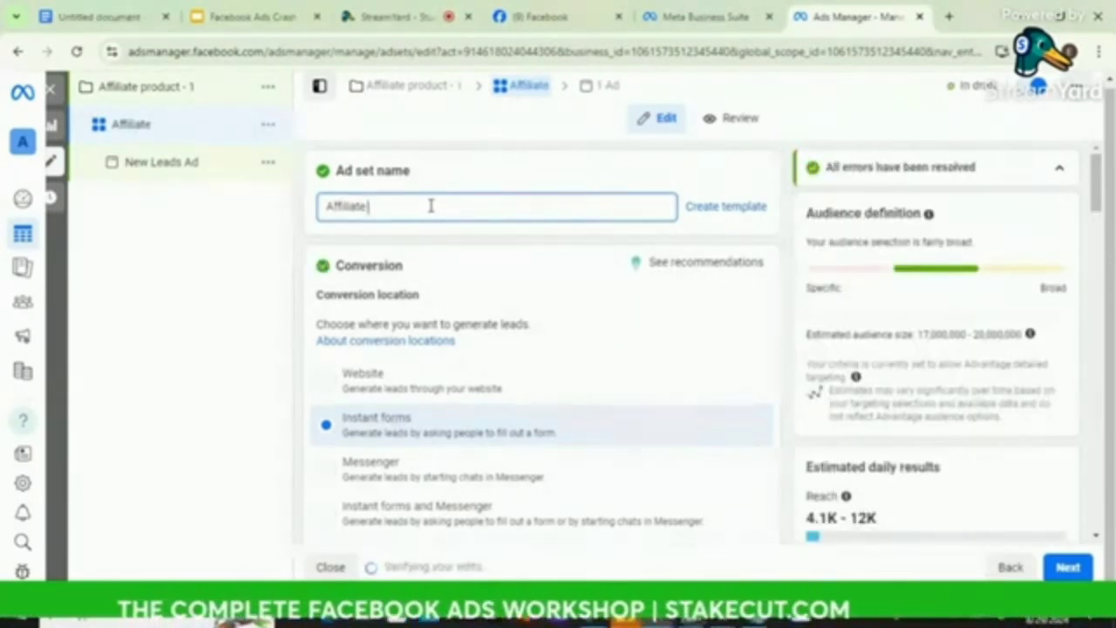
{"action": "type", "text": " ma"}
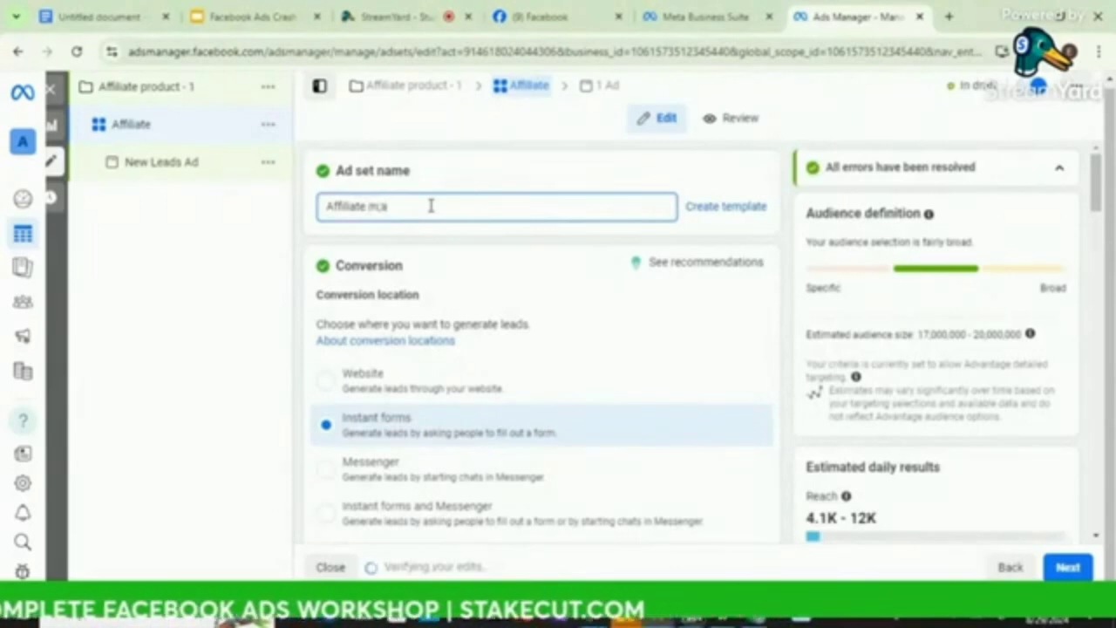
{"action": "key", "text": "BackSpace"}
{"action": "type", "text": "arketing"}
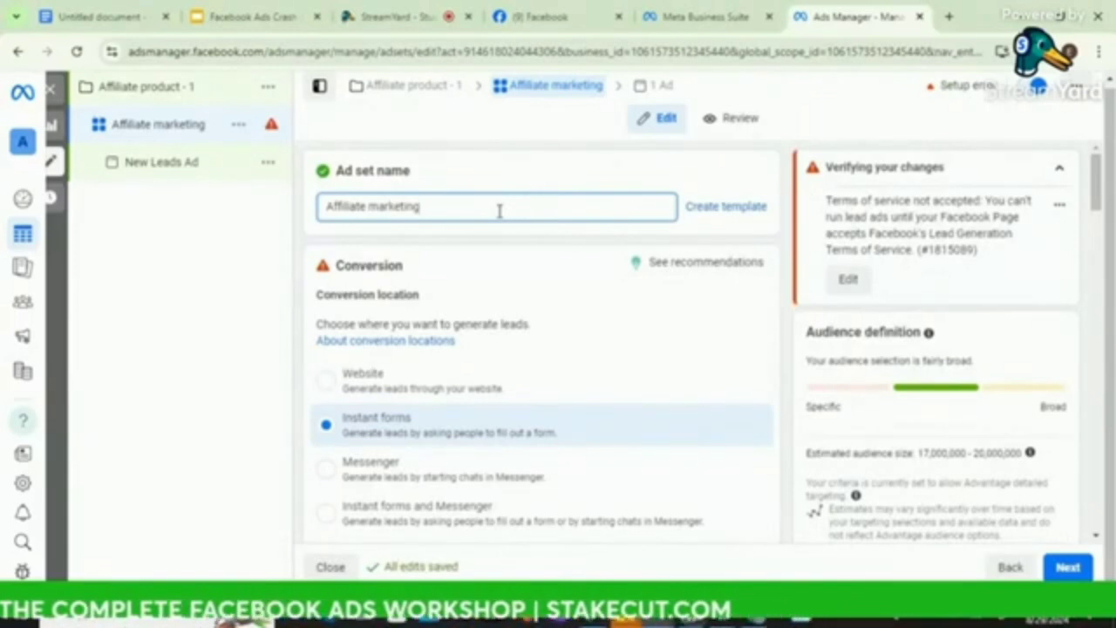
Append "/lagos/29-8" to the ad set name as a location and date suffix.
{"action": "type", "text": "/"}
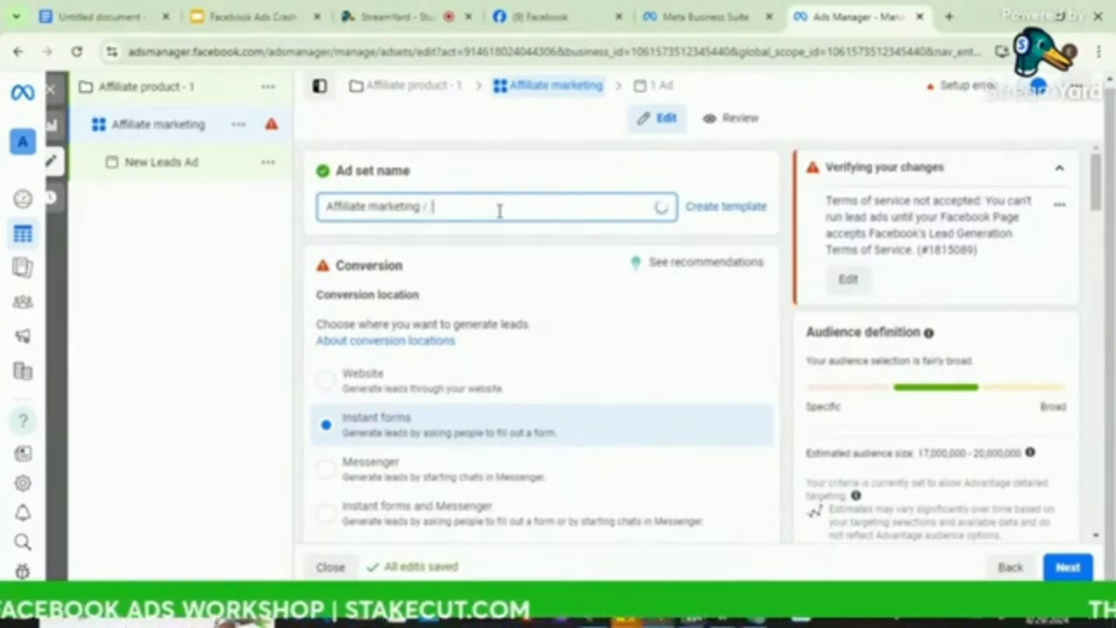
{"action": "key", "text": "BackSpace"}
{"action": "key", "text": "BackSpace"}
{"action": "key", "text": "BackSpace"}
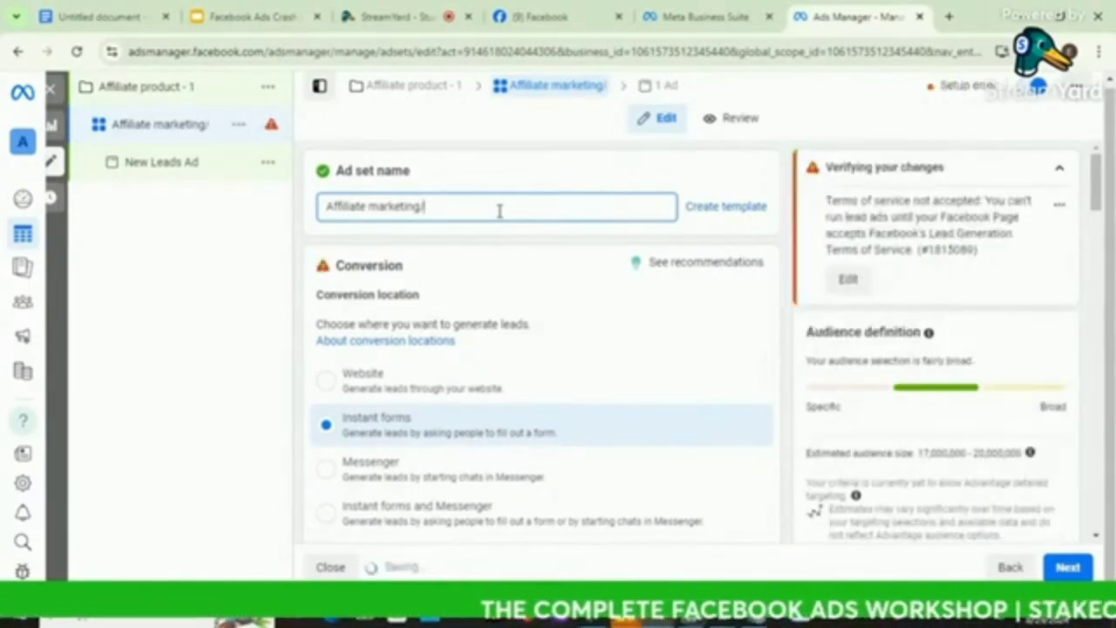
{"action": "type", "text": "lagos"}
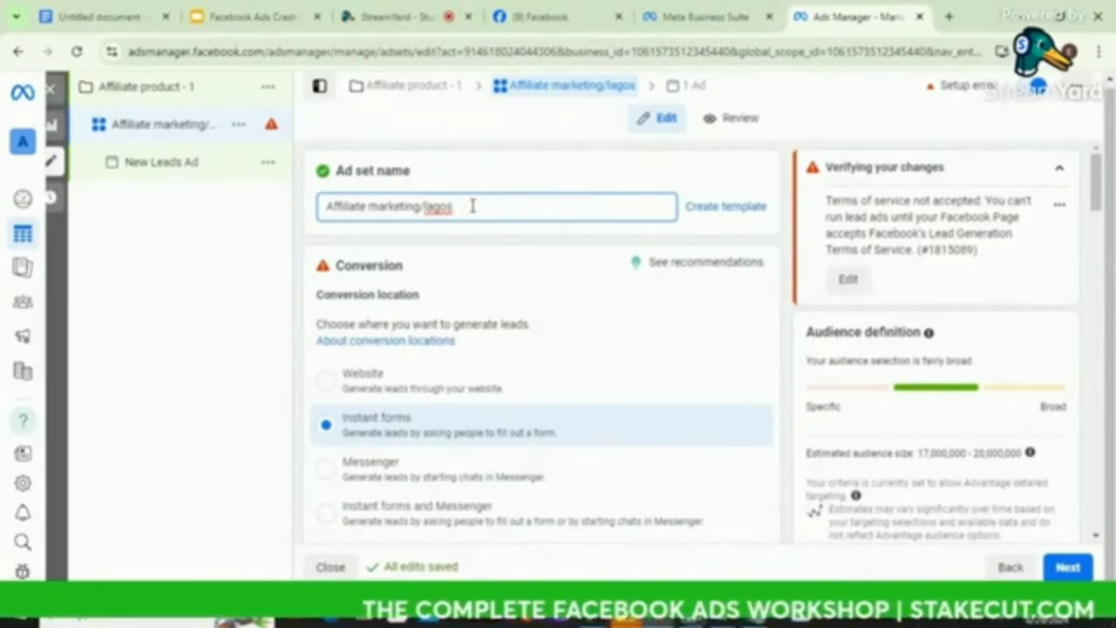
{"action": "type", "text": "/"}
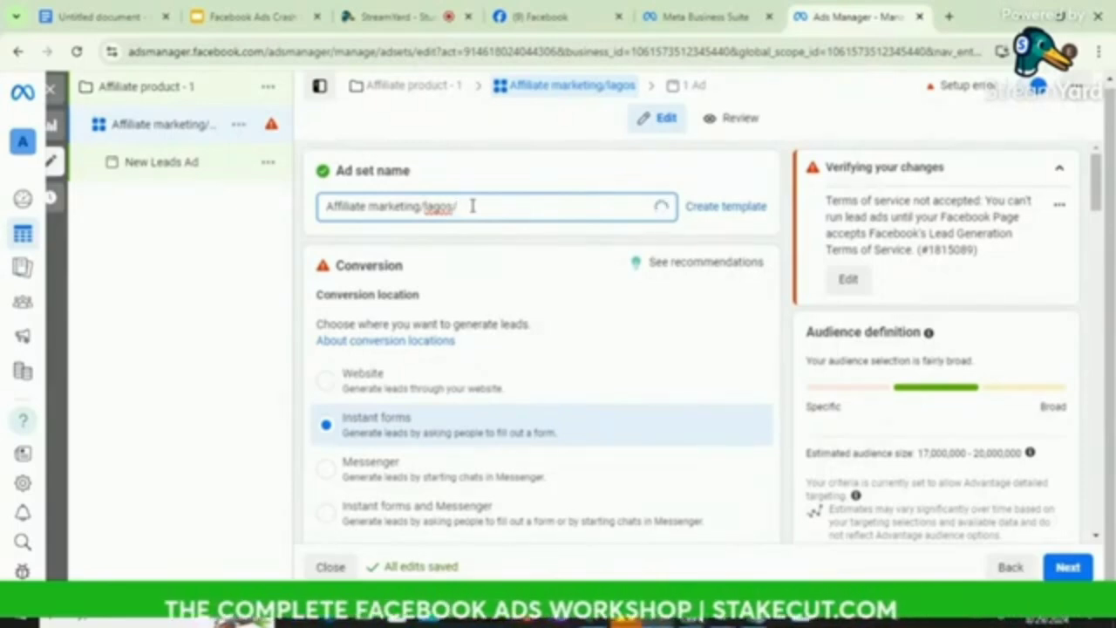
{"action": "type", "text": "2"}
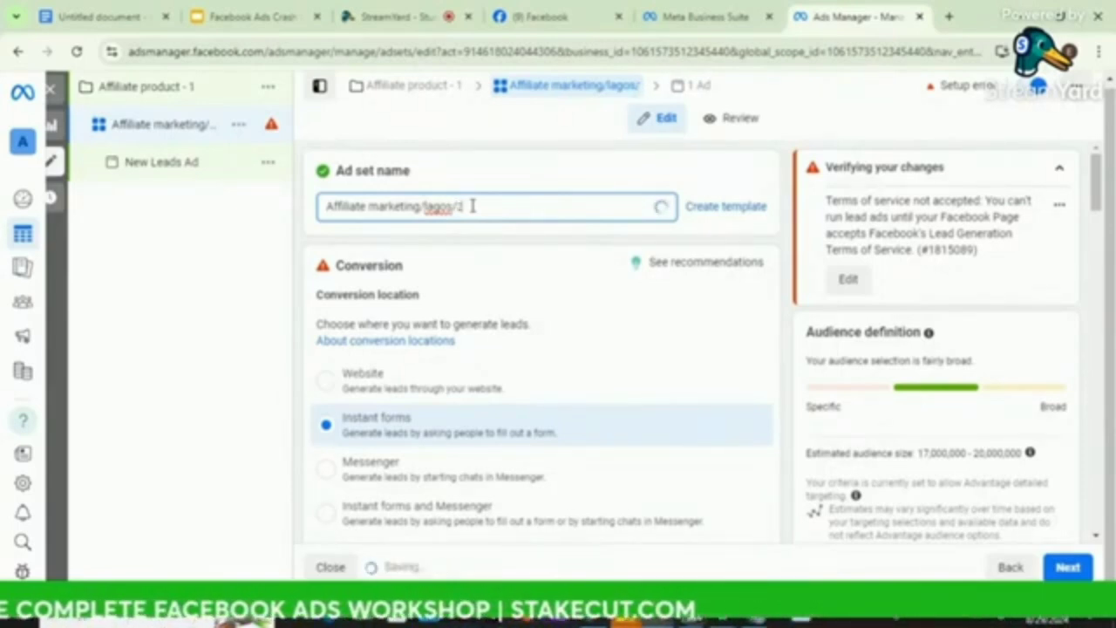
{"action": "type", "text": "9"}
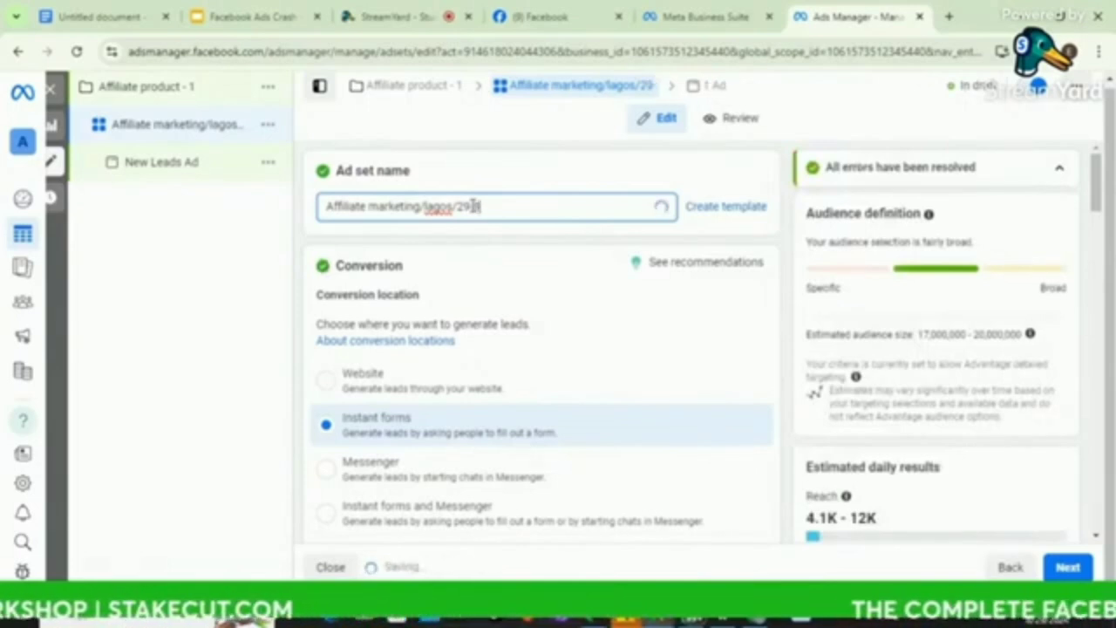
Remove the location and date suffix from the ad set name, keeping only "Affiliate marketing".
{"action": "key", "text": "BackSpace"}
{"action": "key", "text": "BackSpace"}
{"action": "key", "text": "BackSpace"}
{"action": "key", "text": "BackSpace"}
{"action": "key", "text": "BackSpace"}
{"action": "key", "text": "BackSpace"}
{"action": "key", "text": "BackSpace"}
{"action": "key", "text": "BackSpace"}
{"action": "key", "text": "BackSpace"}
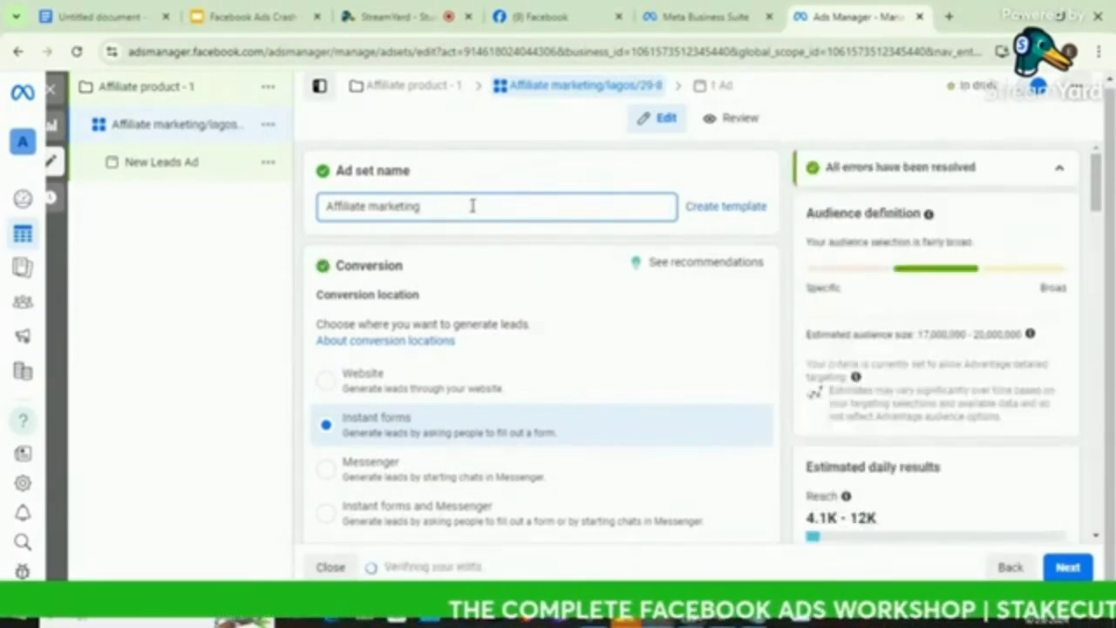
Look over the ad set's conversion locations and select Instagram for generating leads.
{"action": "scroll", "coordinate": [518, 289], "scroll_direction": "down", "scroll_amount": 2}
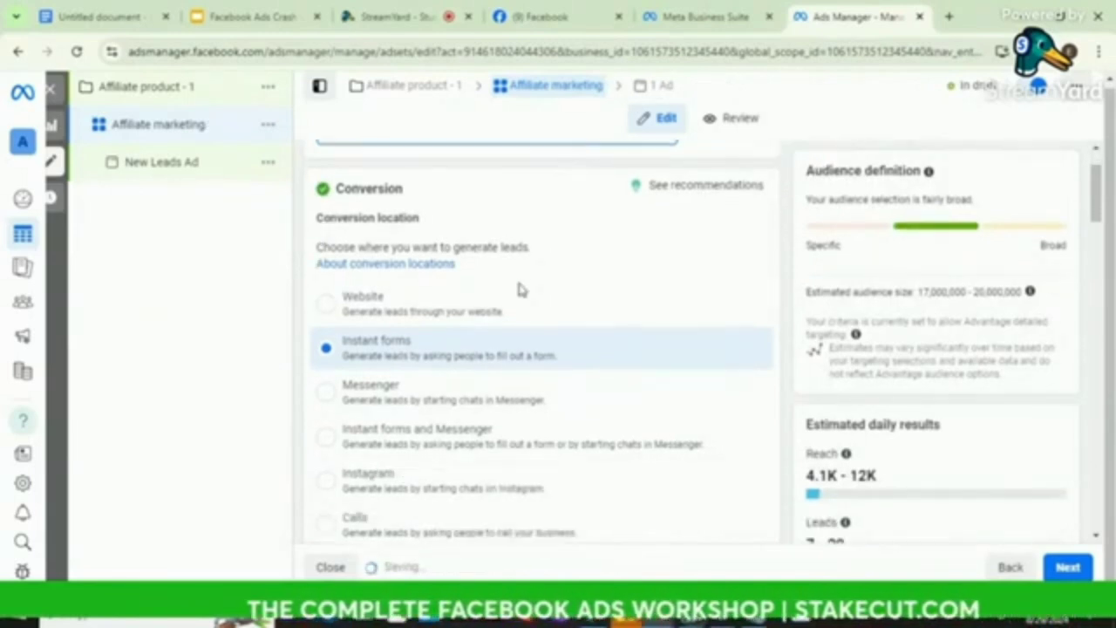
{"action": "scroll", "coordinate": [518, 290], "scroll_direction": "down", "scroll_amount": 1}
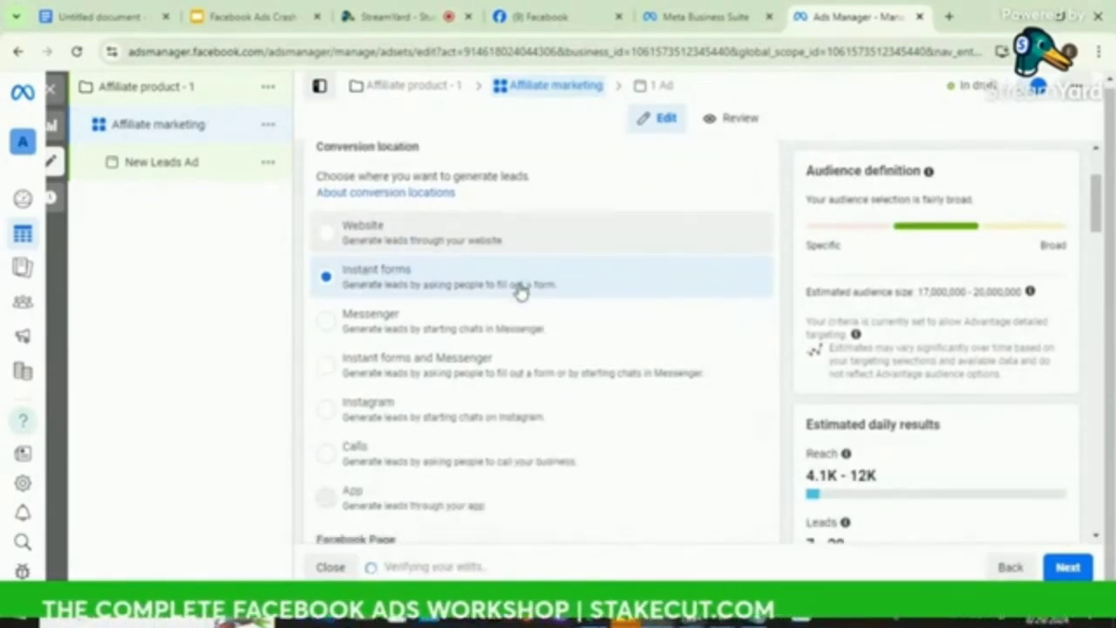
{"action": "scroll", "coordinate": [518, 291], "scroll_direction": "down", "scroll_amount": 1}
{"action": "scroll", "coordinate": [518, 291], "scroll_direction": "up", "scroll_amount": 1}
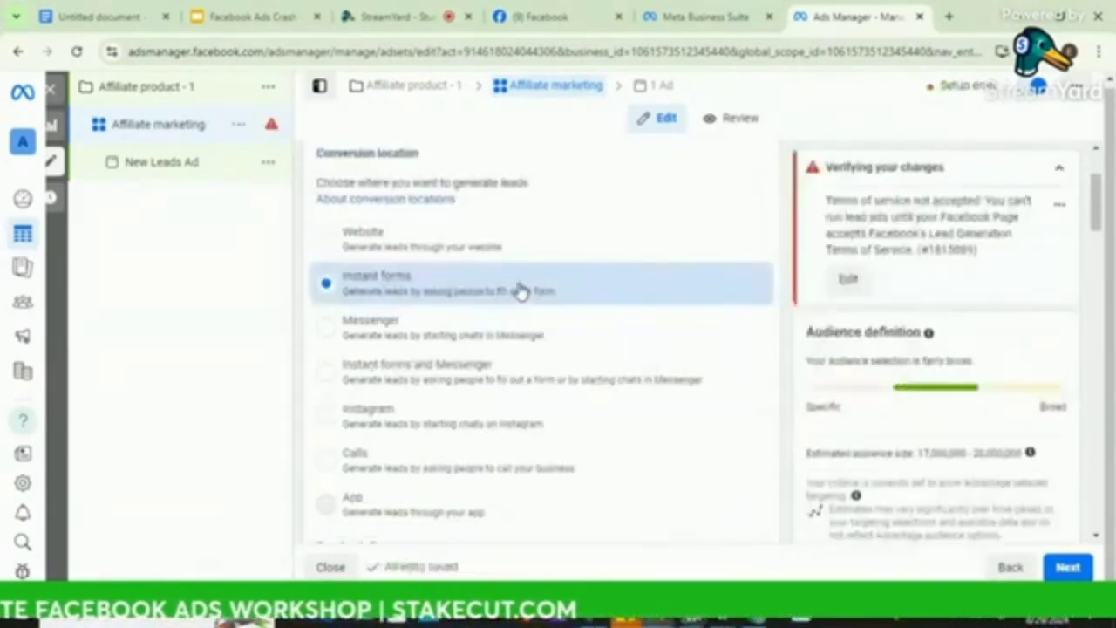
{"action": "scroll", "coordinate": [518, 290], "scroll_direction": "down", "scroll_amount": 1}
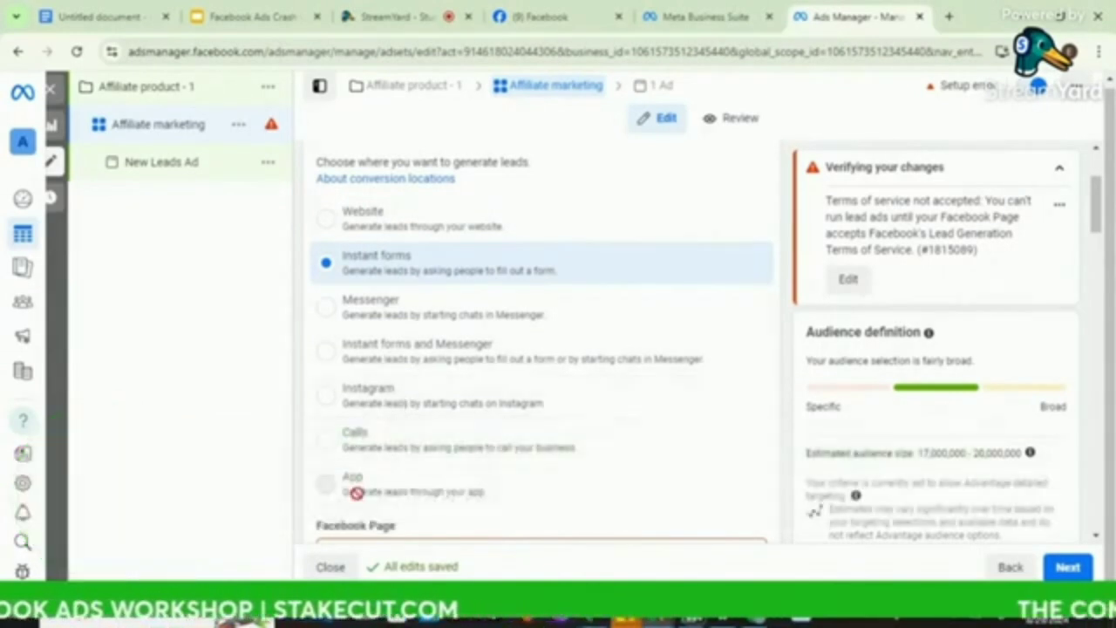
{"action": "mouse_move", "coordinate": [354, 489]}
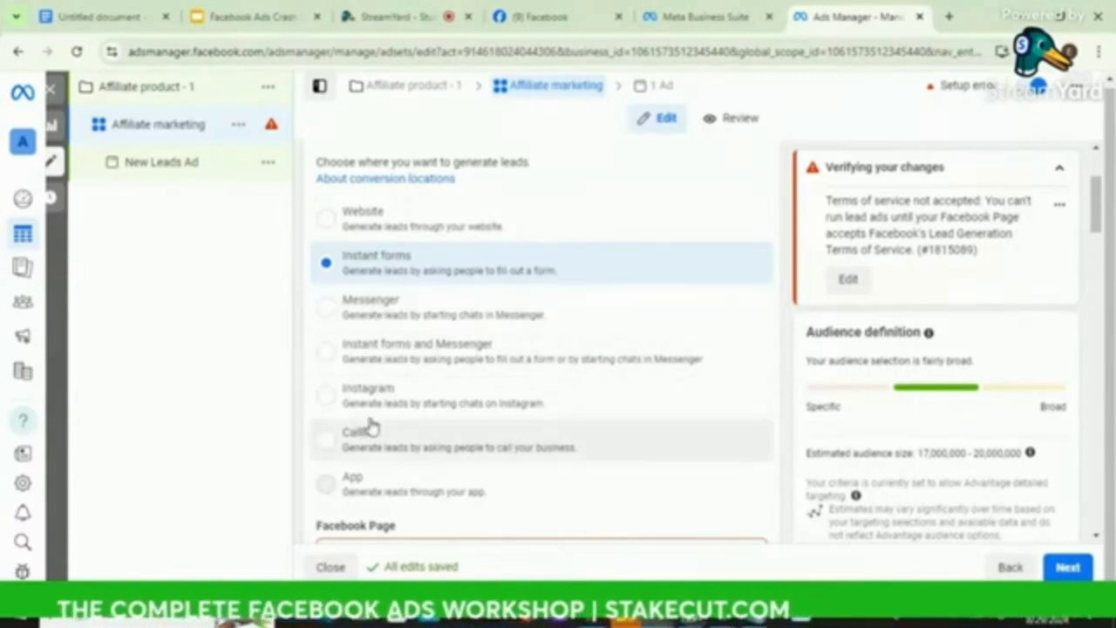
{"action": "left_click", "coordinate": [418, 410]}
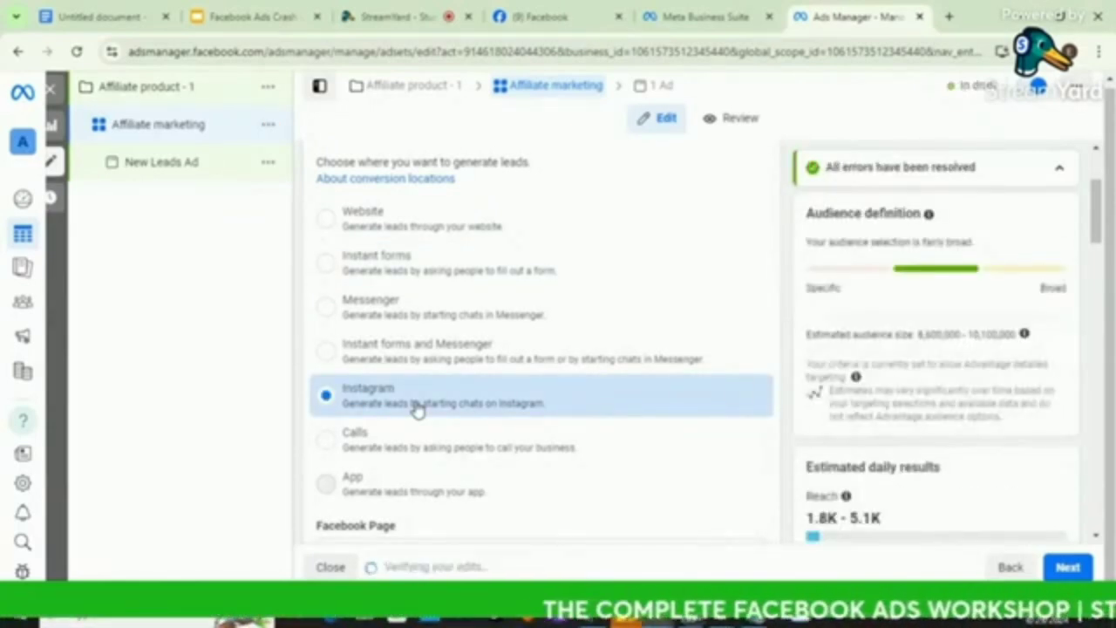
Check the Facebook Page setting's description and set the conversion location back to Instant forms.
{"action": "scroll", "coordinate": [418, 410], "scroll_direction": "down", "scroll_amount": 2}
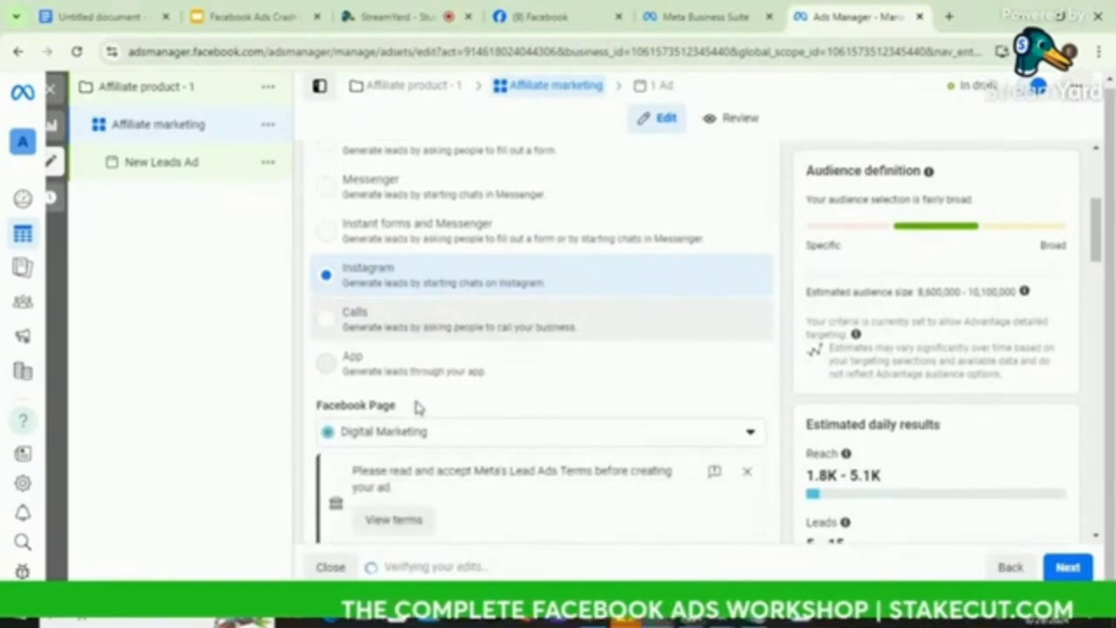
{"action": "mouse_move", "coordinate": [403, 405]}
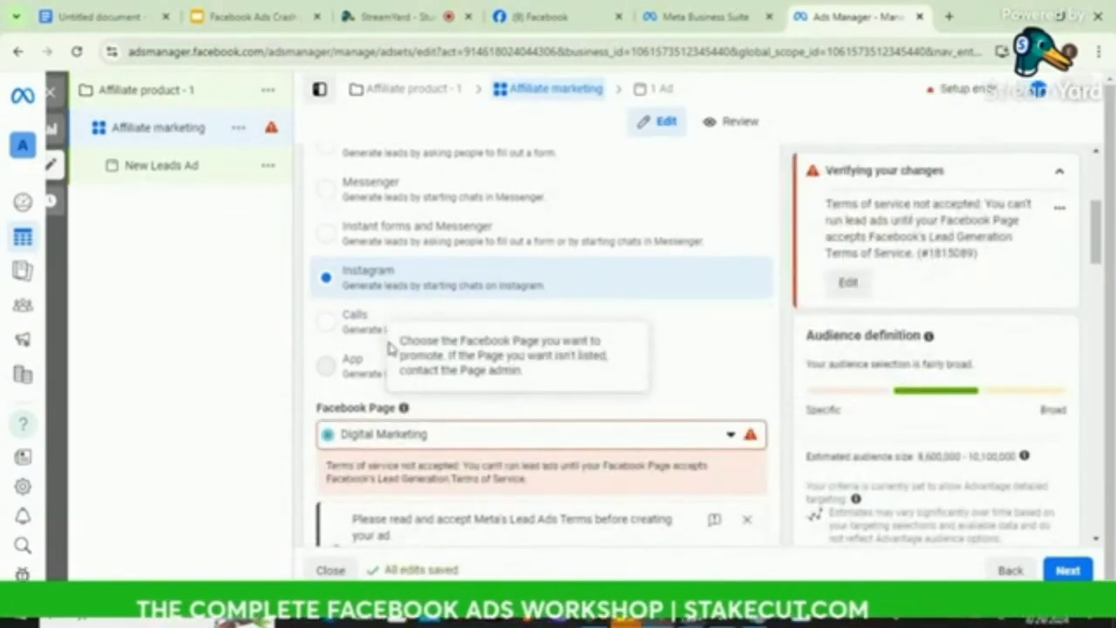
{"action": "scroll", "coordinate": [391, 296], "scroll_direction": "up", "scroll_amount": 1}
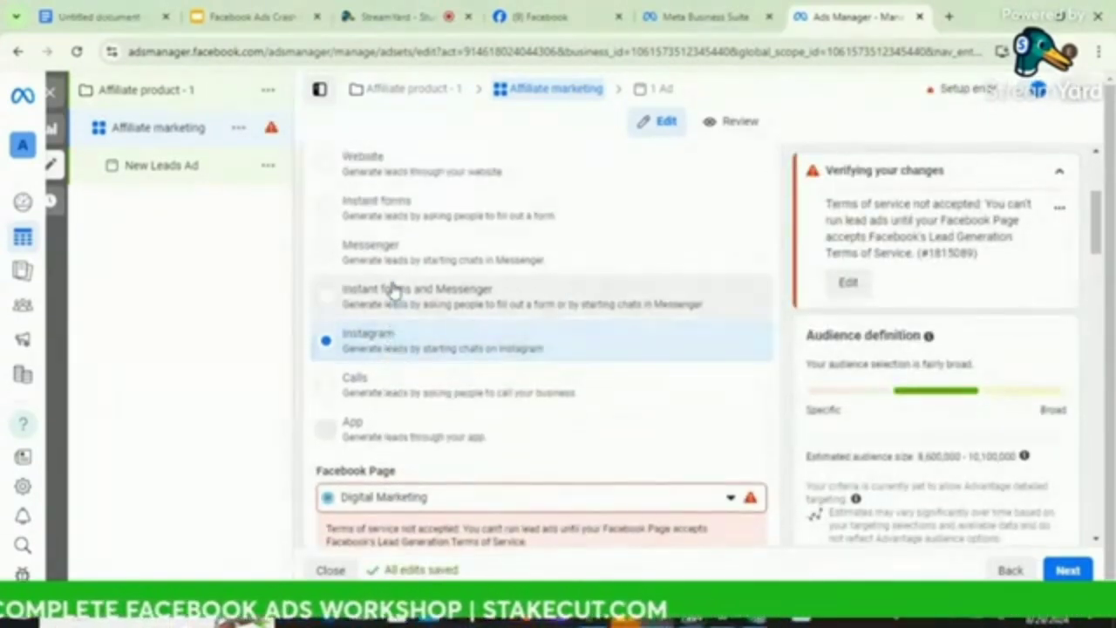
{"action": "scroll", "coordinate": [392, 292], "scroll_direction": "up", "scroll_amount": 1}
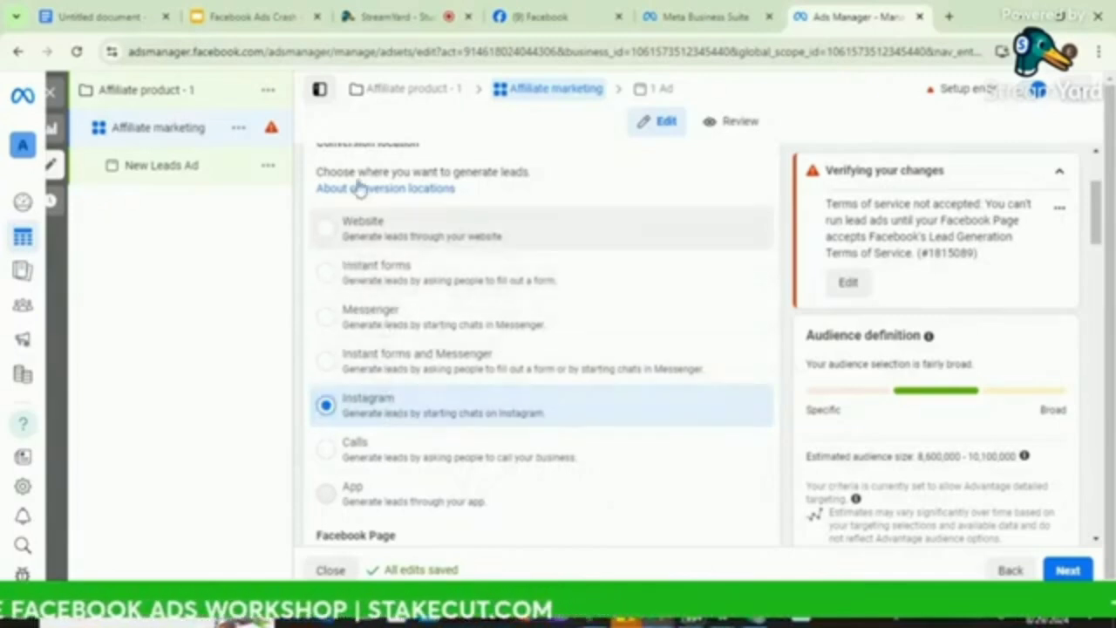
{"action": "left_click", "coordinate": [328, 274]}
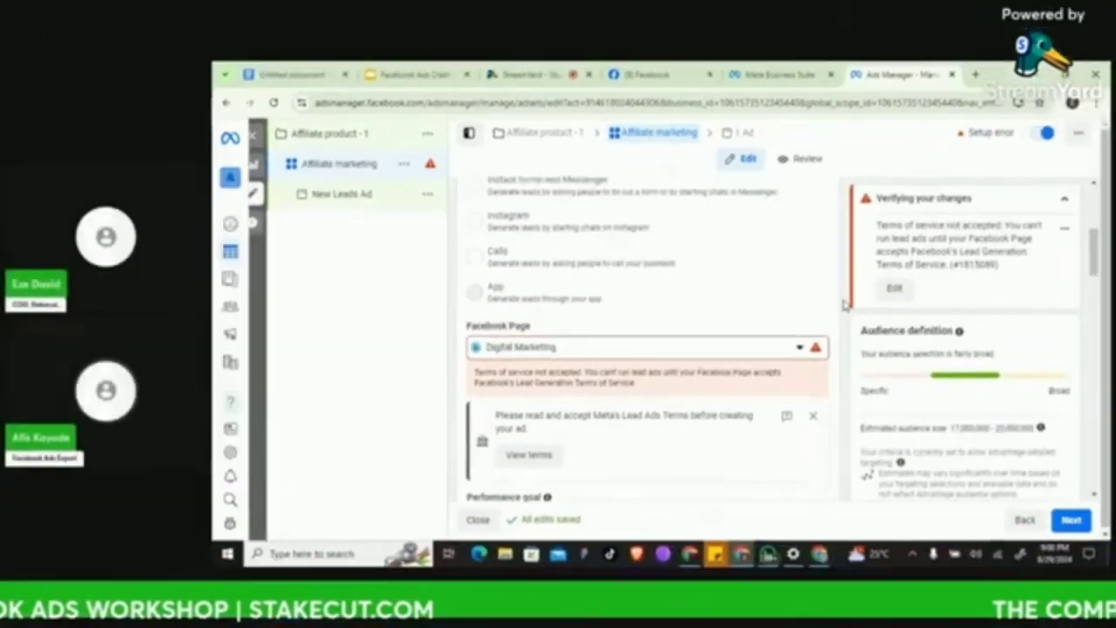
Look through the Facebook Pages available for the ad set in the personal and business account groups.
{"action": "scroll", "coordinate": [788, 303], "scroll_direction": "up", "scroll_amount": 1}
{"action": "scroll", "coordinate": [787, 303], "scroll_direction": "down", "scroll_amount": 1}
{"action": "scroll", "coordinate": [845, 303], "scroll_direction": "down", "scroll_amount": 1}
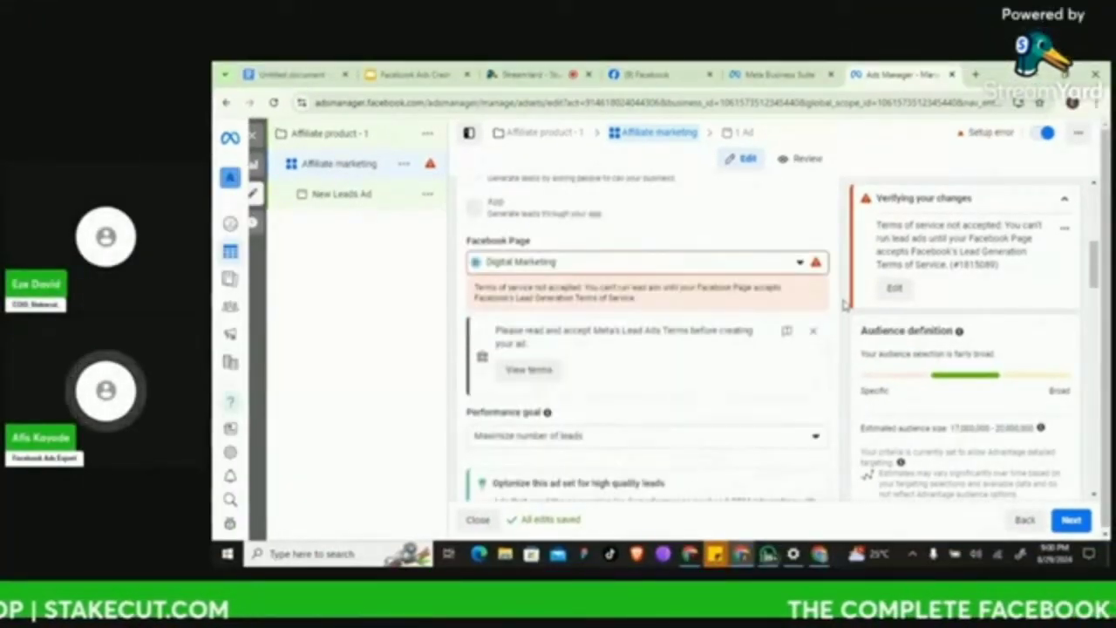
{"action": "left_click", "coordinate": [663, 264]}
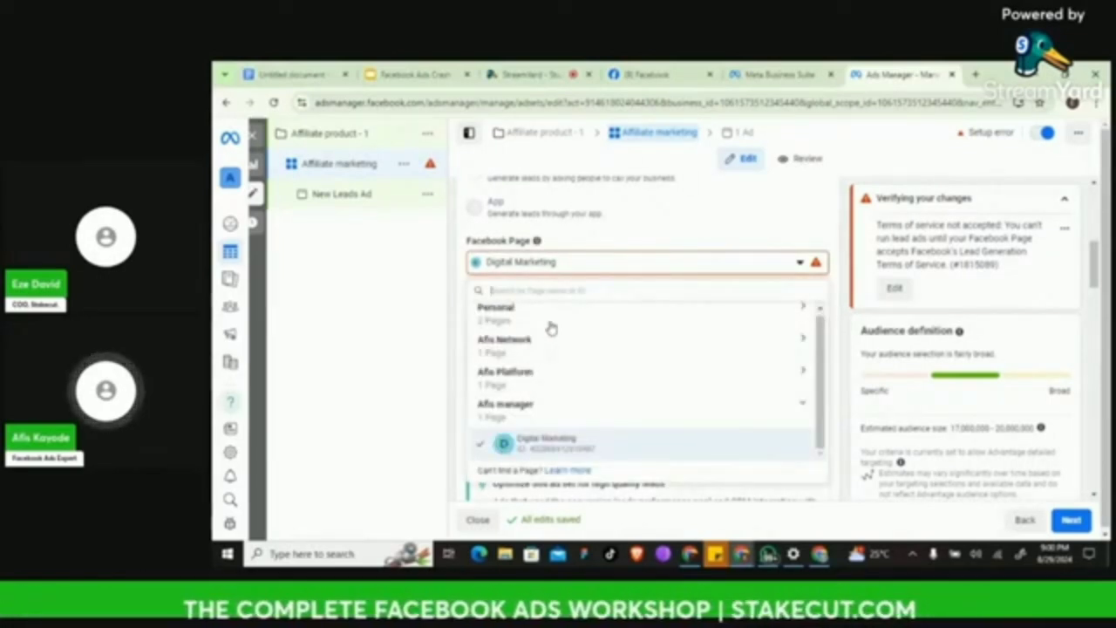
{"action": "left_click", "coordinate": [722, 258]}
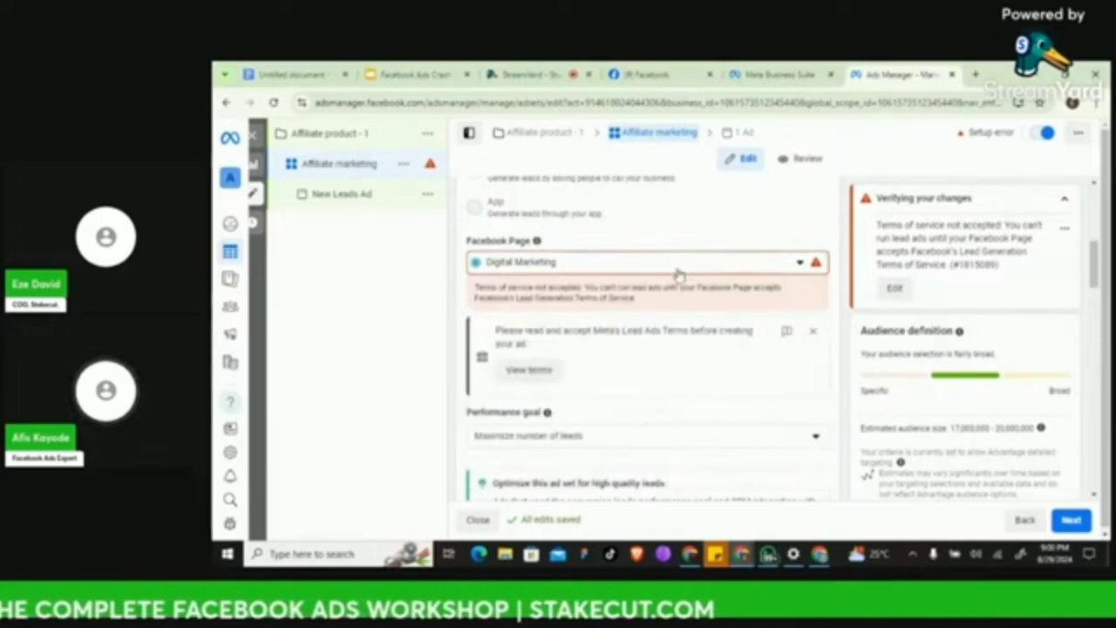
{"action": "left_click", "coordinate": [702, 270]}
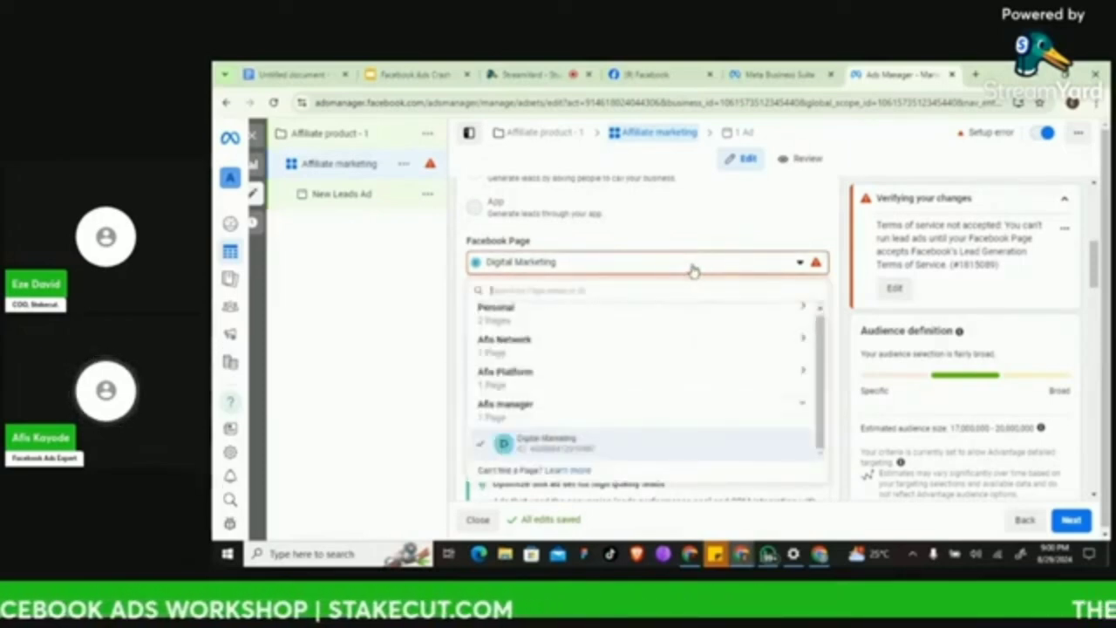
{"action": "left_click", "coordinate": [494, 323]}
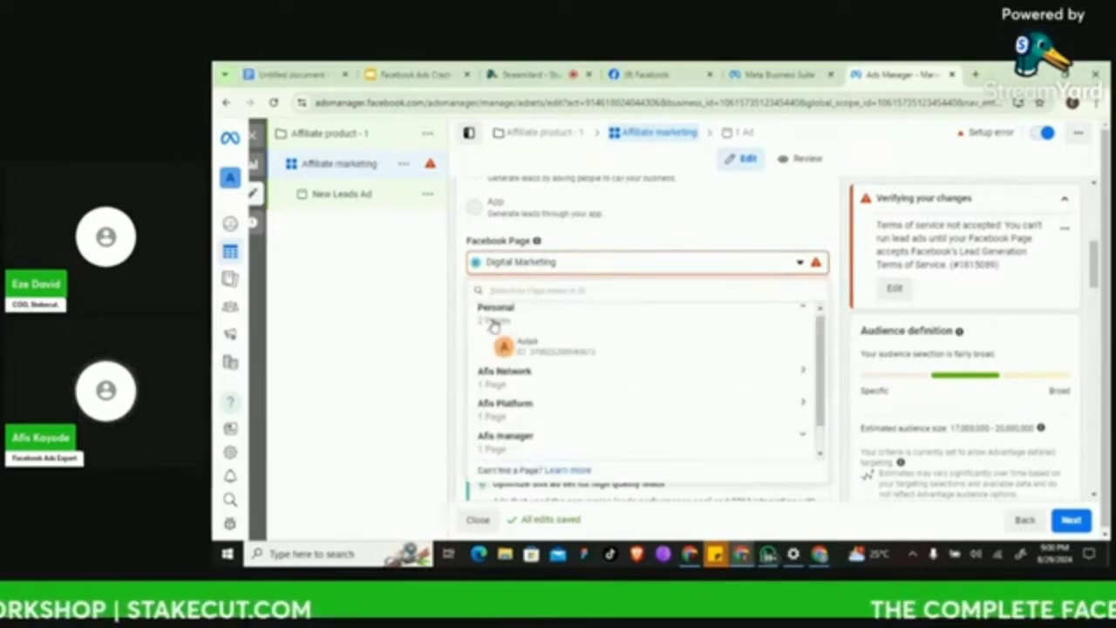
{"action": "left_click", "coordinate": [504, 375]}
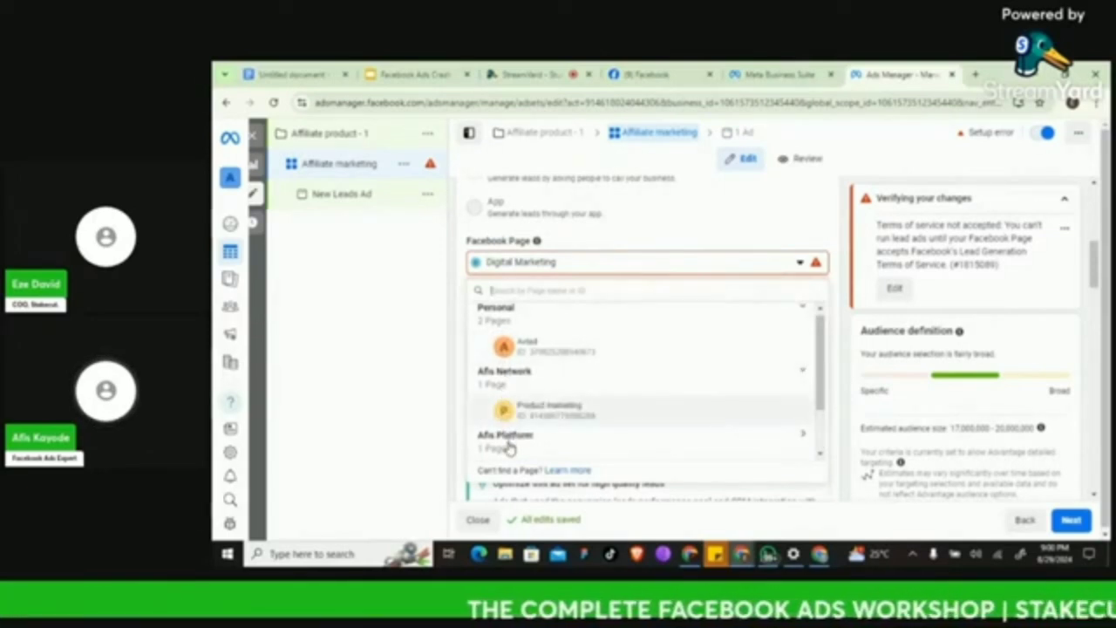
{"action": "scroll", "coordinate": [510, 448], "scroll_direction": "down", "scroll_amount": 2}
{"action": "left_click", "coordinate": [506, 429]}
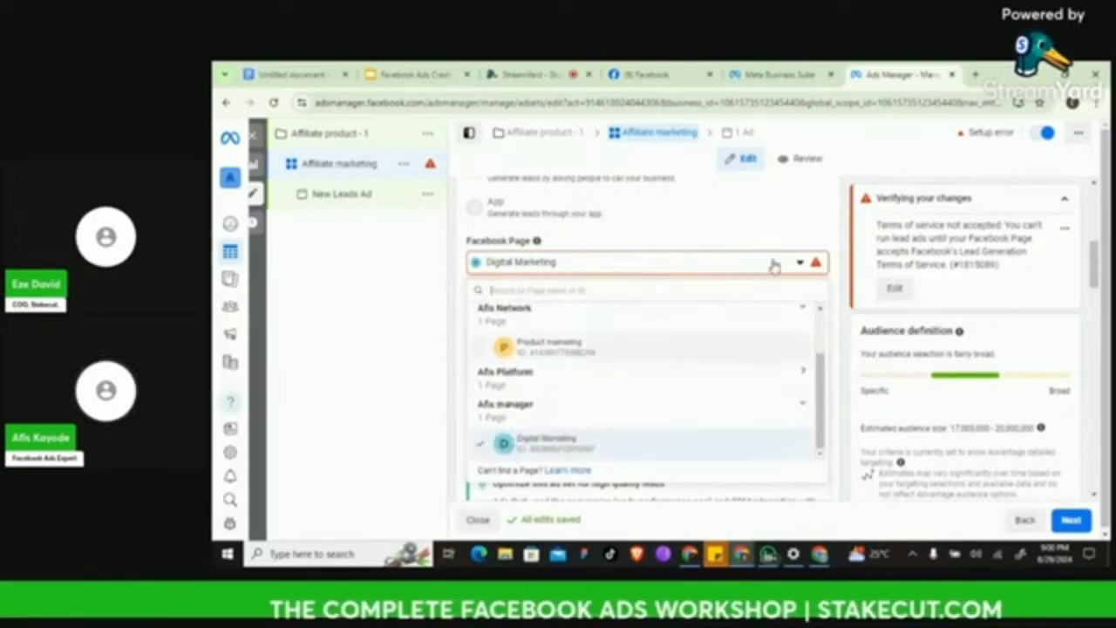
{"action": "left_click", "coordinate": [819, 239]}
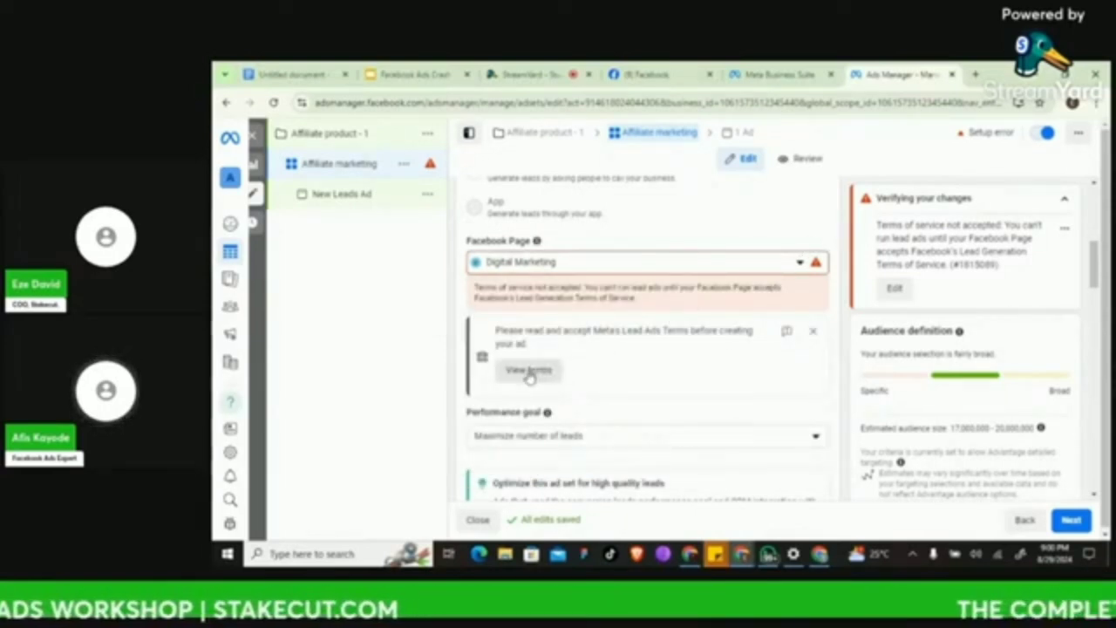
Open Meta's Lead Ad Terms for the Digital Marketing page and agree to them.
{"action": "left_click", "coordinate": [529, 377]}
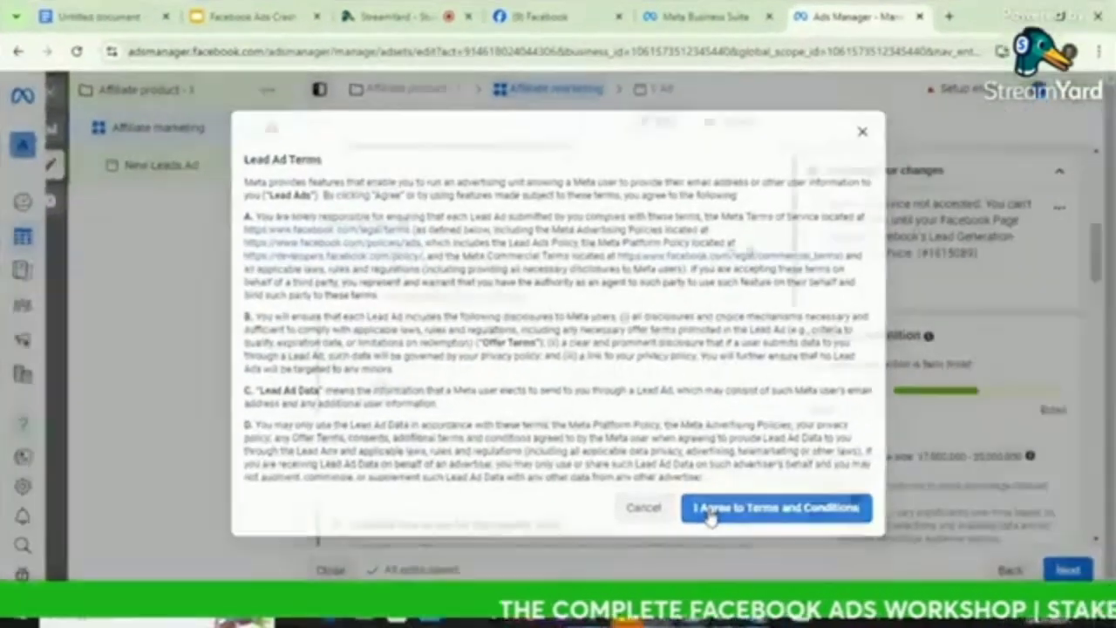
{"action": "left_click", "coordinate": [783, 472]}
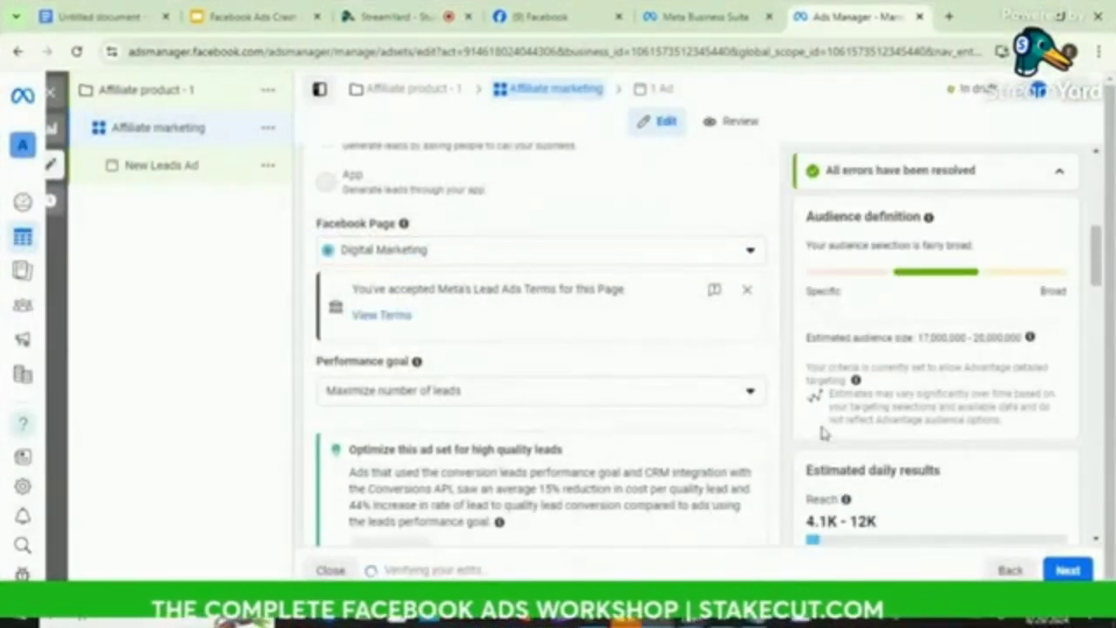
Examine the performance goal, cost per result, dynamic creative and daily budget settings, and return to Ads Manager from StreamYard.
{"action": "scroll", "coordinate": [779, 411], "scroll_direction": "down", "scroll_amount": 2}
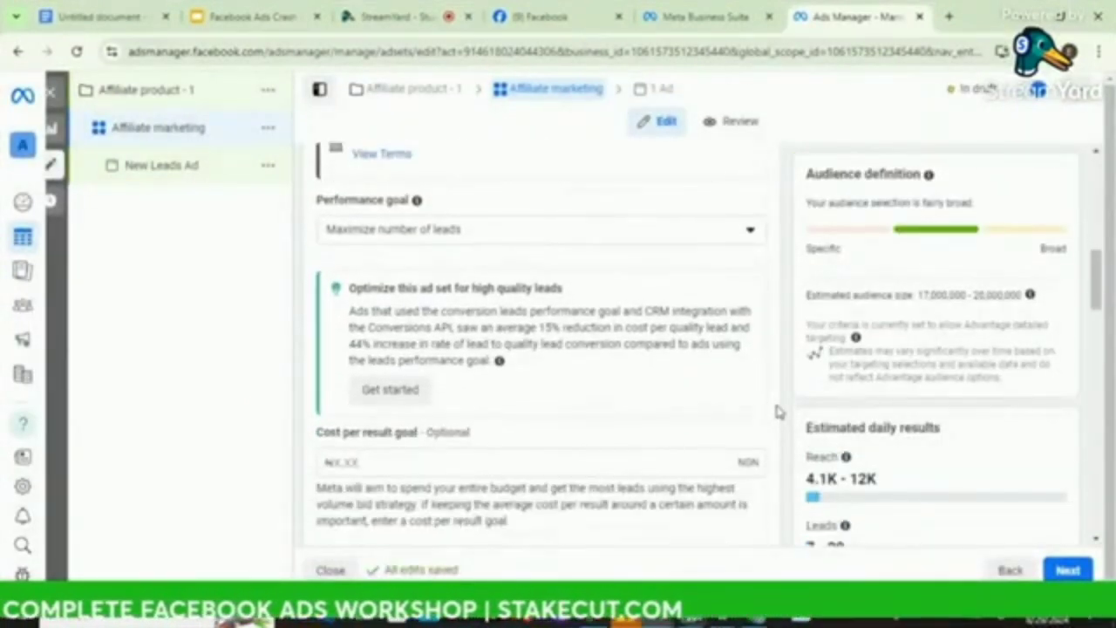
{"action": "scroll", "coordinate": [779, 412], "scroll_direction": "down", "scroll_amount": 1}
{"action": "scroll", "coordinate": [779, 411], "scroll_direction": "up", "scroll_amount": 1}
{"action": "scroll", "coordinate": [779, 412], "scroll_direction": "down", "scroll_amount": 1}
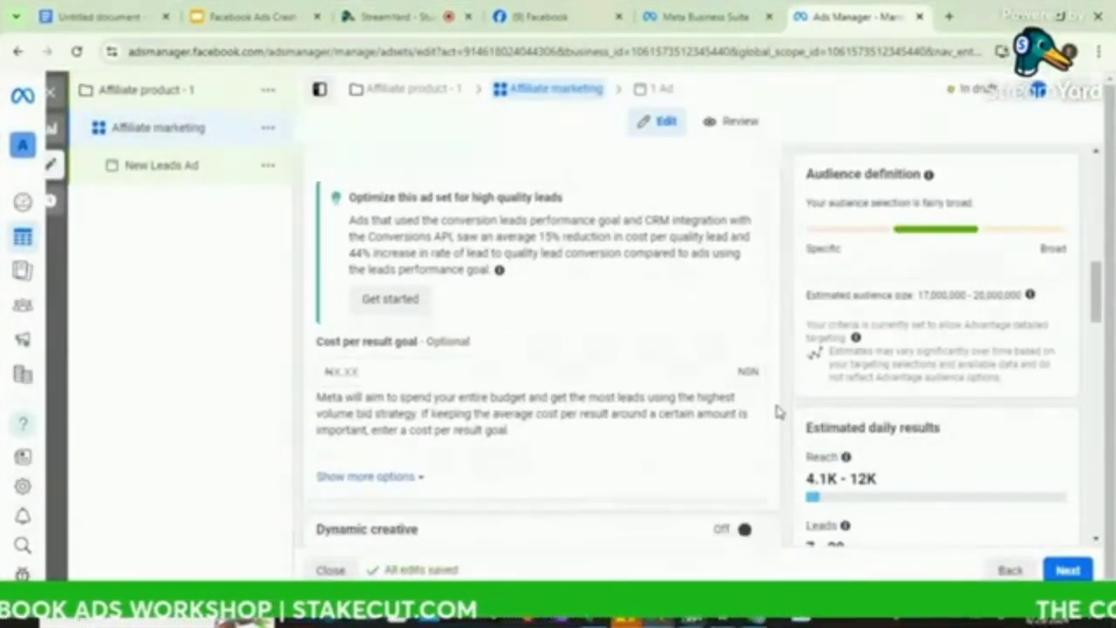
{"action": "scroll", "coordinate": [779, 412], "scroll_direction": "down", "scroll_amount": 3}
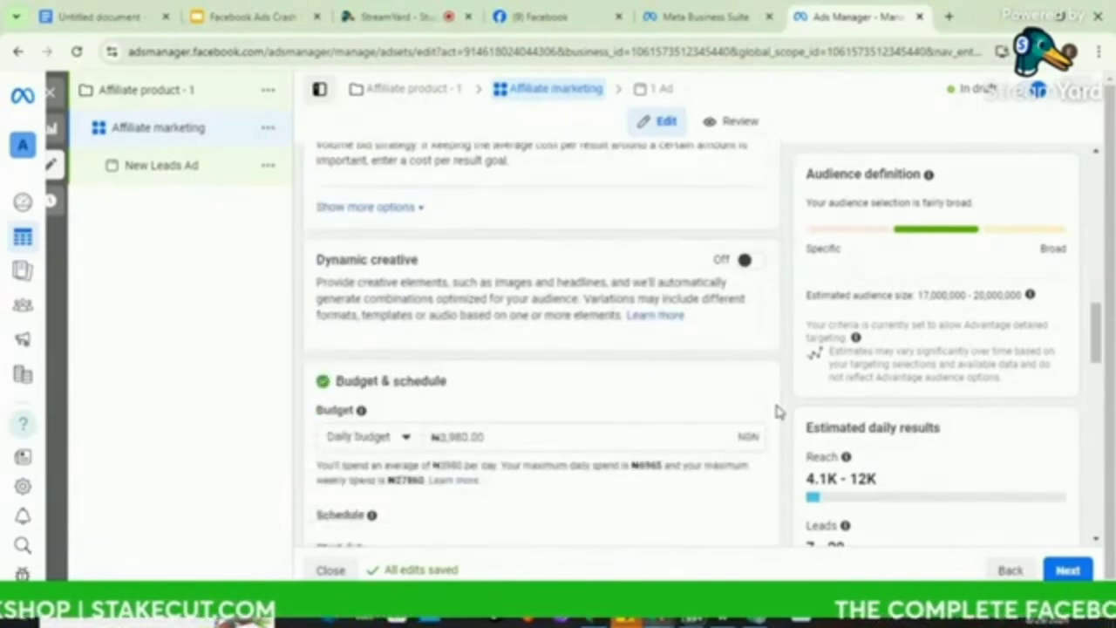
{"action": "scroll", "coordinate": [778, 411], "scroll_direction": "down", "scroll_amount": 2}
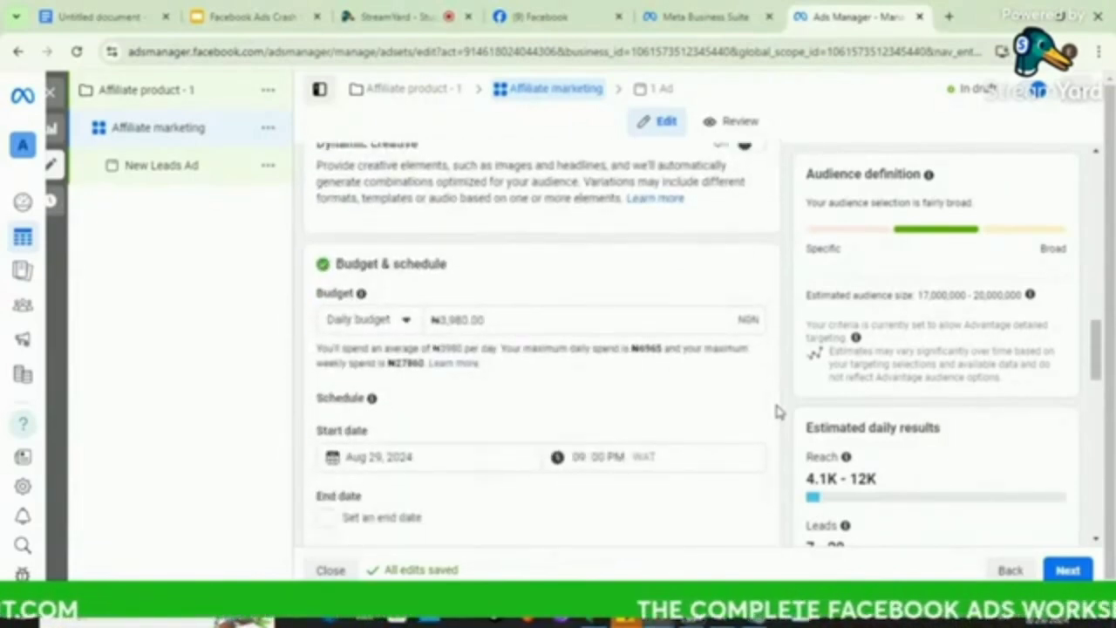
{"action": "scroll", "coordinate": [779, 412], "scroll_direction": "down", "scroll_amount": 1}
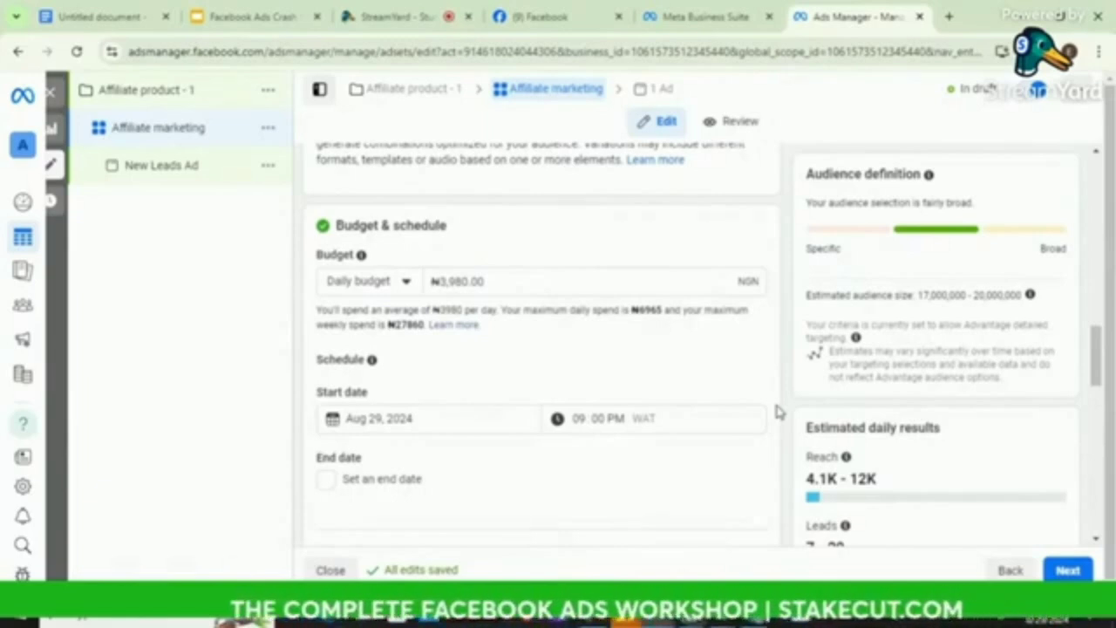
{"action": "left_click", "coordinate": [463, 282]}
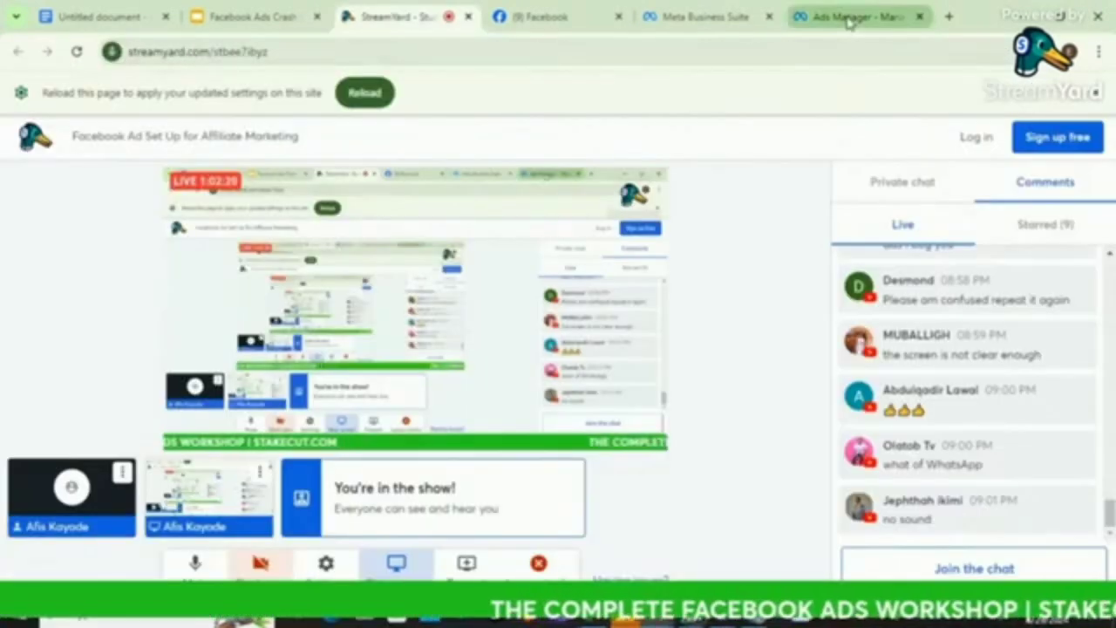
{"action": "left_click", "coordinate": [848, 21]}
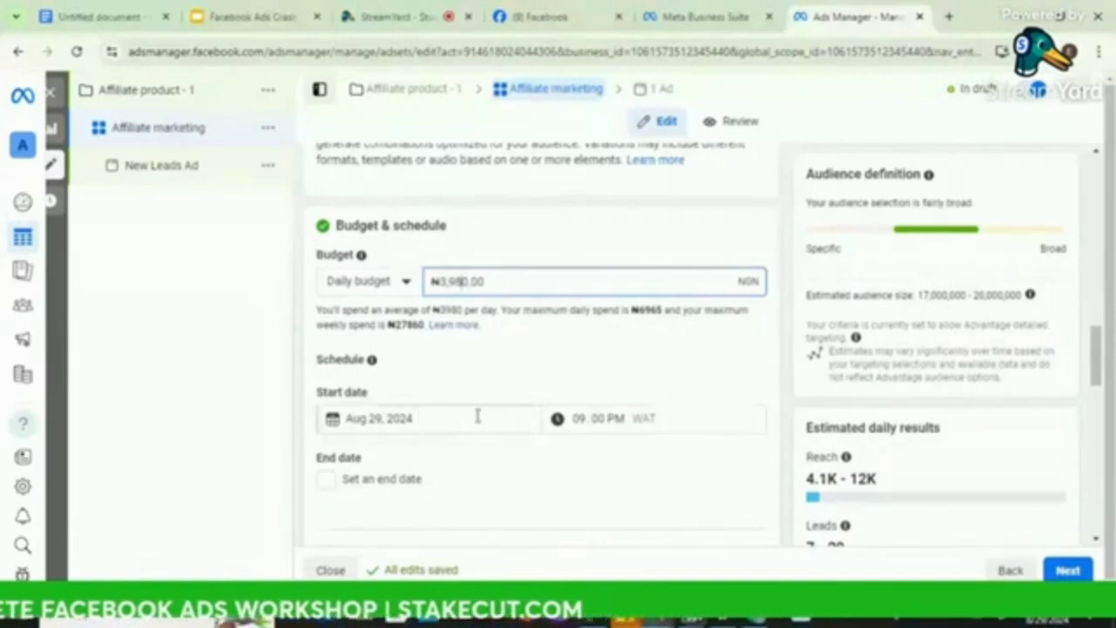
Set the ad set's start time to 04:00 AM.
{"action": "left_click", "coordinate": [582, 418]}
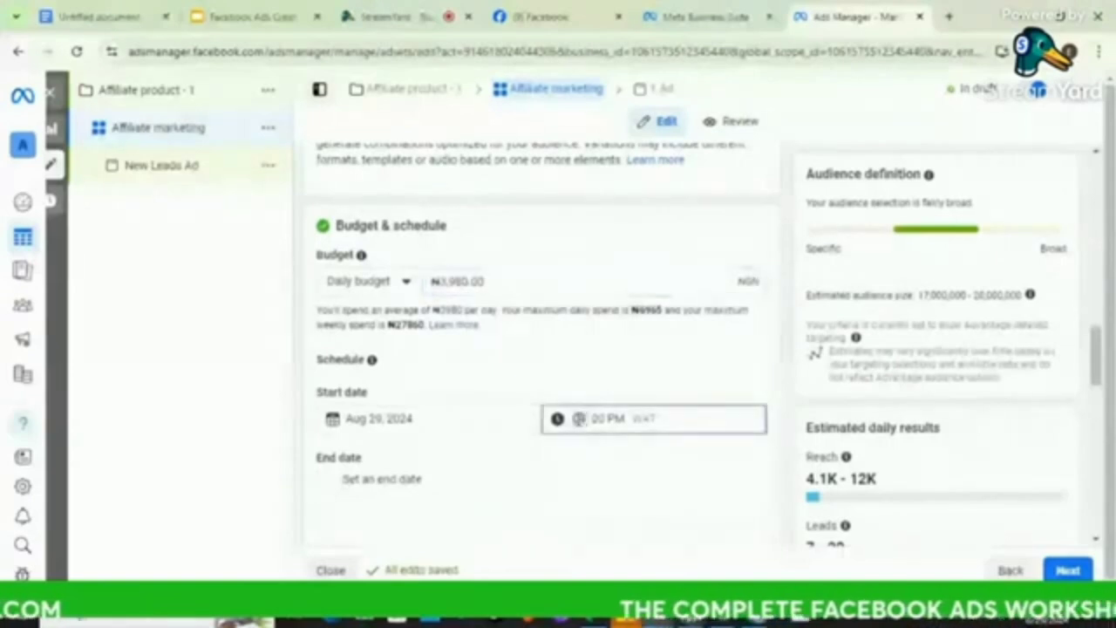
{"action": "type", "text": "04"}
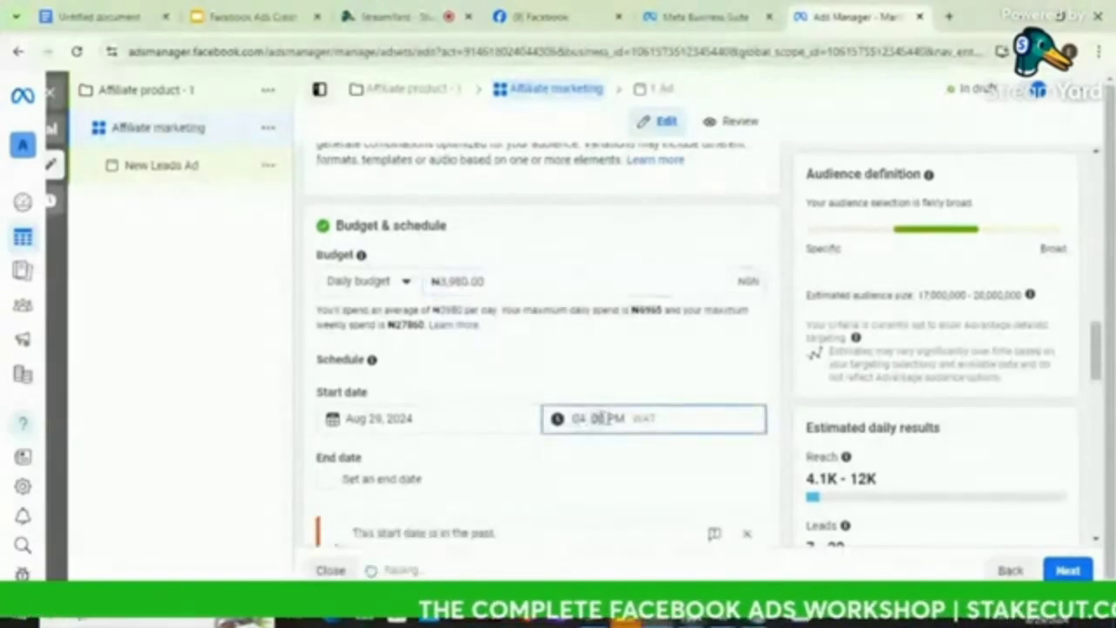
{"action": "left_click", "coordinate": [611, 419]}
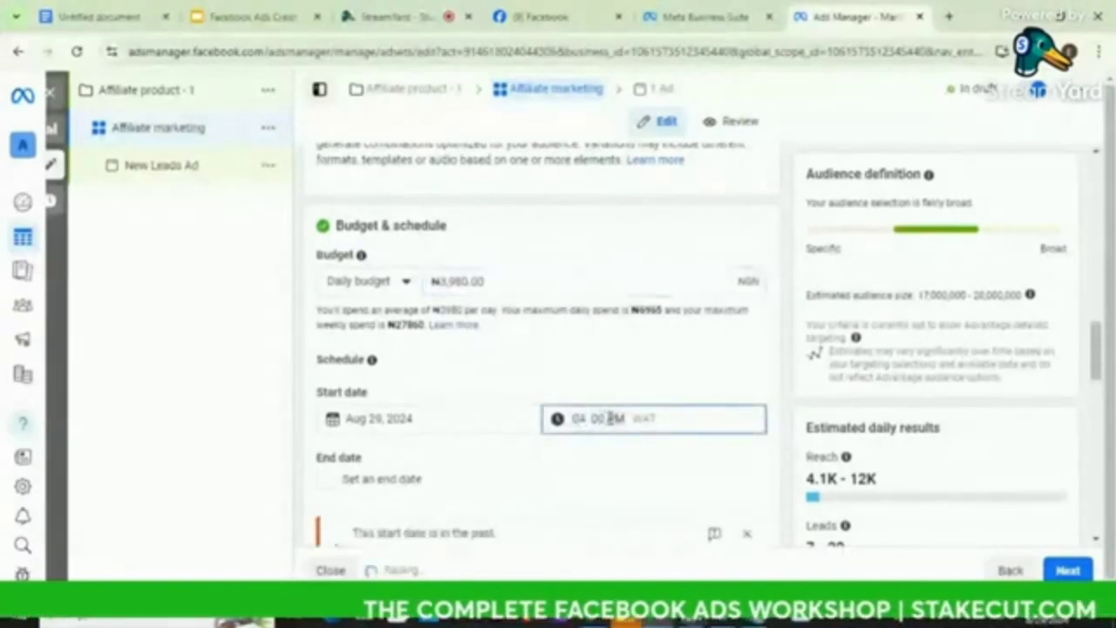
{"action": "left_click", "coordinate": [776, 399]}
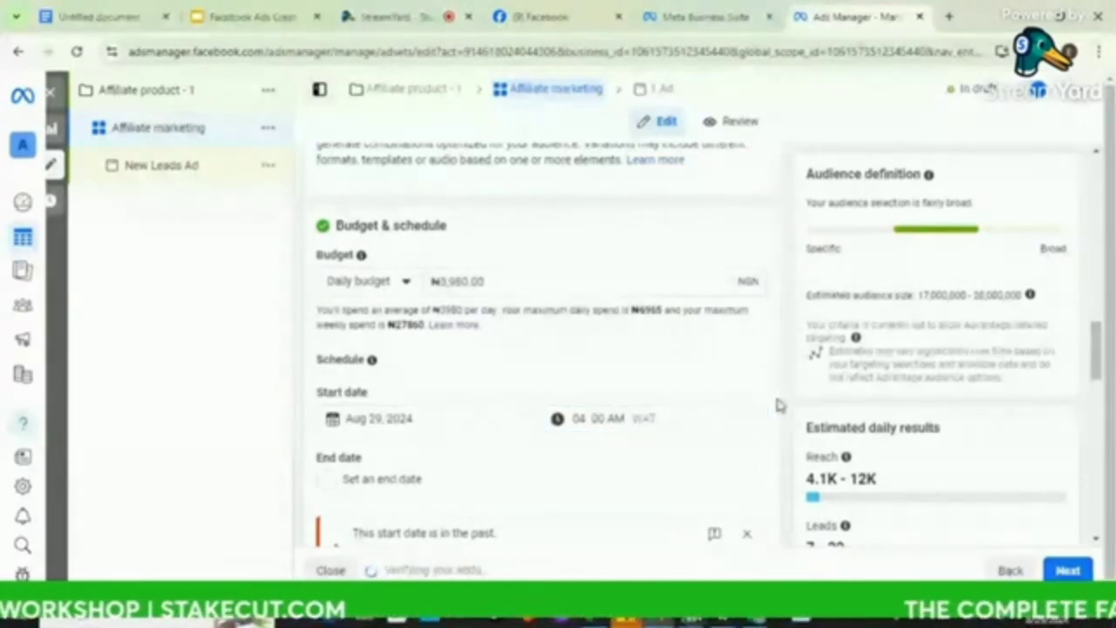
Change the ad set's start time to 09:04 AM.
{"action": "left_click", "coordinate": [579, 418]}
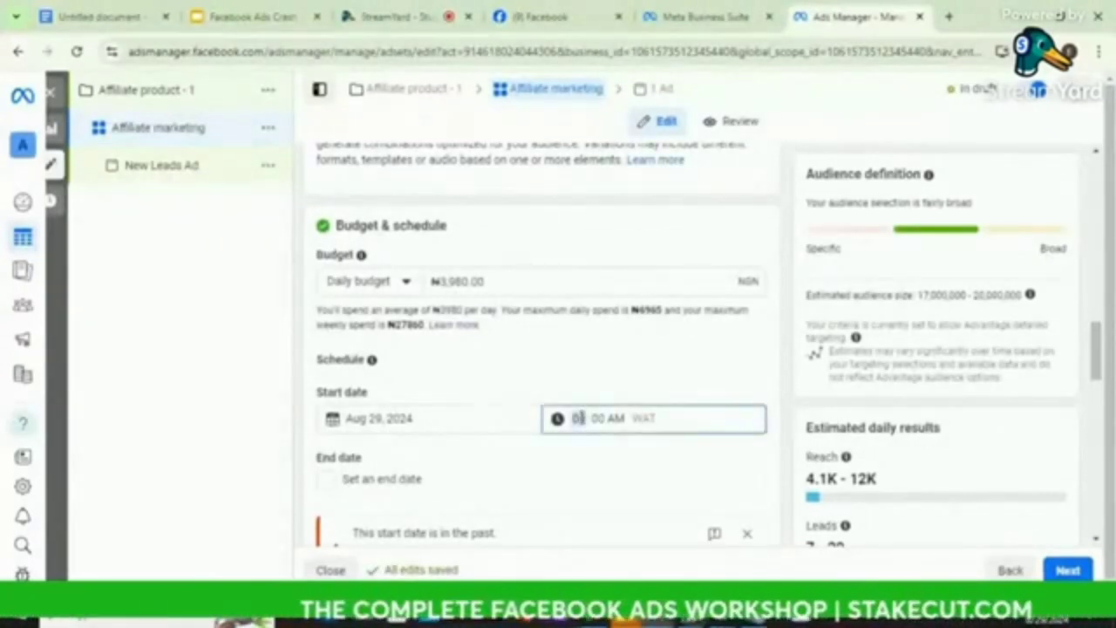
{"action": "left_click", "coordinate": [598, 418]}
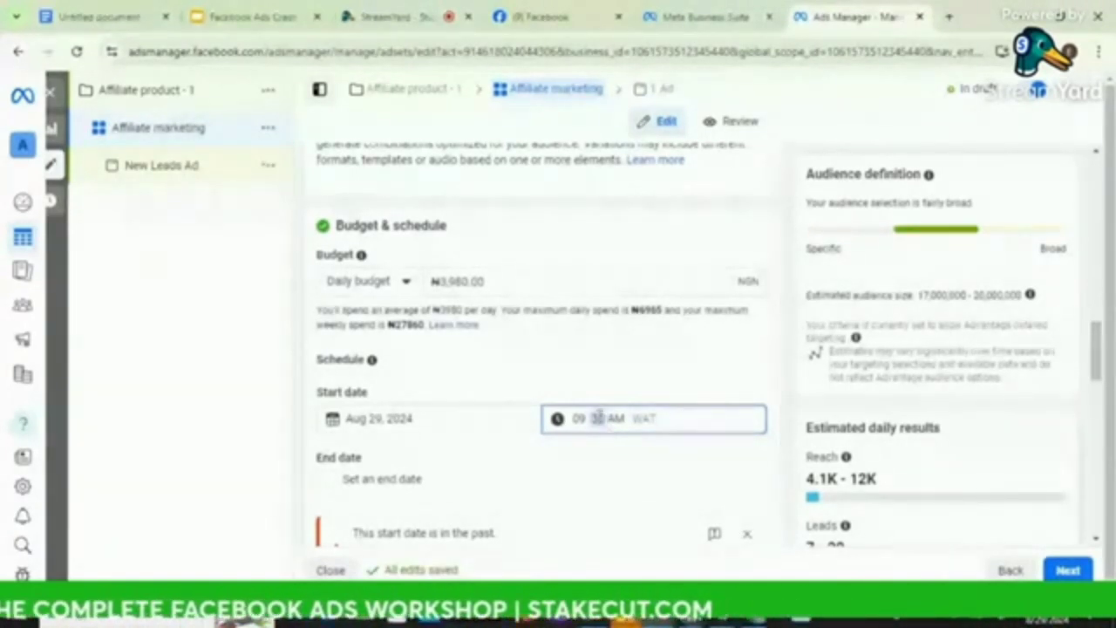
{"action": "type", "text": "04"}
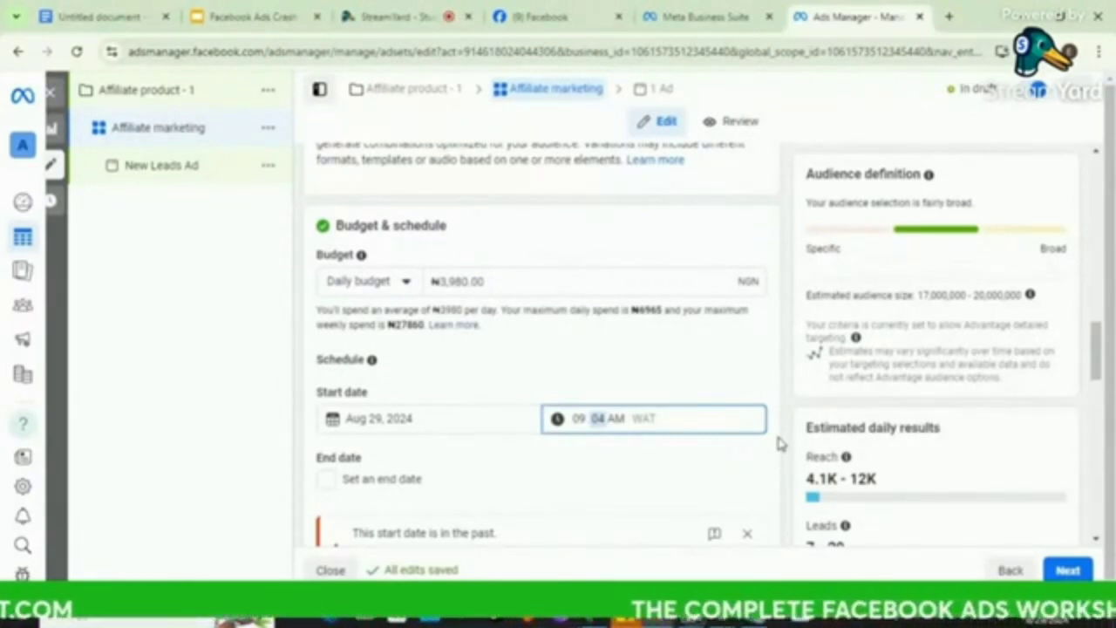
{"action": "left_click", "coordinate": [772, 431]}
{"action": "scroll", "coordinate": [771, 431], "scroll_direction": "down", "scroll_amount": 1}
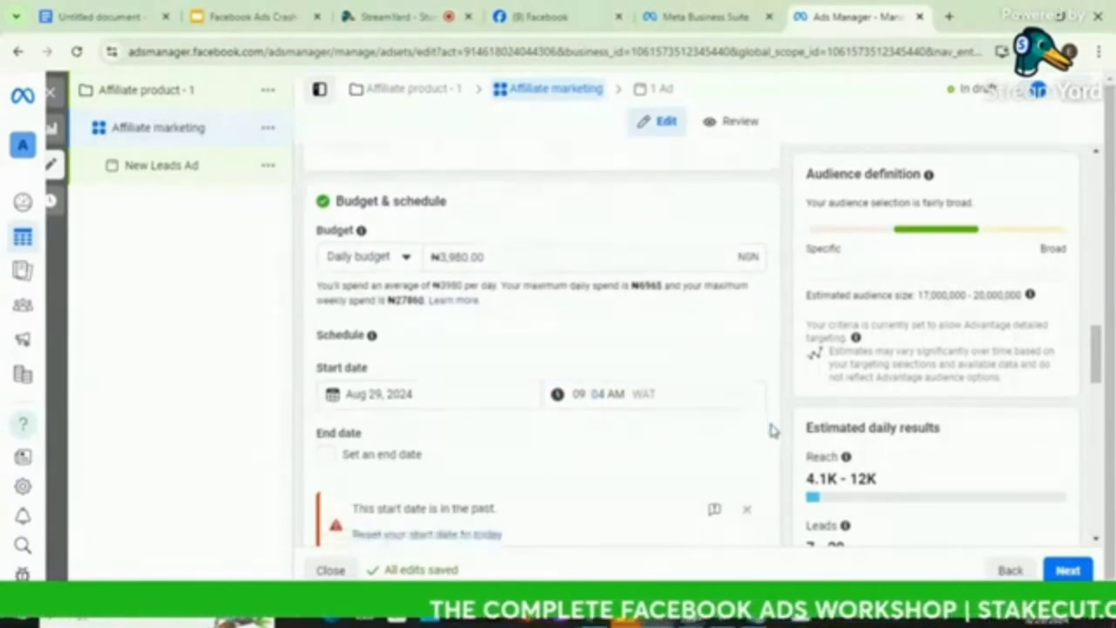
{"action": "scroll", "coordinate": [797, 386], "scroll_direction": "down", "scroll_amount": 1}
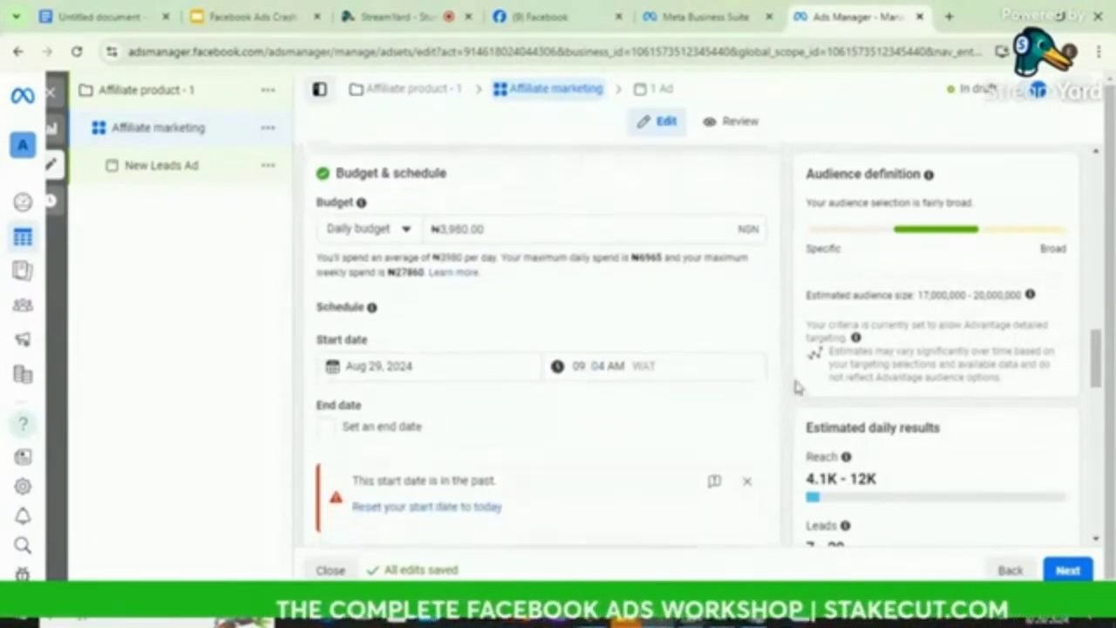
{"action": "left_click", "coordinate": [599, 370]}
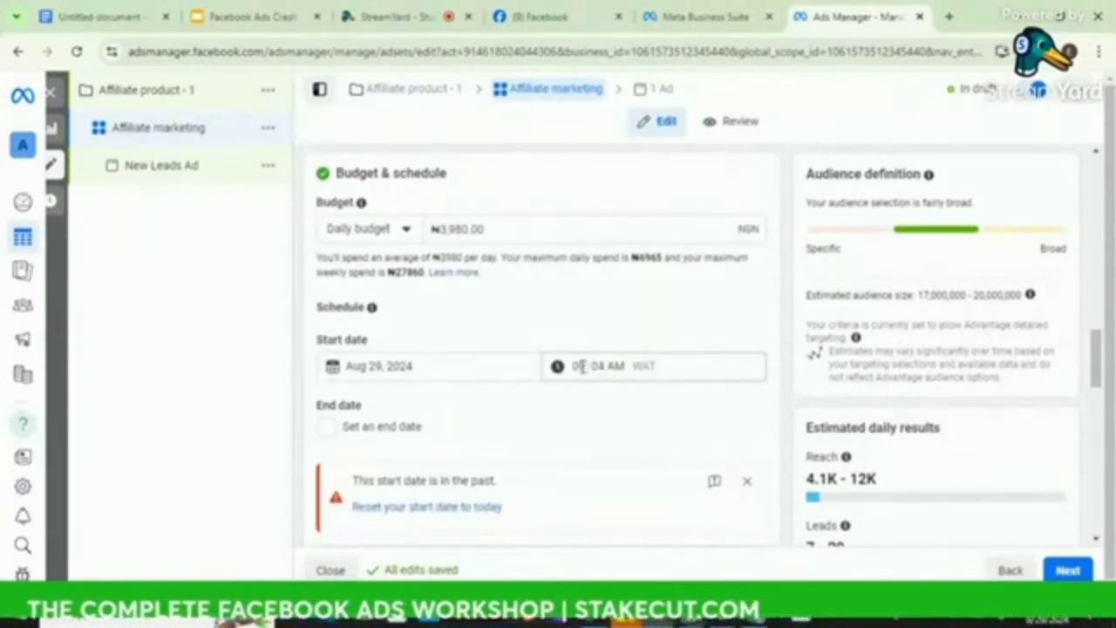
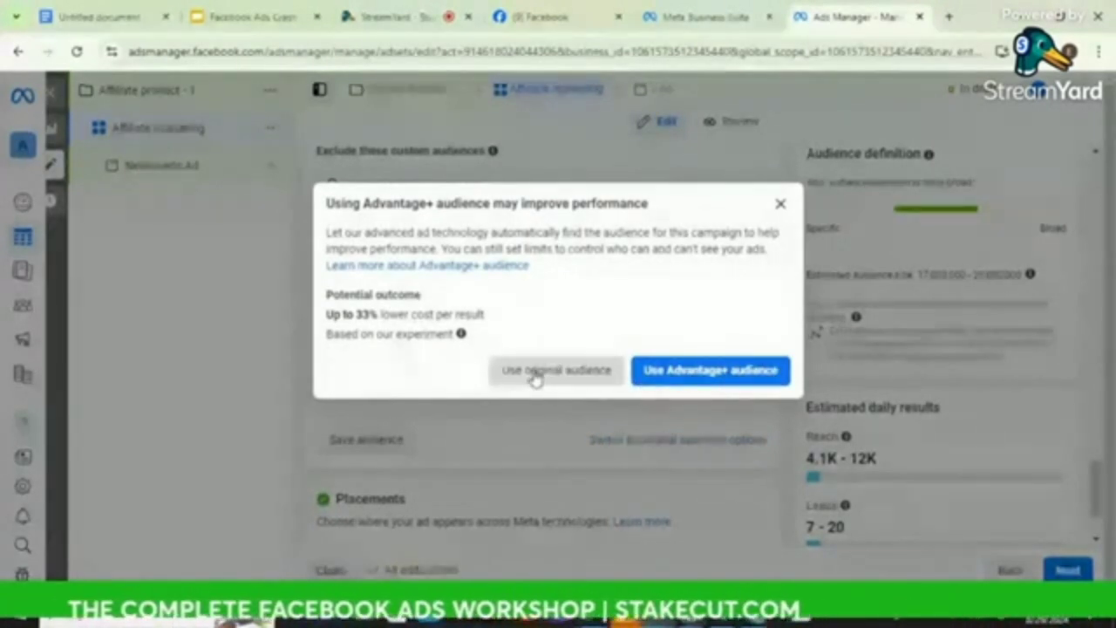
Switch the ad set to the original audience instead of Advantage+ audience and look over its scheduling and audience sections.
{"action": "left_click", "coordinate": [535, 372]}
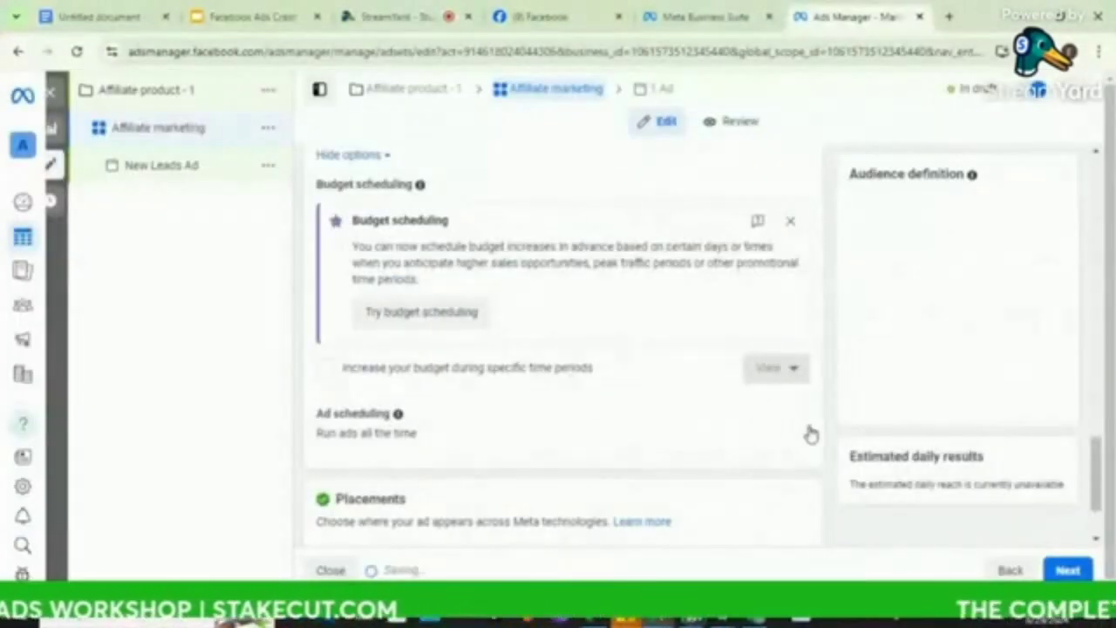
{"action": "scroll", "coordinate": [825, 445], "scroll_direction": "down", "scroll_amount": 1}
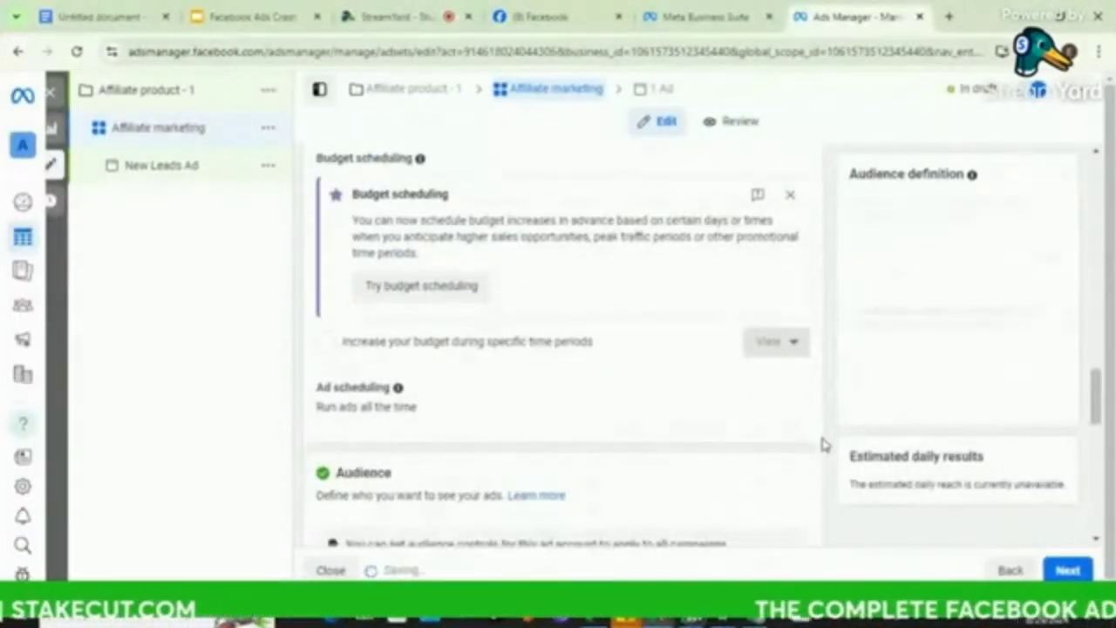
{"action": "scroll", "coordinate": [825, 445], "scroll_direction": "up", "scroll_amount": 3}
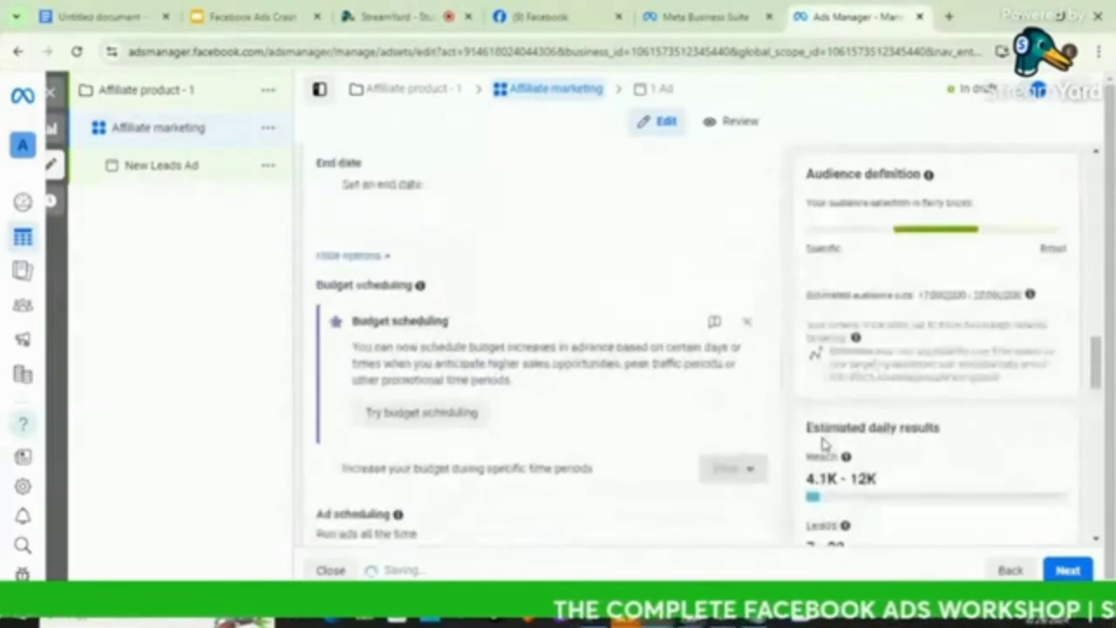
{"action": "scroll", "coordinate": [825, 445], "scroll_direction": "up", "scroll_amount": 2}
{"action": "scroll", "coordinate": [825, 445], "scroll_direction": "down", "scroll_amount": 5}
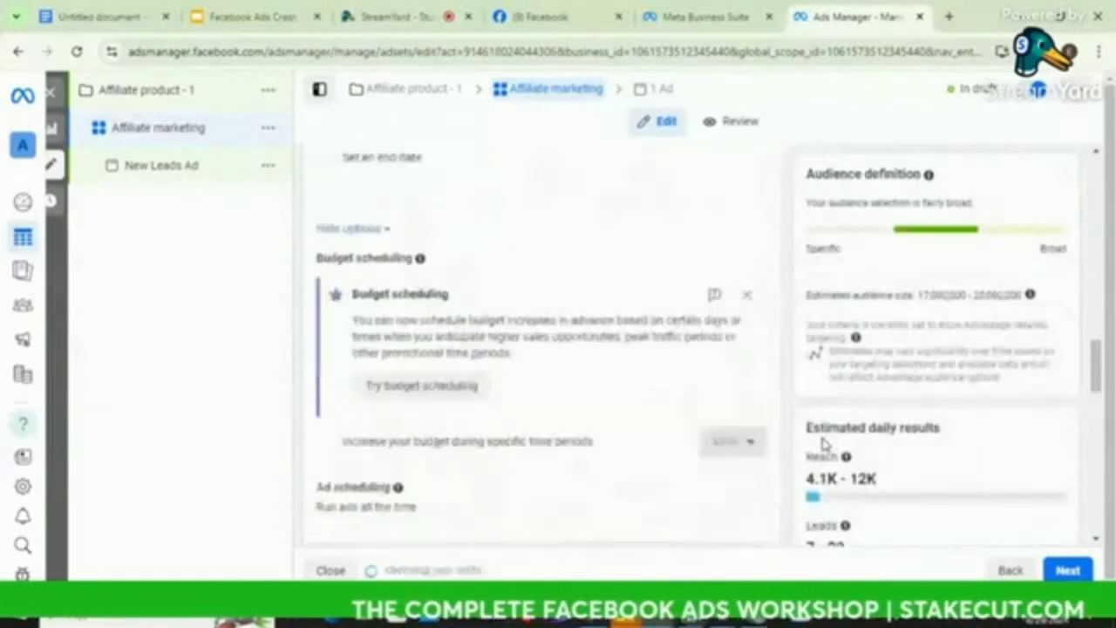
{"action": "scroll", "coordinate": [825, 444], "scroll_direction": "down", "scroll_amount": 3}
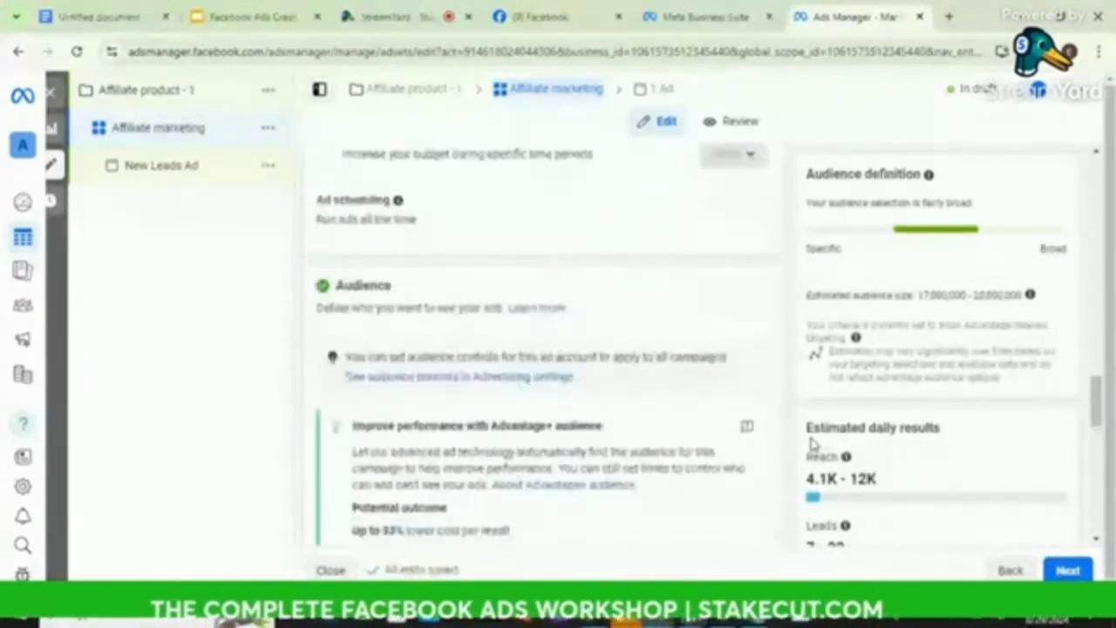
{"action": "scroll", "coordinate": [811, 443], "scroll_direction": "down", "scroll_amount": 3}
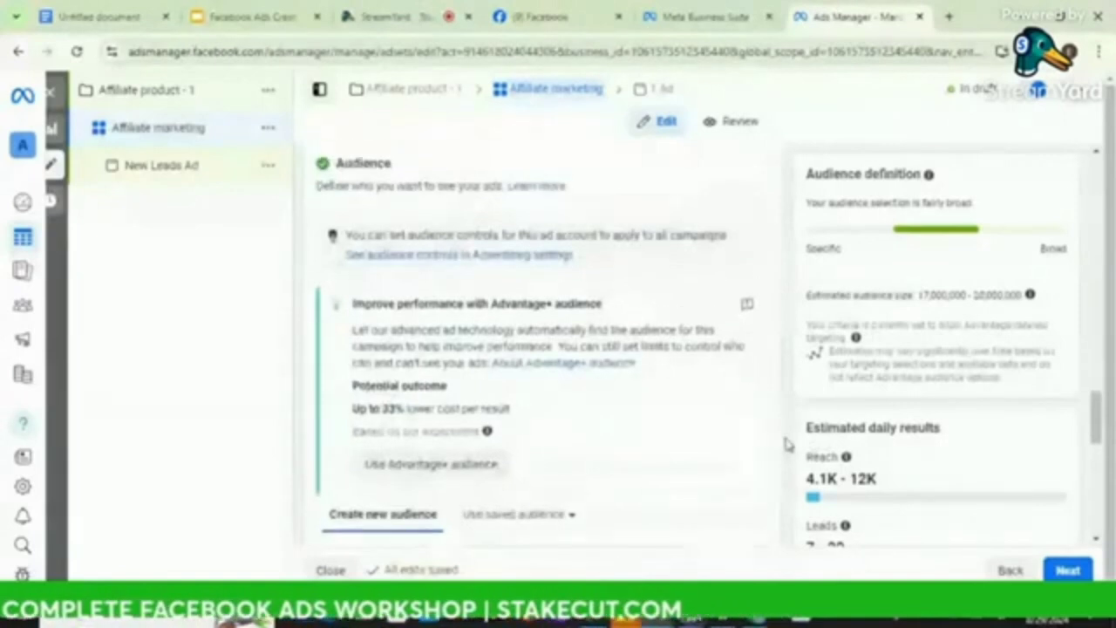
Open the audience's locations for editing and begin a search for locations to include.
{"action": "scroll", "coordinate": [785, 445], "scroll_direction": "down", "scroll_amount": 4}
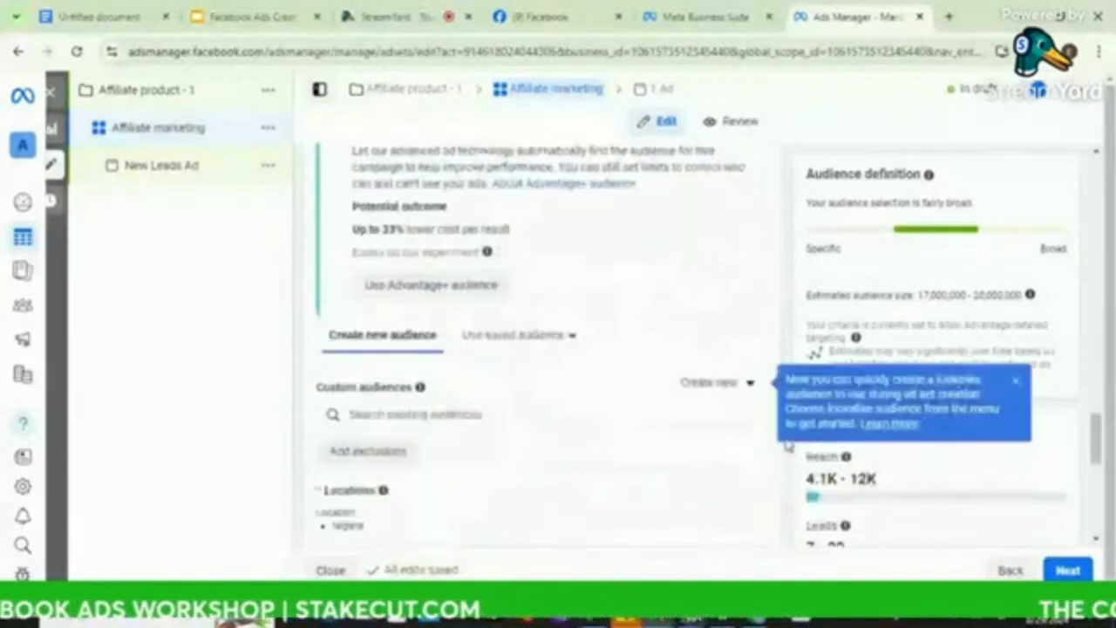
{"action": "scroll", "coordinate": [732, 480], "scroll_direction": "down", "scroll_amount": 2}
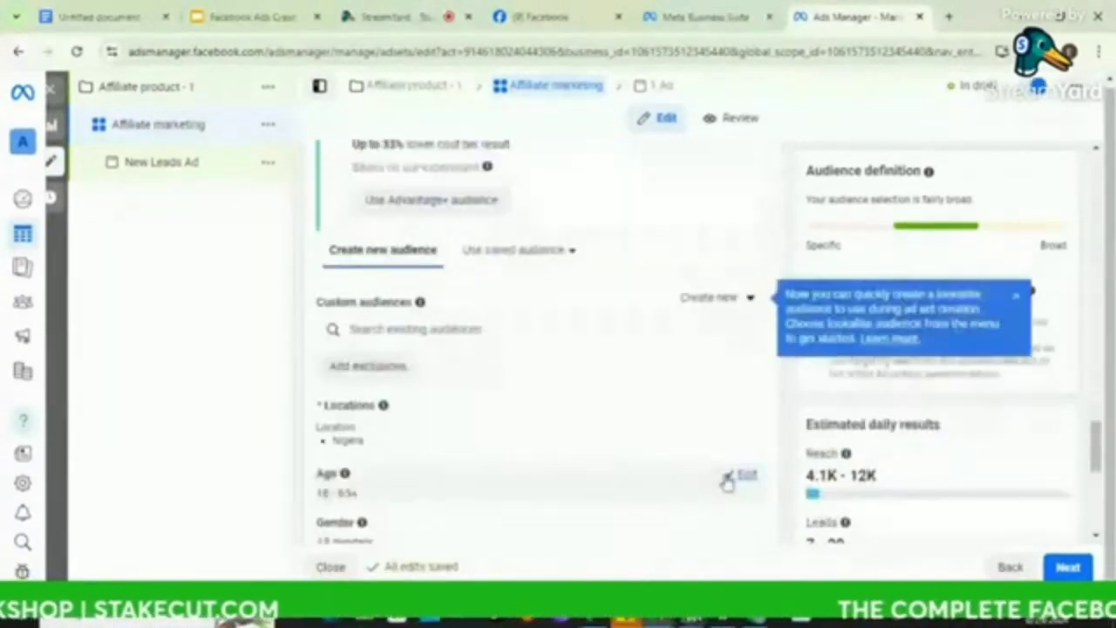
{"action": "scroll", "coordinate": [728, 481], "scroll_direction": "down", "scroll_amount": 5}
{"action": "scroll", "coordinate": [728, 481], "scroll_direction": "up", "scroll_amount": 1}
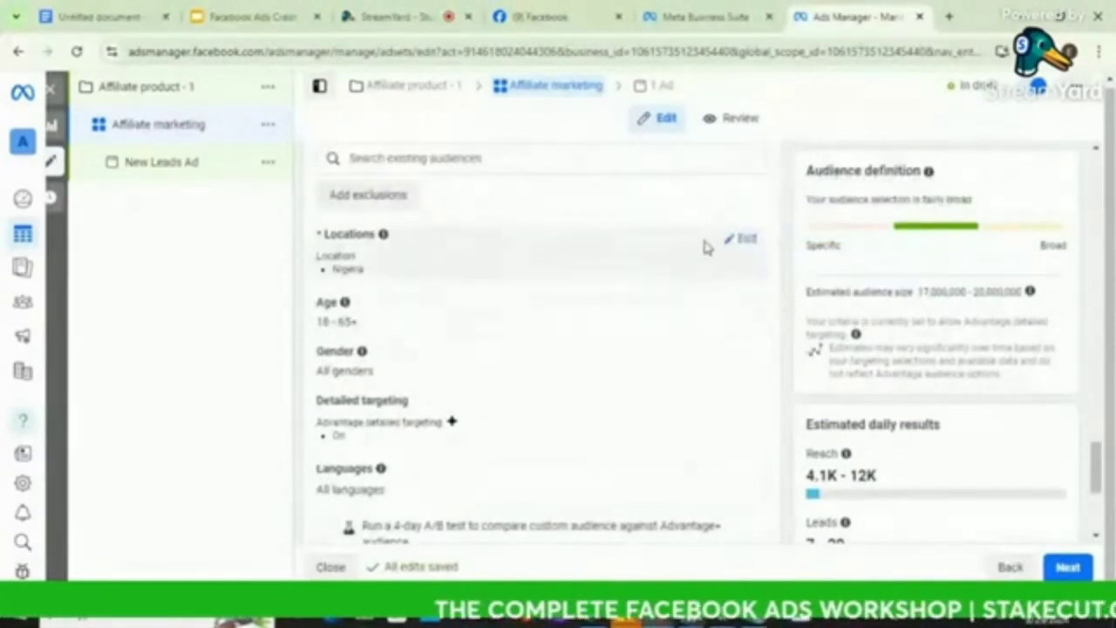
{"action": "left_click", "coordinate": [749, 242]}
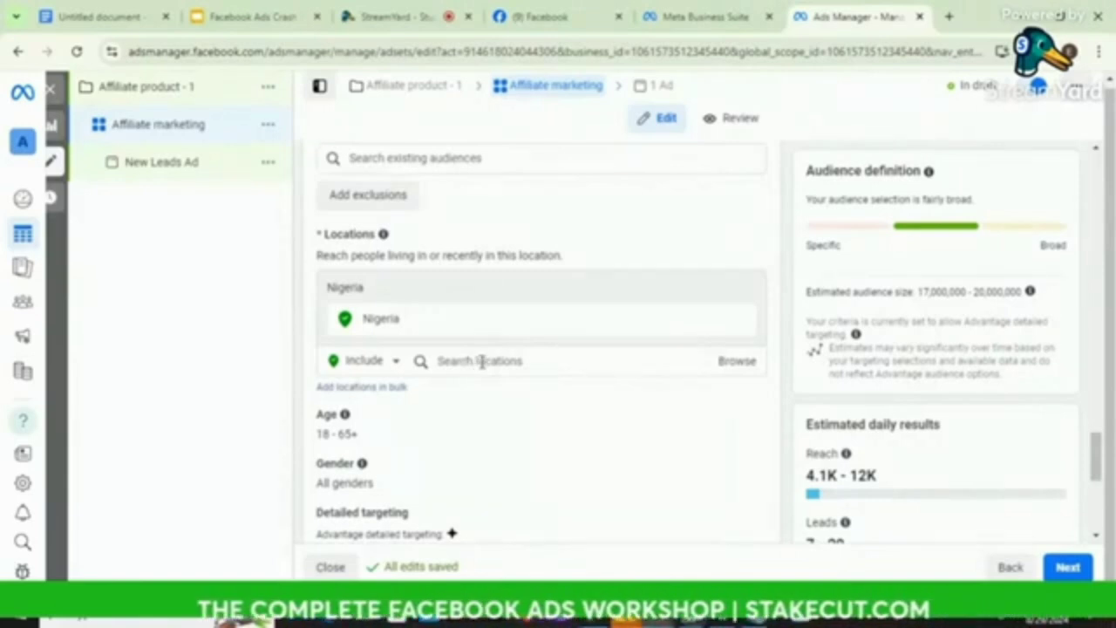
{"action": "left_click", "coordinate": [481, 362]}
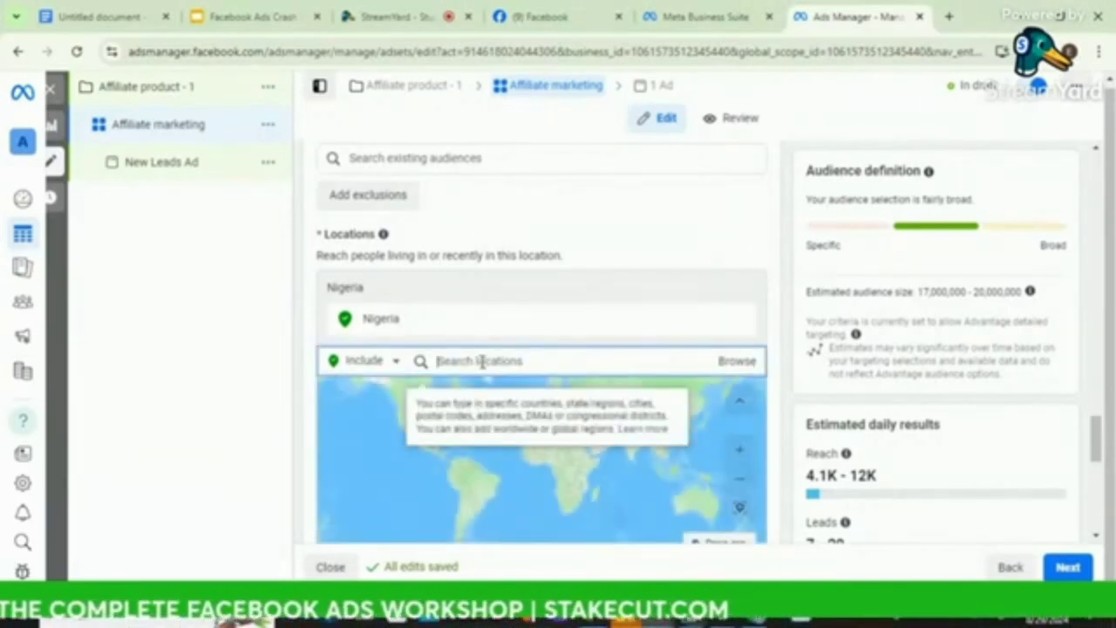
Add the United States as an audience location and remove Nigeria from the list.
{"action": "type", "text": "unite"}
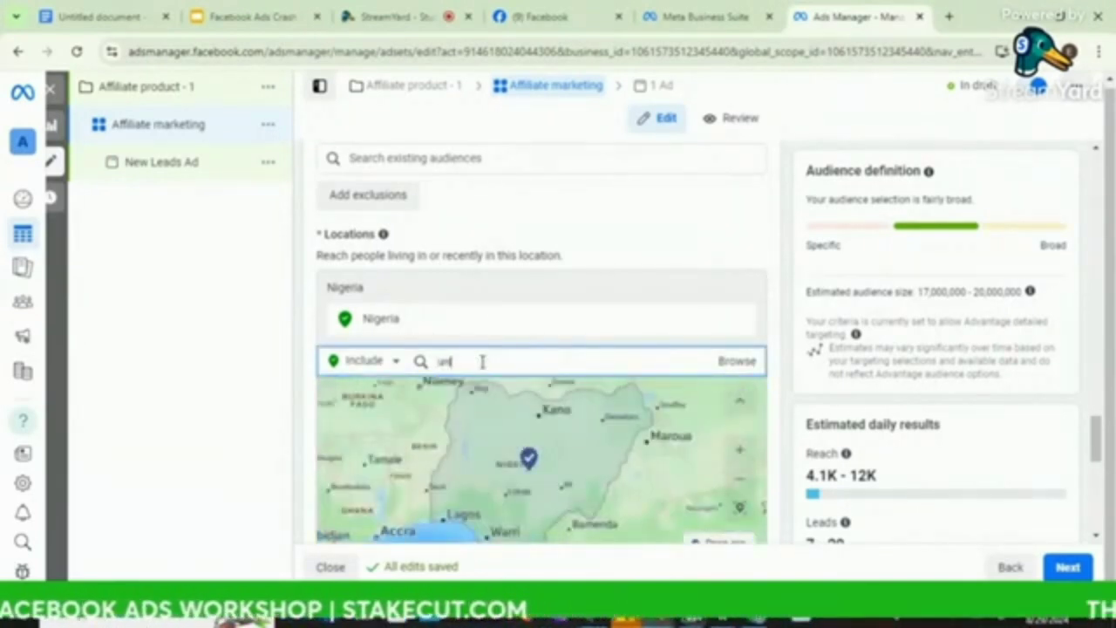
{"action": "type", "text": "d"}
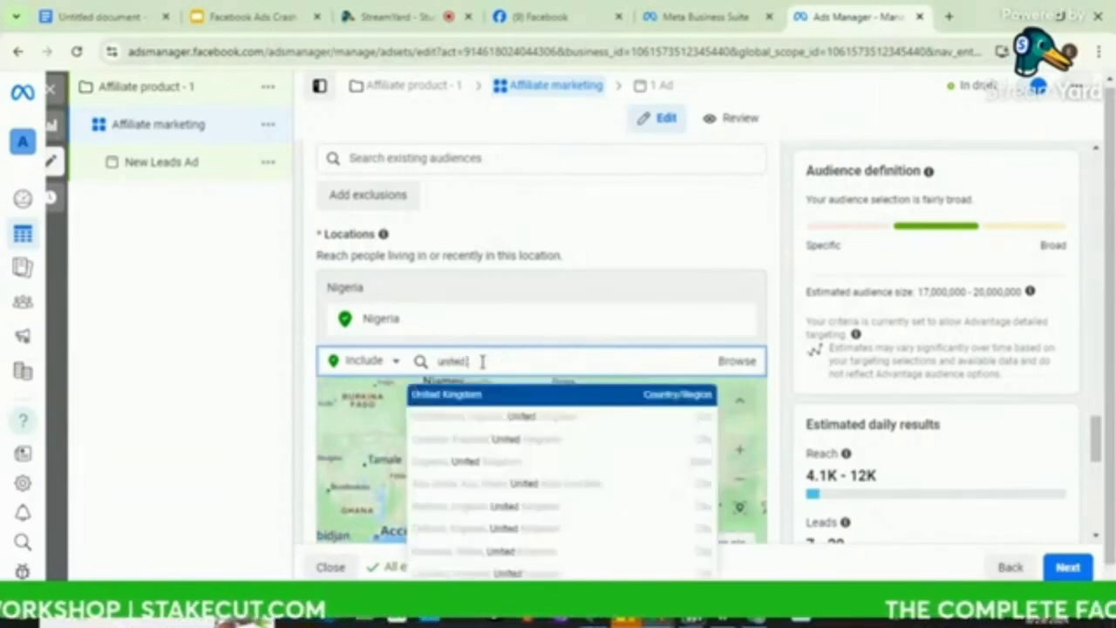
{"action": "type", "text": " state"}
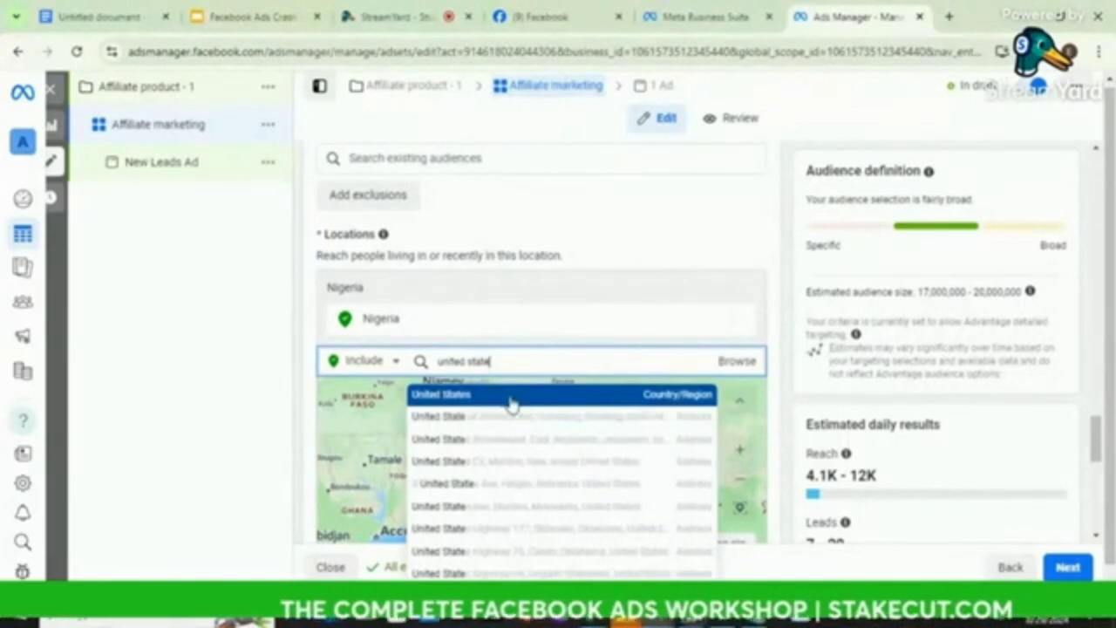
{"action": "left_click", "coordinate": [512, 399]}
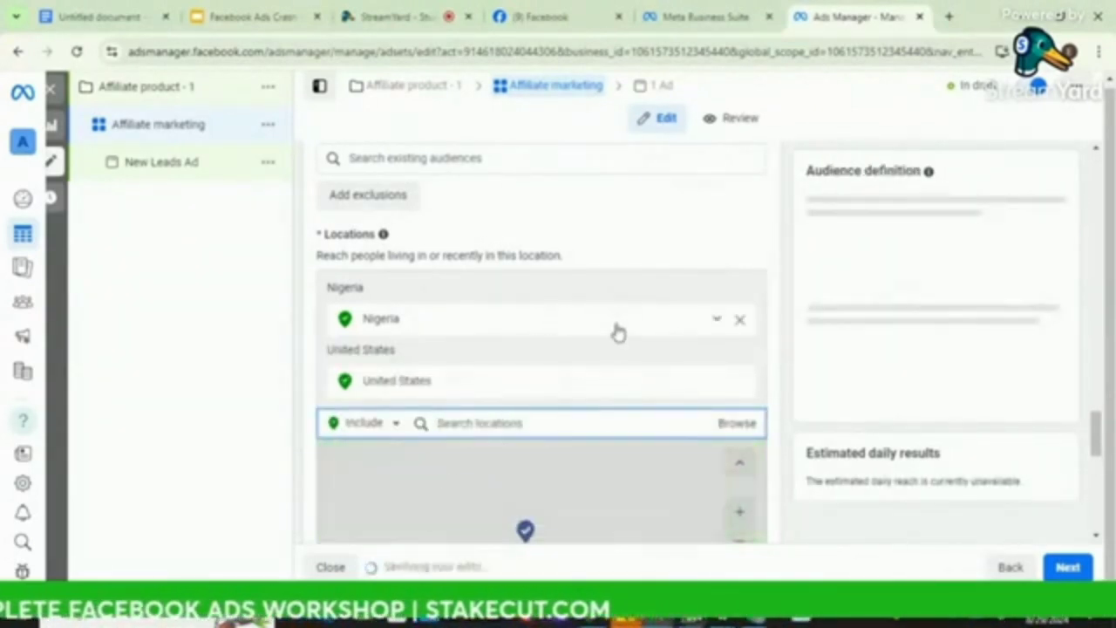
{"action": "left_click", "coordinate": [740, 322]}
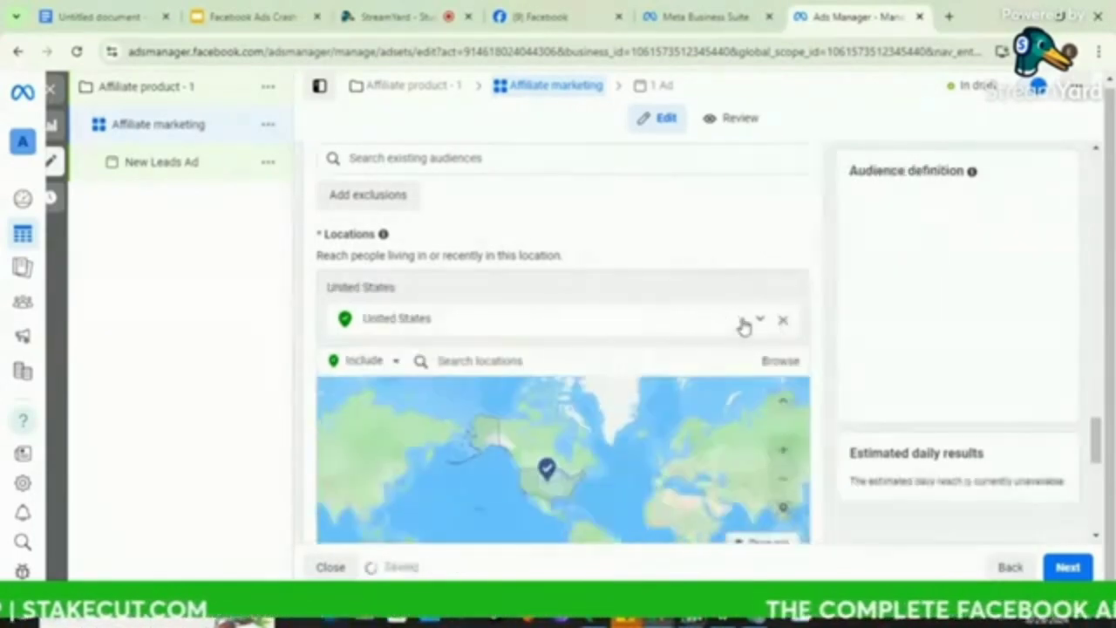
Add Ghana as an audience location, and clear both the United States and Ghana from the list.
{"action": "left_click", "coordinate": [523, 360]}
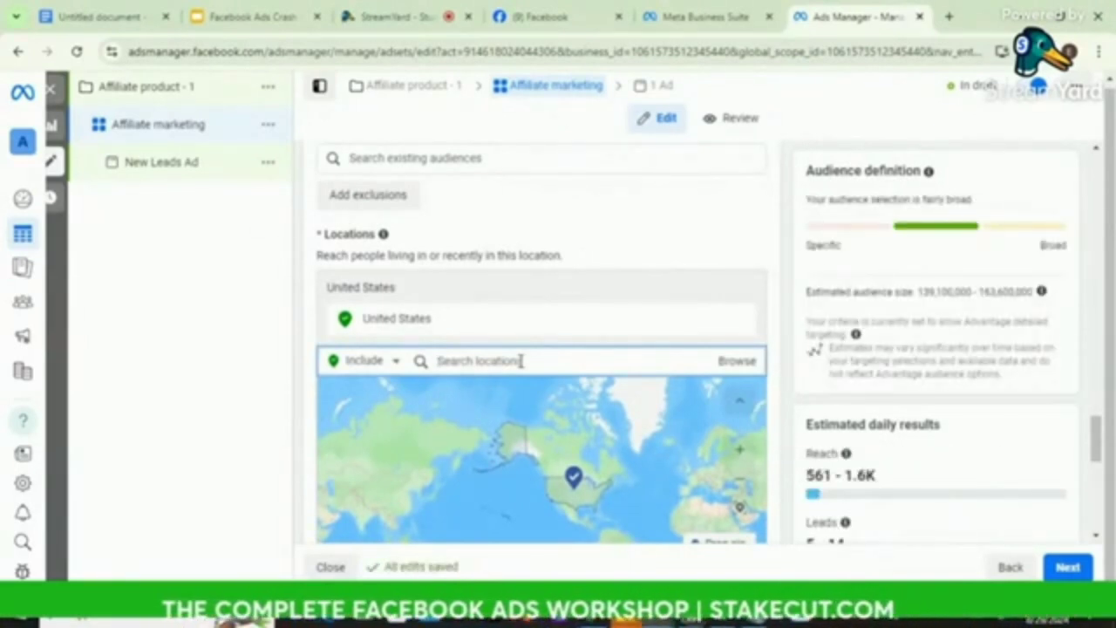
{"action": "type", "text": "ind"}
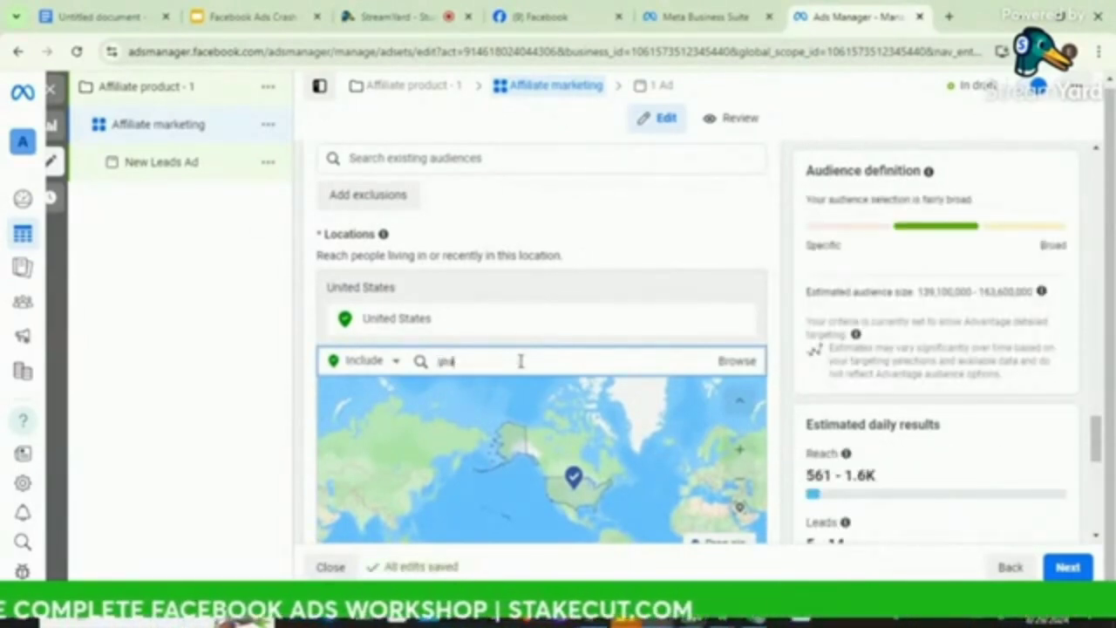
{"action": "type", "text": "na"}
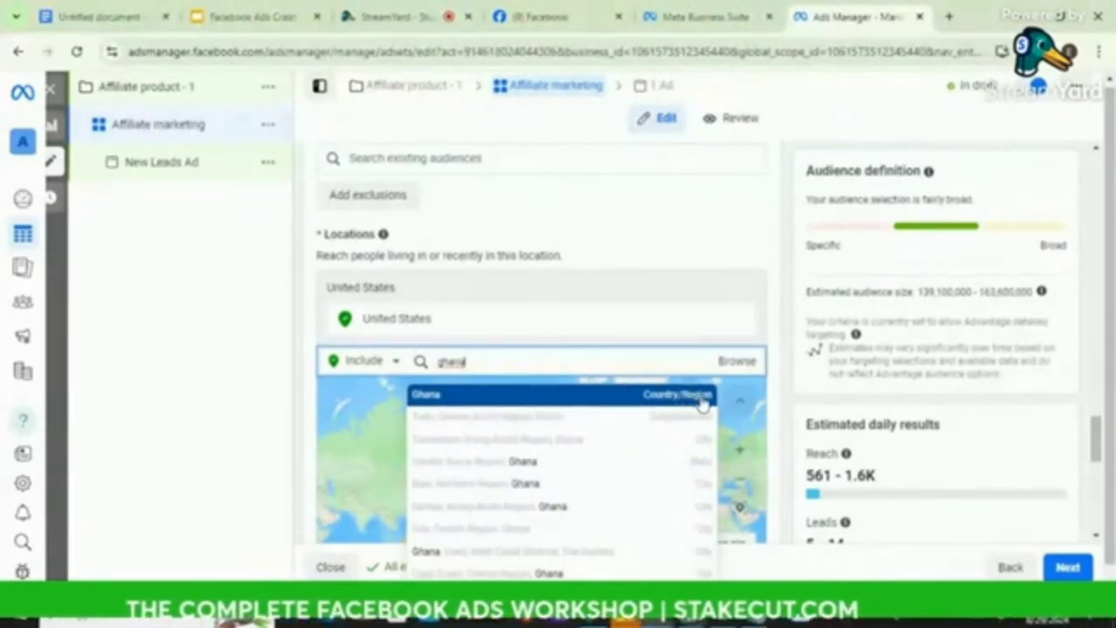
{"action": "left_click", "coordinate": [458, 399]}
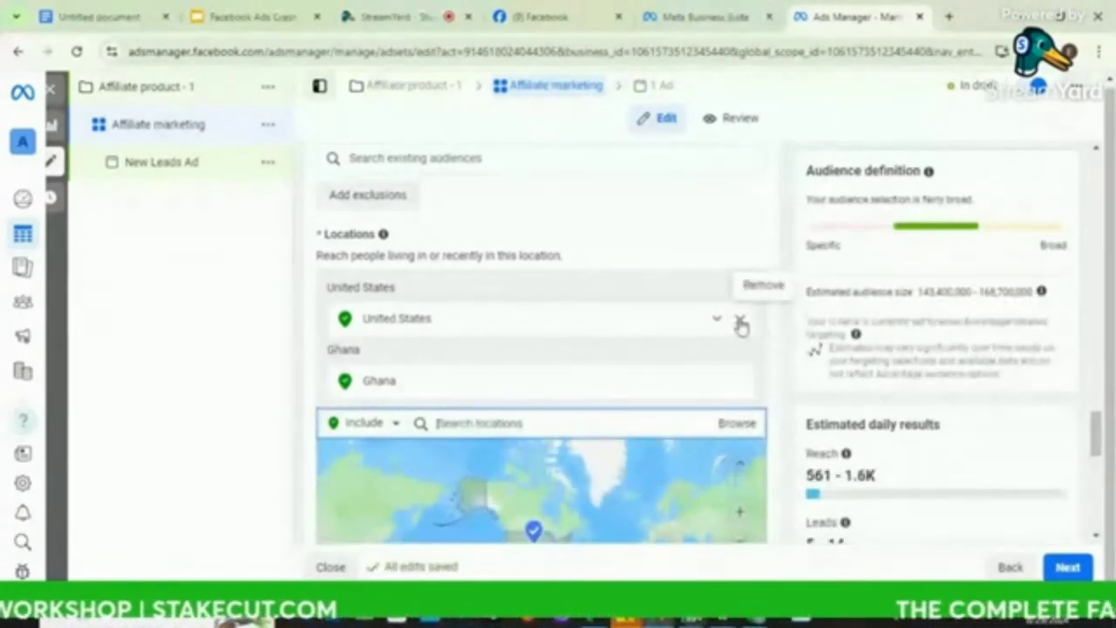
{"action": "left_click", "coordinate": [740, 324]}
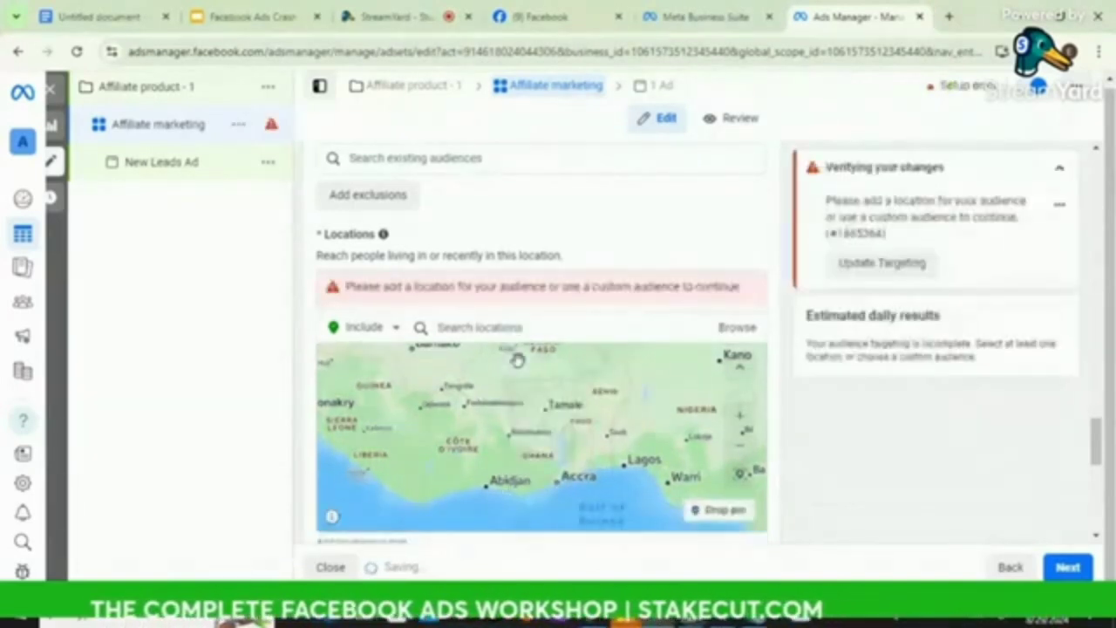
Search for "lagos state" and add the state of Lagos, Nigeria as an audience location.
{"action": "left_click", "coordinate": [504, 327]}
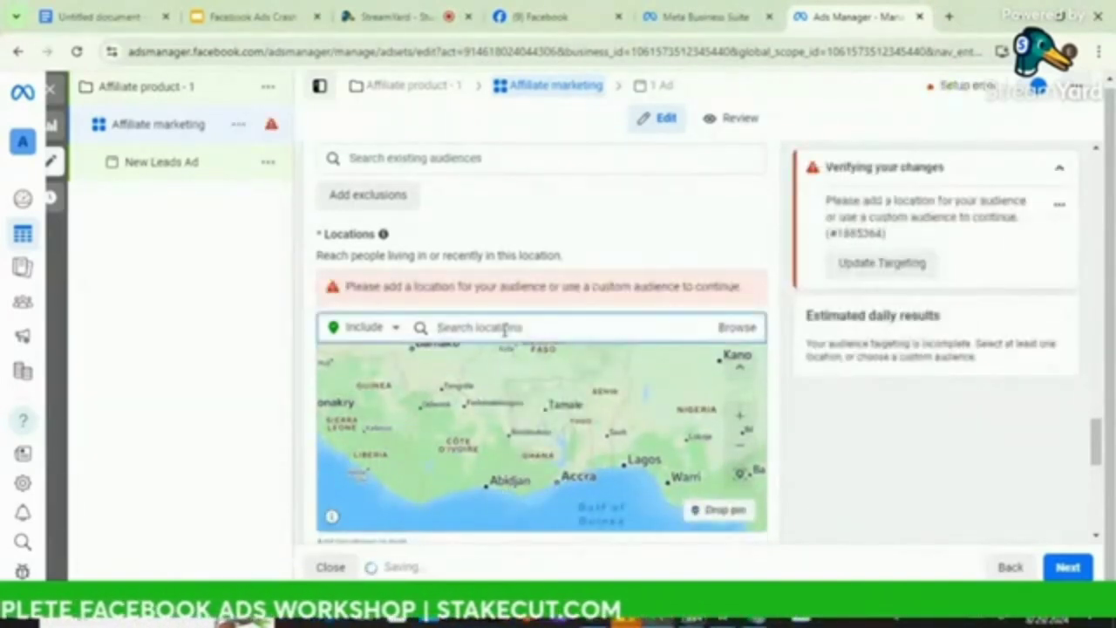
{"action": "type", "text": "nagos"}
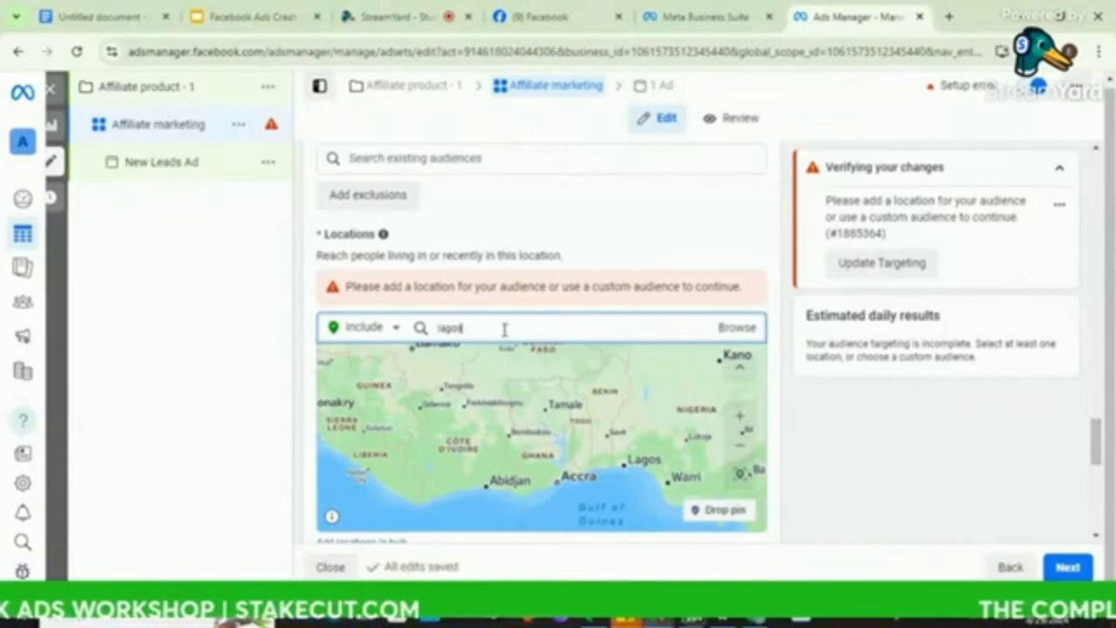
{"action": "type", "text": " state"}
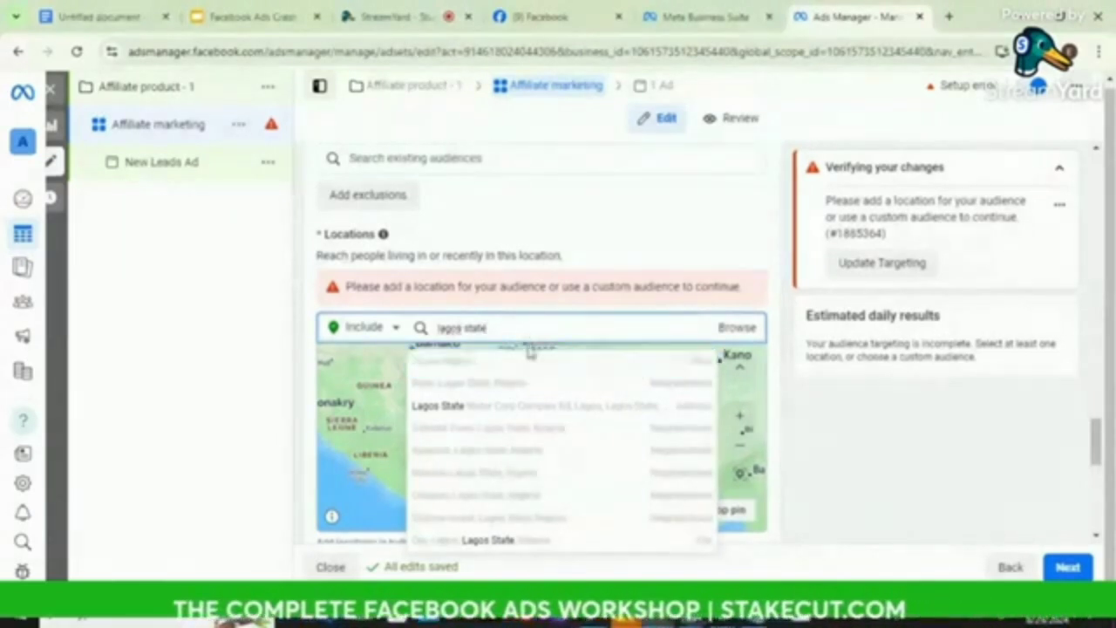
{"action": "key", "text": "BackSpace"}
{"action": "key", "text": "BackSpace"}
{"action": "key", "text": "BackSpace"}
{"action": "key", "text": "BackSpace"}
{"action": "key", "text": "BackSpace"}
{"action": "key", "text": "BackSpace"}
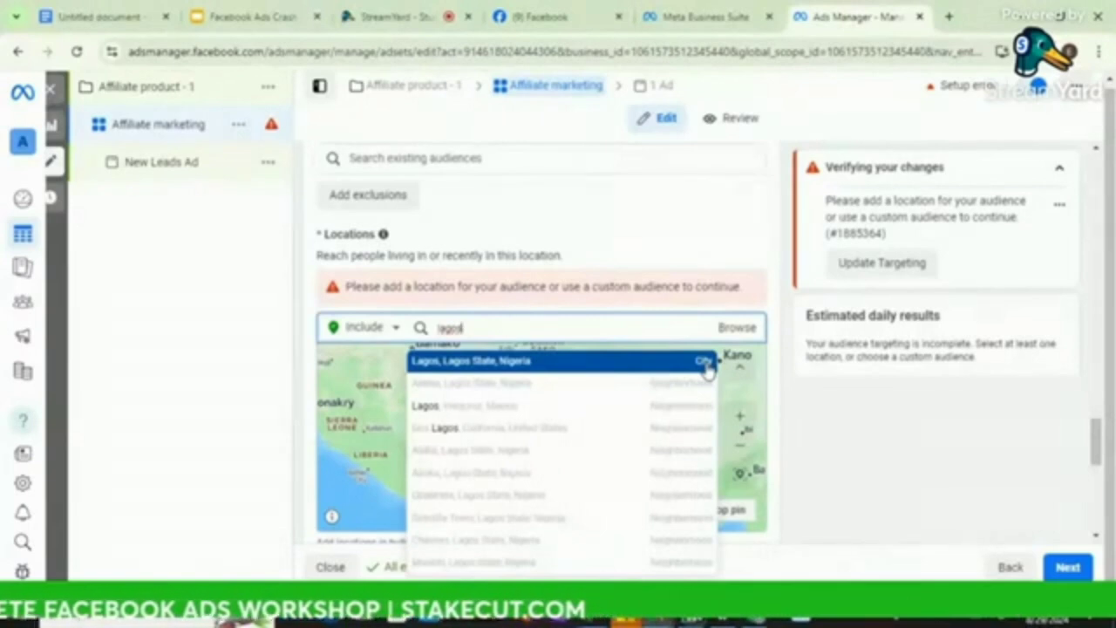
{"action": "type", "text": "state"}
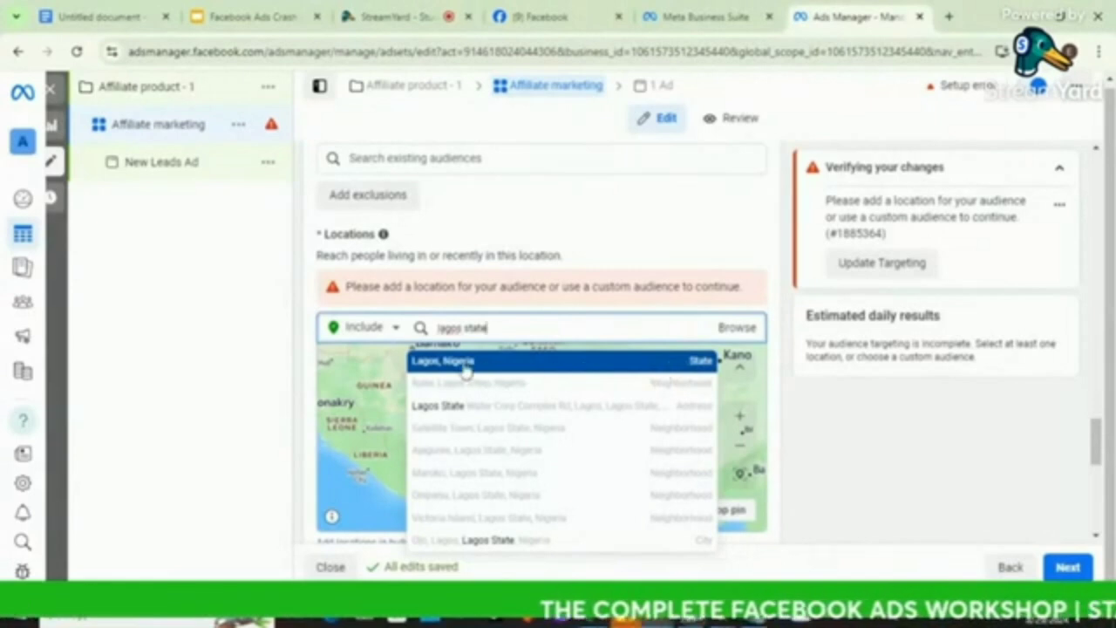
{"action": "left_click", "coordinate": [575, 370]}
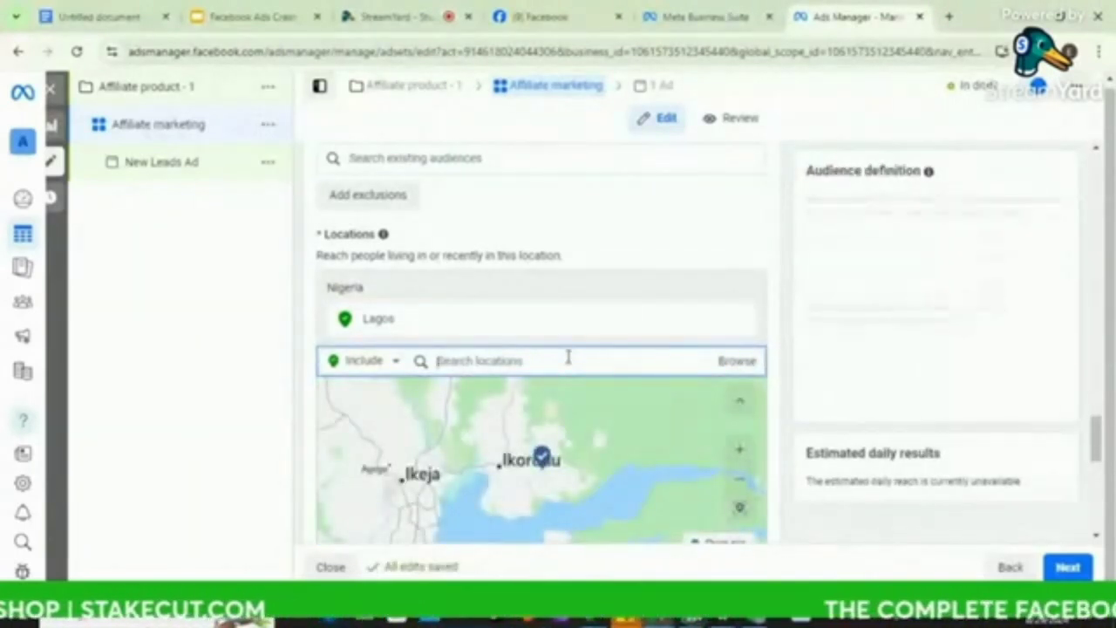
Add the city of Abuja, Federal Capital Territory, Nigeria to the audience locations.
{"action": "type", "text": "s"}
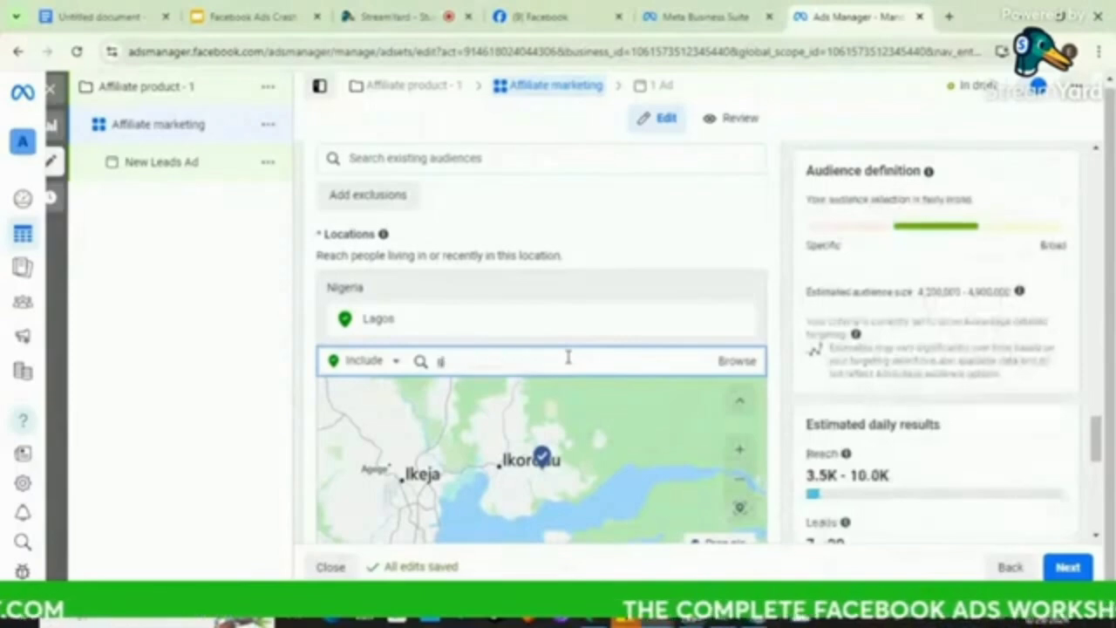
{"action": "key", "text": "BackSpace"}
{"action": "type", "text": "abuja"}
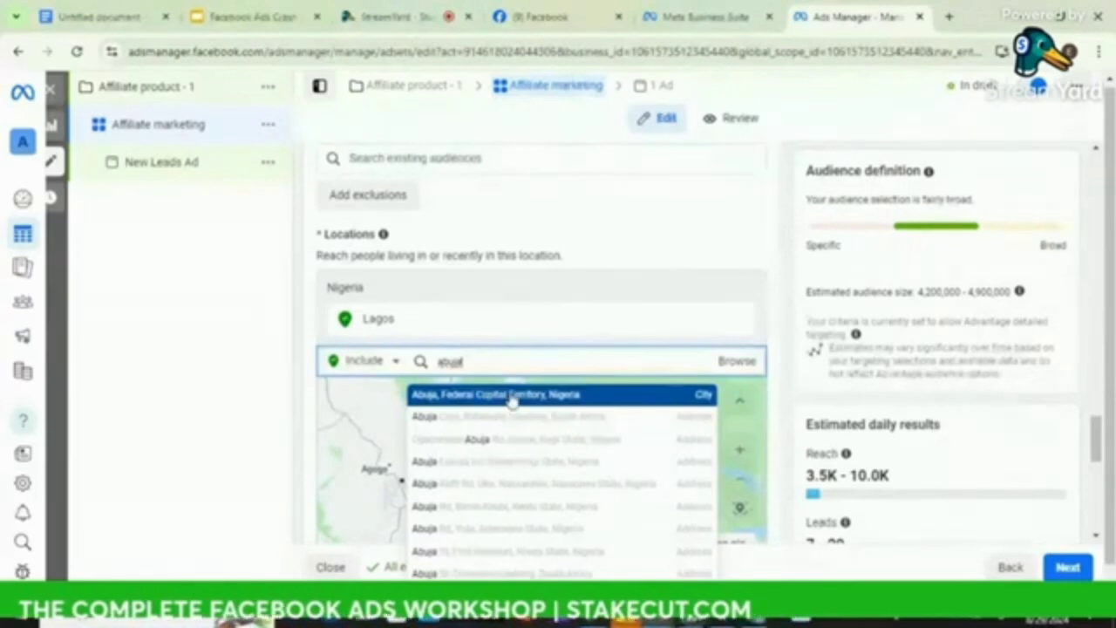
{"action": "left_click", "coordinate": [604, 397]}
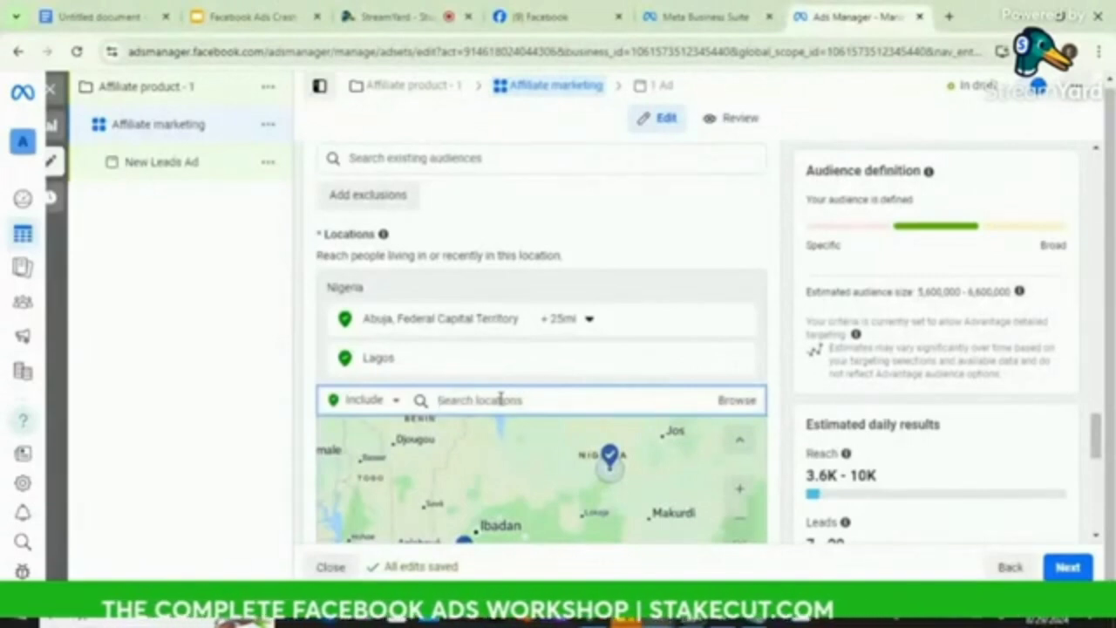
Replace the Lagos and Abuja locations by adding the whole country of Nigeria.
{"action": "type", "text": "oge"}
{"action": "type", "text": "ria"}
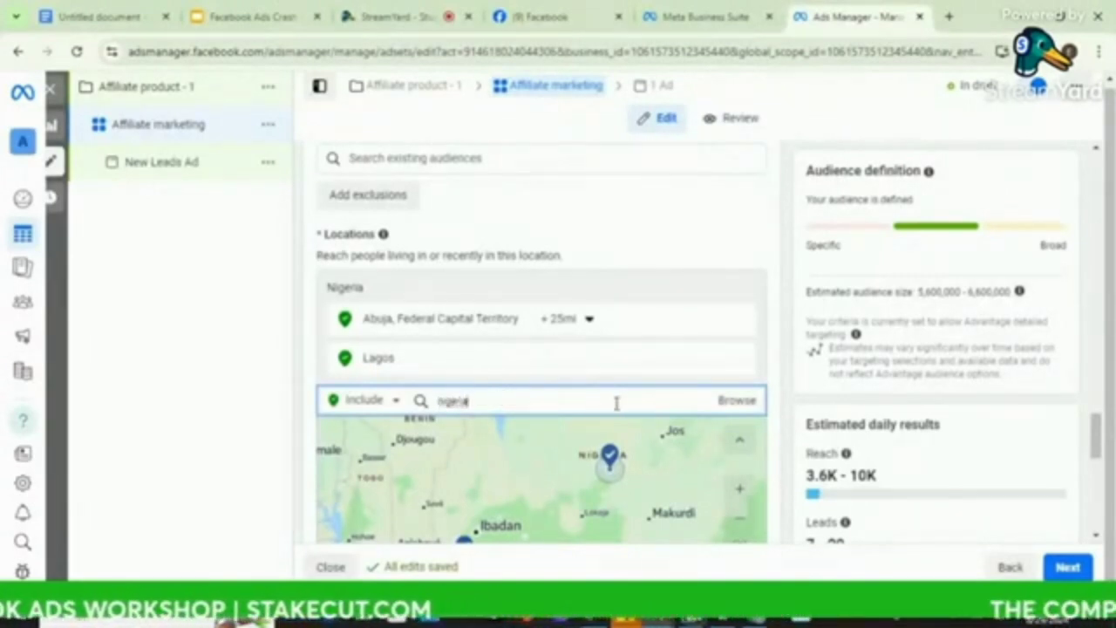
{"action": "double_click", "coordinate": [589, 407]}
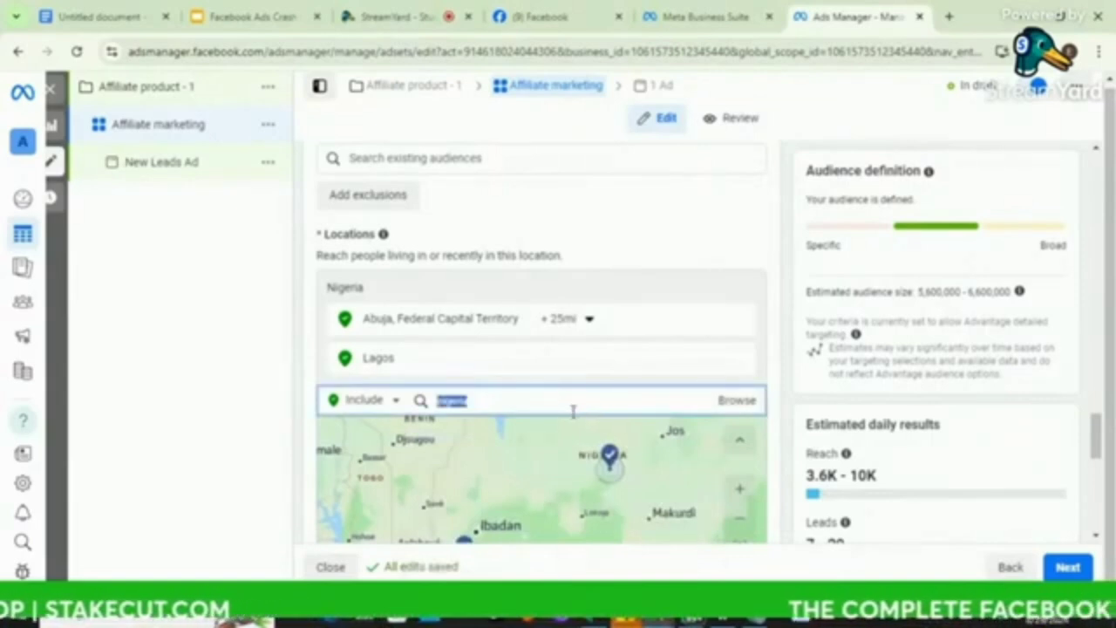
{"action": "double_click", "coordinate": [573, 410]}
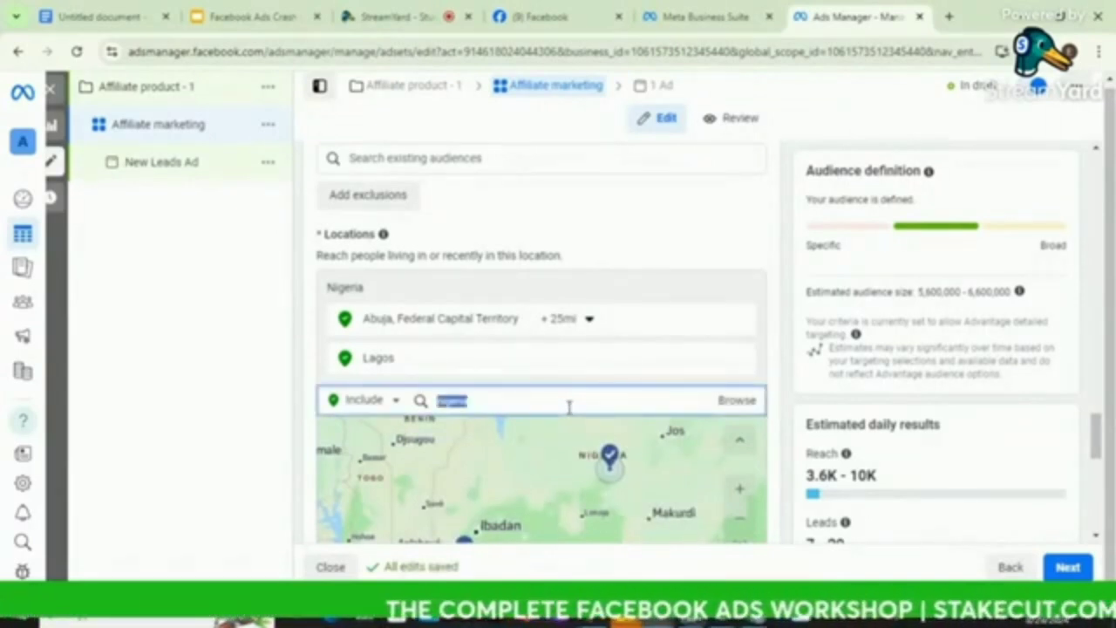
{"action": "key", "text": "BackSpace"}
{"action": "type", "text": "nige"}
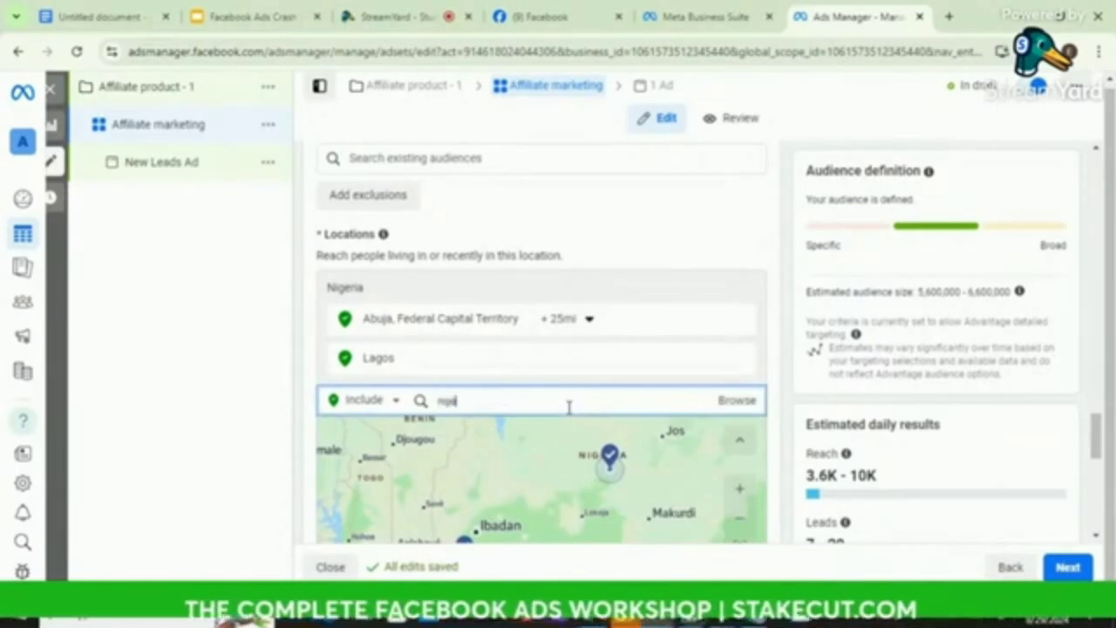
{"action": "type", "text": "ria"}
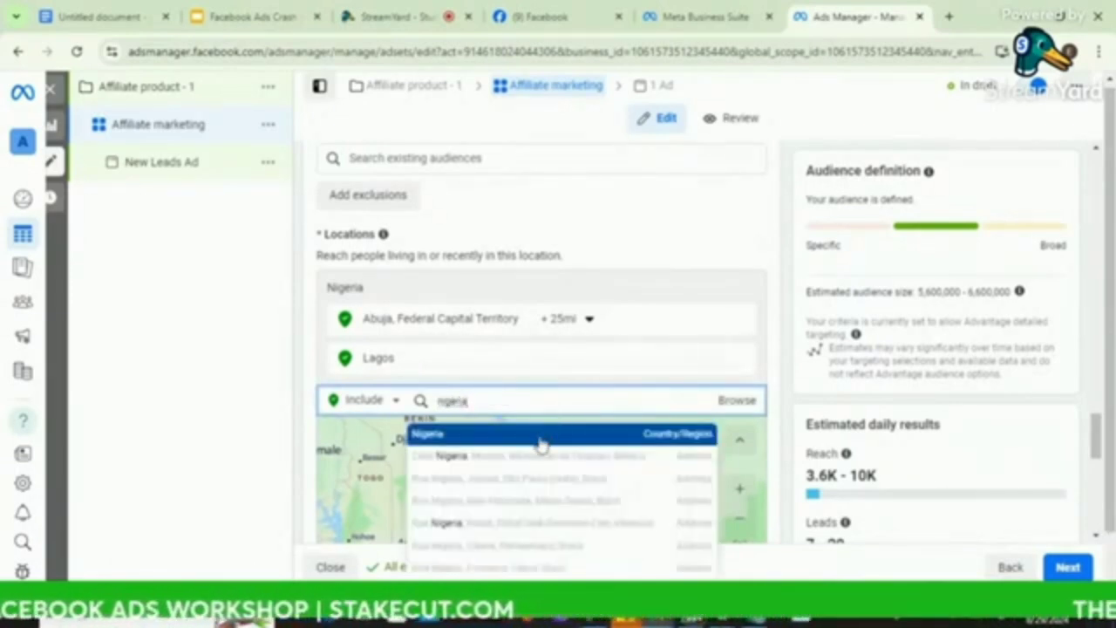
{"action": "left_click", "coordinate": [541, 443]}
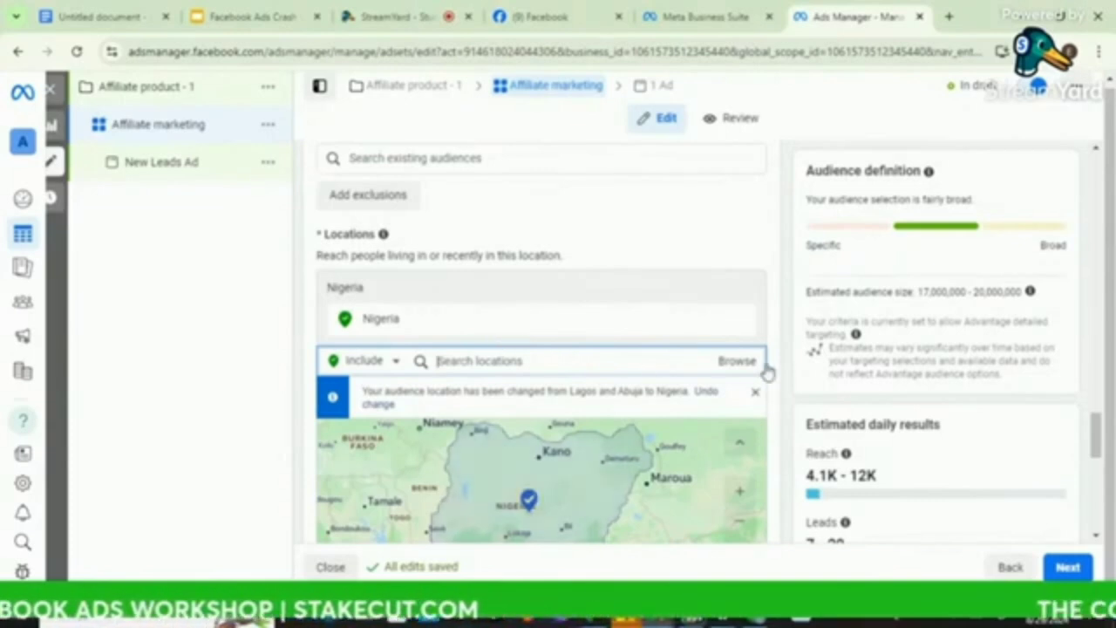
Explore adding locations in bulk with Addresses as the location type, and close the dialog without adding any.
{"action": "scroll", "coordinate": [775, 376], "scroll_direction": "down", "scroll_amount": 3}
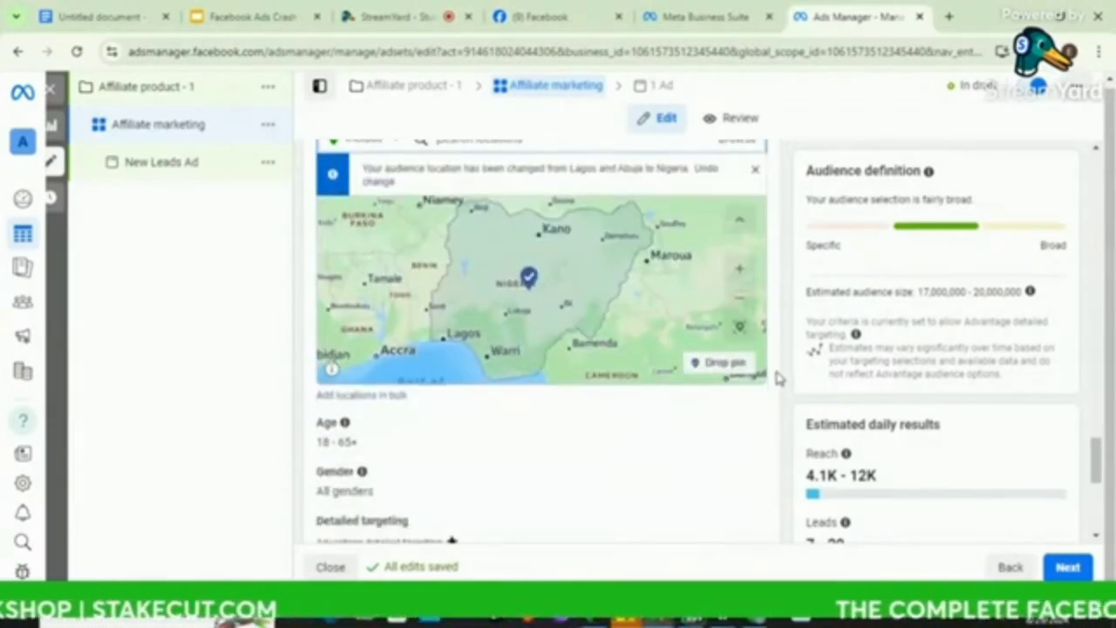
{"action": "scroll", "coordinate": [779, 377], "scroll_direction": "down", "scroll_amount": 1}
{"action": "scroll", "coordinate": [779, 377], "scroll_direction": "up", "scroll_amount": 1}
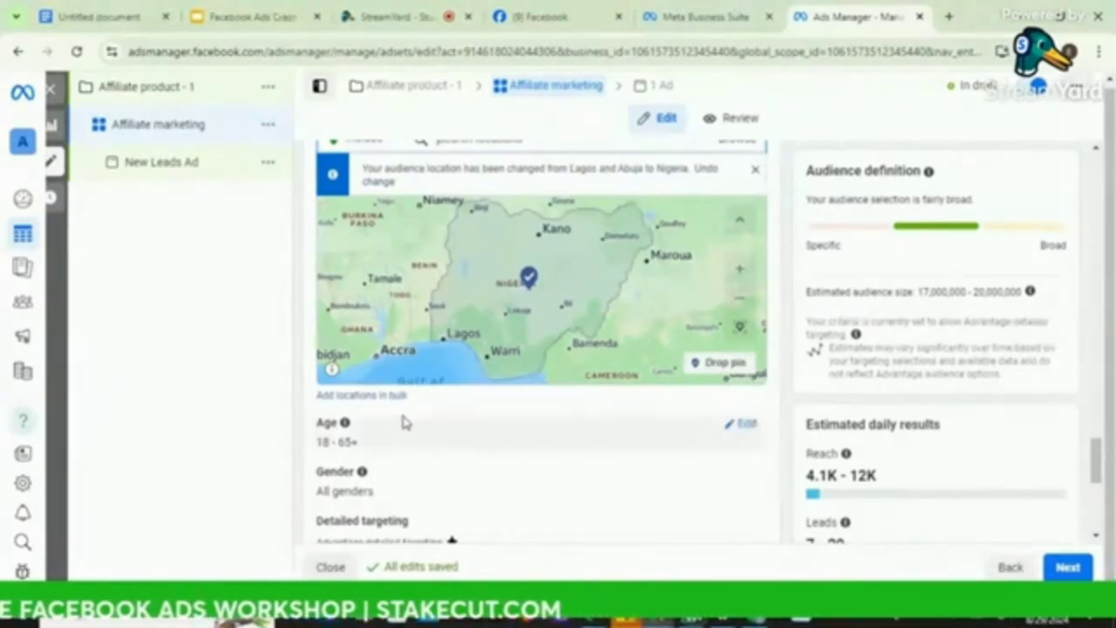
{"action": "left_click", "coordinate": [370, 397]}
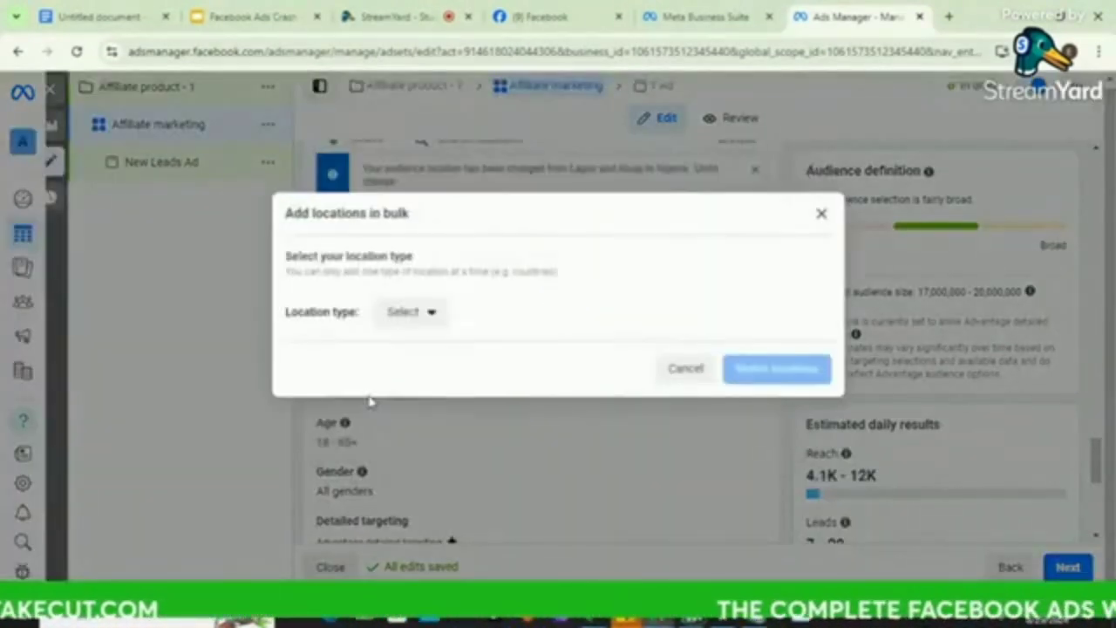
{"action": "left_click", "coordinate": [821, 214]}
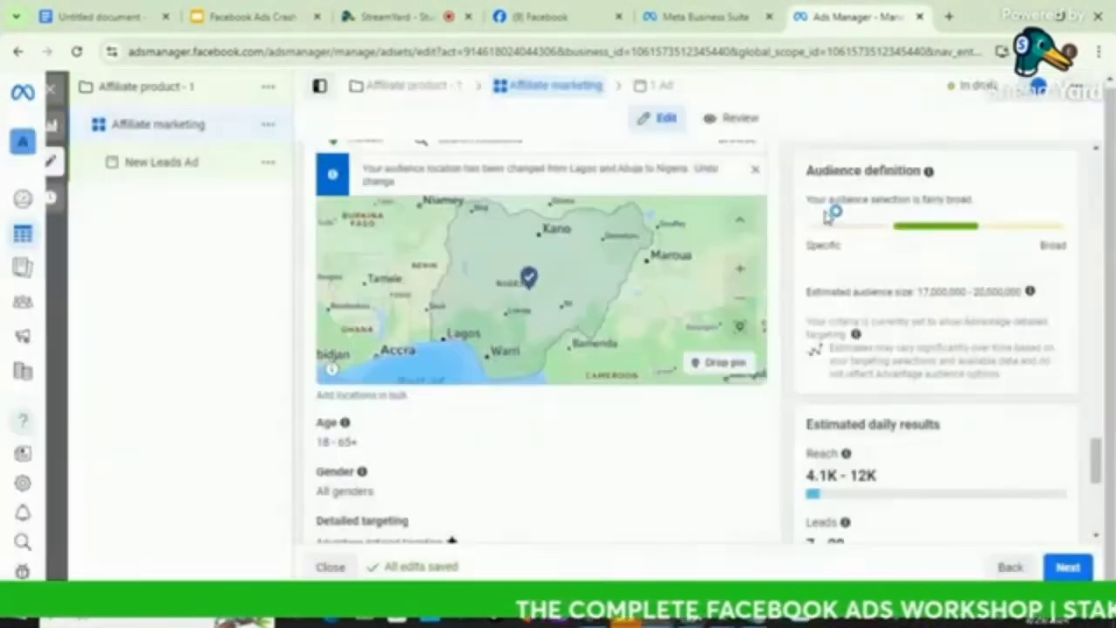
{"action": "left_click", "coordinate": [391, 399]}
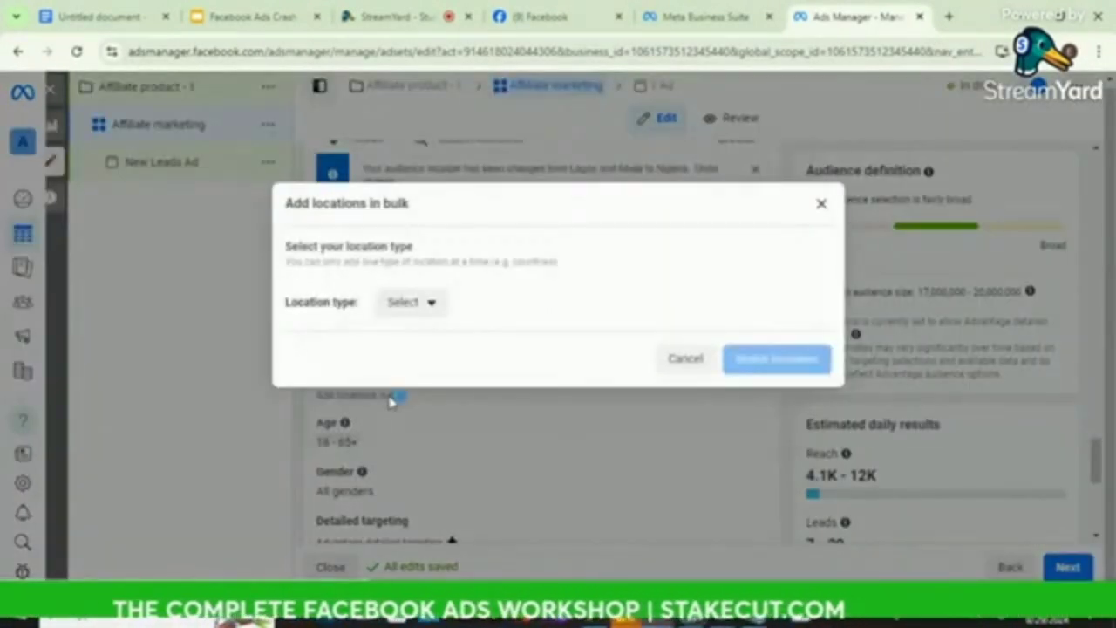
{"action": "left_click", "coordinate": [425, 314]}
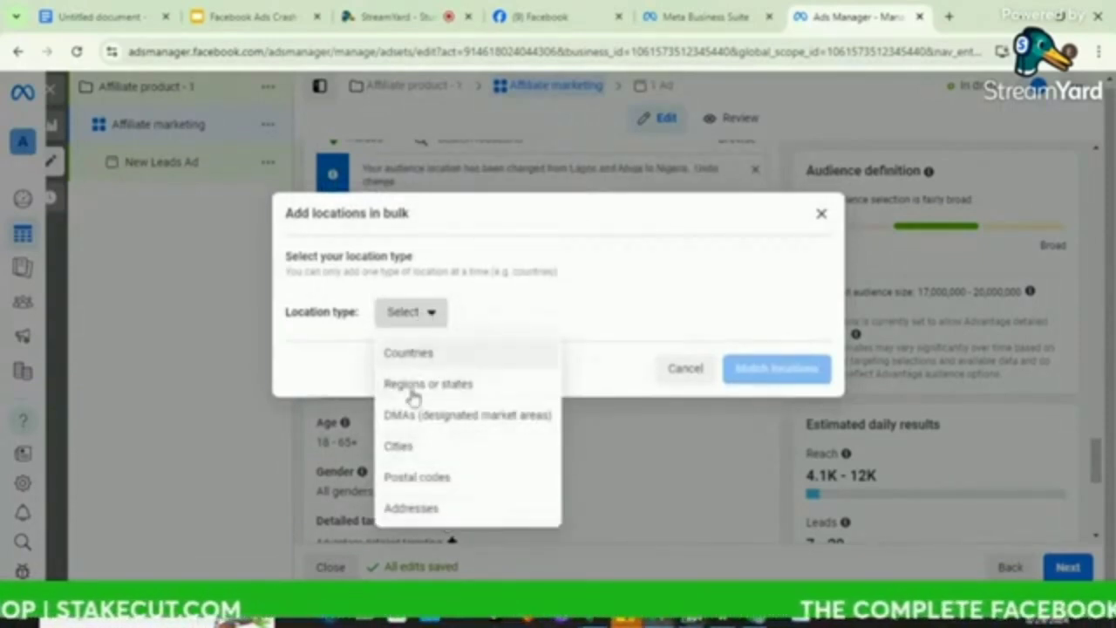
{"action": "left_click", "coordinate": [410, 508]}
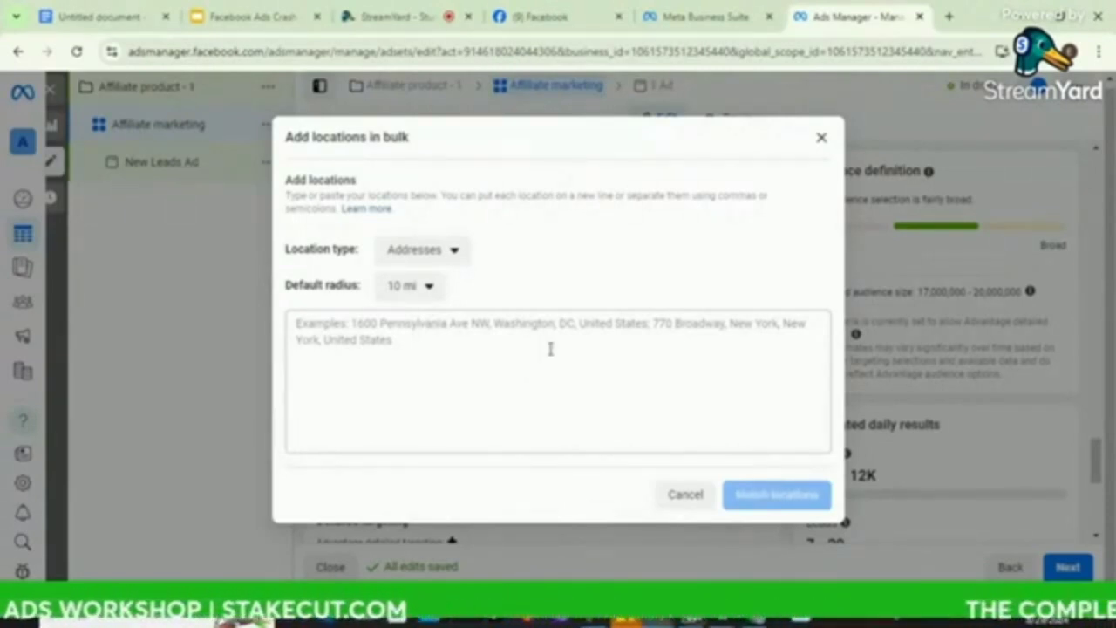
{"action": "left_click", "coordinate": [822, 142]}
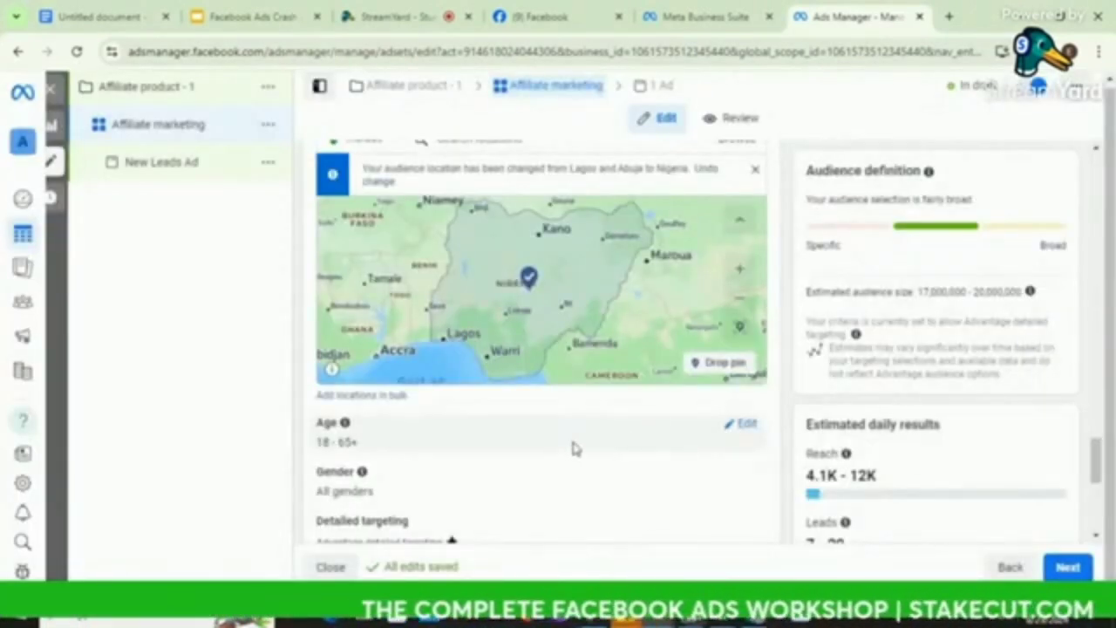
Set the audience's minimum age to 20.
{"action": "left_click", "coordinate": [746, 426]}
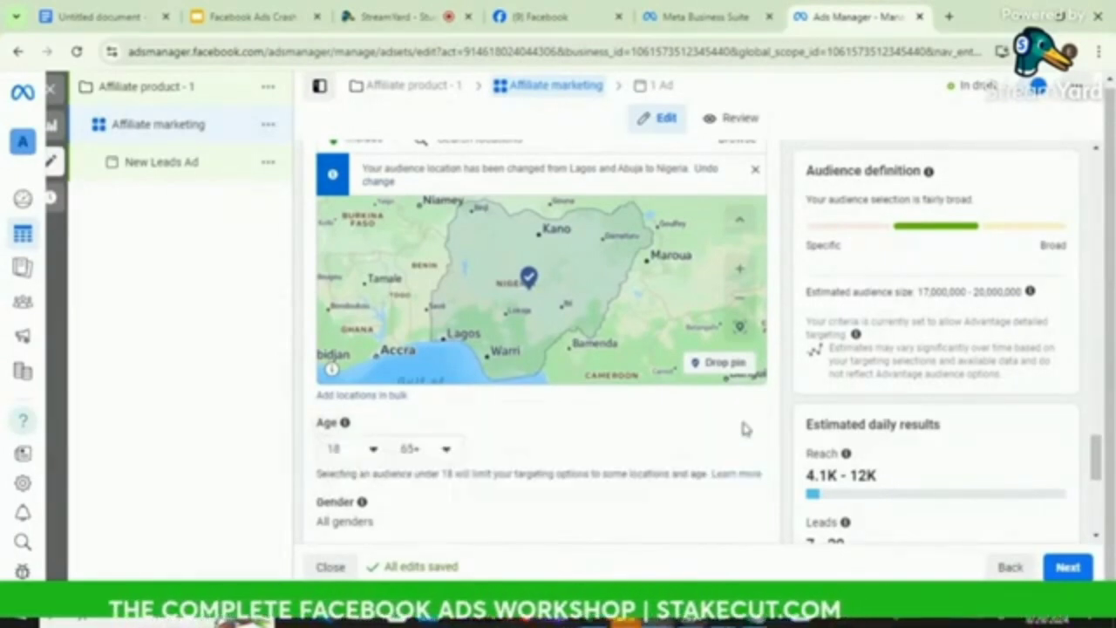
{"action": "left_click", "coordinate": [365, 452]}
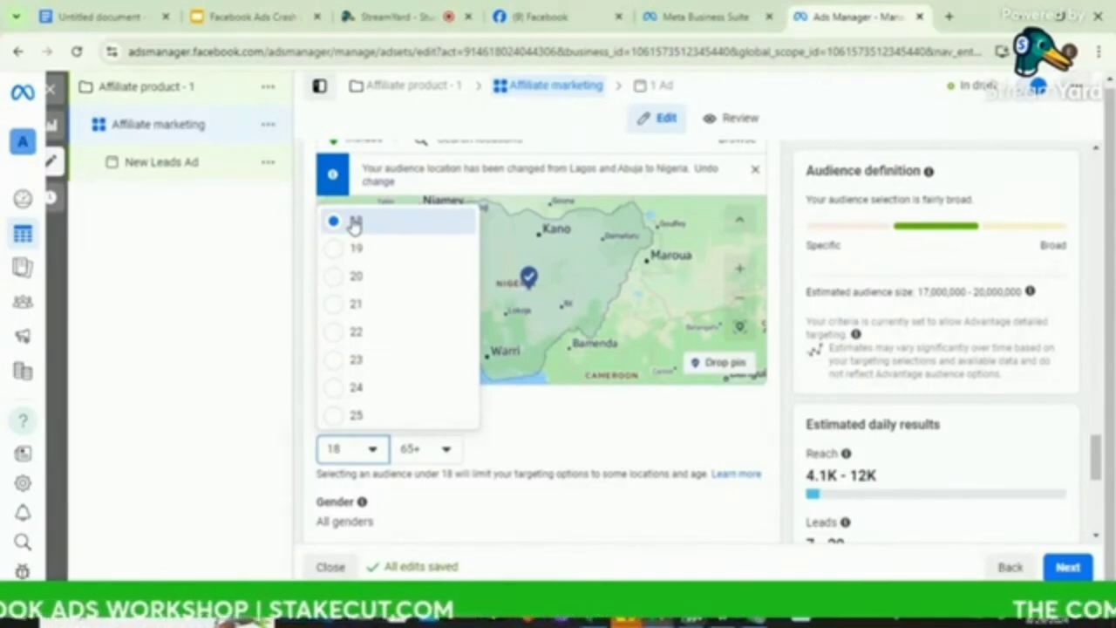
{"action": "left_click", "coordinate": [355, 276]}
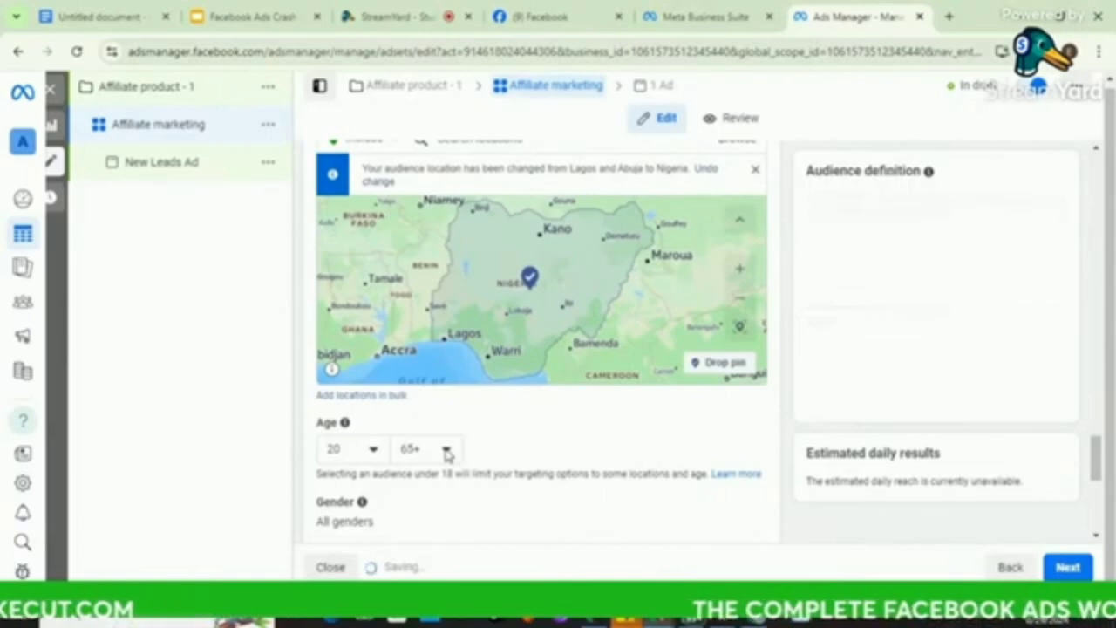
Look through the available maximum ages for the audience, and close the list without choosing one.
{"action": "left_click", "coordinate": [409, 450]}
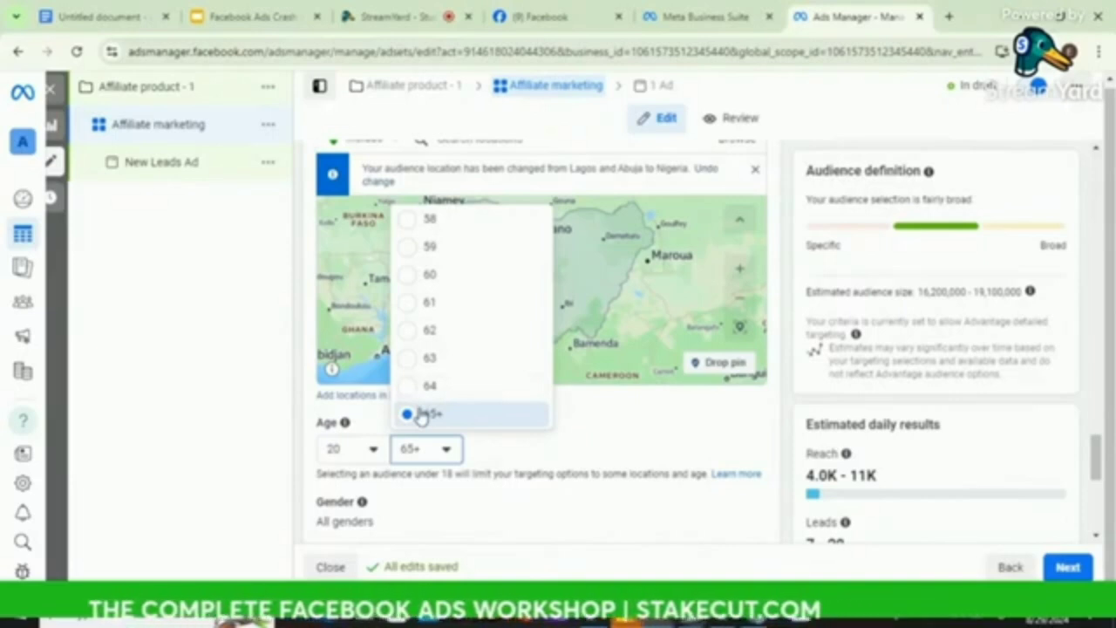
{"action": "scroll", "coordinate": [480, 323], "scroll_direction": "up", "scroll_amount": 2}
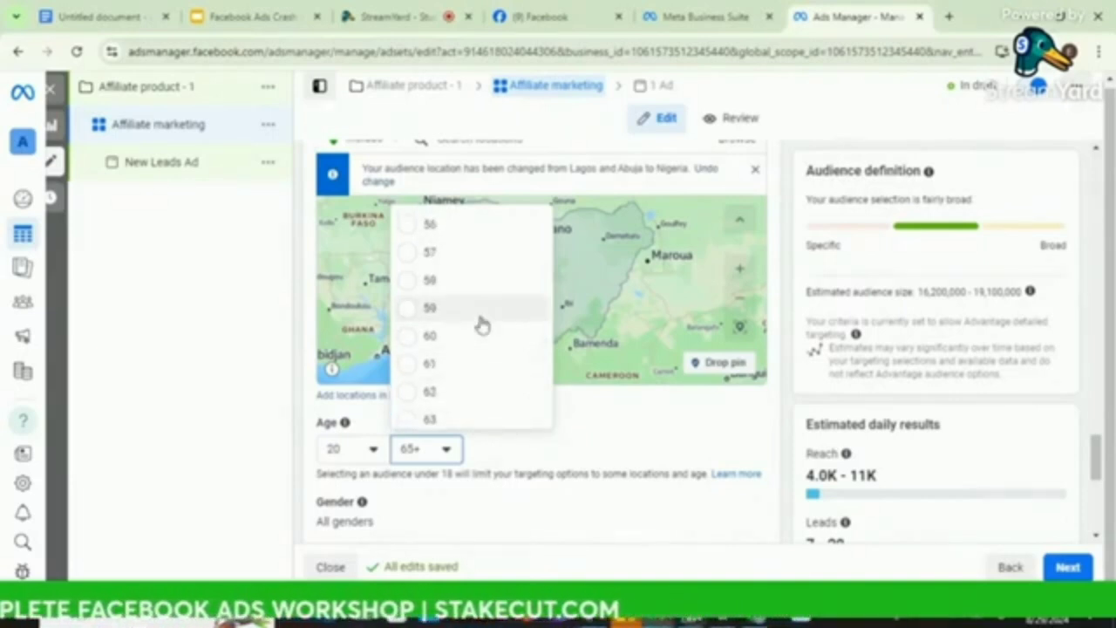
{"action": "scroll", "coordinate": [481, 325], "scroll_direction": "up", "scroll_amount": 4}
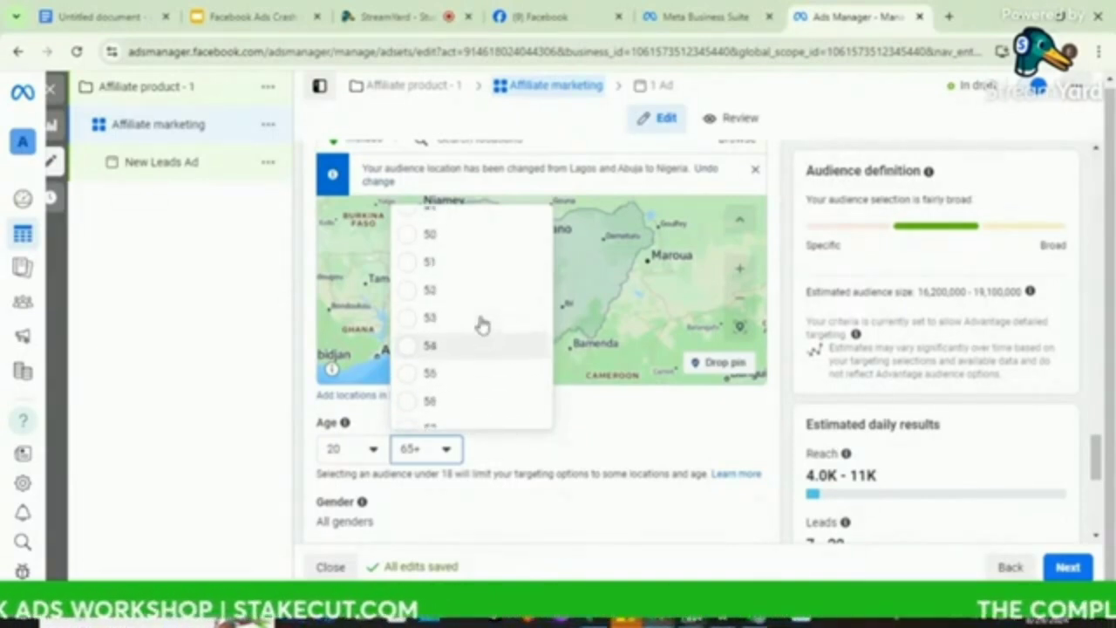
{"action": "scroll", "coordinate": [481, 324], "scroll_direction": "up", "scroll_amount": 1}
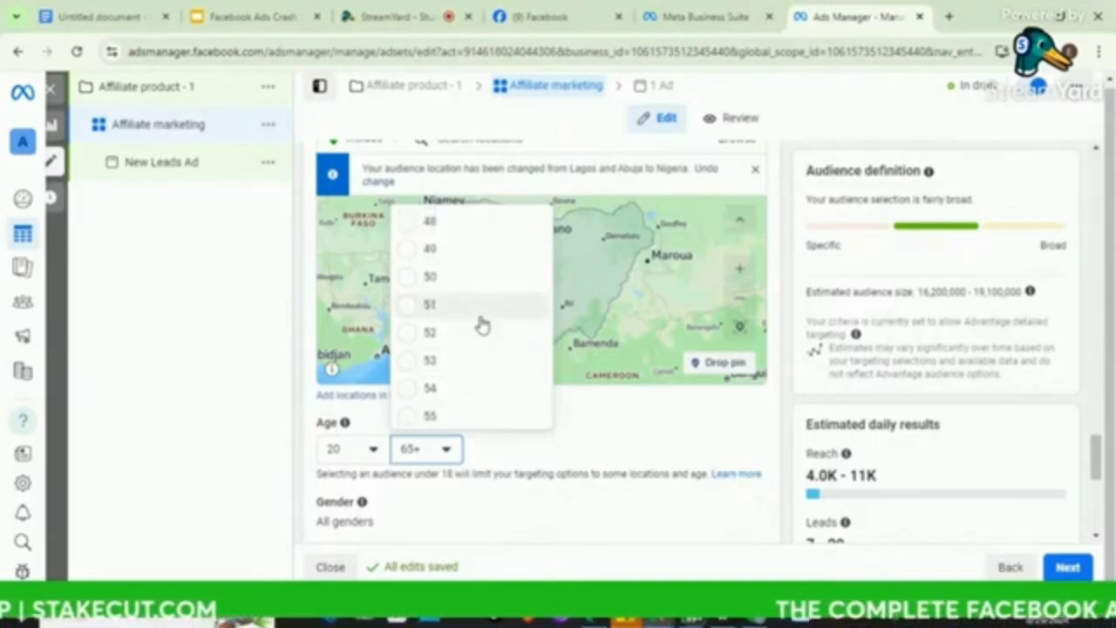
{"action": "scroll", "coordinate": [482, 325], "scroll_direction": "down", "scroll_amount": 2}
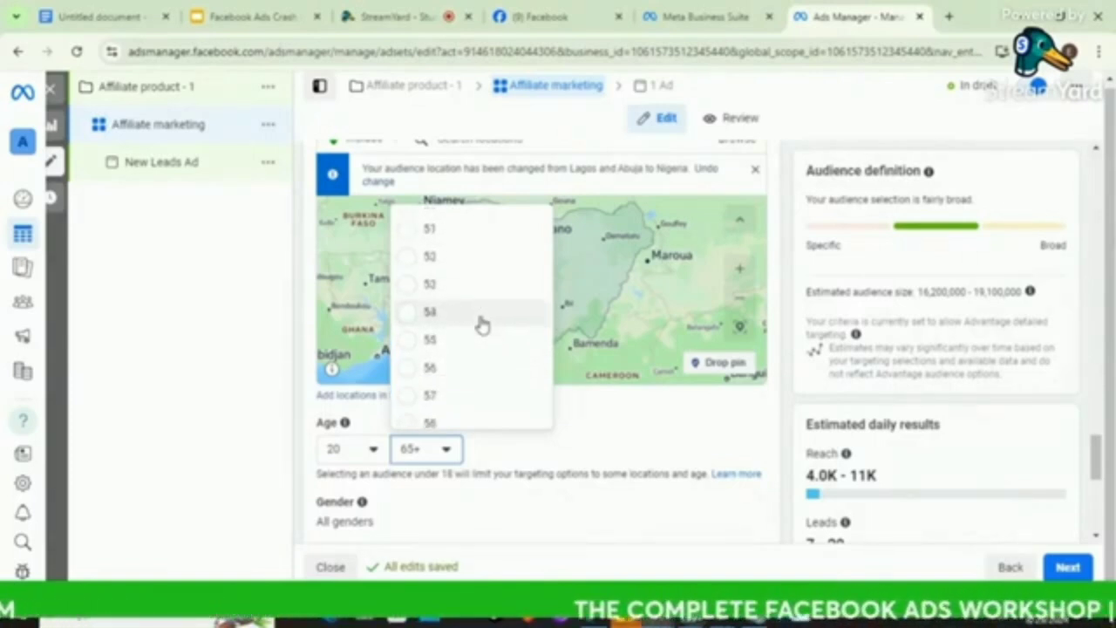
{"action": "scroll", "coordinate": [481, 324], "scroll_direction": "down", "scroll_amount": 3}
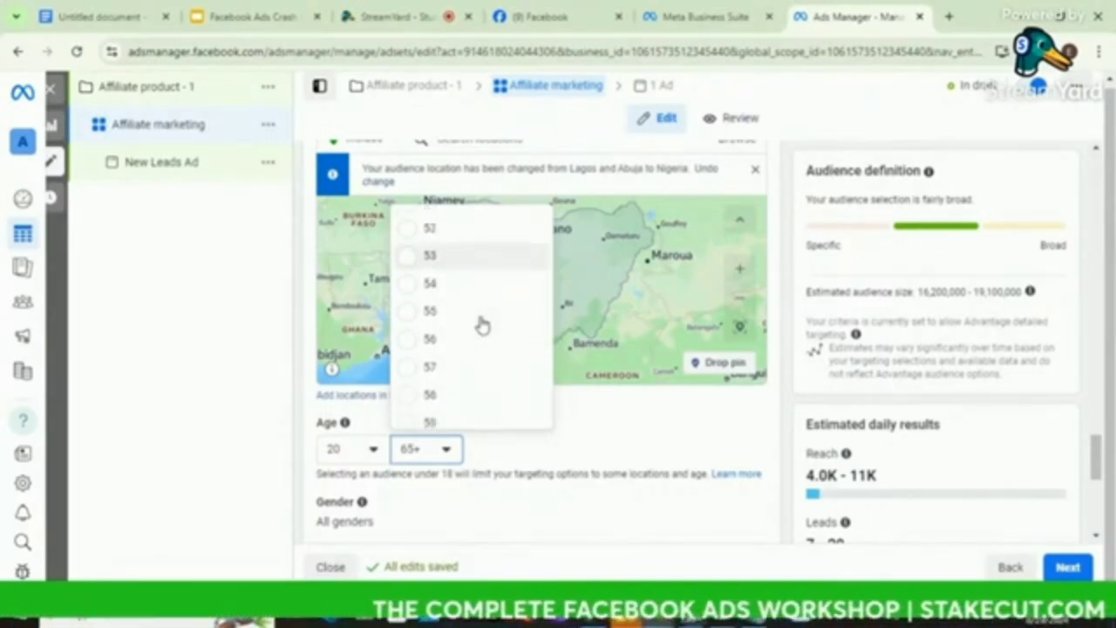
{"action": "scroll", "coordinate": [481, 325], "scroll_direction": "down", "scroll_amount": 4}
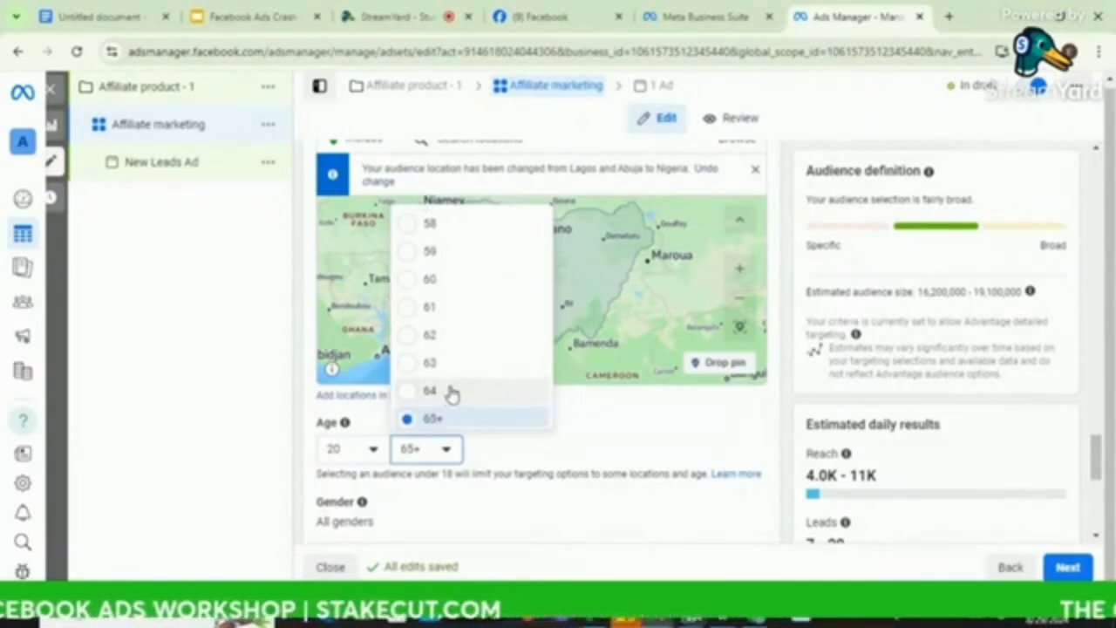
{"action": "scroll", "coordinate": [452, 394], "scroll_direction": "up", "scroll_amount": 7}
{"action": "scroll", "coordinate": [451, 395], "scroll_direction": "up", "scroll_amount": 5}
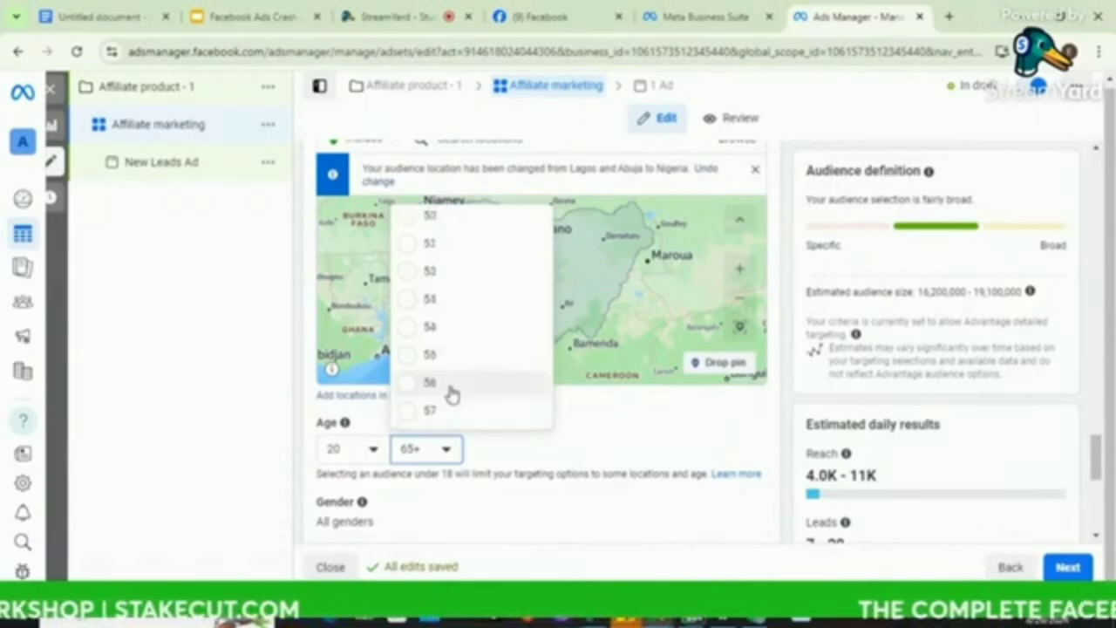
{"action": "scroll", "coordinate": [451, 394], "scroll_direction": "up", "scroll_amount": 4}
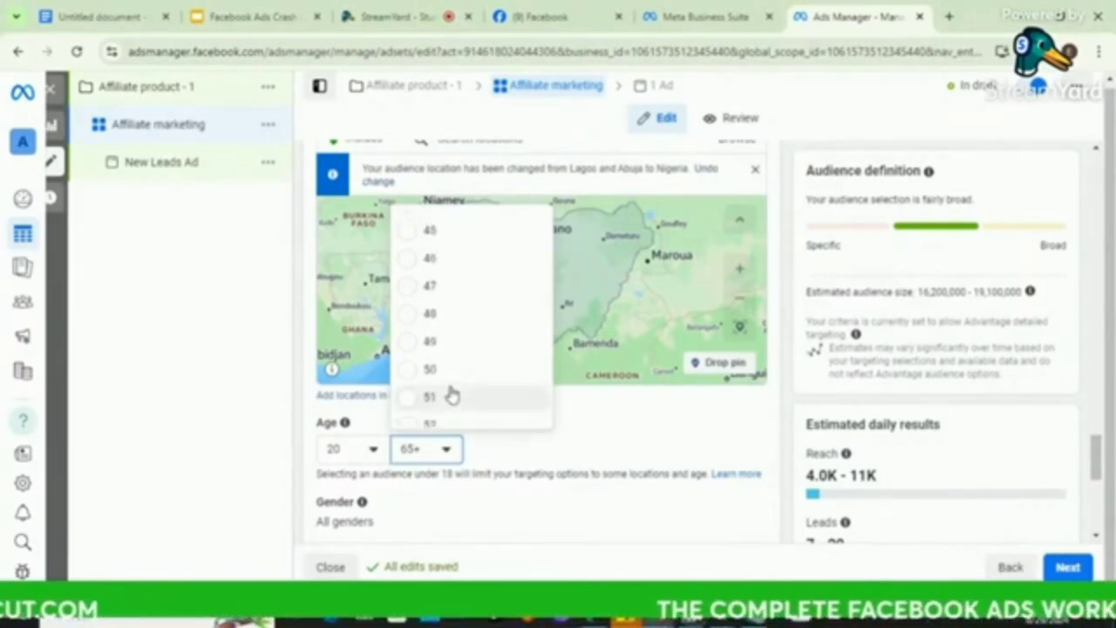
{"action": "scroll", "coordinate": [452, 394], "scroll_direction": "up", "scroll_amount": 8}
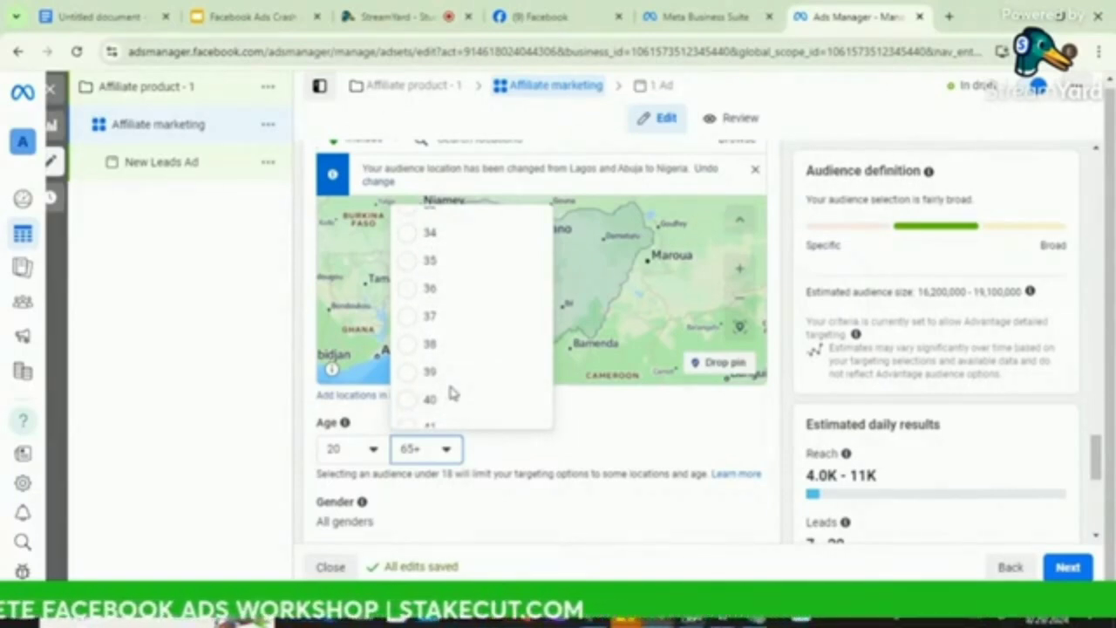
{"action": "scroll", "coordinate": [452, 372], "scroll_direction": "down", "scroll_amount": 7}
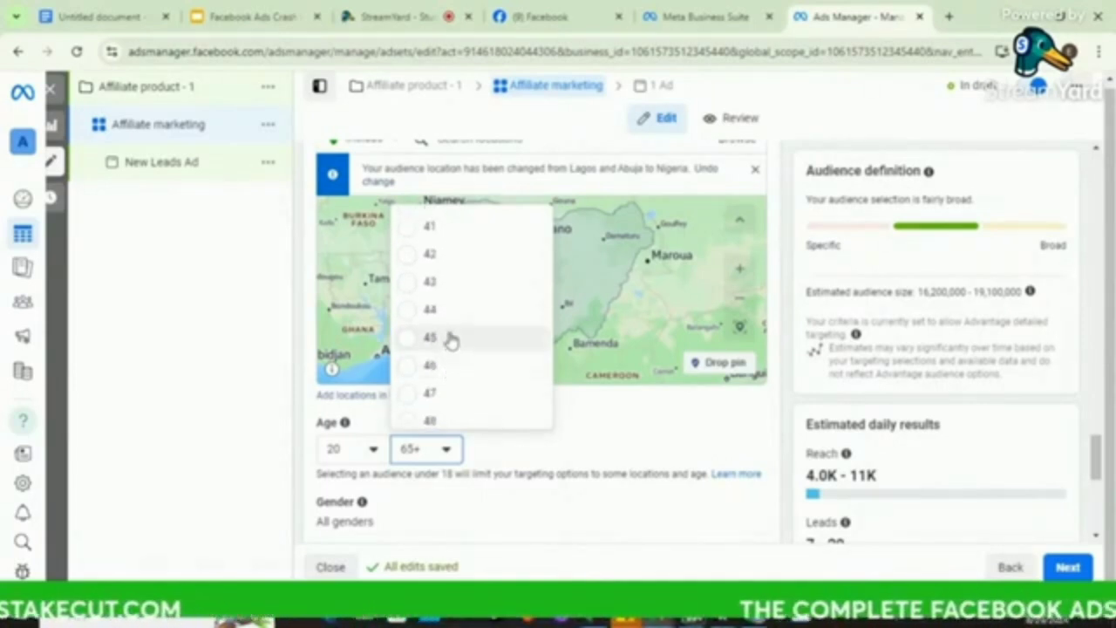
{"action": "scroll", "coordinate": [451, 340], "scroll_direction": "down", "scroll_amount": 1}
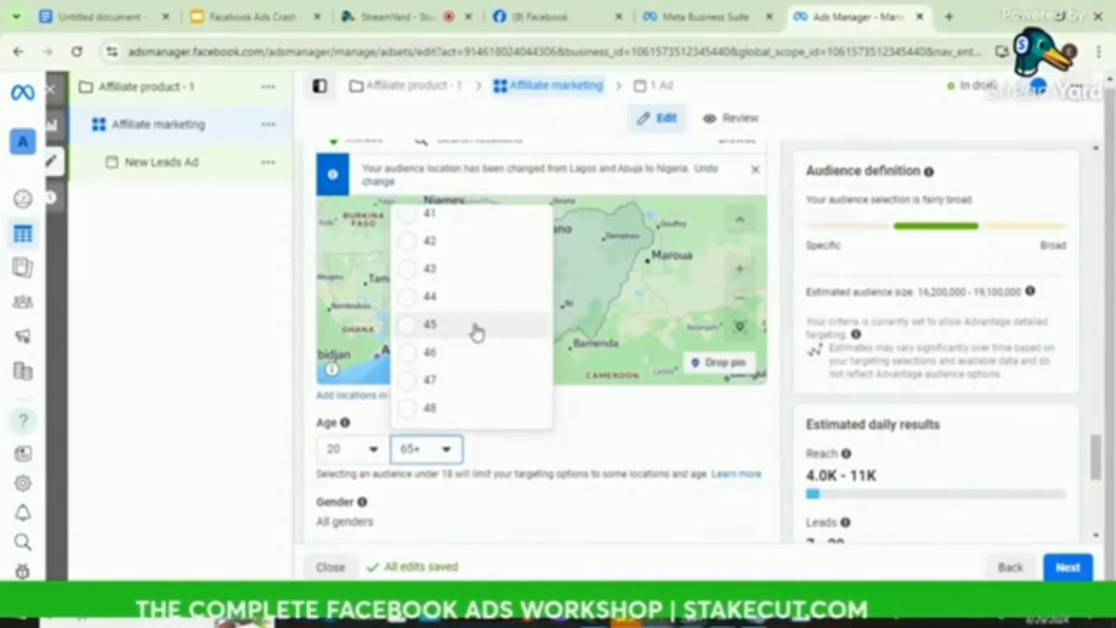
{"action": "left_click", "coordinate": [633, 428]}
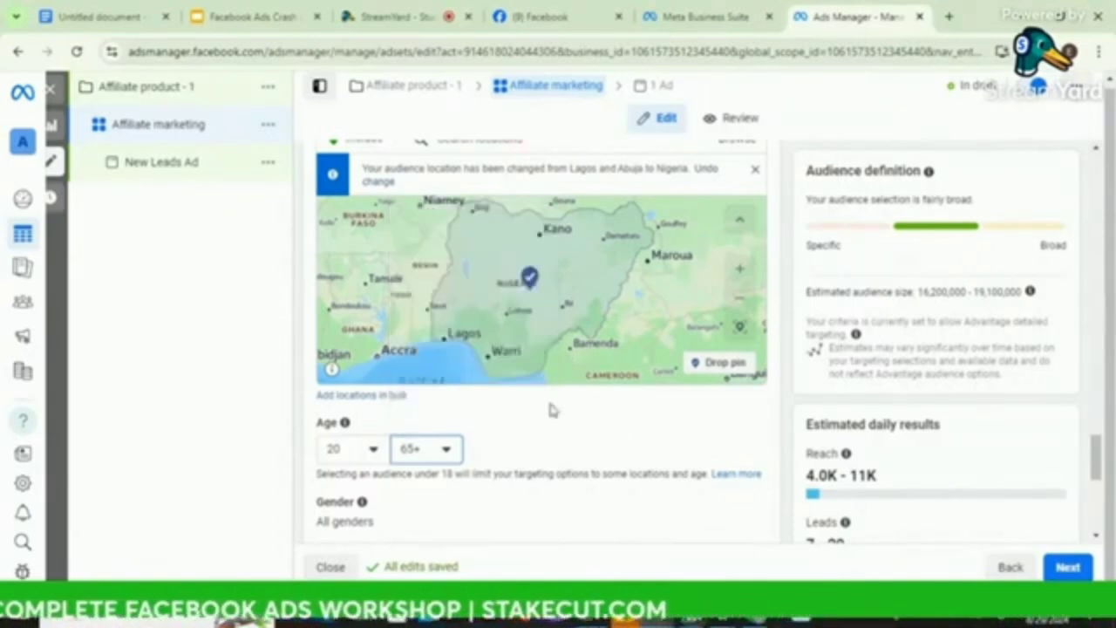
Set the audience's maximum age to 40.
{"action": "left_click", "coordinate": [413, 450]}
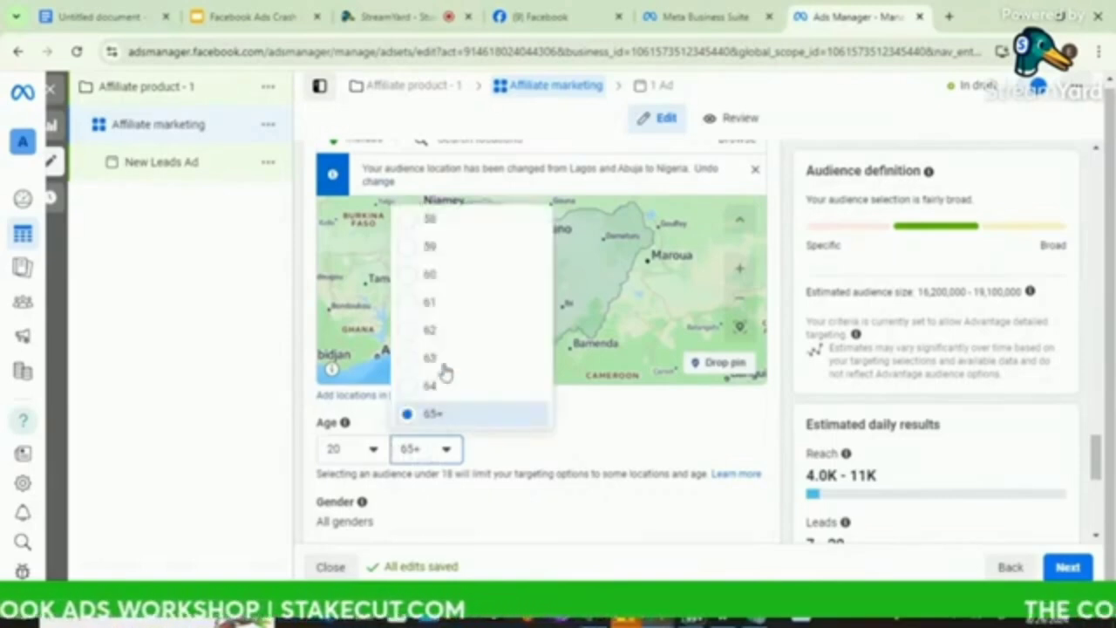
{"action": "scroll", "coordinate": [445, 350], "scroll_direction": "up", "scroll_amount": 3}
{"action": "scroll", "coordinate": [444, 349], "scroll_direction": "up", "scroll_amount": 3}
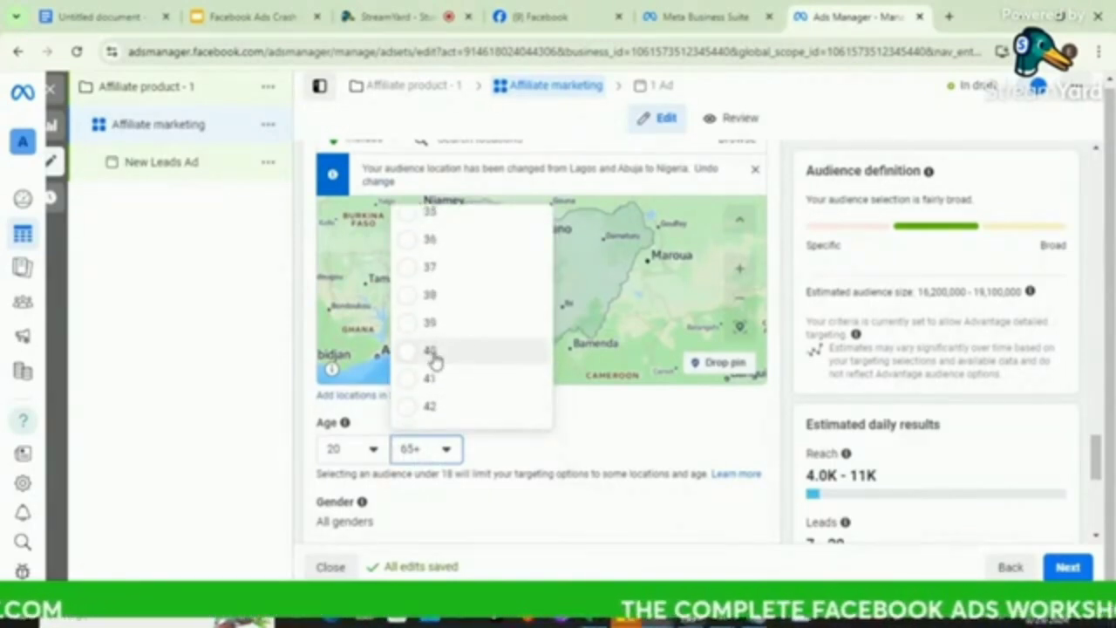
{"action": "left_click", "coordinate": [433, 353]}
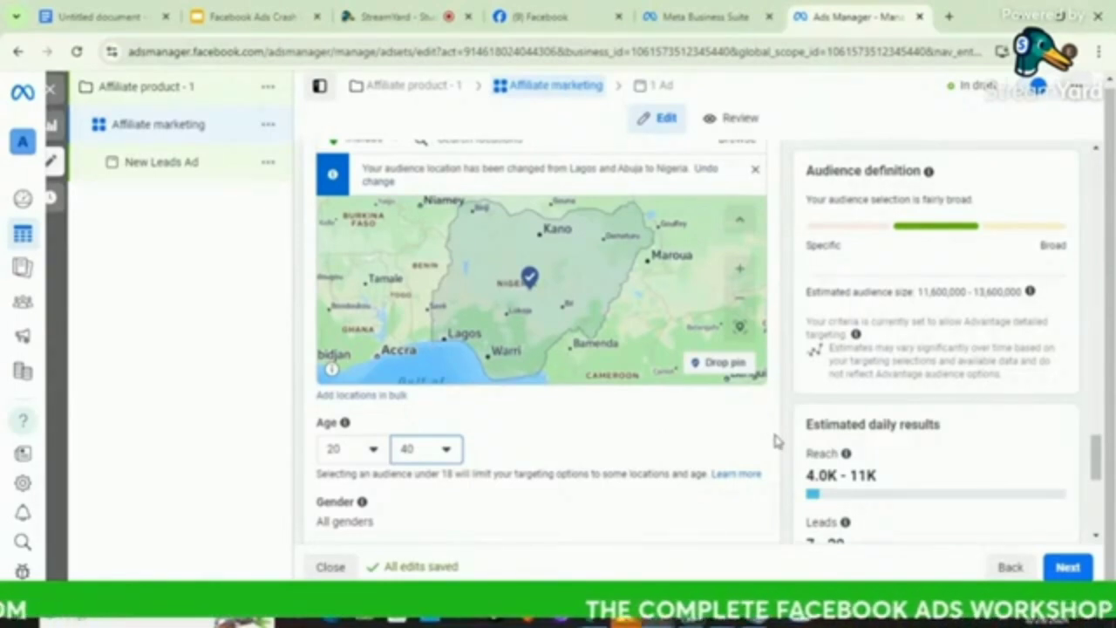
{"action": "left_click", "coordinate": [797, 434]}
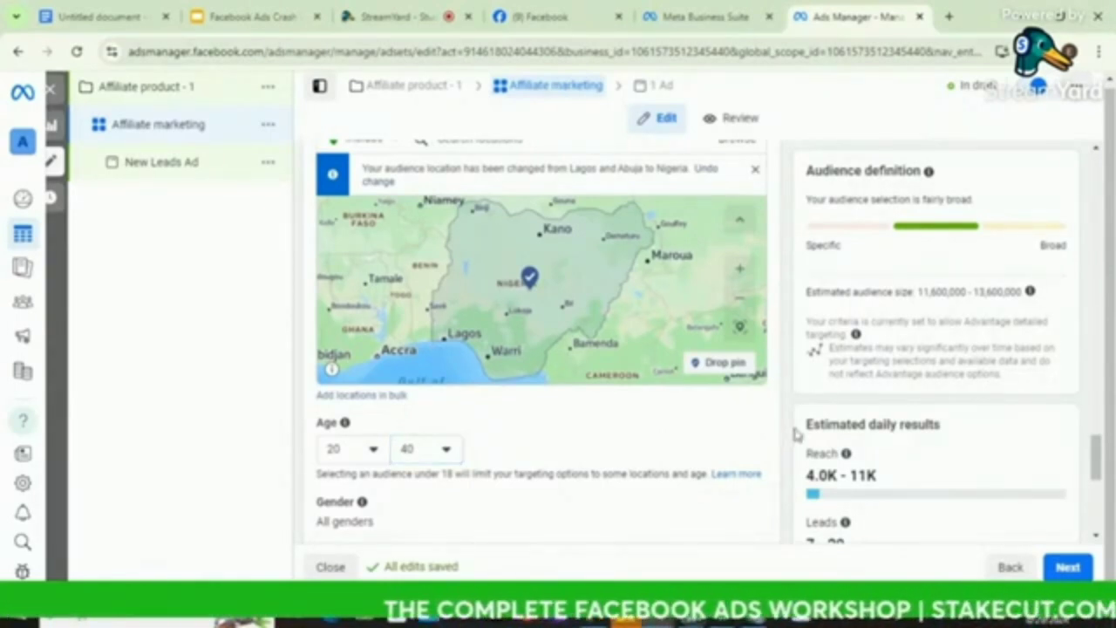
Open the gender and detailed targeting settings for editing, and disable reaching people beyond the detailed targeting selections.
{"action": "scroll", "coordinate": [796, 433], "scroll_direction": "down", "scroll_amount": 2}
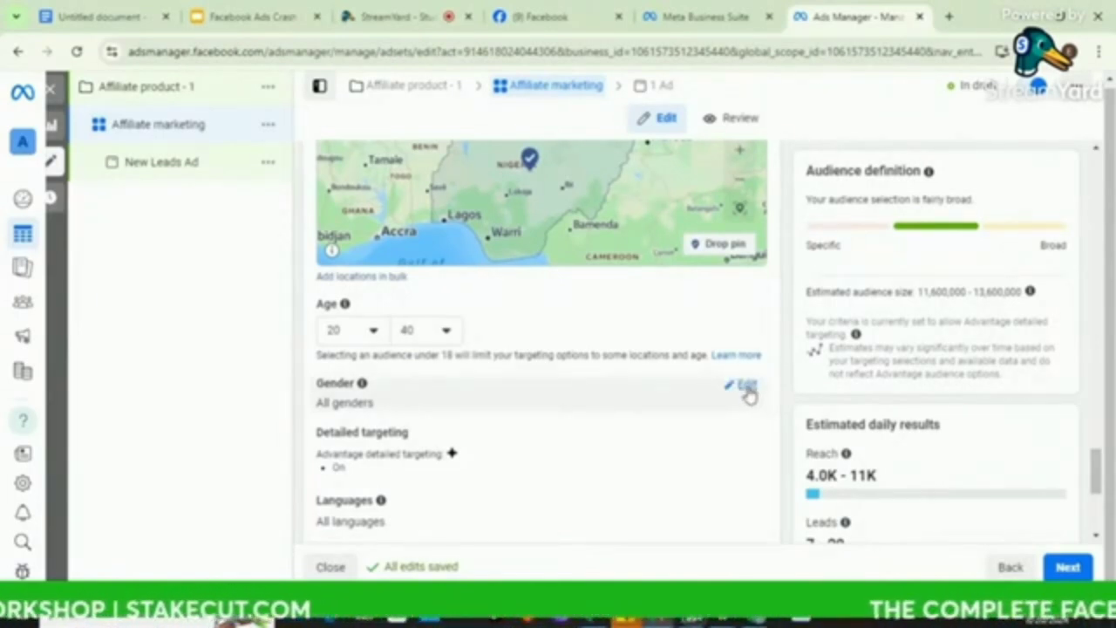
{"action": "left_click", "coordinate": [747, 387]}
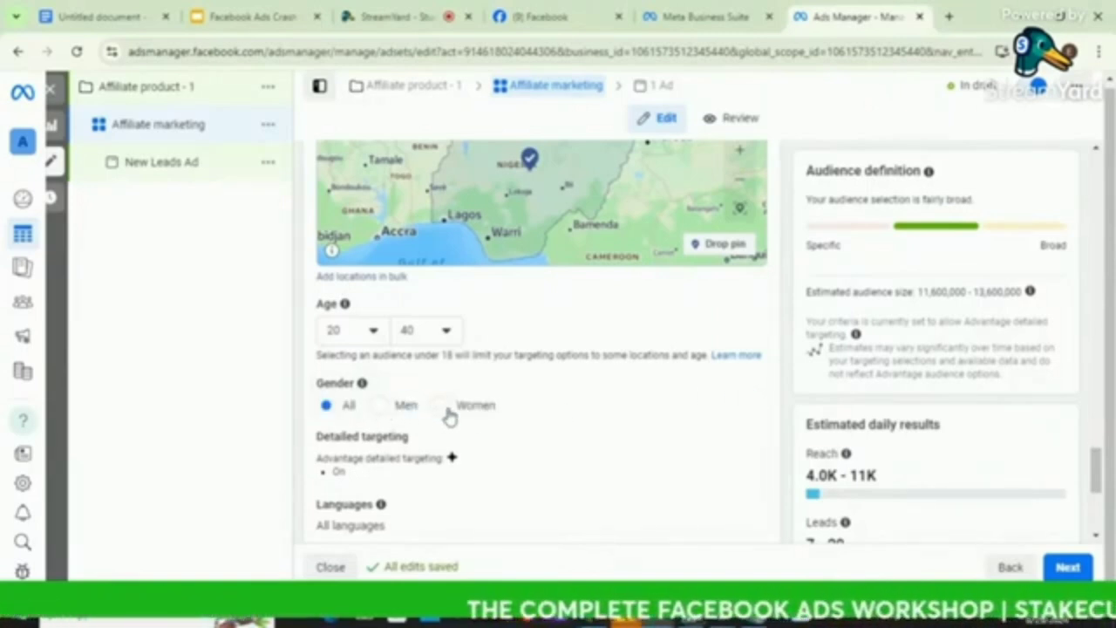
{"action": "scroll", "coordinate": [518, 456], "scroll_direction": "down", "scroll_amount": 1}
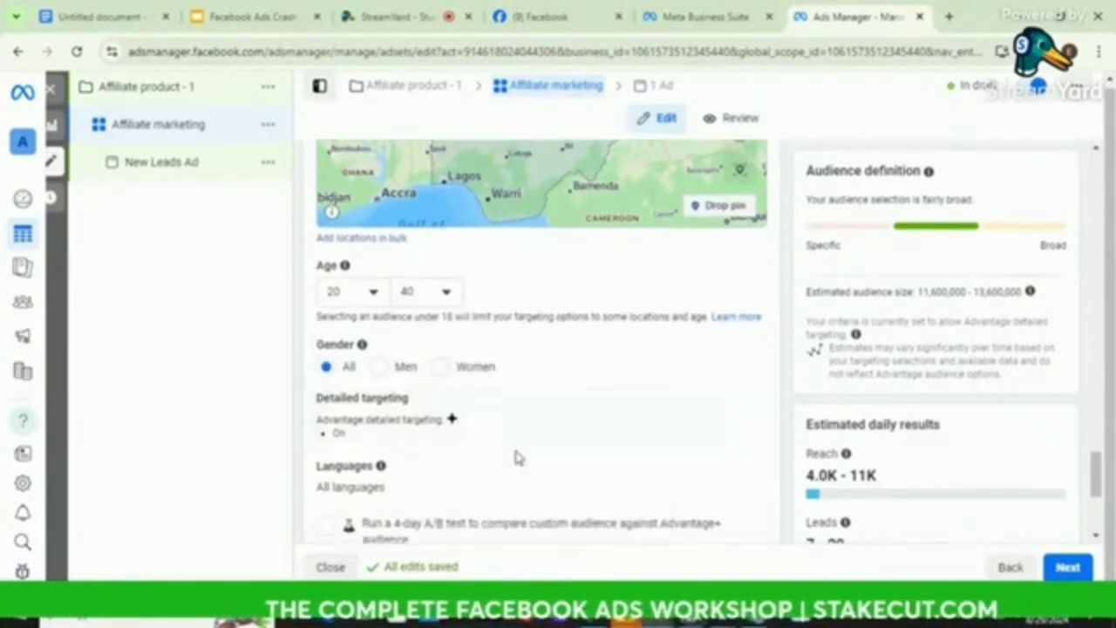
{"action": "scroll", "coordinate": [519, 453], "scroll_direction": "down", "scroll_amount": 1}
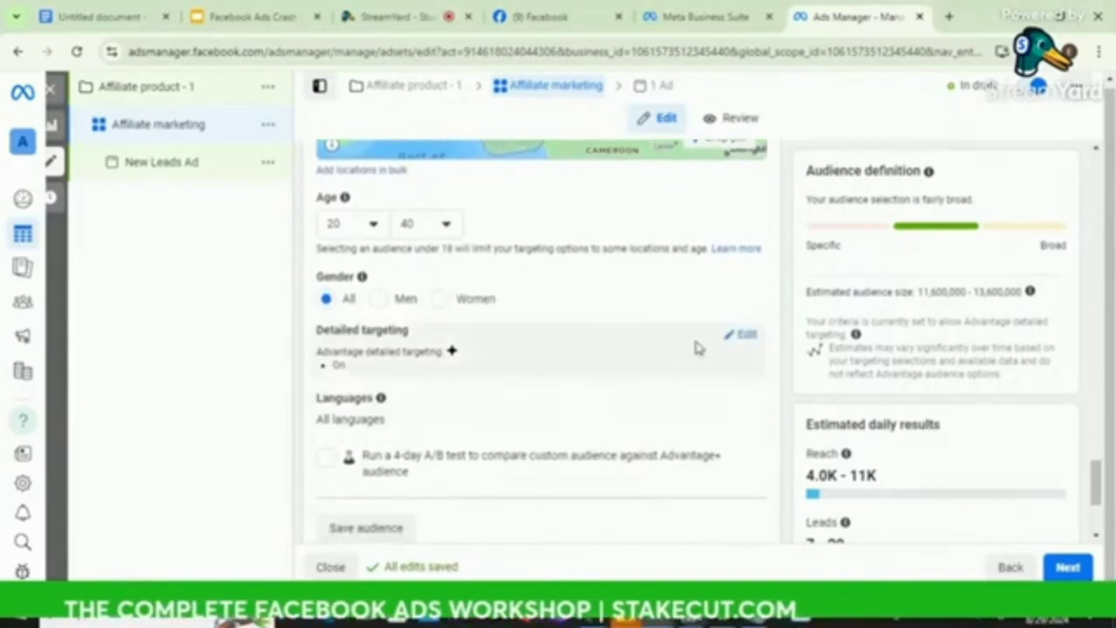
{"action": "left_click", "coordinate": [746, 338]}
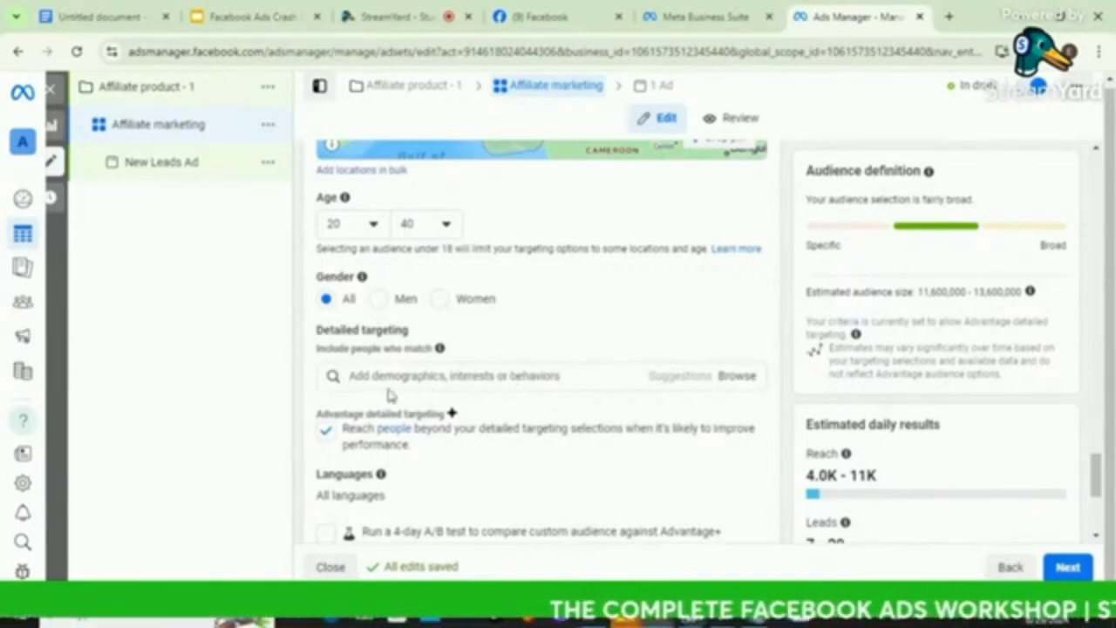
{"action": "left_click", "coordinate": [325, 433]}
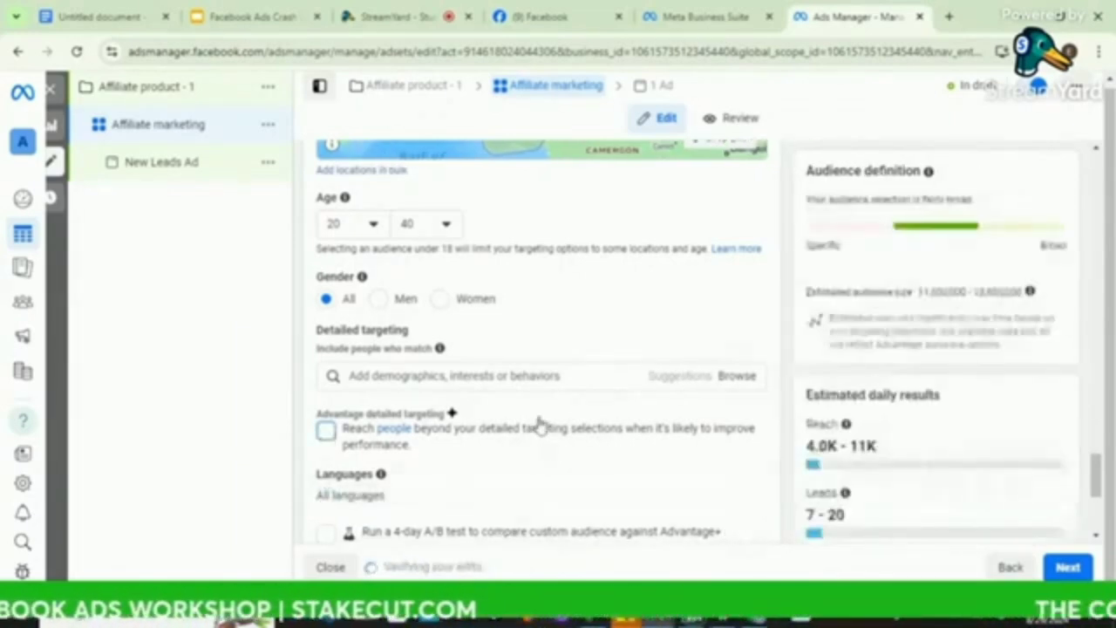
{"action": "scroll", "coordinate": [506, 444], "scroll_direction": "down", "scroll_amount": 3}
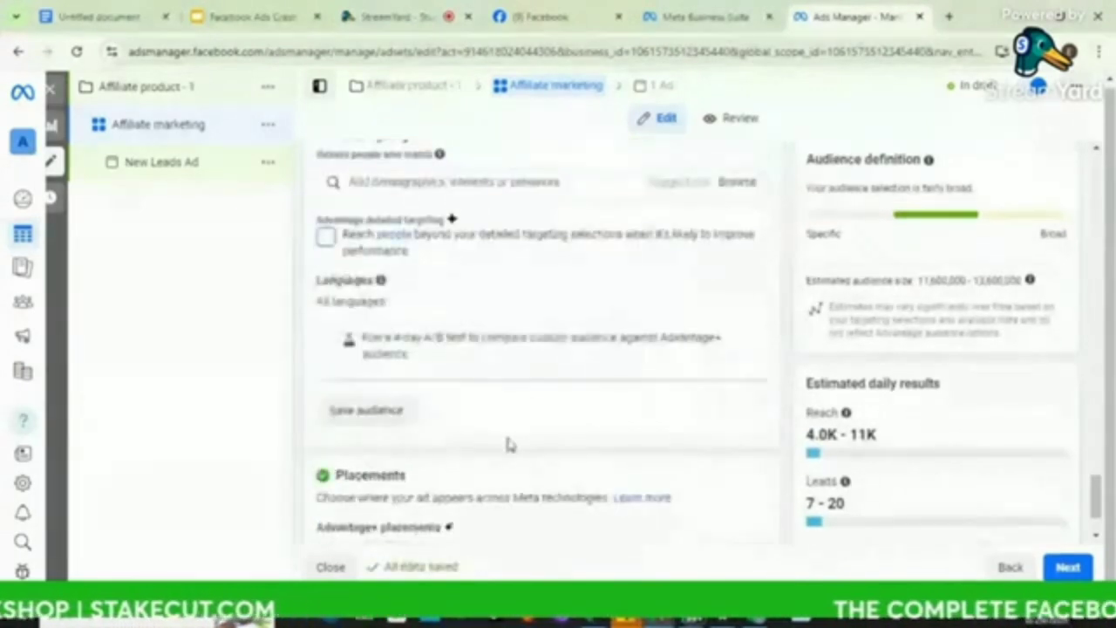
{"action": "scroll", "coordinate": [511, 443], "scroll_direction": "up", "scroll_amount": 2}
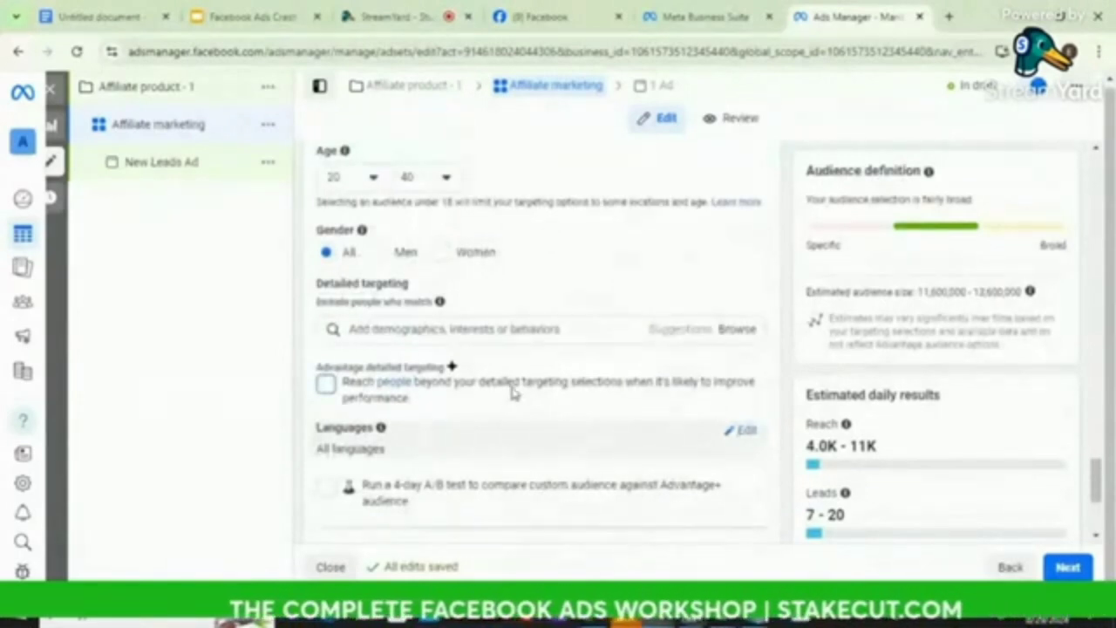
Search the detailed targeting demographics, interests and behaviors for "robert kiyos".
{"action": "left_click", "coordinate": [513, 329]}
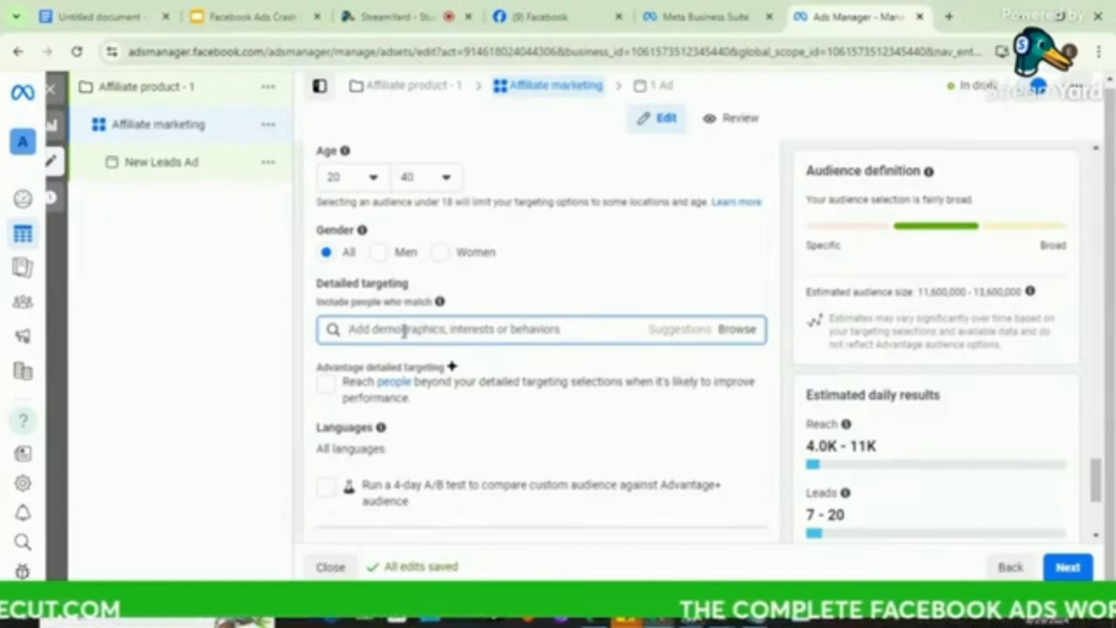
{"action": "type", "text": "ndi"}
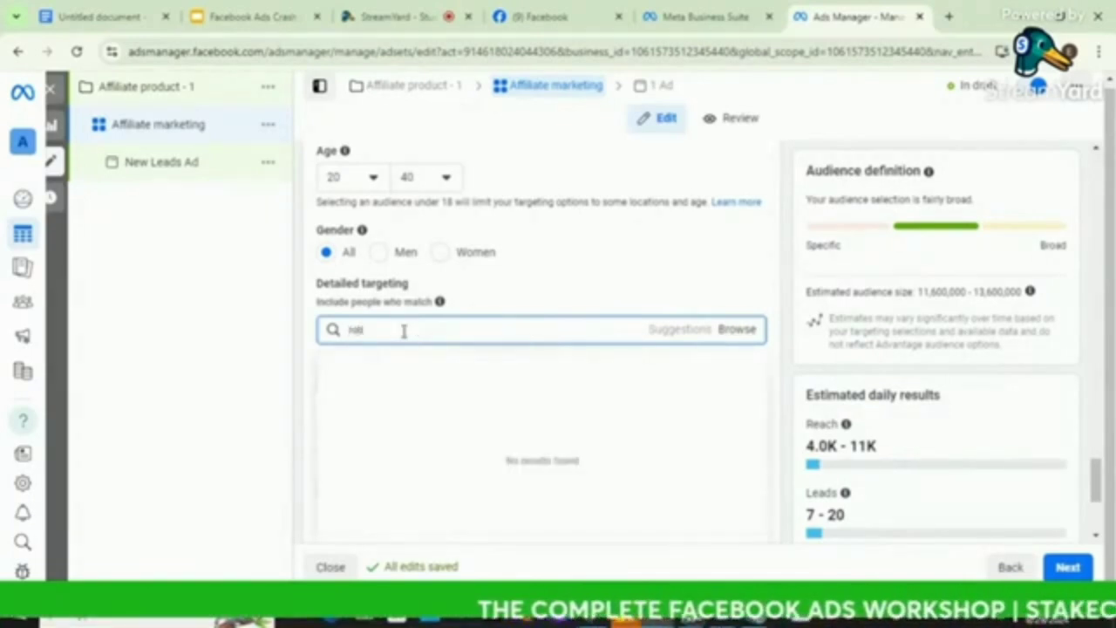
{"action": "type", "text": "ert"}
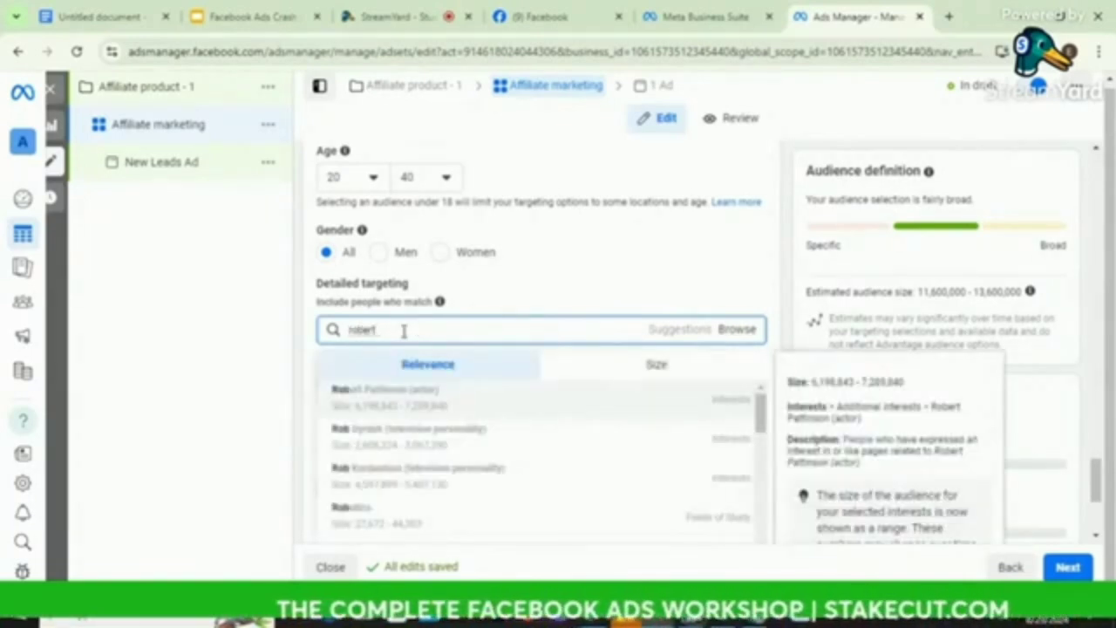
{"action": "type", "text": " kiyos"}
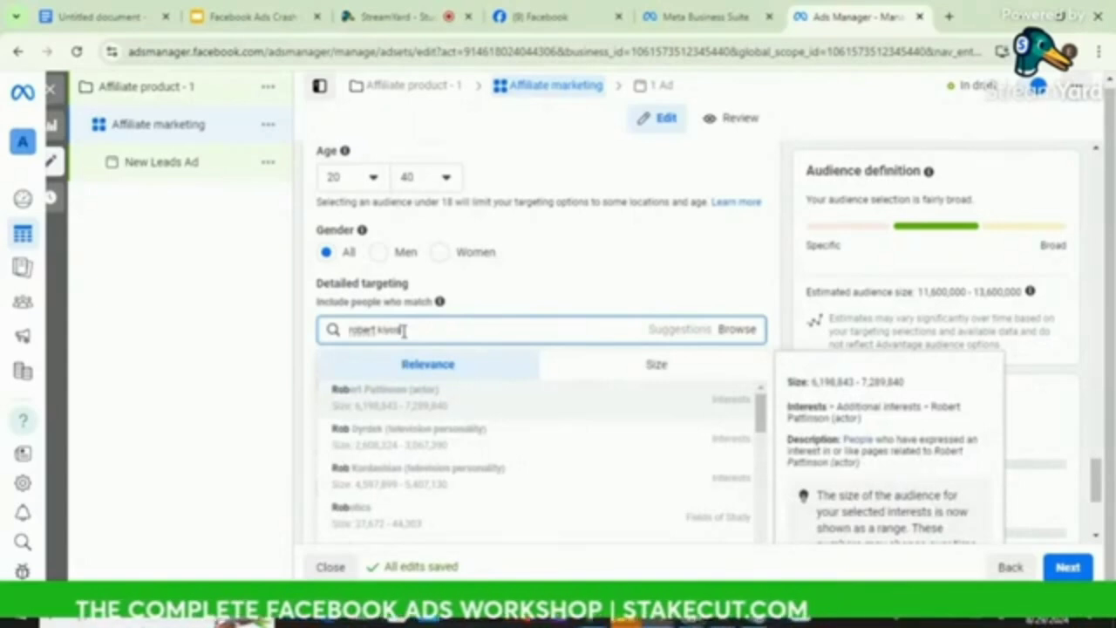
{"action": "type", "text": "aki"}
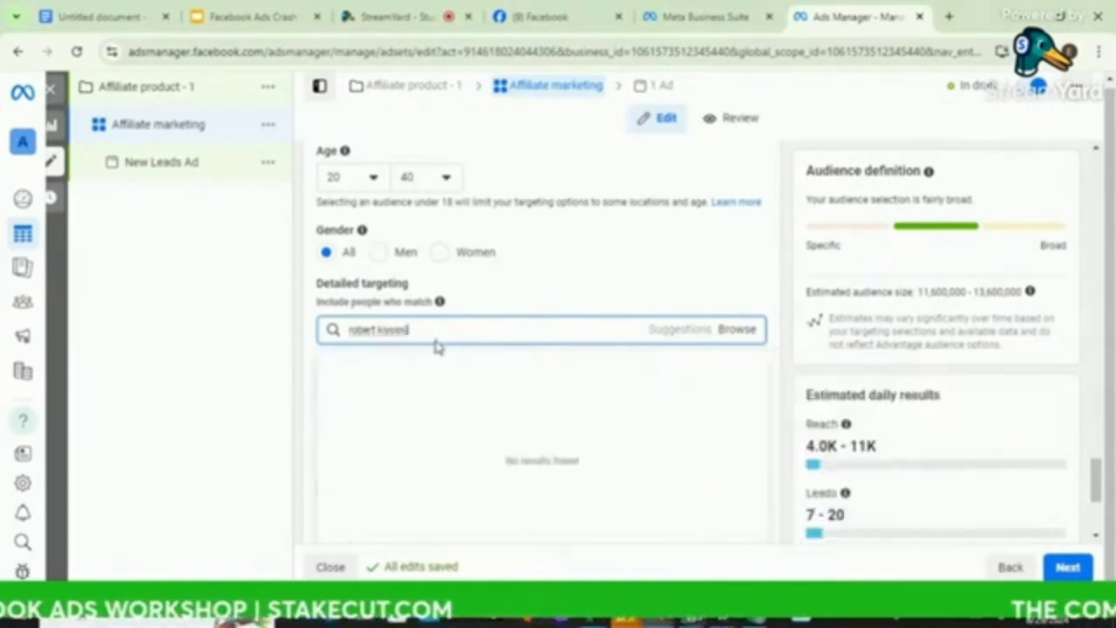
{"action": "key", "text": "BackSpace"}
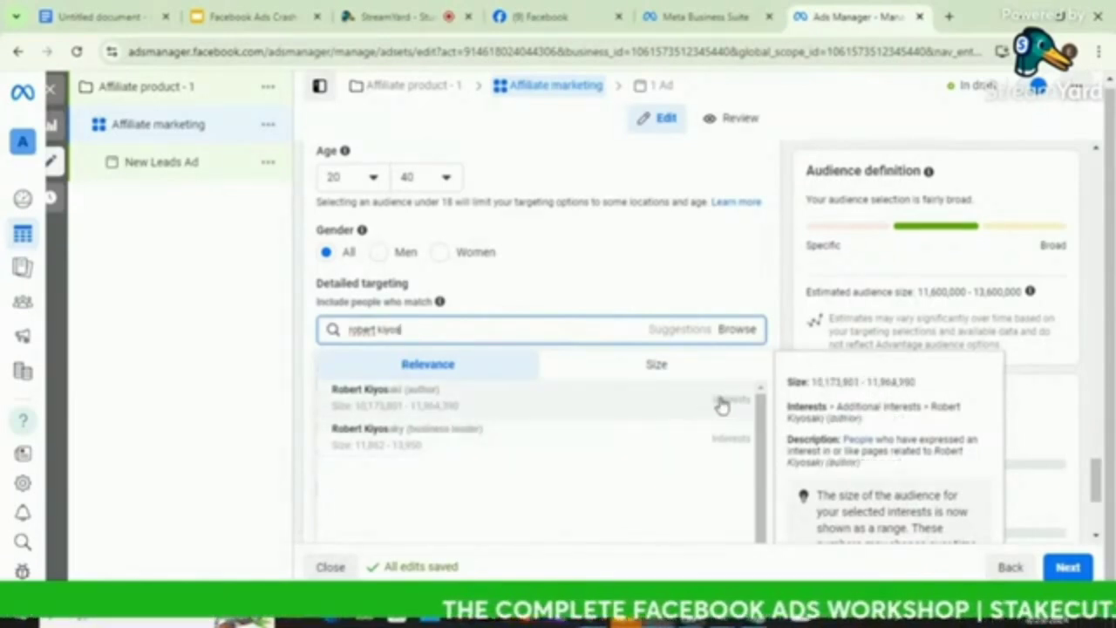
Replace the detailed targeting search with "affiliate marketing" and add the interest Affiliate marketing (marketing) to the audience.
{"action": "triple_click", "coordinate": [438, 334]}
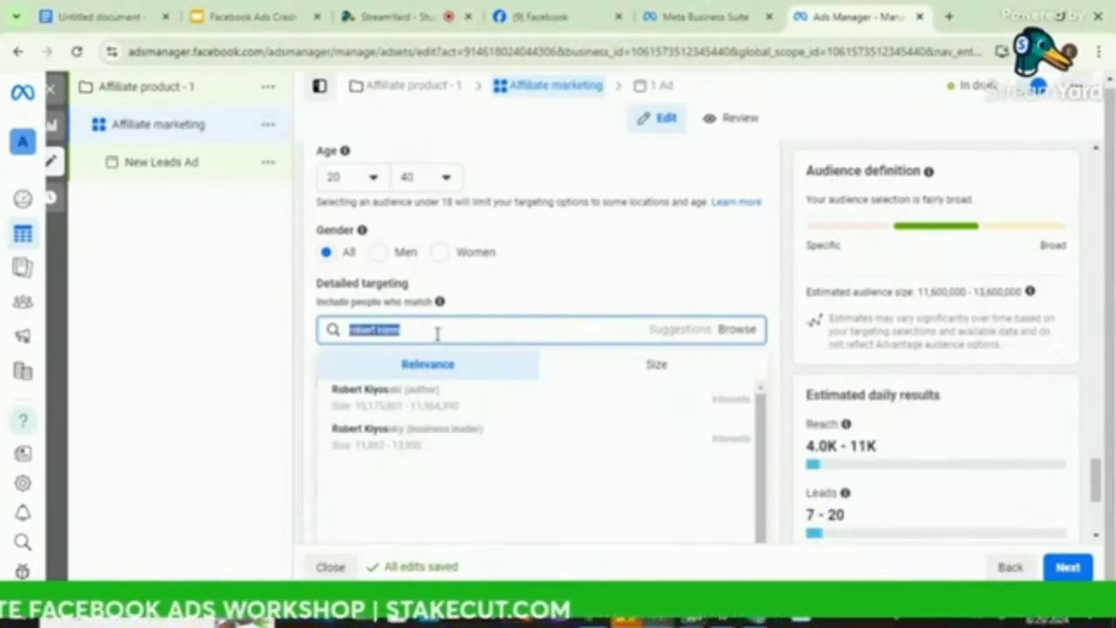
{"action": "type", "text": "affili"}
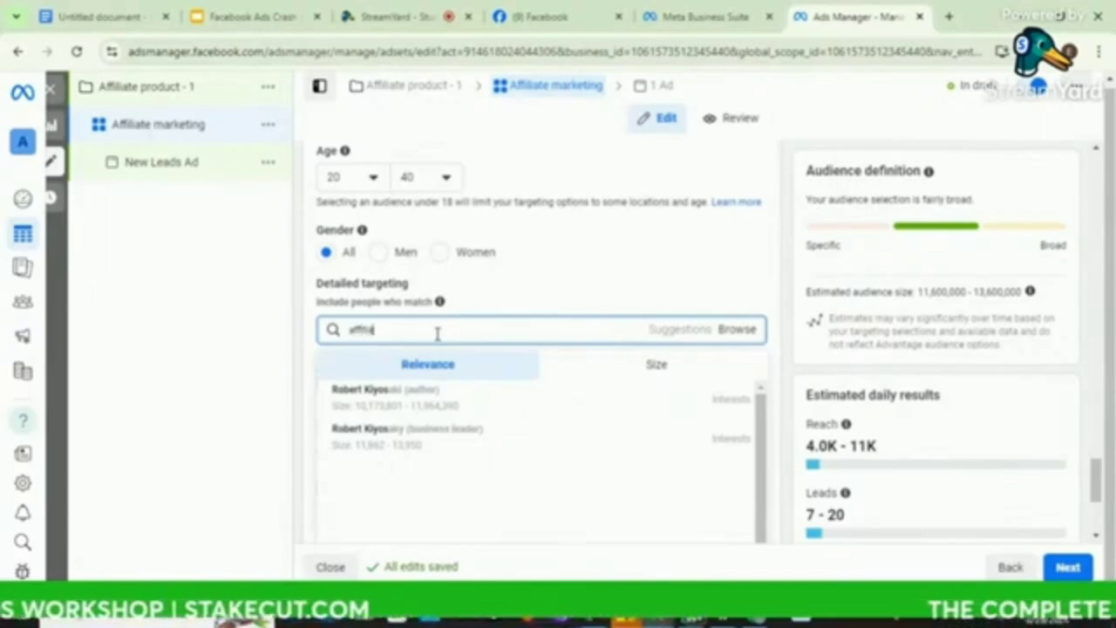
{"action": "type", "text": "ate m"}
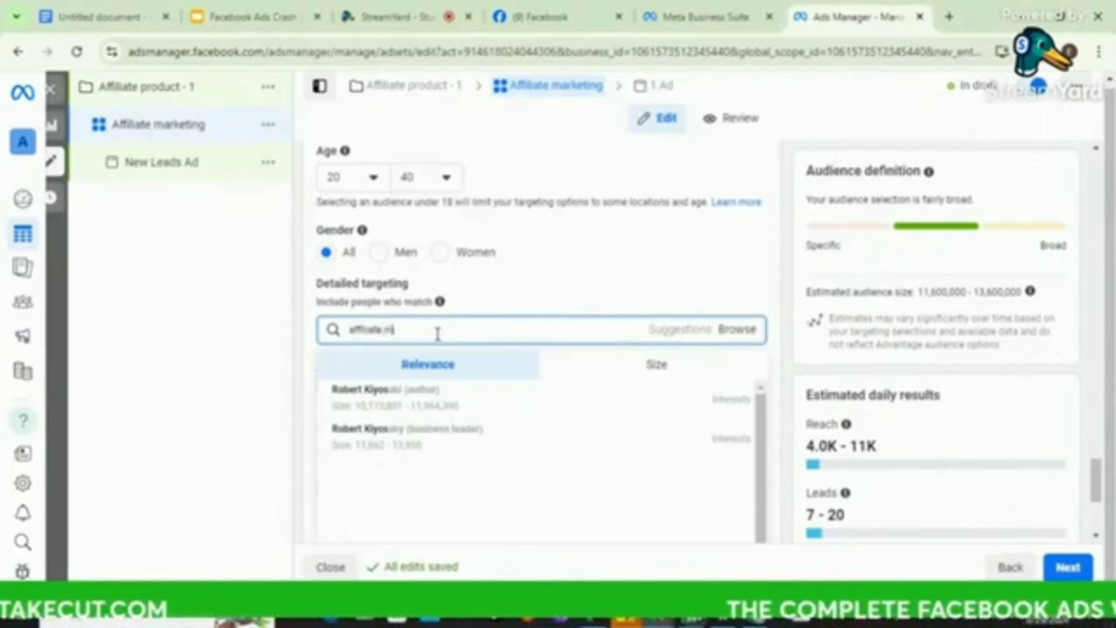
{"action": "type", "text": "arketing"}
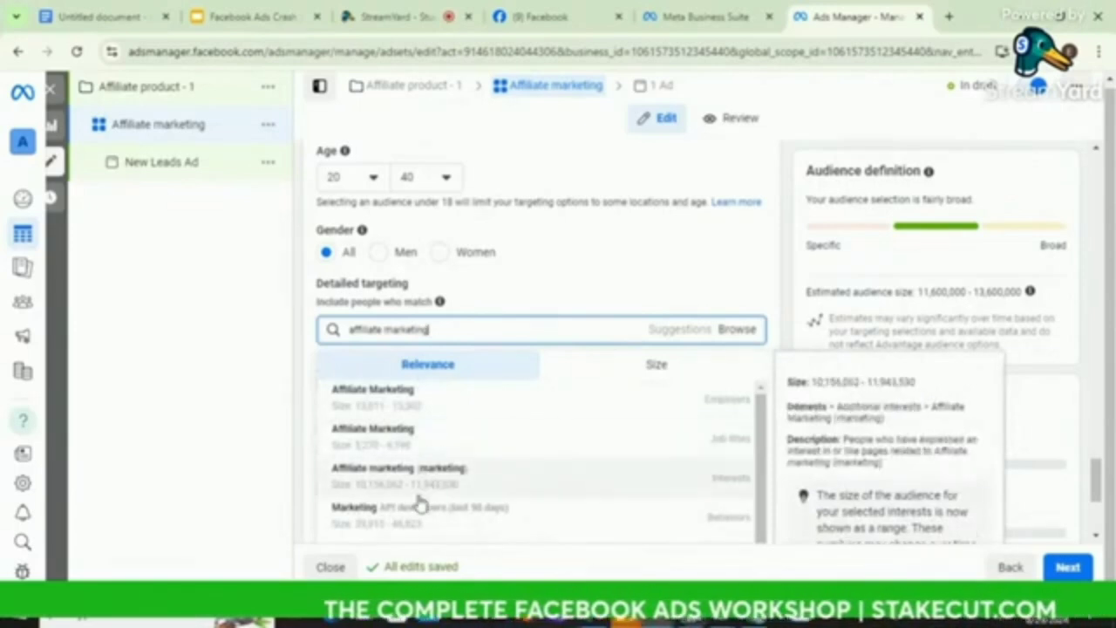
{"action": "scroll", "coordinate": [673, 486], "scroll_direction": "down", "scroll_amount": 1}
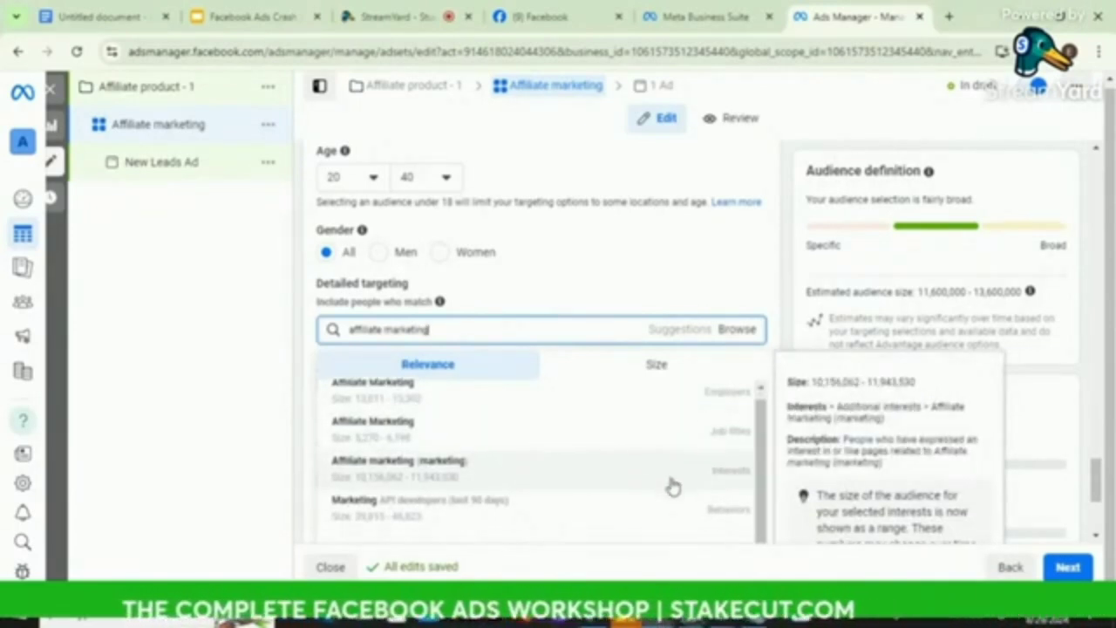
{"action": "scroll", "coordinate": [672, 485], "scroll_direction": "up", "scroll_amount": 1}
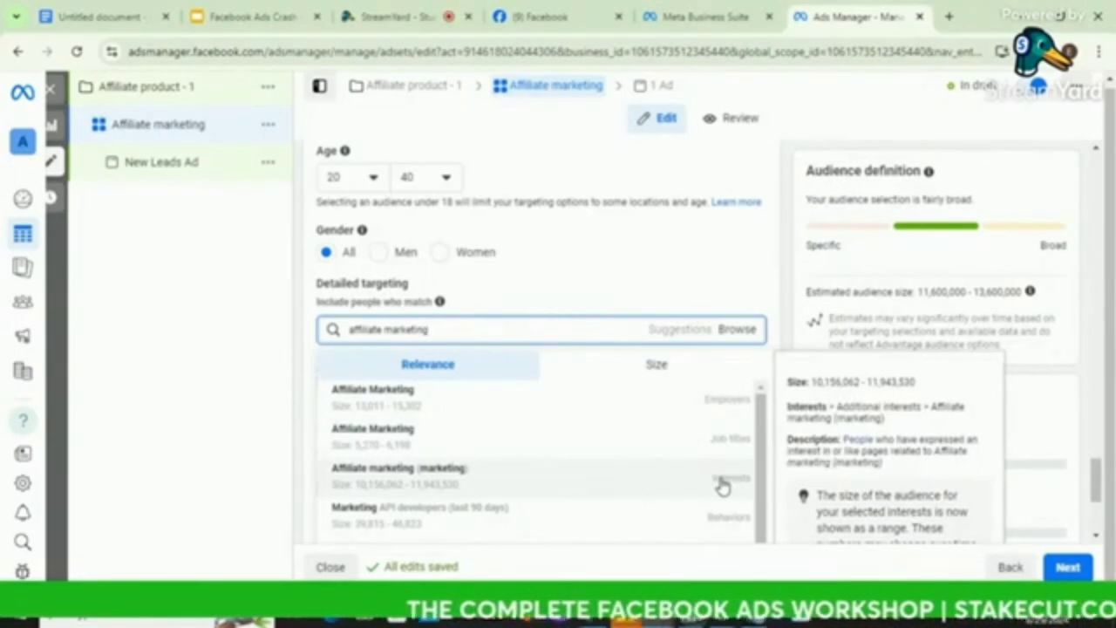
{"action": "left_click", "coordinate": [655, 479]}
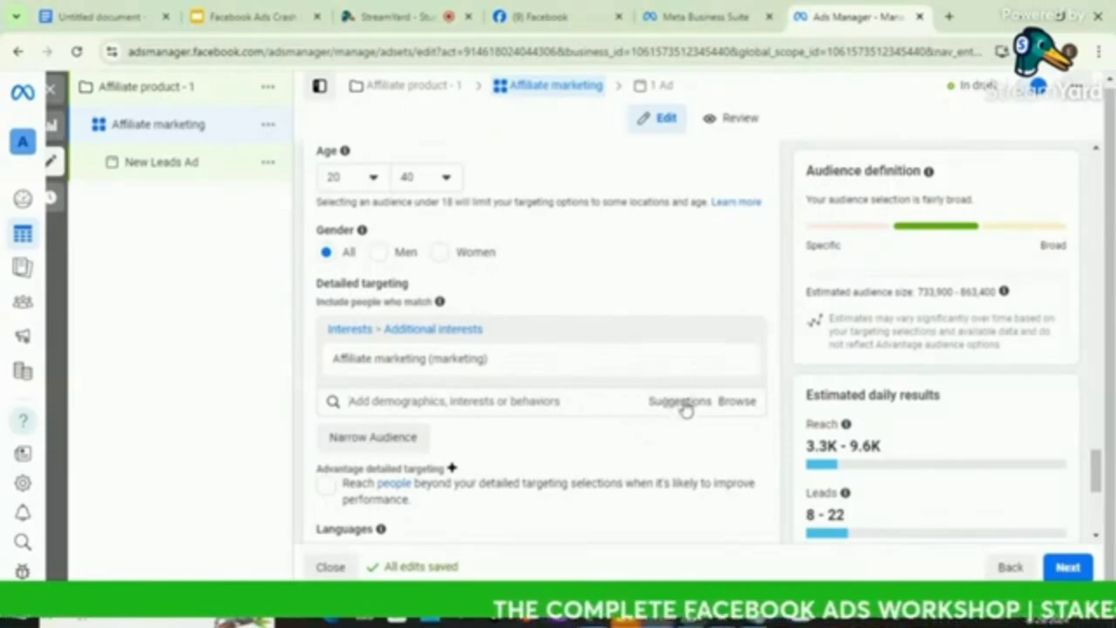
Look through the suggested related interests and behaviors for detailed targeting, and close the list without adding any.
{"action": "left_click", "coordinate": [684, 404]}
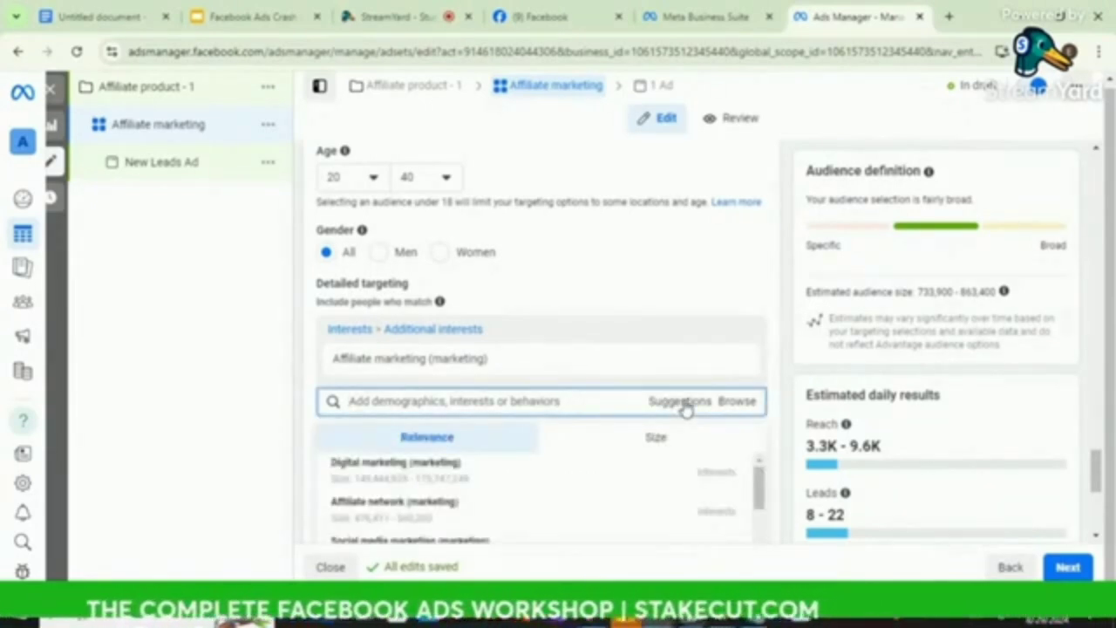
{"action": "mouse_move", "coordinate": [442, 518]}
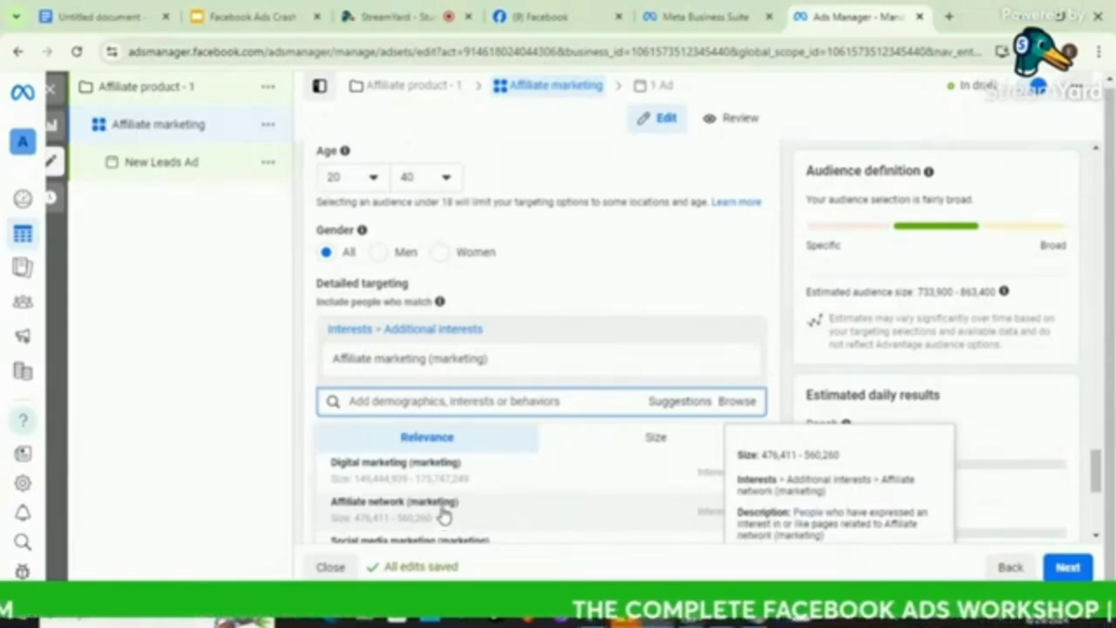
{"action": "scroll", "coordinate": [445, 515], "scroll_direction": "up", "scroll_amount": 1}
{"action": "scroll", "coordinate": [446, 514], "scroll_direction": "down", "scroll_amount": 1}
{"action": "scroll", "coordinate": [445, 516], "scroll_direction": "up", "scroll_amount": 1}
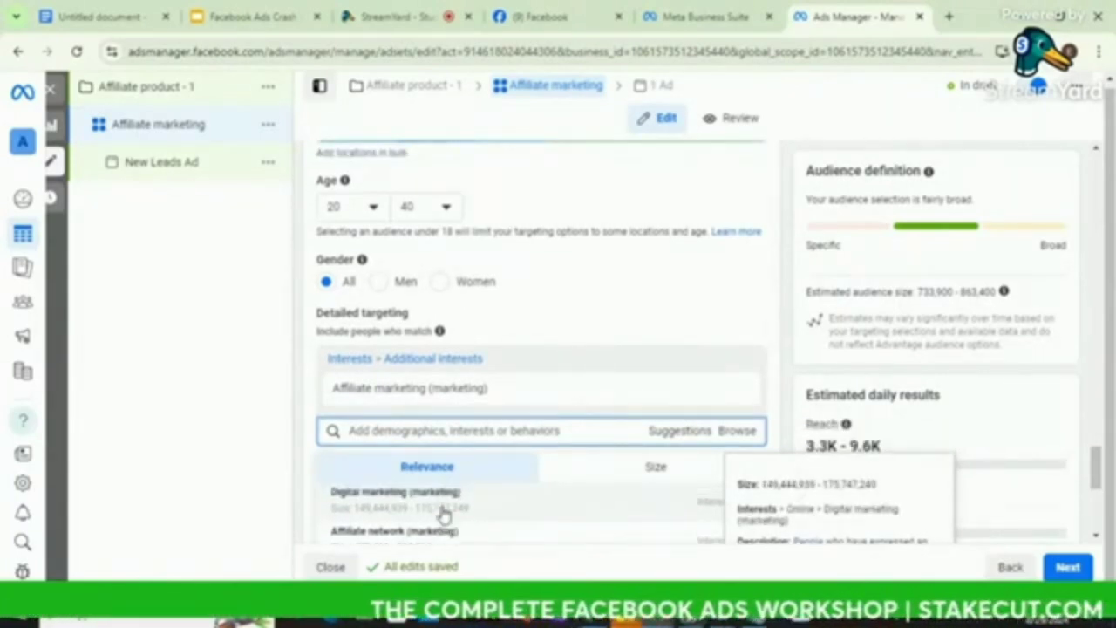
{"action": "scroll", "coordinate": [445, 516], "scroll_direction": "down", "scroll_amount": 2}
{"action": "scroll", "coordinate": [445, 516], "scroll_direction": "down", "scroll_amount": 3}
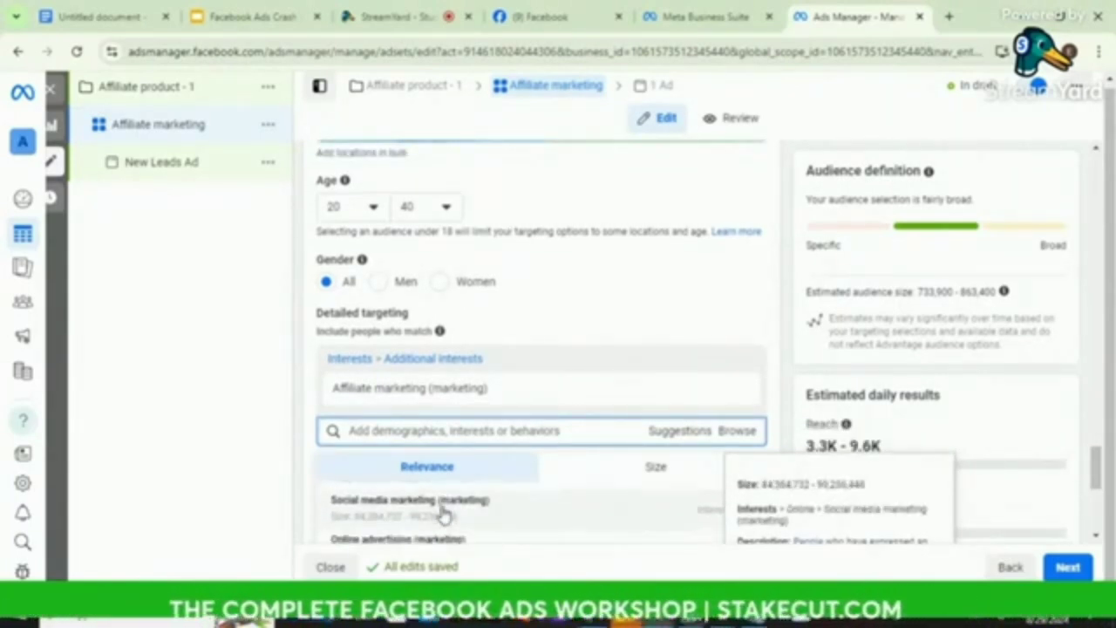
{"action": "scroll", "coordinate": [444, 513], "scroll_direction": "down", "scroll_amount": 1}
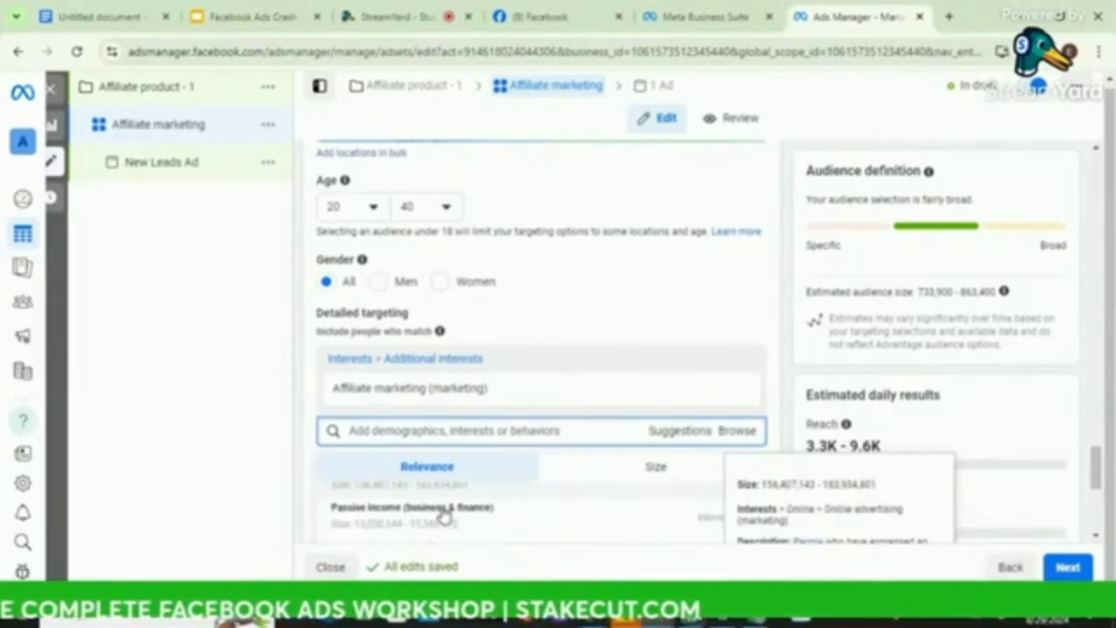
{"action": "scroll", "coordinate": [716, 370], "scroll_direction": "down", "scroll_amount": 1}
{"action": "scroll", "coordinate": [716, 370], "scroll_direction": "down", "scroll_amount": 3}
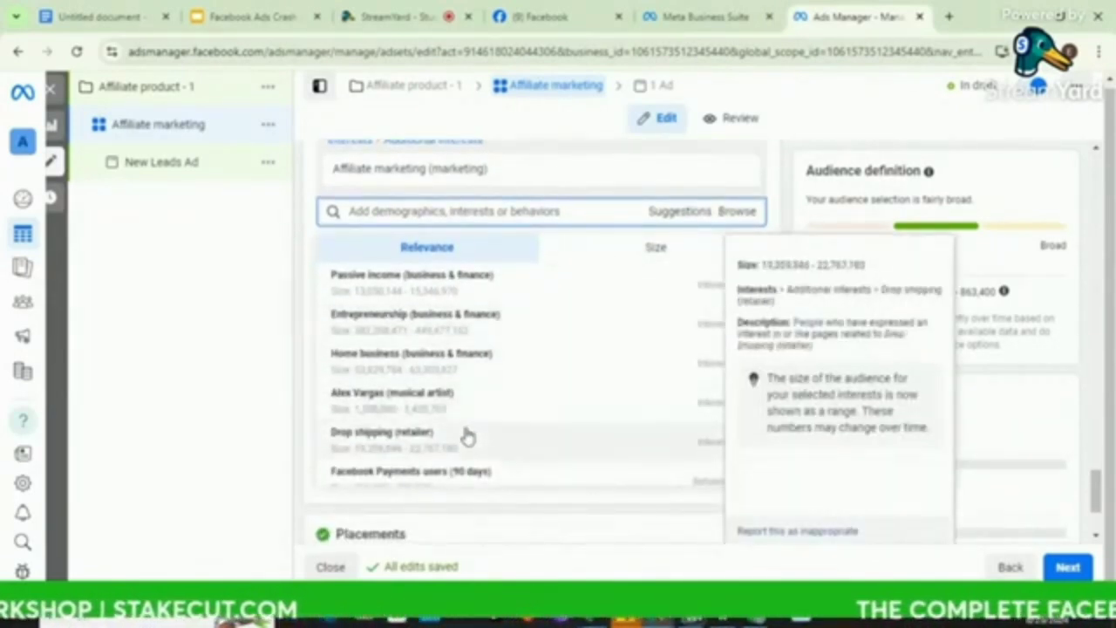
{"action": "scroll", "coordinate": [467, 436], "scroll_direction": "down", "scroll_amount": 3}
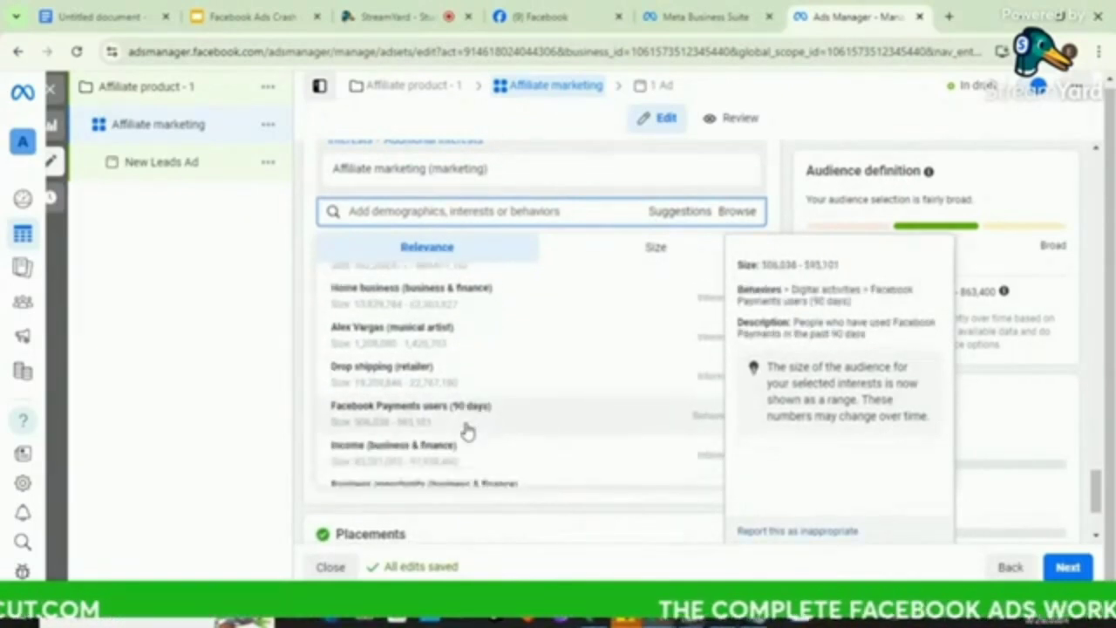
{"action": "scroll", "coordinate": [467, 432], "scroll_direction": "down", "scroll_amount": 3}
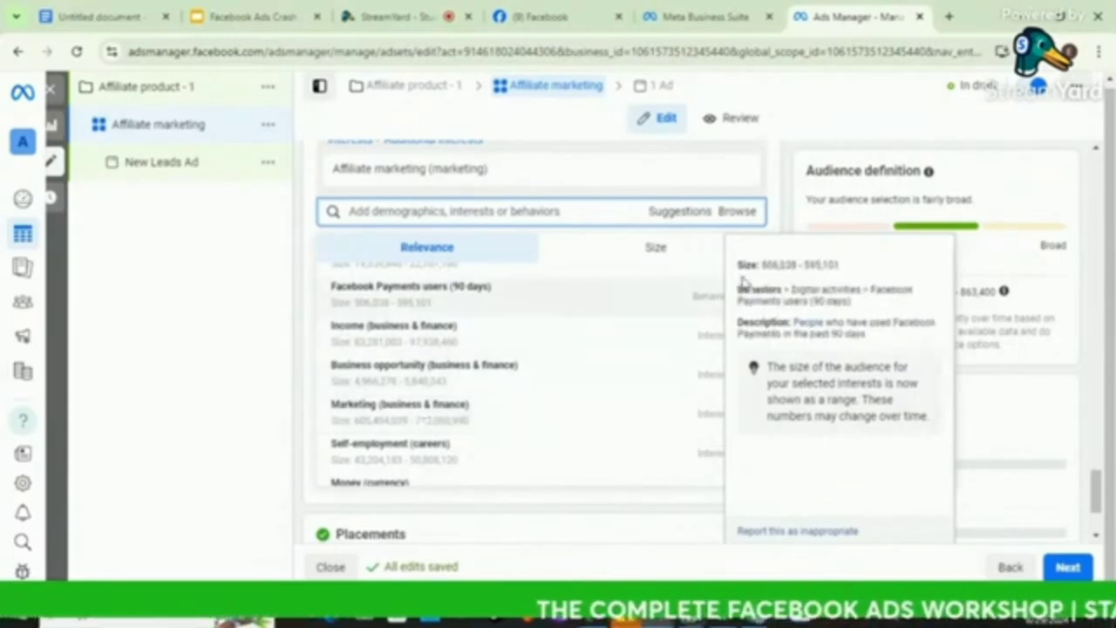
{"action": "left_click", "coordinate": [779, 218]}
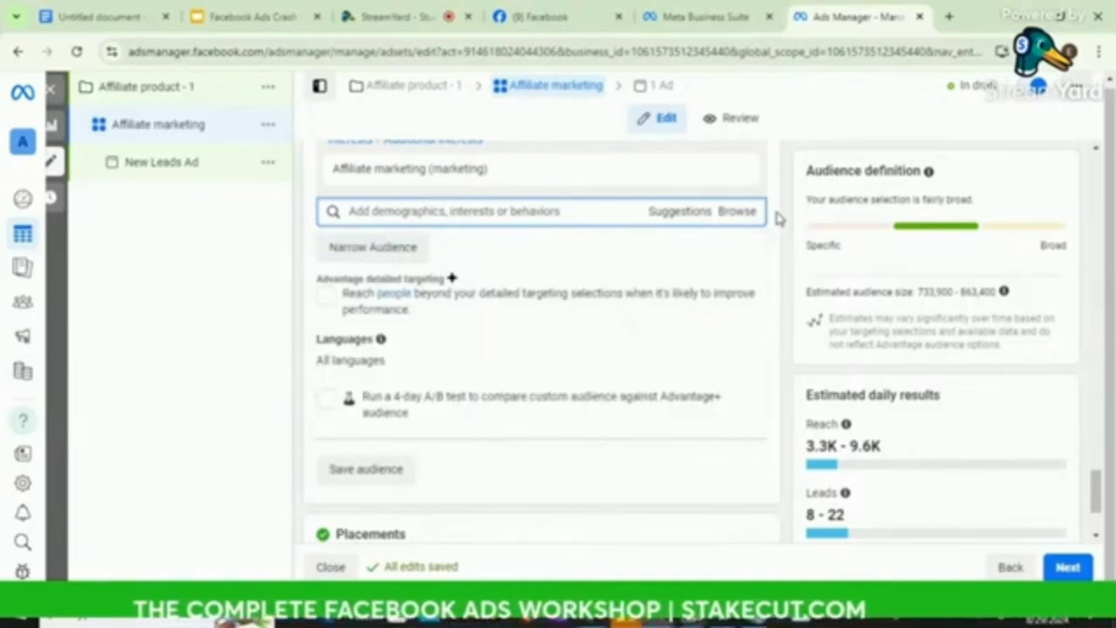
{"action": "scroll", "coordinate": [794, 250], "scroll_direction": "up", "scroll_amount": 1}
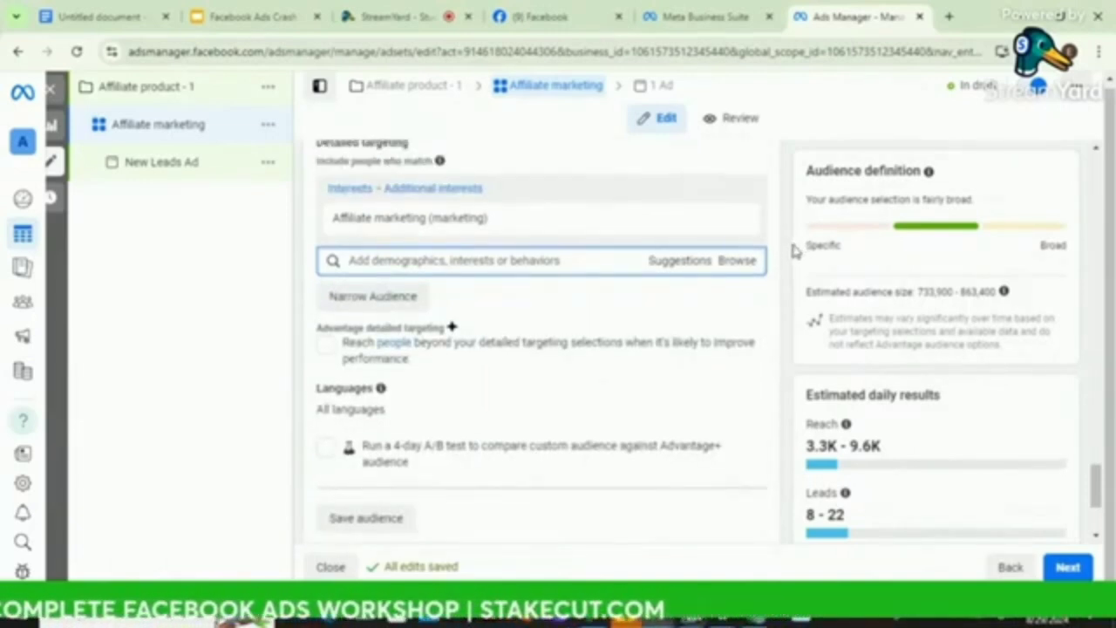
{"action": "scroll", "coordinate": [794, 250], "scroll_direction": "up", "scroll_amount": 1}
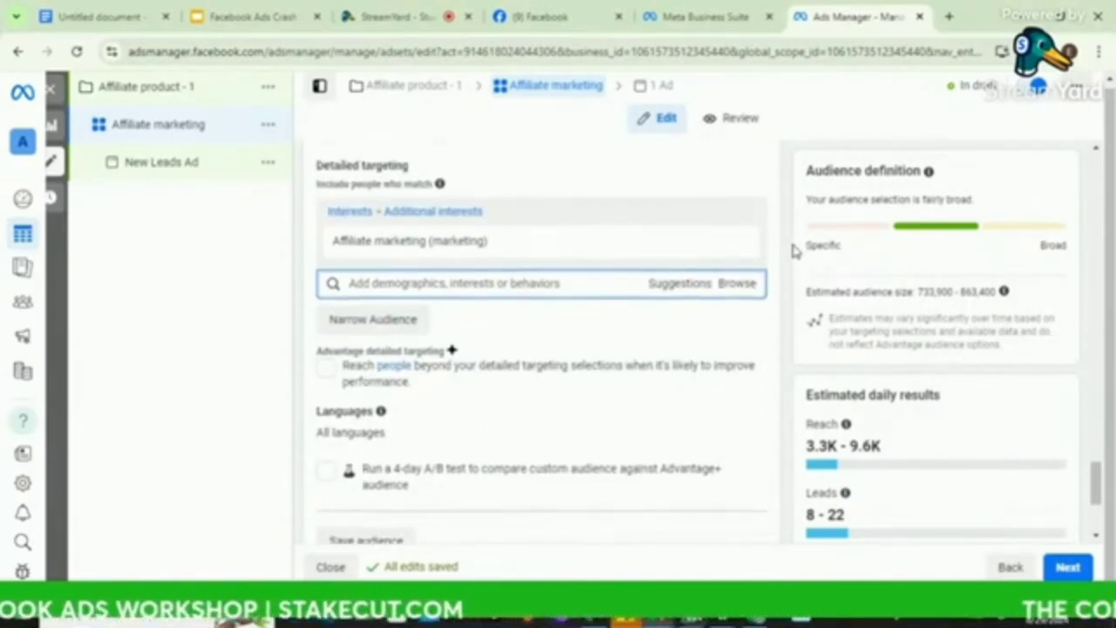
{"action": "mouse_move", "coordinate": [737, 233]}
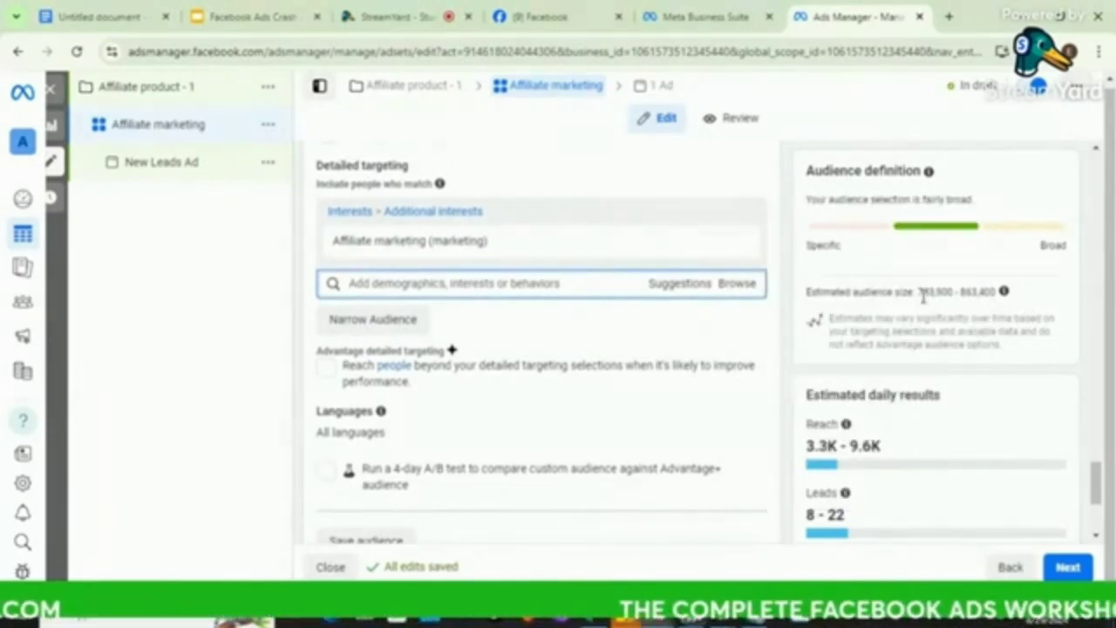
{"action": "mouse_move", "coordinate": [572, 254]}
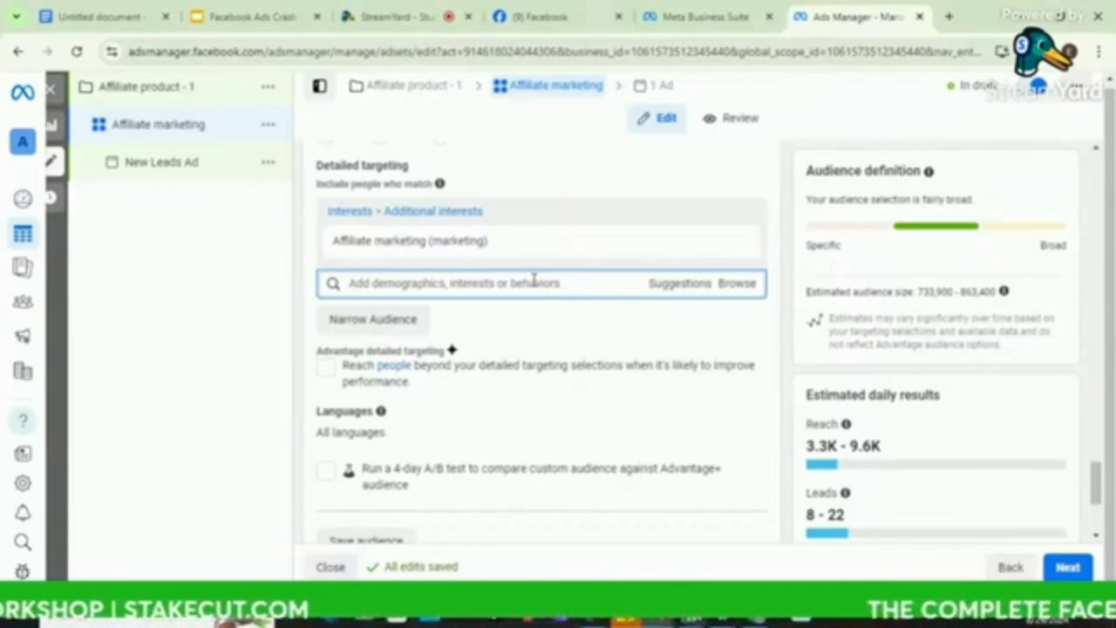
{"action": "mouse_move", "coordinate": [528, 253]}
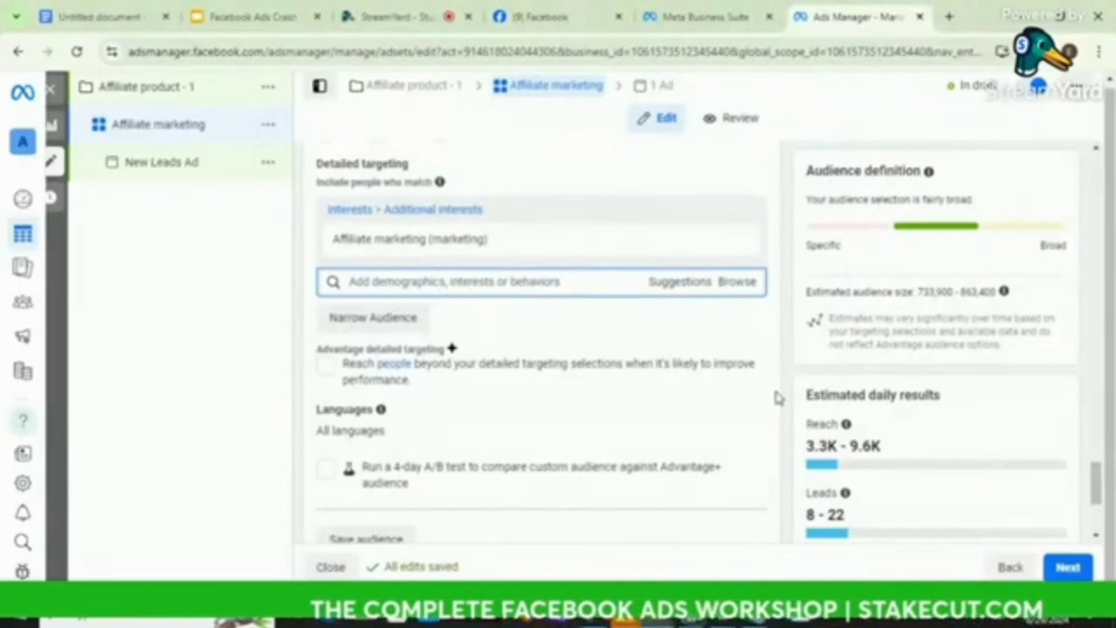
Open the audience's language setting for editing and add English (US).
{"action": "scroll", "coordinate": [775, 398], "scroll_direction": "down", "scroll_amount": 1}
{"action": "scroll", "coordinate": [775, 399], "scroll_direction": "down", "scroll_amount": 1}
{"action": "mouse_move", "coordinate": [735, 328]}
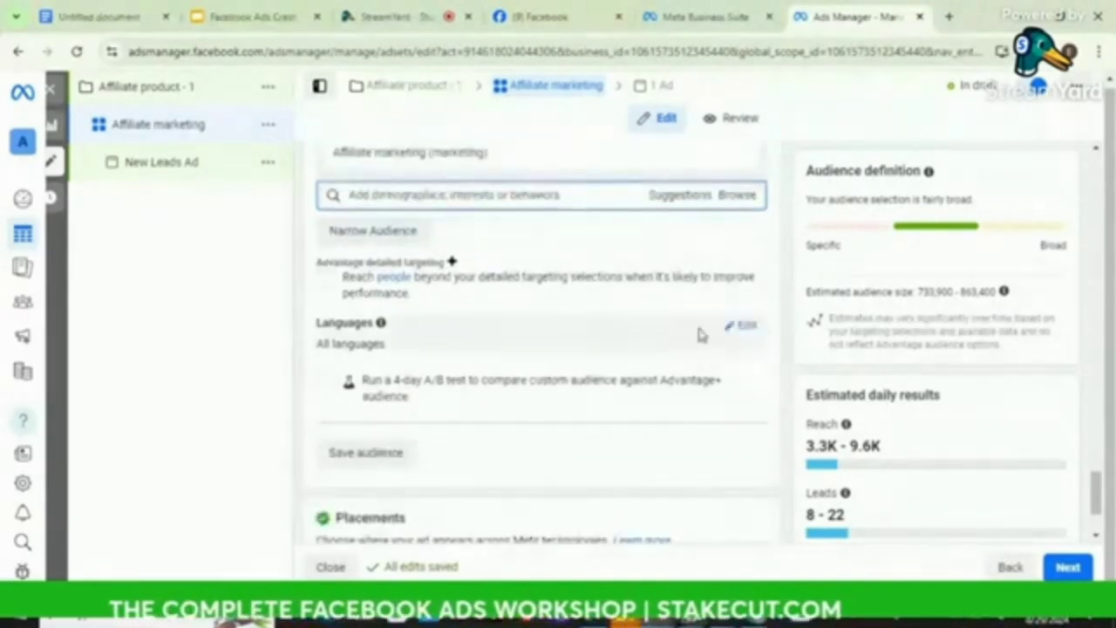
{"action": "left_click", "coordinate": [747, 328]}
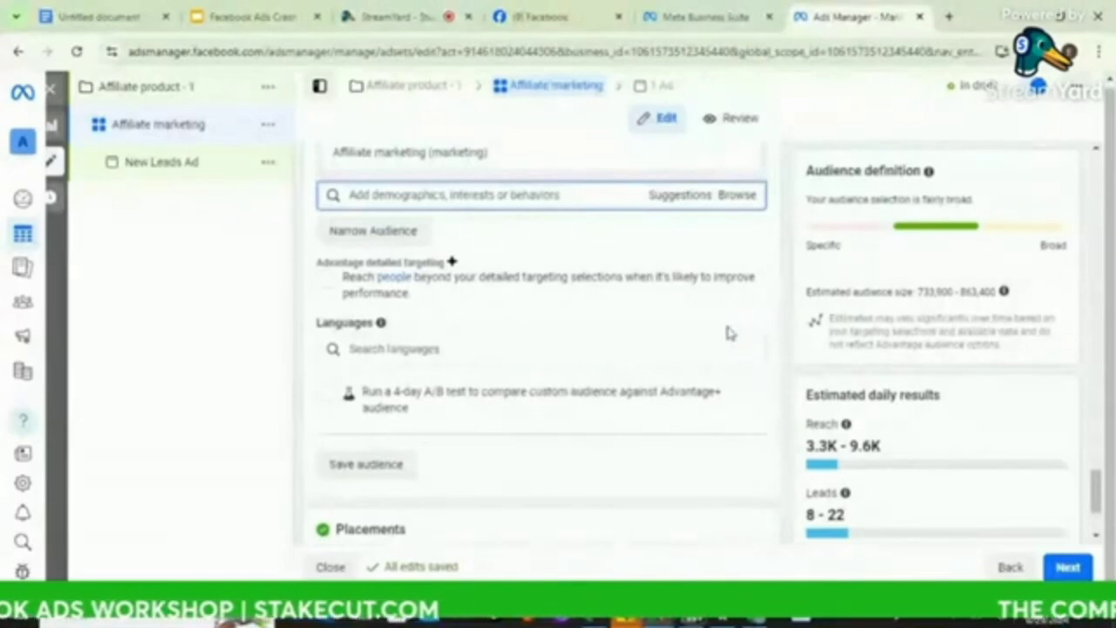
{"action": "left_click", "coordinate": [494, 348]}
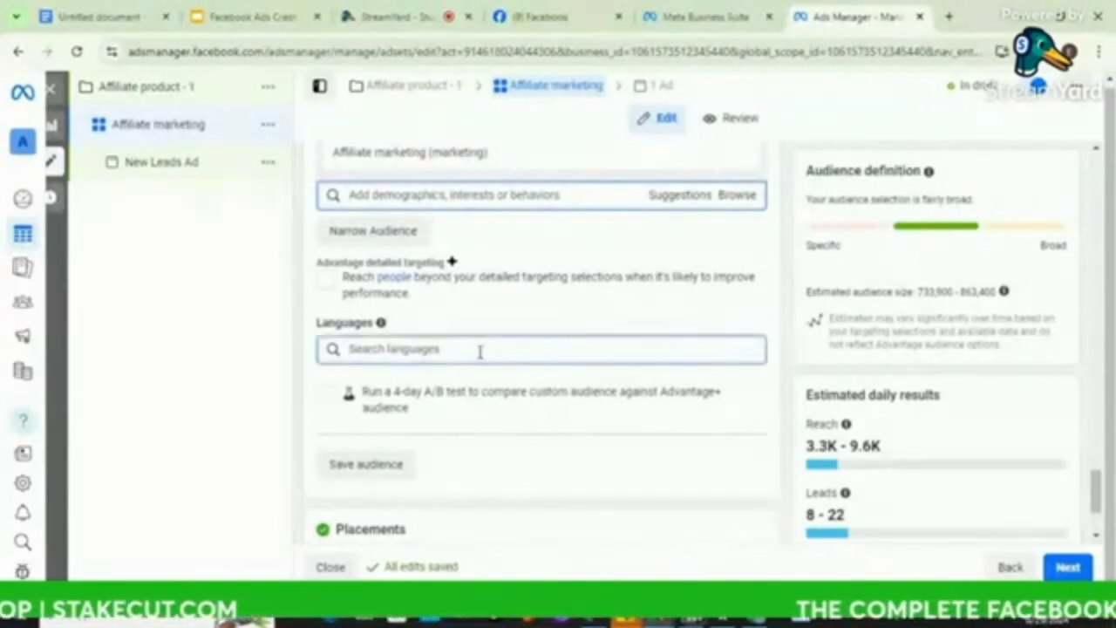
{"action": "type", "text": "en"}
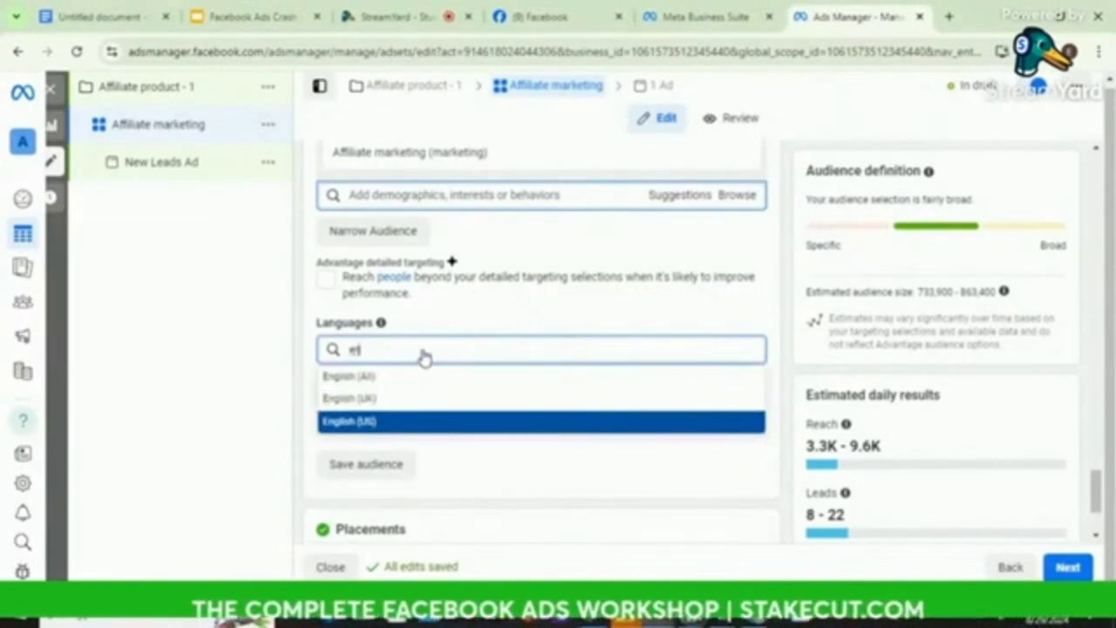
{"action": "key", "text": "Return"}
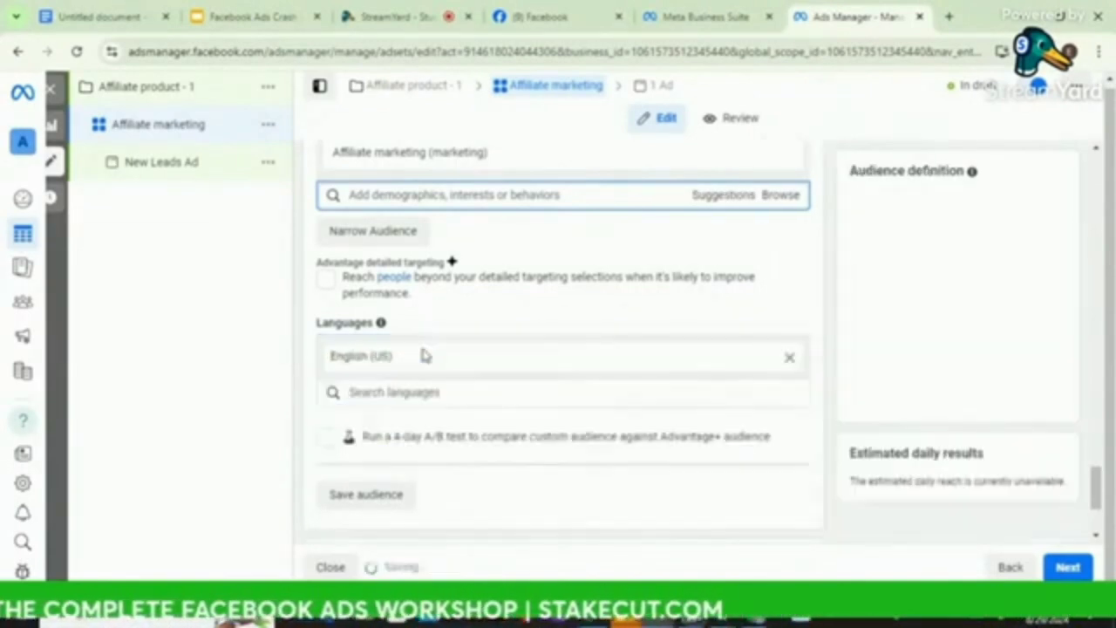
Add English (All) and English (UK) to the audience's languages.
{"action": "left_click", "coordinate": [424, 394]}
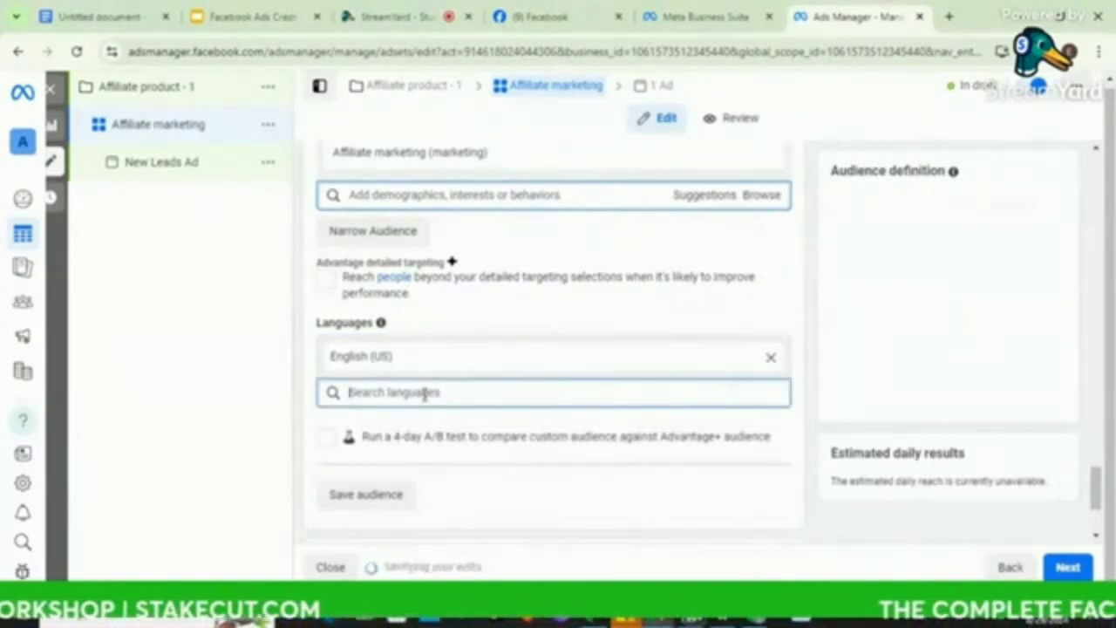
{"action": "type", "text": "et"}
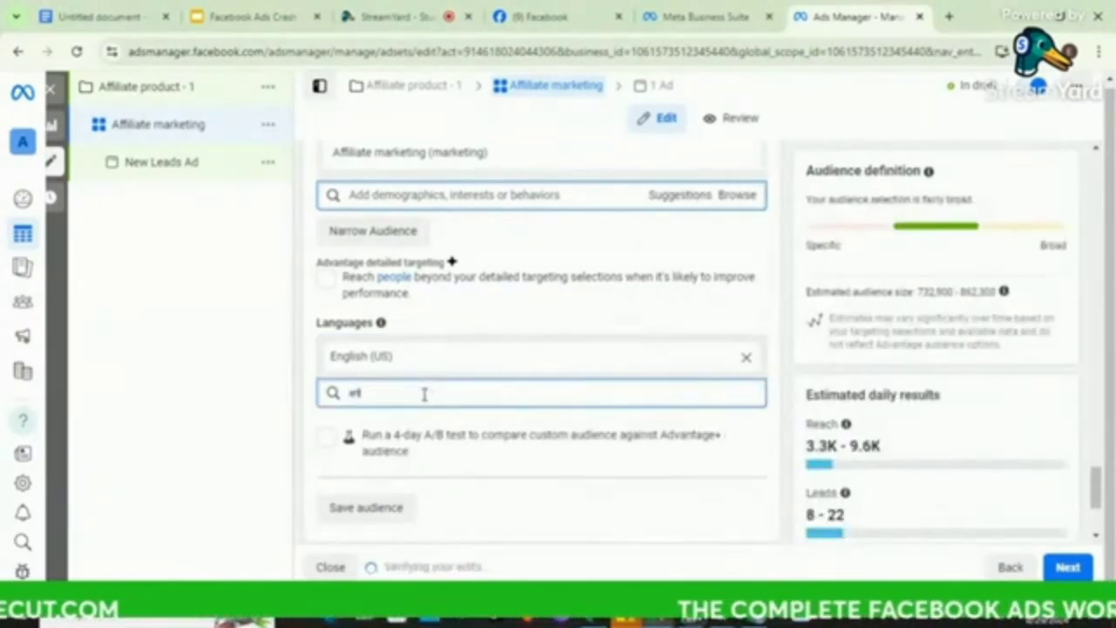
{"action": "type", "text": "glish"}
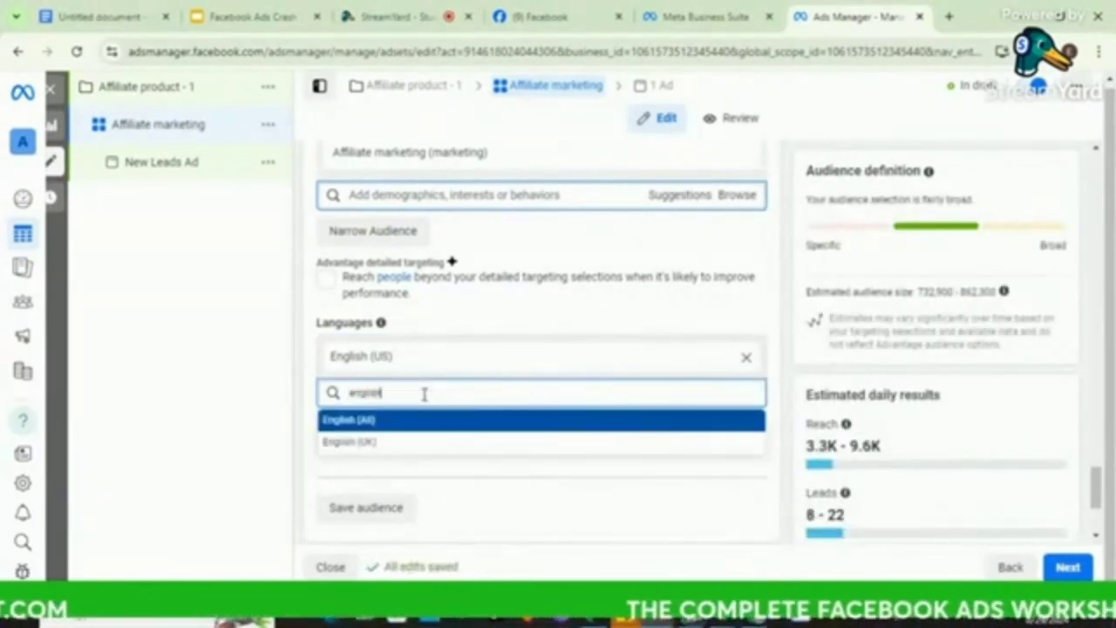
{"action": "left_click", "coordinate": [373, 422]}
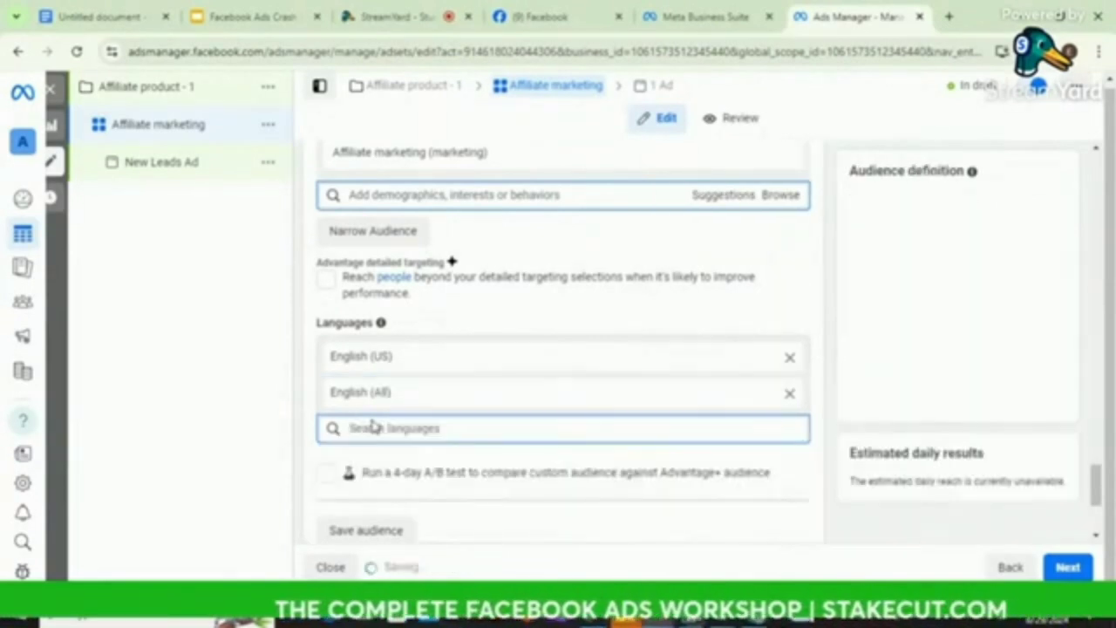
{"action": "type", "text": "en"}
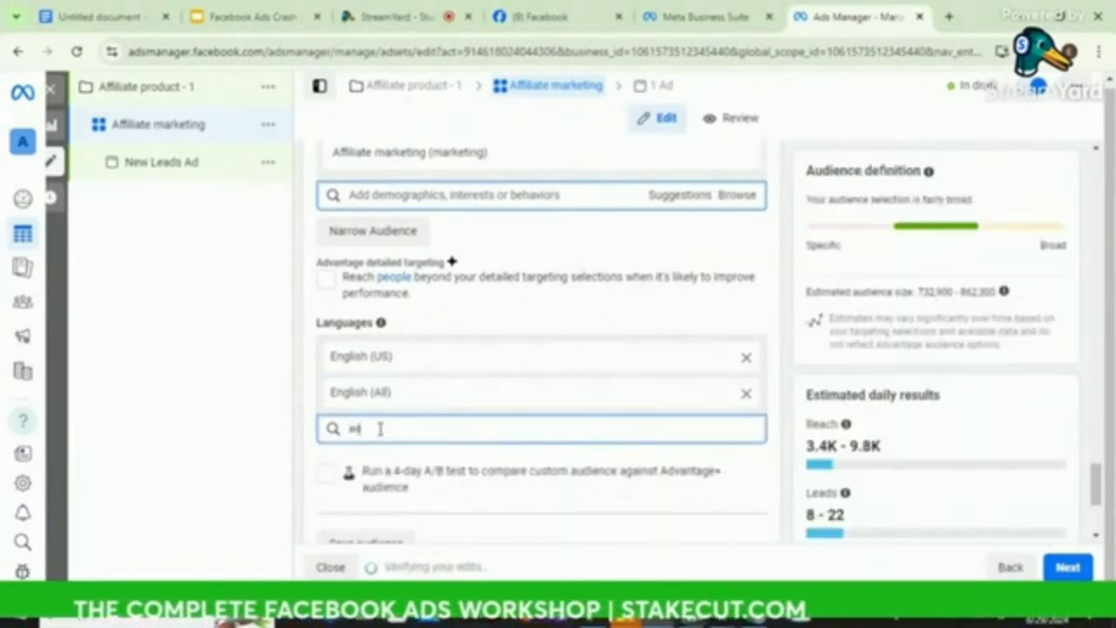
{"action": "type", "text": "glish"}
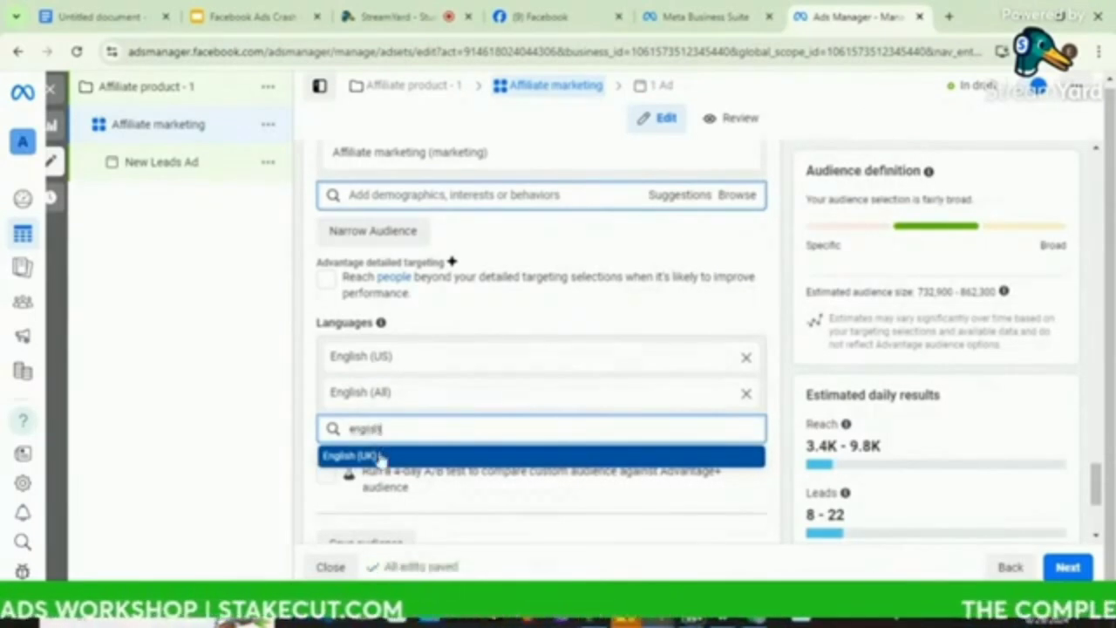
{"action": "left_click", "coordinate": [379, 456]}
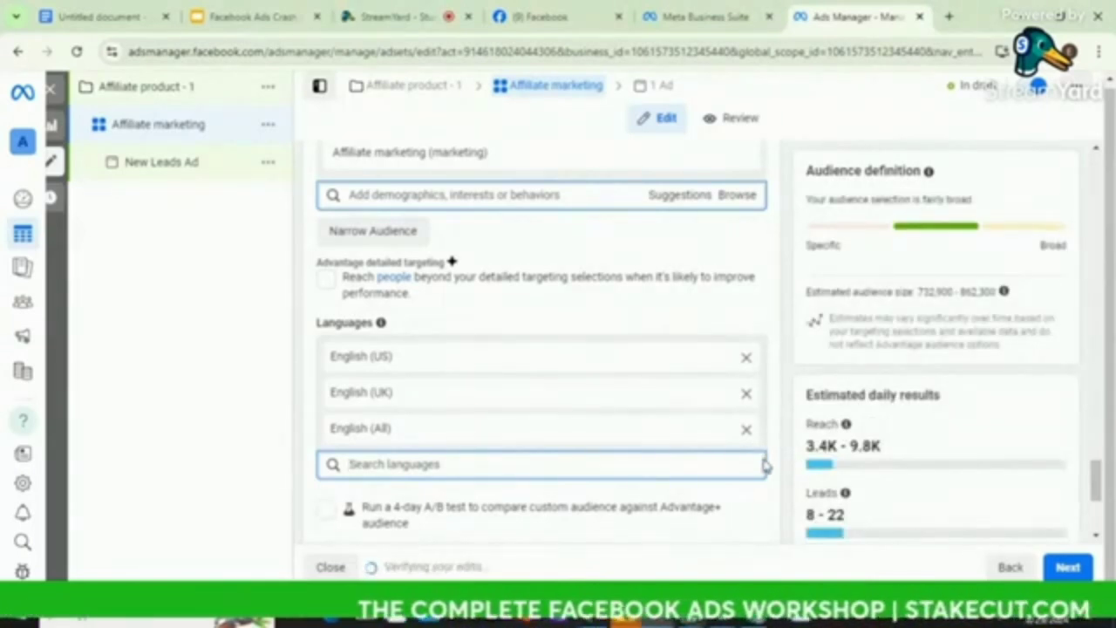
{"action": "scroll", "coordinate": [782, 467], "scroll_direction": "down", "scroll_amount": 3}
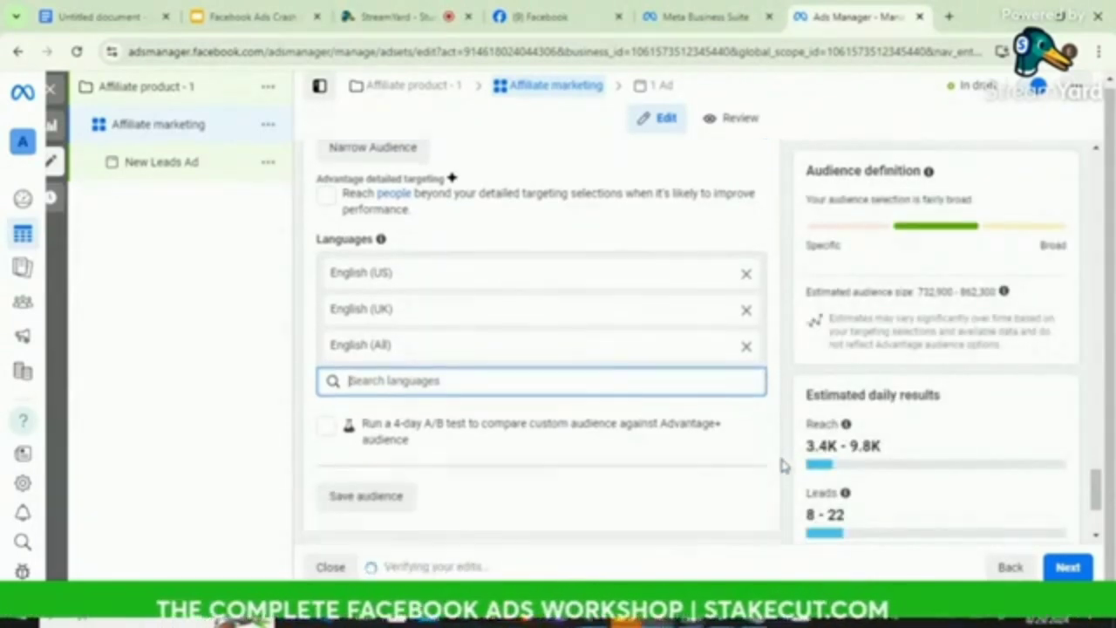
{"action": "scroll", "coordinate": [782, 467], "scroll_direction": "down", "scroll_amount": 1}
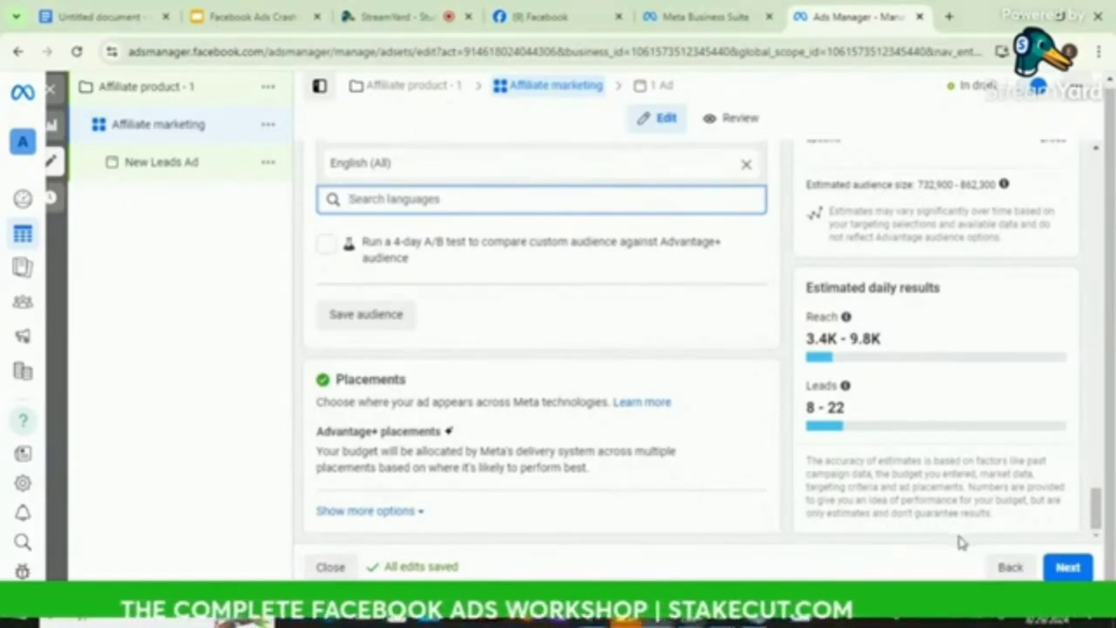
Continue to the New Leads Ad and look through its identity, ad text, call to action and destination settings.
{"action": "left_click", "coordinate": [1079, 571]}
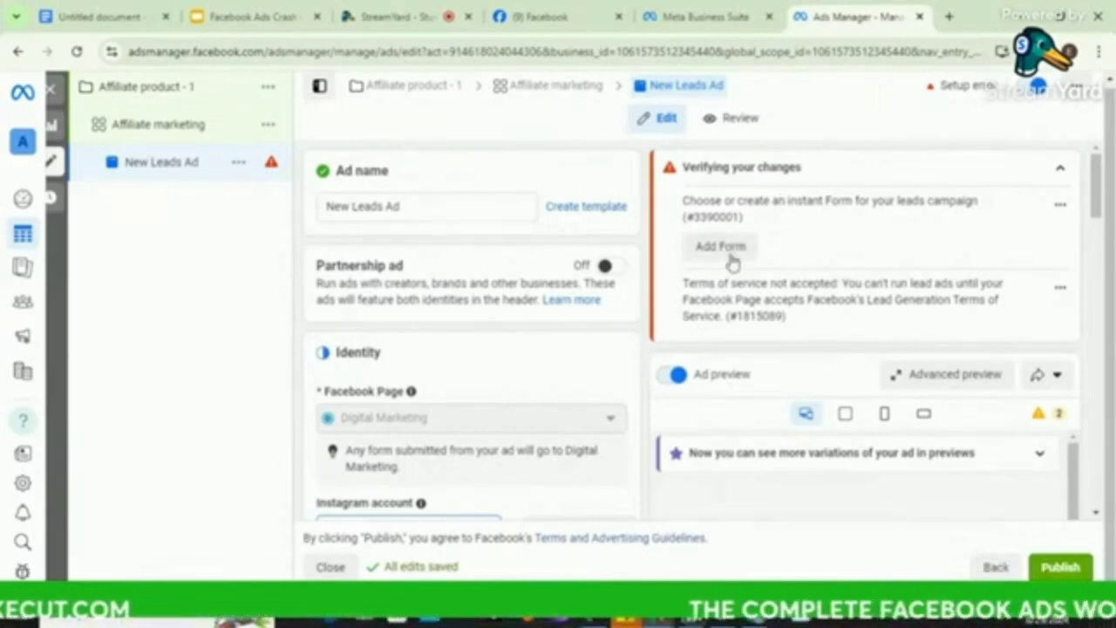
{"action": "scroll", "coordinate": [644, 365], "scroll_direction": "down", "scroll_amount": 10}
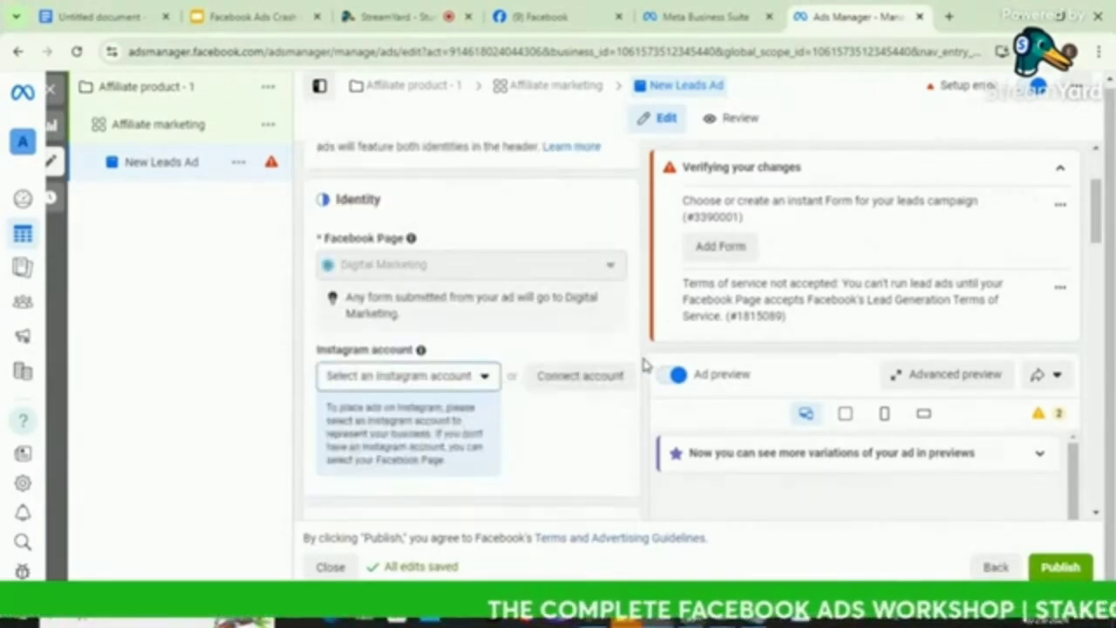
{"action": "scroll", "coordinate": [643, 365], "scroll_direction": "up", "scroll_amount": 8}
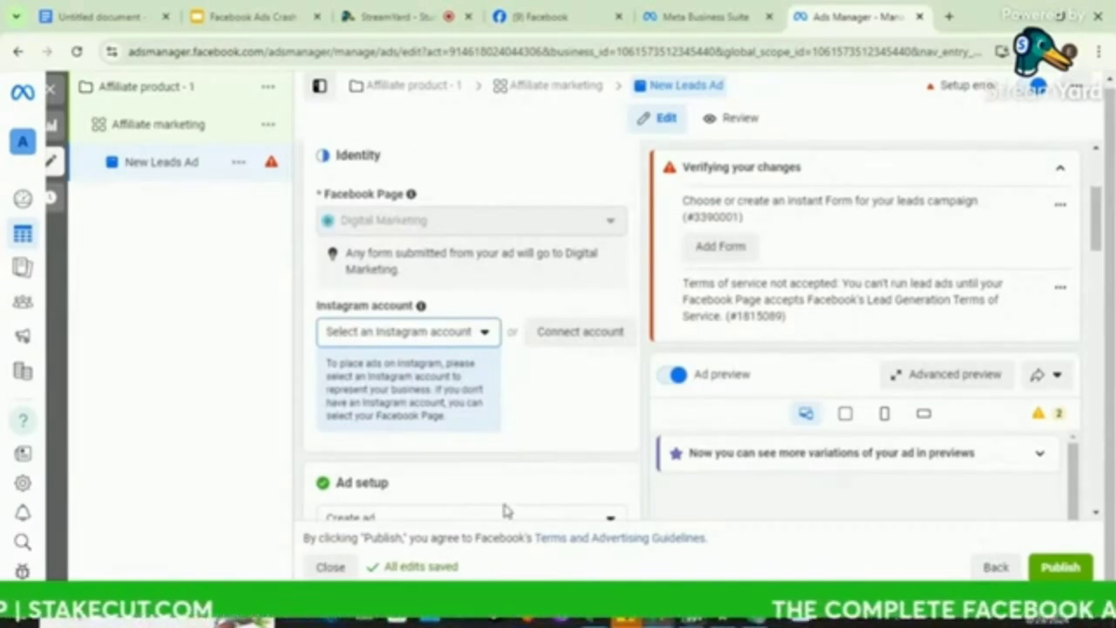
{"action": "scroll", "coordinate": [502, 502], "scroll_direction": "down", "scroll_amount": 10}
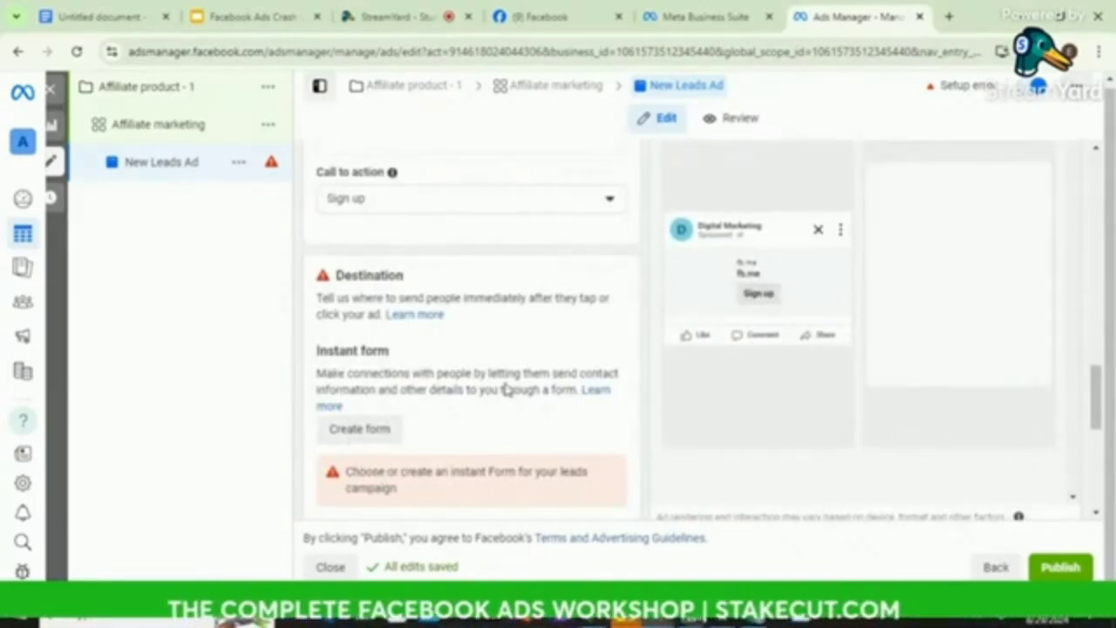
{"action": "scroll", "coordinate": [505, 390], "scroll_direction": "up", "scroll_amount": 1}
{"action": "scroll", "coordinate": [506, 390], "scroll_direction": "up", "scroll_amount": 10}
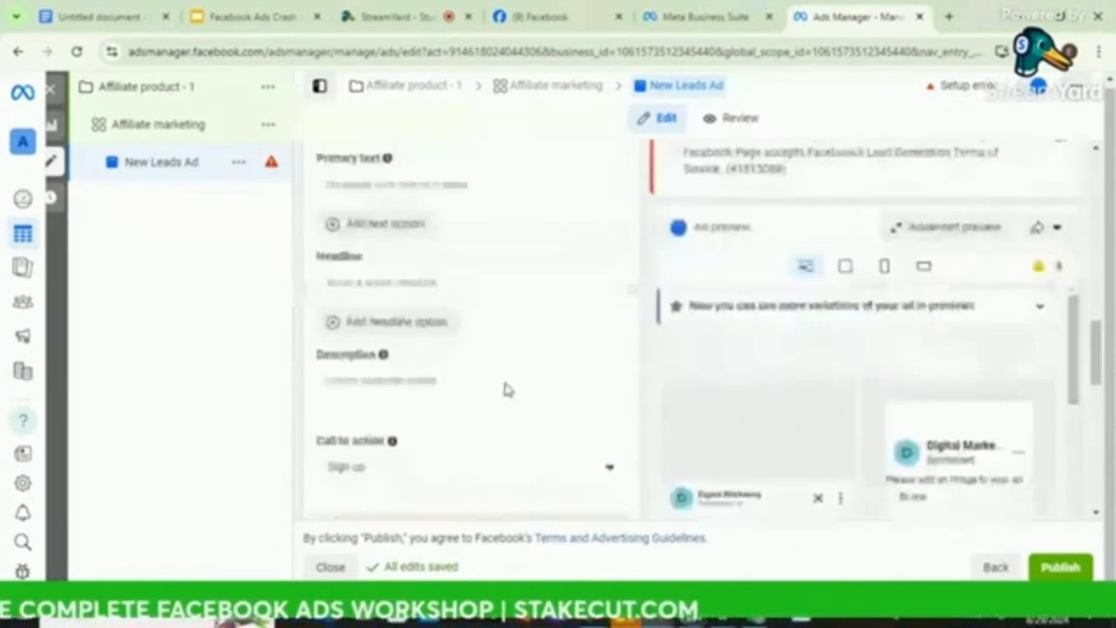
{"action": "scroll", "coordinate": [506, 390], "scroll_direction": "up", "scroll_amount": 5}
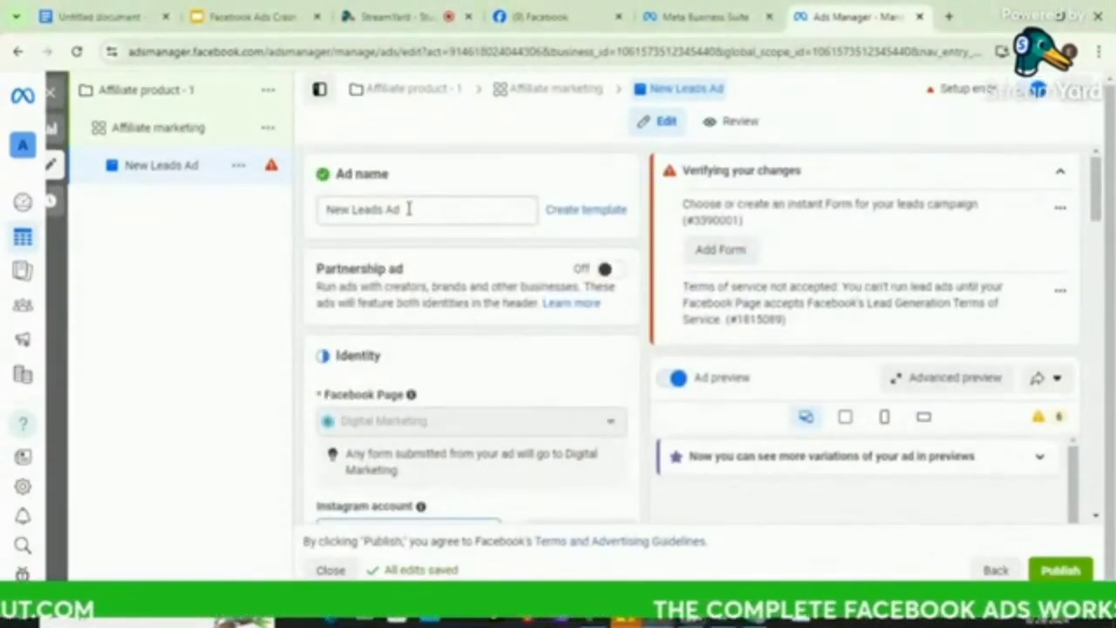
{"action": "scroll", "coordinate": [487, 324], "scroll_direction": "down", "scroll_amount": 1}
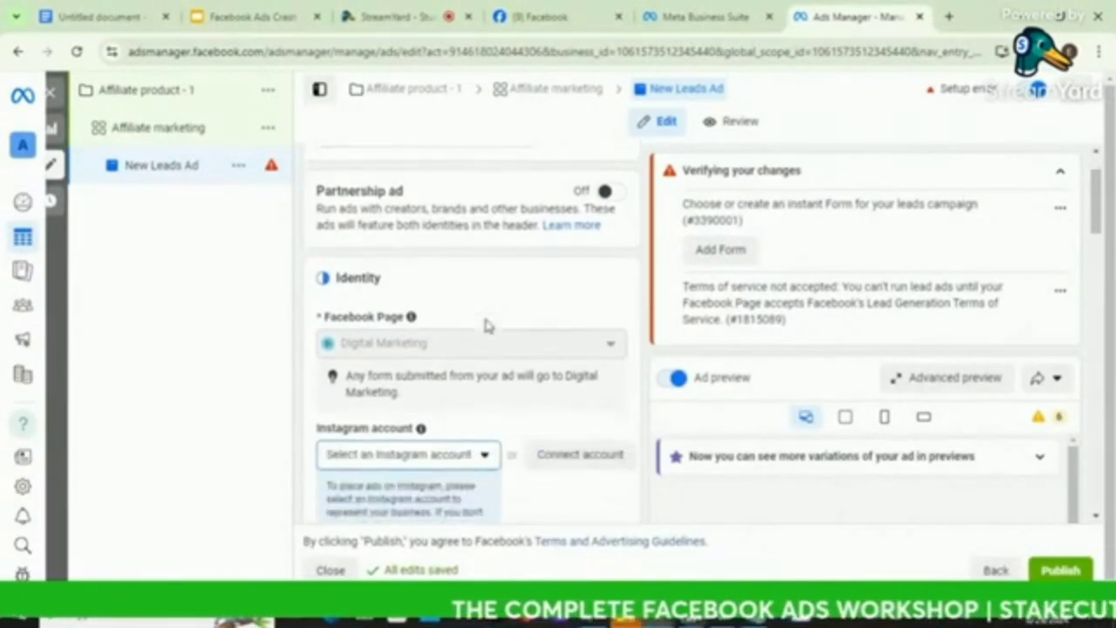
{"action": "scroll", "coordinate": [487, 325], "scroll_direction": "down", "scroll_amount": 1}
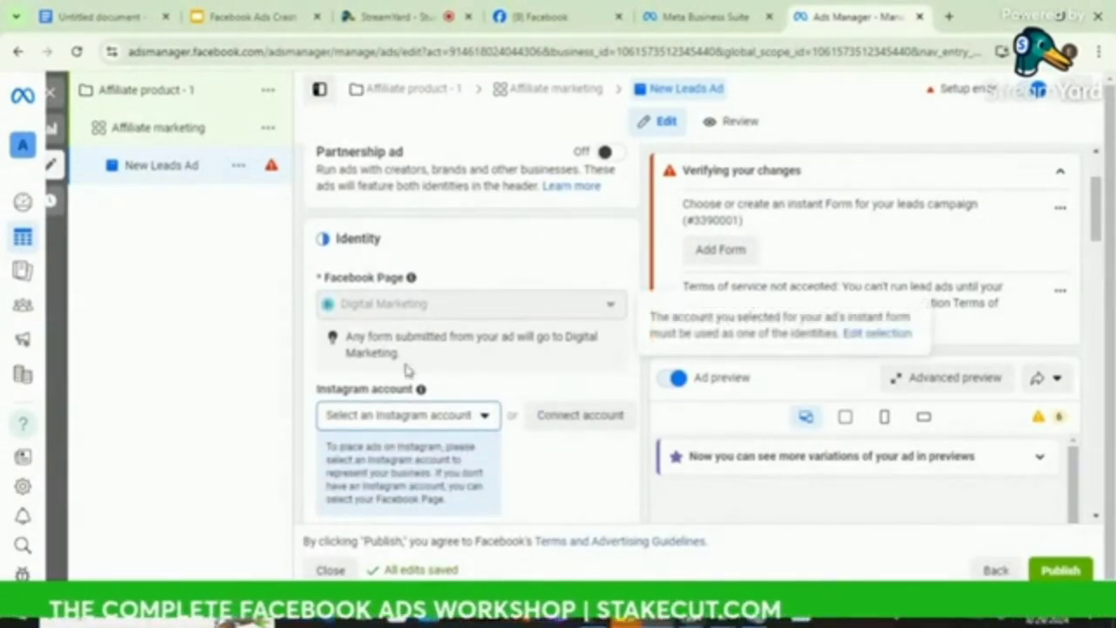
{"action": "scroll", "coordinate": [518, 357], "scroll_direction": "down", "scroll_amount": 1}
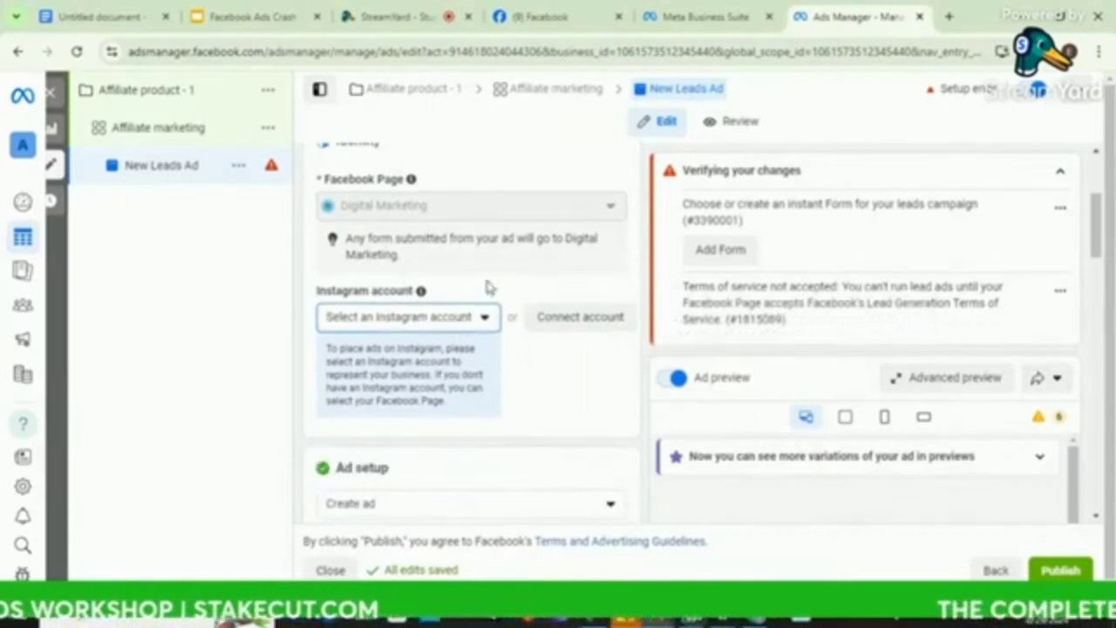
{"action": "mouse_move", "coordinate": [523, 211]}
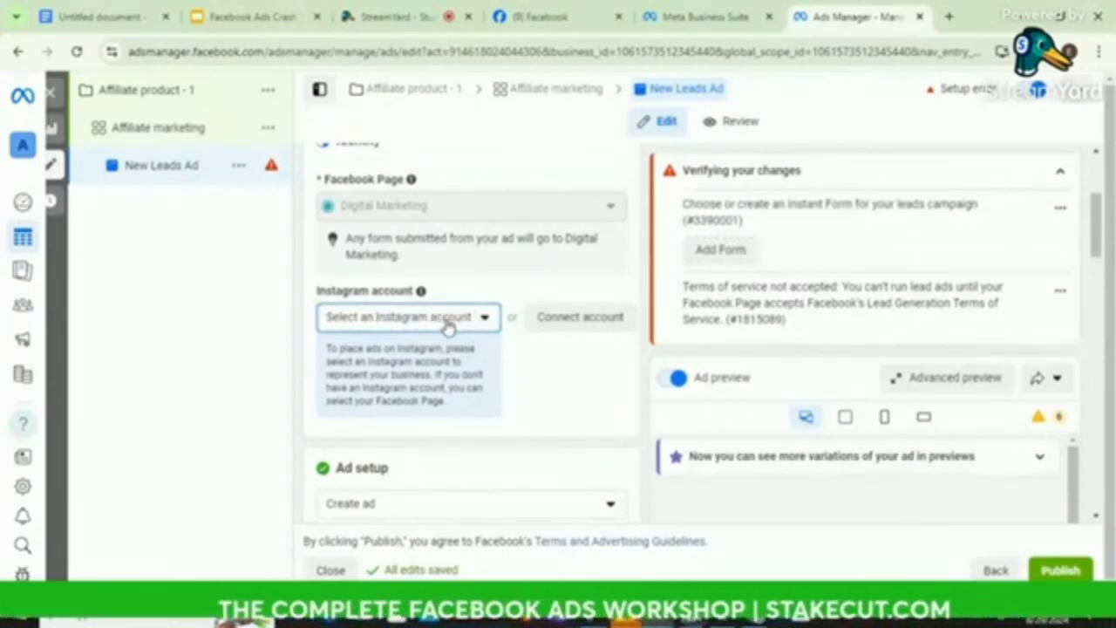
Return to the Affiliate marketing ad set and set its placements to Manual placements.
{"action": "left_click", "coordinate": [186, 129]}
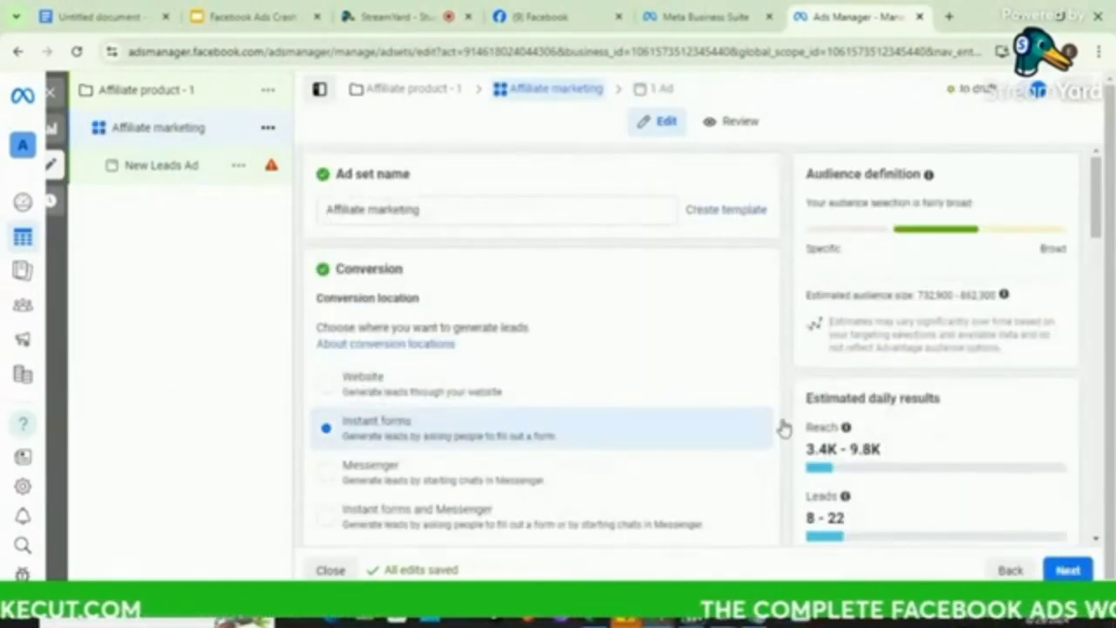
{"action": "scroll", "coordinate": [783, 427], "scroll_direction": "down", "scroll_amount": 10}
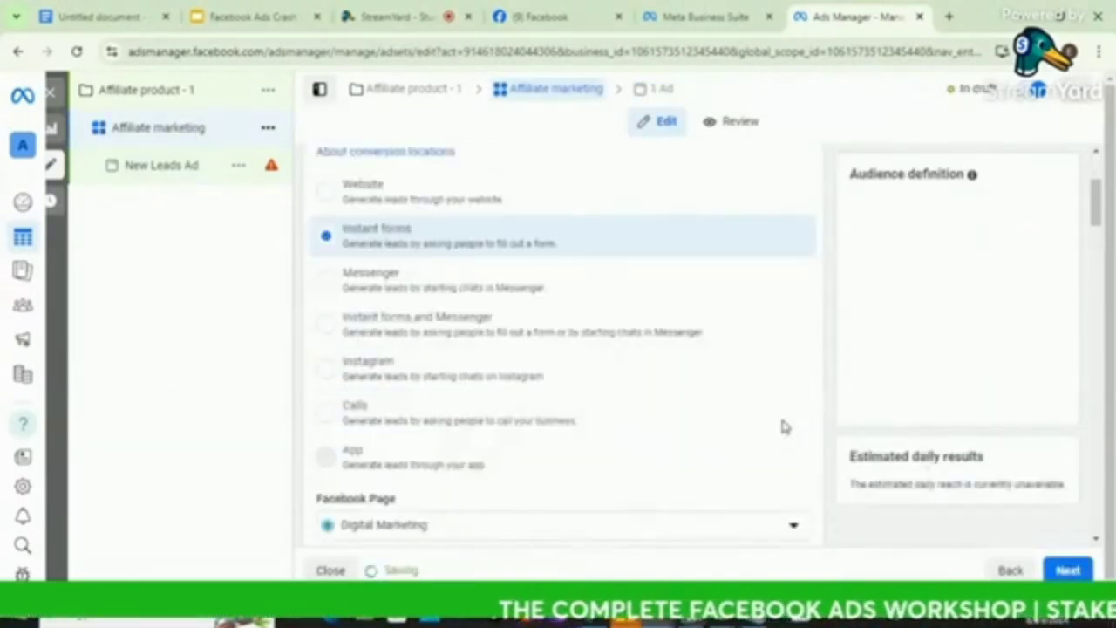
{"action": "scroll", "coordinate": [782, 428], "scroll_direction": "down", "scroll_amount": 10}
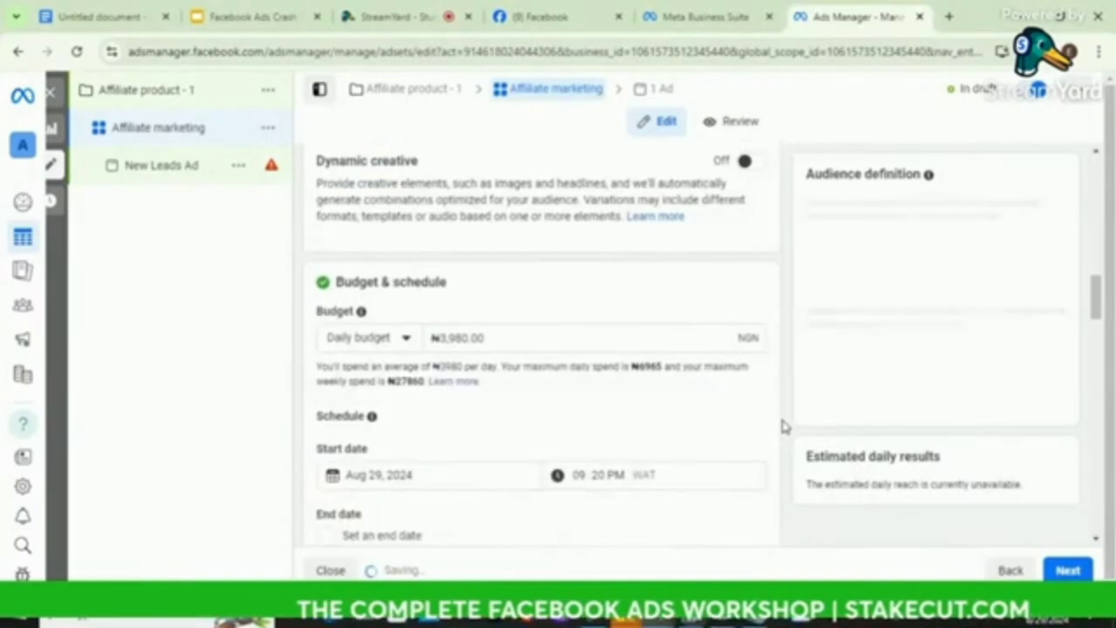
{"action": "scroll", "coordinate": [784, 427], "scroll_direction": "down", "scroll_amount": 5}
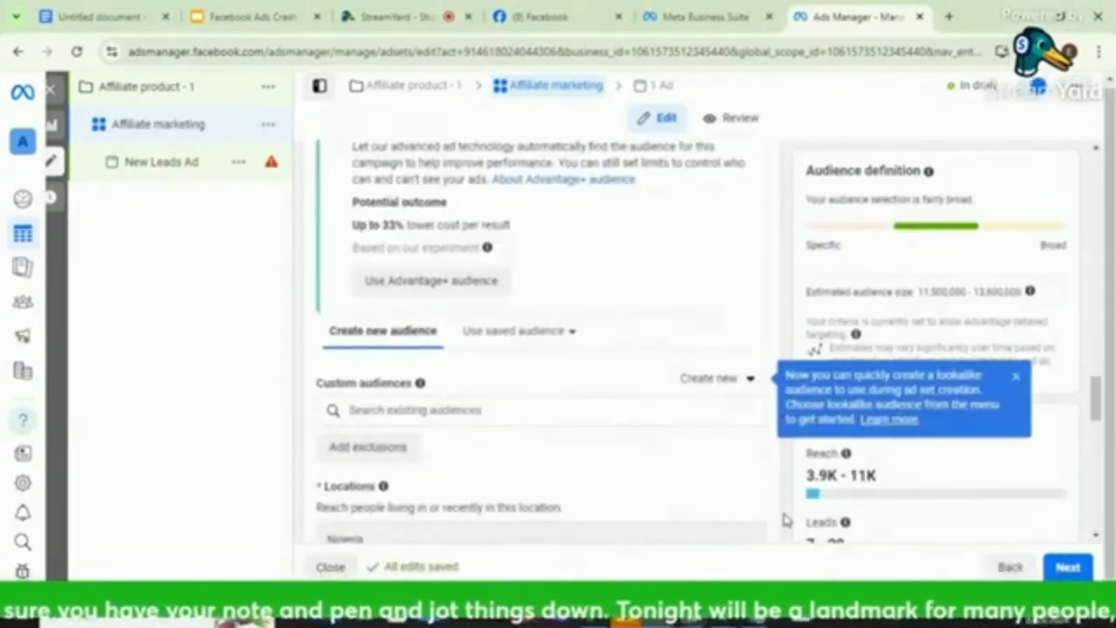
{"action": "scroll", "coordinate": [784, 521], "scroll_direction": "down", "scroll_amount": 5}
{"action": "scroll", "coordinate": [784, 520], "scroll_direction": "down", "scroll_amount": 5}
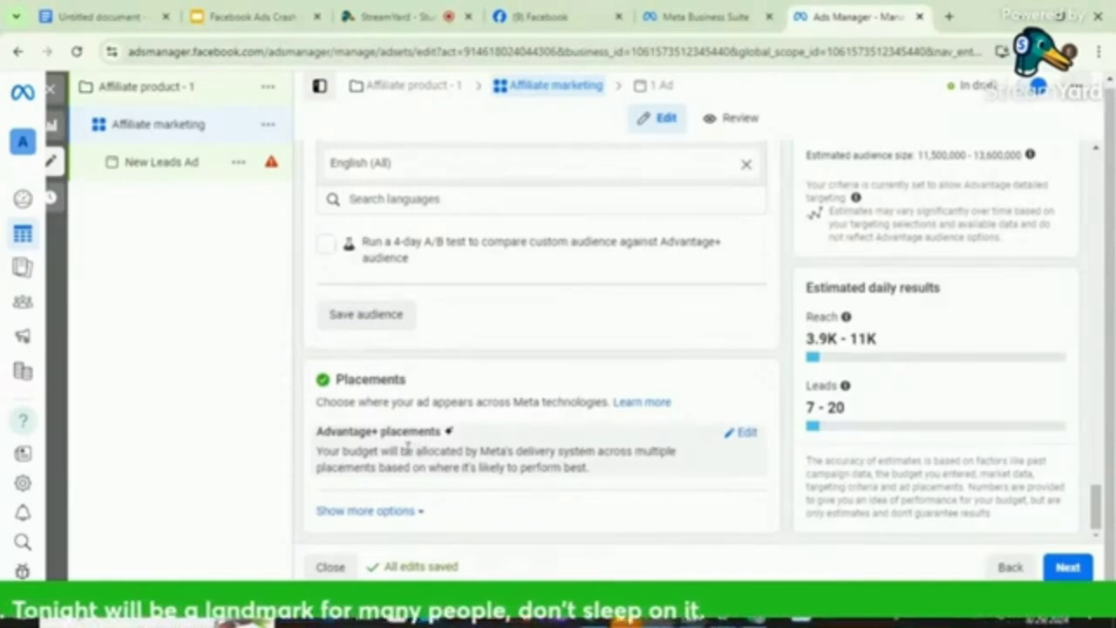
{"action": "mouse_move", "coordinate": [450, 438]}
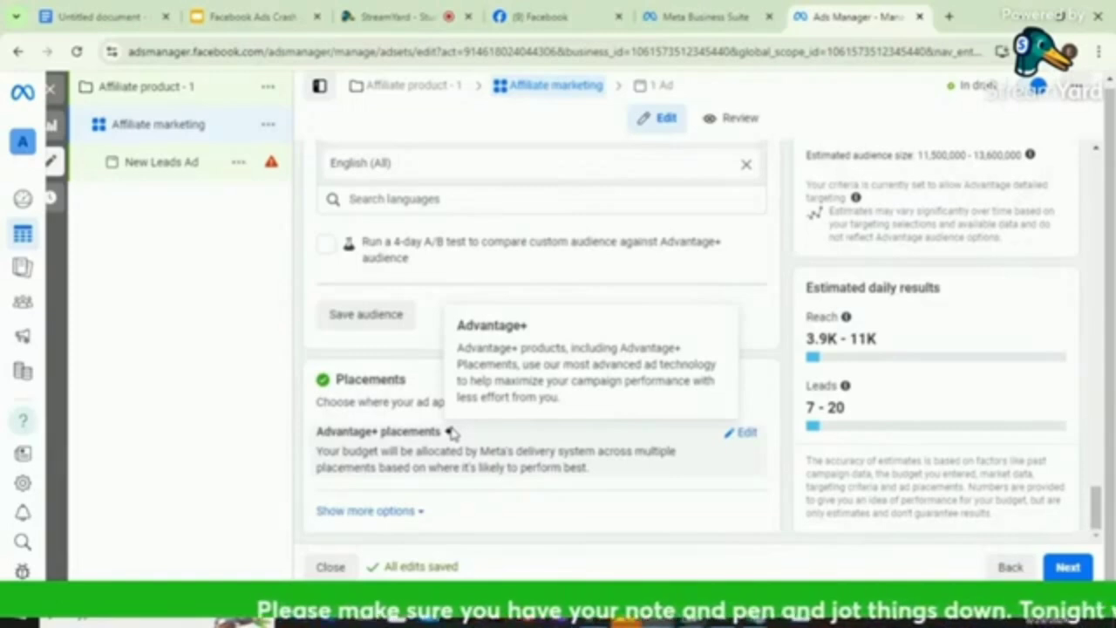
{"action": "left_click", "coordinate": [746, 434]}
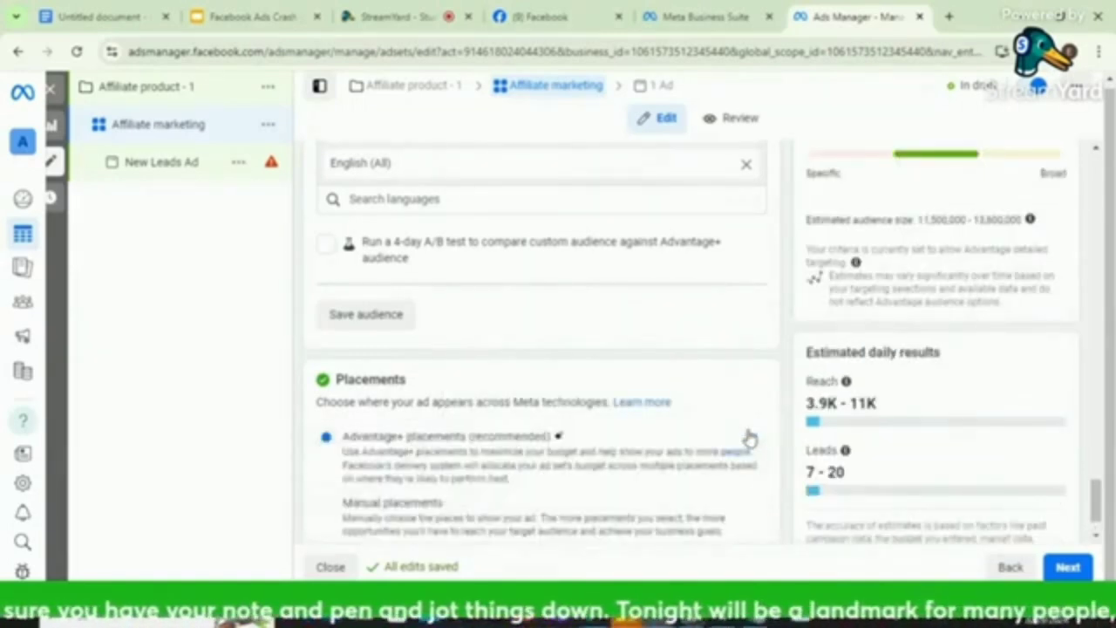
{"action": "scroll", "coordinate": [783, 459], "scroll_direction": "down", "scroll_amount": 1}
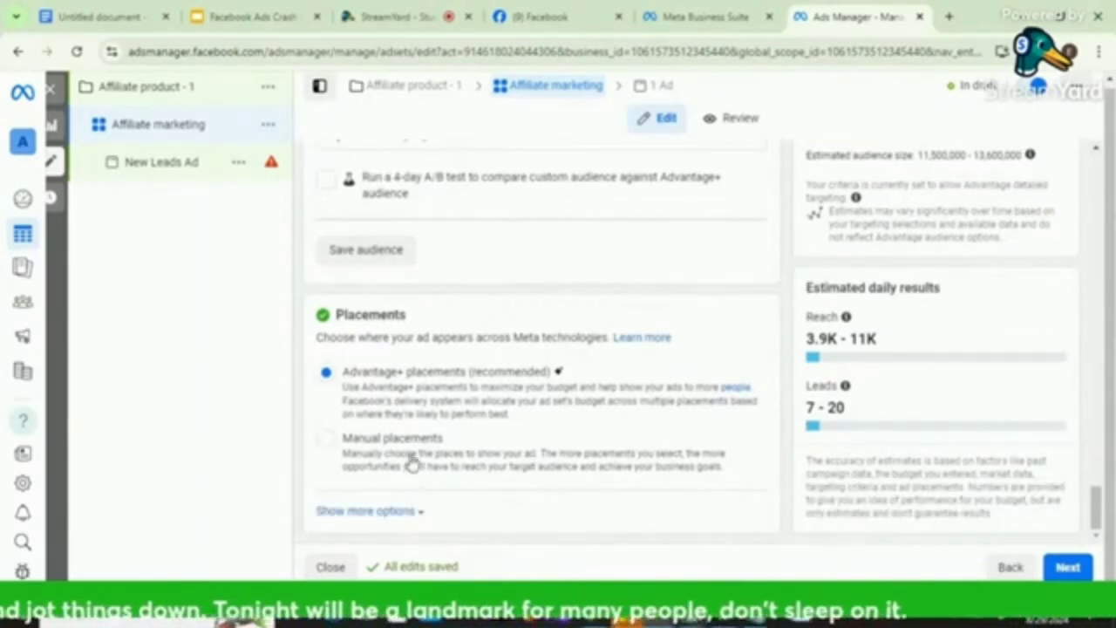
{"action": "left_click", "coordinate": [326, 442]}
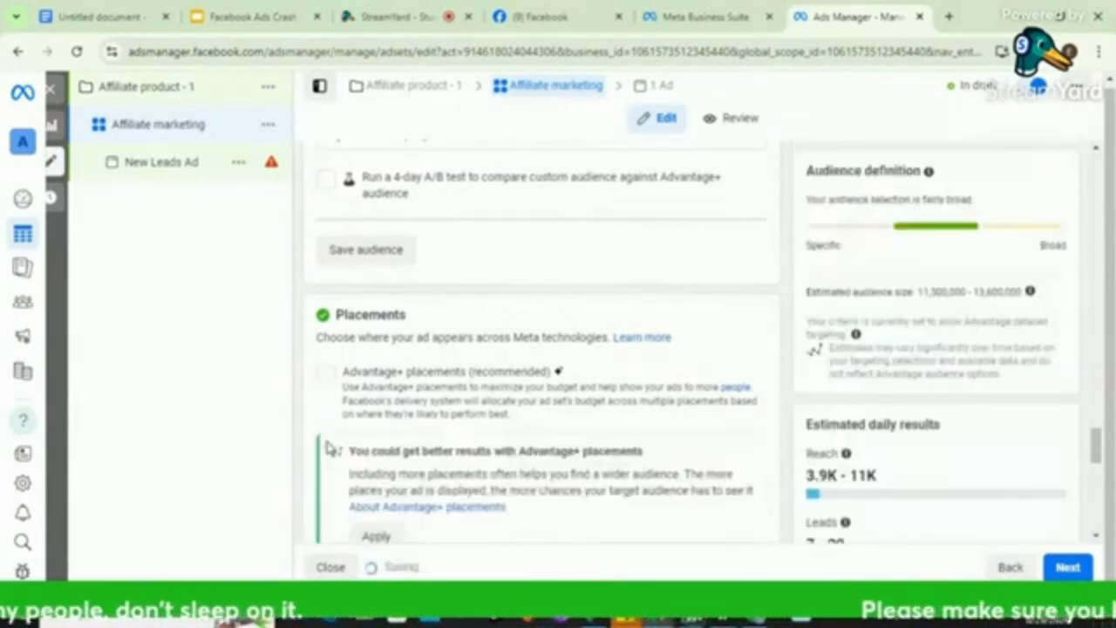
Remove Instagram from the platforms of the manual placements and continue to the New Leads Ad.
{"action": "scroll", "coordinate": [330, 447], "scroll_direction": "down", "scroll_amount": 1}
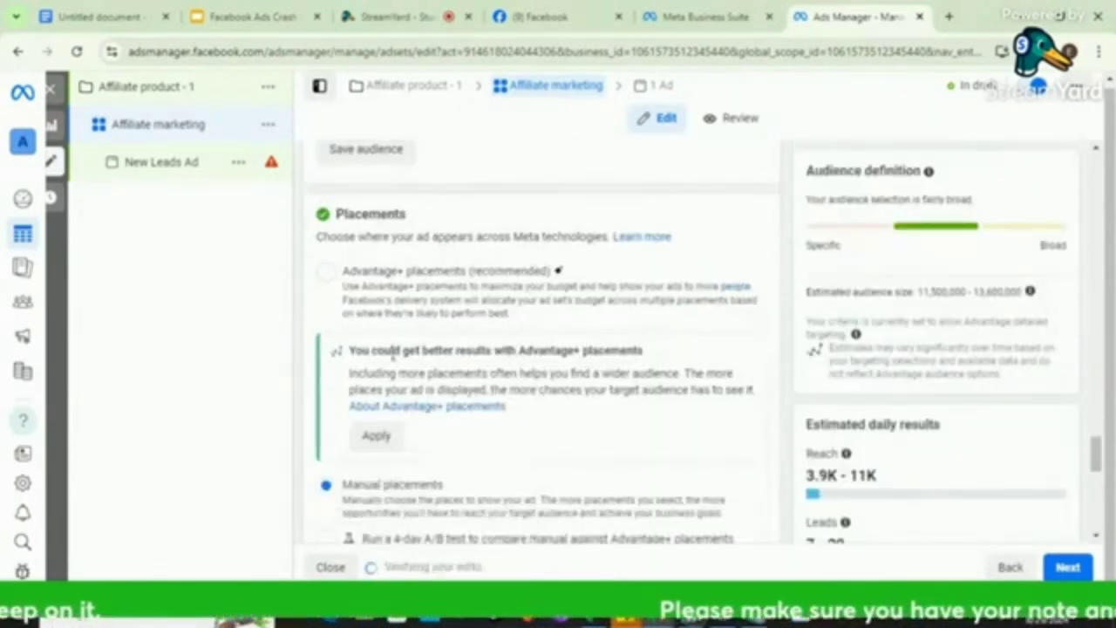
{"action": "scroll", "coordinate": [393, 361], "scroll_direction": "down", "scroll_amount": 2}
{"action": "scroll", "coordinate": [392, 360], "scroll_direction": "down", "scroll_amount": 1}
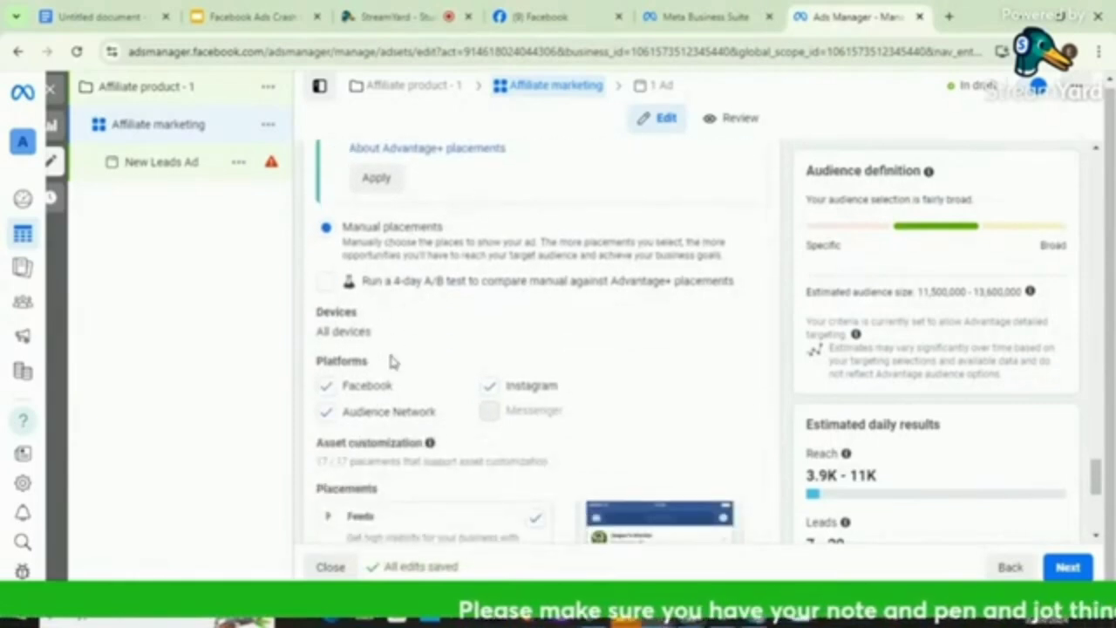
{"action": "left_click", "coordinate": [490, 388]}
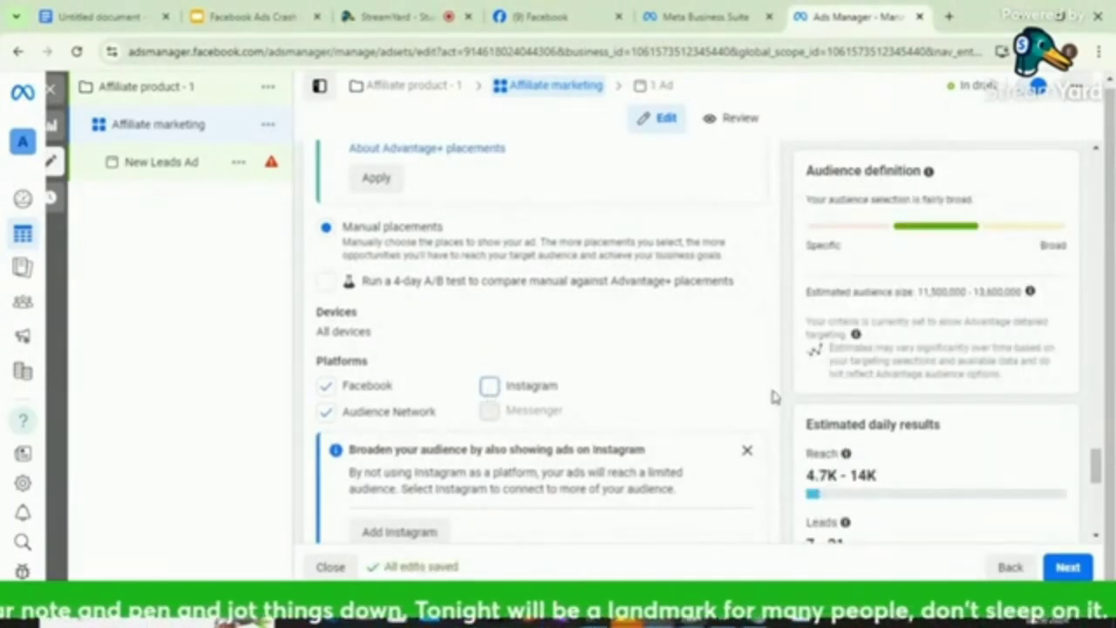
{"action": "scroll", "coordinate": [779, 420], "scroll_direction": "down", "scroll_amount": 5}
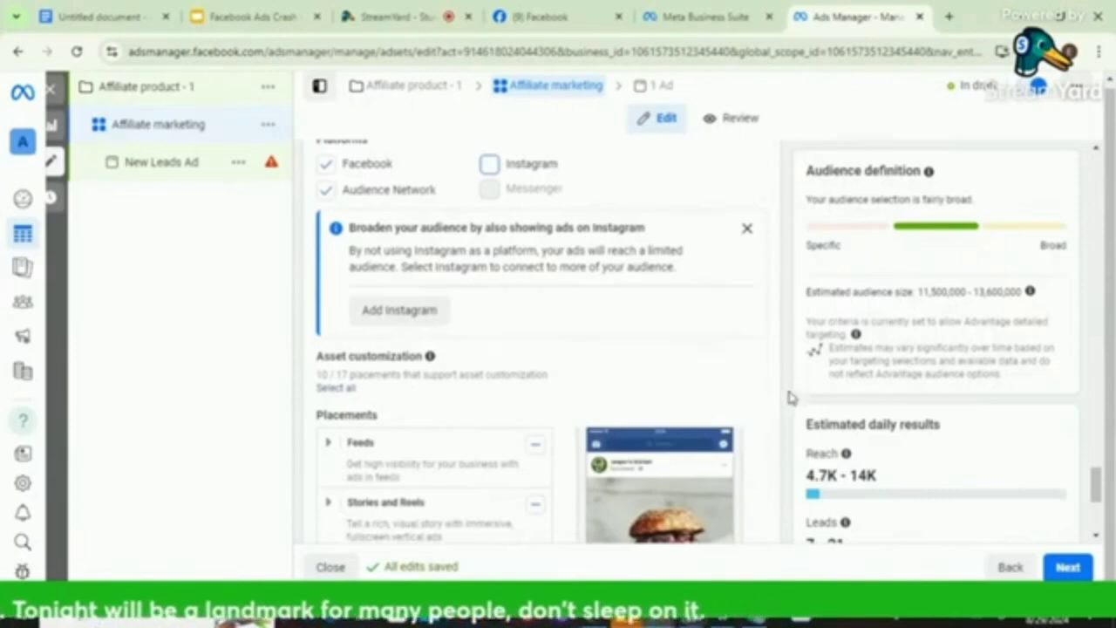
{"action": "scroll", "coordinate": [790, 397], "scroll_direction": "down", "scroll_amount": 2}
{"action": "scroll", "coordinate": [791, 397], "scroll_direction": "down", "scroll_amount": 2}
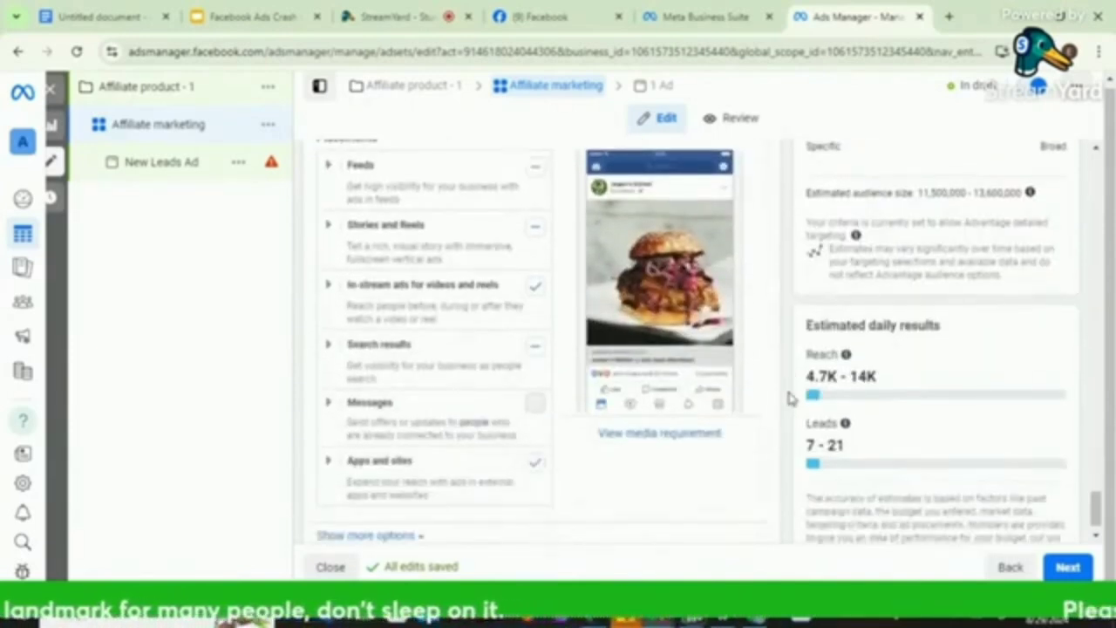
{"action": "left_click", "coordinate": [1068, 566]}
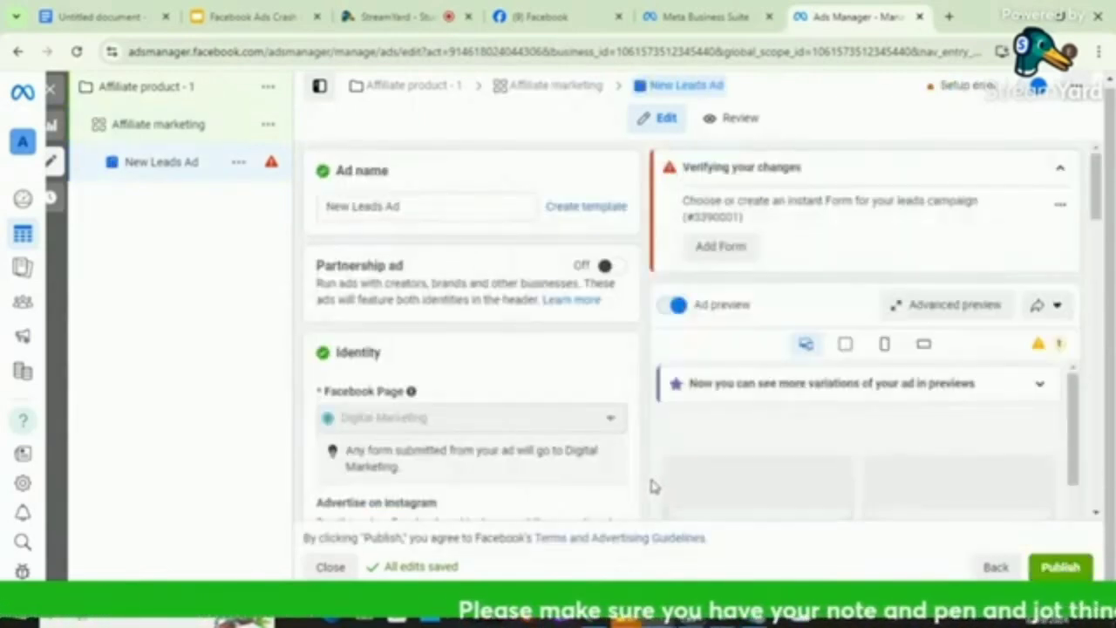
{"action": "scroll", "coordinate": [642, 486], "scroll_direction": "down", "scroll_amount": 2}
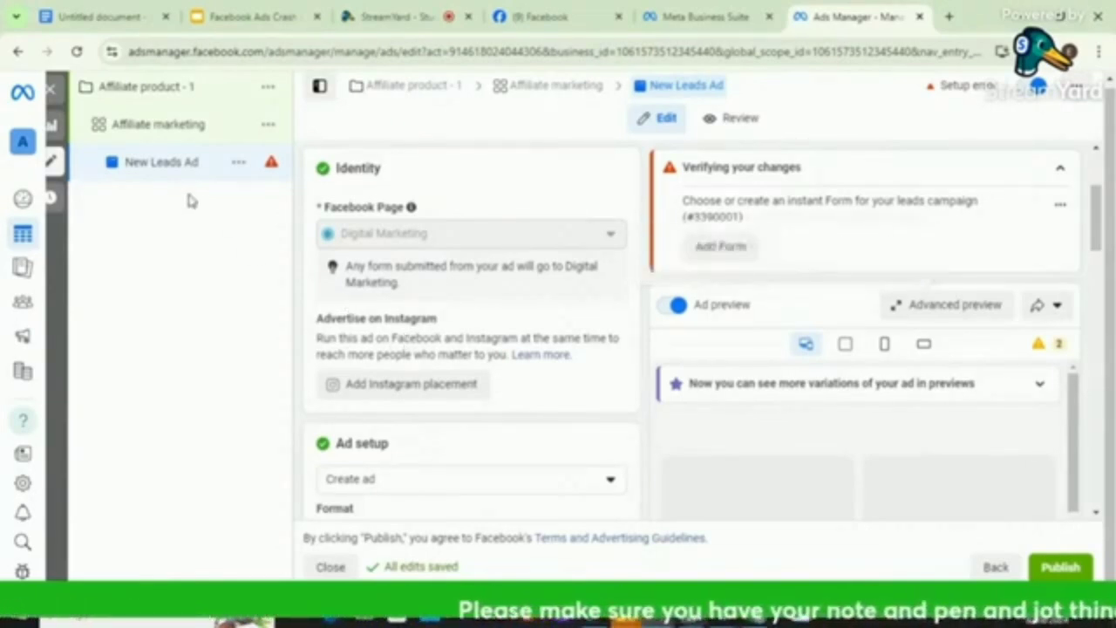
Go back to the Affiliate marketing ad set and exclude the Stories and Reels and in-stream ads placements.
{"action": "left_click", "coordinate": [142, 130]}
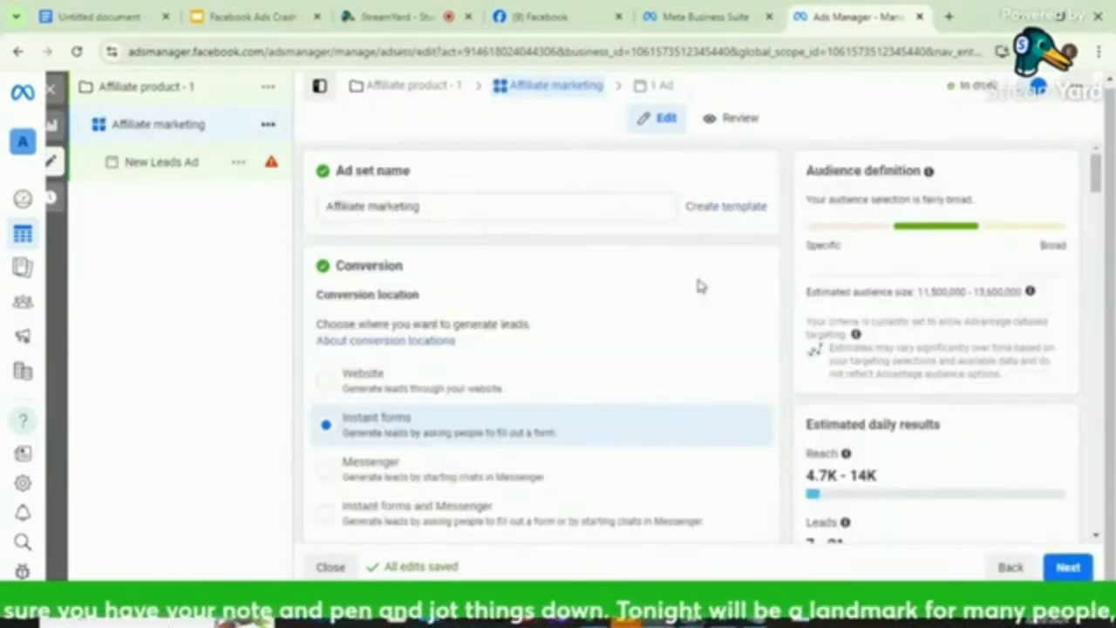
{"action": "scroll", "coordinate": [785, 377], "scroll_direction": "down", "scroll_amount": 10}
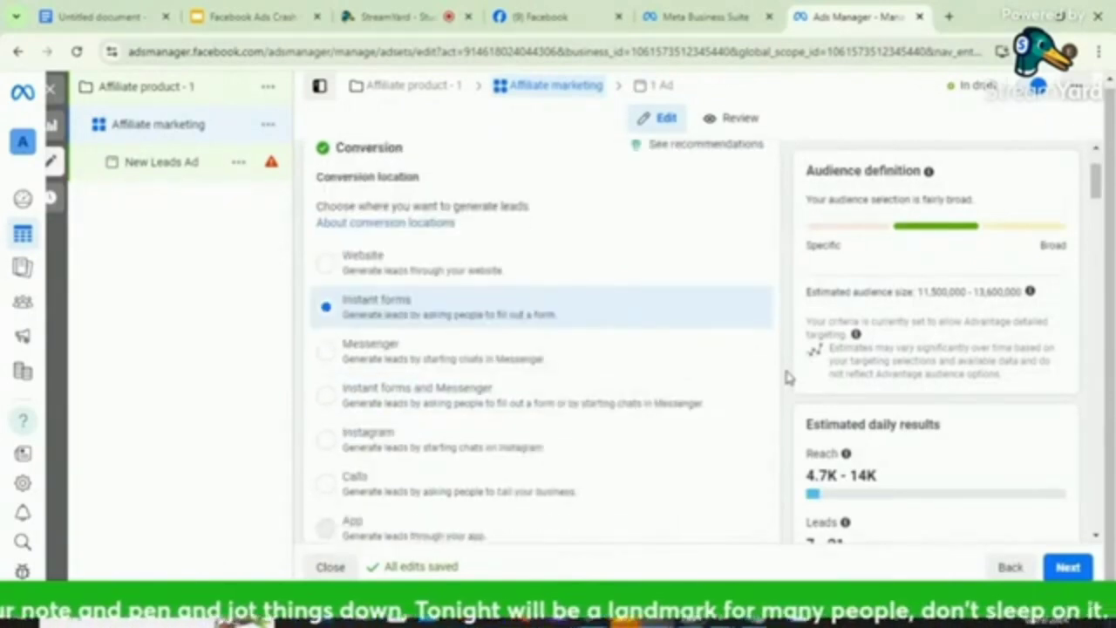
{"action": "scroll", "coordinate": [785, 377], "scroll_direction": "down", "scroll_amount": 10}
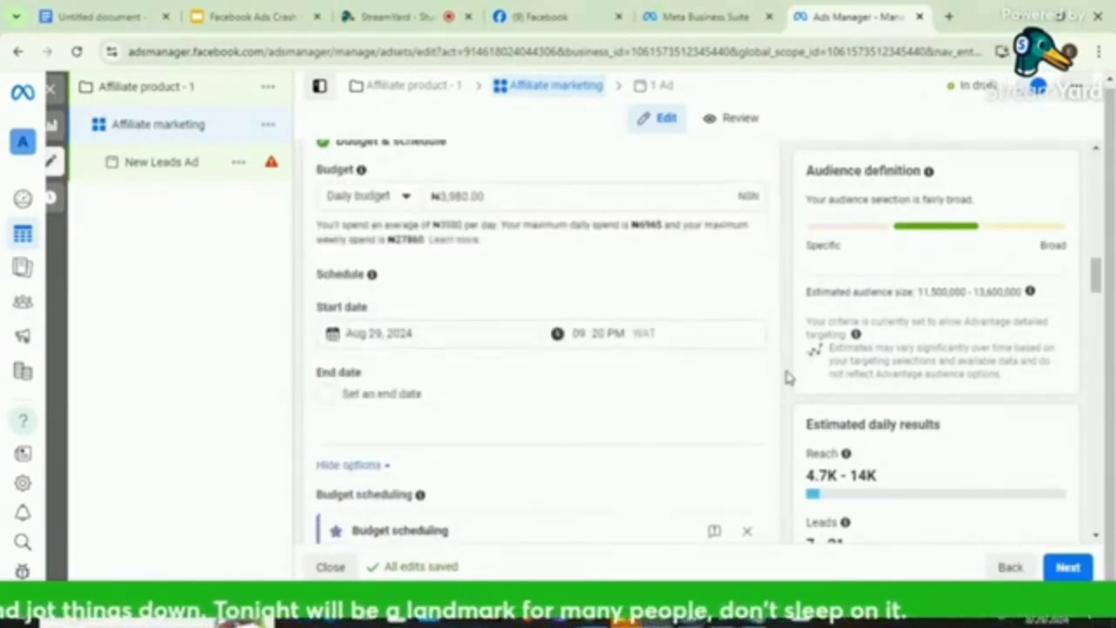
{"action": "scroll", "coordinate": [785, 376], "scroll_direction": "down", "scroll_amount": 10}
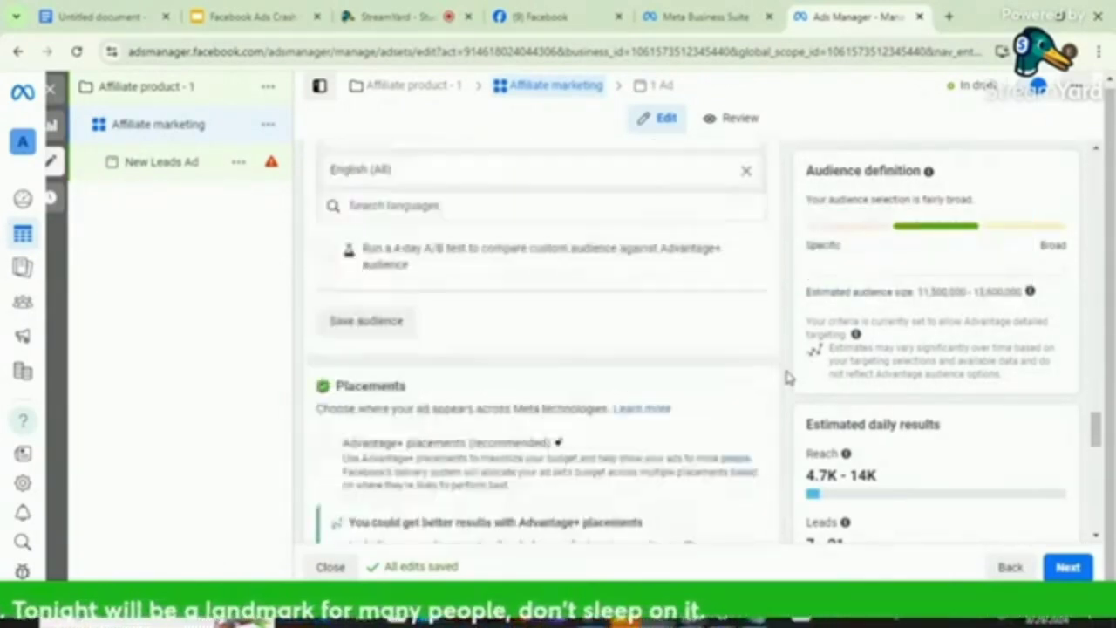
{"action": "scroll", "coordinate": [785, 377], "scroll_direction": "down", "scroll_amount": 4}
{"action": "scroll", "coordinate": [788, 376], "scroll_direction": "up", "scroll_amount": 3}
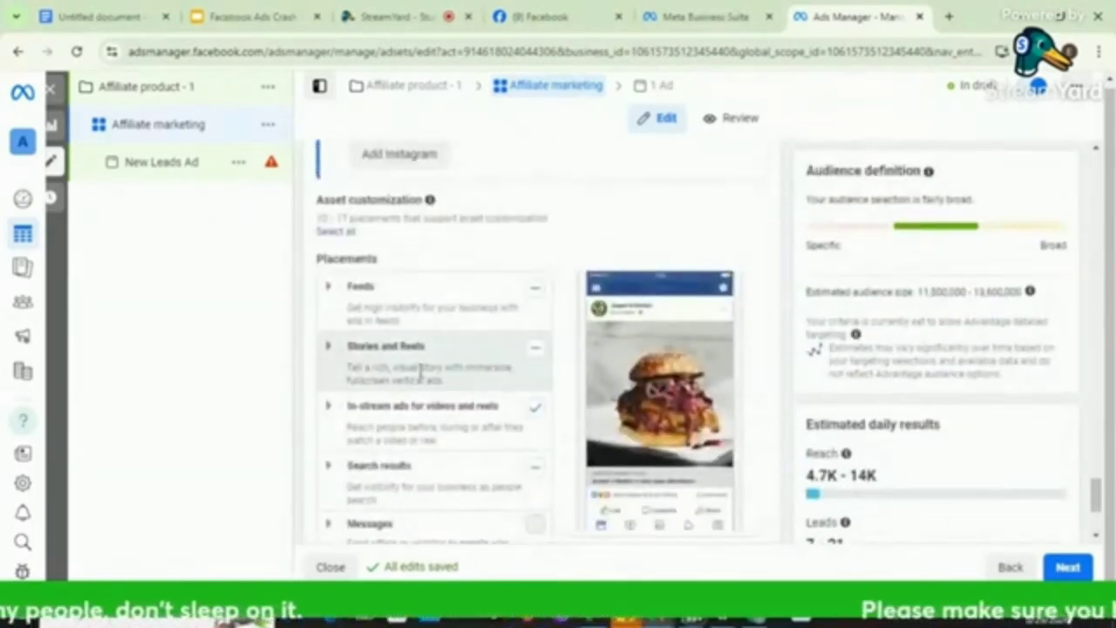
{"action": "left_click", "coordinate": [534, 348]}
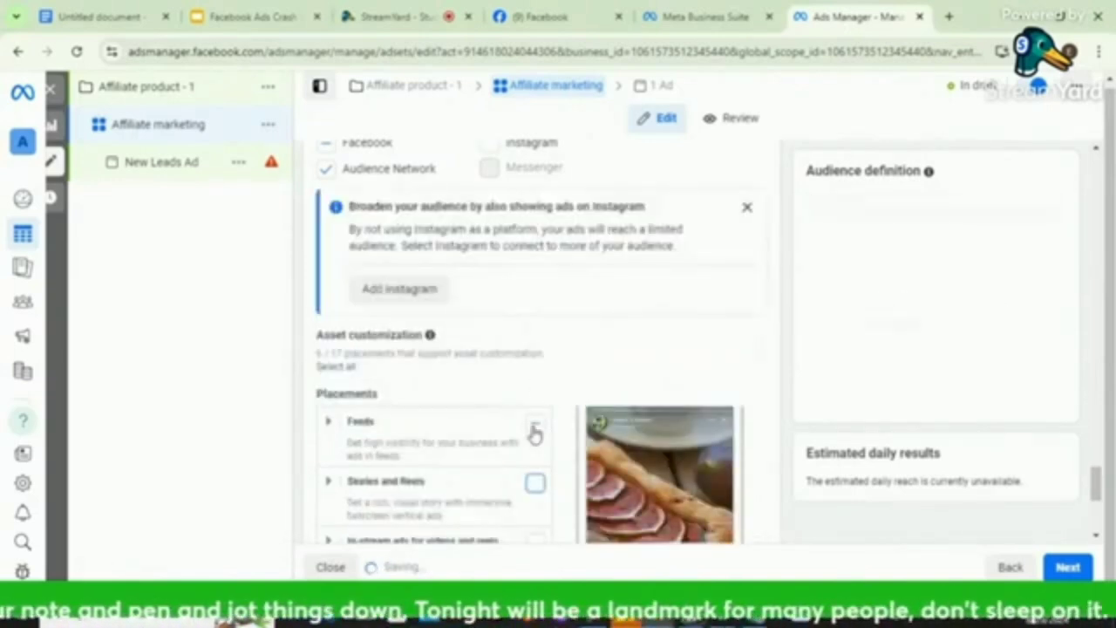
Exclude the Search results placement from the ad set's manual placements.
{"action": "scroll", "coordinate": [567, 399], "scroll_direction": "down", "scroll_amount": 1}
{"action": "scroll", "coordinate": [565, 399], "scroll_direction": "down", "scroll_amount": 2}
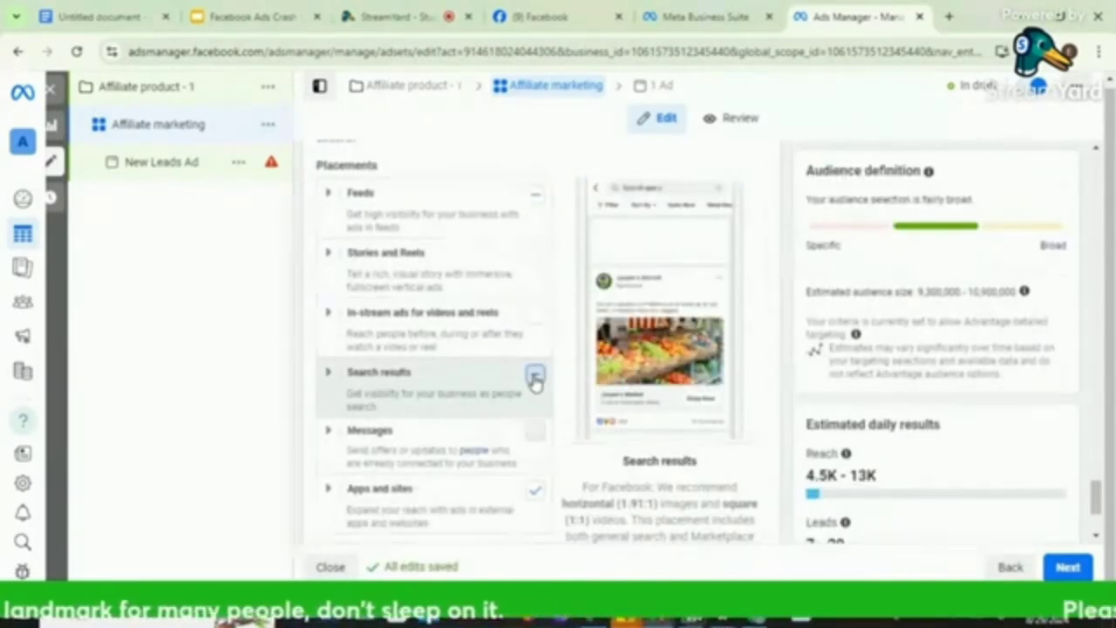
{"action": "left_click", "coordinate": [535, 377]}
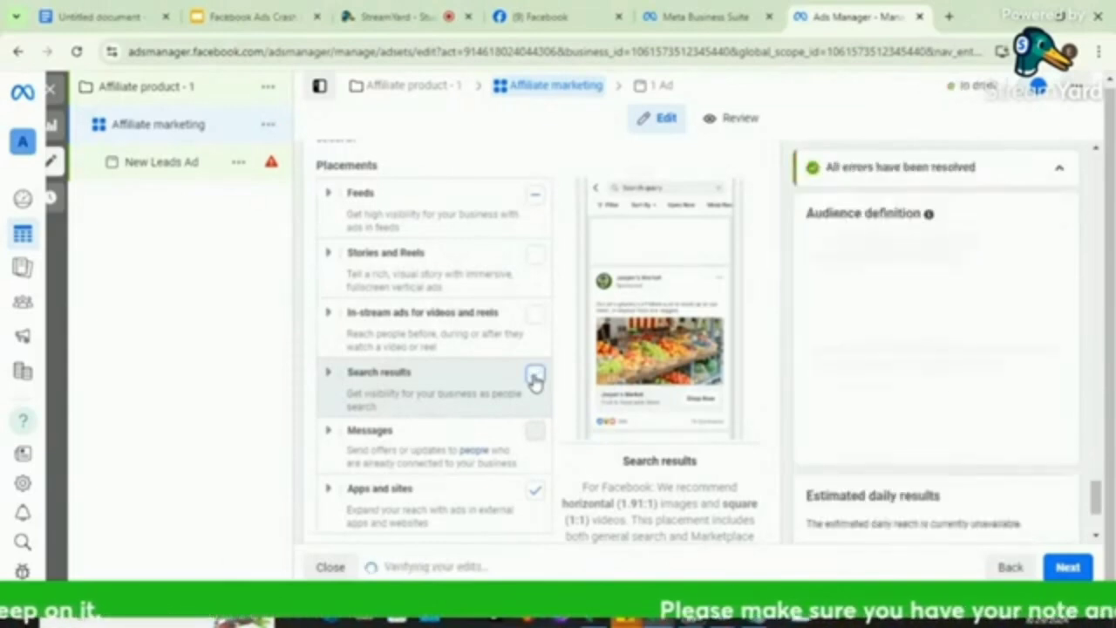
{"action": "scroll", "coordinate": [567, 423], "scroll_direction": "up", "scroll_amount": 1}
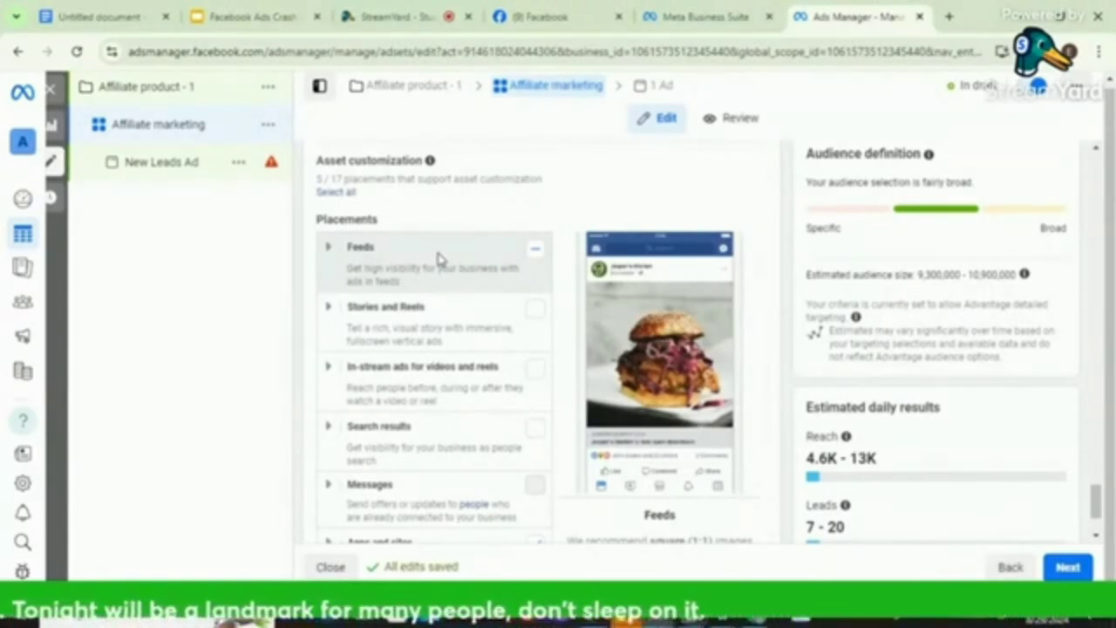
Expand the Feeds placements and exclude Facebook Marketplace and Facebook video feeds.
{"action": "left_click", "coordinate": [329, 250]}
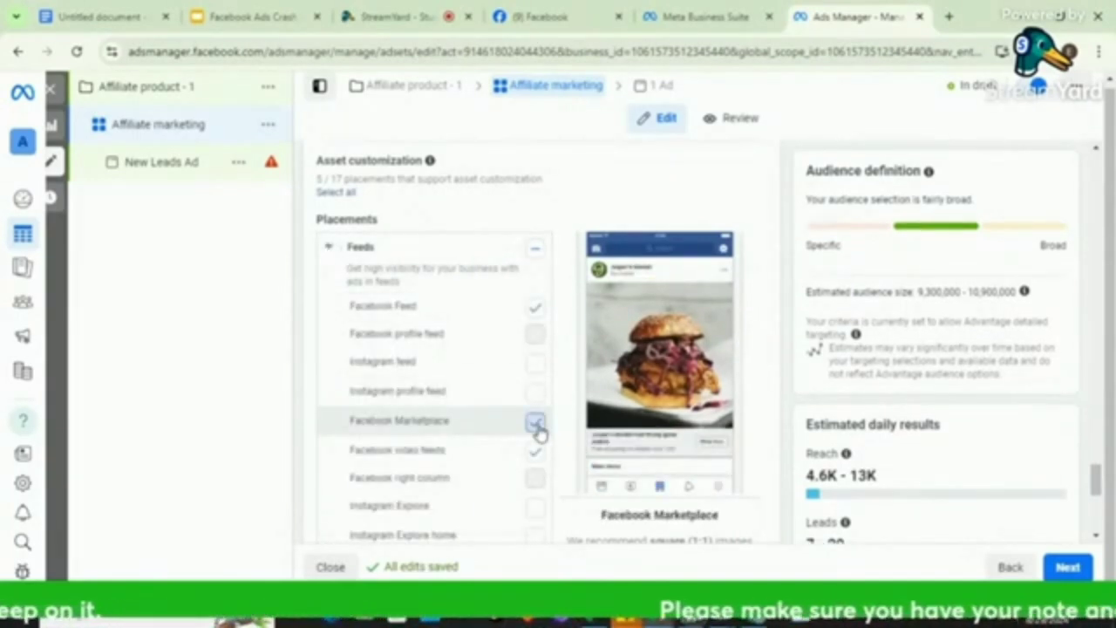
{"action": "left_click", "coordinate": [535, 424]}
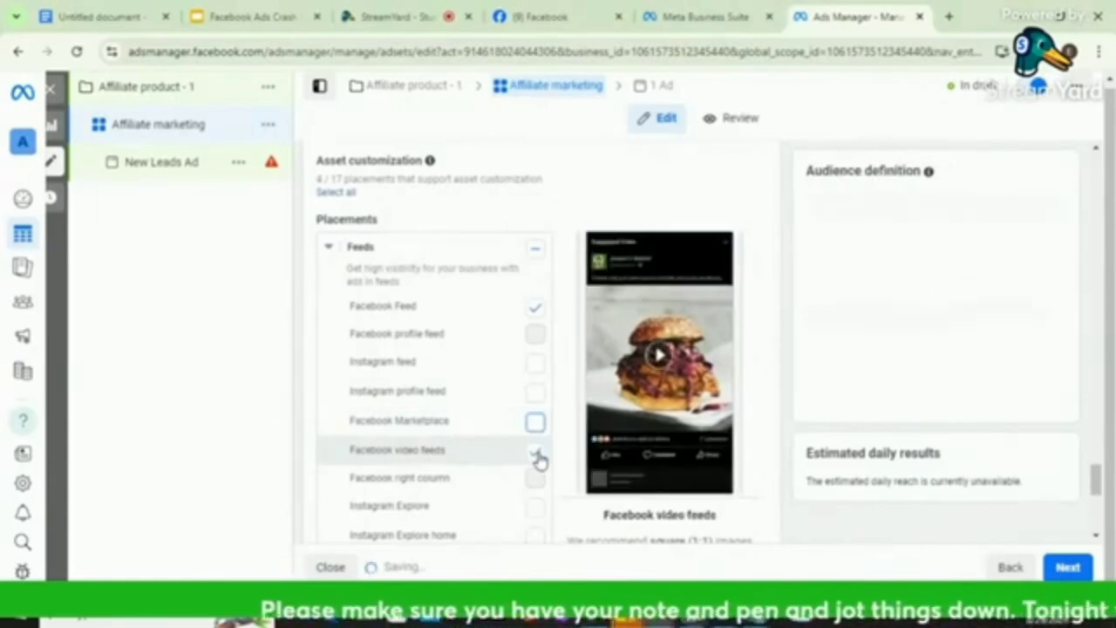
{"action": "left_click", "coordinate": [537, 453]}
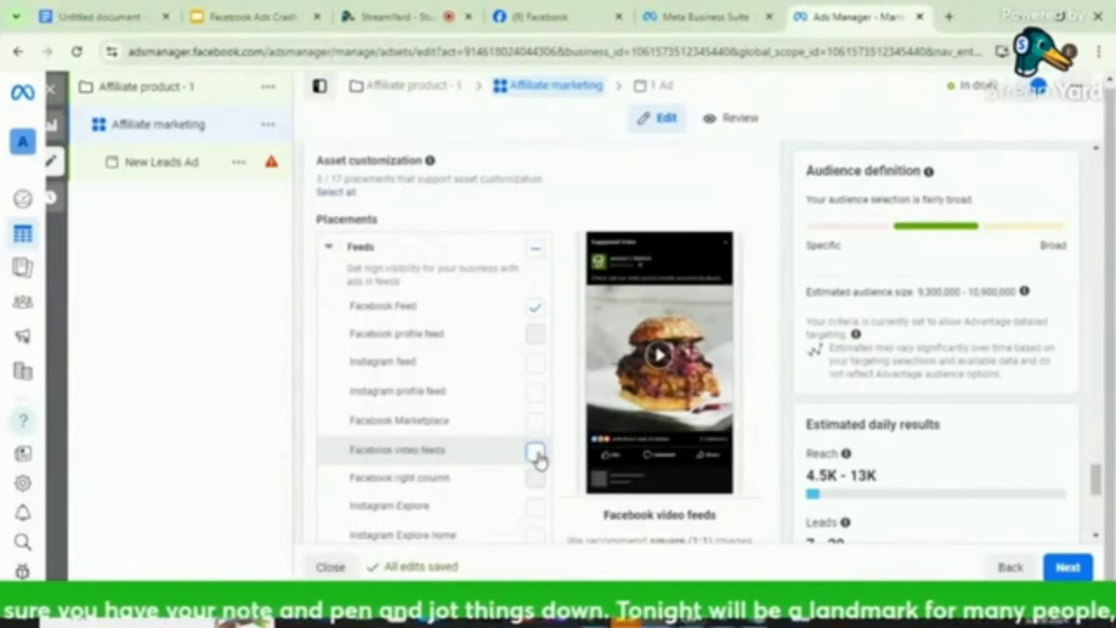
Expand the Apps and sites placement and exclude it with both of its Audience Network options.
{"action": "scroll", "coordinate": [538, 460], "scroll_direction": "down", "scroll_amount": 3}
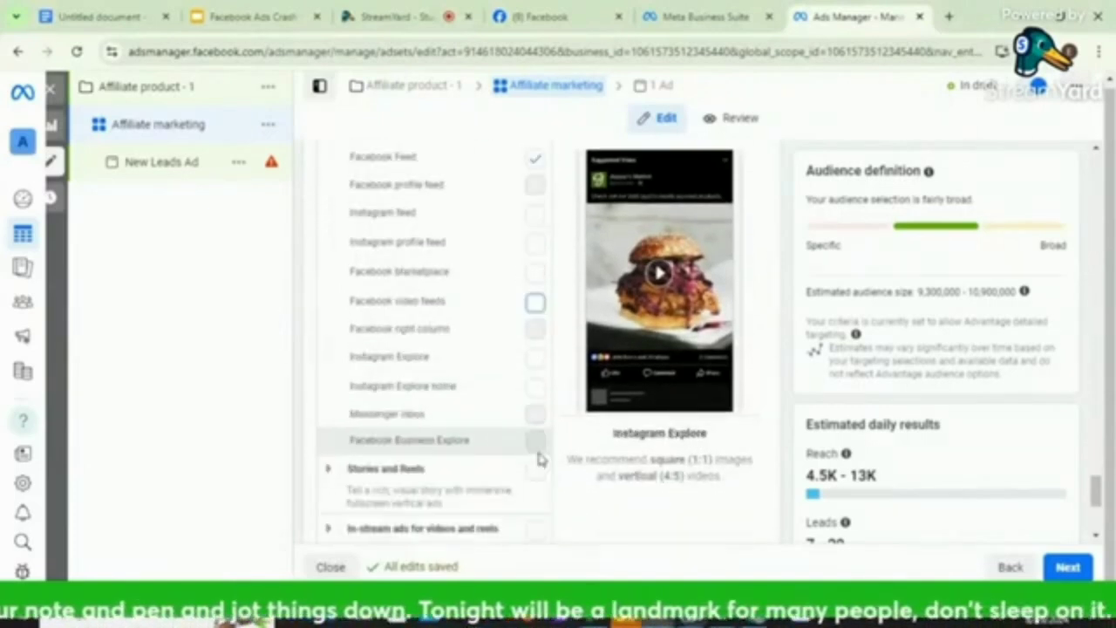
{"action": "scroll", "coordinate": [538, 460], "scroll_direction": "down", "scroll_amount": 3}
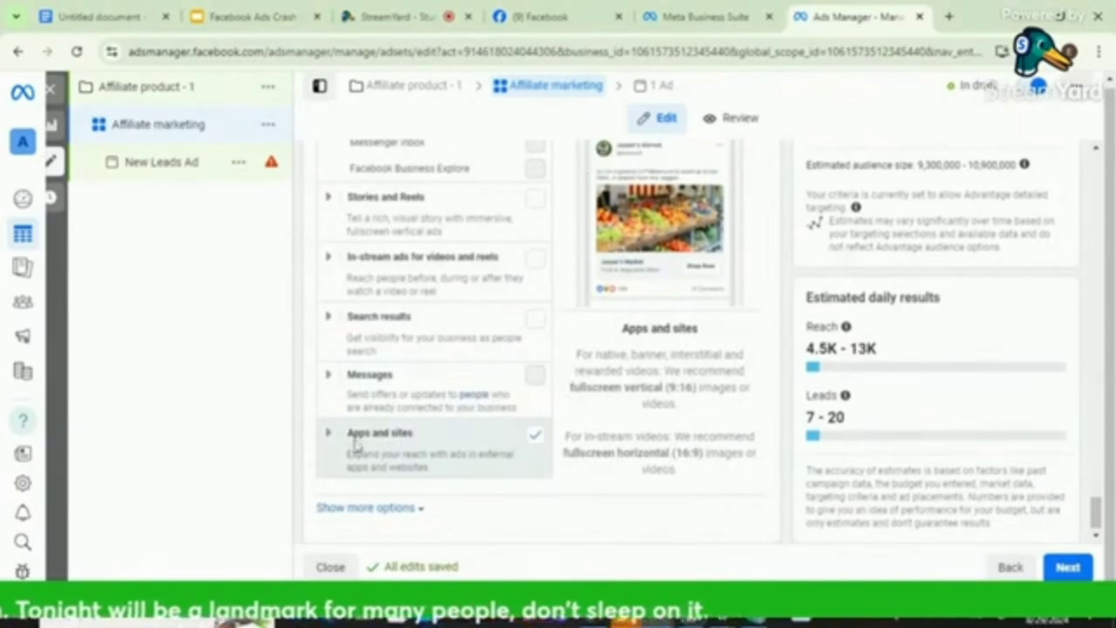
{"action": "left_click", "coordinate": [330, 442]}
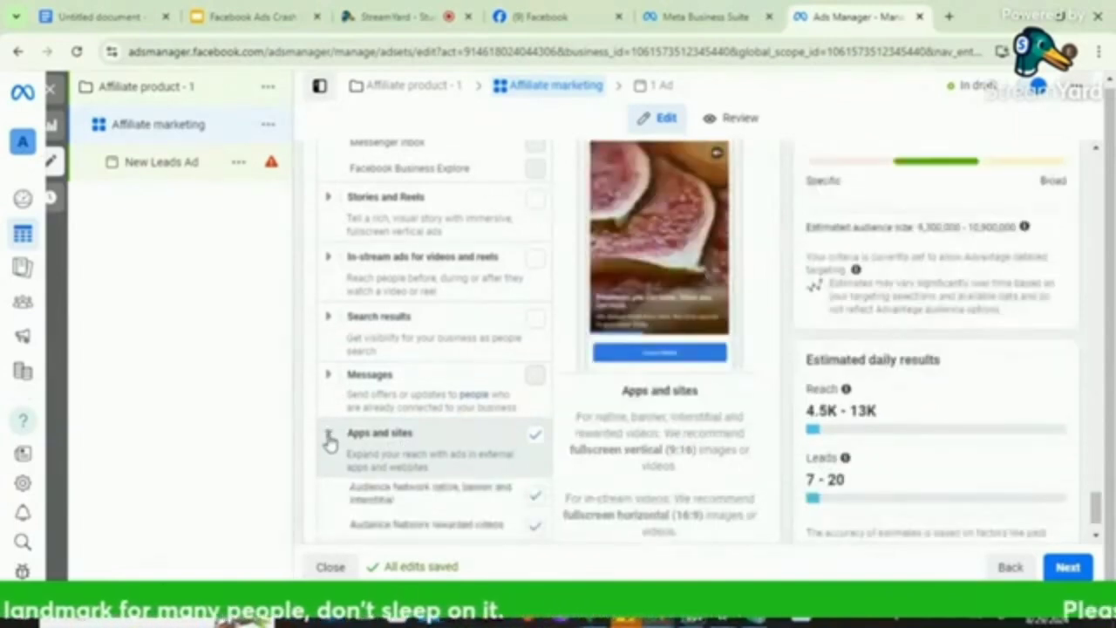
{"action": "scroll", "coordinate": [336, 462], "scroll_direction": "down", "scroll_amount": 1}
{"action": "scroll", "coordinate": [335, 463], "scroll_direction": "up", "scroll_amount": 2}
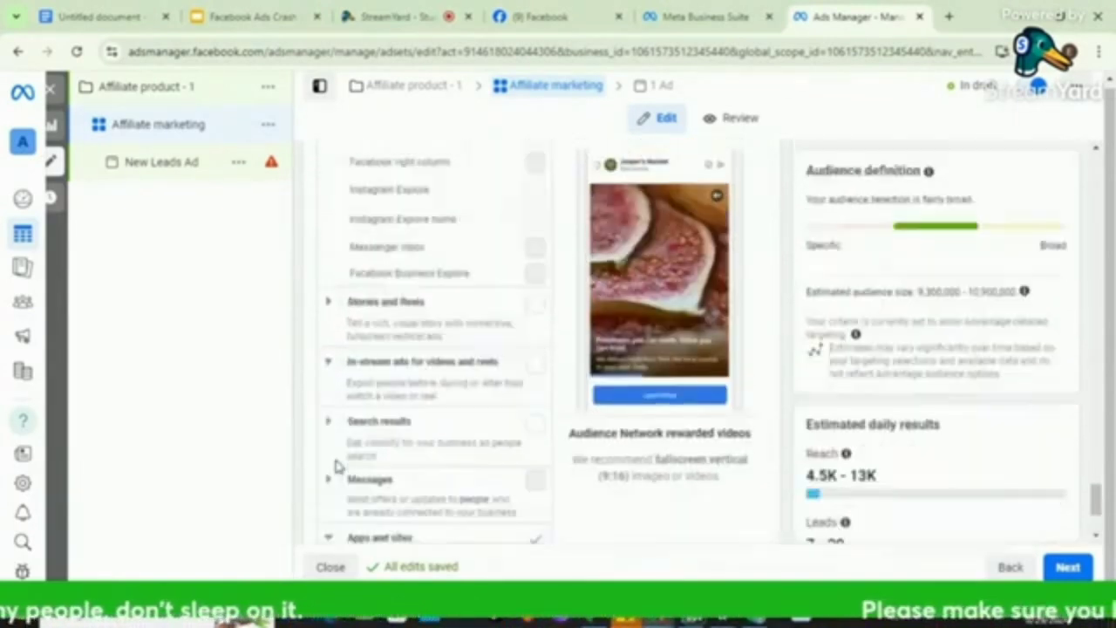
{"action": "scroll", "coordinate": [337, 465], "scroll_direction": "up", "scroll_amount": 6}
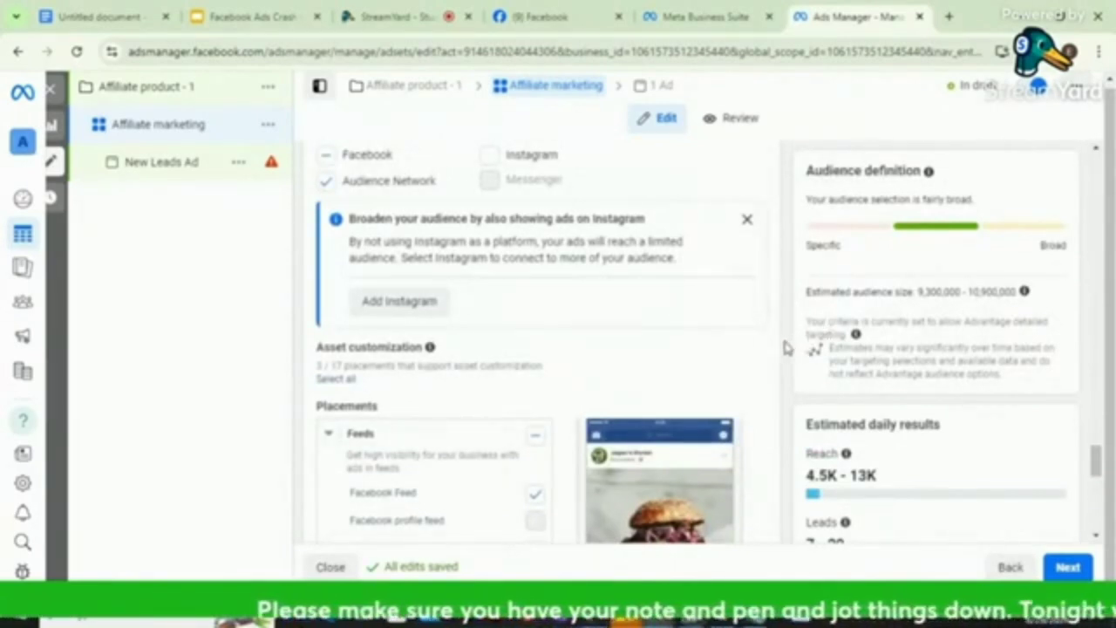
{"action": "scroll", "coordinate": [788, 346], "scroll_direction": "down", "scroll_amount": 3}
{"action": "scroll", "coordinate": [787, 346], "scroll_direction": "down", "scroll_amount": 5}
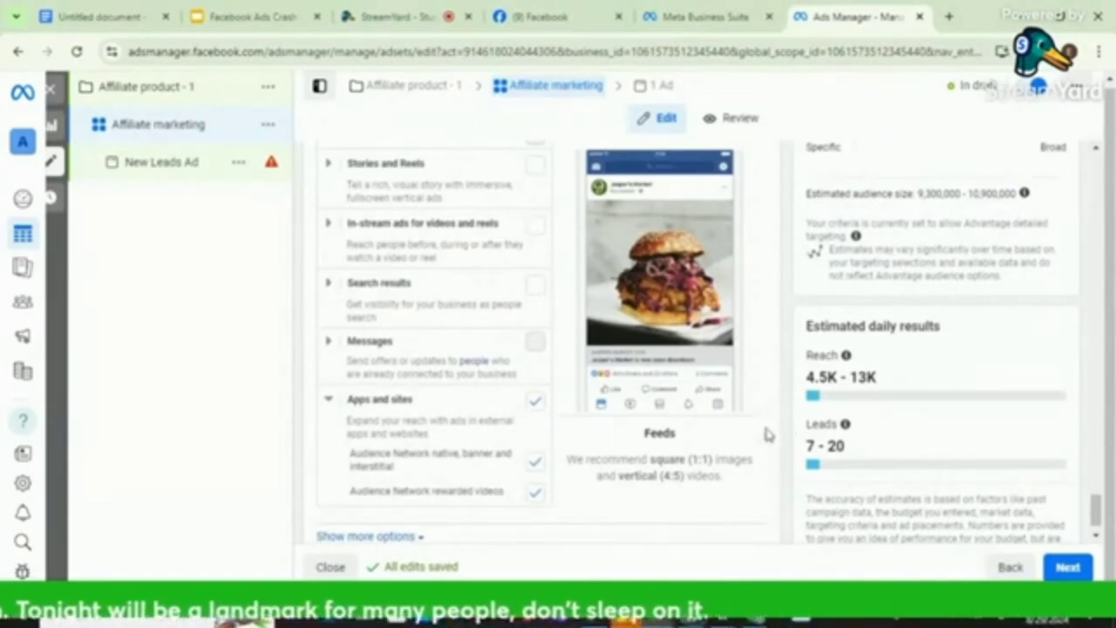
{"action": "left_click", "coordinate": [535, 403]}
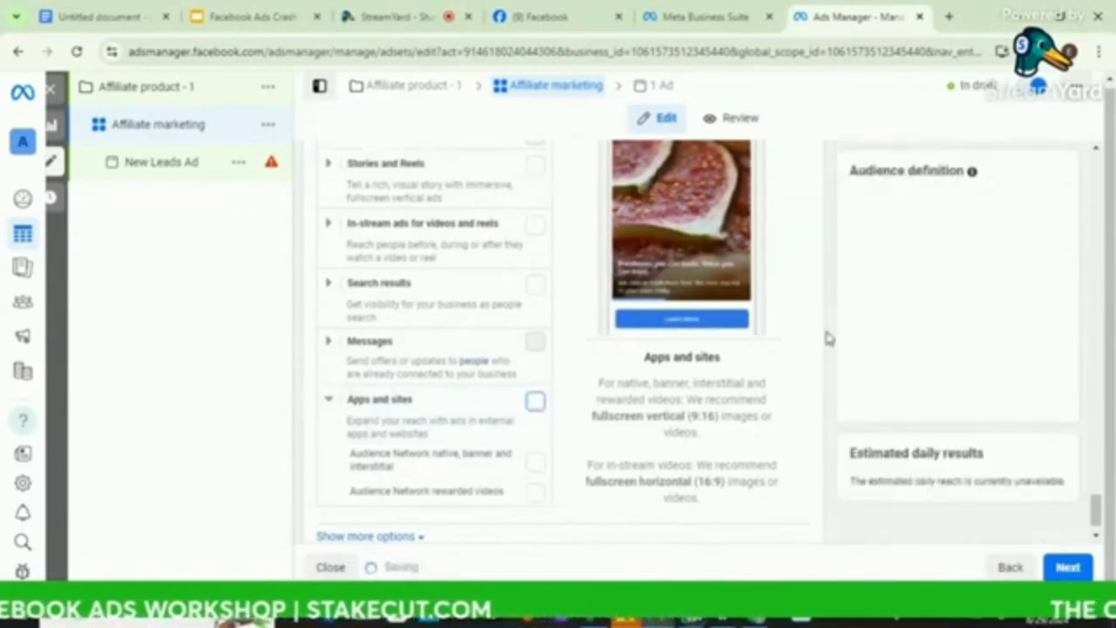
Review the ad set's selected platforms and the placements that are still included, from Feeds to Apps and sites.
{"action": "scroll", "coordinate": [828, 338], "scroll_direction": "up", "scroll_amount": 5}
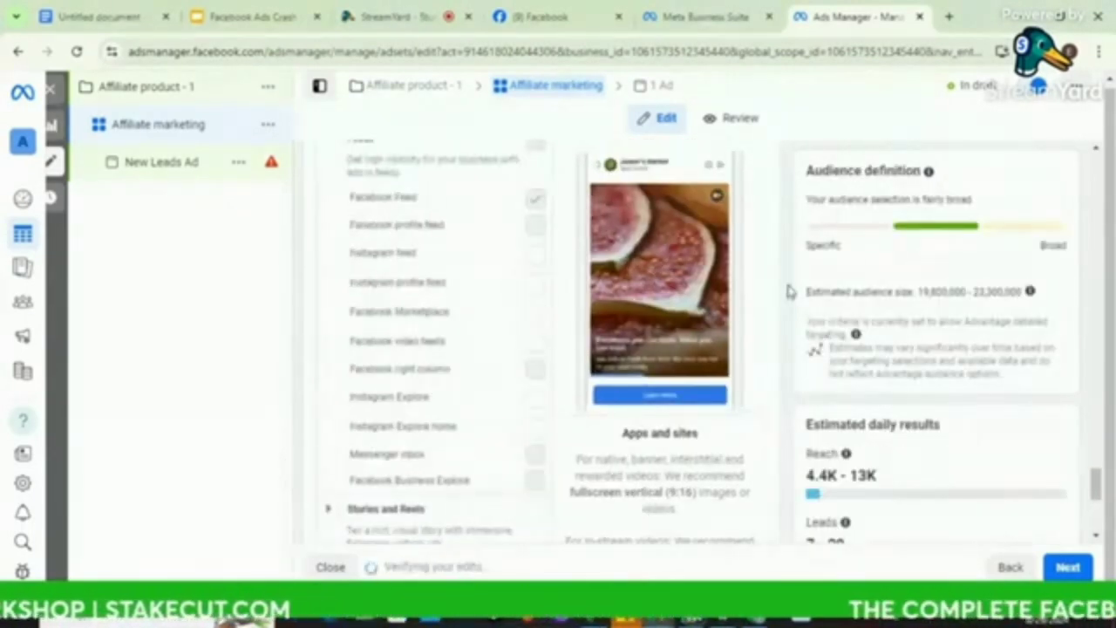
{"action": "scroll", "coordinate": [789, 287], "scroll_direction": "up", "scroll_amount": 5}
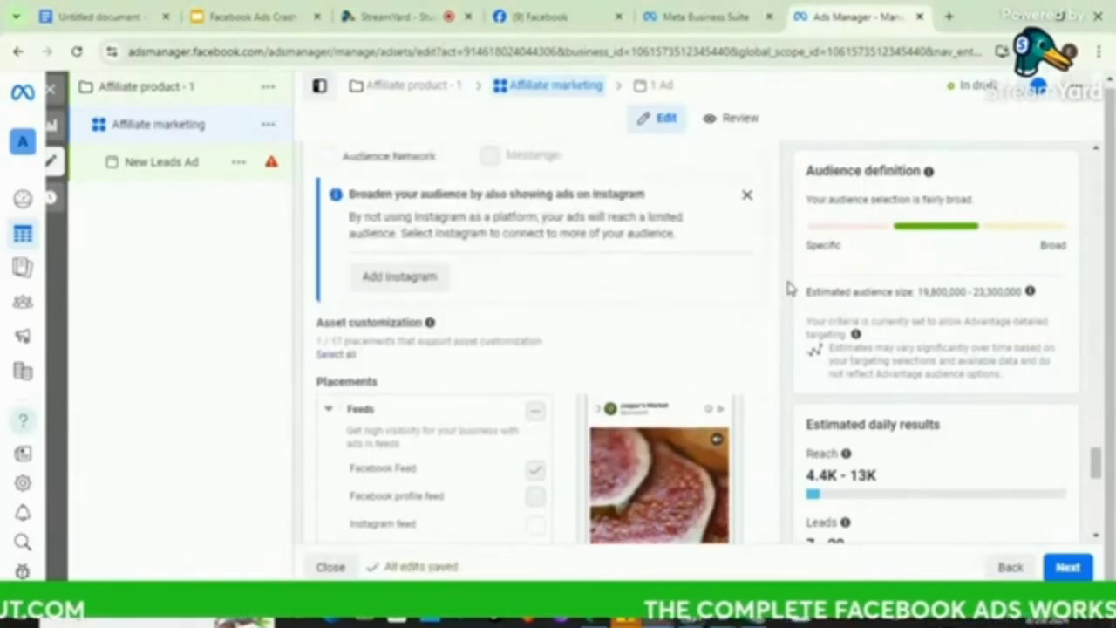
{"action": "scroll", "coordinate": [788, 288], "scroll_direction": "up", "scroll_amount": 1}
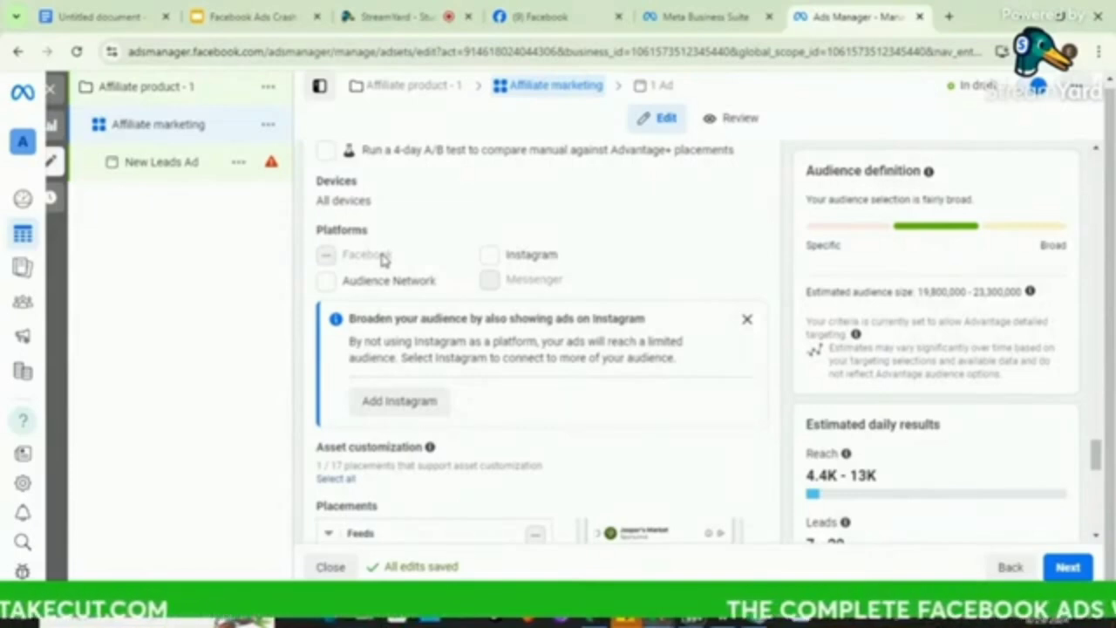
{"action": "scroll", "coordinate": [316, 483], "scroll_direction": "down", "scroll_amount": 2}
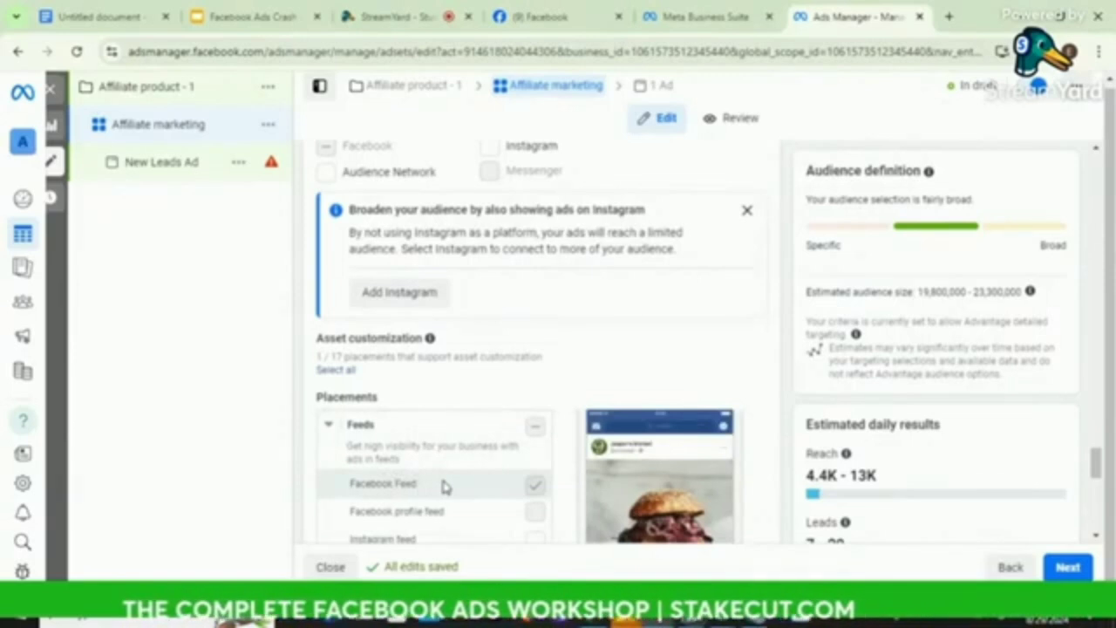
{"action": "scroll", "coordinate": [563, 463], "scroll_direction": "down", "scroll_amount": 1}
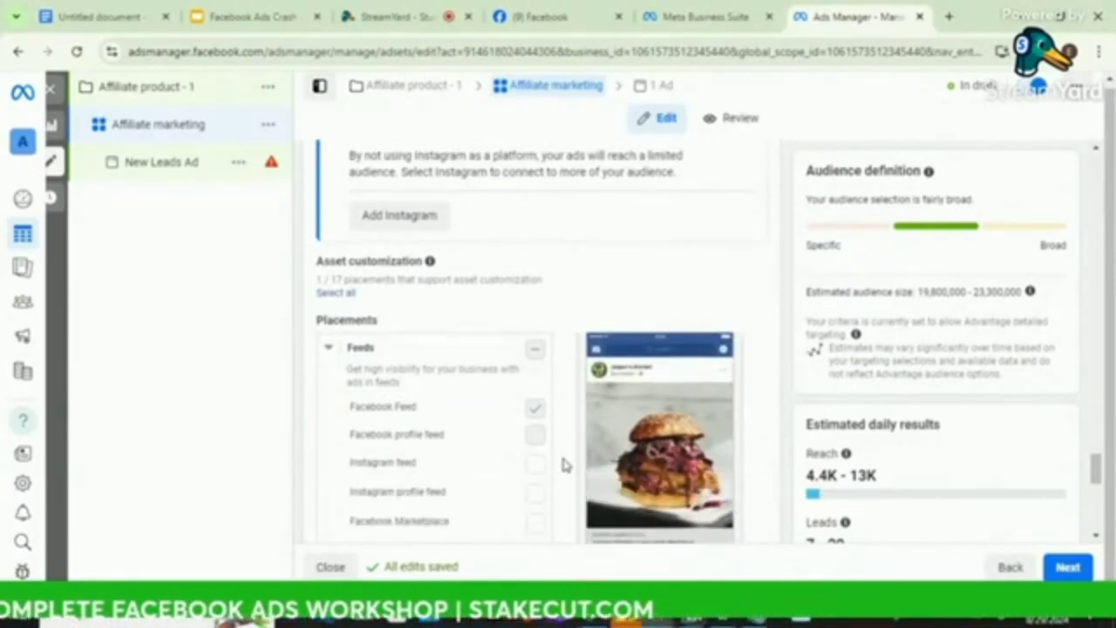
{"action": "scroll", "coordinate": [563, 464], "scroll_direction": "down", "scroll_amount": 6}
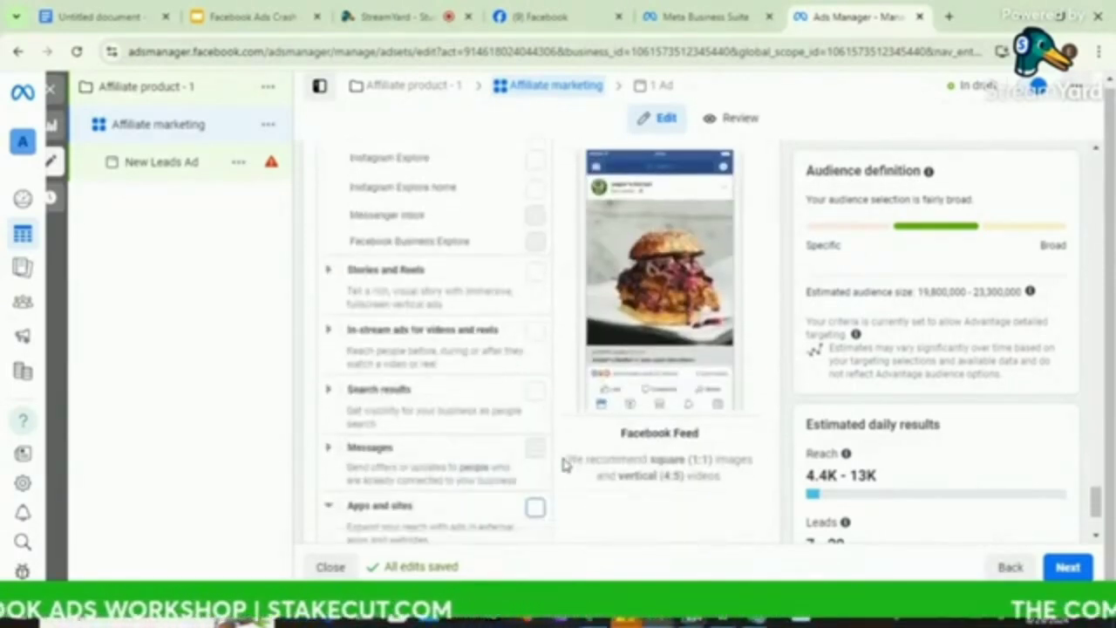
{"action": "scroll", "coordinate": [563, 464], "scroll_direction": "down", "scroll_amount": 2}
{"action": "scroll", "coordinate": [564, 464], "scroll_direction": "up", "scroll_amount": 4}
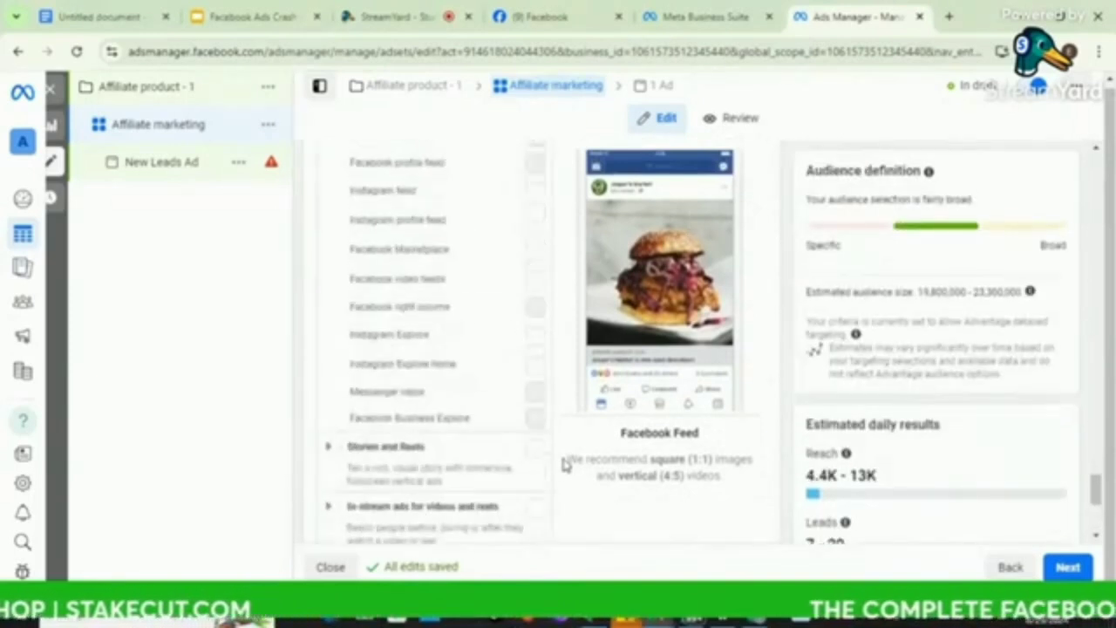
{"action": "scroll", "coordinate": [563, 464], "scroll_direction": "up", "scroll_amount": 3}
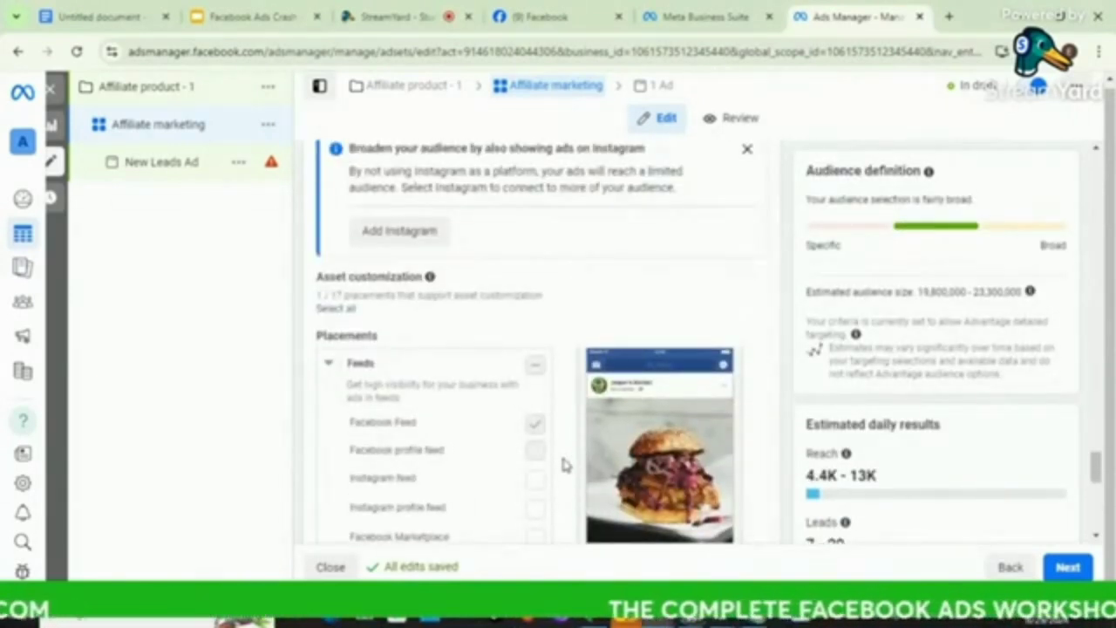
{"action": "scroll", "coordinate": [563, 464], "scroll_direction": "up", "scroll_amount": 2}
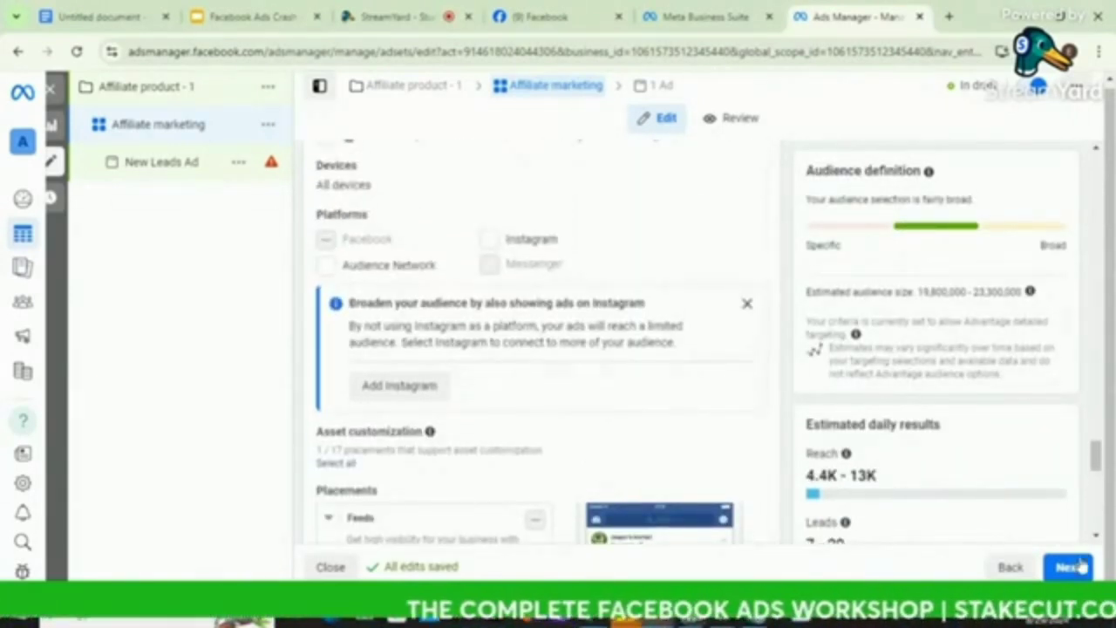
Continue to the New Leads Ad and check the available ad setup options, keeping Create ad.
{"action": "left_click", "coordinate": [1074, 568]}
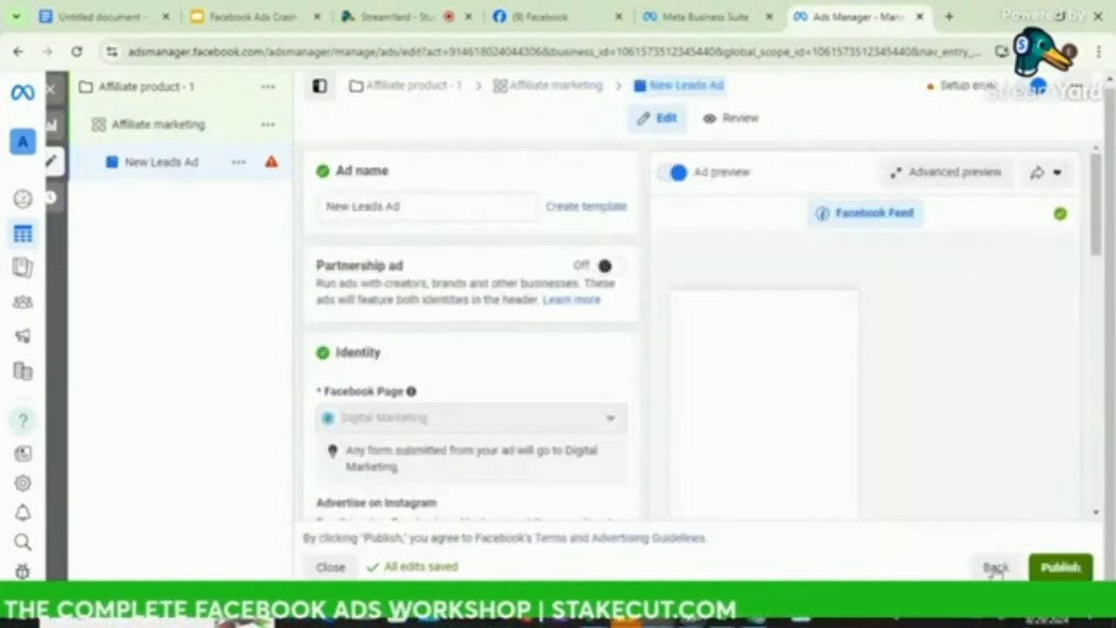
{"action": "scroll", "coordinate": [630, 447], "scroll_direction": "down", "scroll_amount": 1}
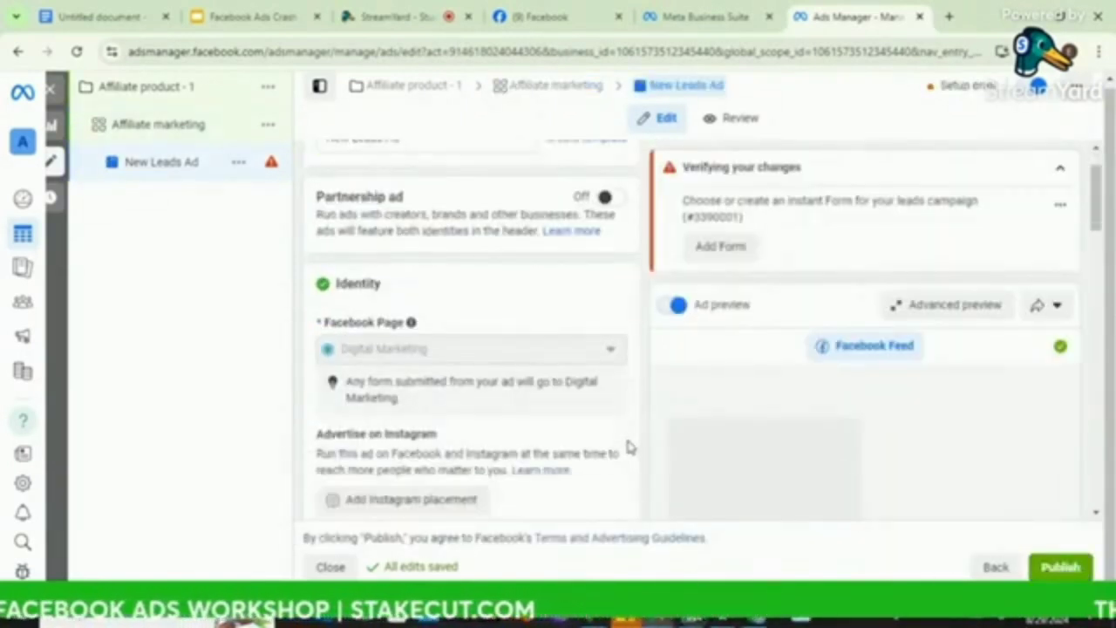
{"action": "scroll", "coordinate": [630, 447], "scroll_direction": "down", "scroll_amount": 2}
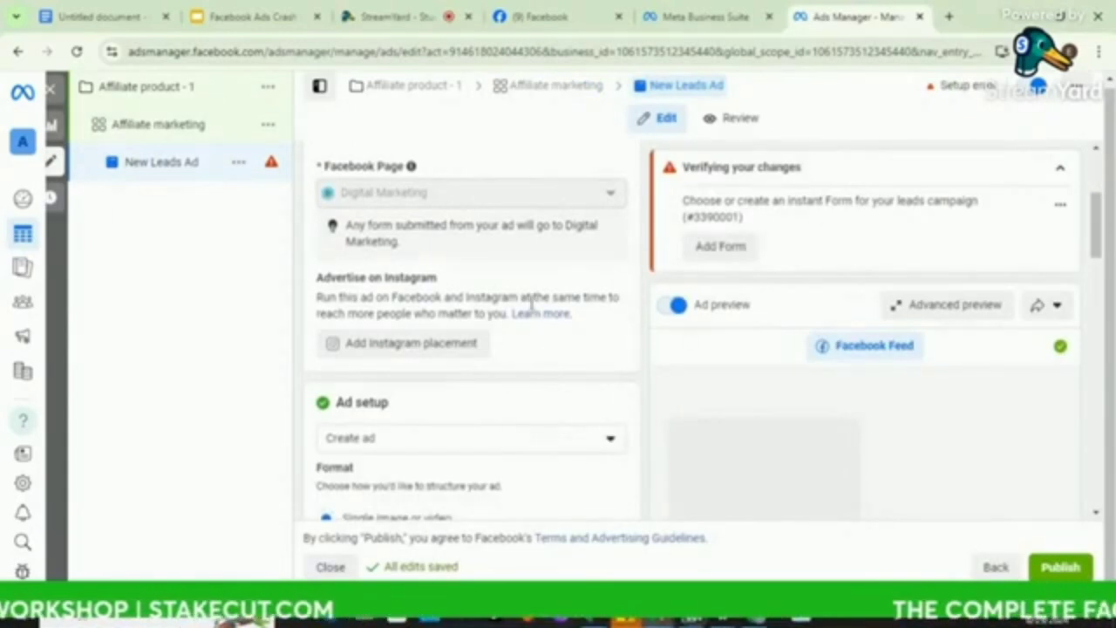
{"action": "scroll", "coordinate": [523, 369], "scroll_direction": "down", "scroll_amount": 2}
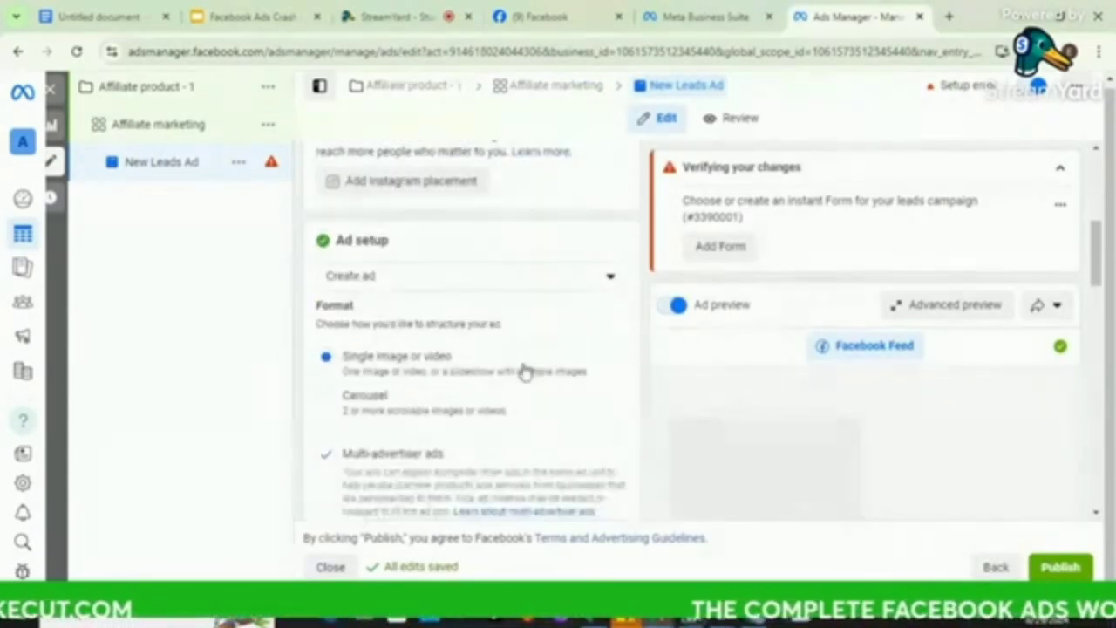
{"action": "scroll", "coordinate": [524, 369], "scroll_direction": "down", "scroll_amount": 1}
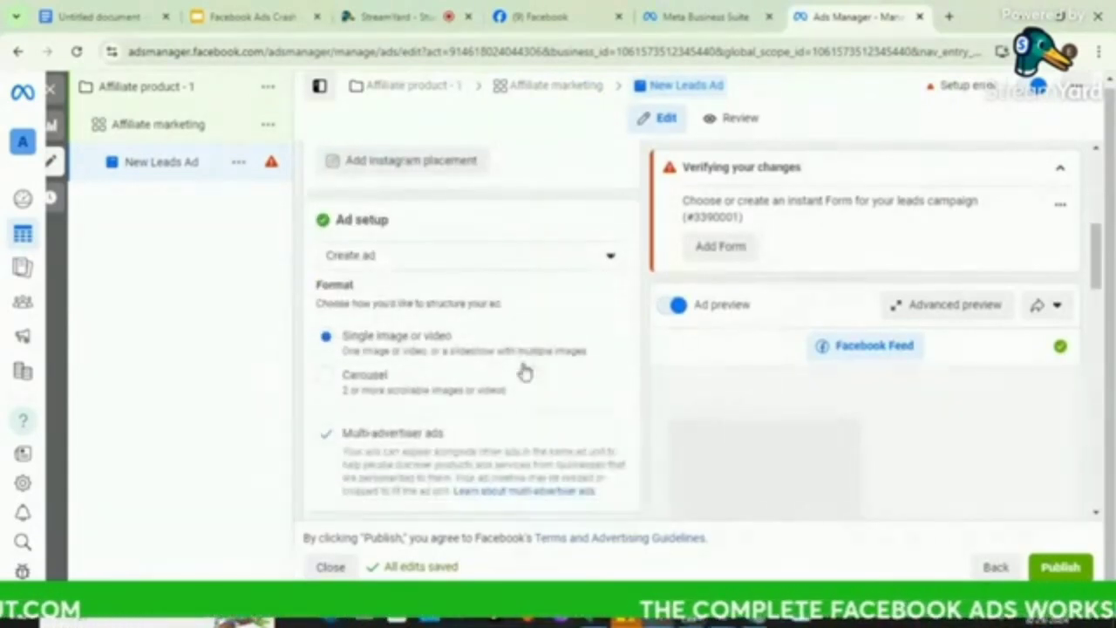
{"action": "left_click", "coordinate": [486, 257]}
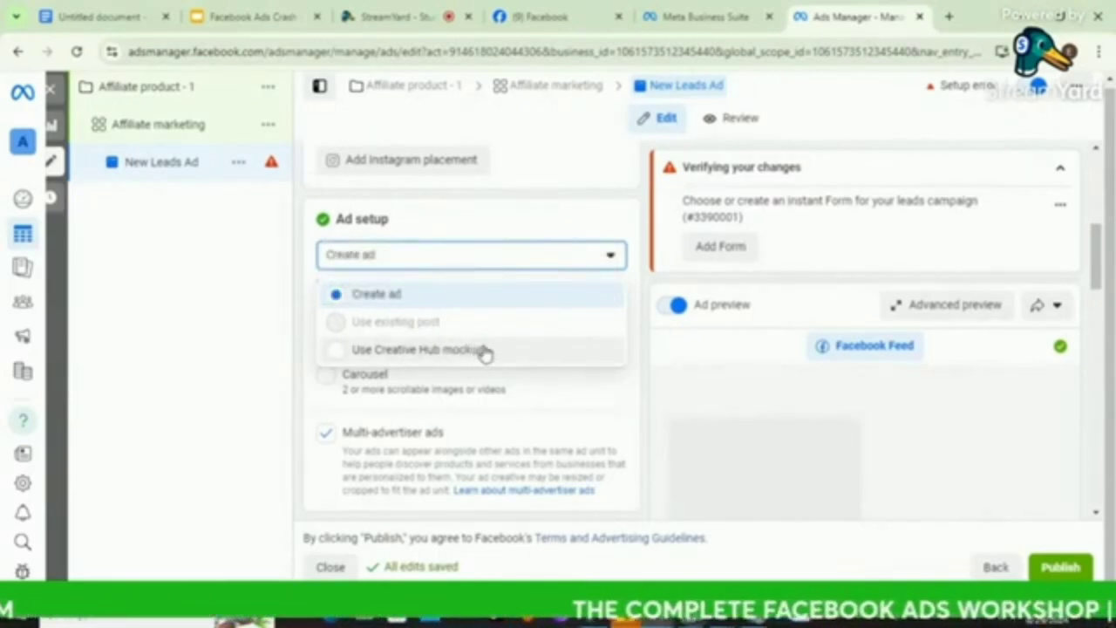
{"action": "left_click", "coordinate": [549, 224]}
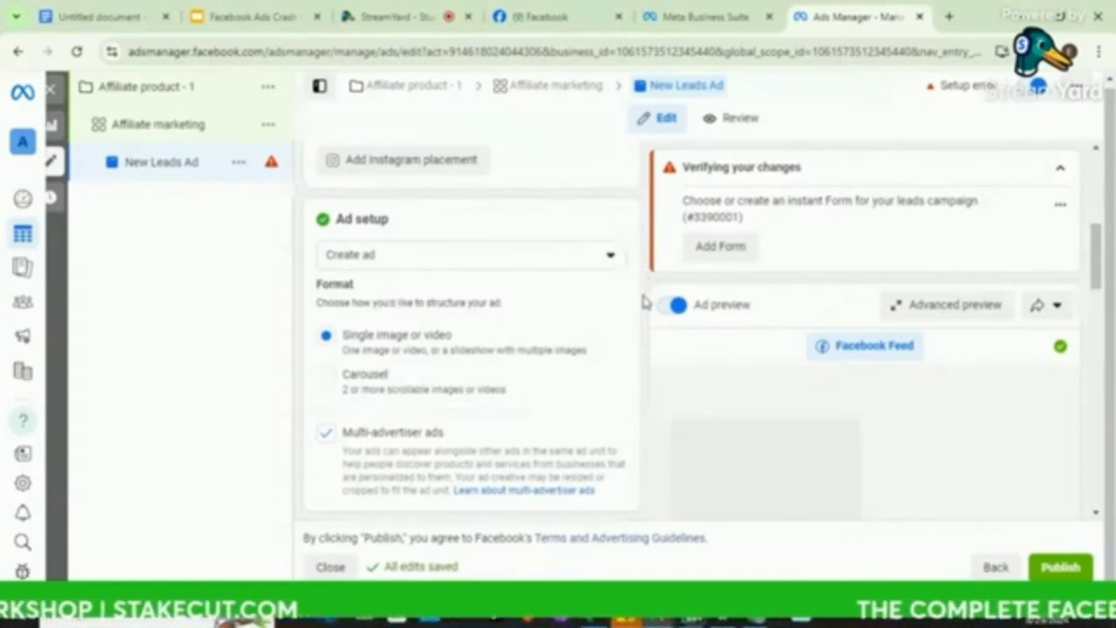
Look at the video selection for the ad creative's media and close it without choosing a video.
{"action": "scroll", "coordinate": [643, 301], "scroll_direction": "down", "scroll_amount": 2}
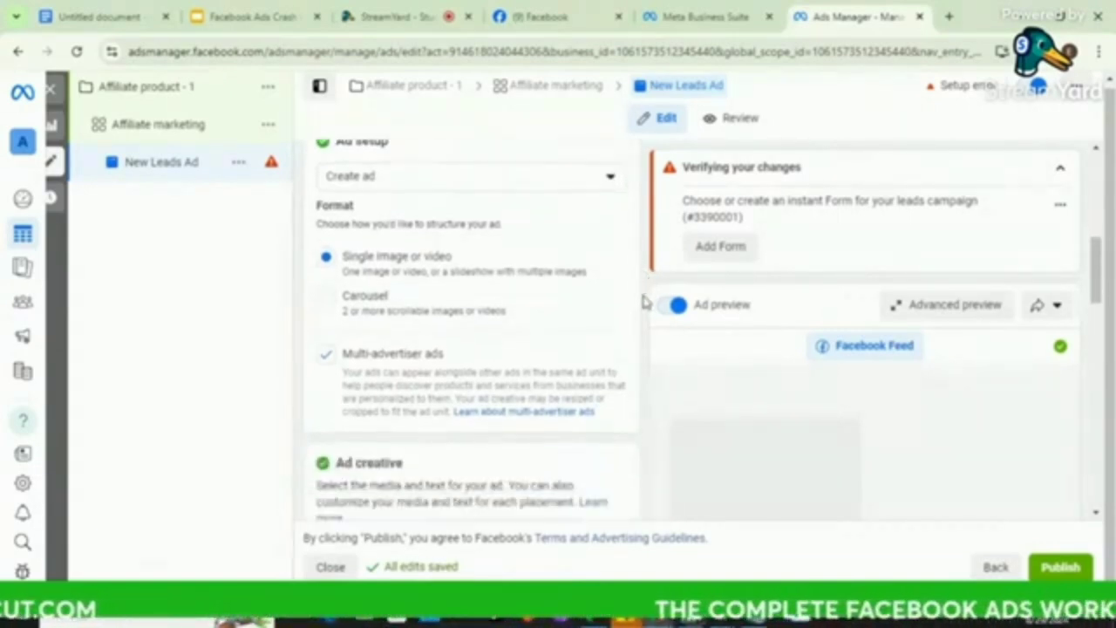
{"action": "scroll", "coordinate": [643, 300], "scroll_direction": "down", "scroll_amount": 3}
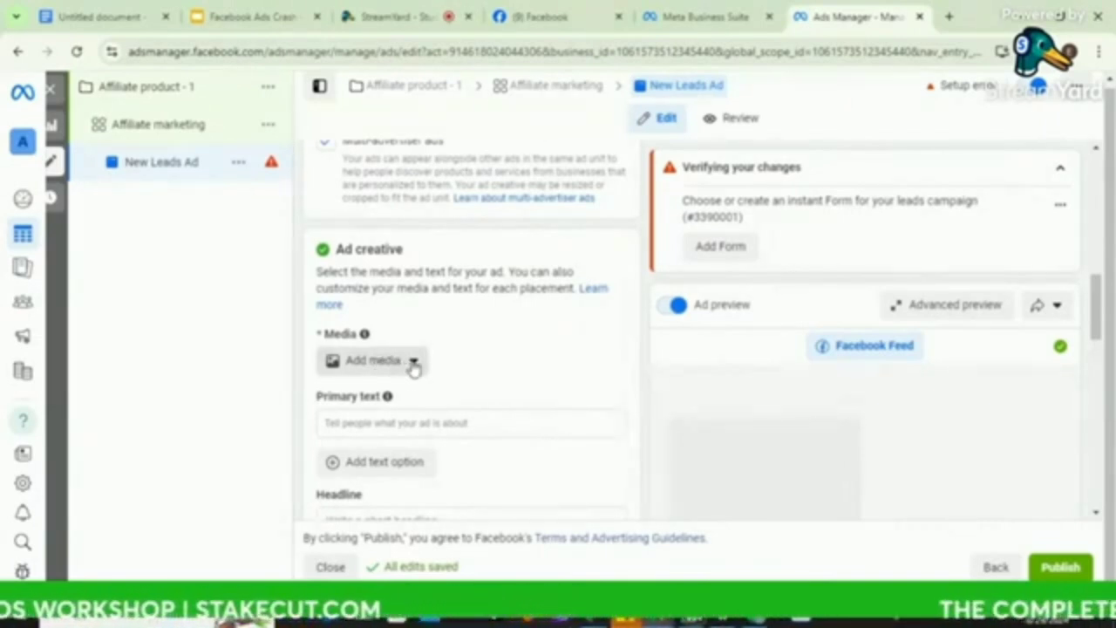
{"action": "left_click", "coordinate": [414, 363]}
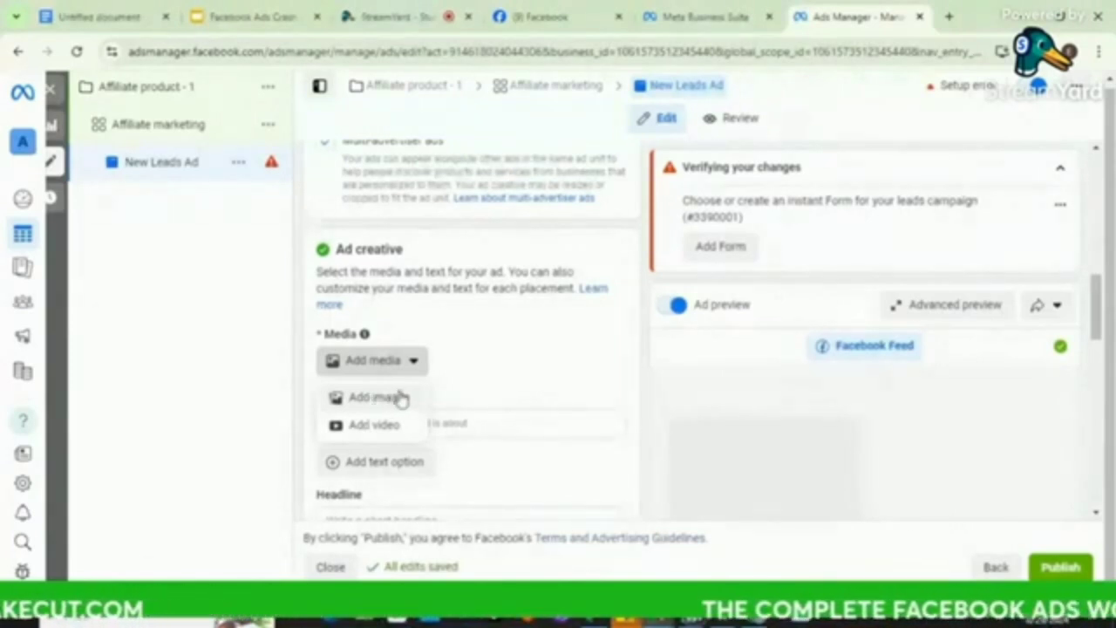
{"action": "left_click", "coordinate": [369, 426]}
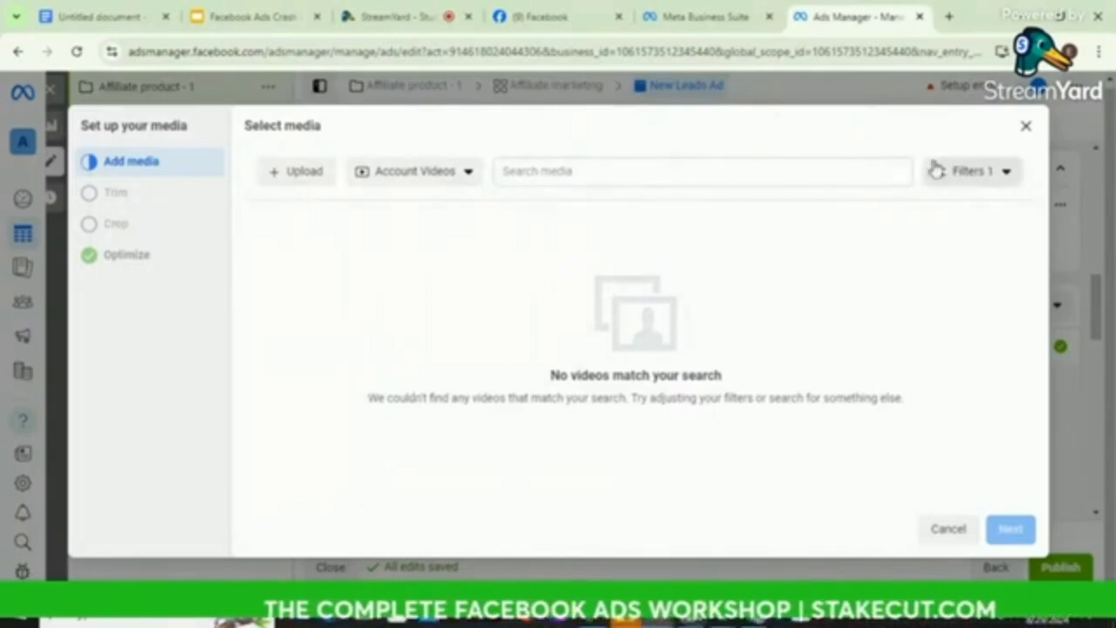
{"action": "left_click", "coordinate": [1027, 124]}
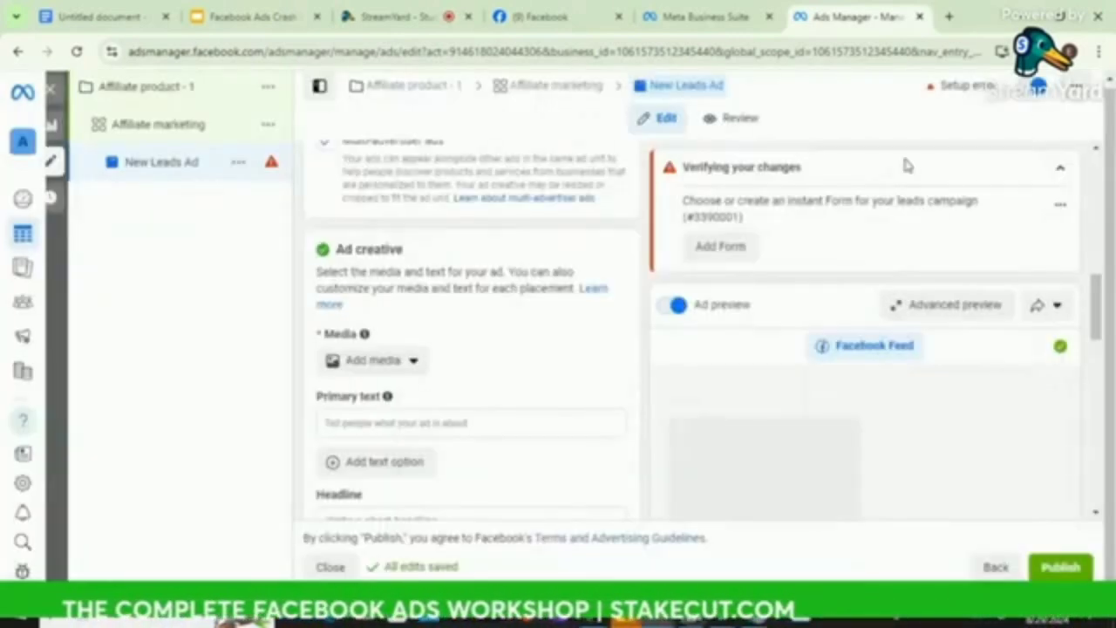
Look at the account images available for the ad creative's media and close the selection without choosing one.
{"action": "left_click", "coordinate": [391, 360]}
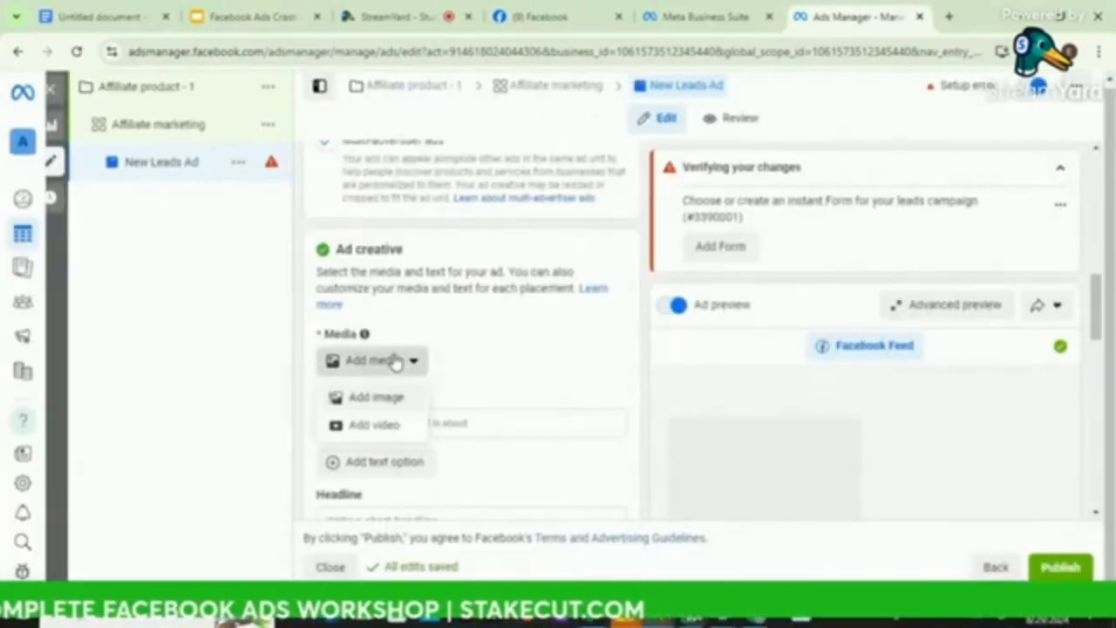
{"action": "left_click", "coordinate": [379, 401]}
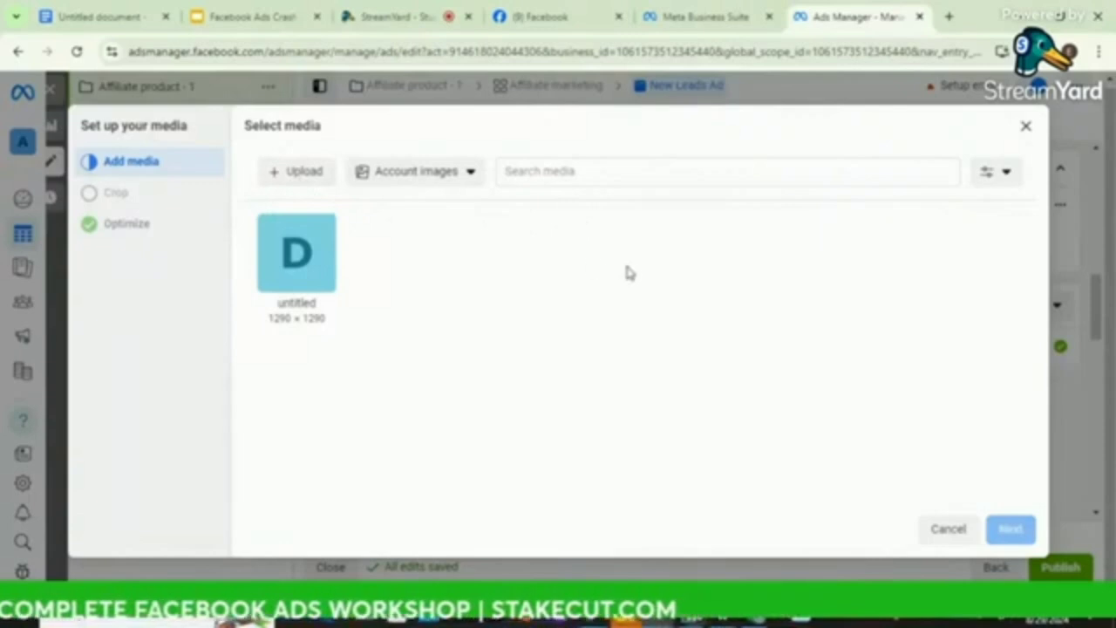
{"action": "left_click", "coordinate": [1026, 125]}
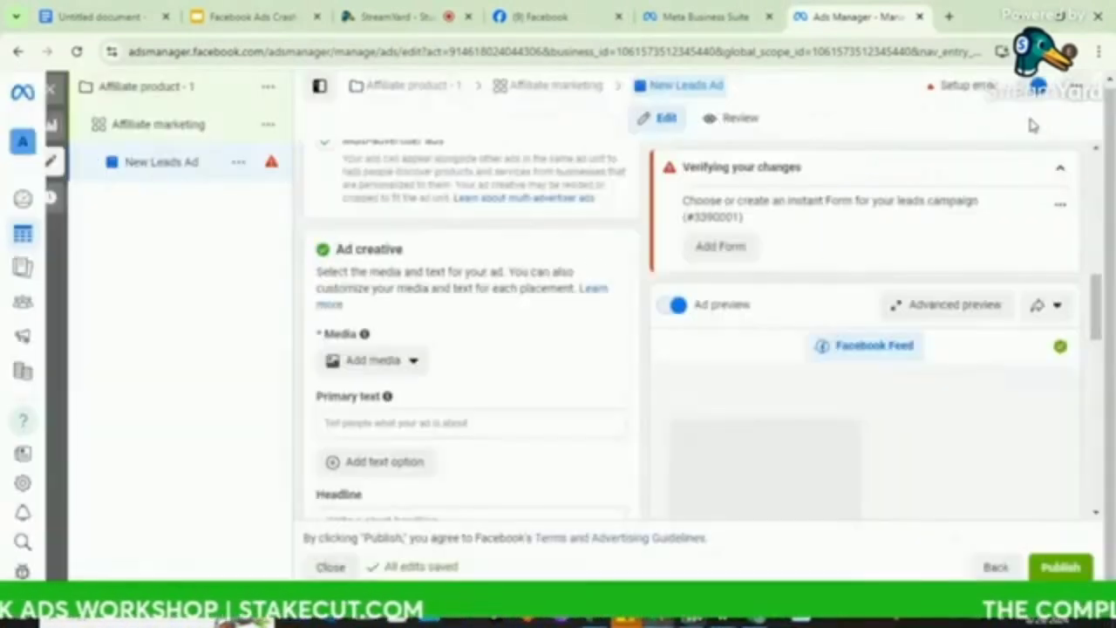
Start a new instant form as the New Leads Ad's destination and set the form's sharing to Open.
{"action": "left_click", "coordinate": [443, 422]}
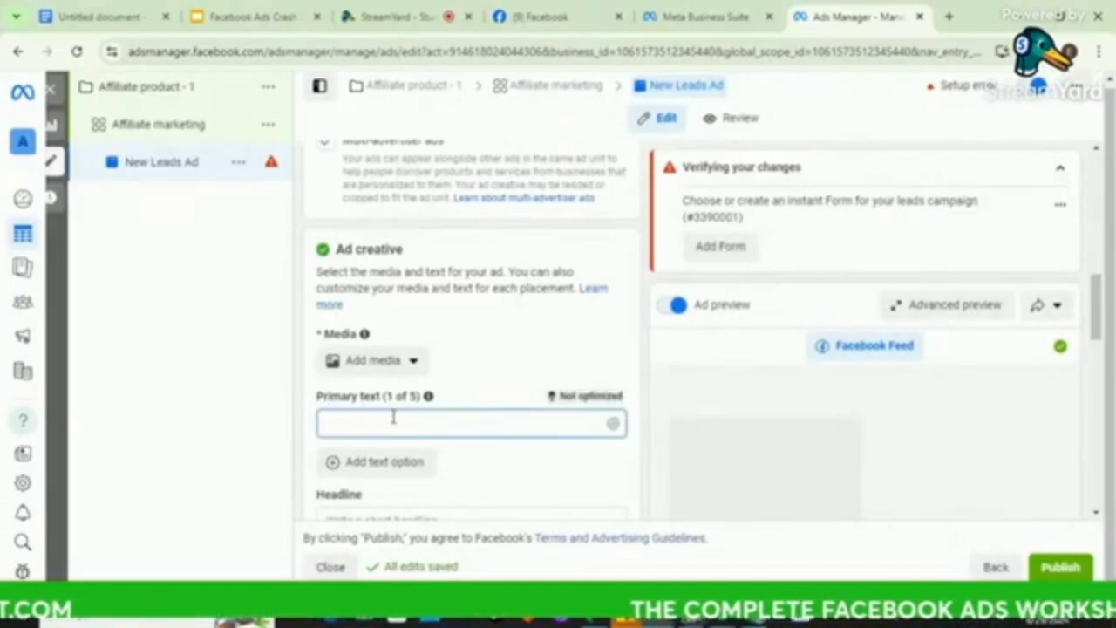
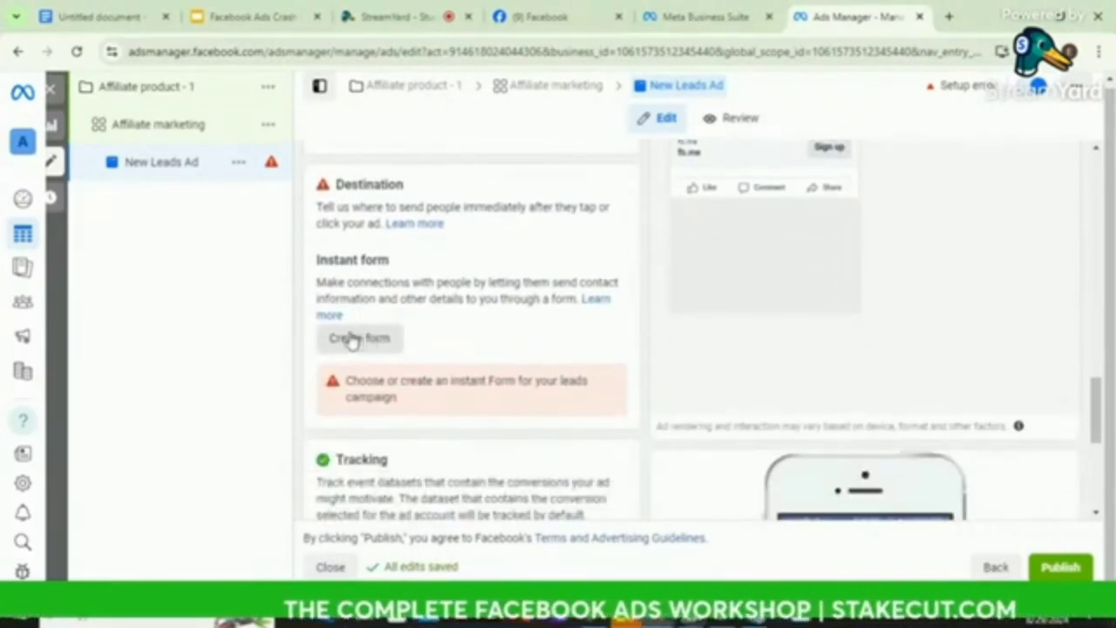
{"action": "left_click", "coordinate": [352, 341]}
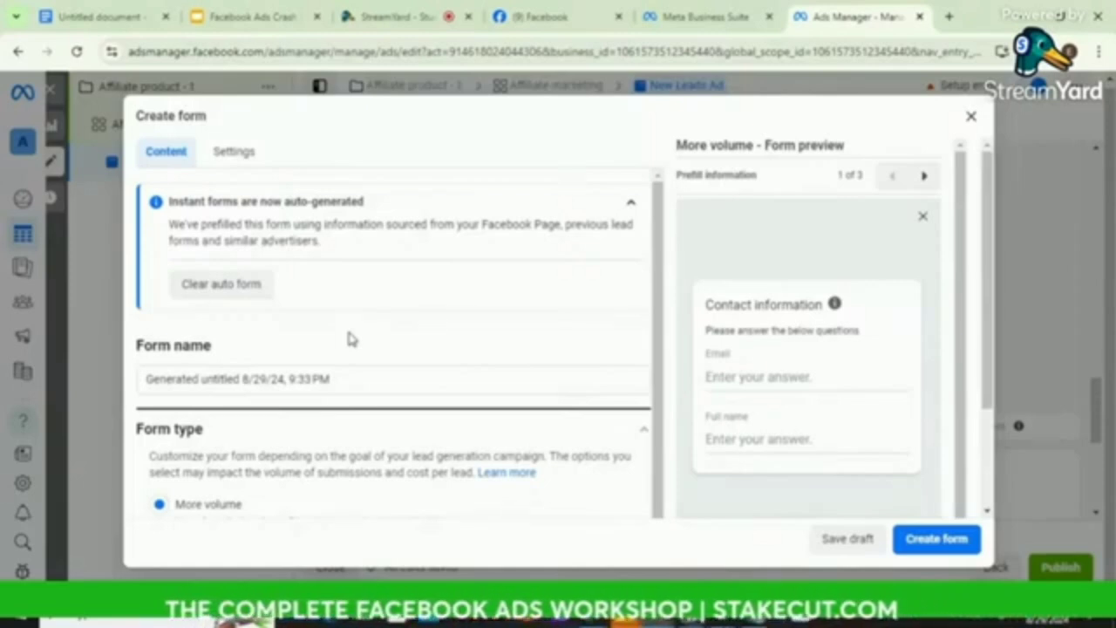
{"action": "left_click", "coordinate": [354, 377]}
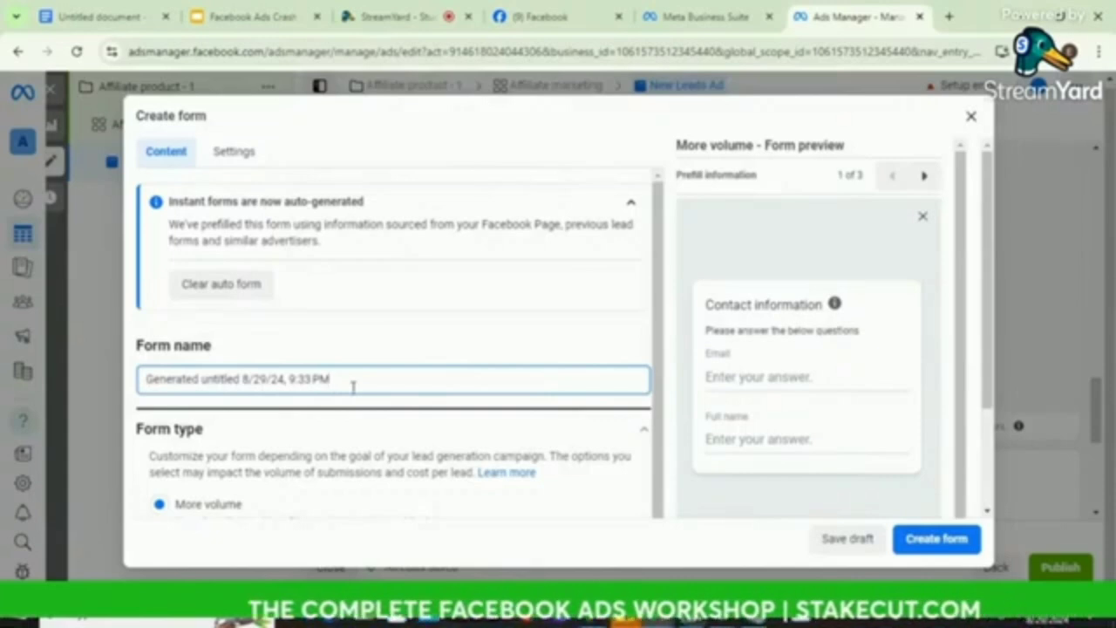
{"action": "left_click", "coordinate": [234, 151]}
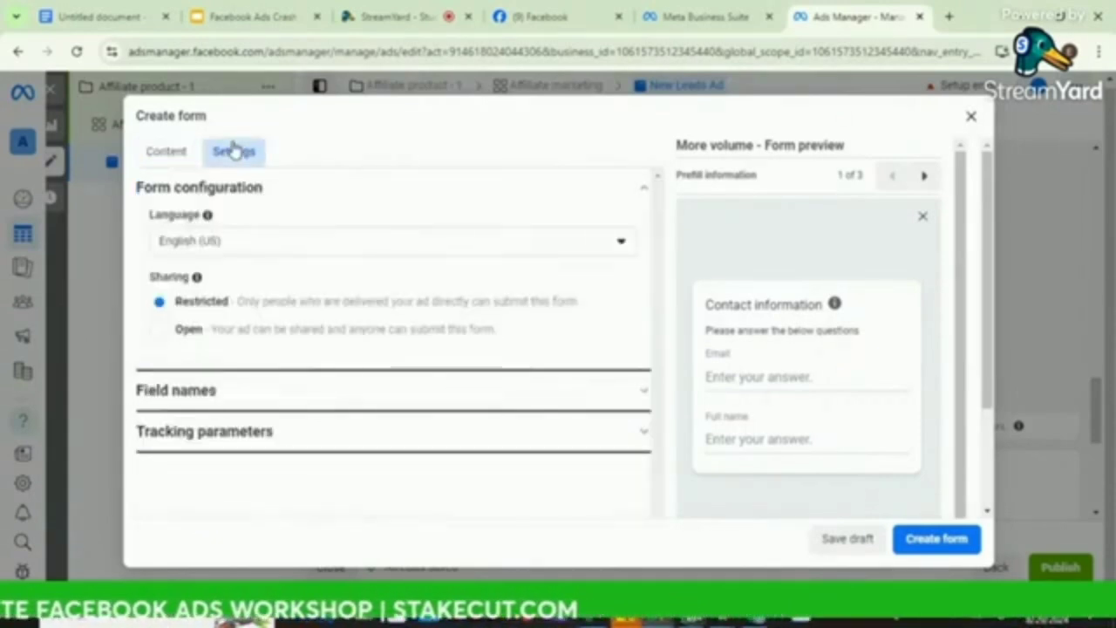
{"action": "left_click", "coordinate": [160, 334]}
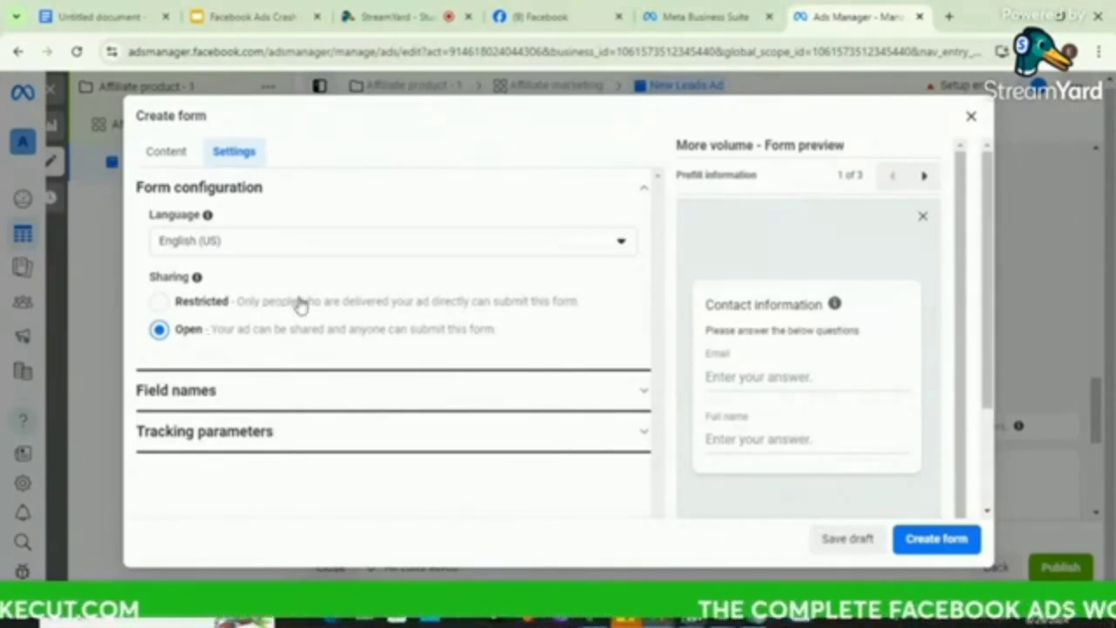
Keep More volume as the form type and enable the greeting in the form's intro.
{"action": "left_click", "coordinate": [165, 152]}
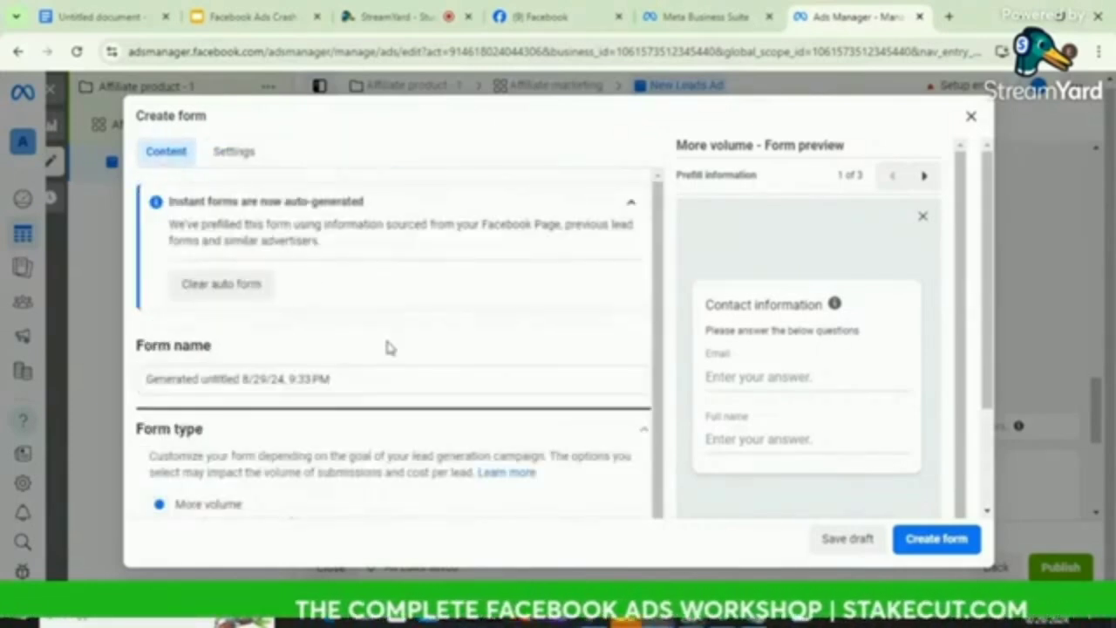
{"action": "scroll", "coordinate": [387, 346], "scroll_direction": "down", "scroll_amount": 1}
{"action": "scroll", "coordinate": [388, 349], "scroll_direction": "down", "scroll_amount": 1}
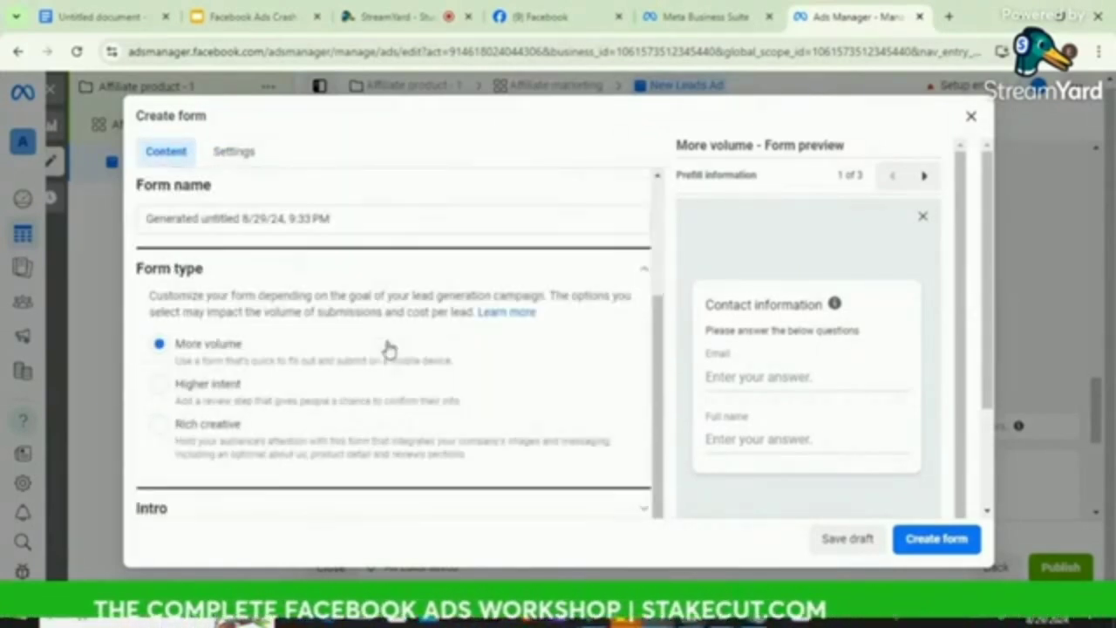
{"action": "scroll", "coordinate": [388, 349], "scroll_direction": "down", "scroll_amount": 1}
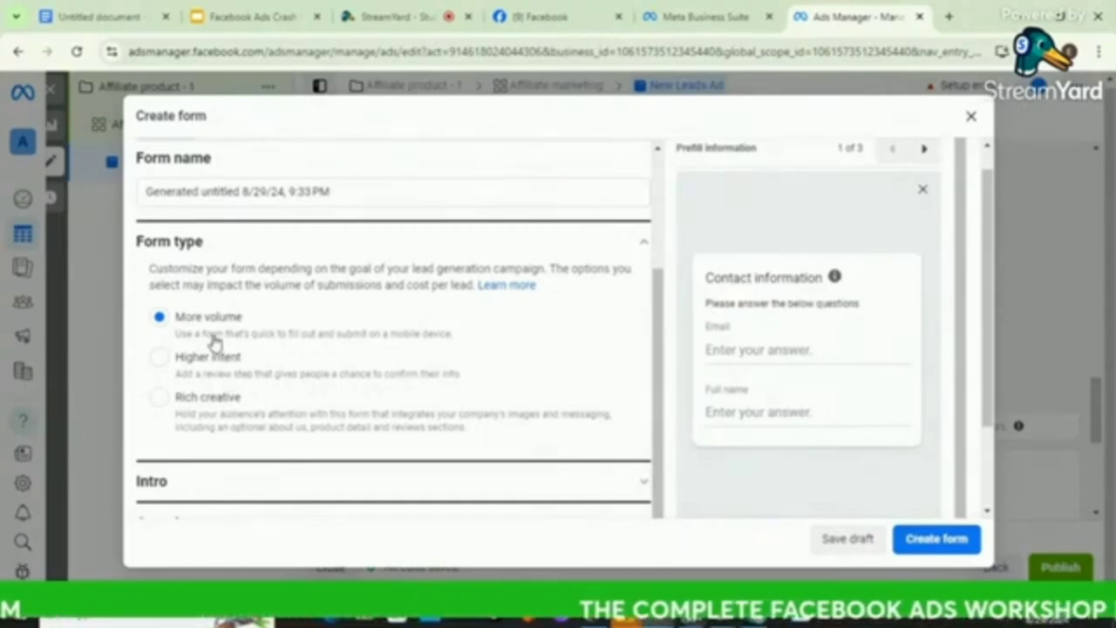
{"action": "scroll", "coordinate": [216, 341], "scroll_direction": "down", "scroll_amount": 3}
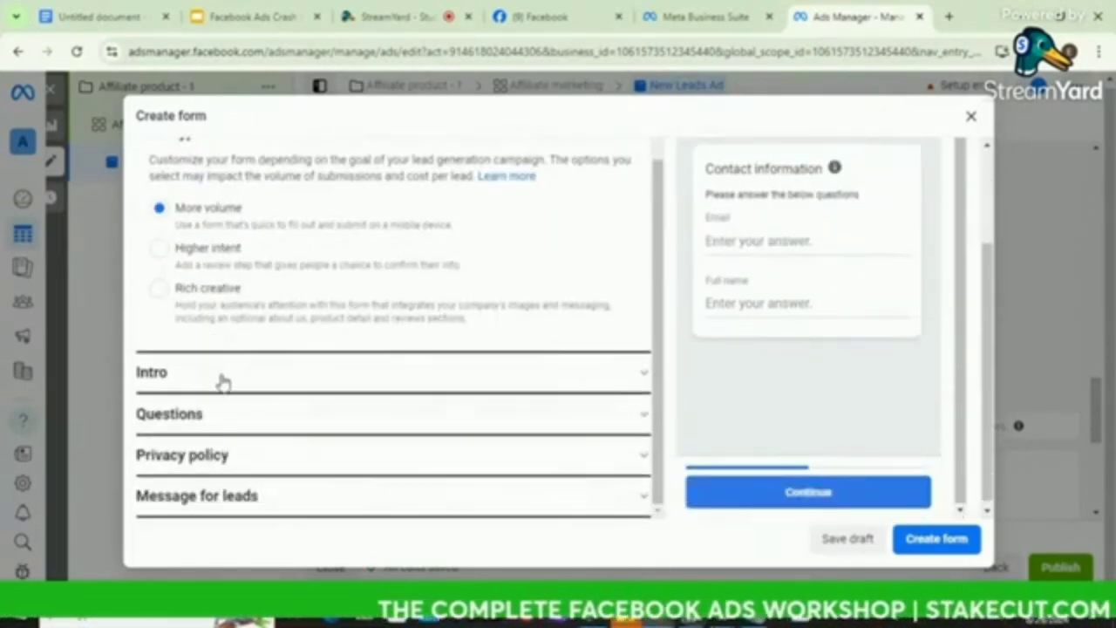
{"action": "left_click", "coordinate": [222, 381]}
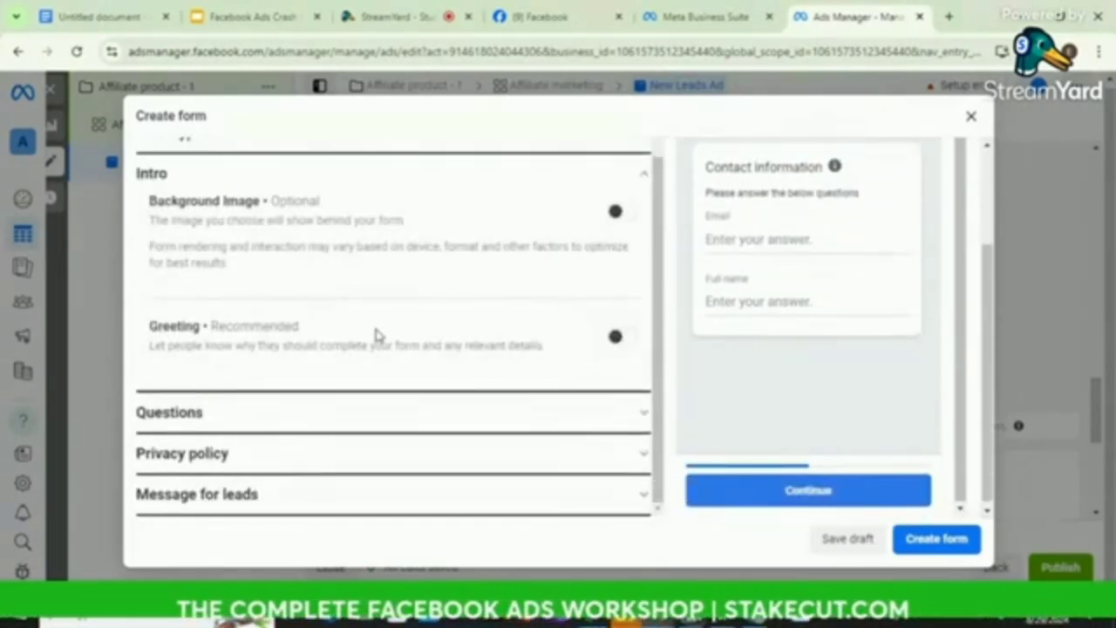
{"action": "left_click", "coordinate": [635, 342]}
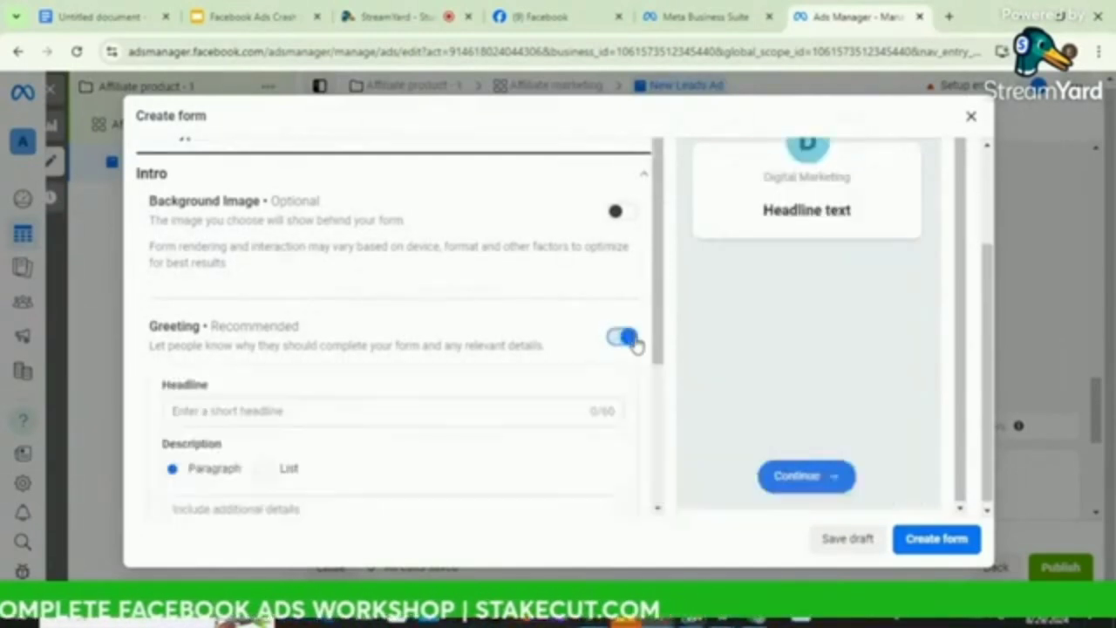
Enter the greeting headline "ARE YOU INTERESTED IN MAKING ALOT MONEY ONLINE".
{"action": "left_click", "coordinate": [278, 405]}
{"action": "scroll", "coordinate": [278, 405], "scroll_direction": "down", "scroll_amount": 2}
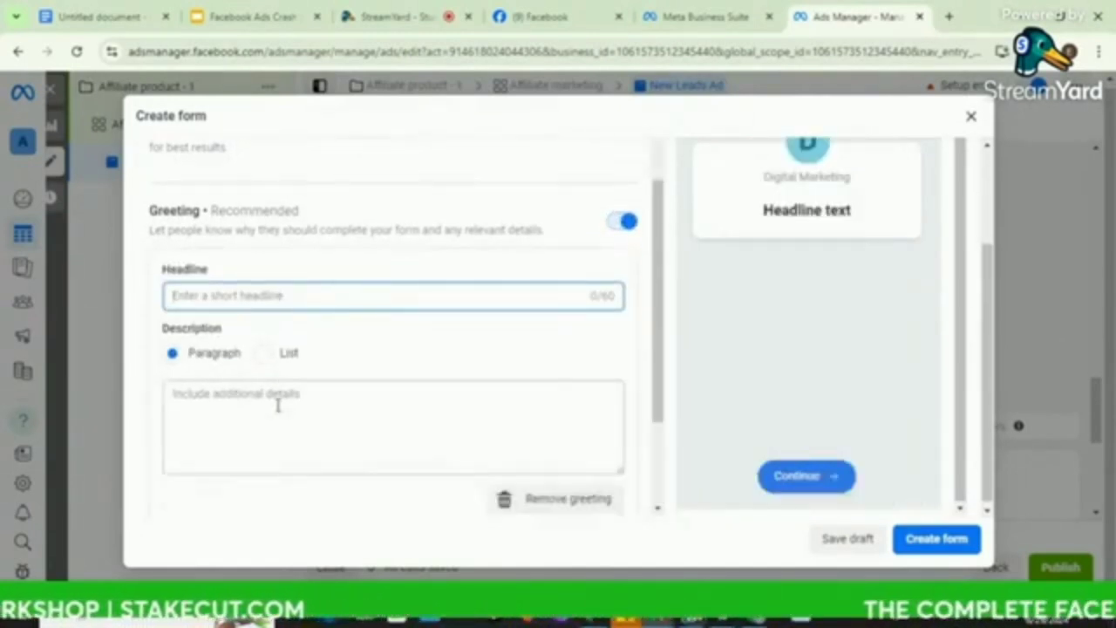
{"action": "scroll", "coordinate": [277, 404], "scroll_direction": "down", "scroll_amount": 1}
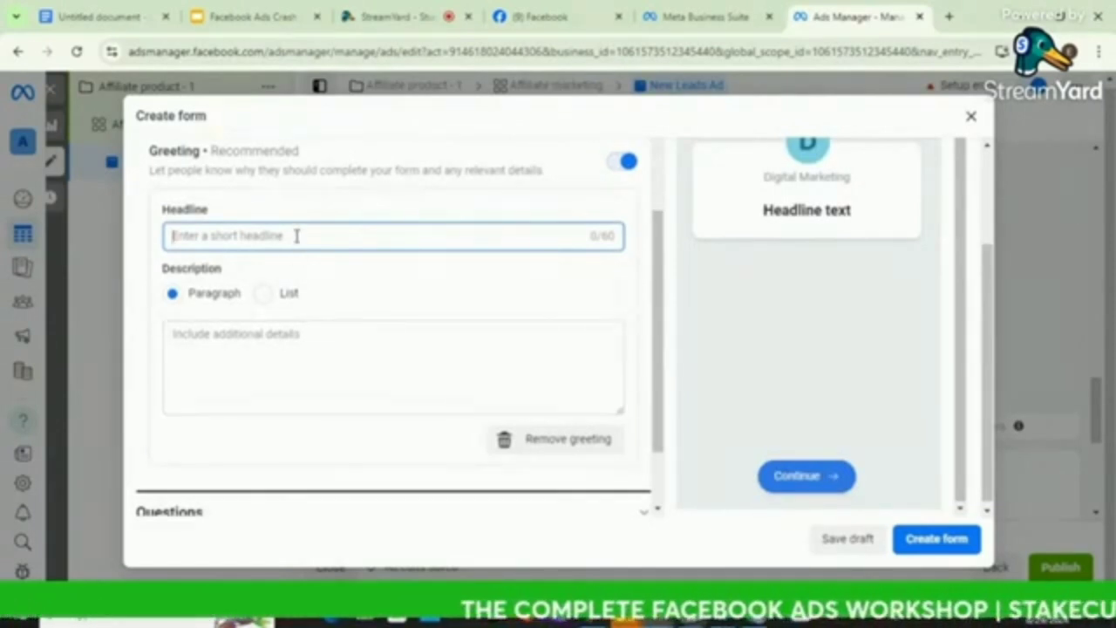
{"action": "type", "text": "R"}
{"action": "key", "text": "BackSpace"}
{"action": "type", "text": "AREY"}
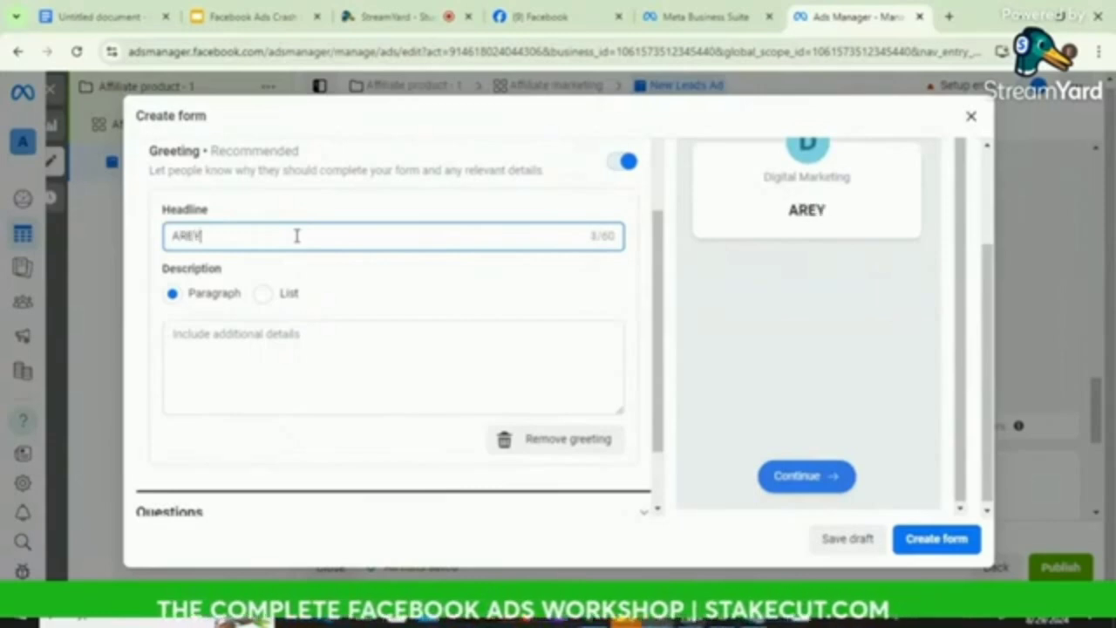
{"action": "key", "text": "BackSpace"}
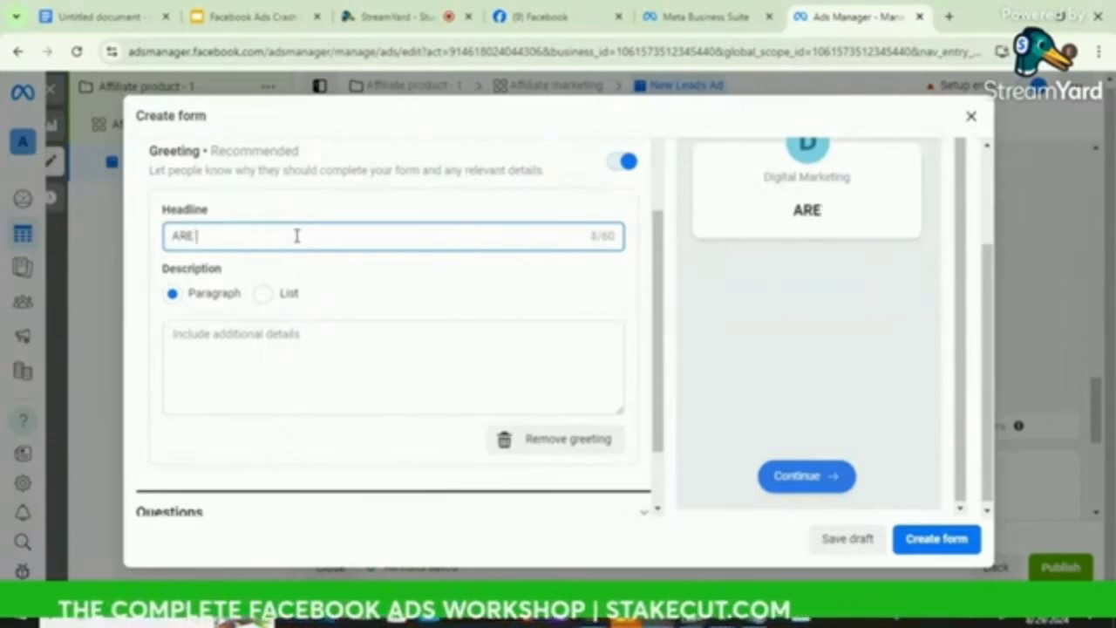
{"action": "type", "text": "YOU INTE"}
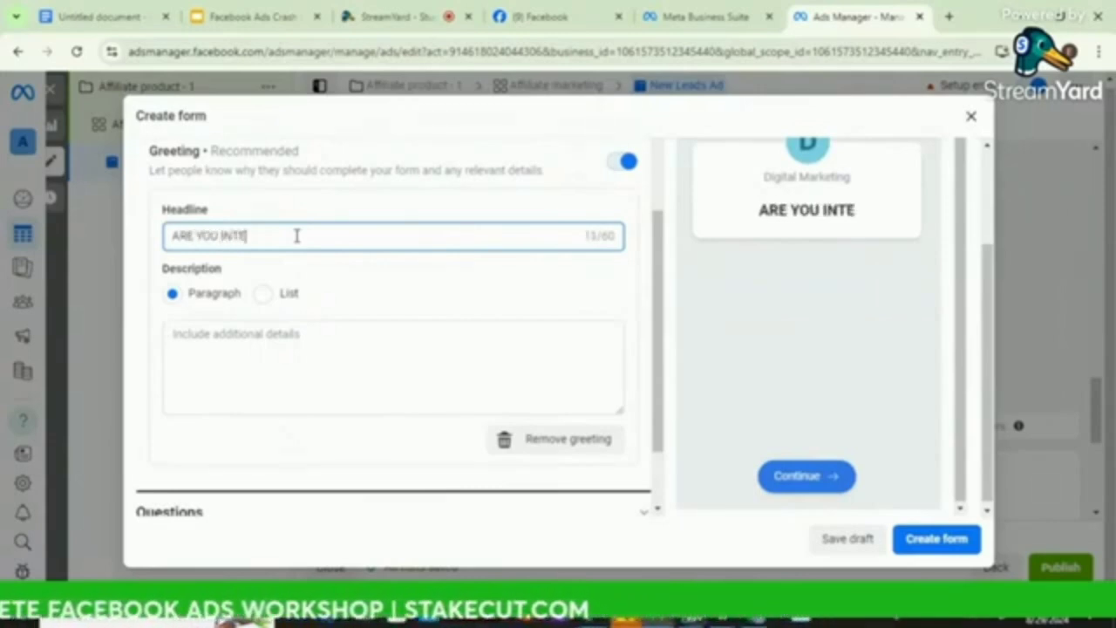
{"action": "type", "text": "RESTED "}
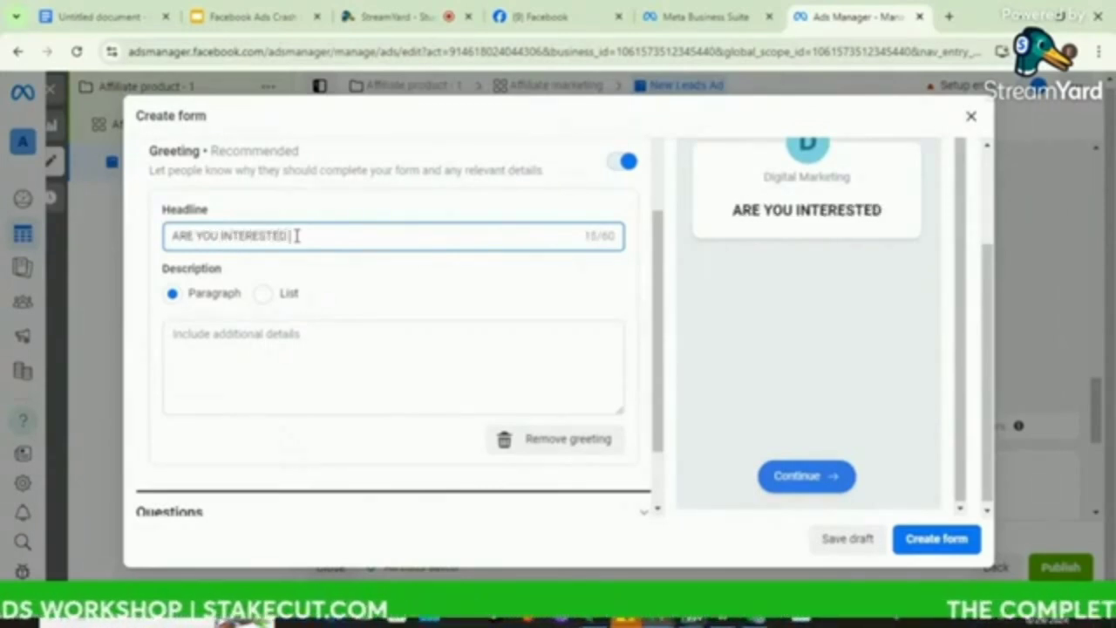
{"action": "type", "text": "IN MAKE"}
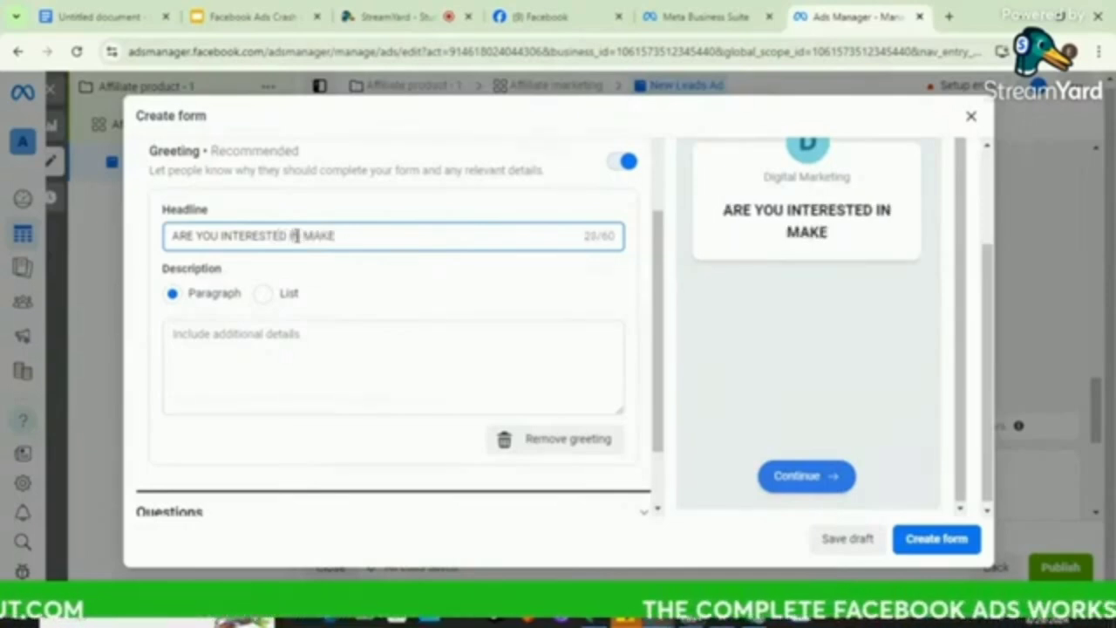
{"action": "key", "text": "BackSpace"}
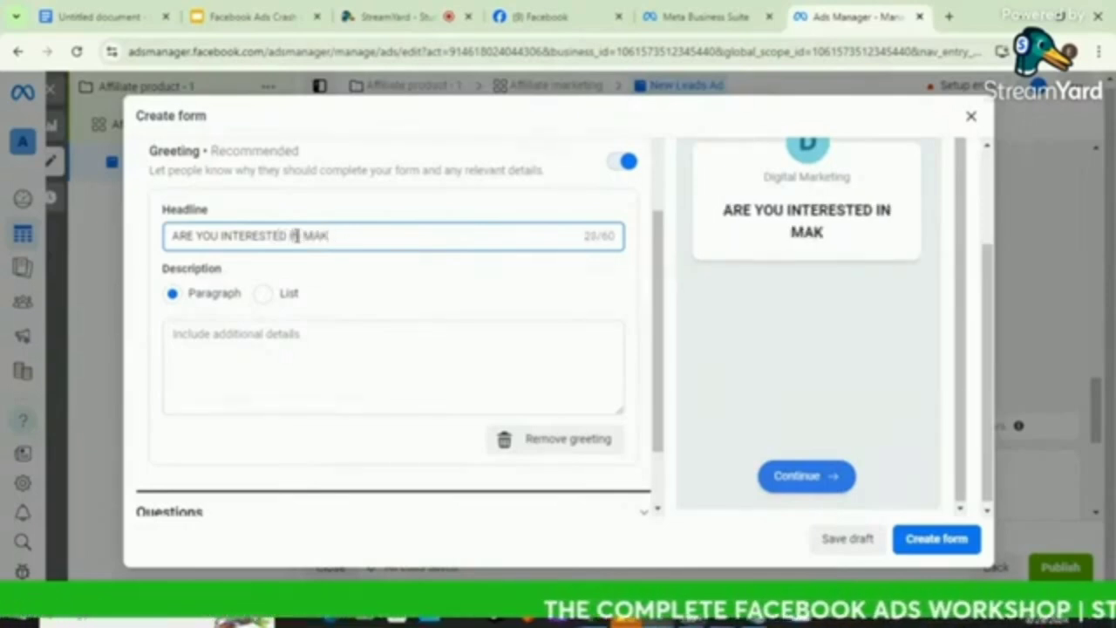
{"action": "type", "text": "ING ALOTO"}
{"action": "key", "text": "BackSpace"}
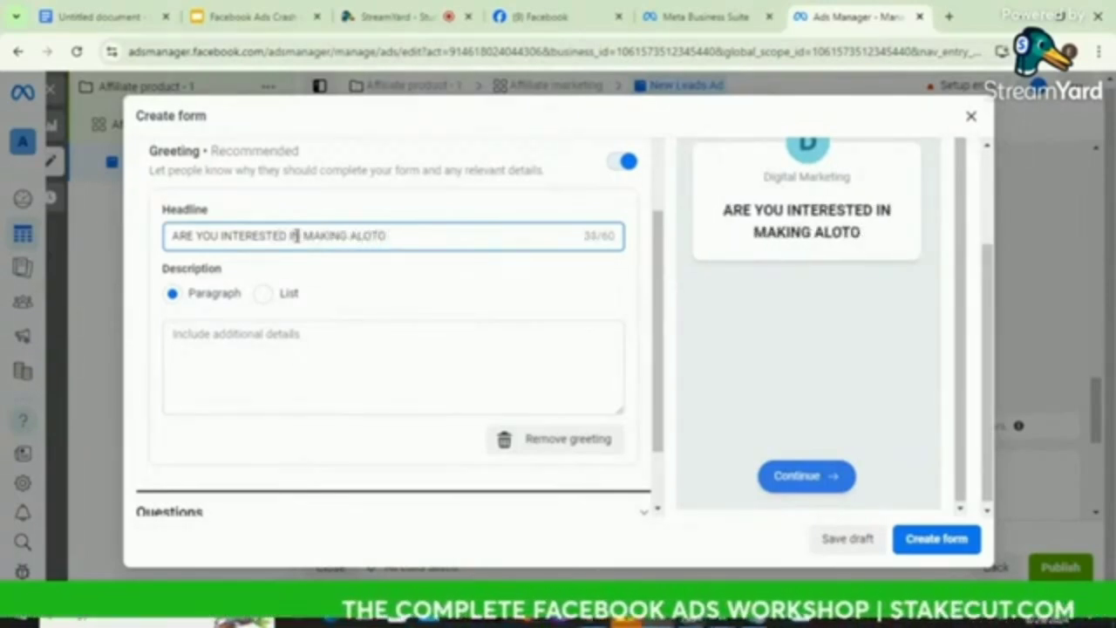
{"action": "key", "text": "BackSpace"}
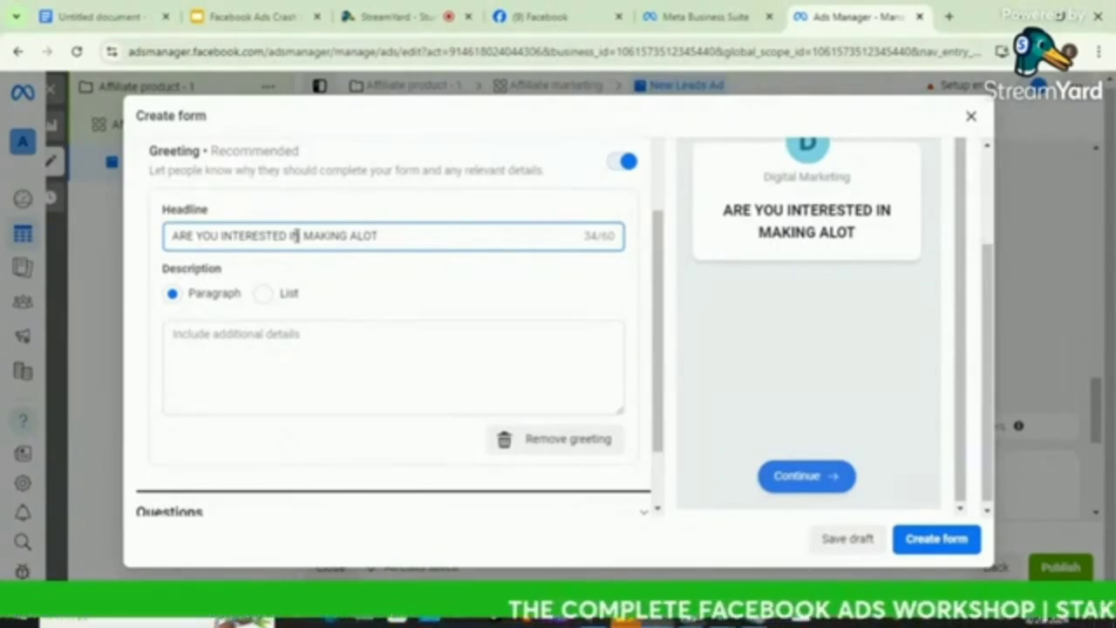
{"action": "type", "text": "MONE"}
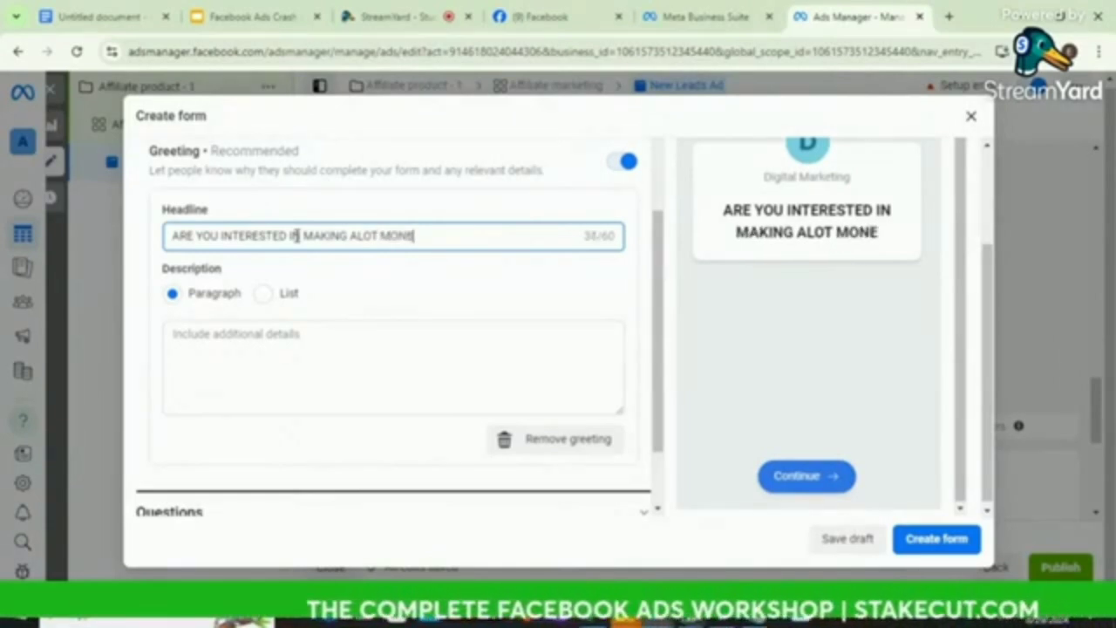
{"action": "type", "text": "Y ONLINE"}
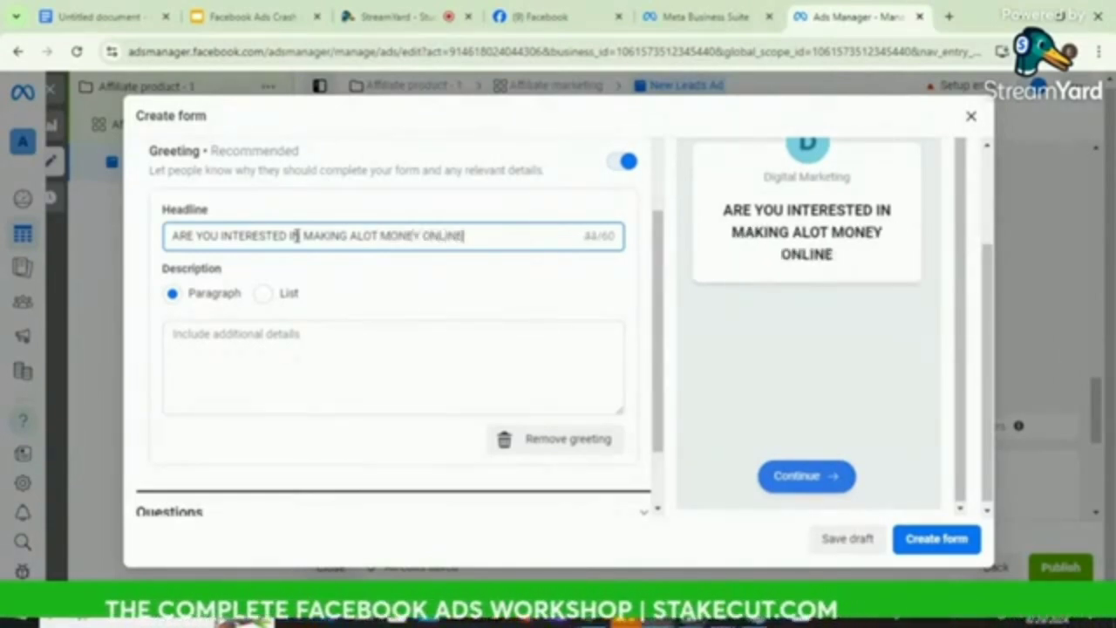
Enter the greeting description "THE SIX STEP FRAMEWORK OF MAKING 6-7 FIGURE ONLINE" as a paragraph.
{"action": "left_click", "coordinate": [268, 357]}
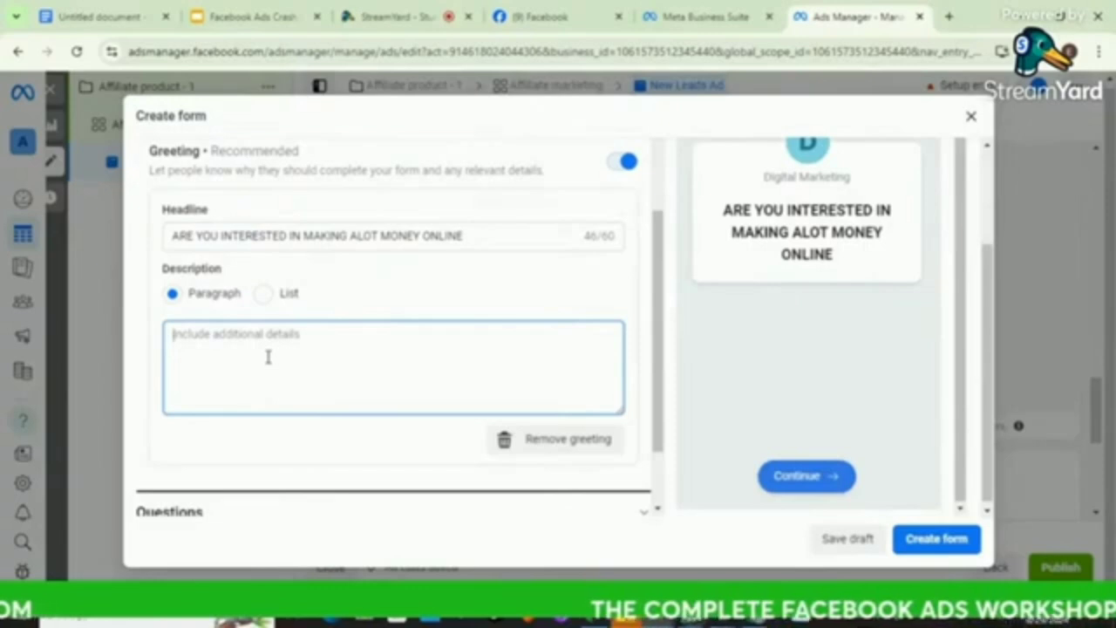
{"action": "type", "text": "THE SI"}
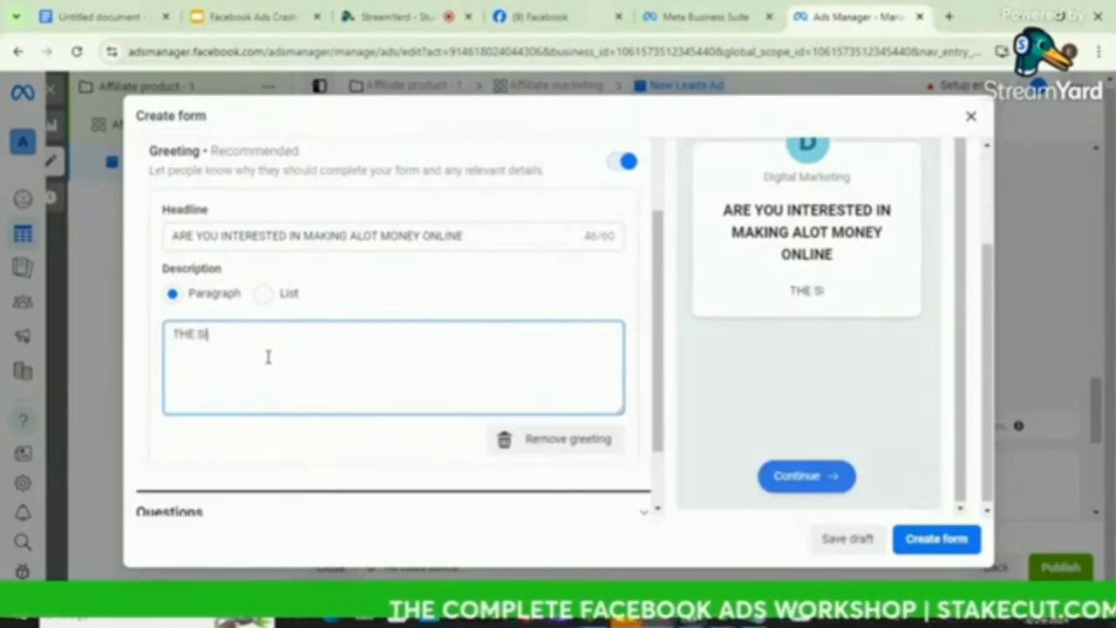
{"action": "key", "text": "BackSpace"}
{"action": "type", "text": "X"}
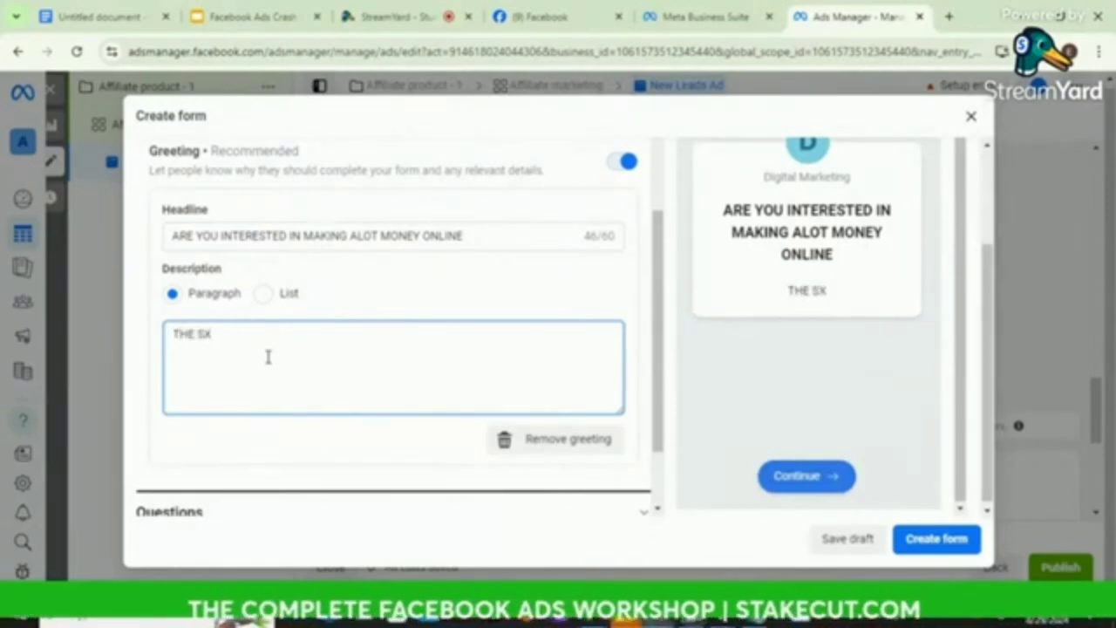
{"action": "key", "text": "BackSpace"}
{"action": "type", "text": "IX"}
{"action": "key", "text": "BackSpace"}
{"action": "key", "text": "BackSpace"}
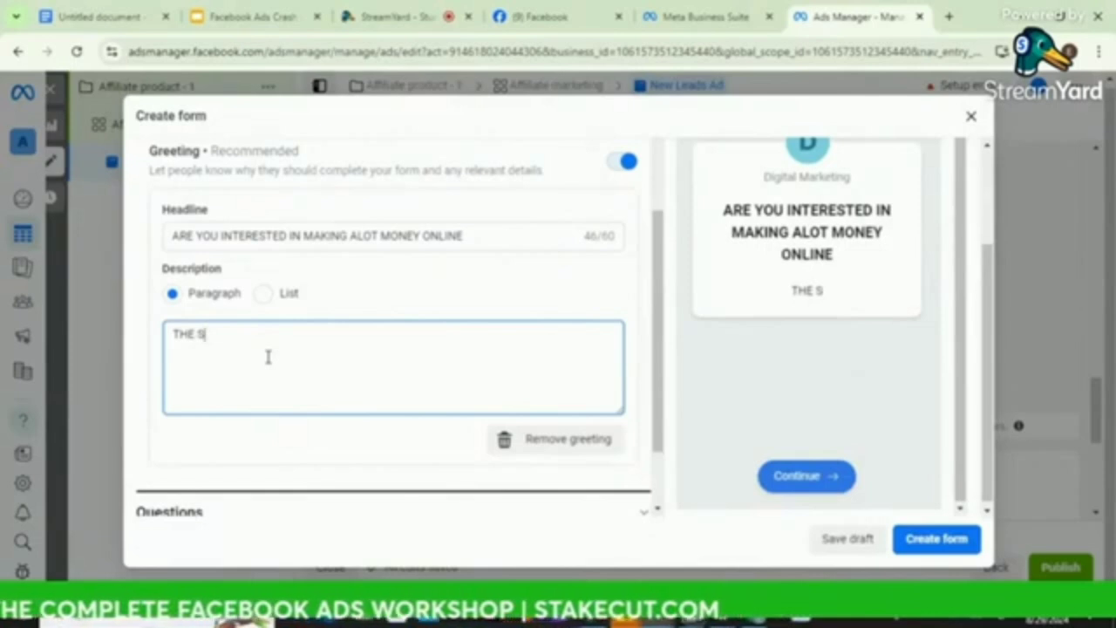
{"action": "type", "text": "IX "}
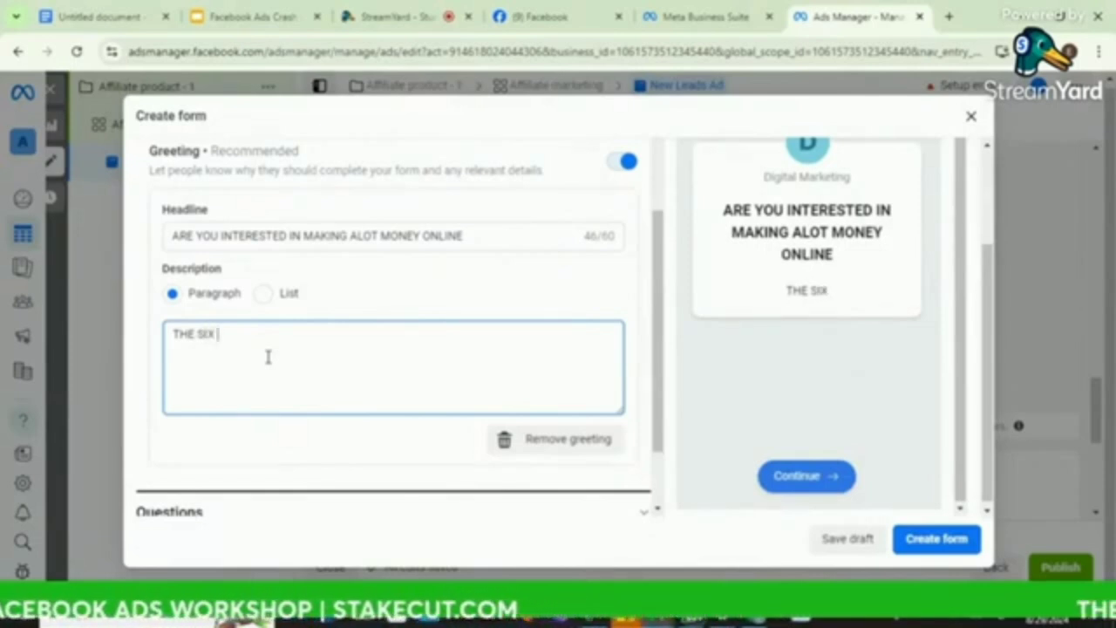
{"action": "type", "text": "SE"}
{"action": "key", "text": "BackSpace"}
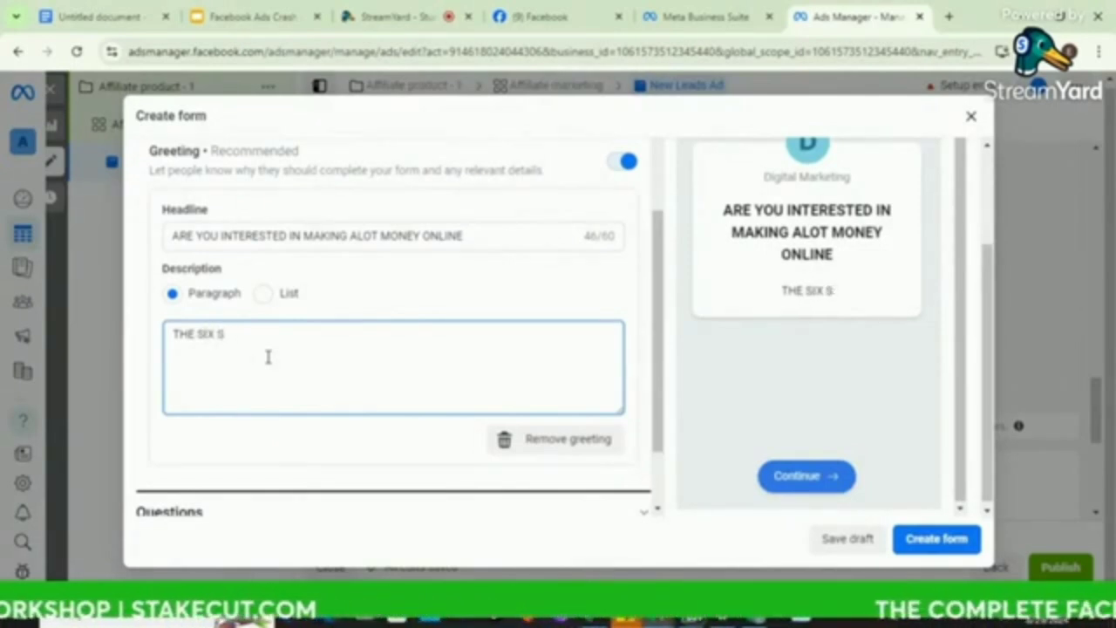
{"action": "type", "text": "EP"}
{"action": "key", "text": "BackSpace"}
{"action": "key", "text": "BackSpace"}
{"action": "type", "text": "TE"}
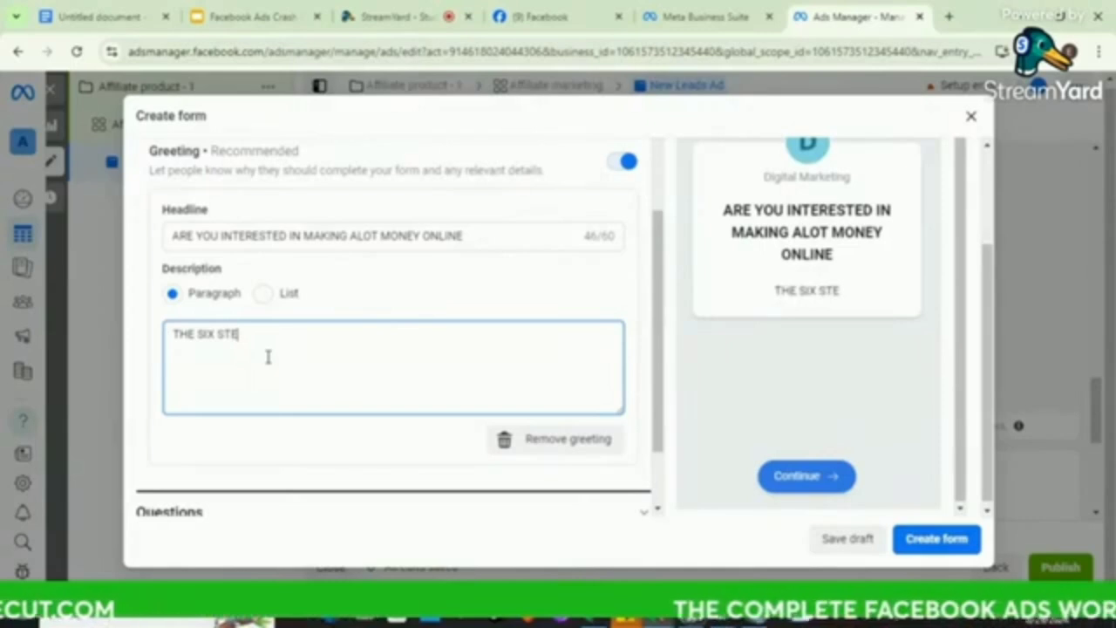
{"action": "type", "text": "P FRA"}
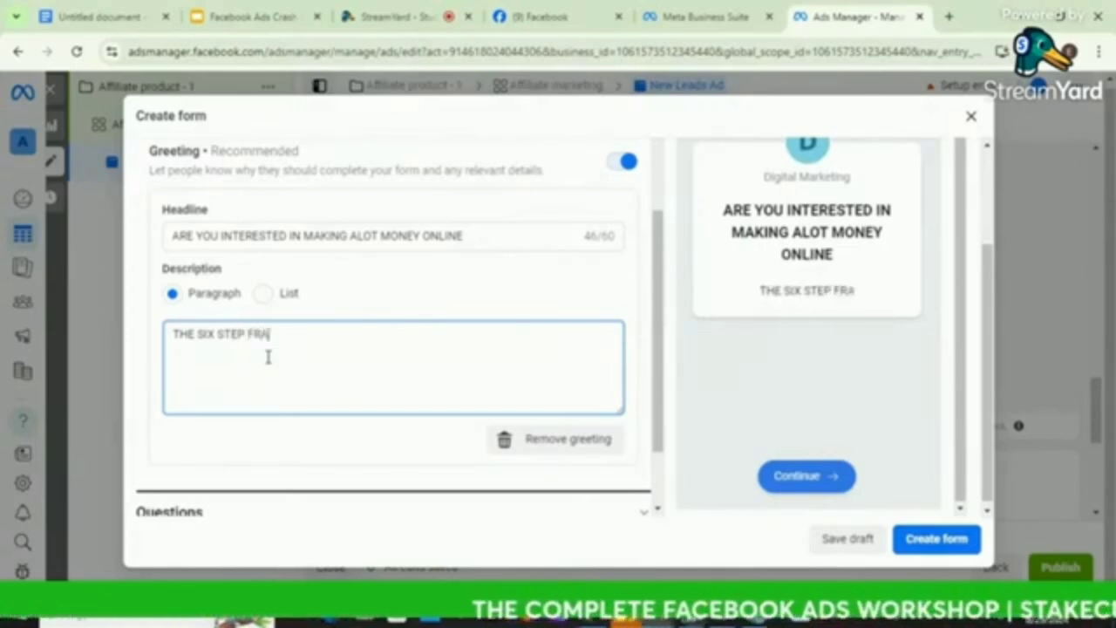
{"action": "type", "text": "MEWORKD"}
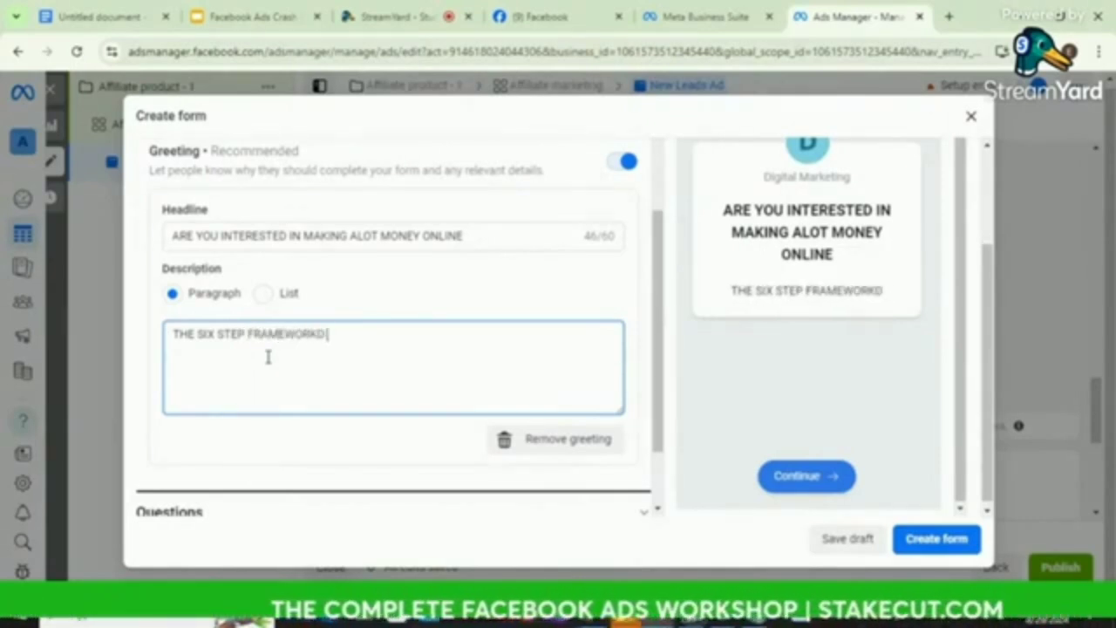
{"action": "key", "text": "BackSpace"}
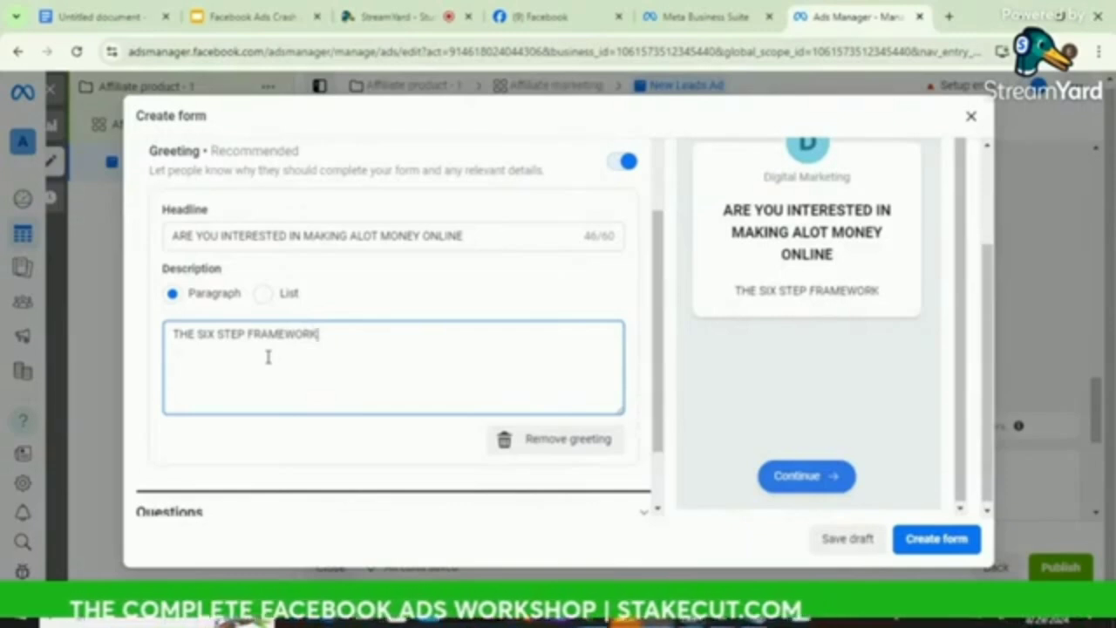
{"action": "type", "text": "OF MAKEIN"}
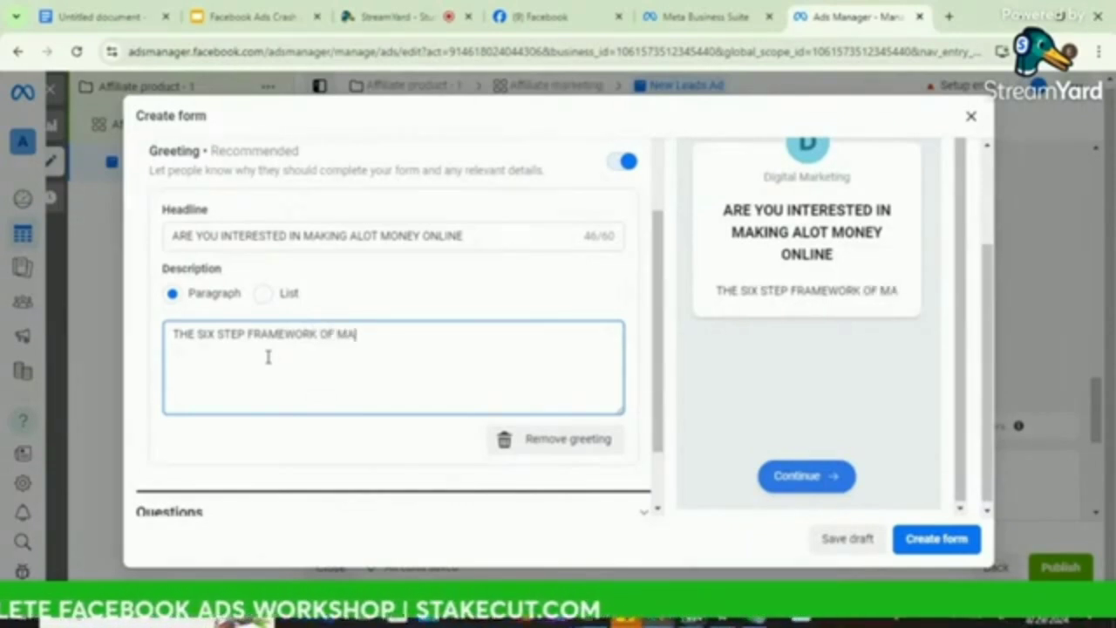
{"action": "key", "text": "BackSpace"}
{"action": "key", "text": "BackSpace"}
{"action": "key", "text": "BackSpace"}
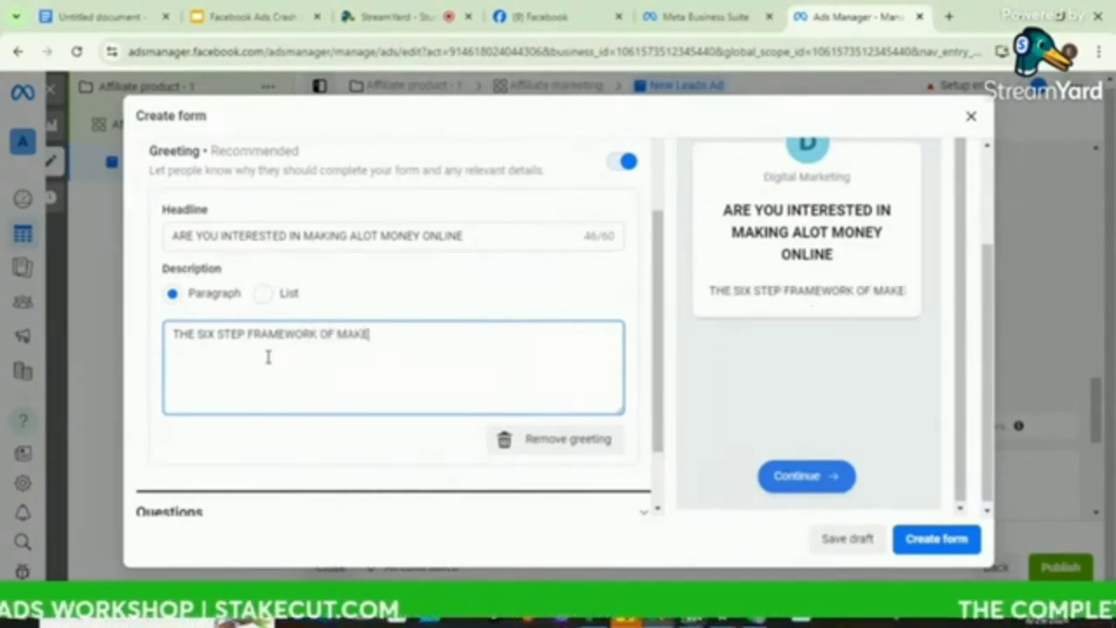
{"action": "type", "text": "ING"}
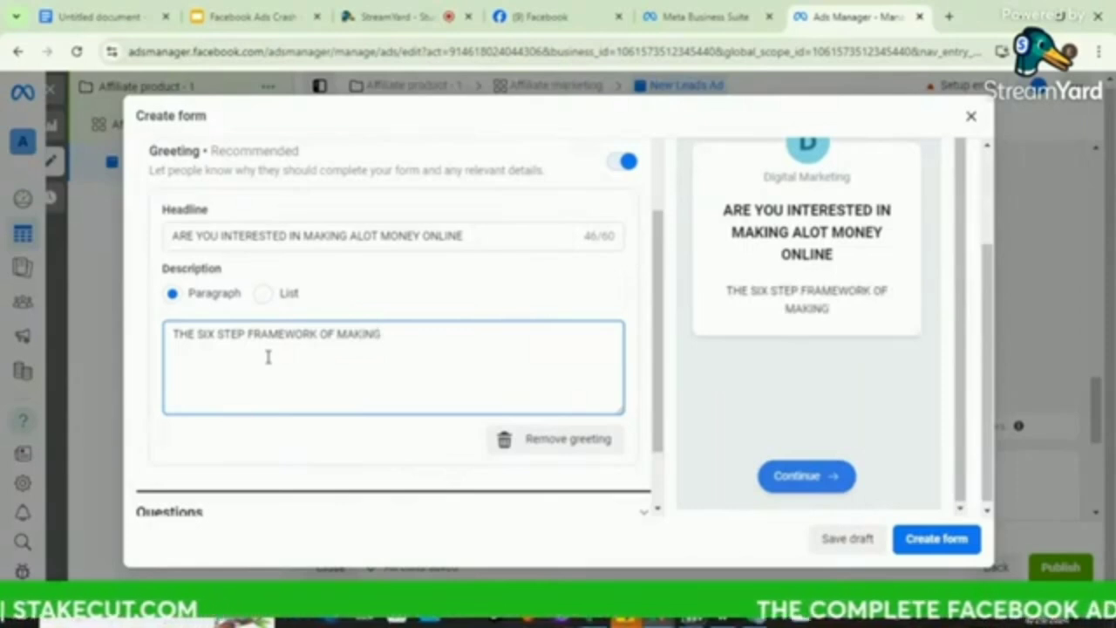
{"action": "type", "text": " 760"}
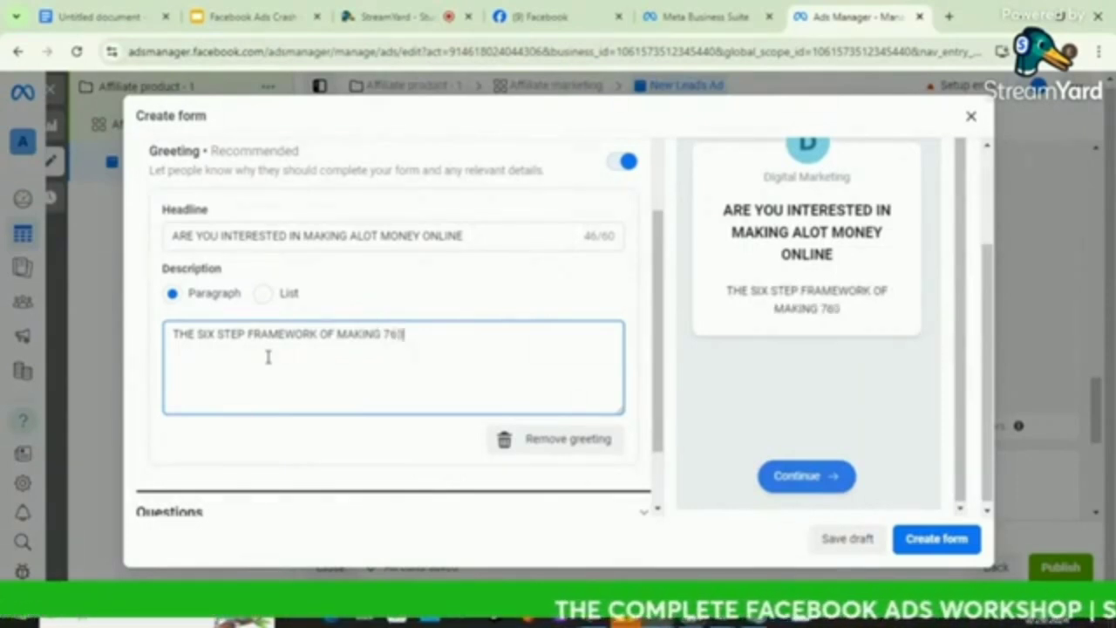
{"action": "key", "text": "BackSpace"}
{"action": "key", "text": "BackSpace"}
{"action": "key", "text": "BackSpace"}
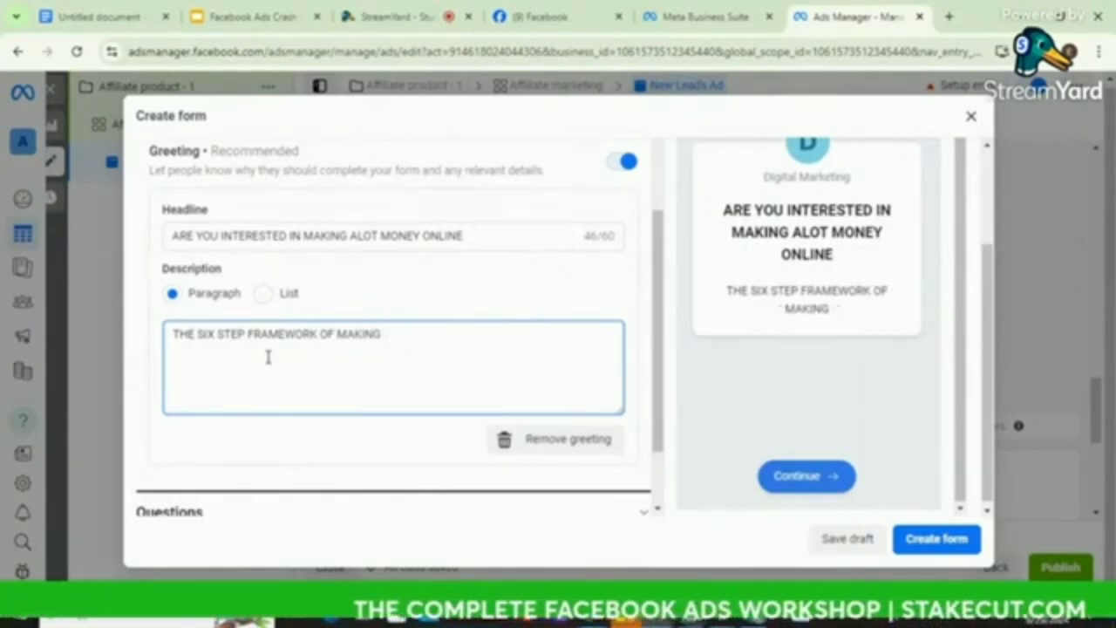
{"action": "type", "text": "6-7"}
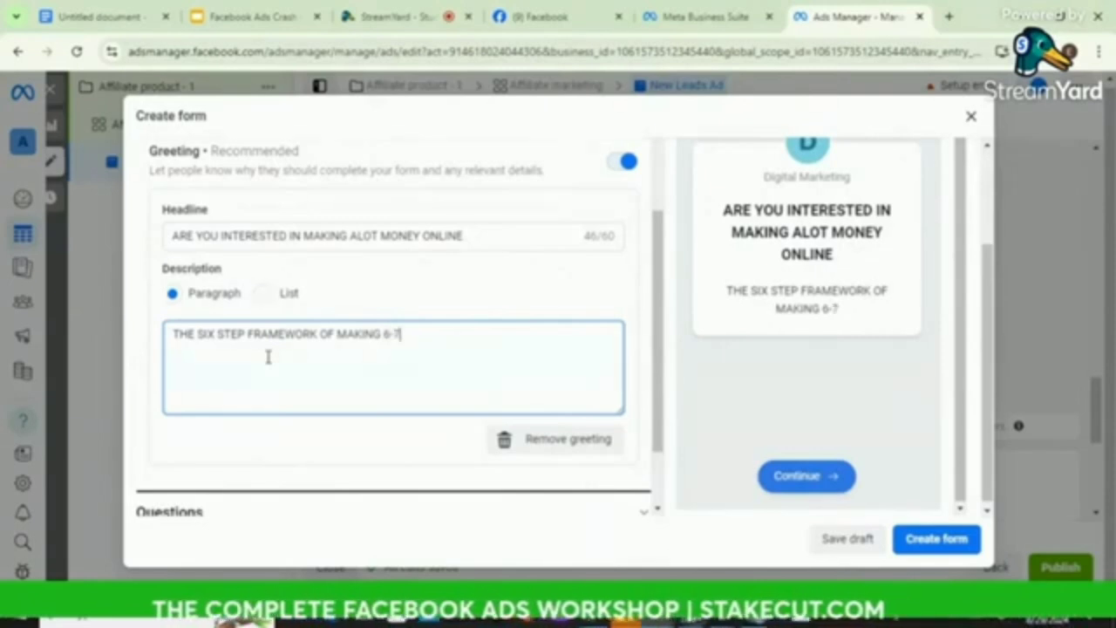
{"action": "type", "text": " FIGUE"}
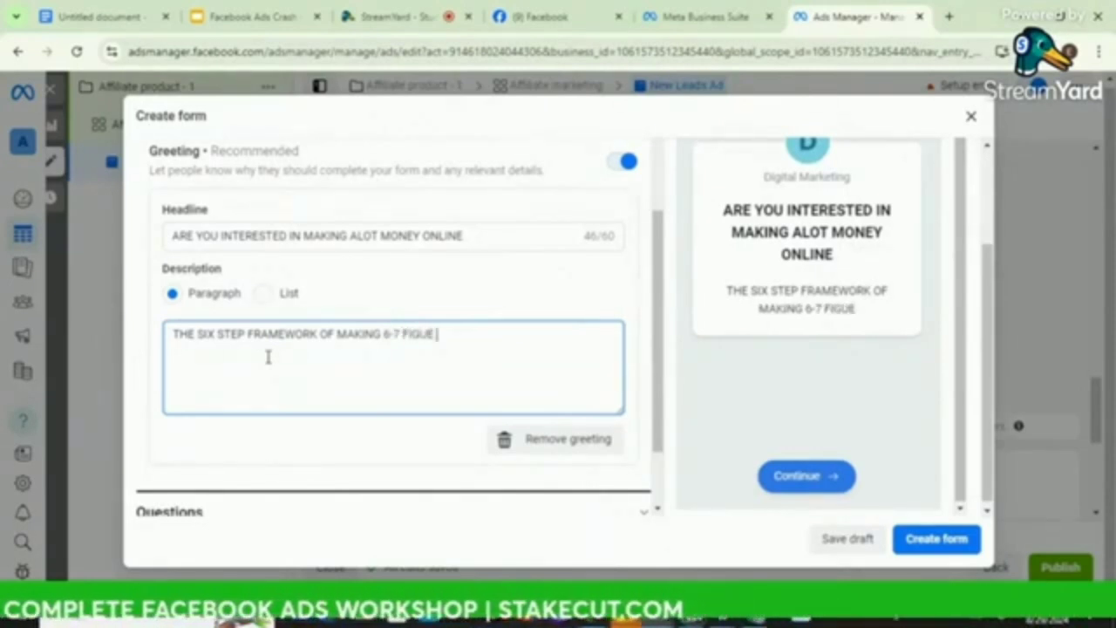
{"action": "key", "text": "BackSpace"}
{"action": "type", "text": "RE ONLINE"}
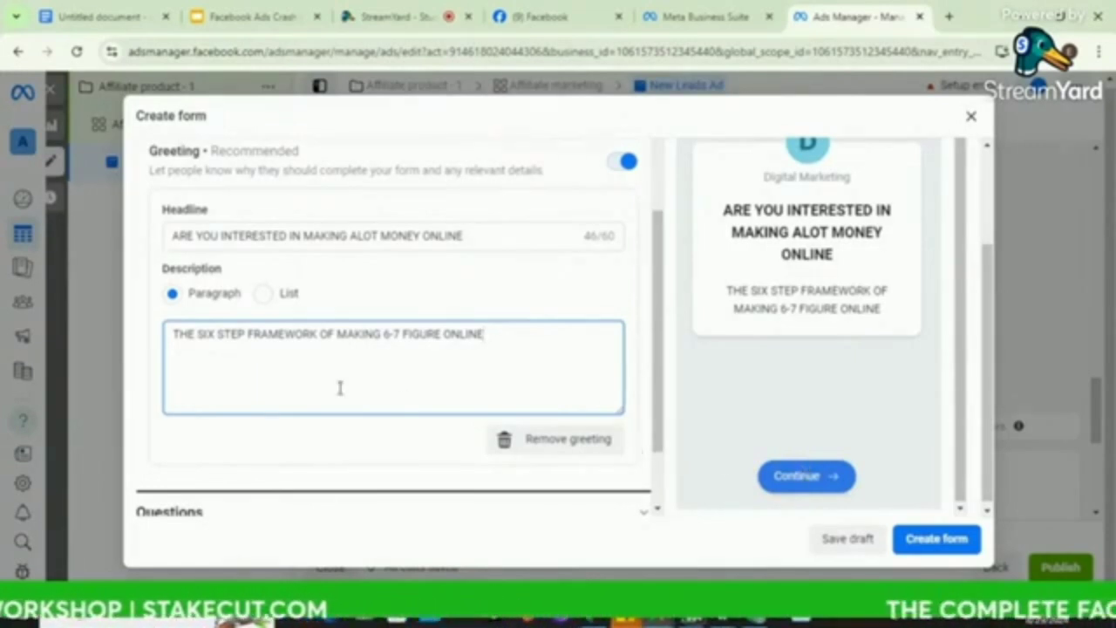
In the form's questions, replace the prefill description with "ENTER YOUR NAME AND NUMBER TO GET ACCESS".
{"action": "scroll", "coordinate": [340, 388], "scroll_direction": "down", "scroll_amount": 2}
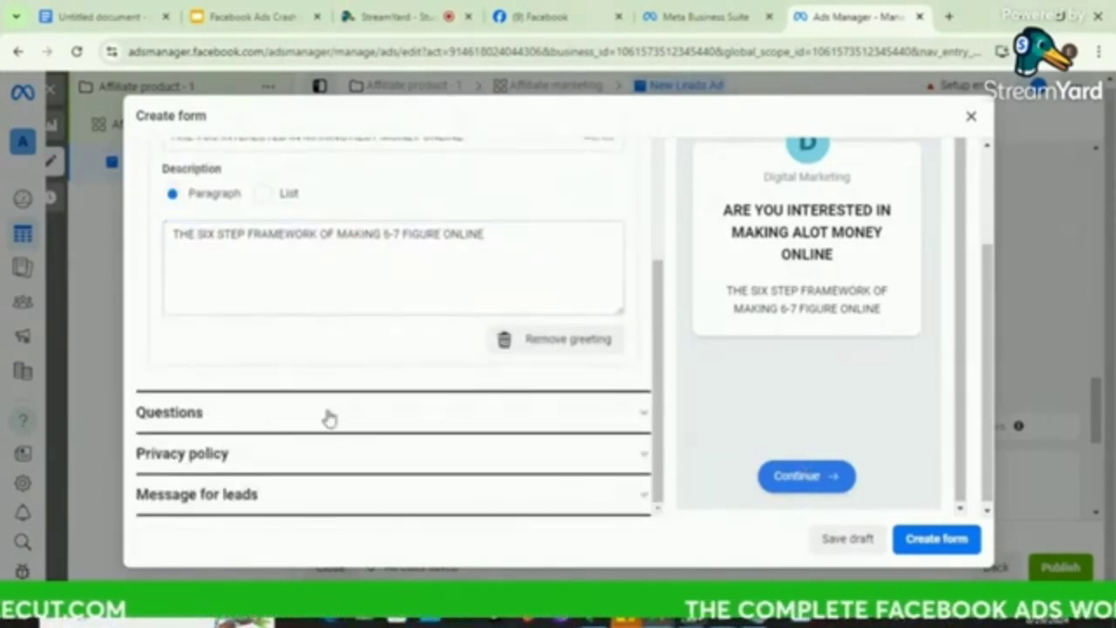
{"action": "left_click", "coordinate": [327, 412]}
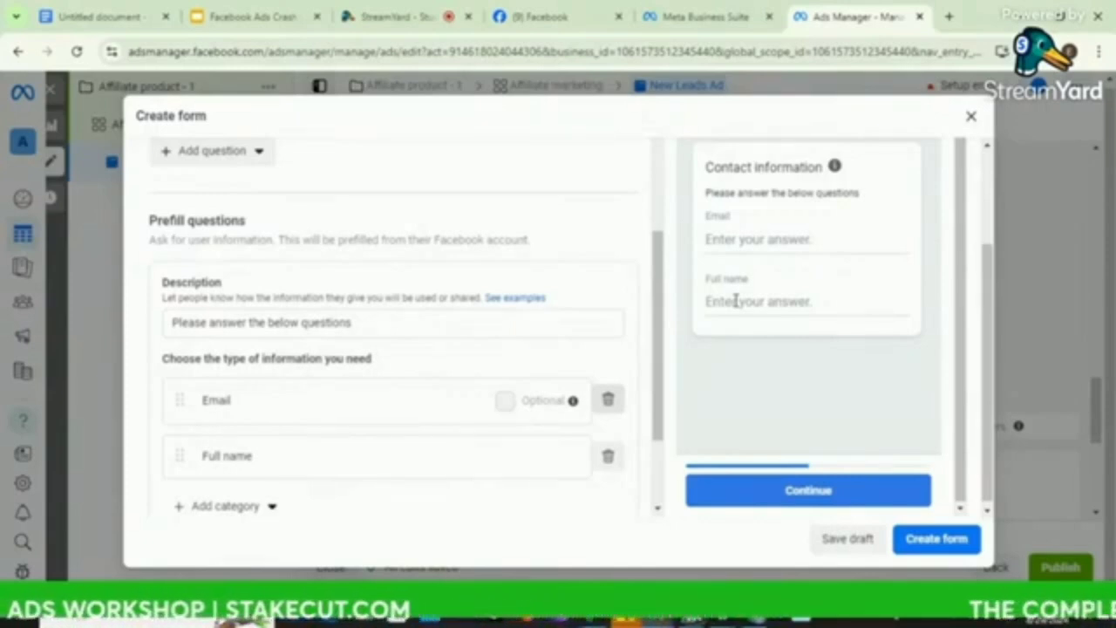
{"action": "left_click", "coordinate": [384, 321]}
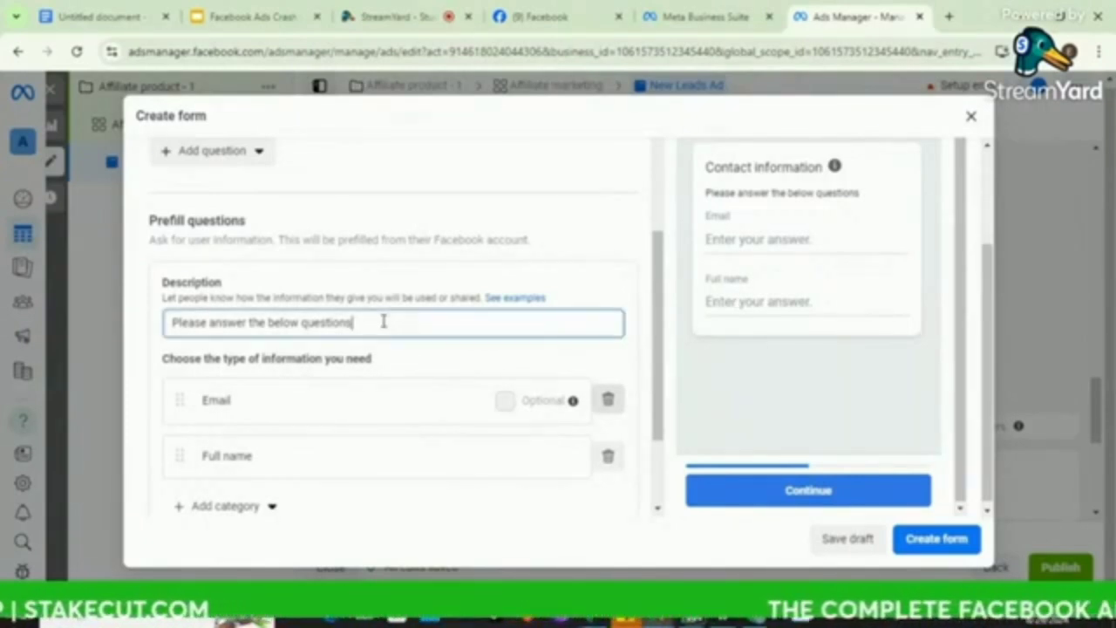
{"action": "triple_click", "coordinate": [384, 322]}
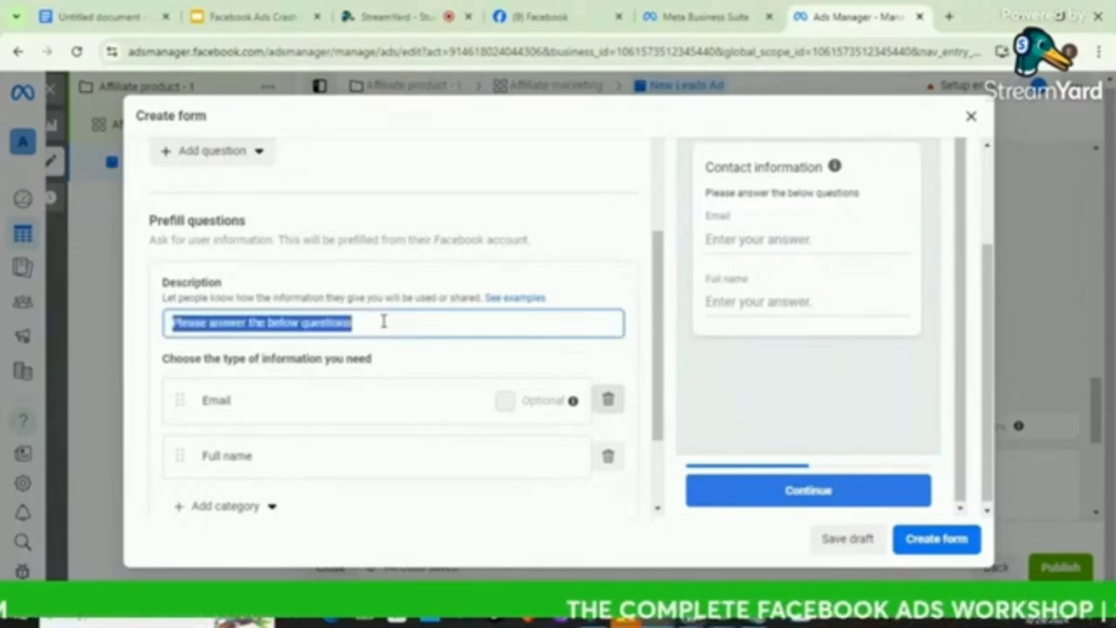
{"action": "type", "text": "ENTE"}
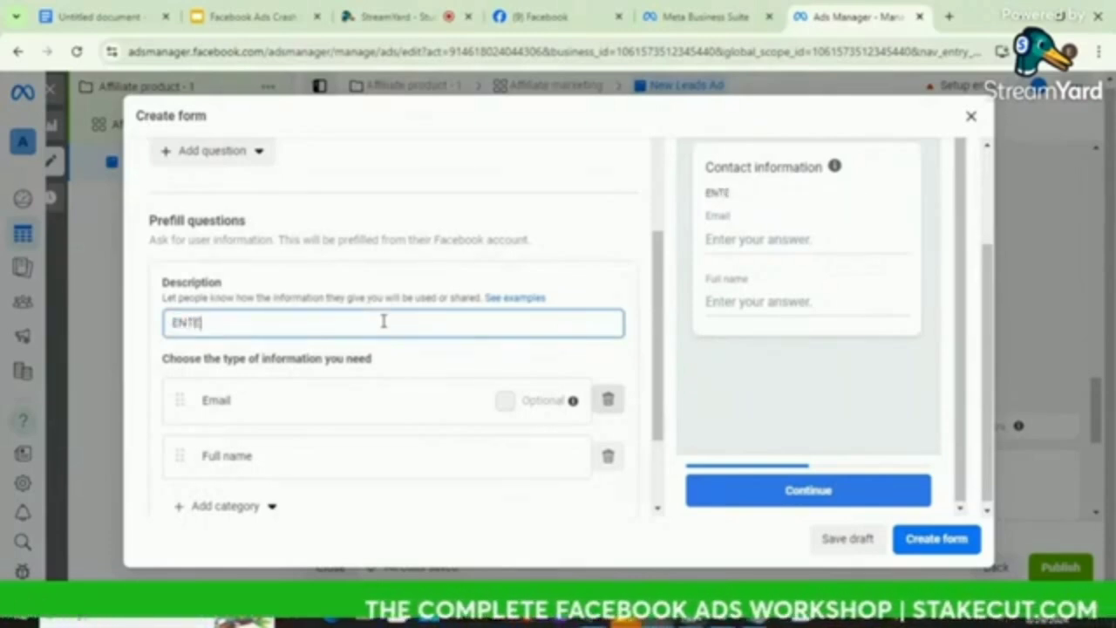
{"action": "type", "text": "R YOUR "}
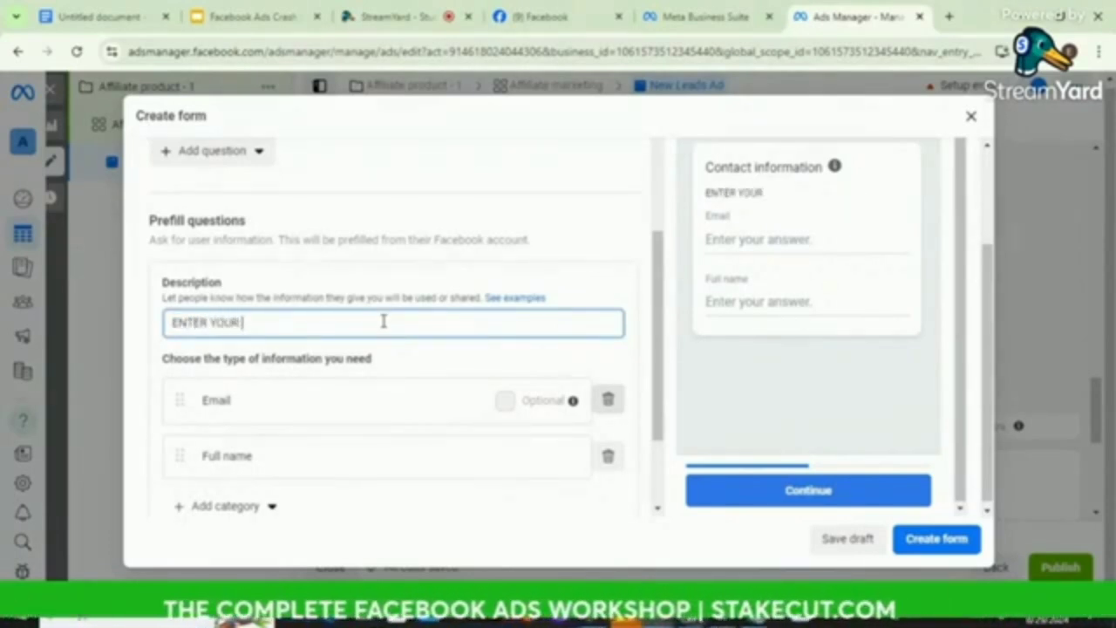
{"action": "type", "text": "NAME AND"}
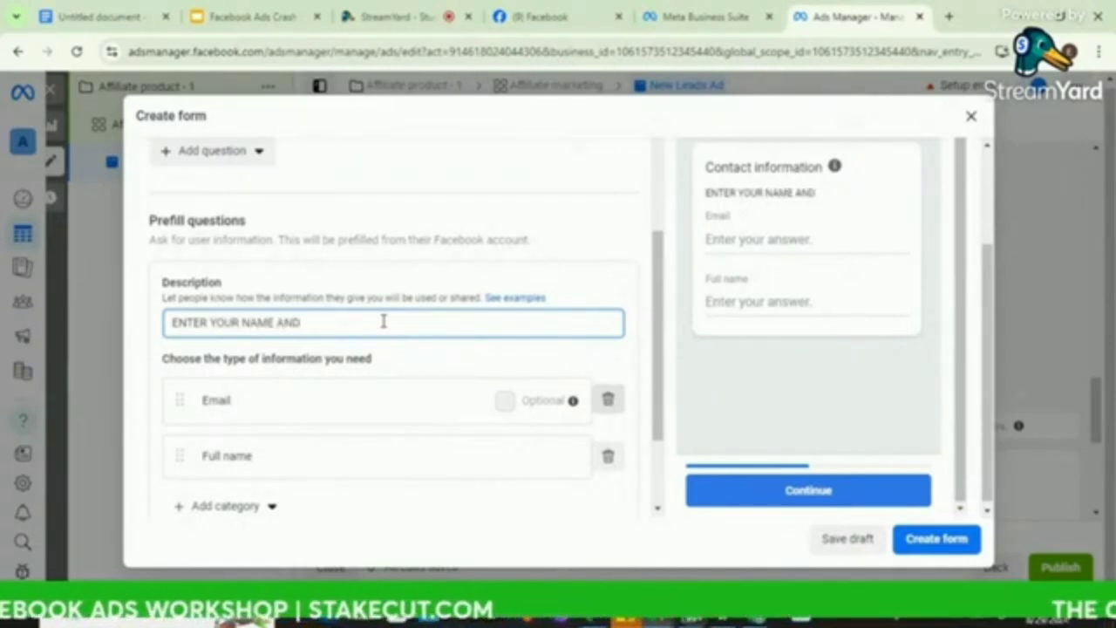
{"action": "type", "text": " NUMBER"}
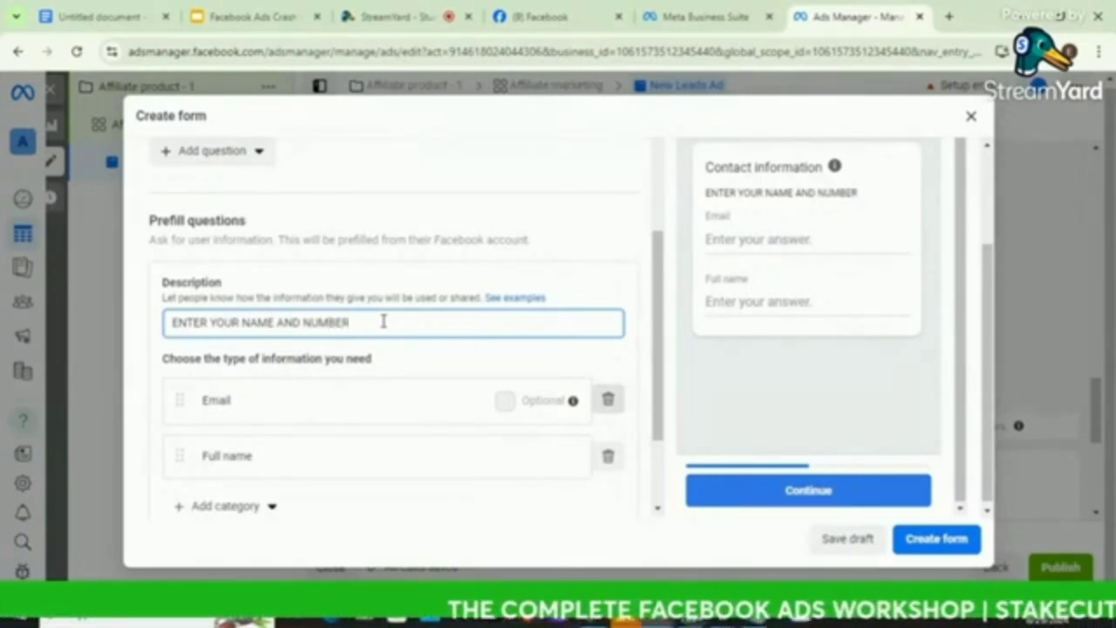
{"action": "type", "text": " TO GET A"}
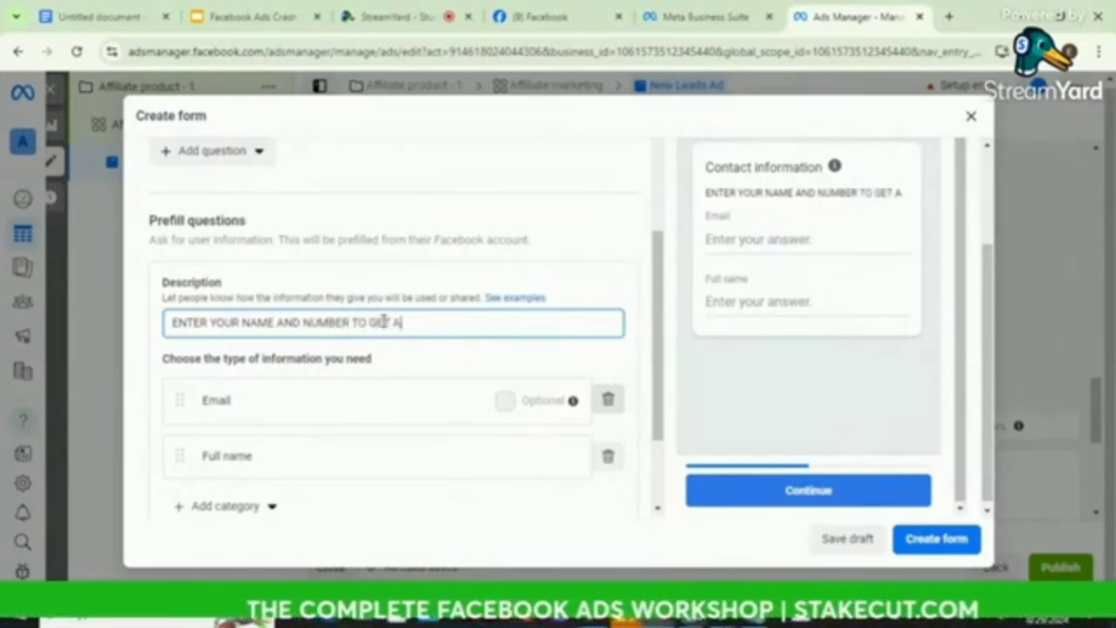
{"action": "type", "text": "CCESS"}
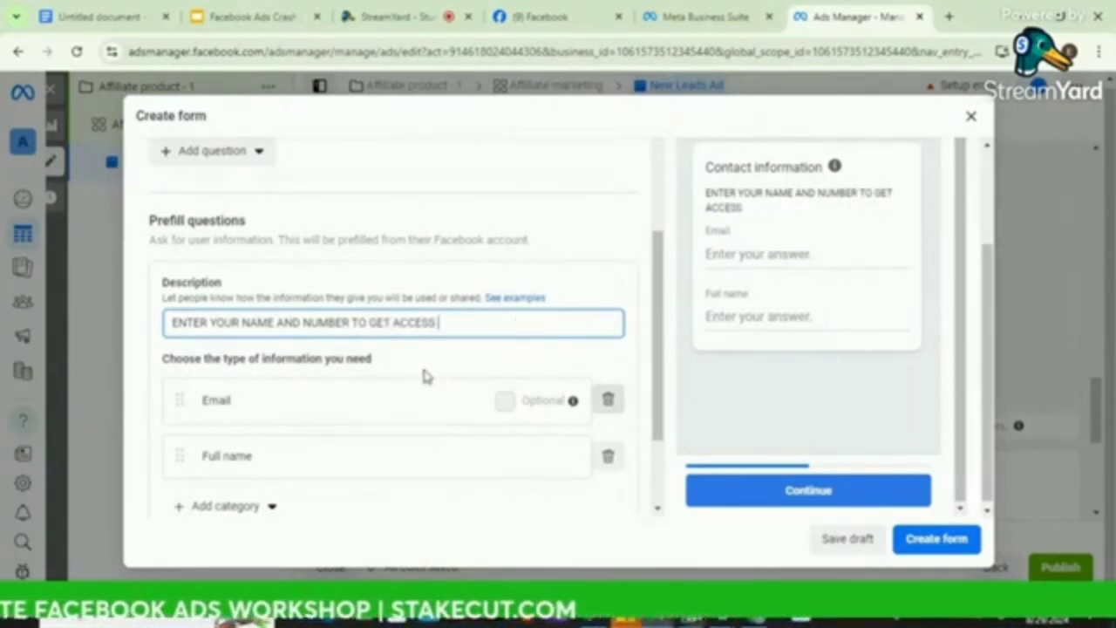
Add the Phone number contact field to the prefill questions and remove the Email field.
{"action": "scroll", "coordinate": [424, 376], "scroll_direction": "down", "scroll_amount": 1}
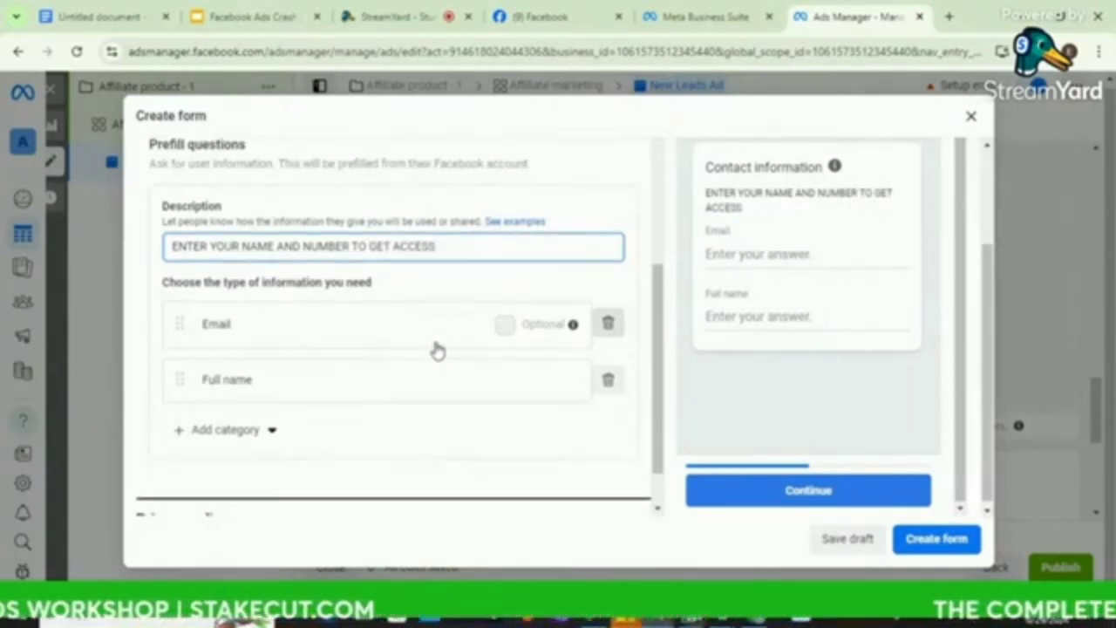
{"action": "scroll", "coordinate": [439, 349], "scroll_direction": "down", "scroll_amount": 1}
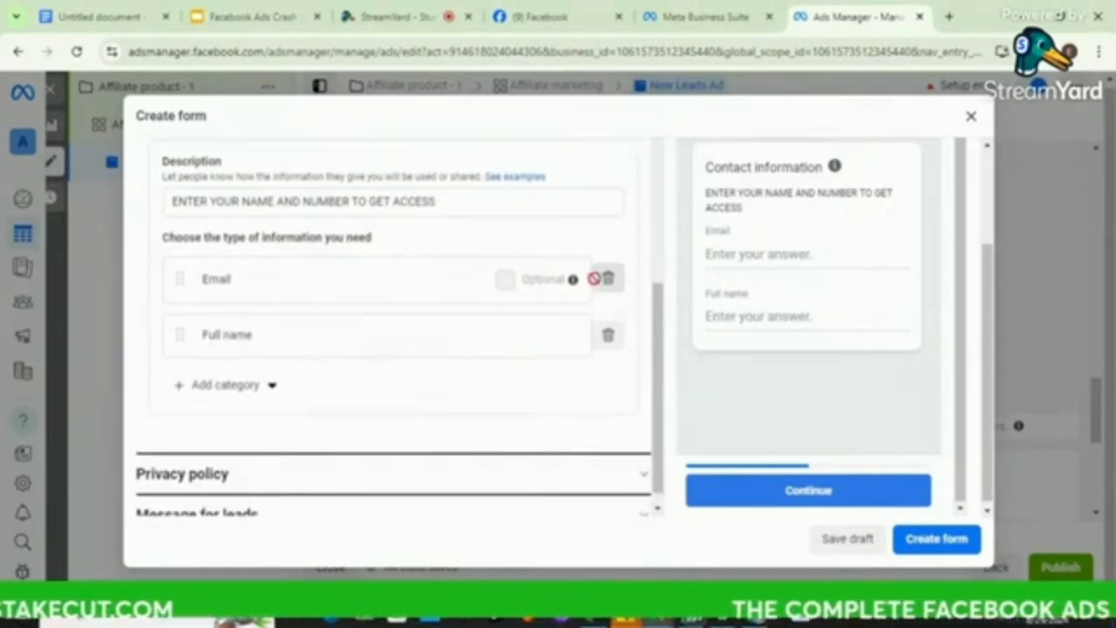
{"action": "left_click", "coordinate": [248, 386]}
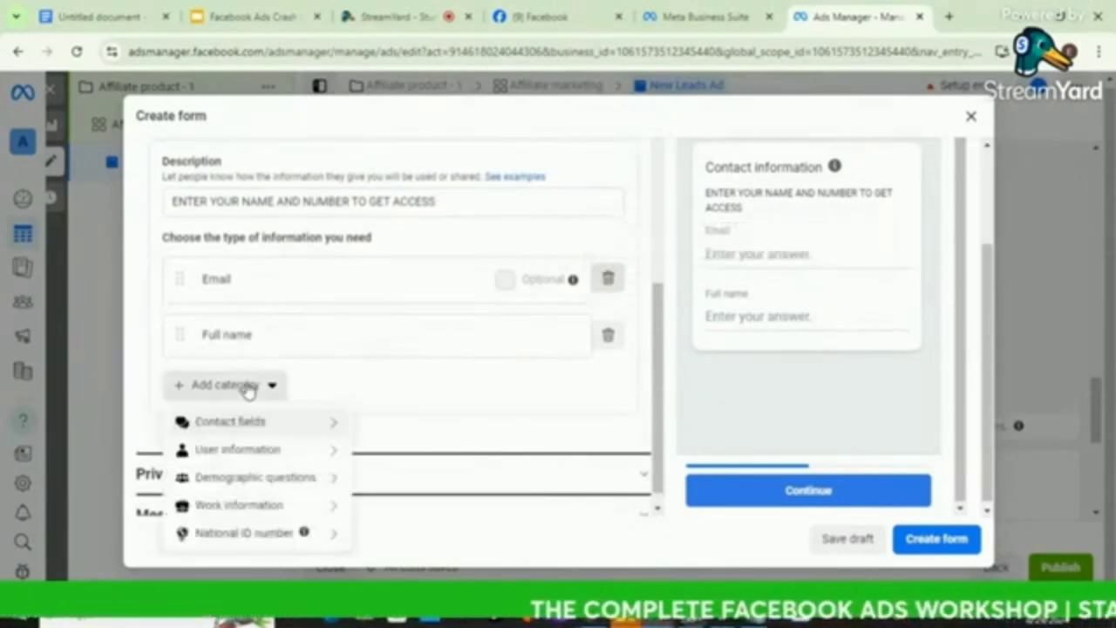
{"action": "mouse_move", "coordinate": [237, 428]}
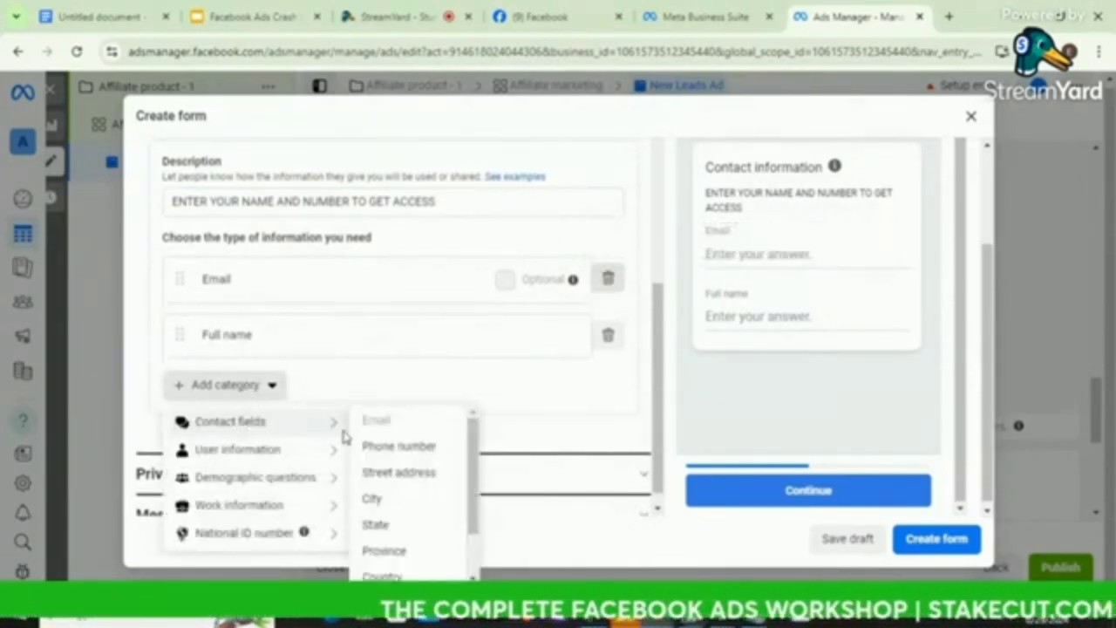
{"action": "left_click", "coordinate": [397, 447]}
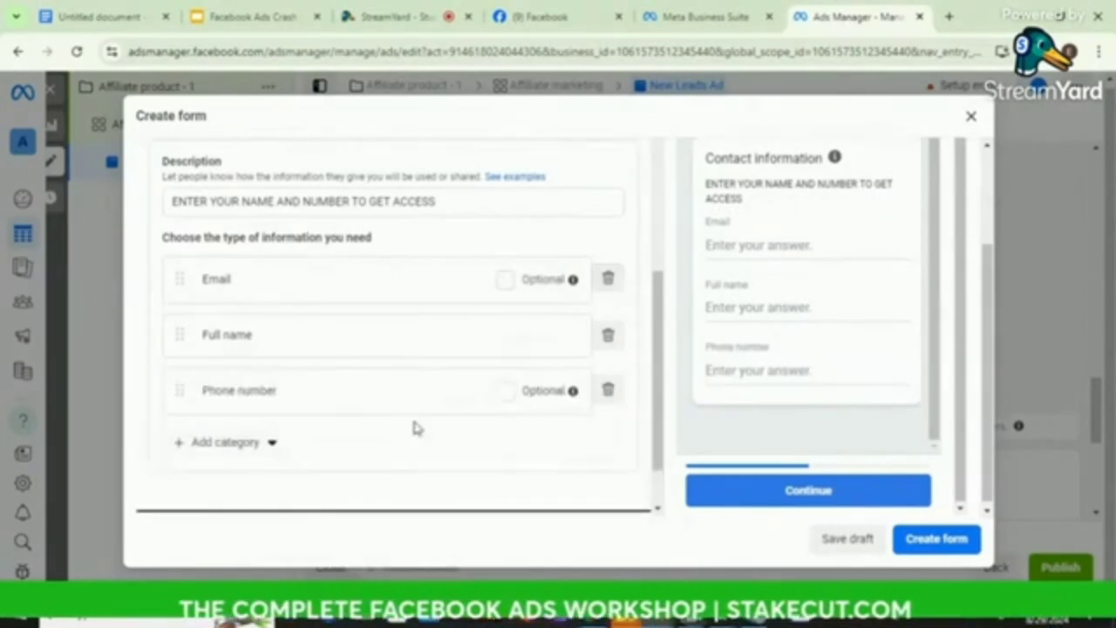
{"action": "left_click", "coordinate": [608, 278]}
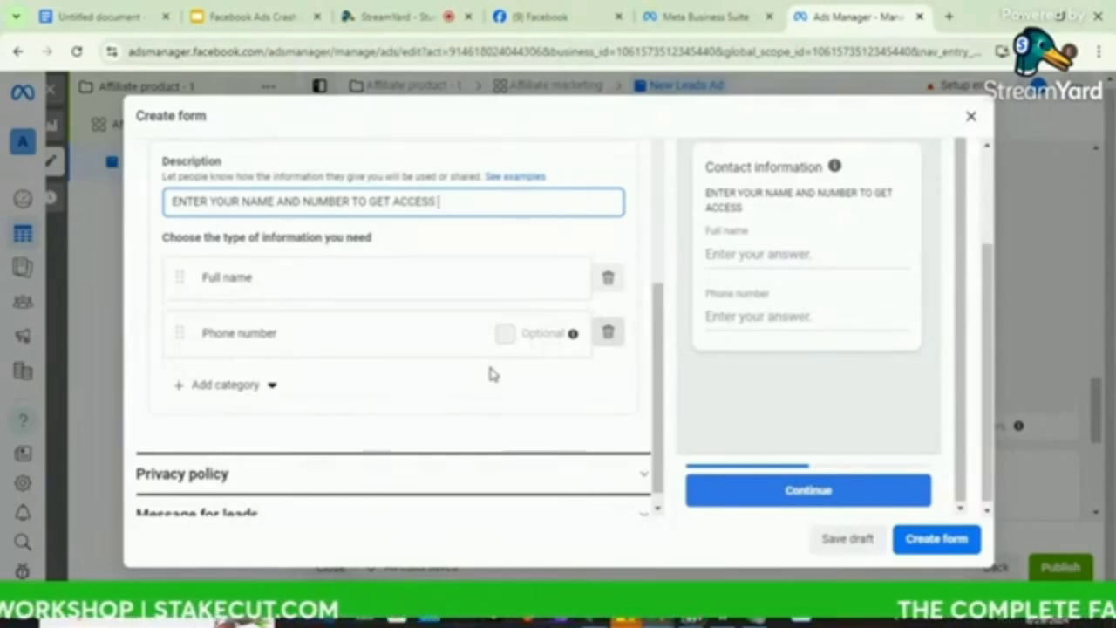
{"action": "scroll", "coordinate": [377, 288], "scroll_direction": "down", "scroll_amount": 1}
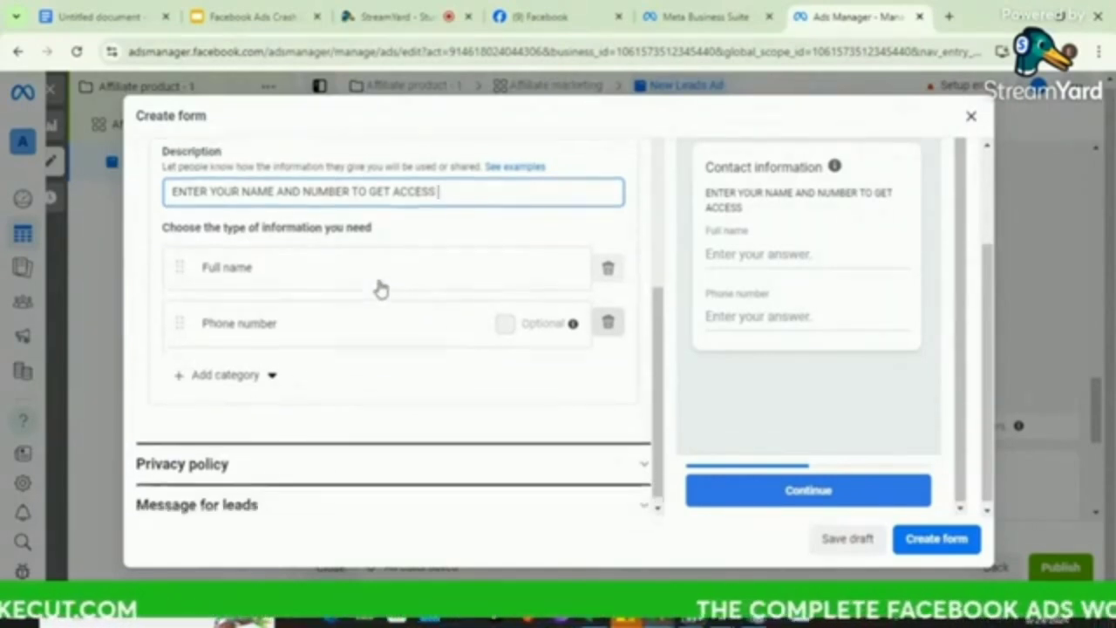
Expand the form's Privacy policy section to reach its link and link text settings.
{"action": "scroll", "coordinate": [381, 288], "scroll_direction": "down", "scroll_amount": 1}
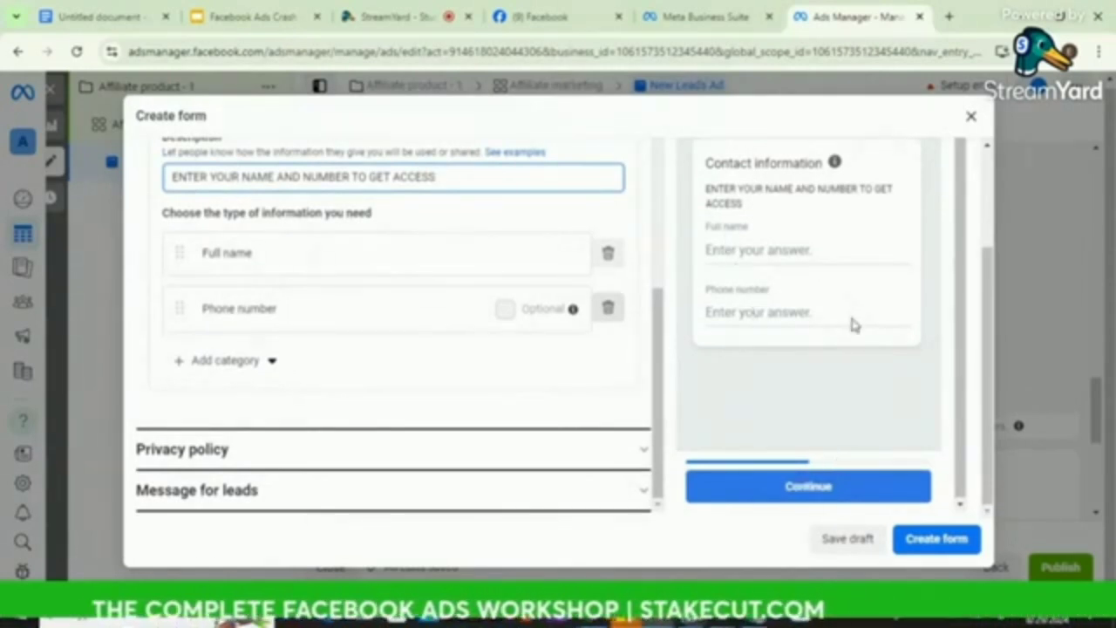
{"action": "left_click", "coordinate": [421, 450]}
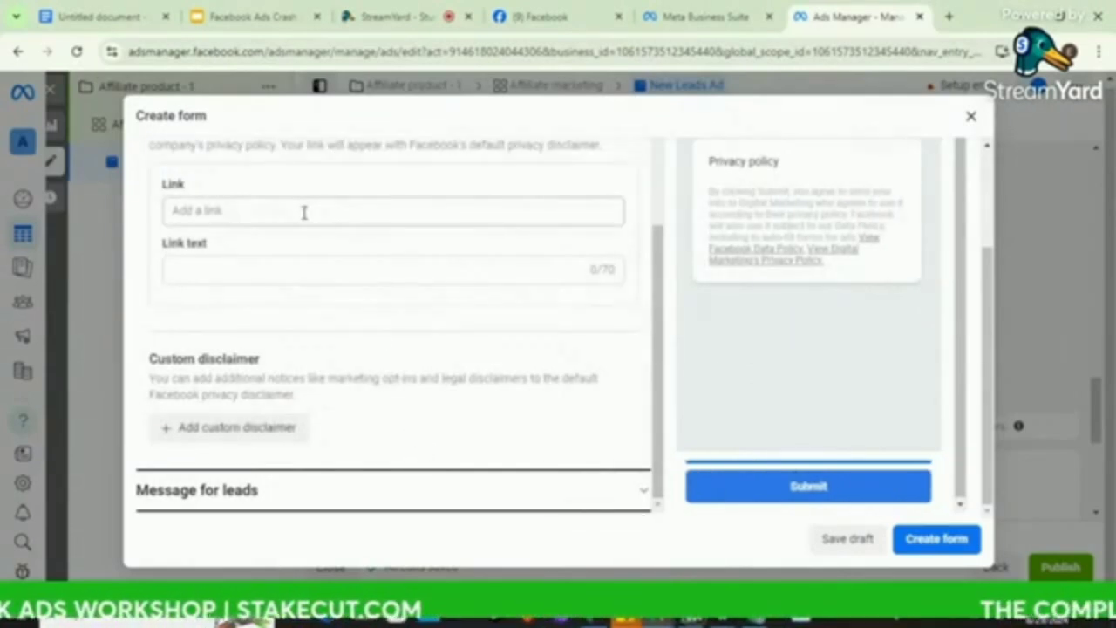
{"action": "scroll", "coordinate": [304, 212], "scroll_direction": "up", "scroll_amount": 1}
{"action": "scroll", "coordinate": [305, 213], "scroll_direction": "up", "scroll_amount": 1}
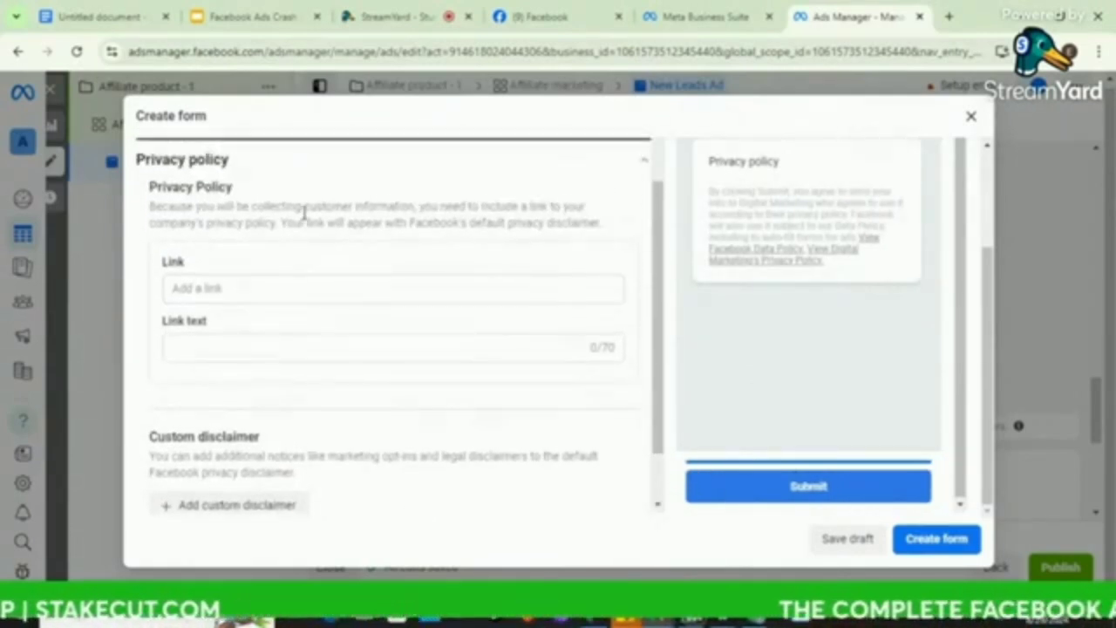
{"action": "scroll", "coordinate": [304, 212], "scroll_direction": "down", "scroll_amount": 1}
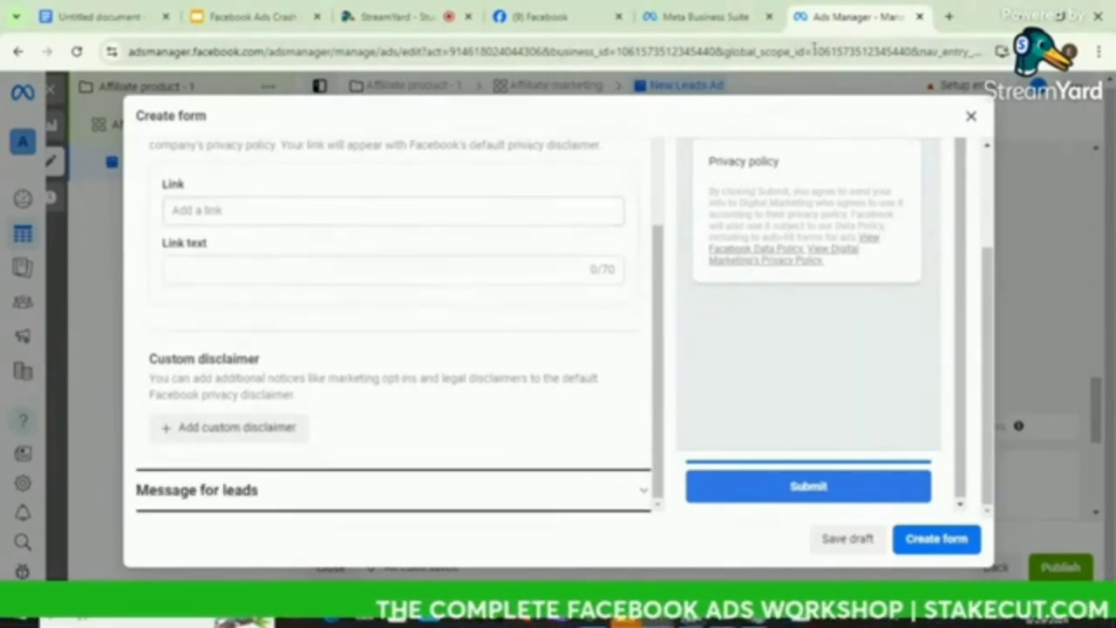
In a new browser tab, search Google for "generate privacy policy privyr" and open Privyr's "Privacy Policy Generator - Free Tool" result.
{"action": "left_click", "coordinate": [950, 18]}
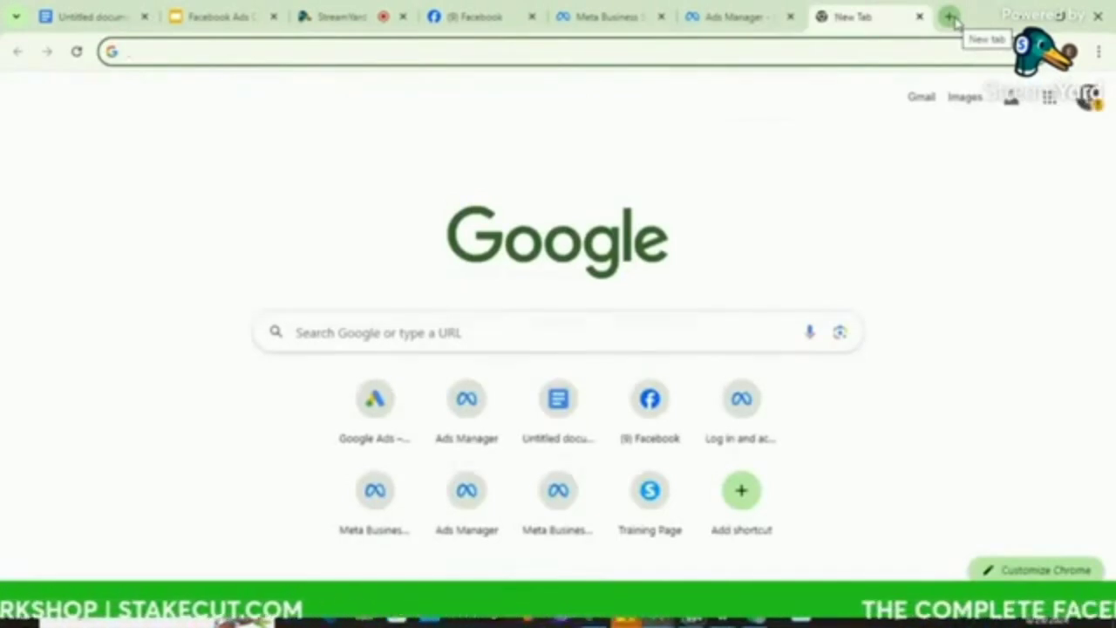
{"action": "type", "text": "GENE"}
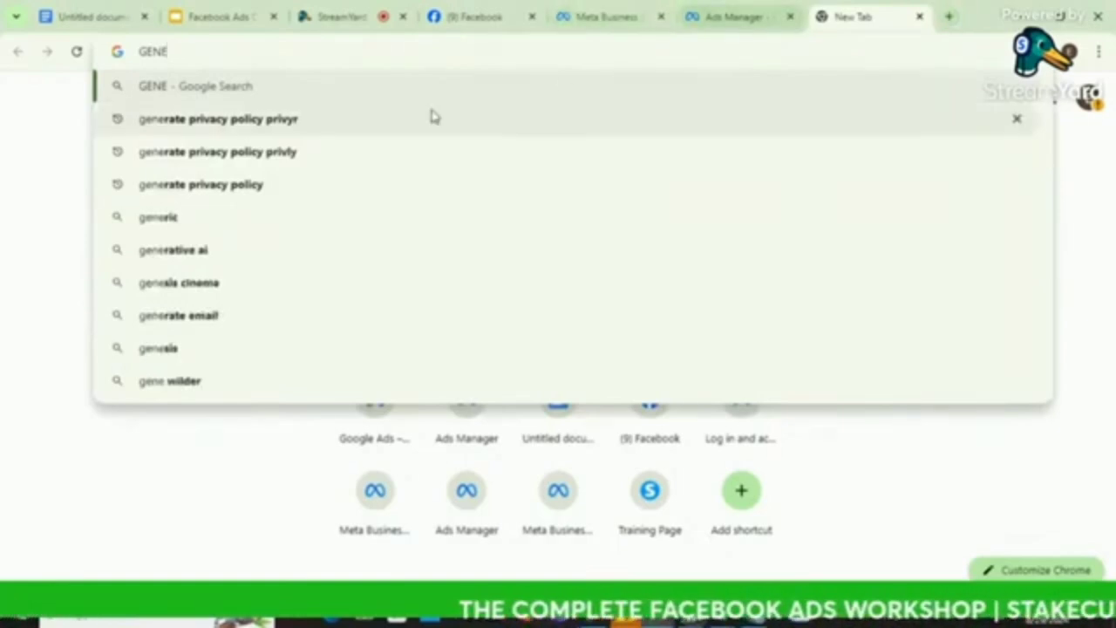
{"action": "left_click", "coordinate": [340, 123]}
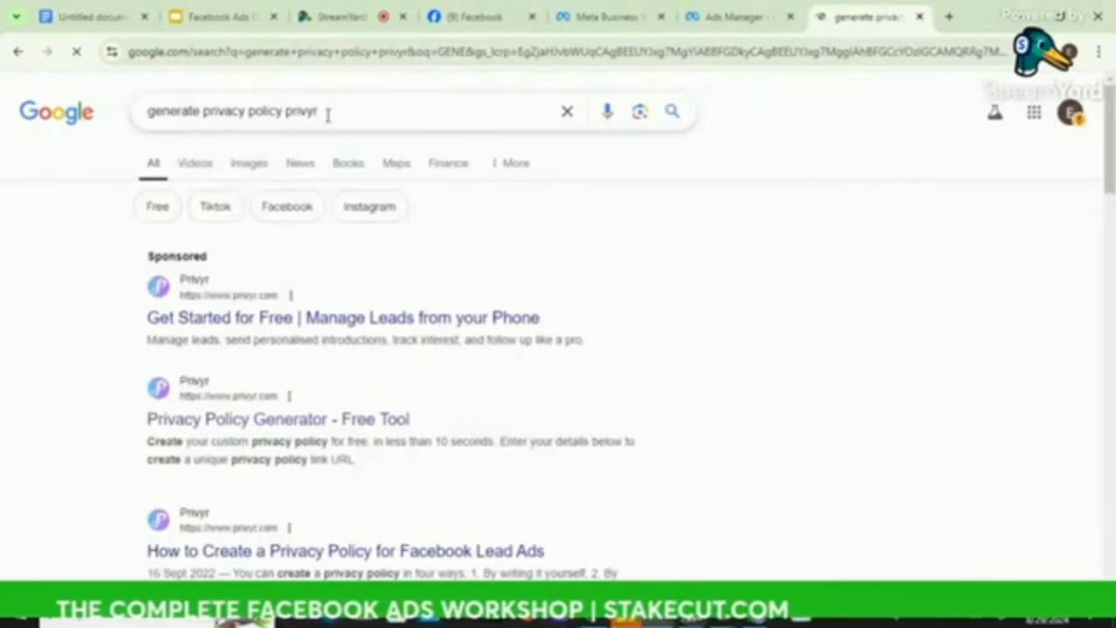
{"action": "left_click_drag", "start_coordinate": [319, 111], "coordinate": [138, 112]}
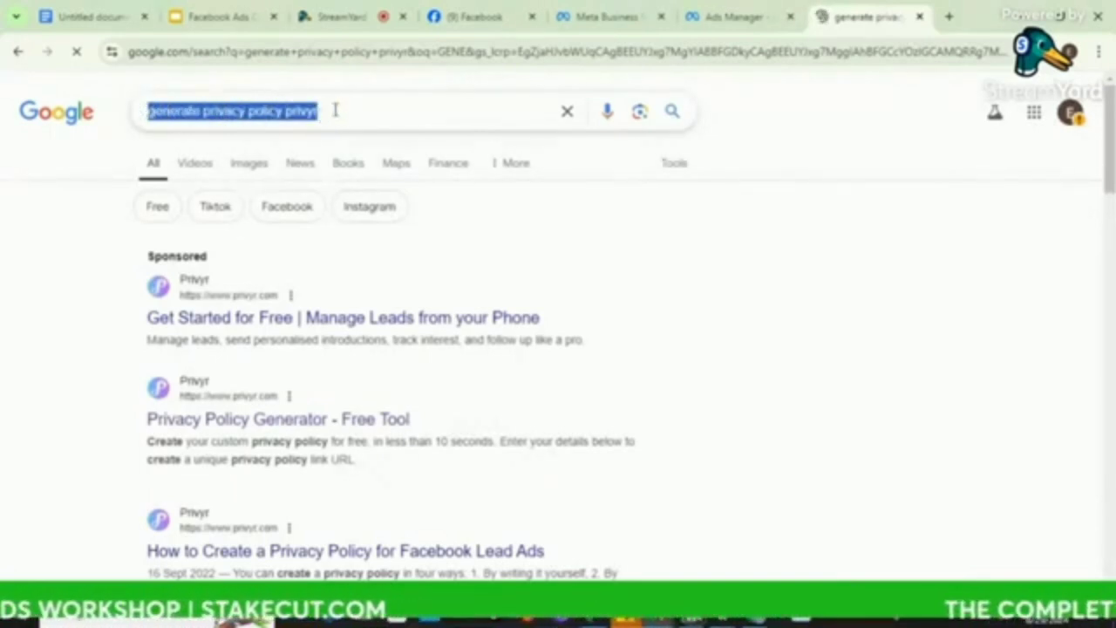
{"action": "scroll", "coordinate": [122, 297], "scroll_direction": "down", "scroll_amount": 1}
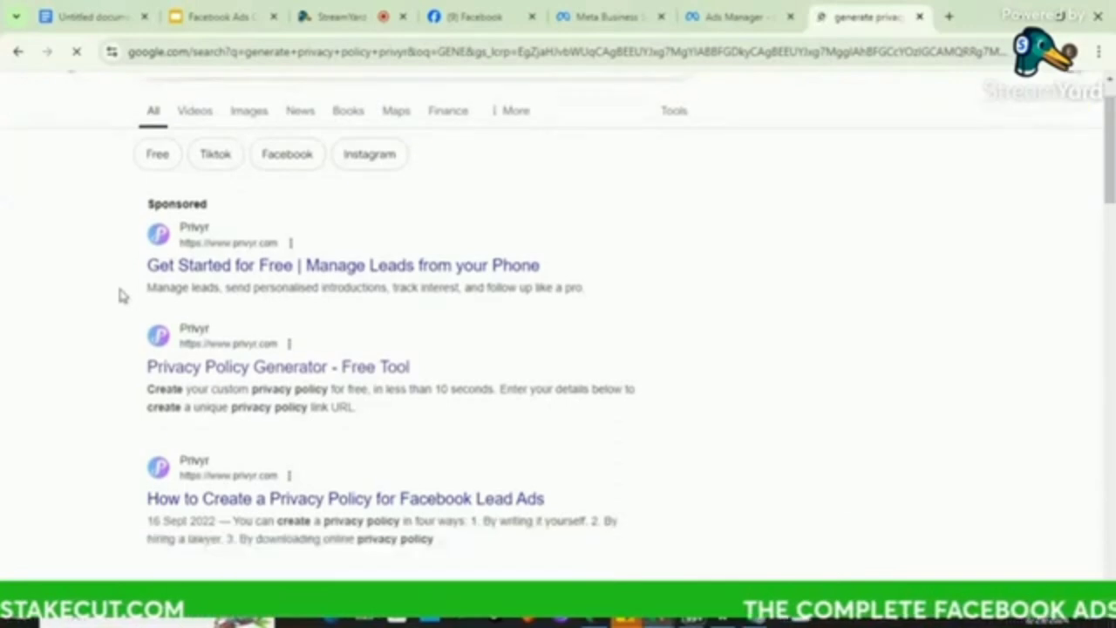
{"action": "scroll", "coordinate": [121, 295], "scroll_direction": "down", "scroll_amount": 2}
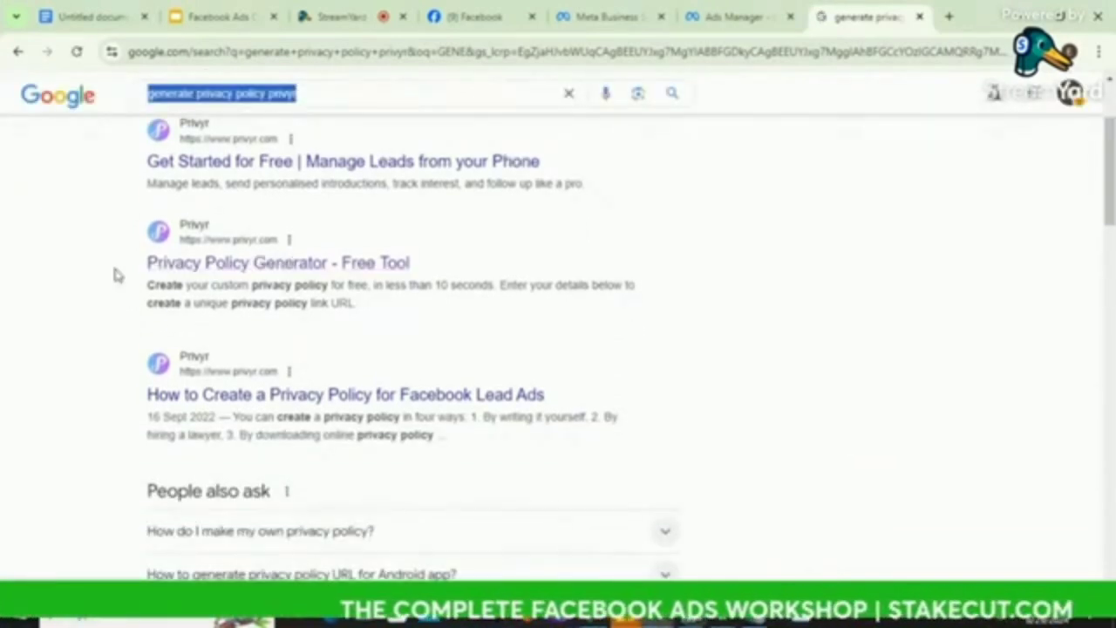
{"action": "scroll", "coordinate": [116, 261], "scroll_direction": "up", "scroll_amount": 2}
{"action": "scroll", "coordinate": [105, 311], "scroll_direction": "down", "scroll_amount": 1}
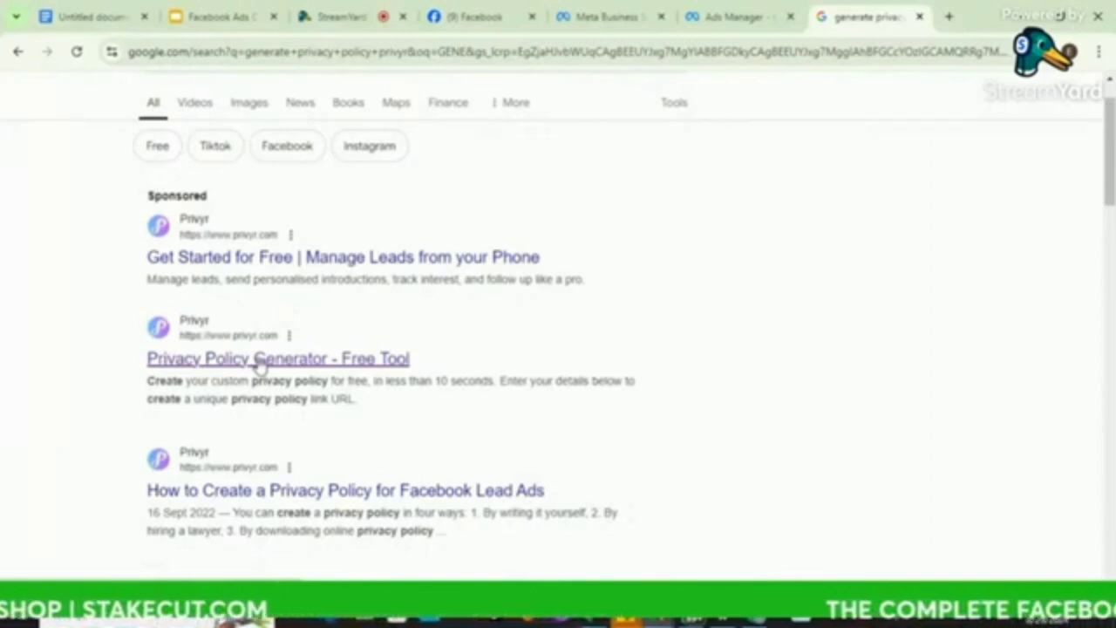
{"action": "left_click", "coordinate": [260, 365]}
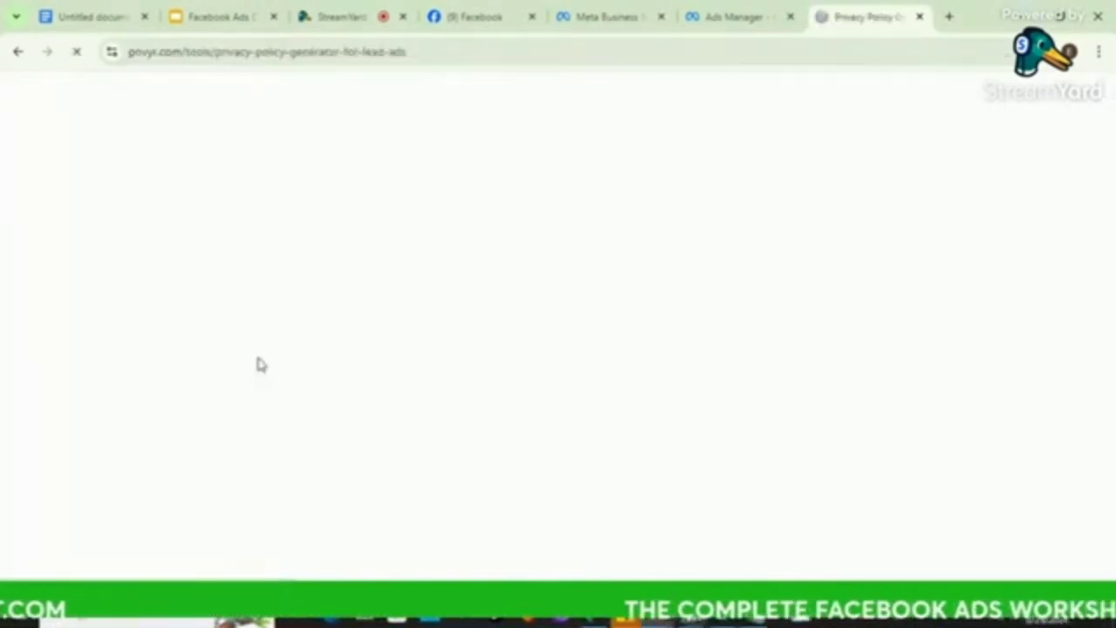
Generate a custom privacy policy with the company name and email address filled in, and copy its URL link.
{"action": "scroll", "coordinate": [260, 364], "scroll_direction": "down", "scroll_amount": 5}
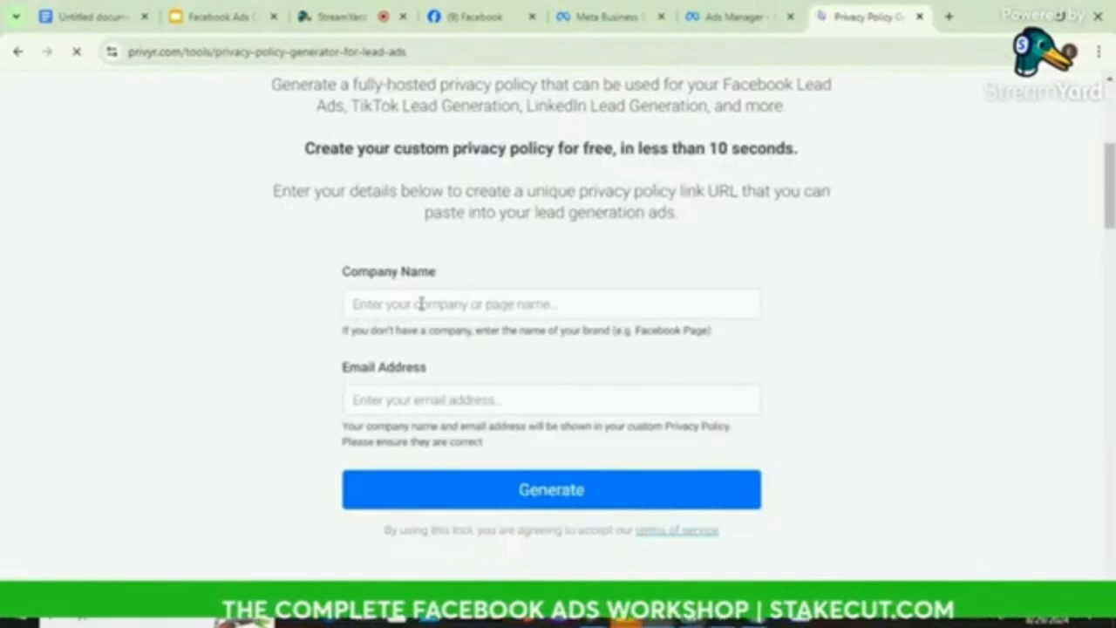
{"action": "left_click", "coordinate": [421, 303]}
{"action": "type", "text": "k"}
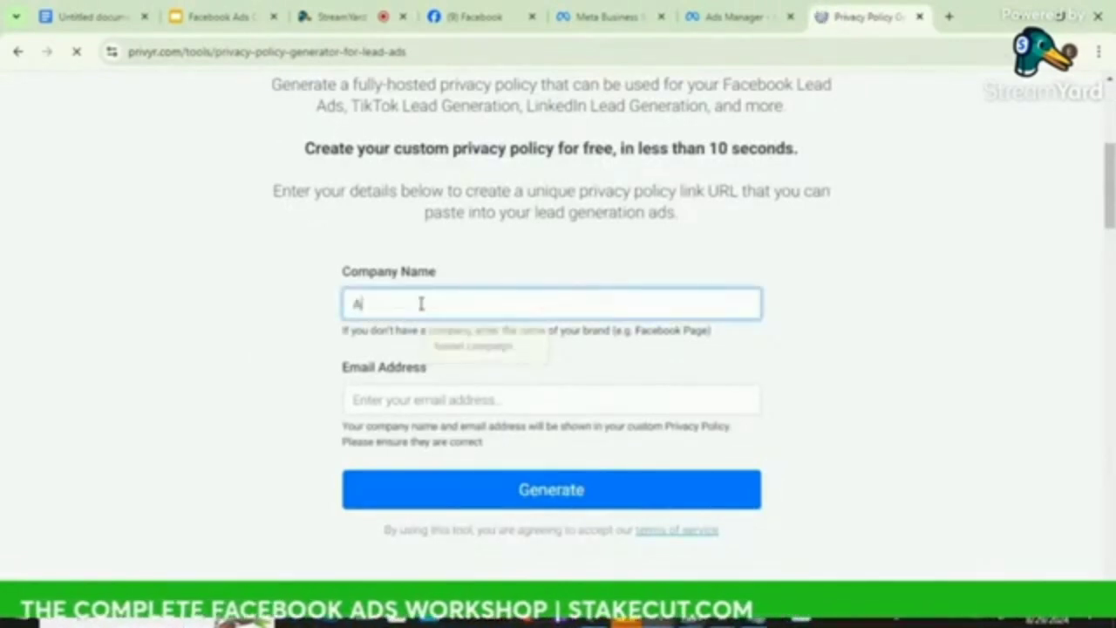
{"action": "left_click", "coordinate": [523, 494]}
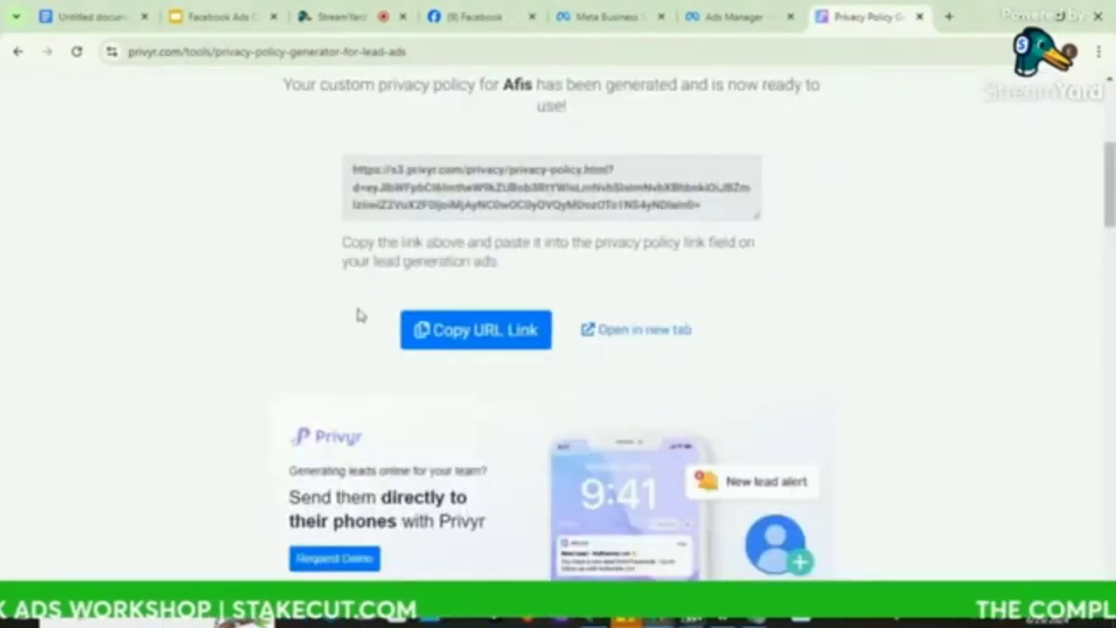
{"action": "left_click", "coordinate": [427, 332]}
{"action": "left_click", "coordinate": [475, 336]}
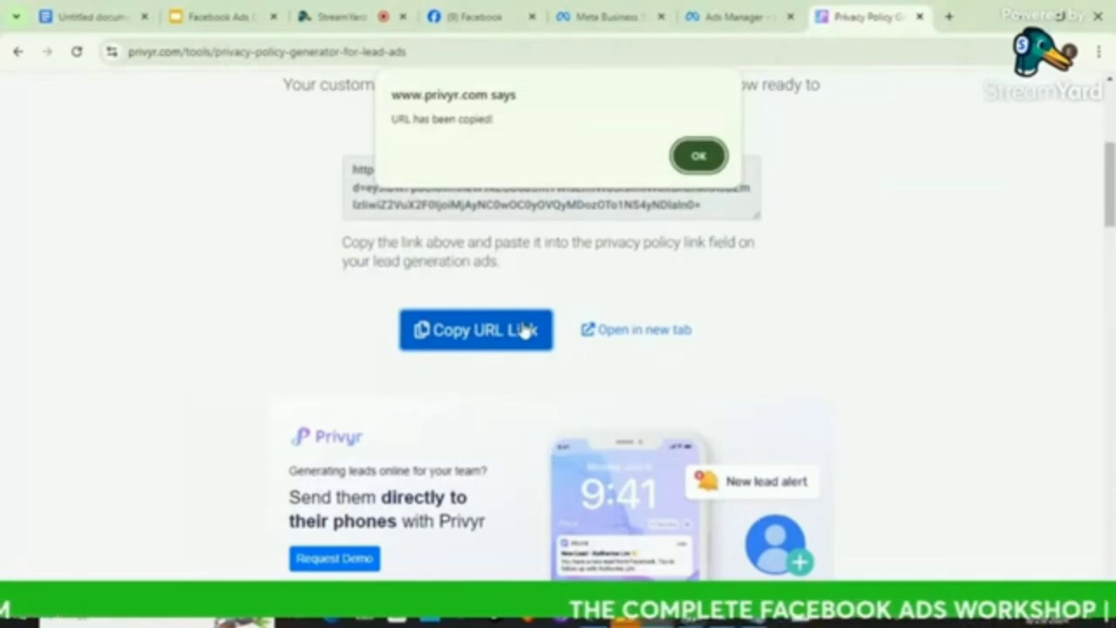
Back in Ads Manager, paste the copied Privyr URL as the form's privacy policy link.
{"action": "left_click", "coordinate": [739, 26]}
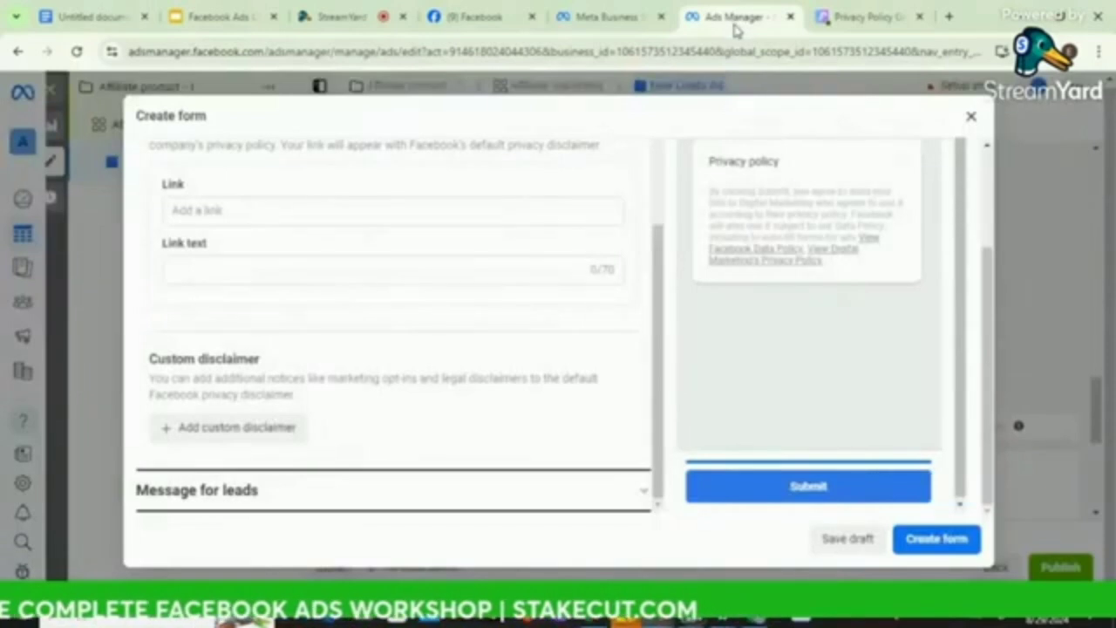
{"action": "left_click", "coordinate": [260, 271]}
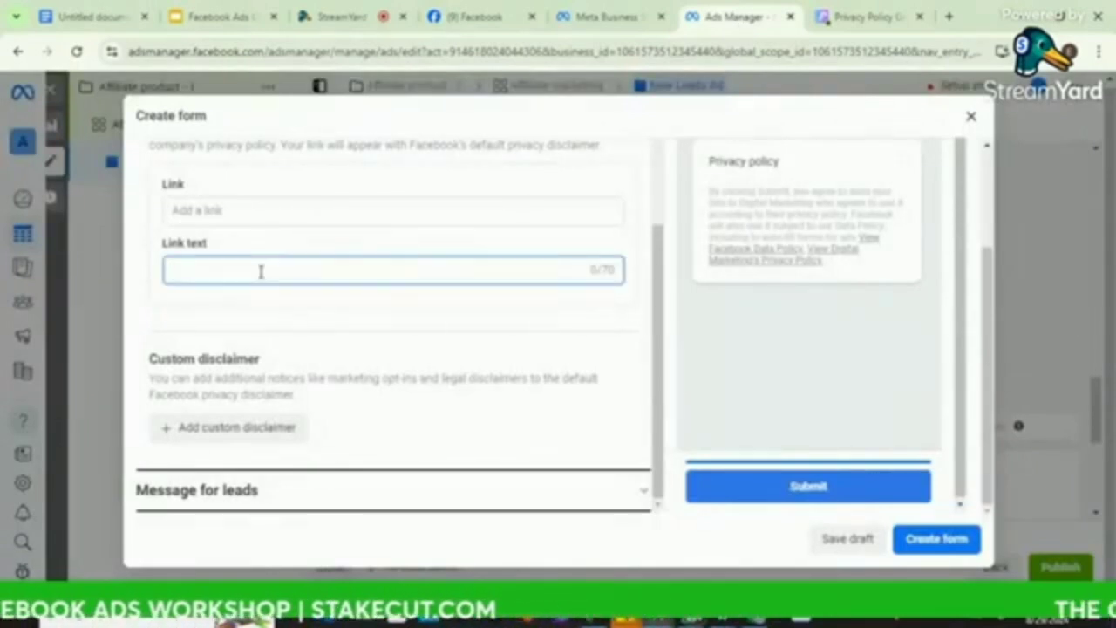
{"action": "left_click", "coordinate": [253, 210]}
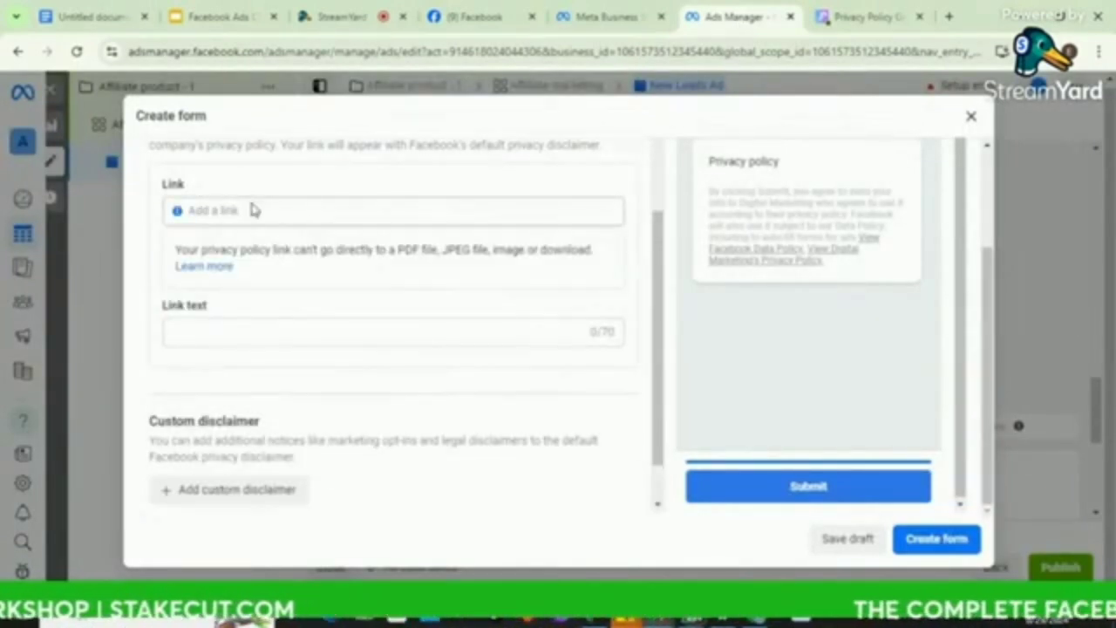
{"action": "left_click", "coordinate": [251, 209]}
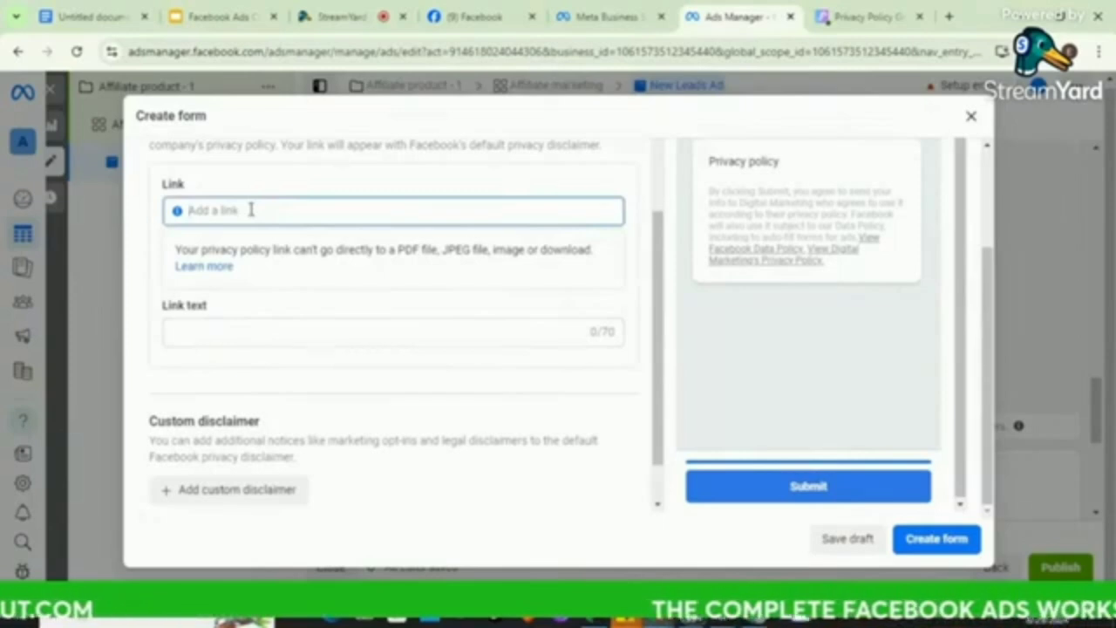
{"action": "key", "text": "ctrl+v"}
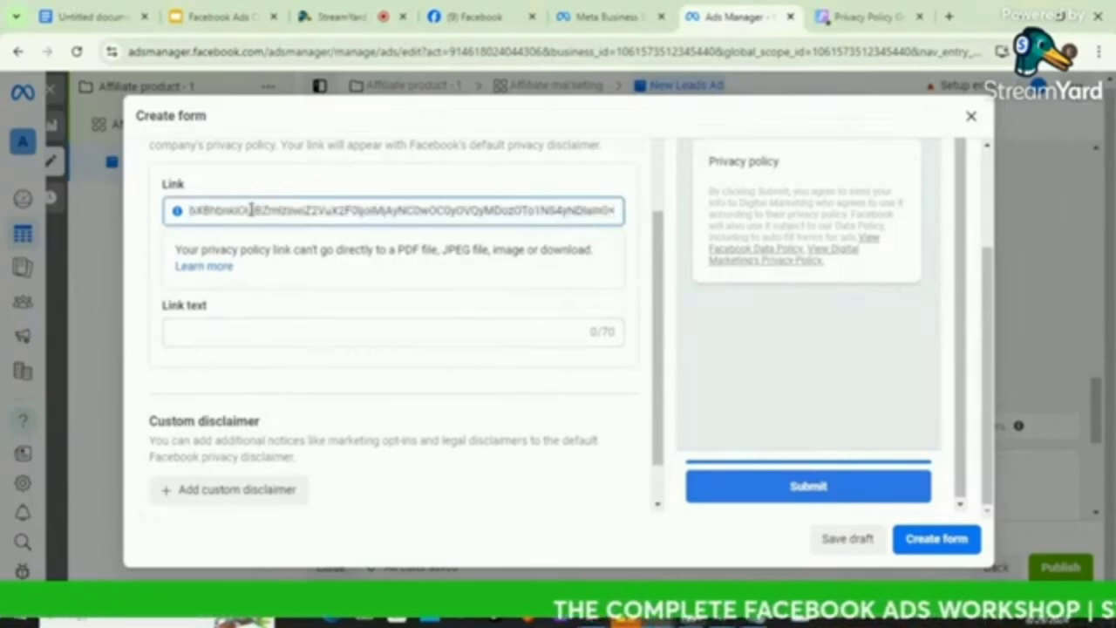
Set the privacy policy's link text to "Privacy policy".
{"action": "left_click", "coordinate": [217, 333]}
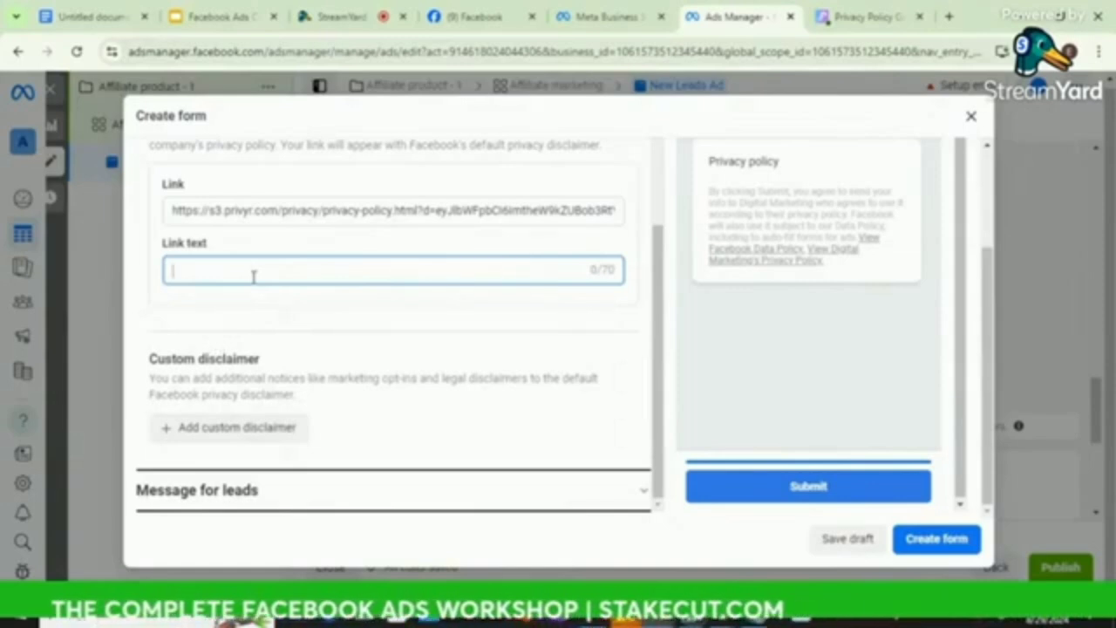
{"action": "type", "text": "Privi"}
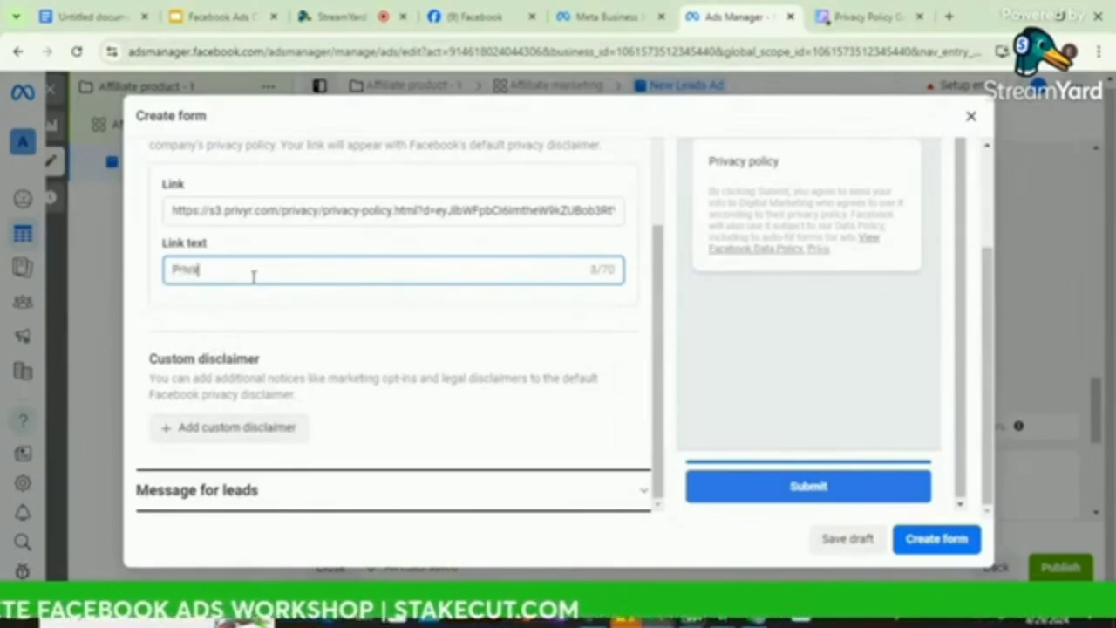
{"action": "key", "text": "BackSpace"}
{"action": "type", "text": "acy"}
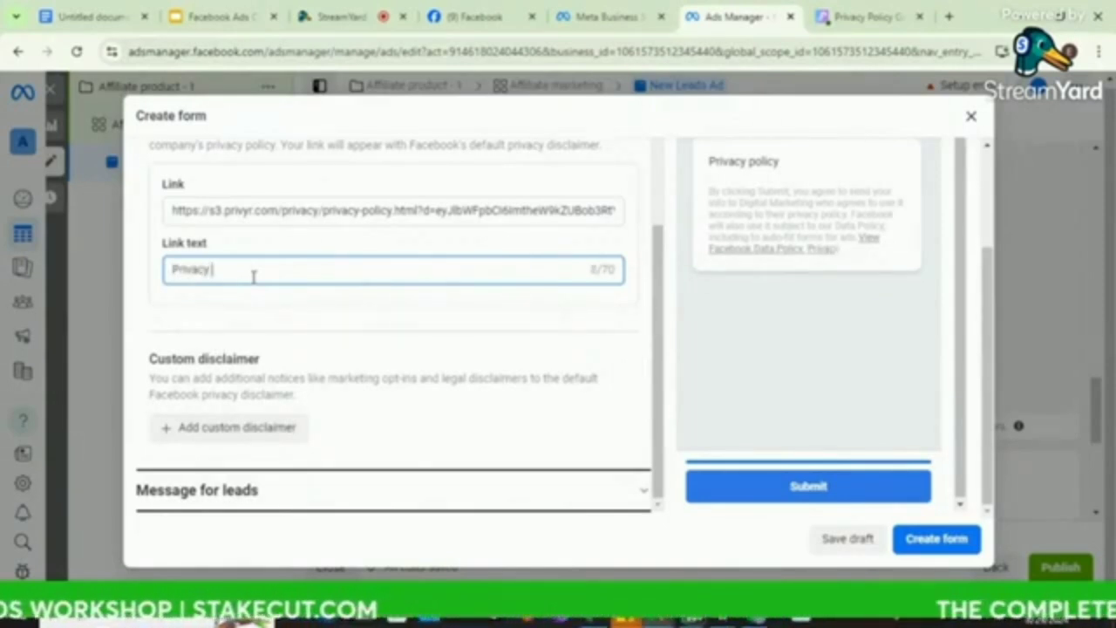
{"action": "type", "text": " policy"}
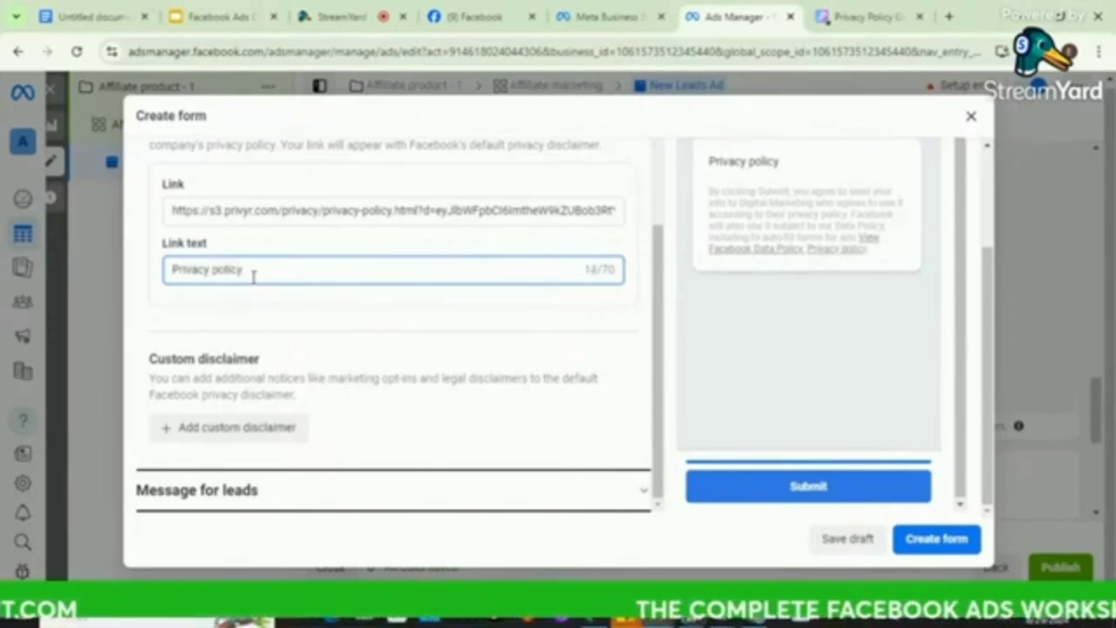
{"action": "left_click", "coordinate": [458, 327]}
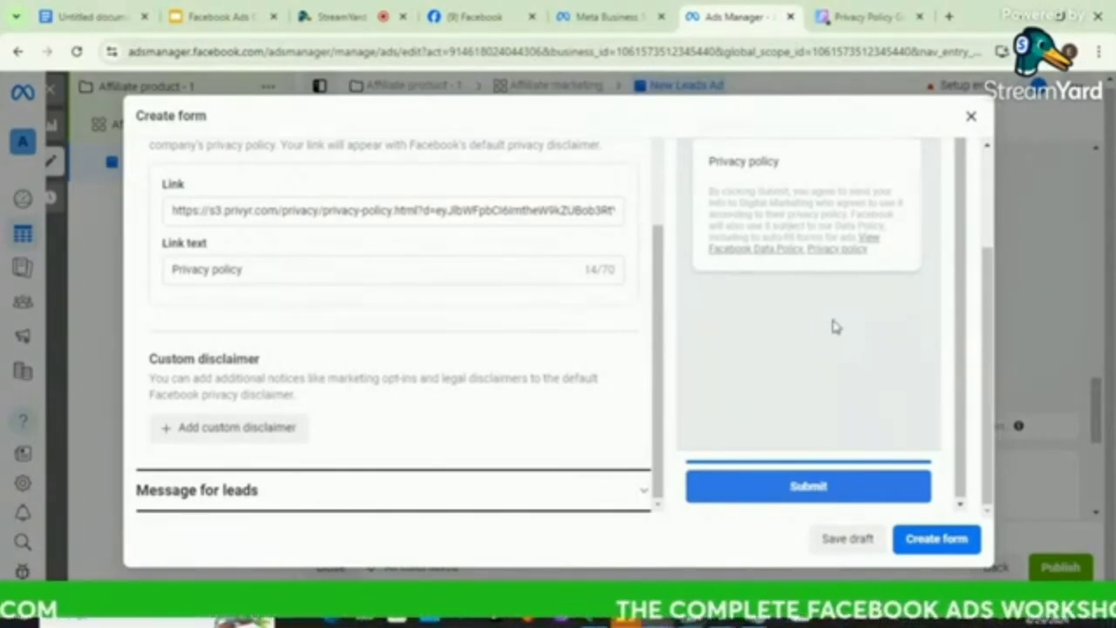
In the form's Message for leads section, replace the headline with "Almost there...".
{"action": "left_click", "coordinate": [326, 493]}
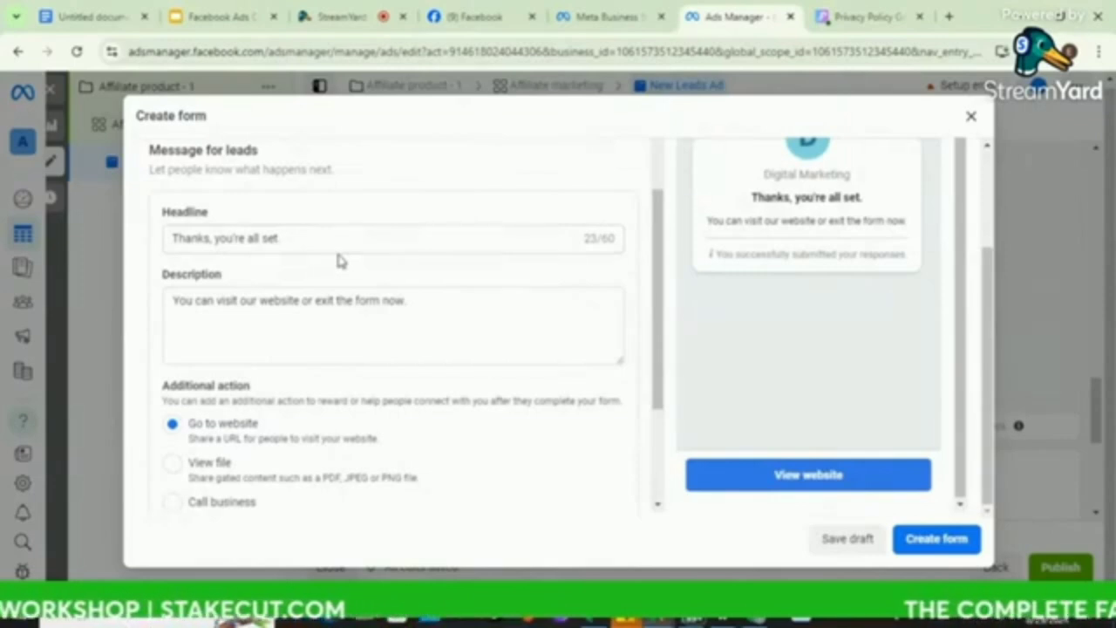
{"action": "scroll", "coordinate": [340, 260], "scroll_direction": "down", "scroll_amount": 3}
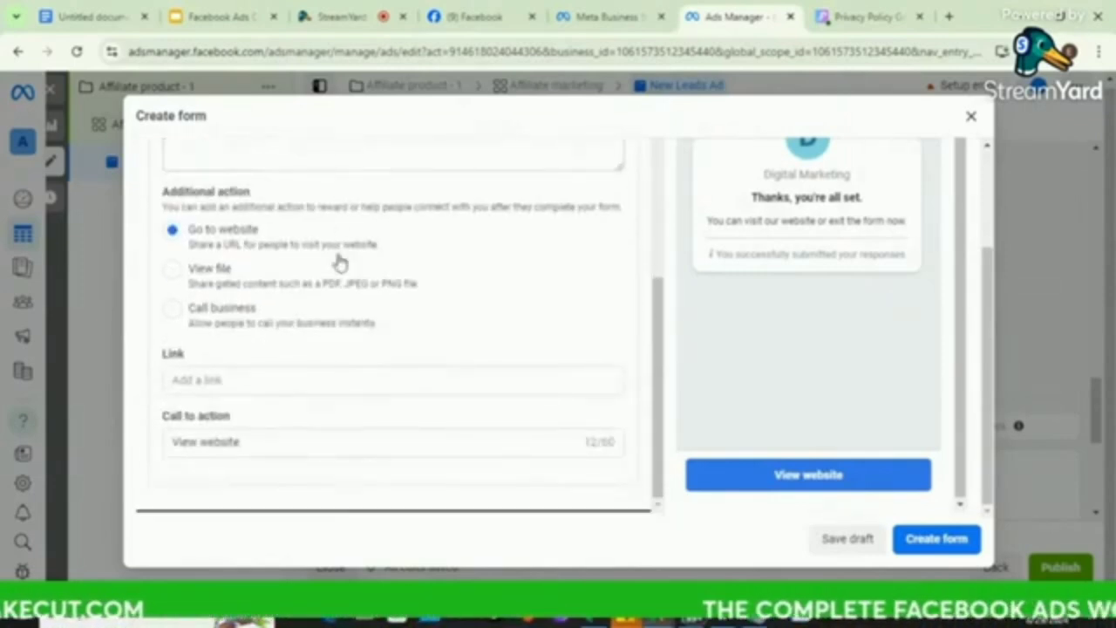
{"action": "scroll", "coordinate": [340, 264], "scroll_direction": "up", "scroll_amount": 3}
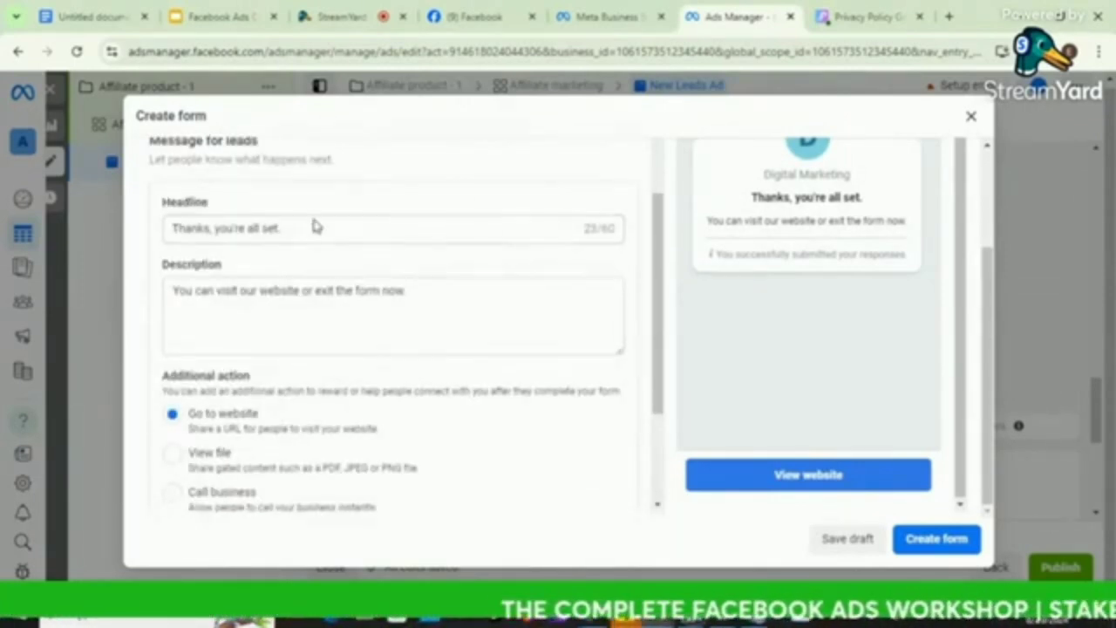
{"action": "left_click_drag", "start_coordinate": [302, 225], "coordinate": [168, 224]}
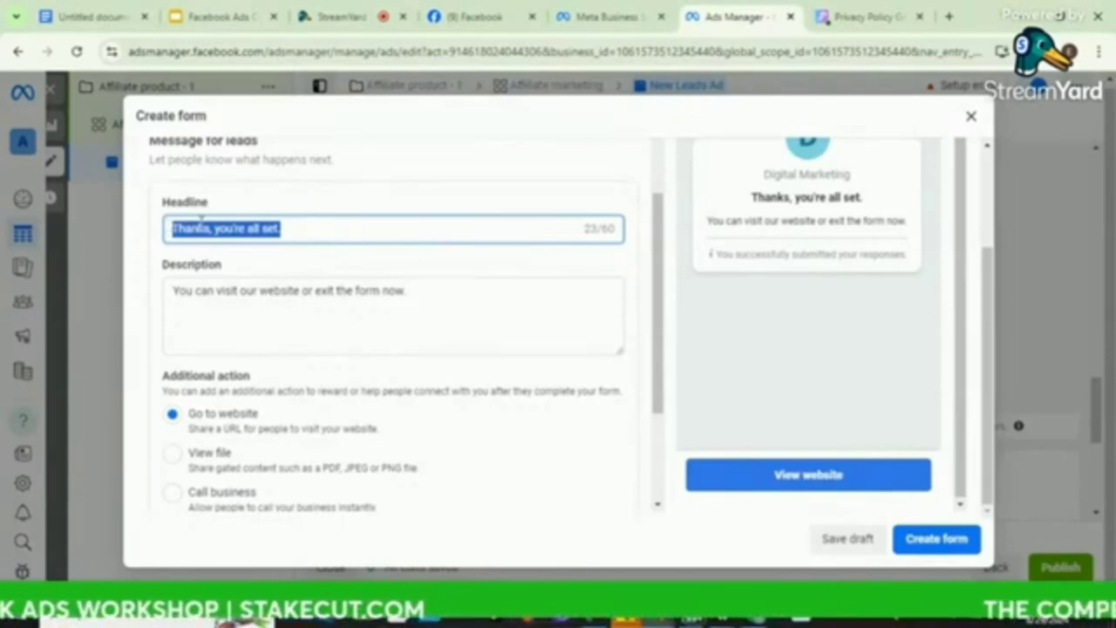
{"action": "type", "text": "A"}
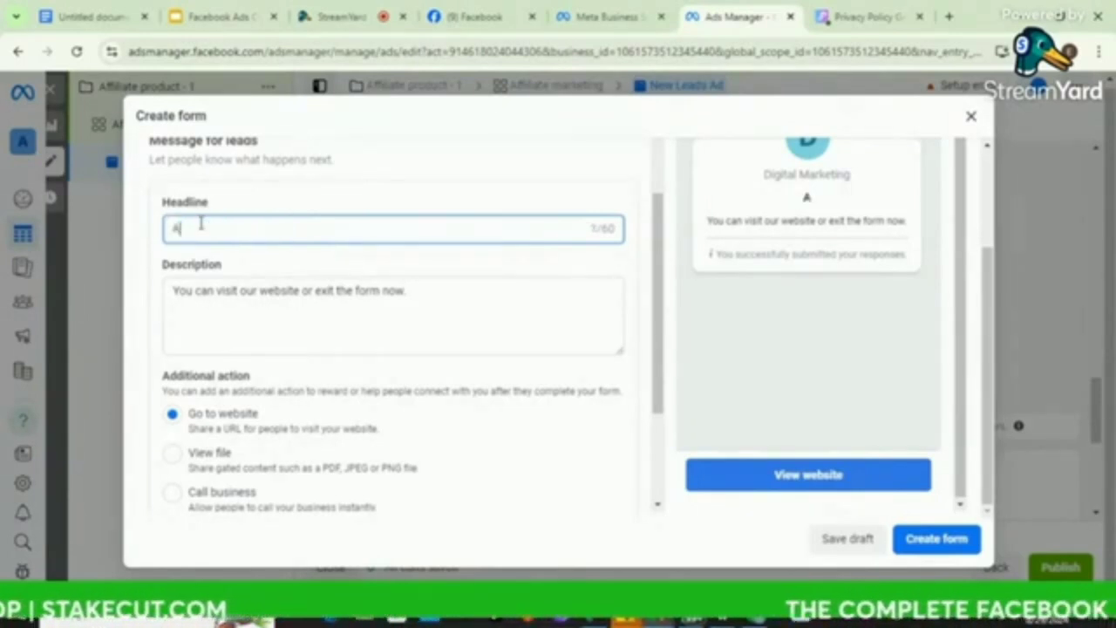
{"action": "type", "text": "lmost"}
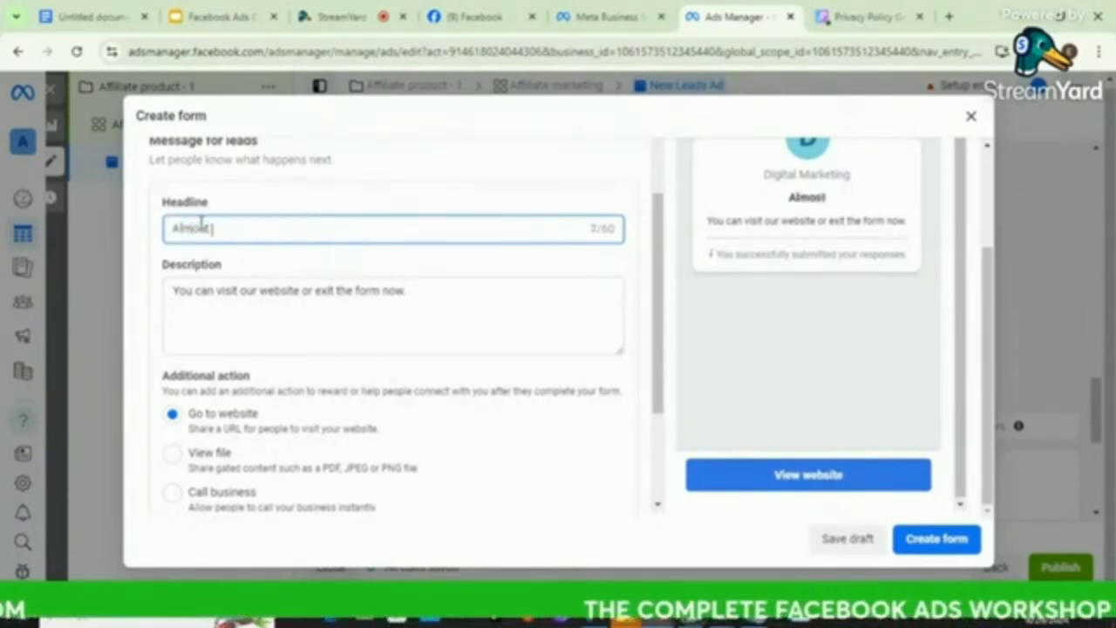
{"action": "type", "text": " there"}
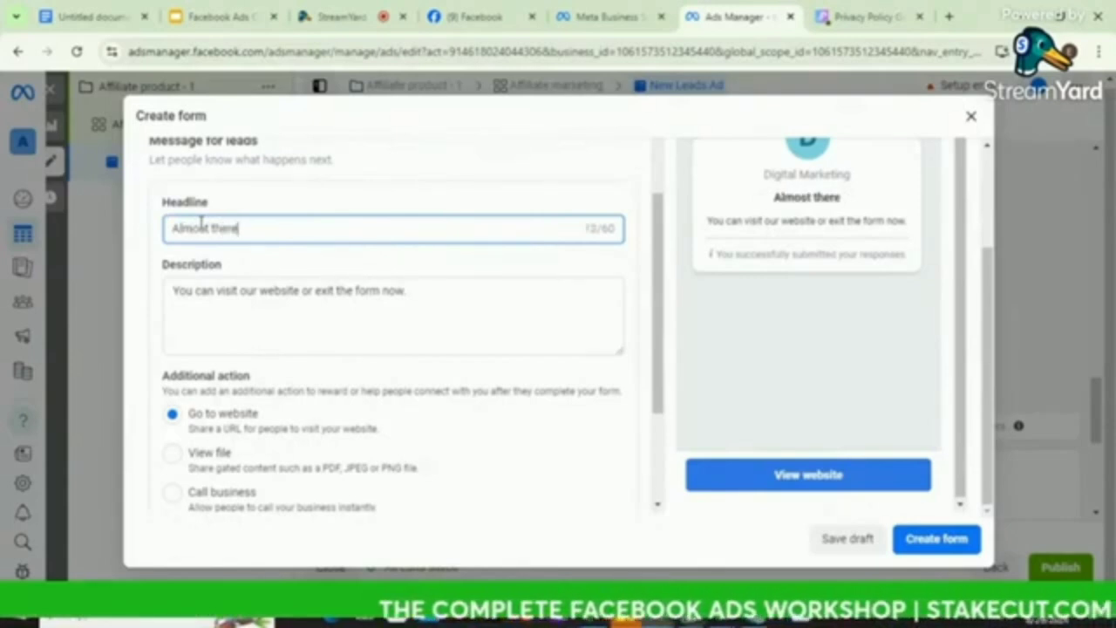
{"action": "type", "text": "..."}
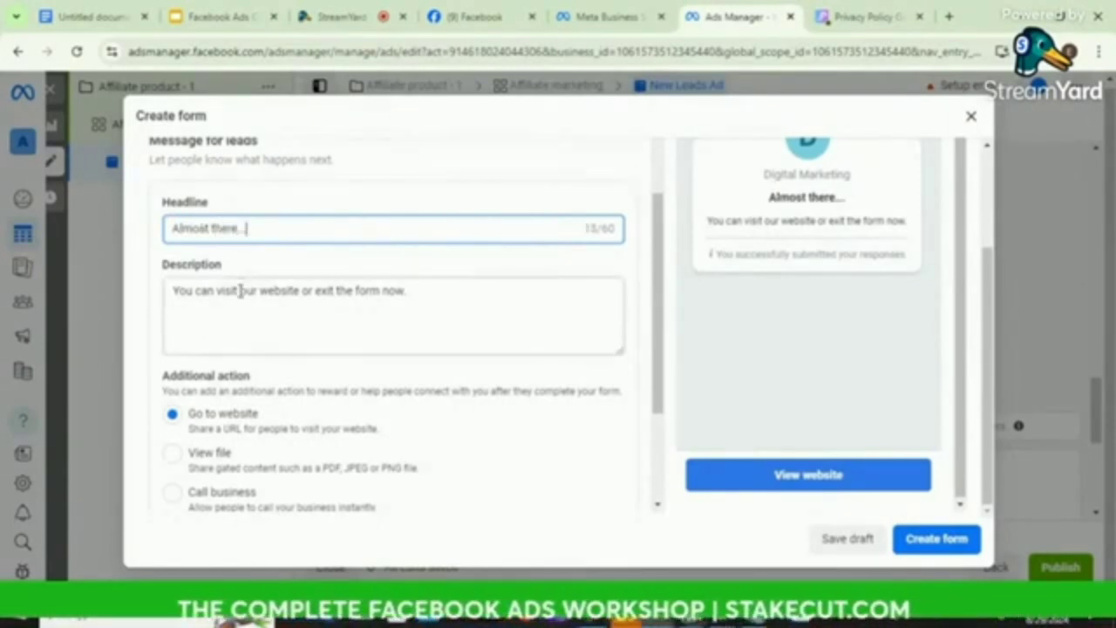
Replace the Message for leads description with "CLICK ON THE BUTTON BELOW TO GET ACCESS TO TRAINING".
{"action": "left_click", "coordinate": [239, 291]}
{"action": "key", "text": "ctrl+a"}
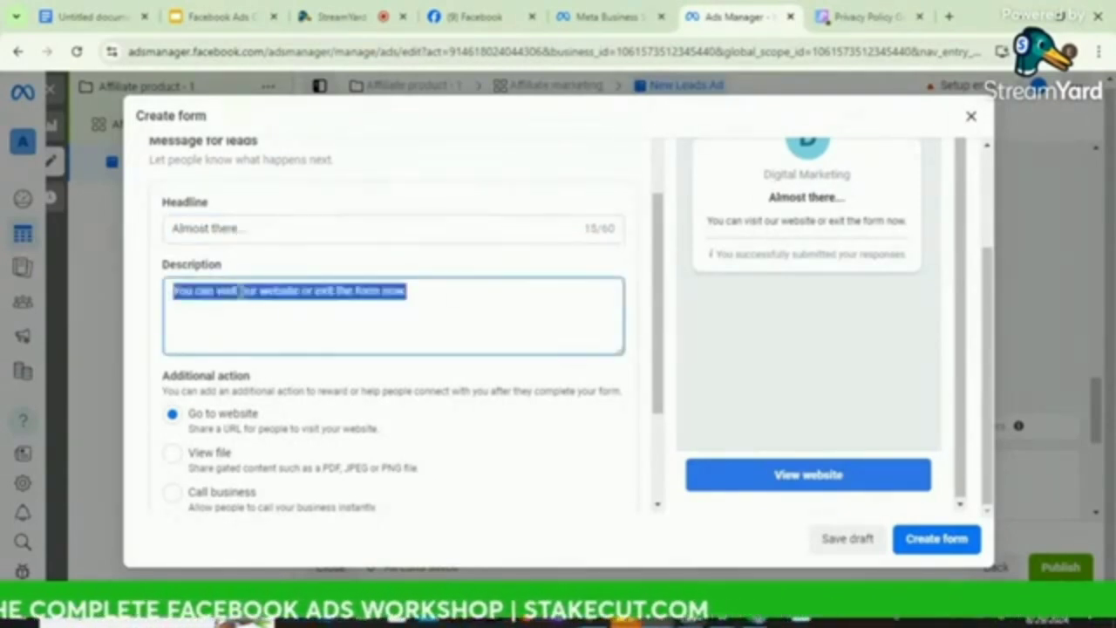
{"action": "type", "text": "CL"}
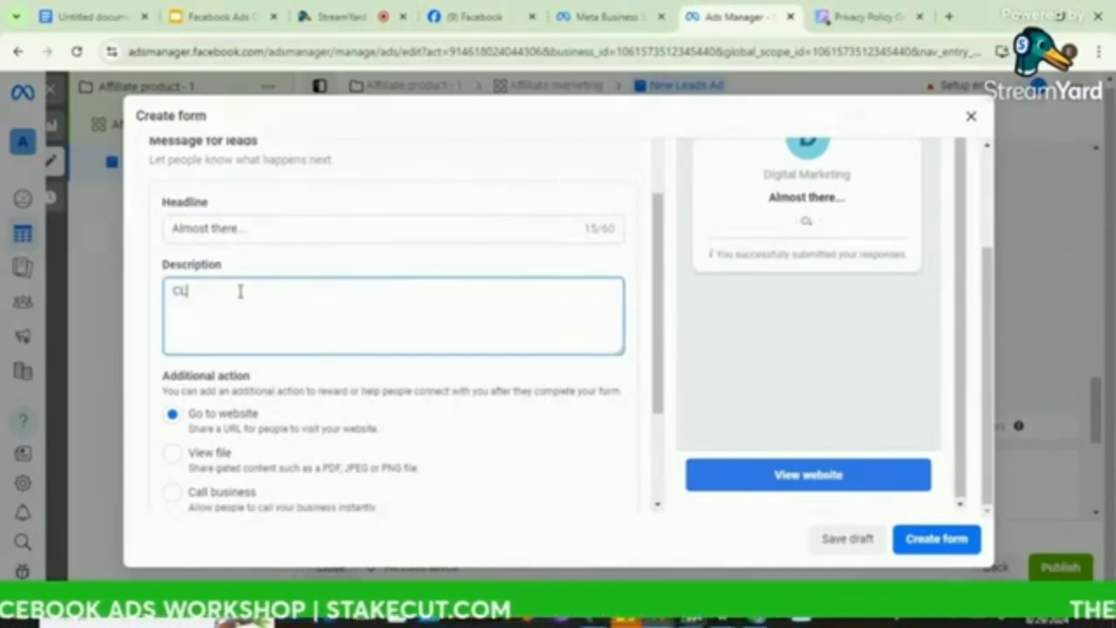
{"action": "type", "text": "ICK ON THE"}
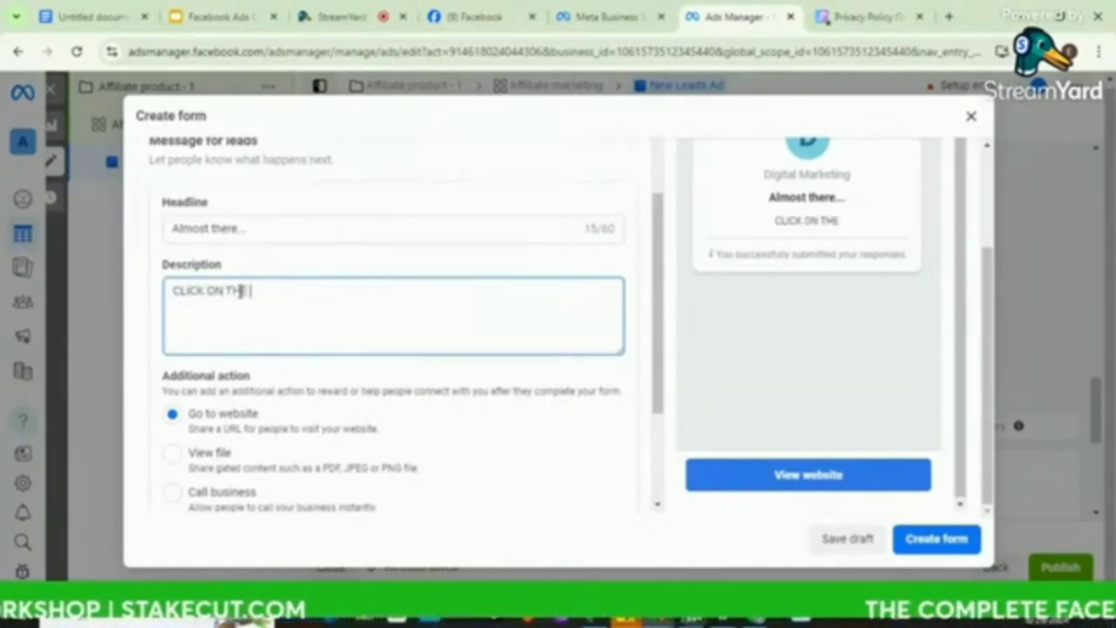
{"action": "type", "text": " BU"}
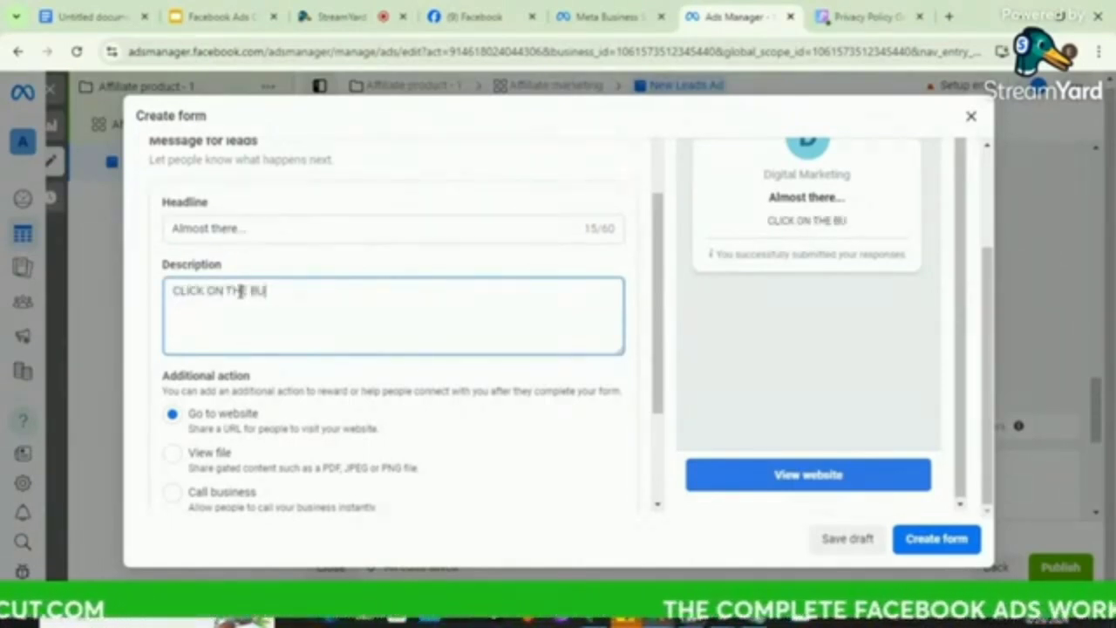
{"action": "type", "text": "TTON BEL"}
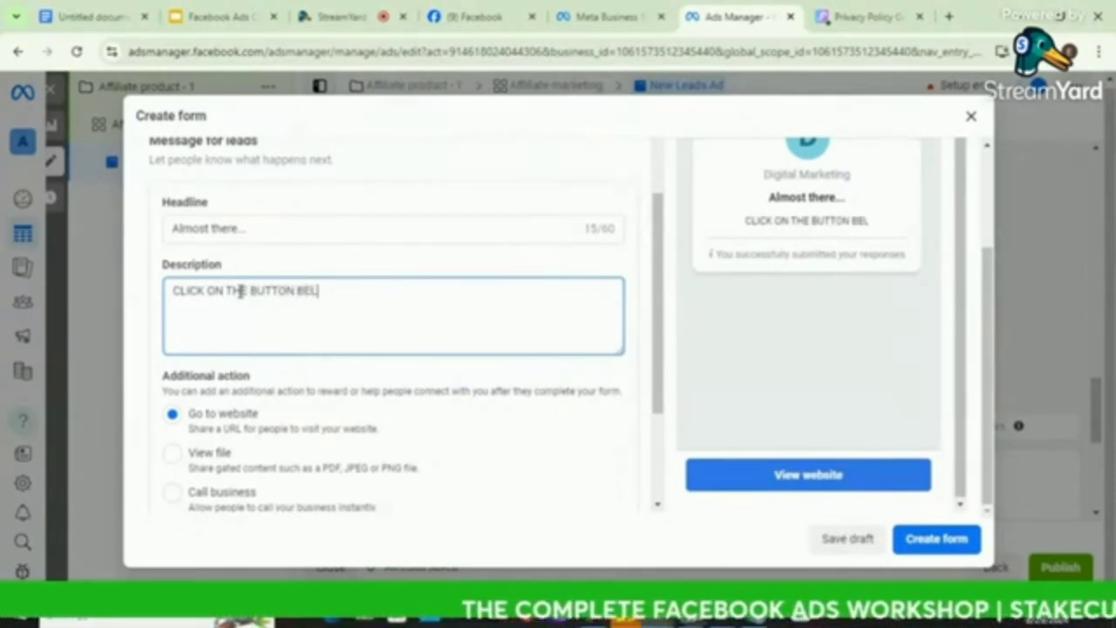
{"action": "type", "text": "OW TO GET"}
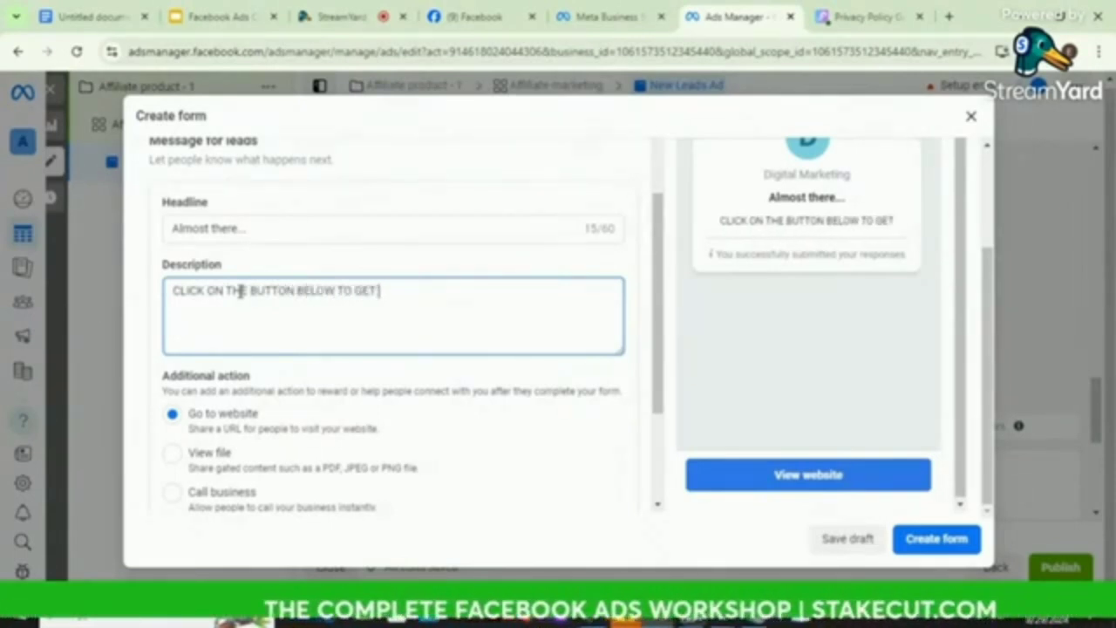
{"action": "type", "text": " ACCESS TO"}
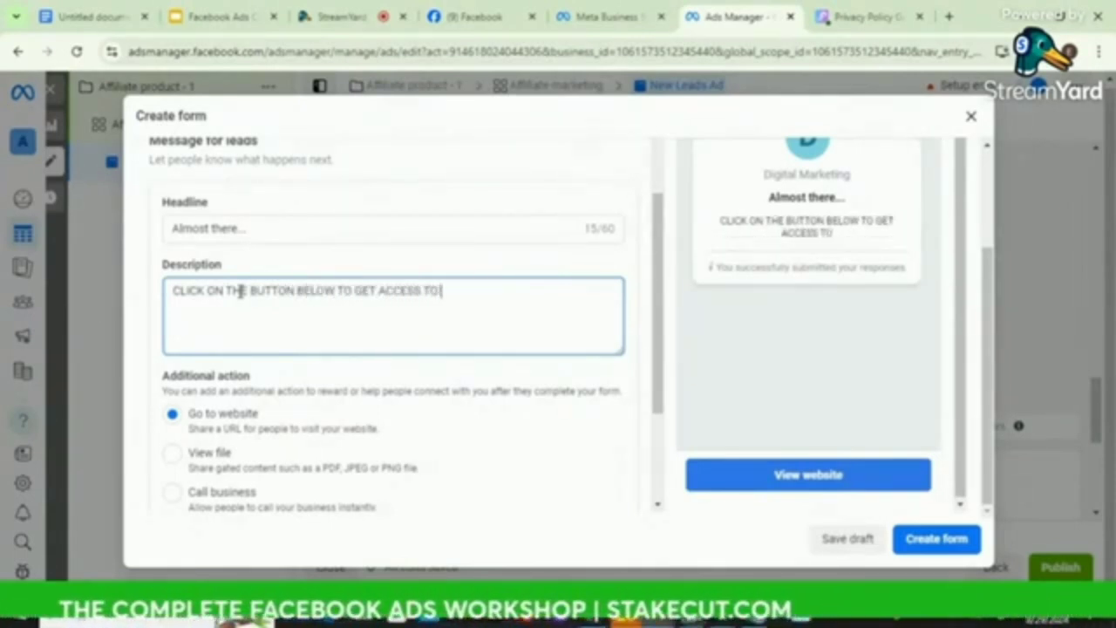
{"action": "type", "text": " TRAINING"}
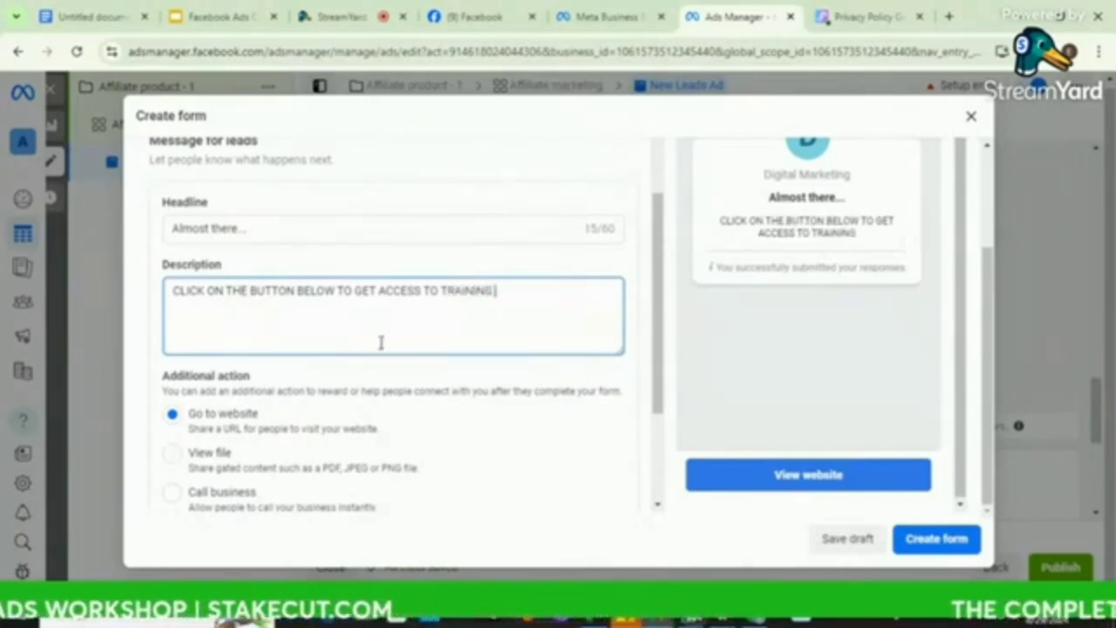
Keep the additional action as Go to website and replace the call to action text with "GET ACCESS HERE NOW".
{"action": "scroll", "coordinate": [200, 427], "scroll_direction": "down", "scroll_amount": 1}
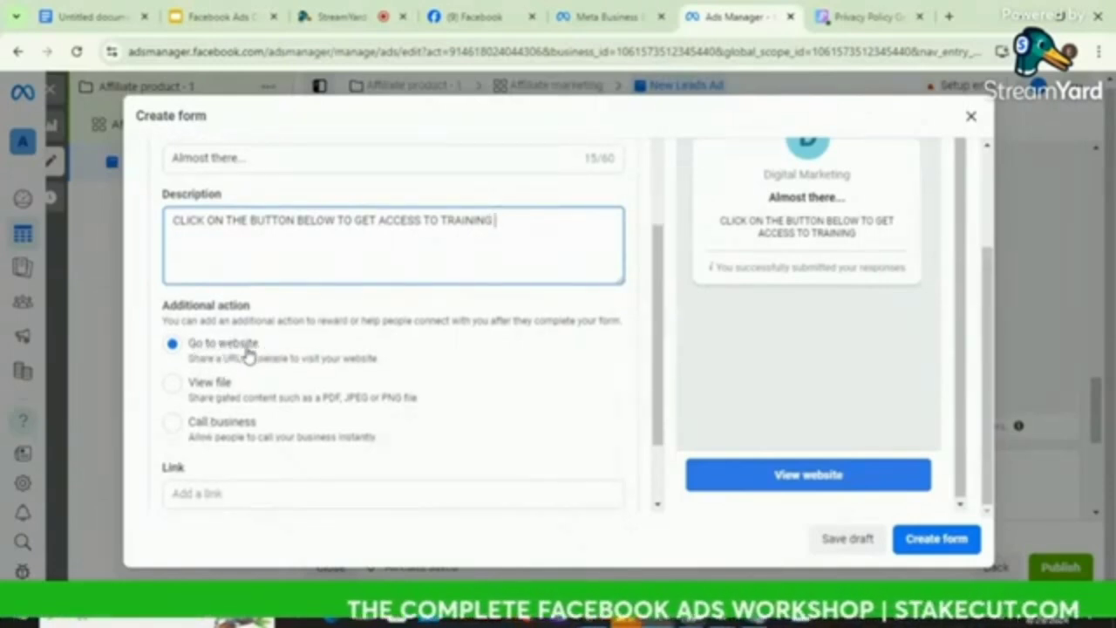
{"action": "scroll", "coordinate": [253, 356], "scroll_direction": "down", "scroll_amount": 1}
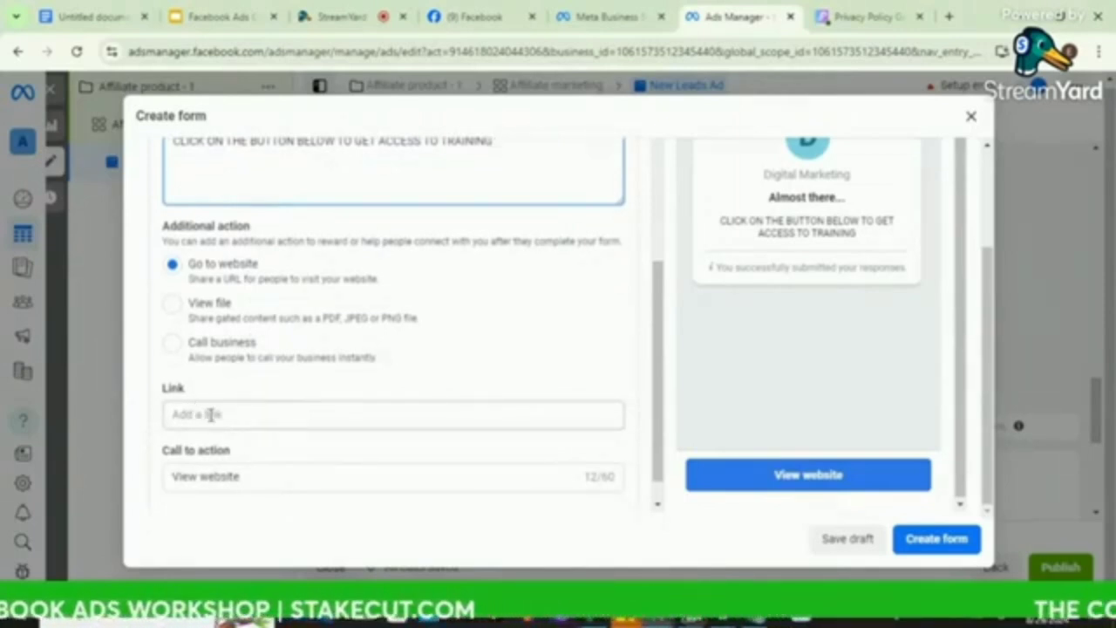
{"action": "scroll", "coordinate": [237, 415], "scroll_direction": "down", "scroll_amount": 1}
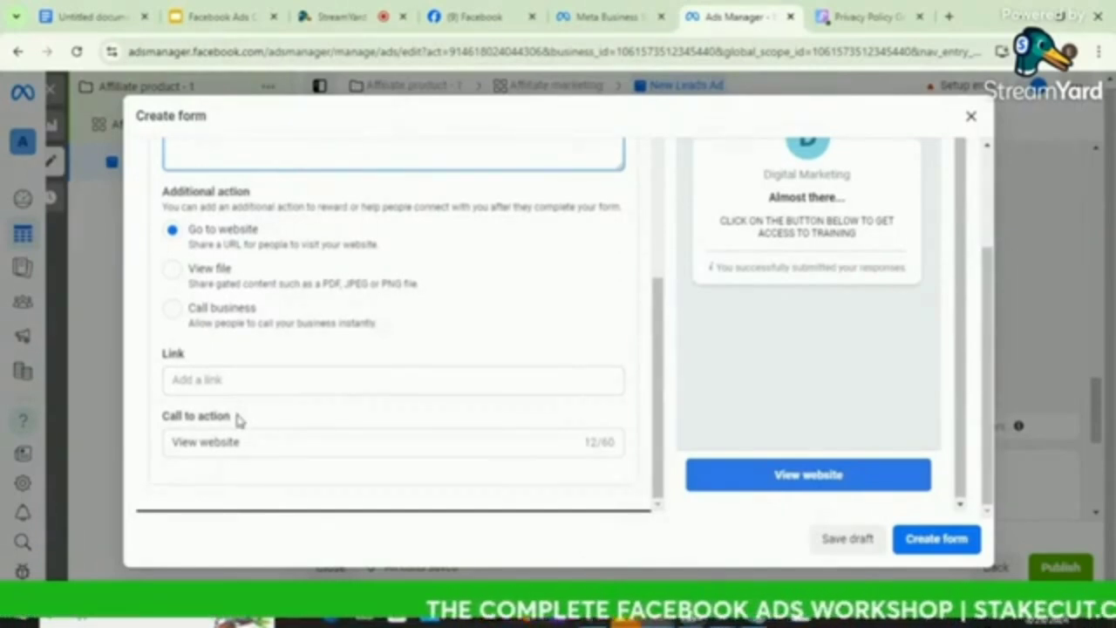
{"action": "left_click", "coordinate": [248, 445]}
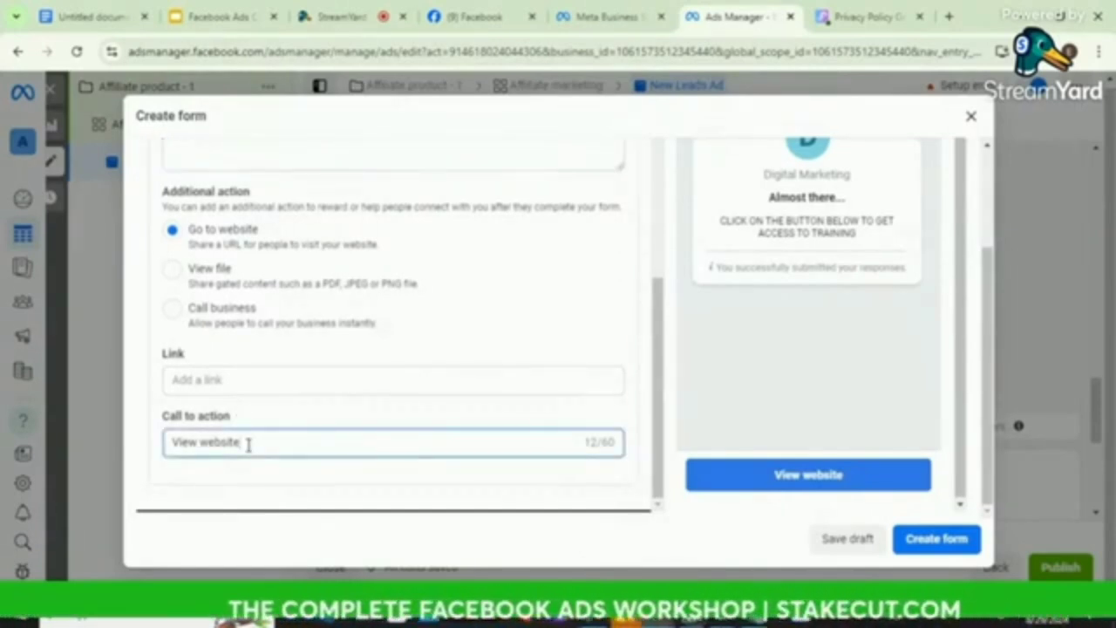
{"action": "triple_click", "coordinate": [249, 445]}
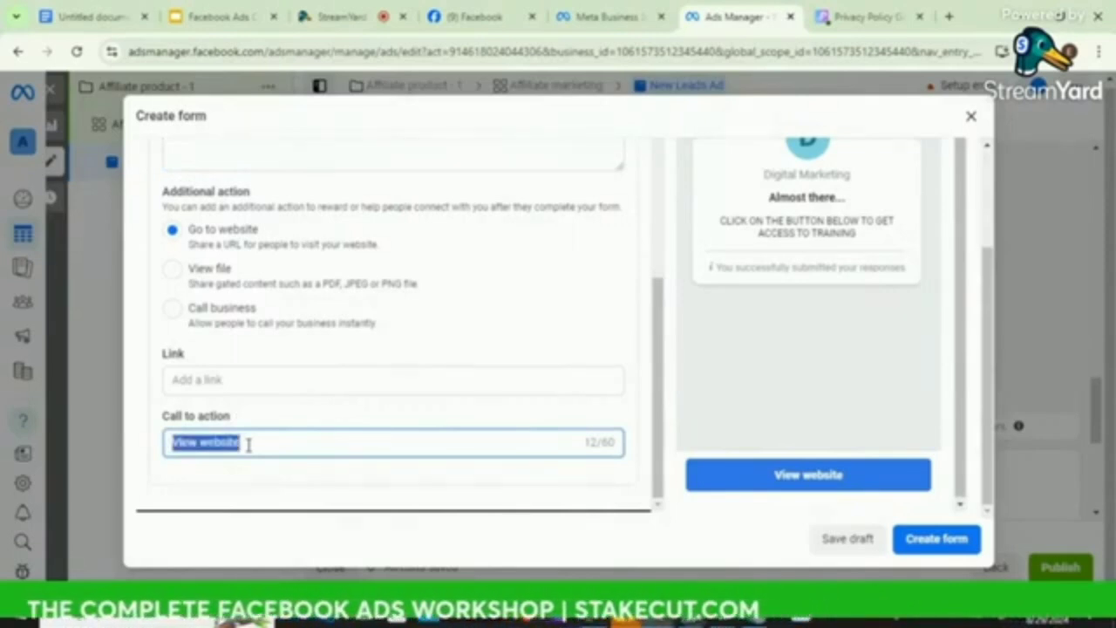
{"action": "type", "text": "g"}
{"action": "key", "text": "BackSpace"}
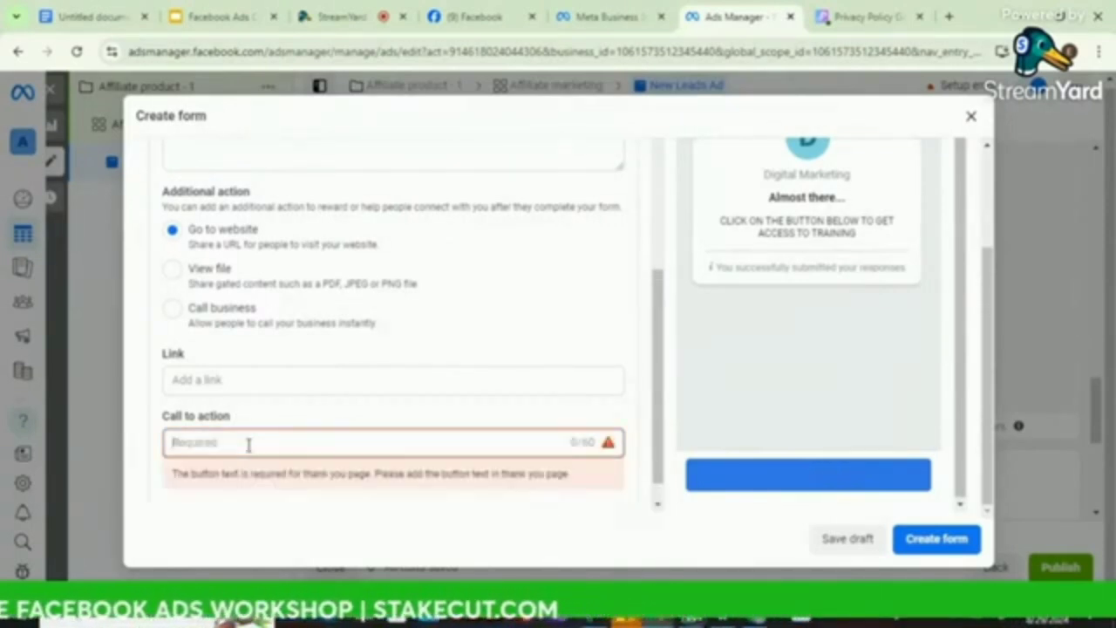
{"action": "type", "text": "G"}
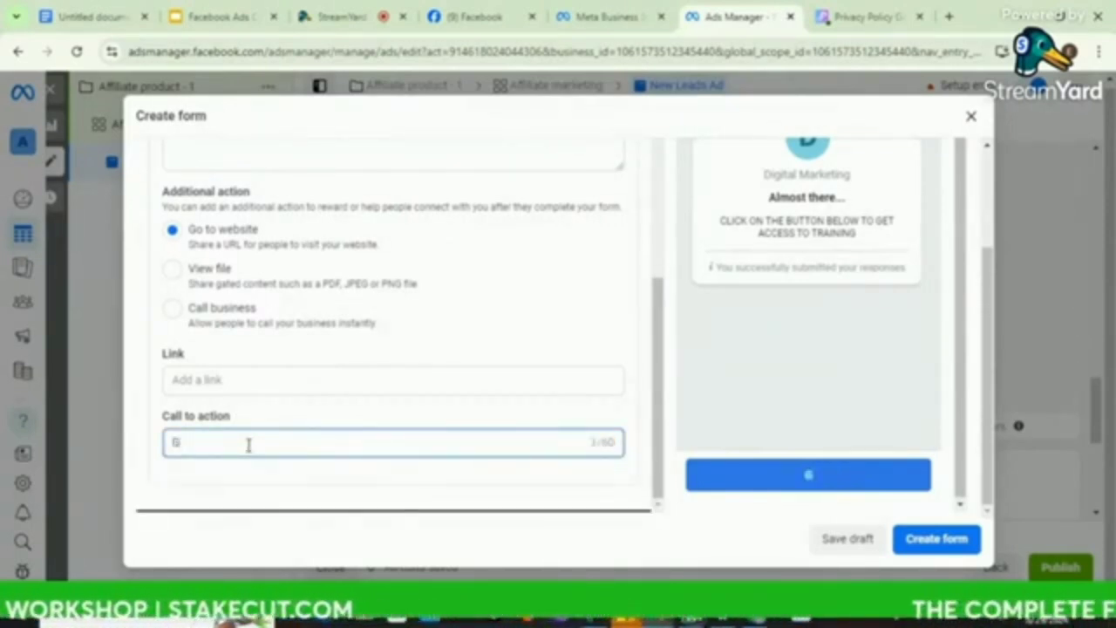
{"action": "type", "text": "ET ACCE"}
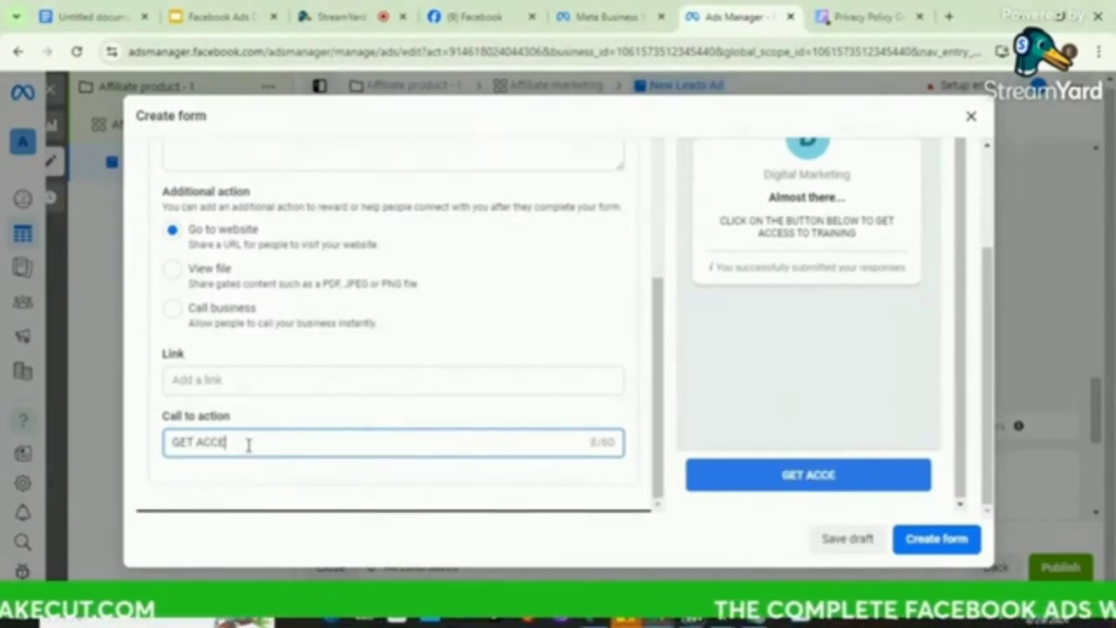
{"action": "type", "text": "SS "}
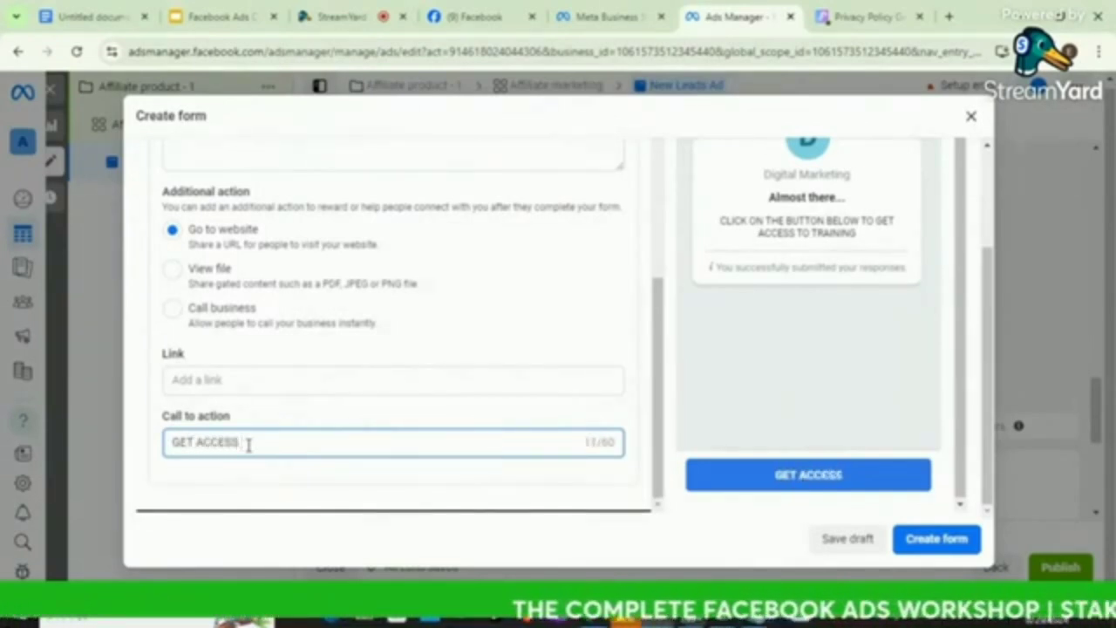
{"action": "type", "text": "HERE NOW"}
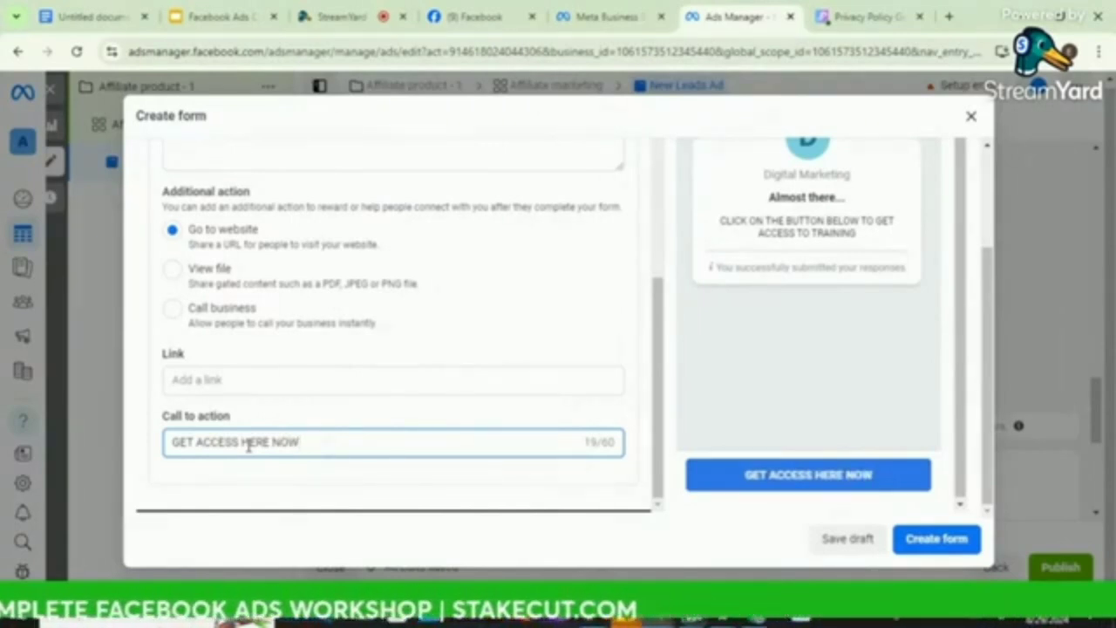
Reword the ending of the call to action so that it reads "GET ACCESS TRAINING NOW".
{"action": "key", "text": "BackSpace"}
{"action": "key", "text": "BackSpace"}
{"action": "key", "text": "BackSpace"}
{"action": "key", "text": "BackSpace"}
{"action": "key", "text": "BackSpace"}
{"action": "key", "text": "BackSpace"}
{"action": "key", "text": "BackSpace"}
{"action": "key", "text": "BackSpace"}
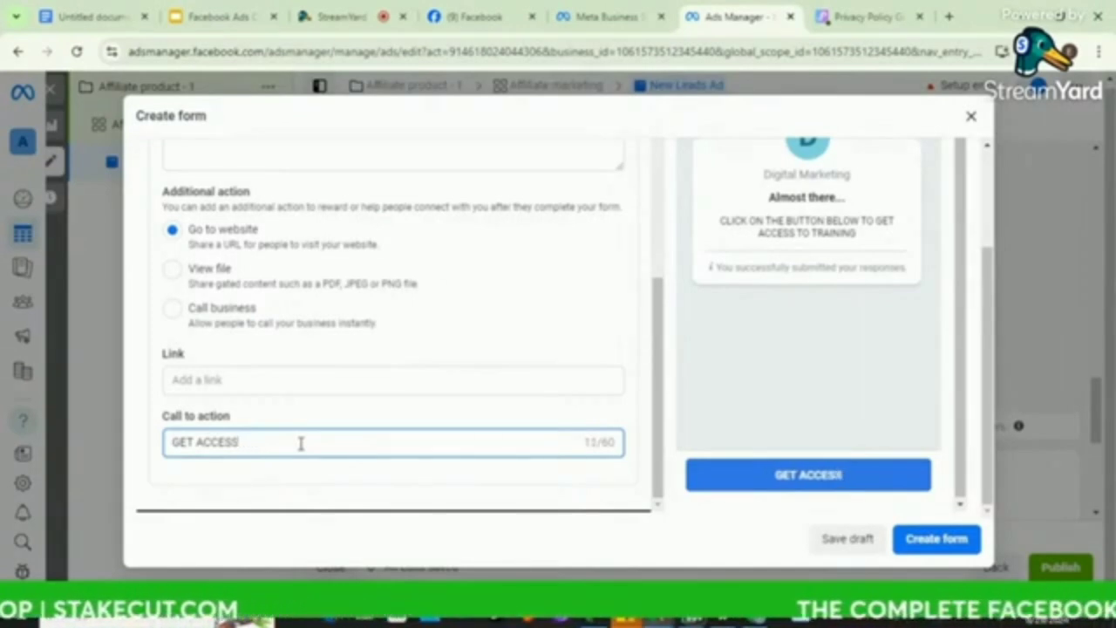
{"action": "type", "text": "T"}
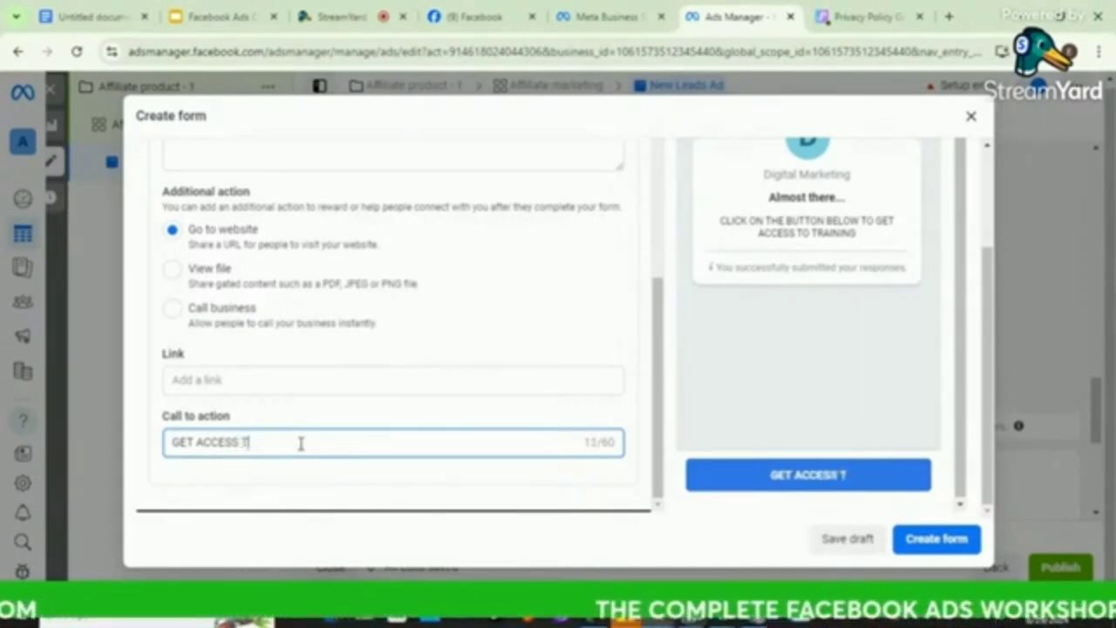
{"action": "type", "text": "RAINING "}
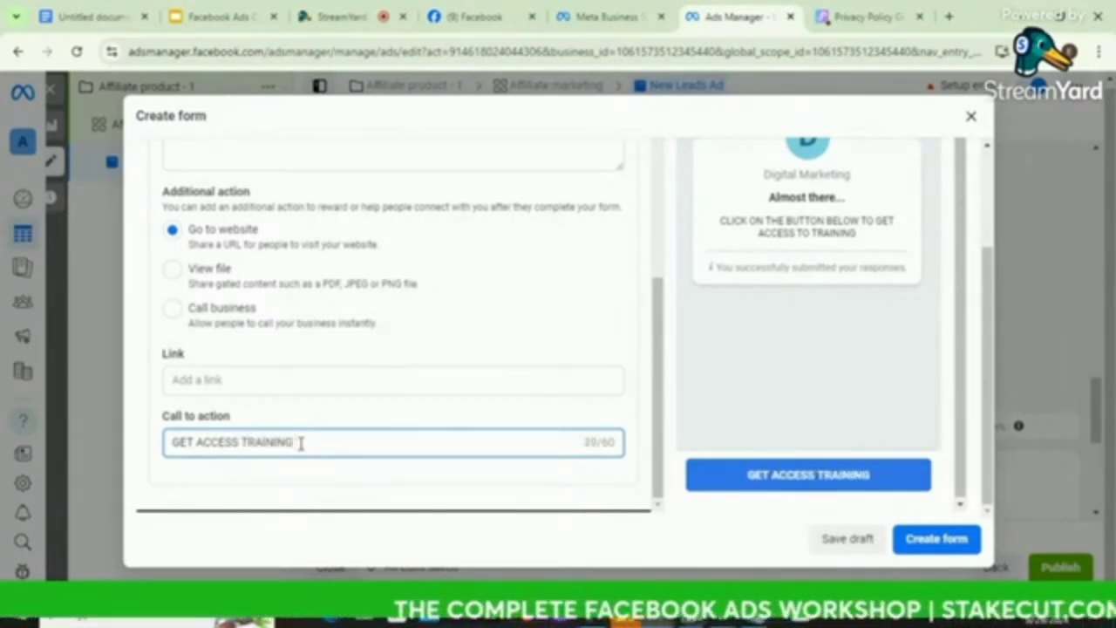
{"action": "type", "text": "AN"}
{"action": "key", "text": "BackSpace"}
{"action": "key", "text": "BackSpace"}
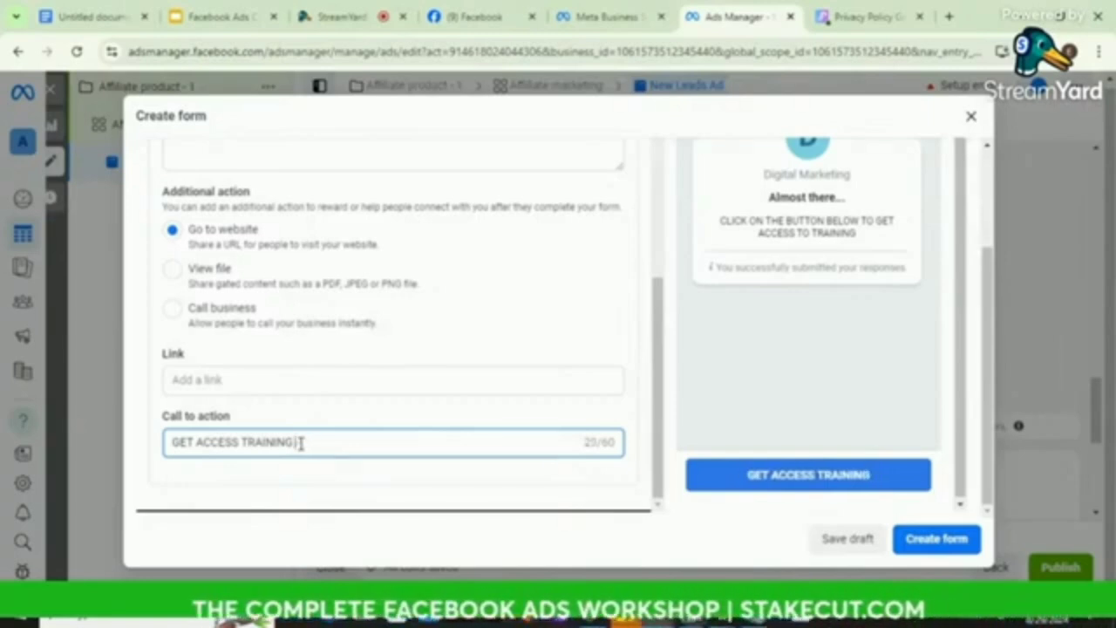
{"action": "type", "text": "now"}
{"action": "key", "text": "BackSpace"}
{"action": "key", "text": "BackSpace"}
{"action": "key", "text": "BackSpace"}
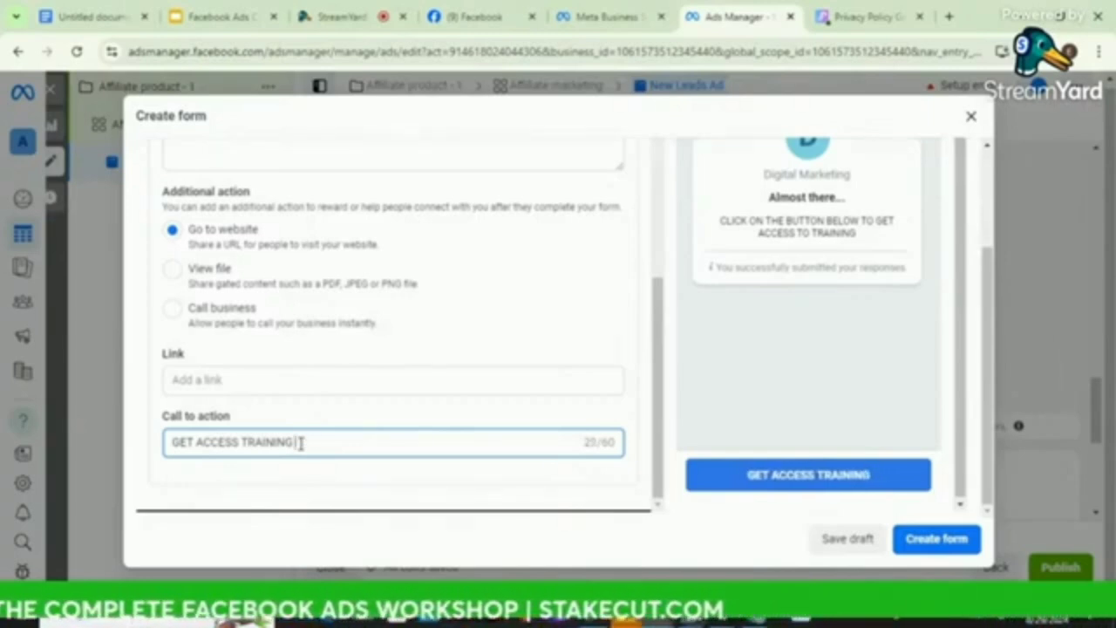
{"action": "type", "text": "NOW"}
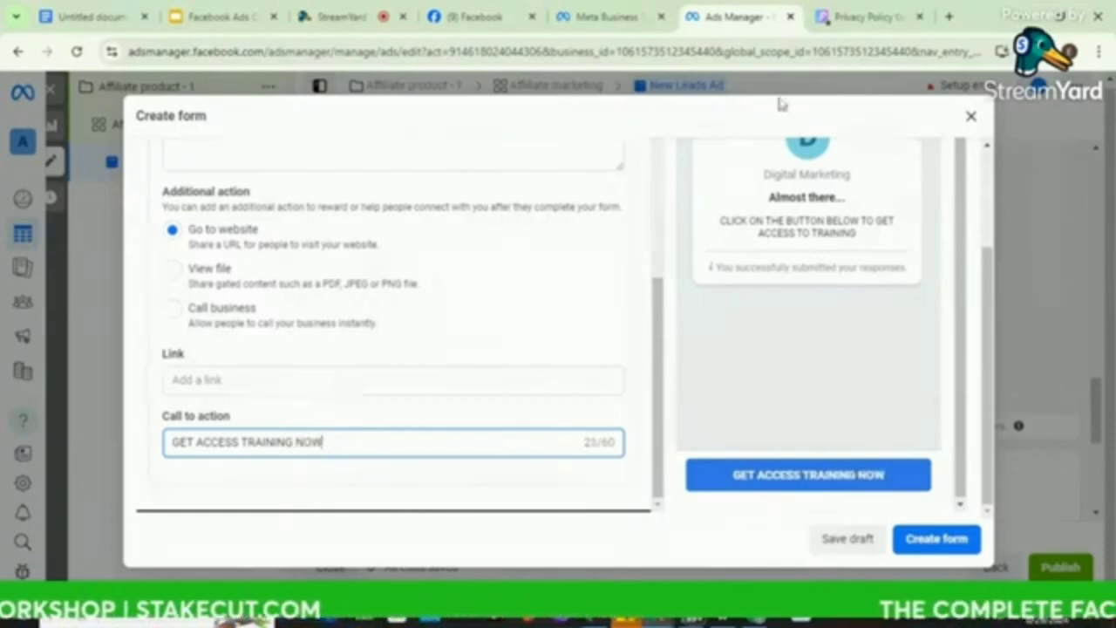
Open the WhatsApp link generator at wa.link in a new browser tab.
{"action": "left_click", "coordinate": [954, 17]}
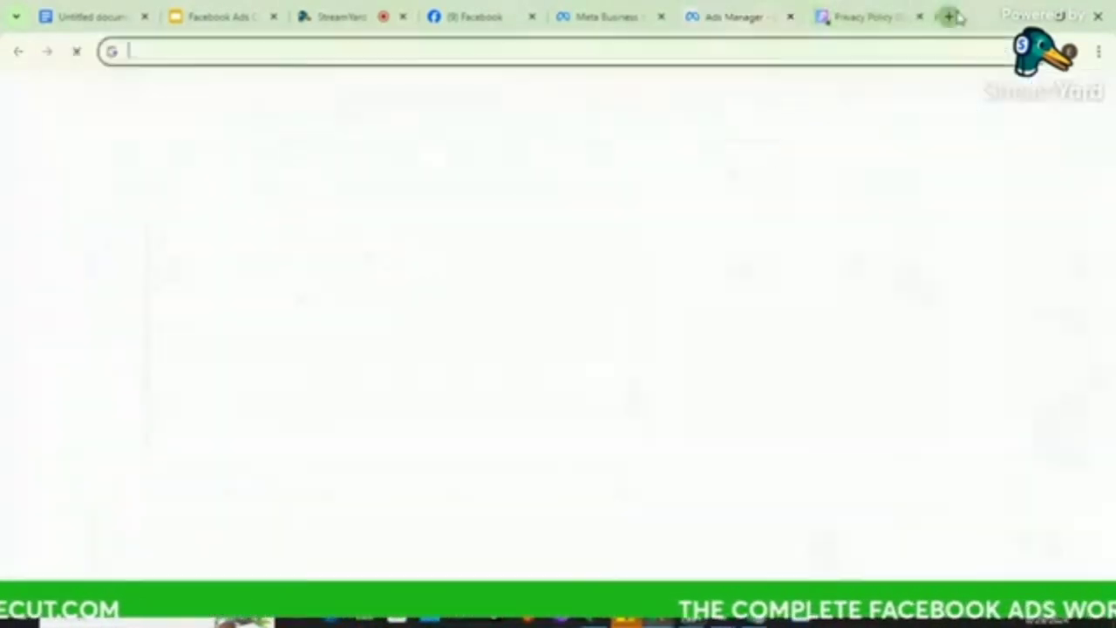
{"action": "type", "text": "WA.LINK"}
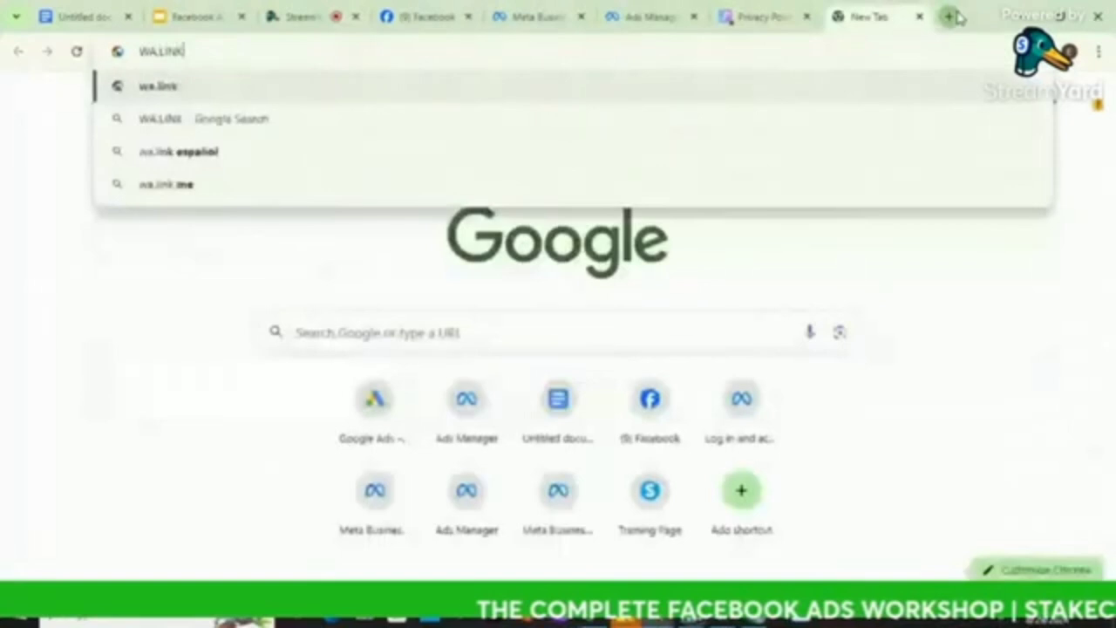
{"action": "key", "text": "Return"}
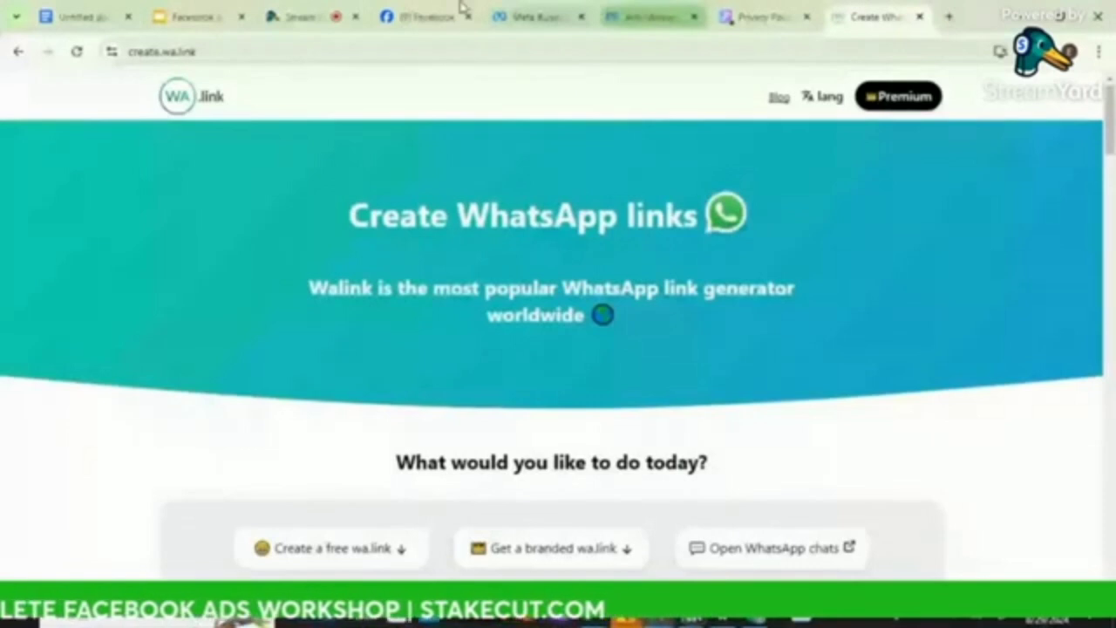
{"action": "left_click", "coordinate": [366, 59]}
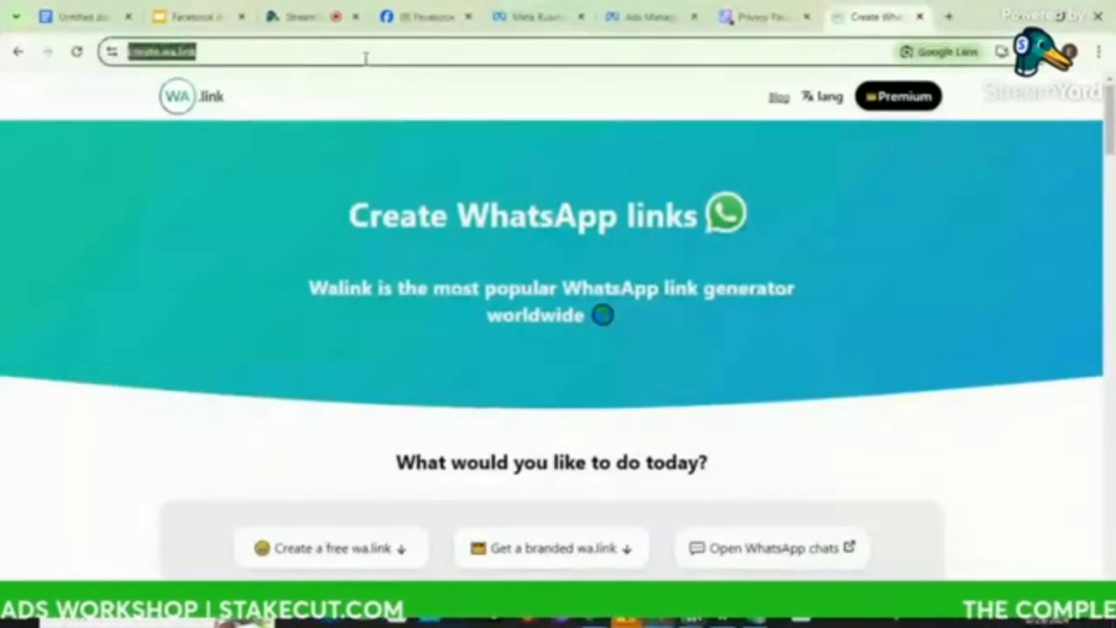
{"action": "type", "text": "W"}
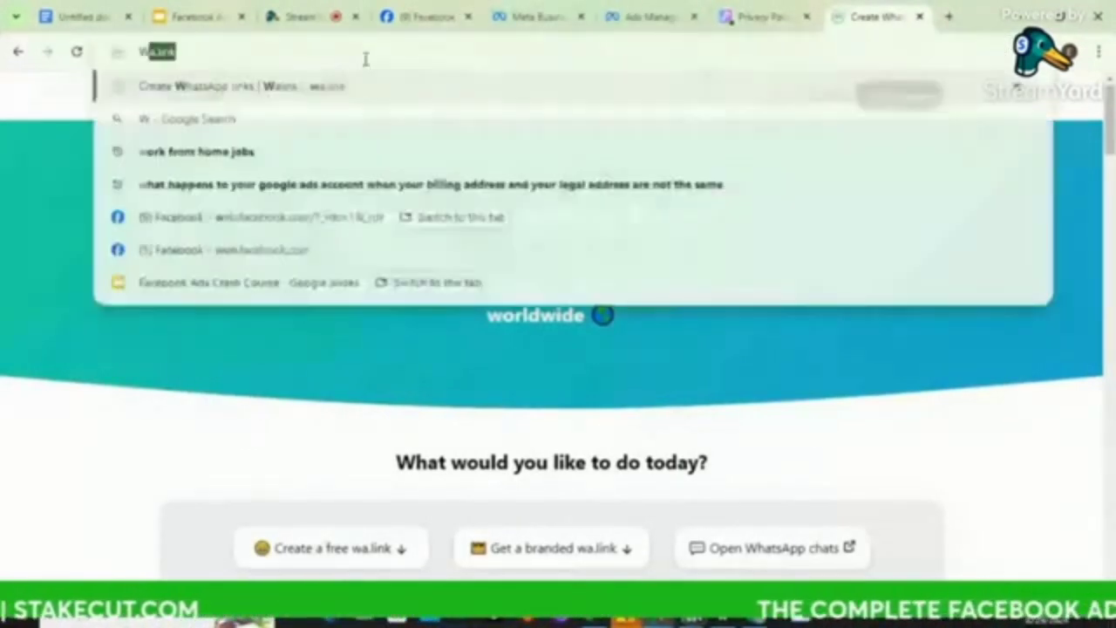
{"action": "type", "text": "a"}
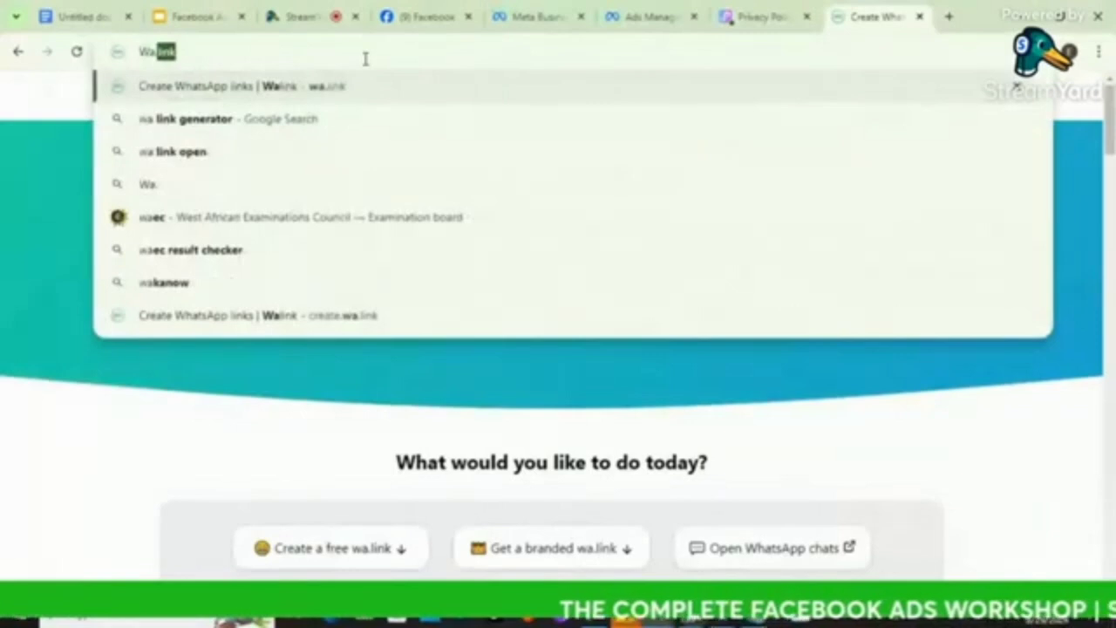
{"action": "type", "text": ".link"}
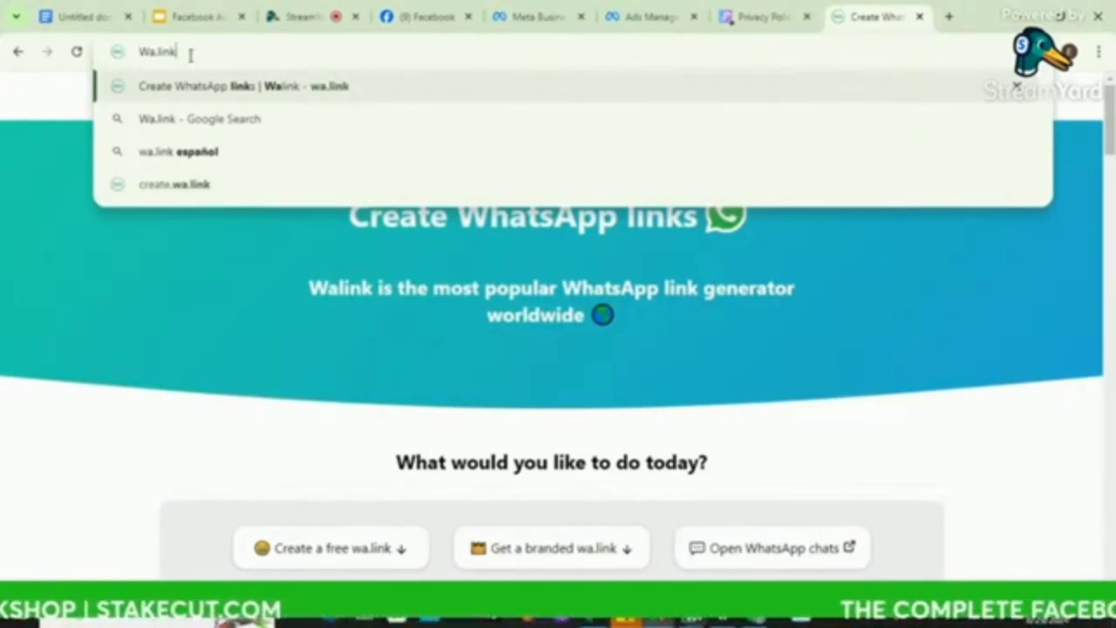
{"action": "left_click", "coordinate": [276, 243]}
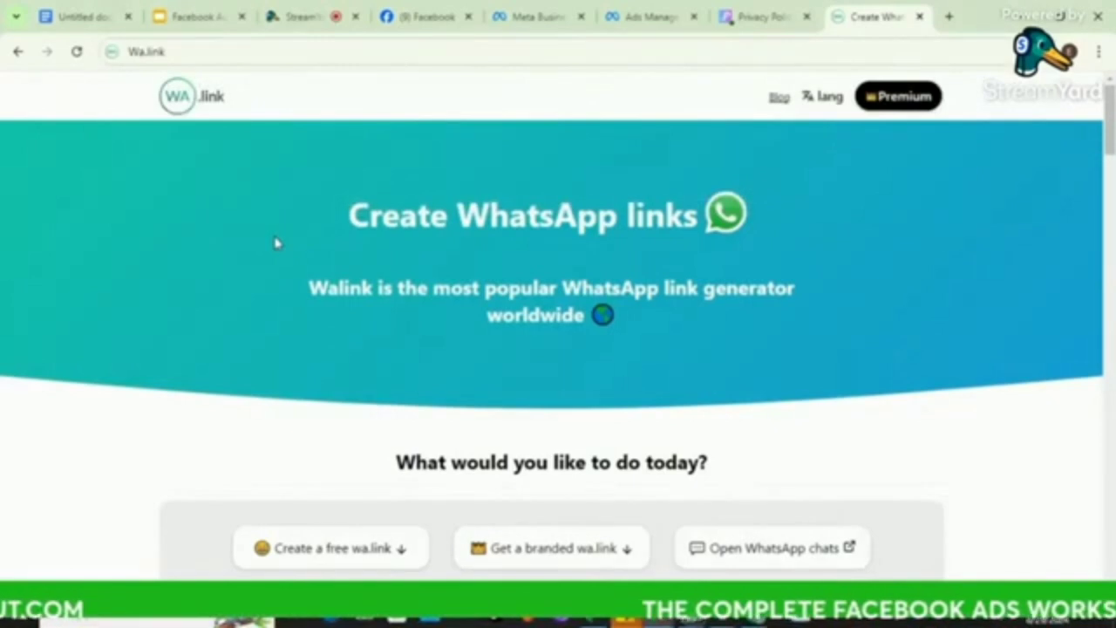
Go to the free link creation form and fill in the WhatsApp phone number.
{"action": "scroll", "coordinate": [275, 244], "scroll_direction": "down", "scroll_amount": 7}
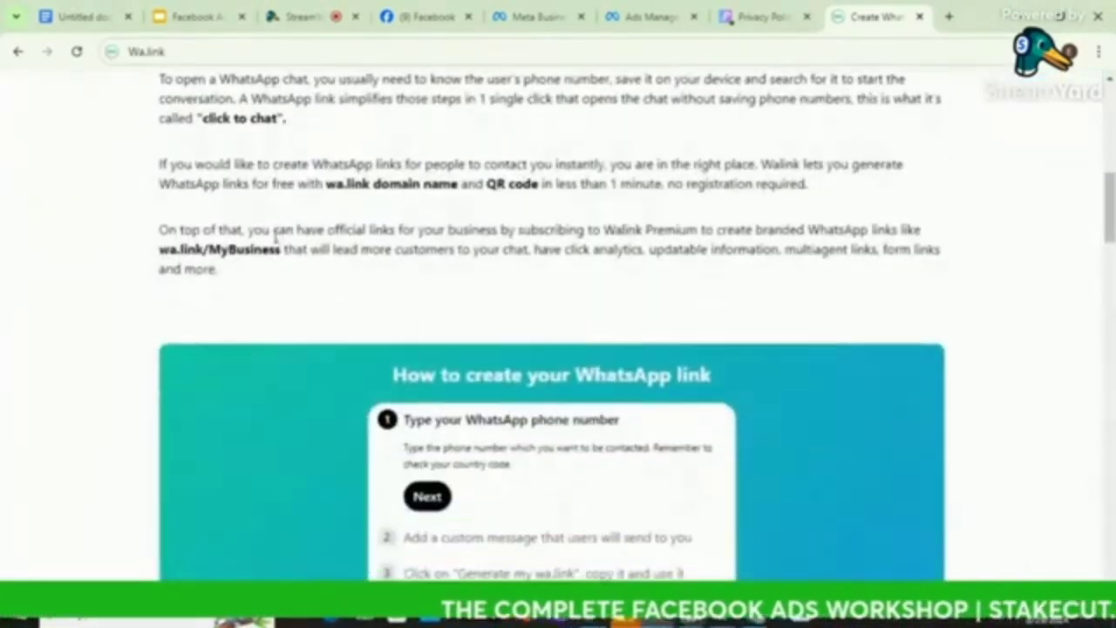
{"action": "scroll", "coordinate": [275, 236], "scroll_direction": "down", "scroll_amount": 5}
{"action": "left_click", "coordinate": [300, 230]}
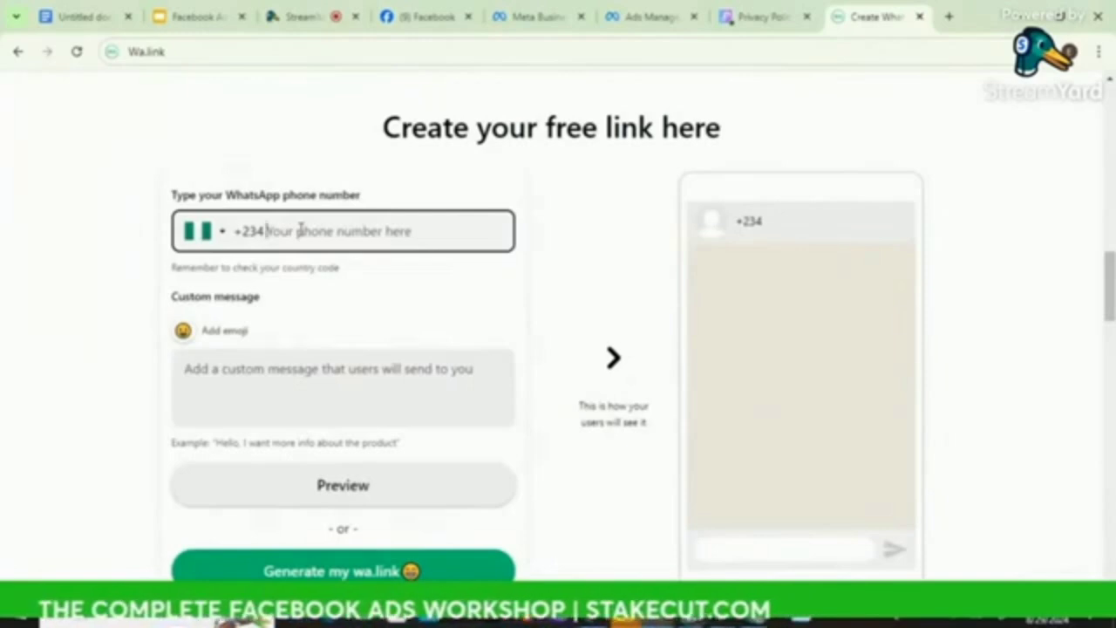
Back in Ads Manager, enter "Wa.link" as the website link in the form's message for leads.
{"action": "left_click", "coordinate": [345, 54]}
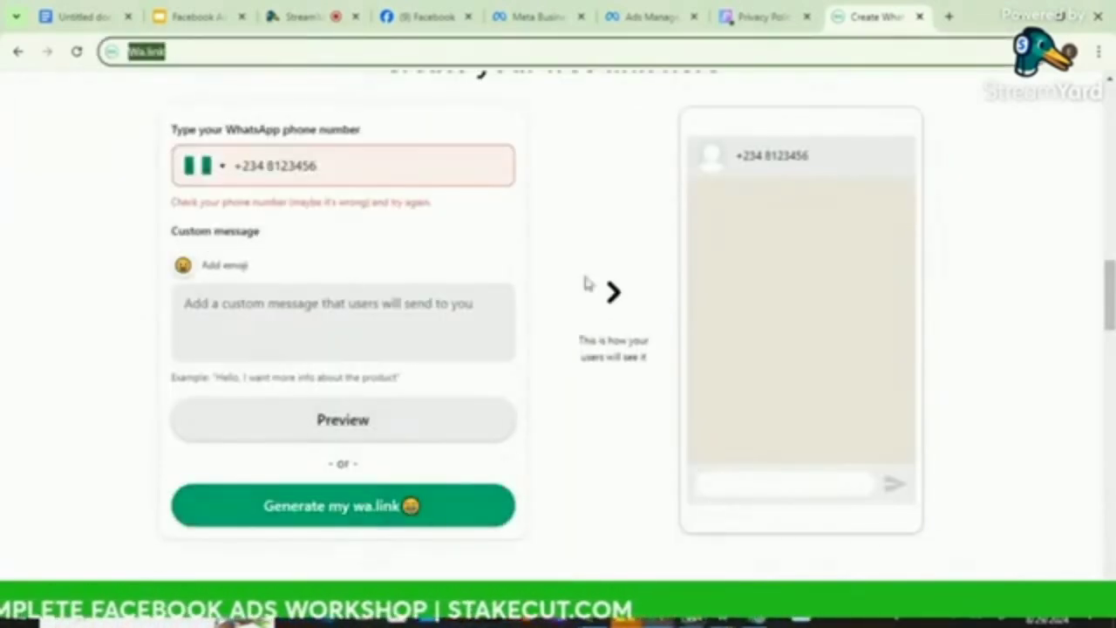
{"action": "left_click", "coordinate": [650, 17]}
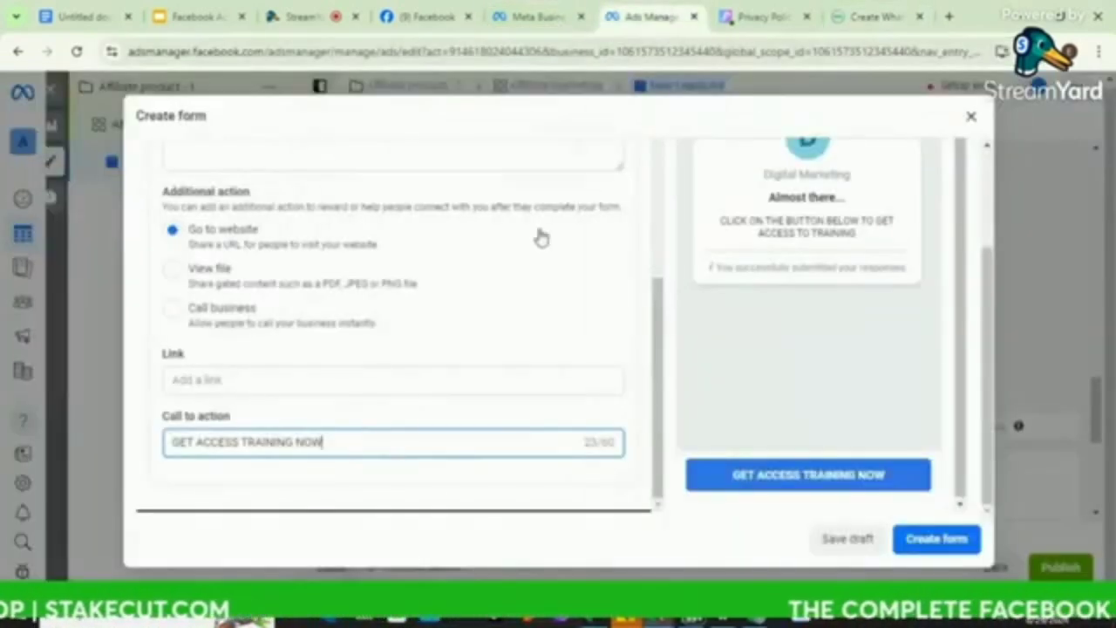
{"action": "left_click", "coordinate": [281, 379]}
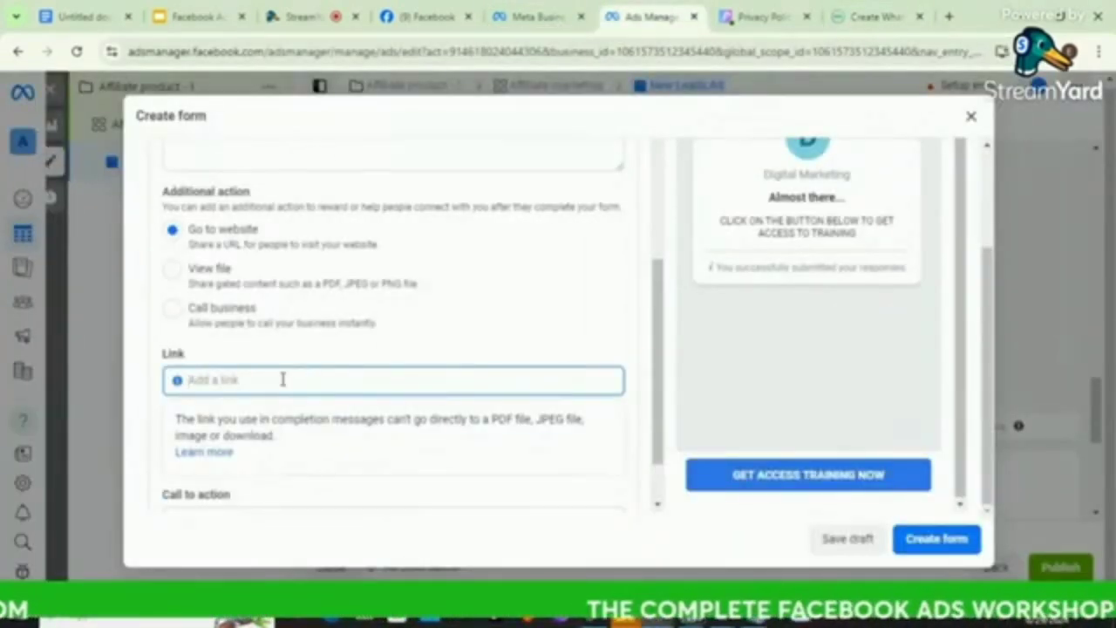
{"action": "type", "text": "Wa link"}
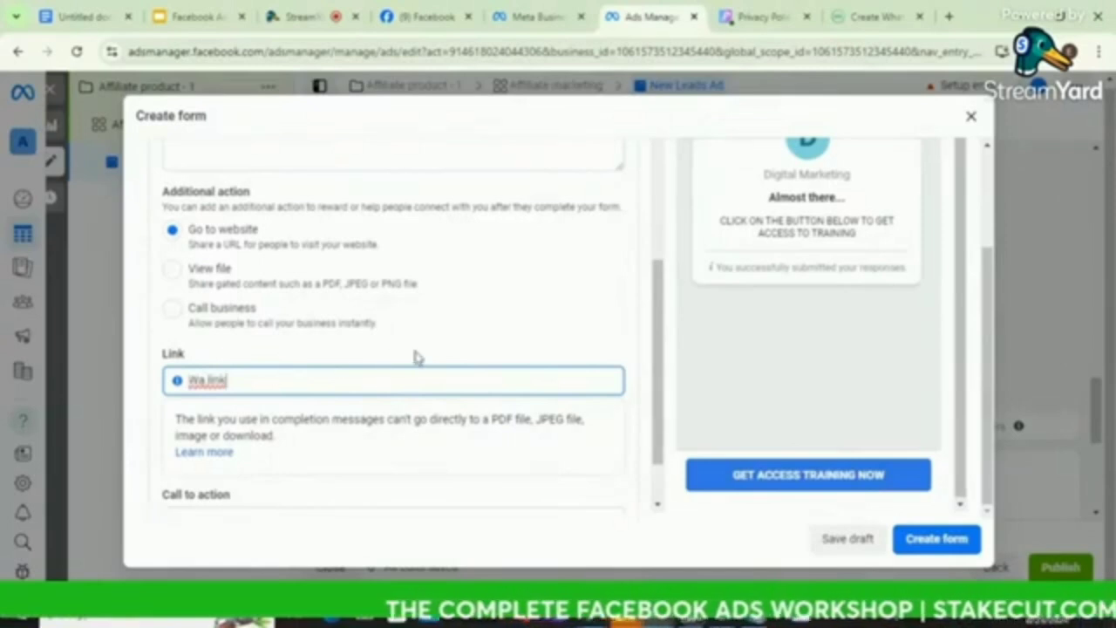
{"action": "scroll", "coordinate": [416, 356], "scroll_direction": "down", "scroll_amount": 1}
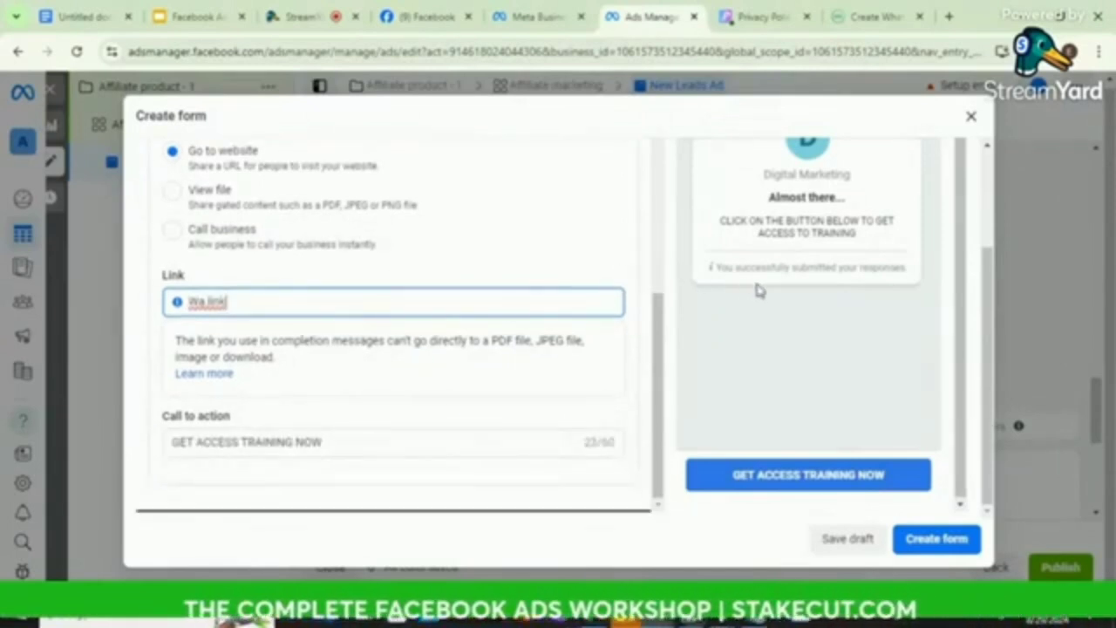